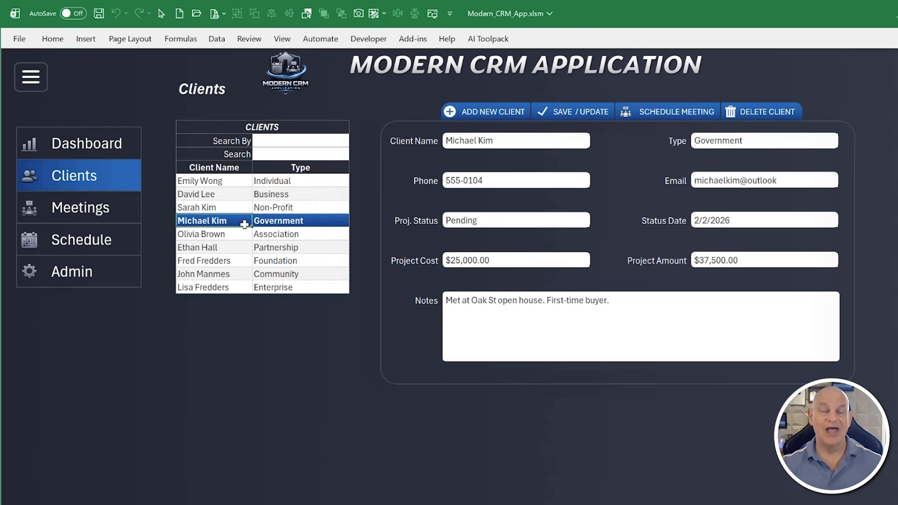
Show the Dashboard page, and collapse and re-expand the navigation menu
click(117, 146)
click(30, 79)
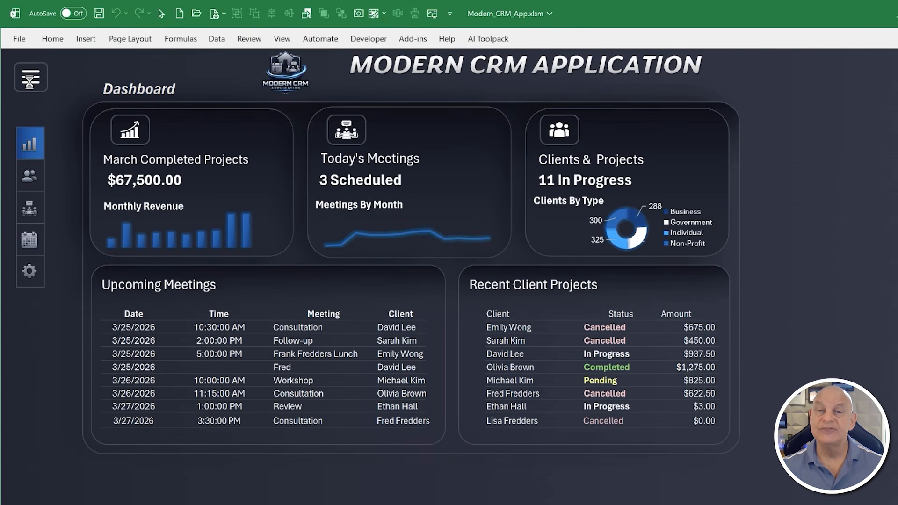
click(30, 80)
Look through the Clients, Meetings and Schedule pages, and move the weekly schedule to the previous week
click(55, 173)
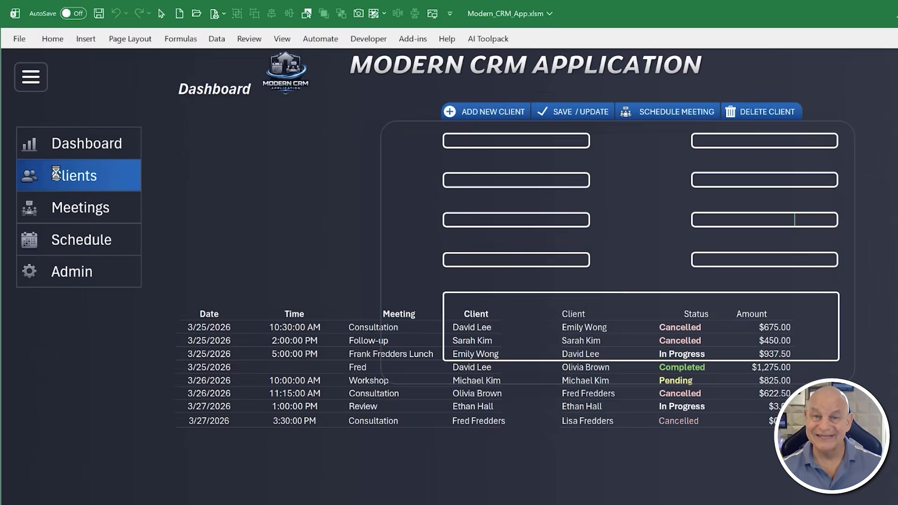
click(65, 208)
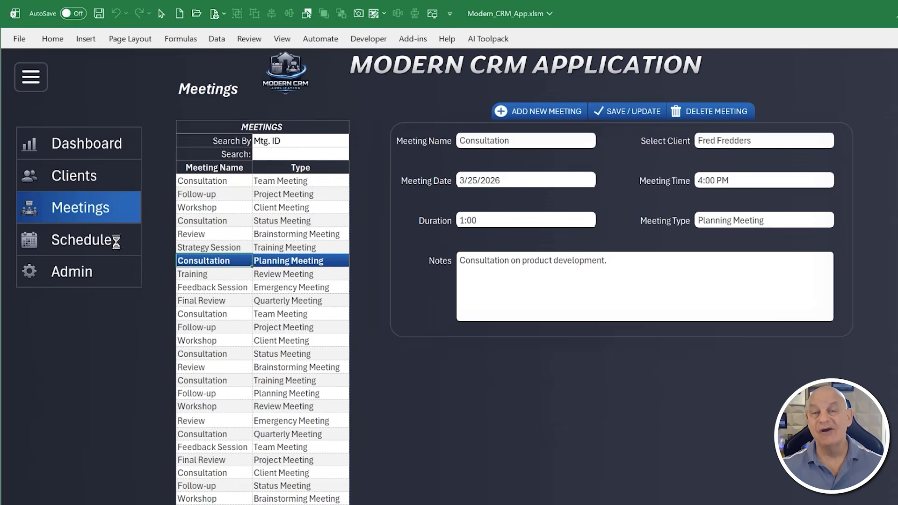
click(123, 243)
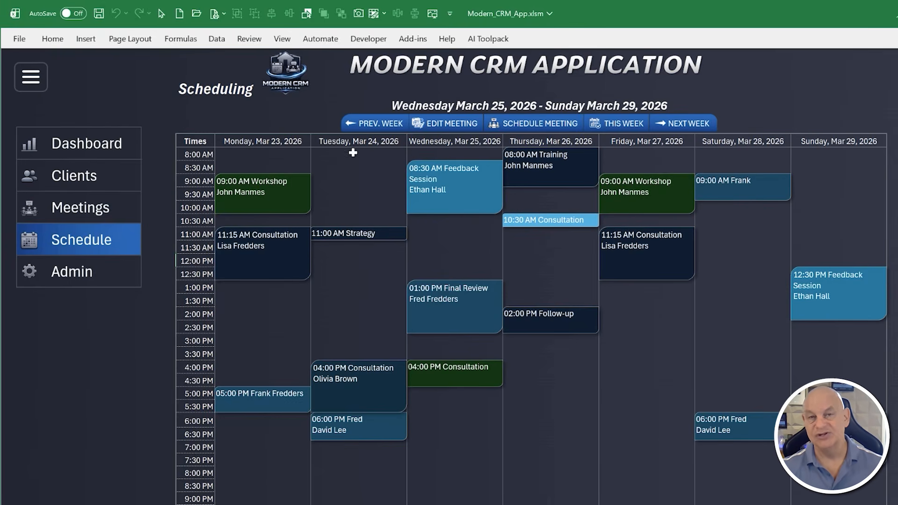
click(359, 124)
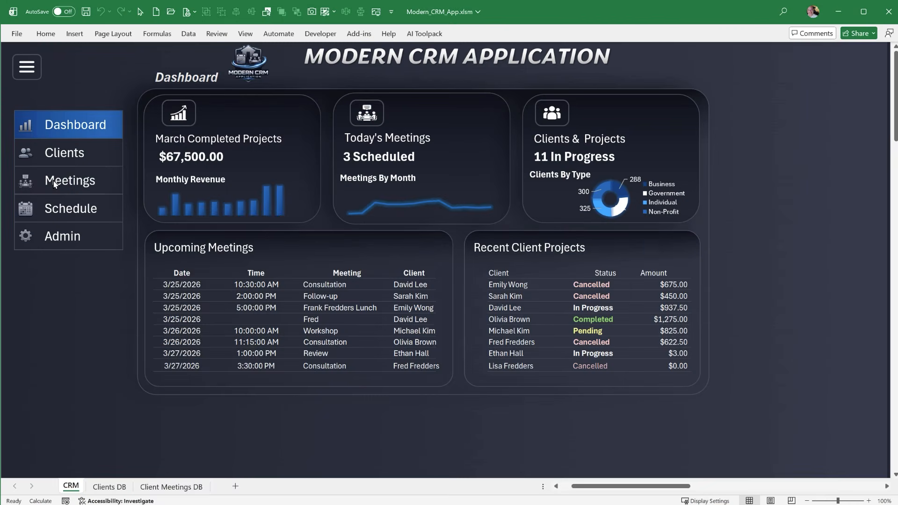
View the Workshop and Training meeting records and the record of the Government client
click(60, 154)
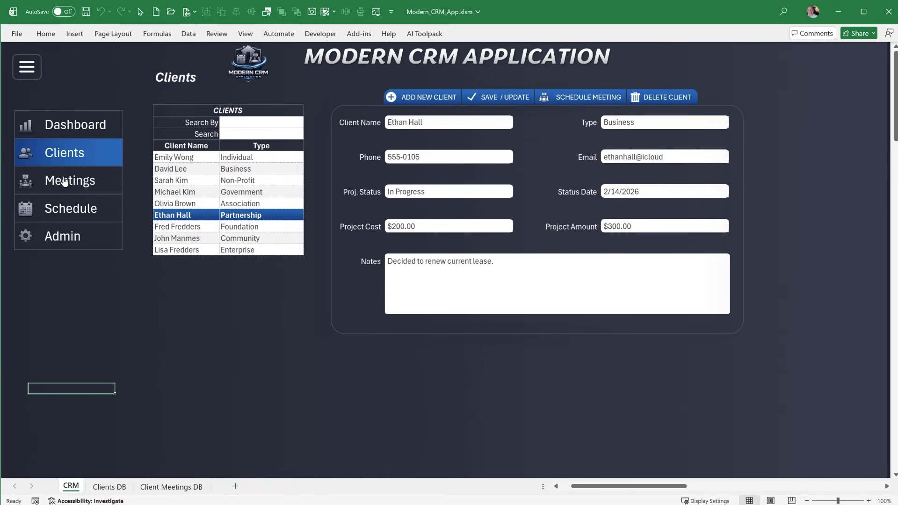
click(64, 182)
click(185, 180)
click(185, 238)
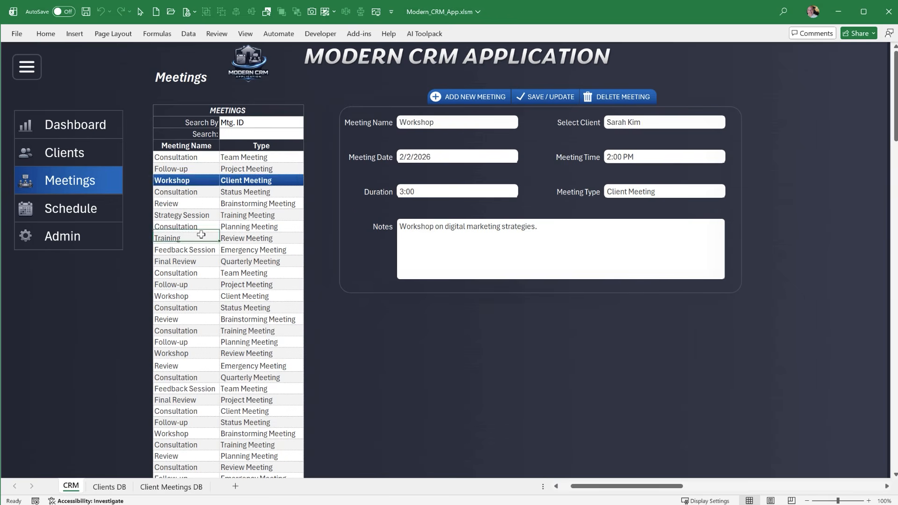
click(112, 157)
click(177, 192)
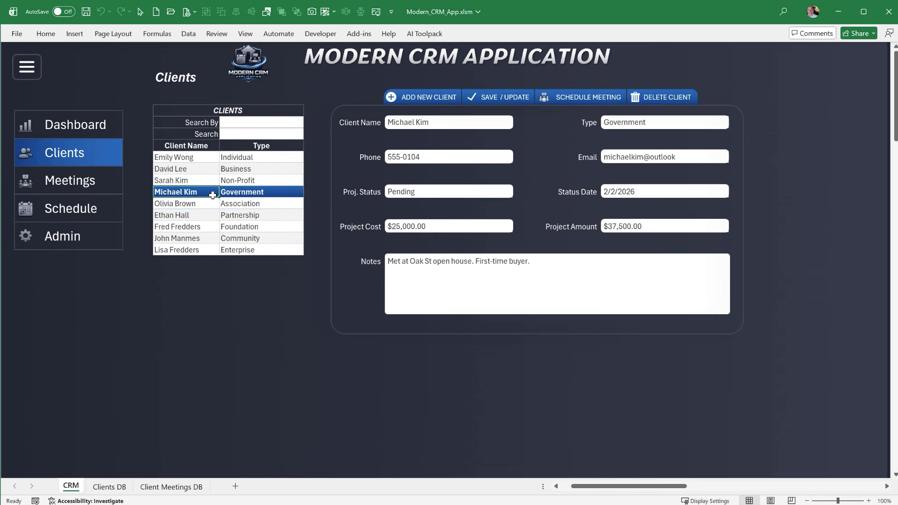
Return to the Dashboard and demonstrate collapsing and expanding the navigation menu
click(102, 129)
click(26, 68)
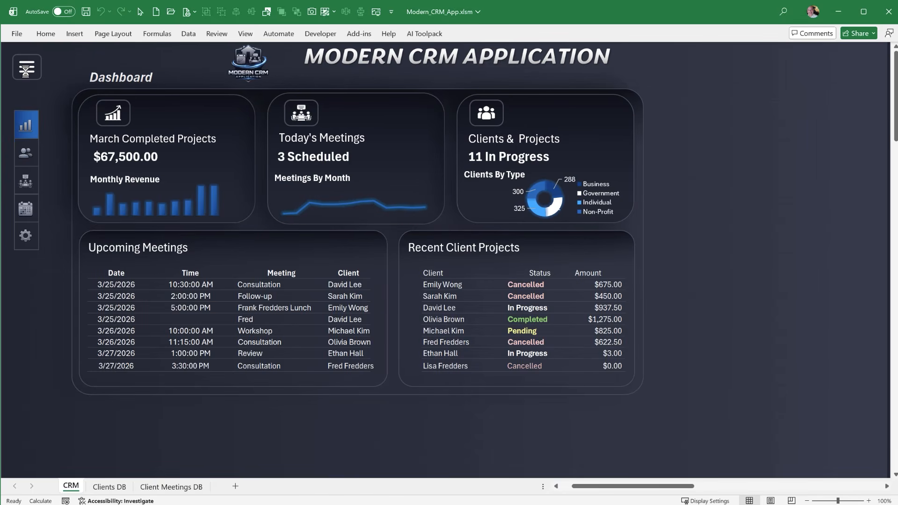
click(26, 69)
Switch between the Clients, Meetings and Dashboard pages, and view the Association and Non-Profit client records
click(49, 152)
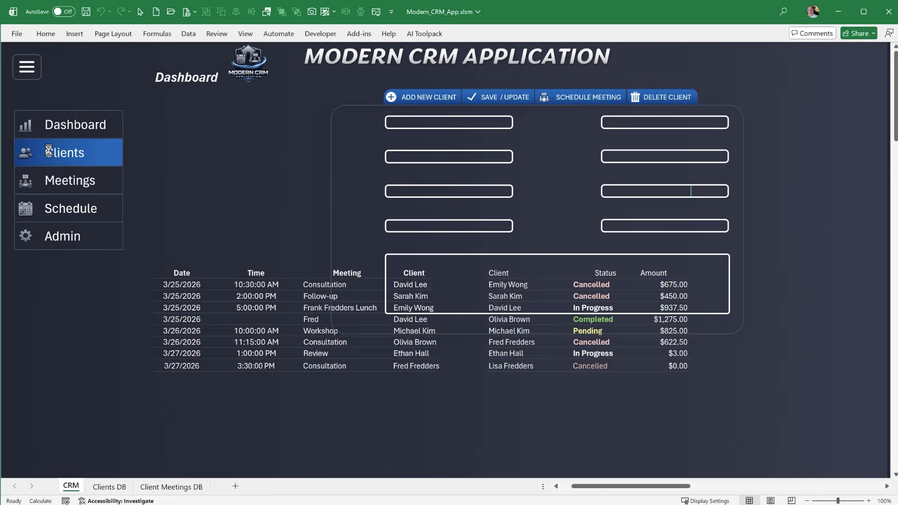
click(56, 182)
click(60, 129)
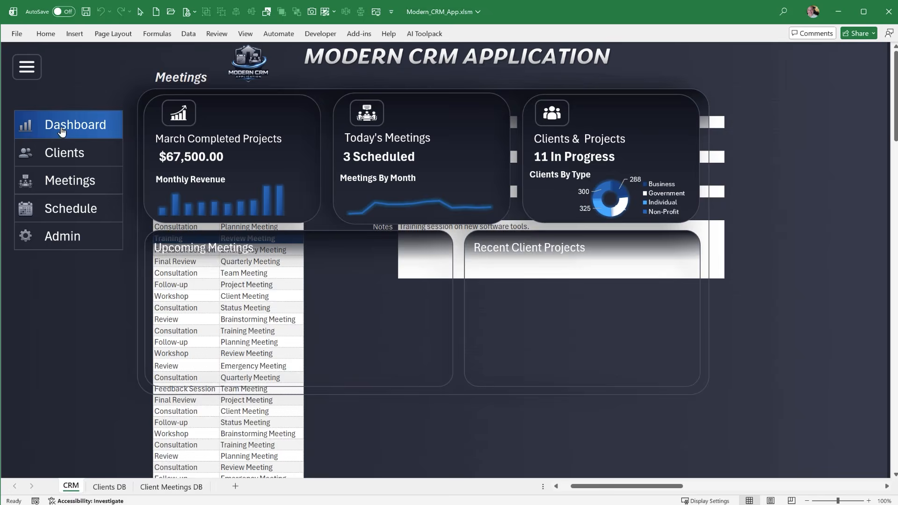
click(61, 152)
click(183, 204)
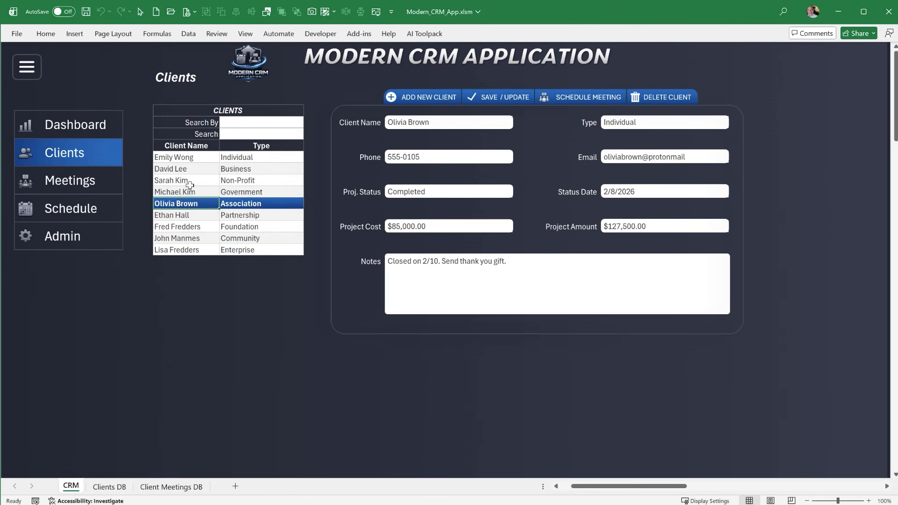
click(178, 180)
On the Meetings page, view the Consultation records with the types Status Meeting and Planning Meeting
click(96, 180)
click(206, 191)
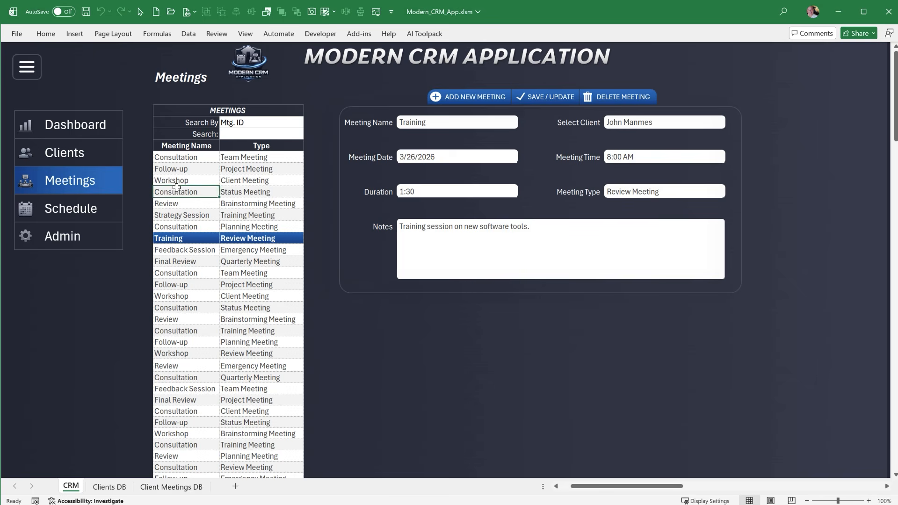
click(218, 228)
Move the weekly schedule back and forward one week, and view the Admin page before returning to the Dashboard
click(100, 209)
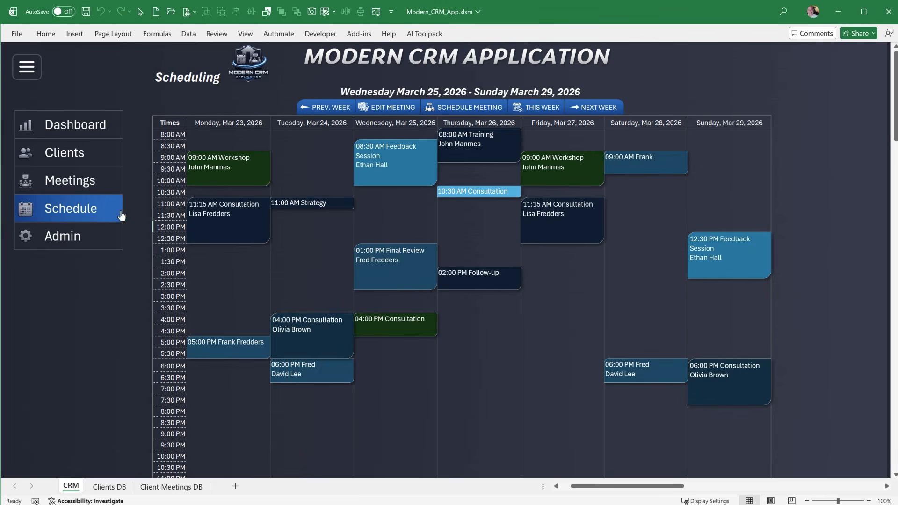
click(313, 108)
click(595, 107)
click(86, 239)
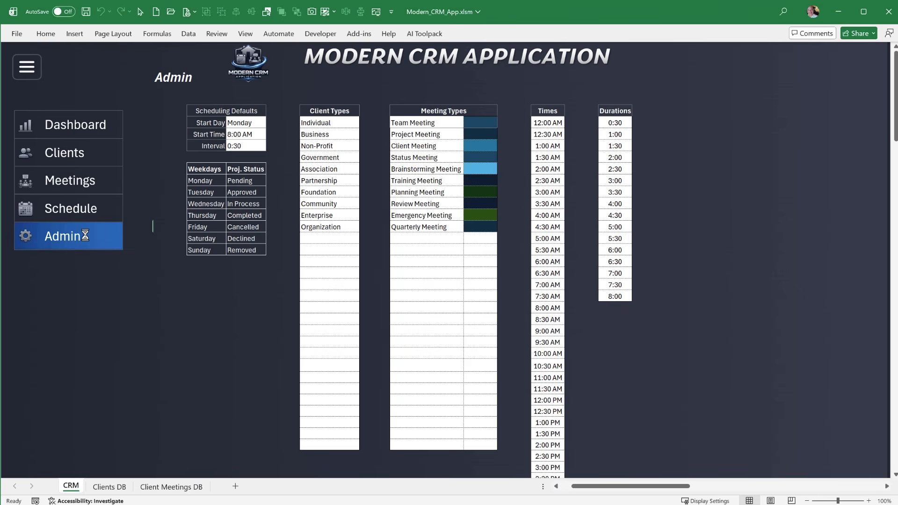
click(73, 127)
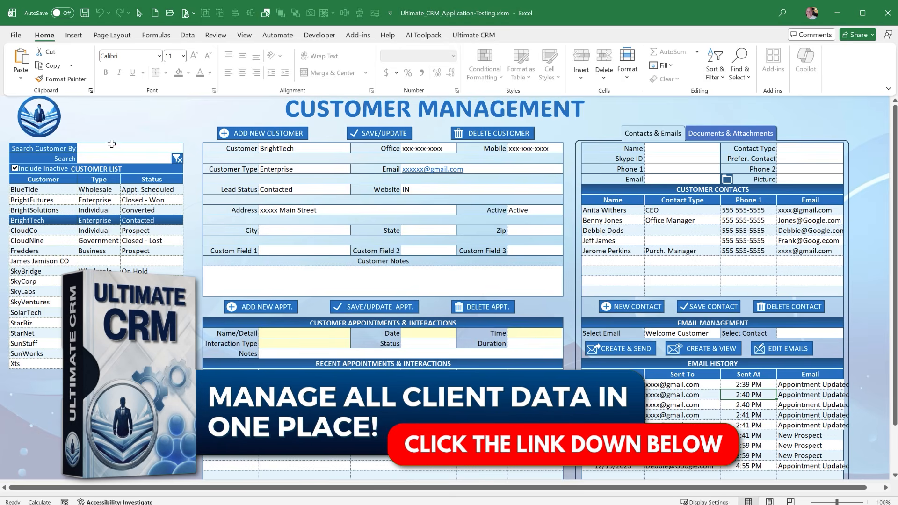
In the Ultimate CRM workbook, view the customer management and appointment scheduling screens, and close the file without saving
click(484, 39)
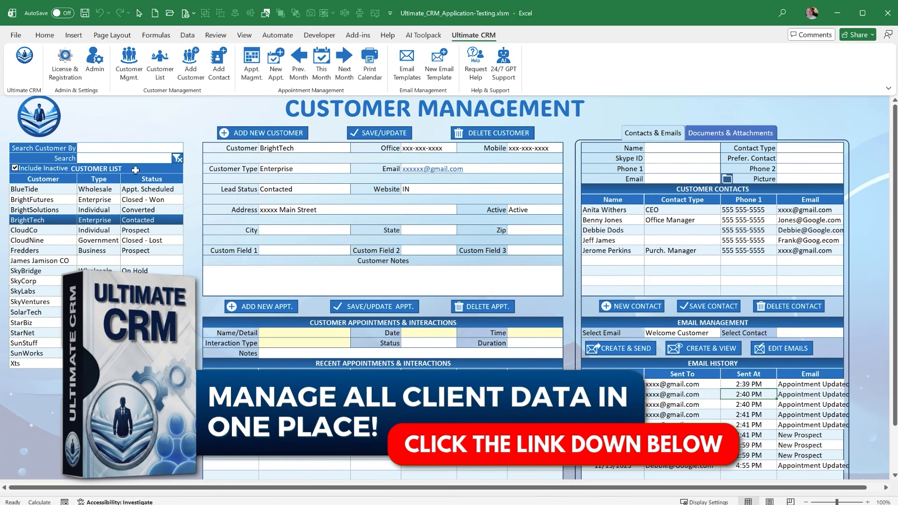
click(128, 73)
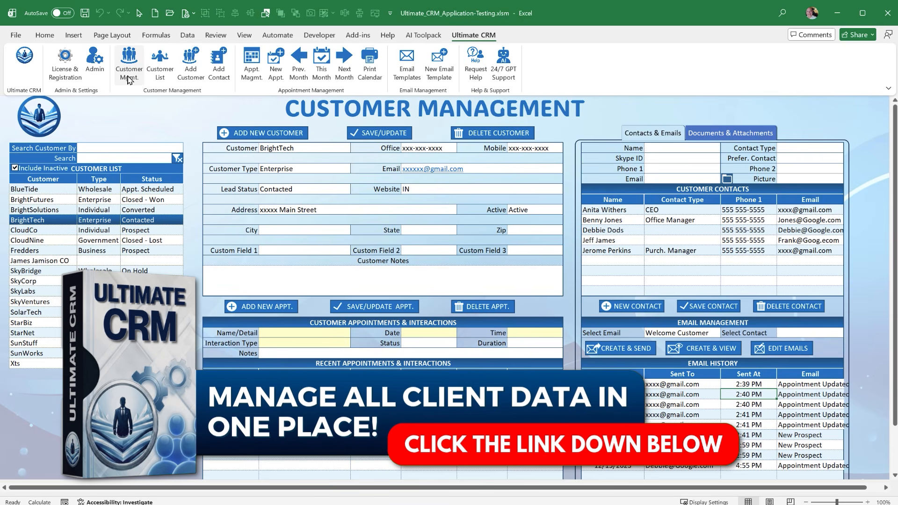
click(254, 71)
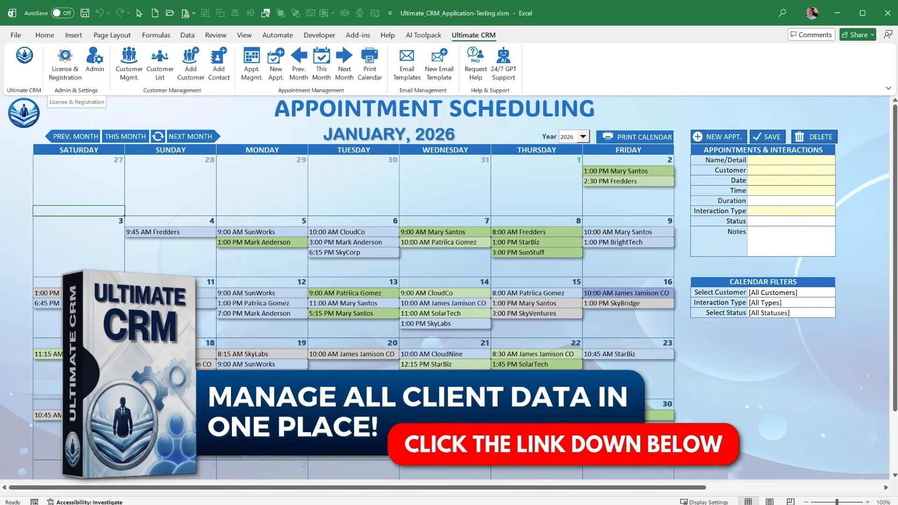
click(887, 17)
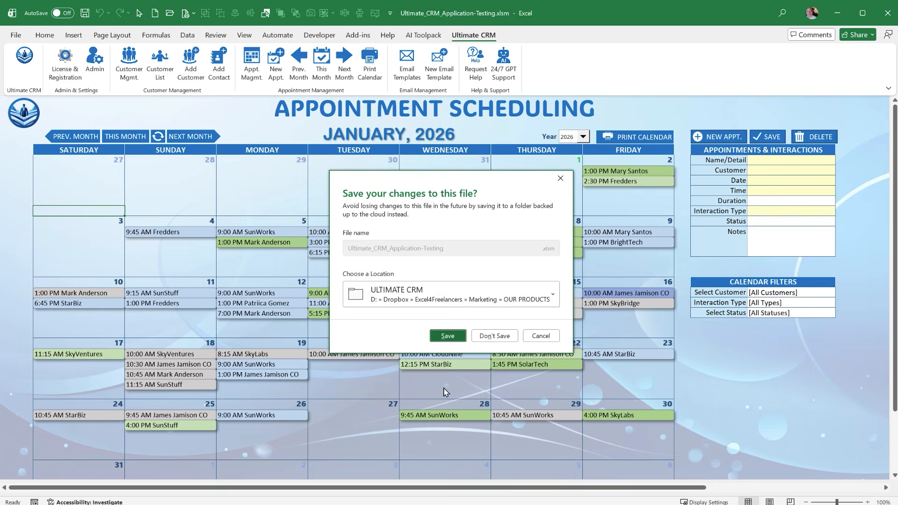
click(489, 336)
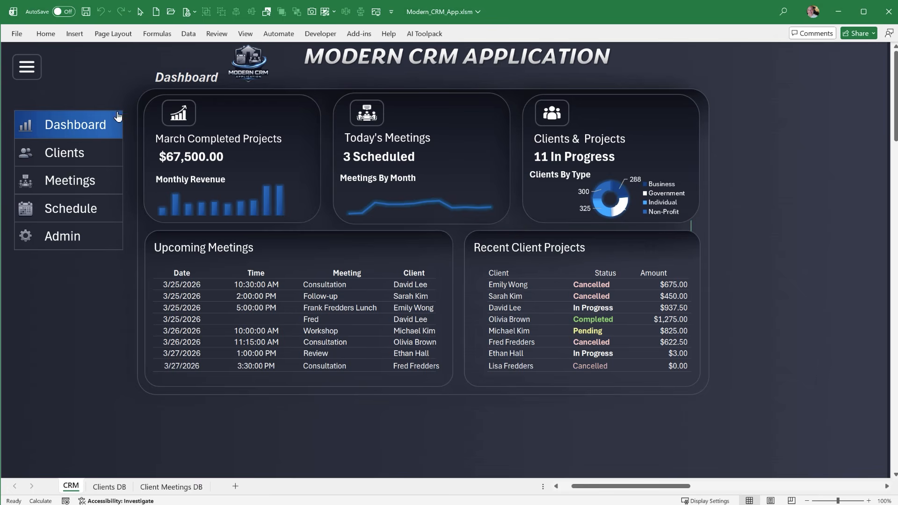
In Modern_CRM_App.xlsm, cycle twice through the Clients, Meetings, Schedule and Admin pages and back to the Dashboard
click(110, 149)
click(91, 185)
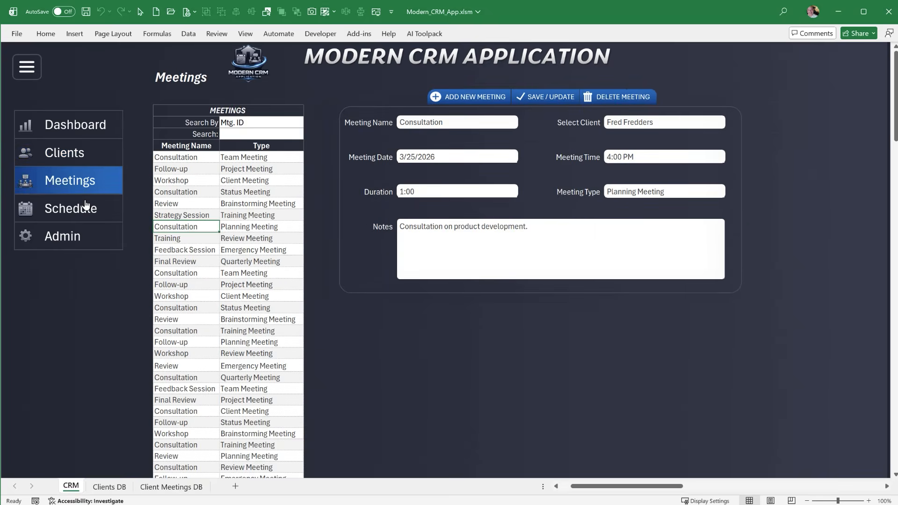
click(86, 206)
click(86, 236)
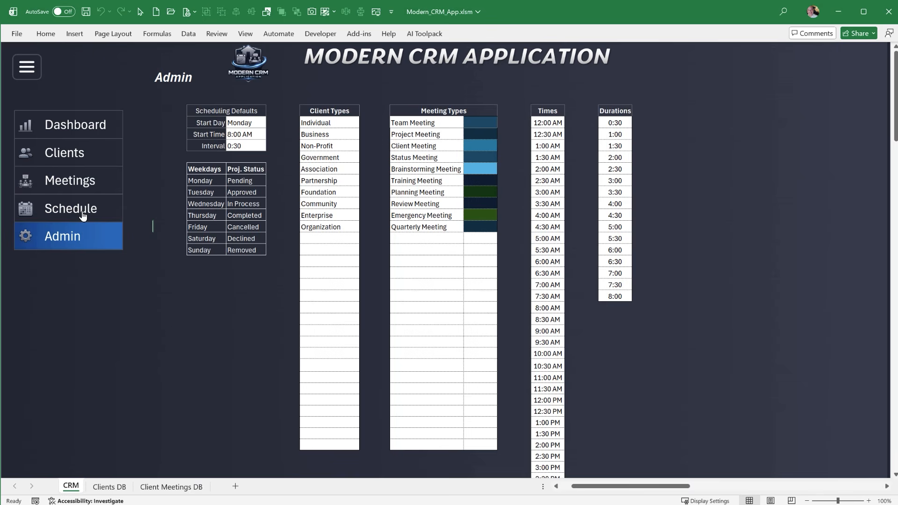
click(83, 213)
click(86, 182)
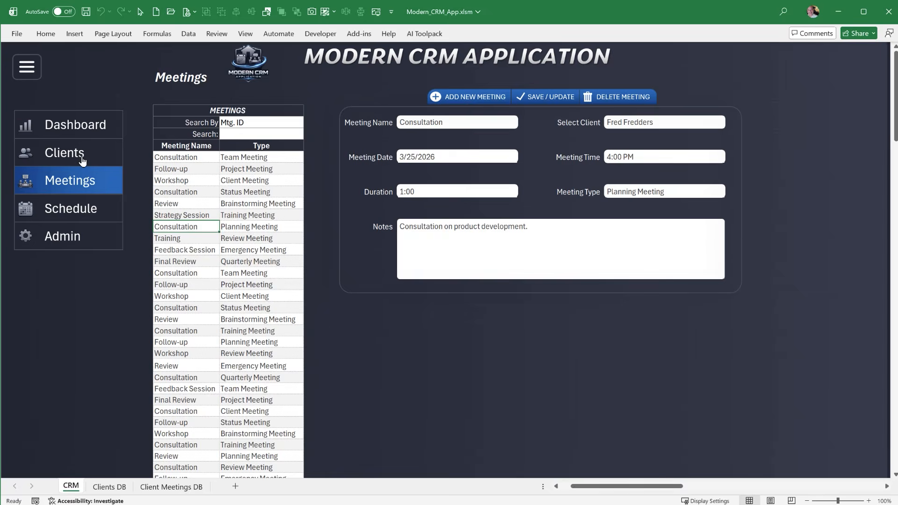
click(80, 154)
click(78, 131)
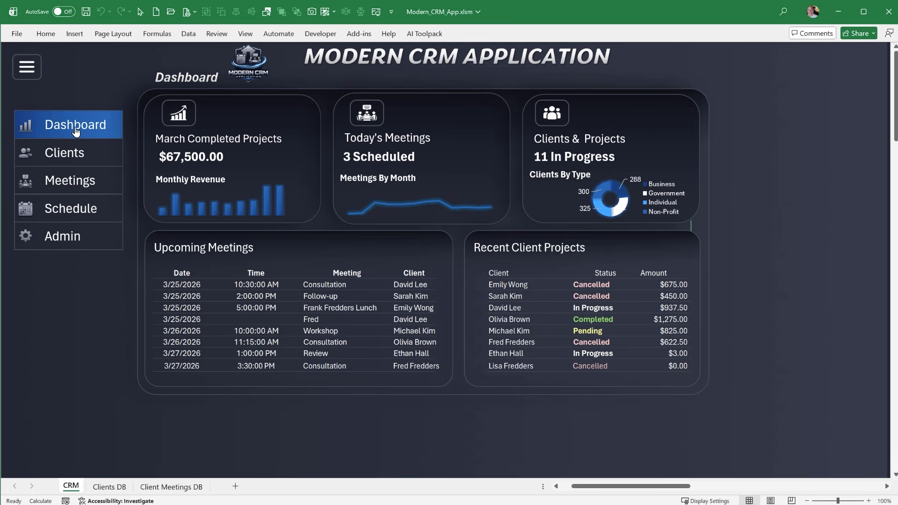
click(83, 157)
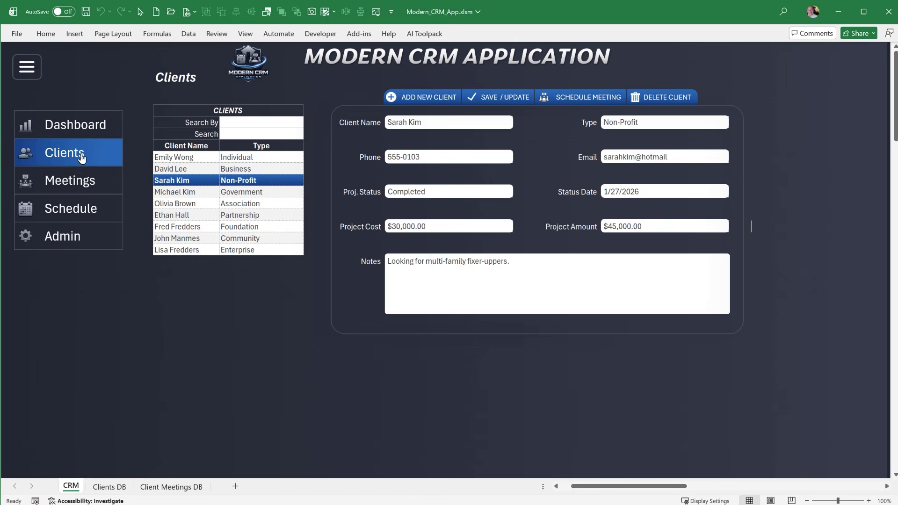
click(88, 182)
click(90, 207)
click(92, 232)
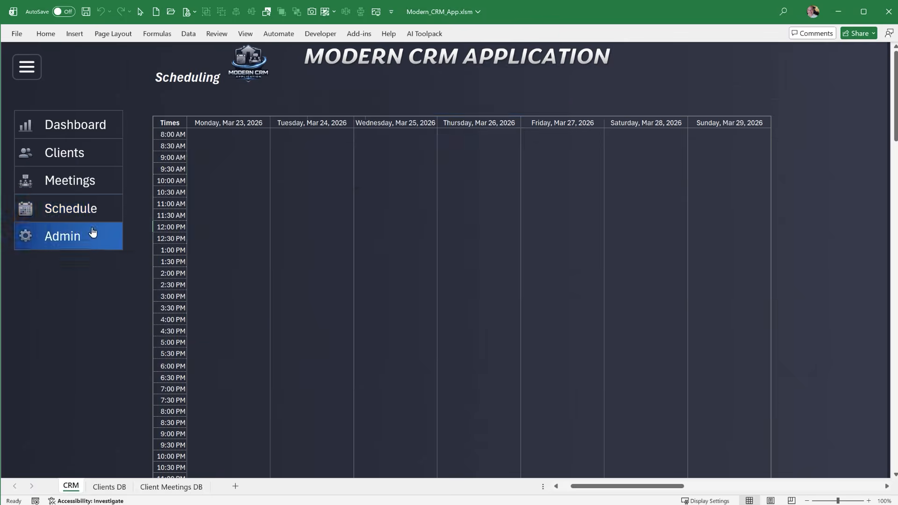
click(90, 207)
click(90, 181)
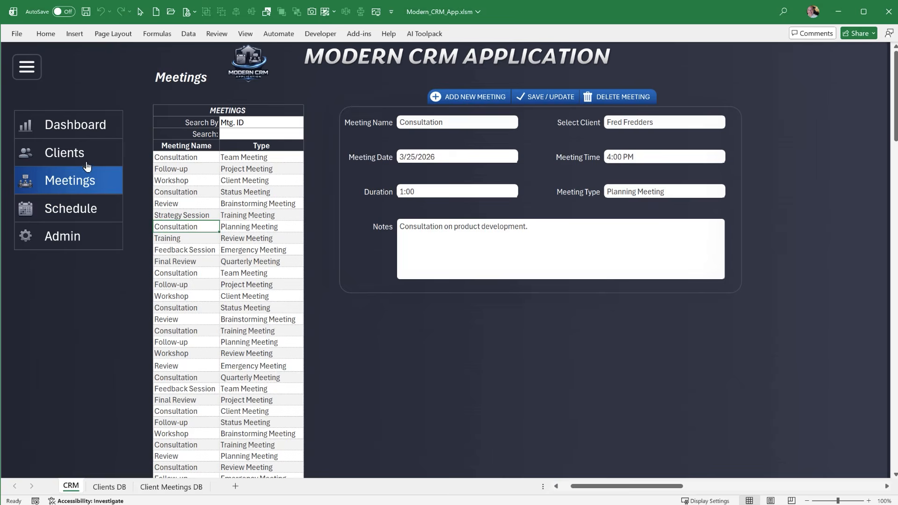
click(85, 153)
click(78, 131)
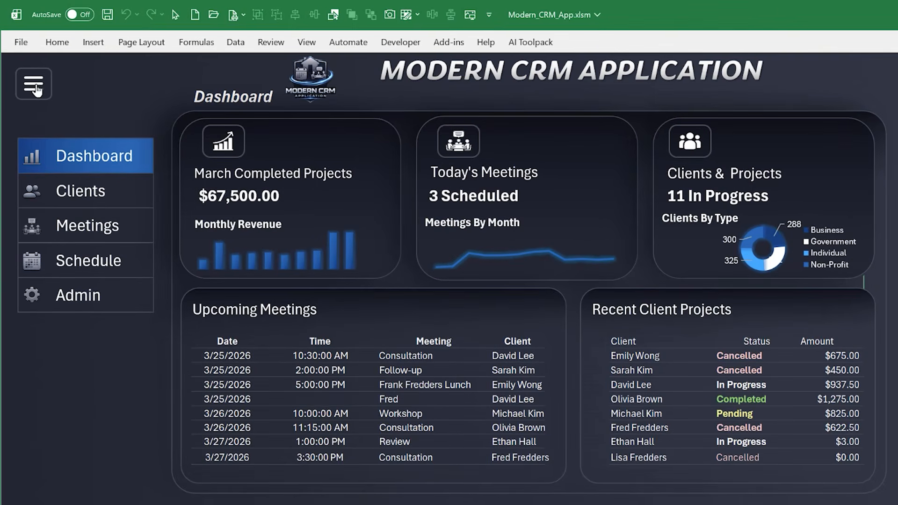
Collapse and expand the navigation menu several times on the Dashboard, leaving it collapsed to icons
click(34, 85)
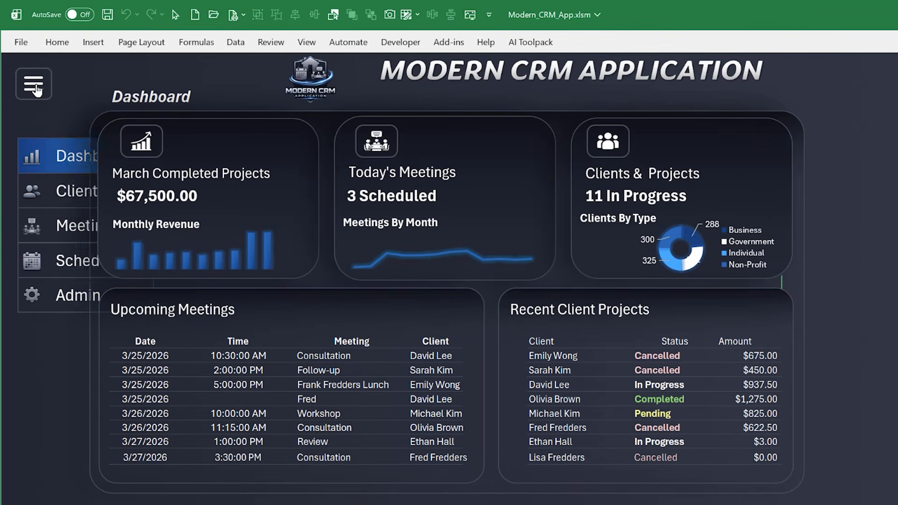
click(35, 88)
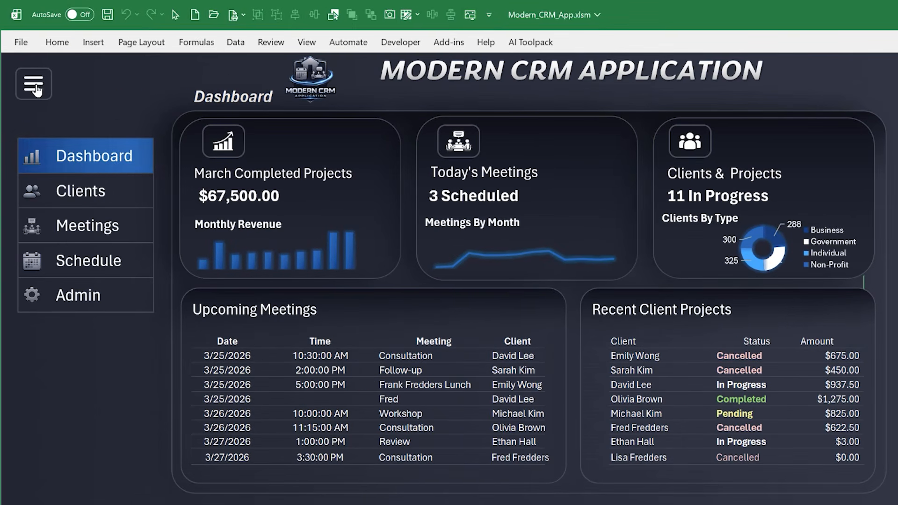
click(35, 88)
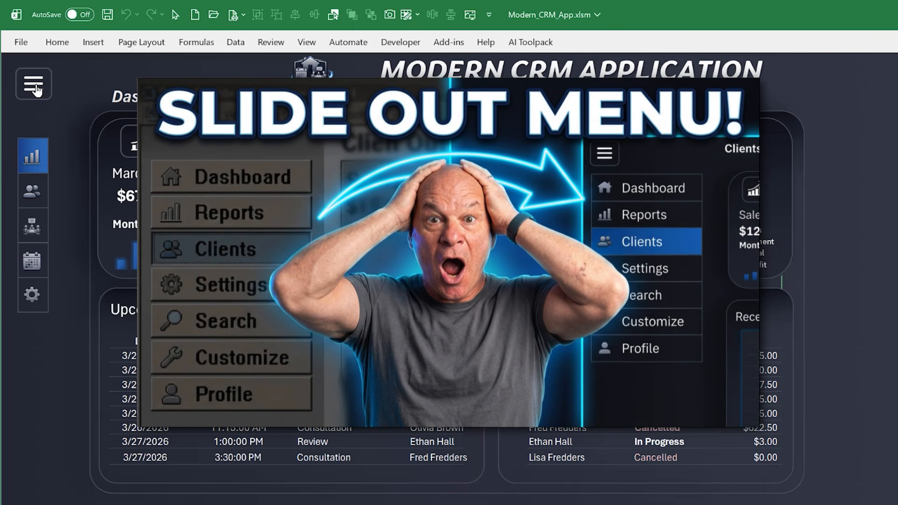
click(36, 88)
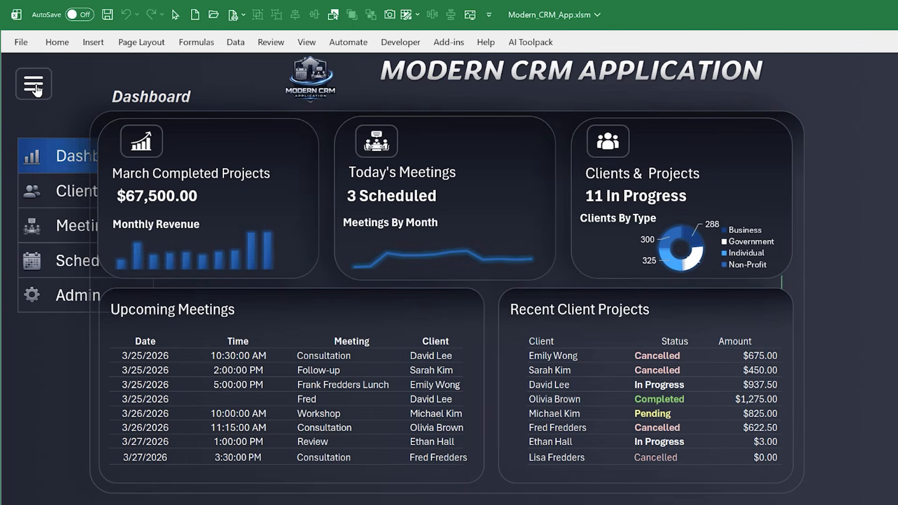
click(35, 88)
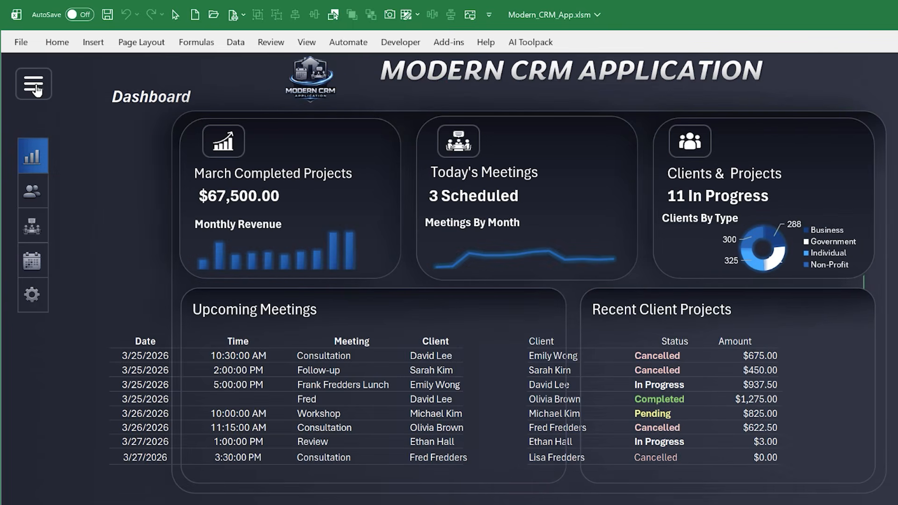
click(36, 88)
click(36, 88)
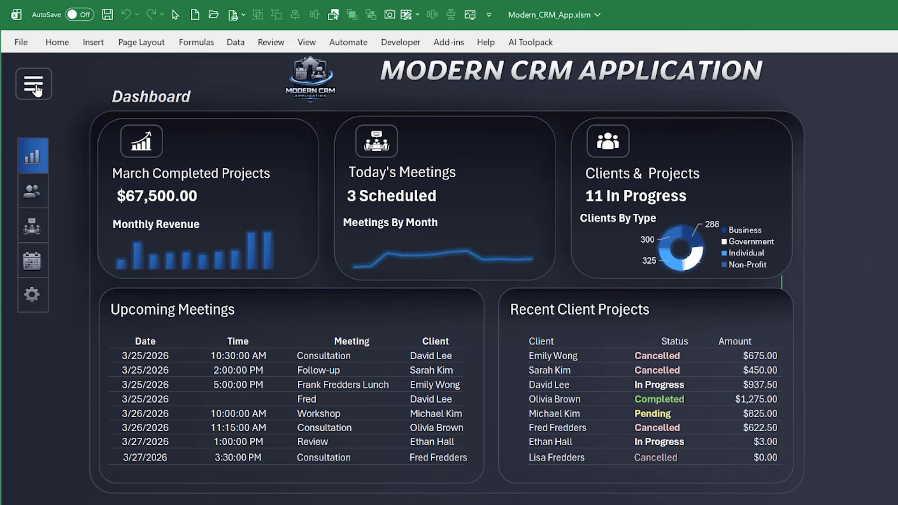
Expand the navigation menu and go through the Clients, Meetings, Schedule and Admin pages, returning in reverse order to the Dashboard
click(36, 88)
click(77, 187)
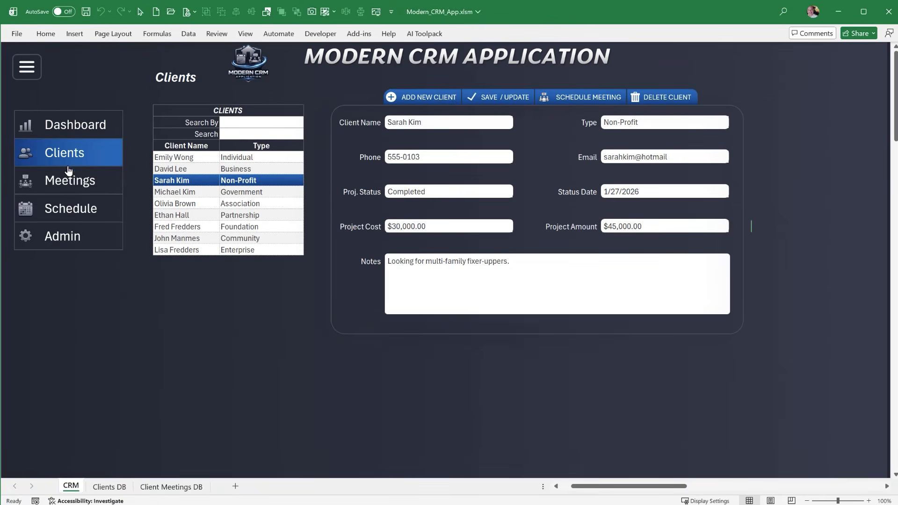
click(70, 182)
click(70, 206)
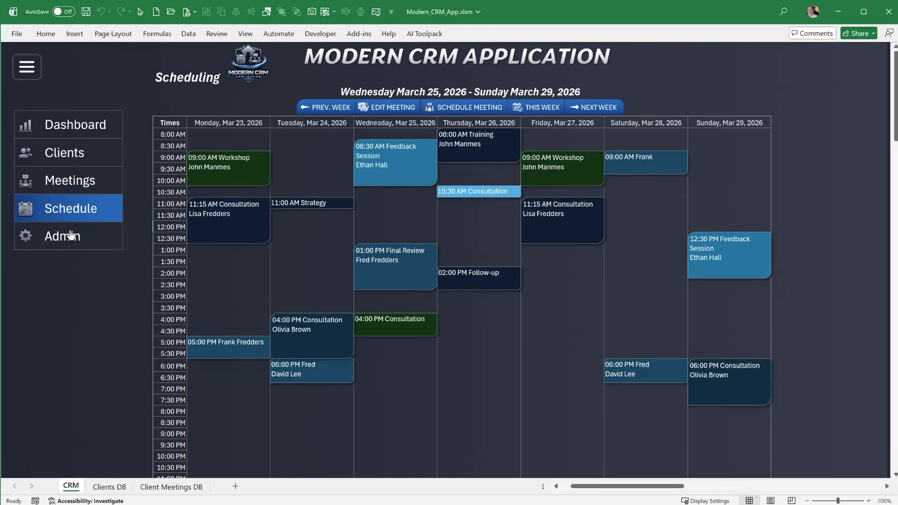
click(71, 236)
click(70, 202)
click(68, 181)
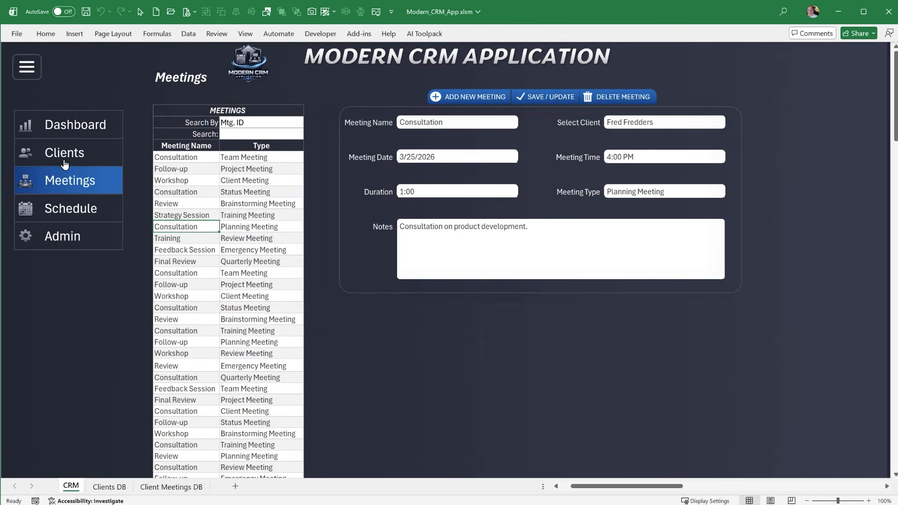
click(65, 161)
click(62, 121)
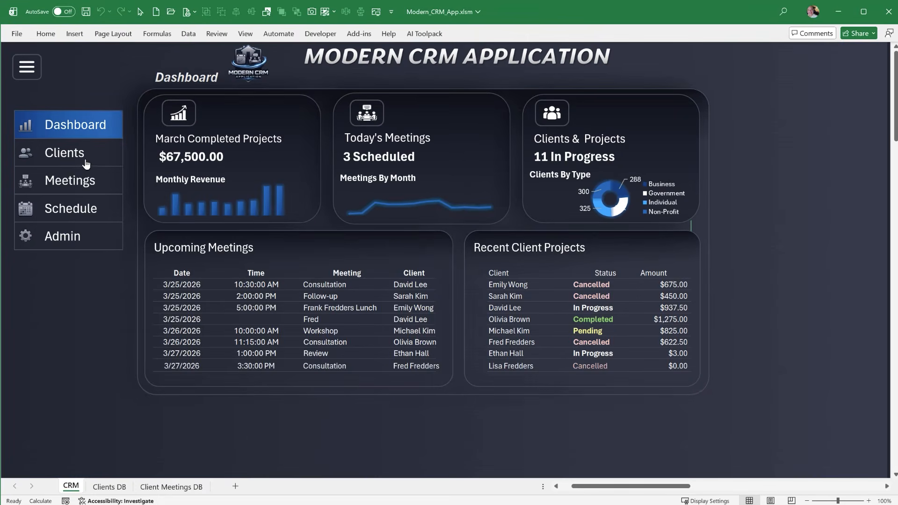
Open the Clients page and load the records of the second and fourth clients in the list
click(85, 163)
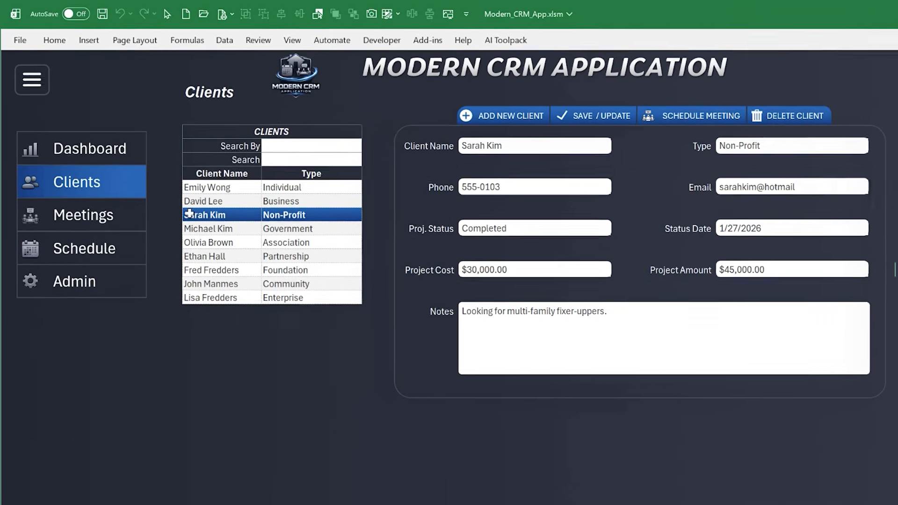
click(205, 200)
click(232, 228)
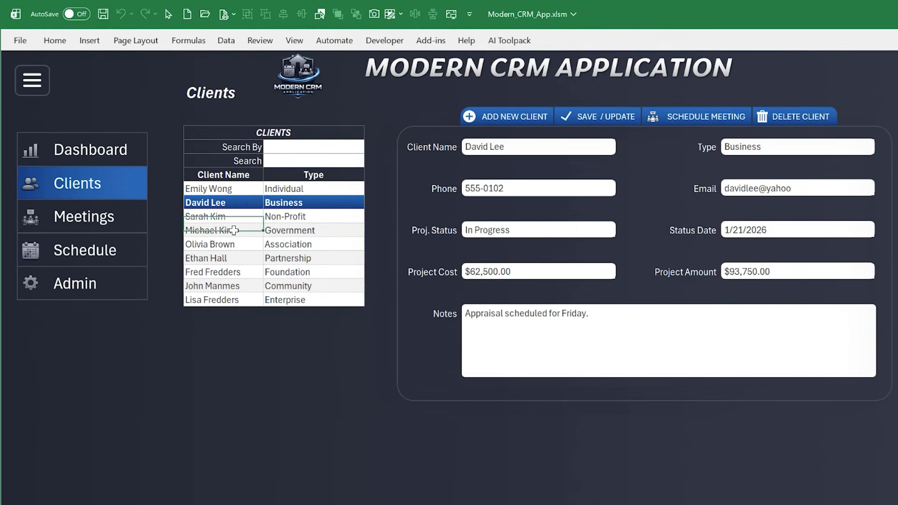
Refresh the clients list with a blank search, and filter it by Type for Individual
click(292, 160)
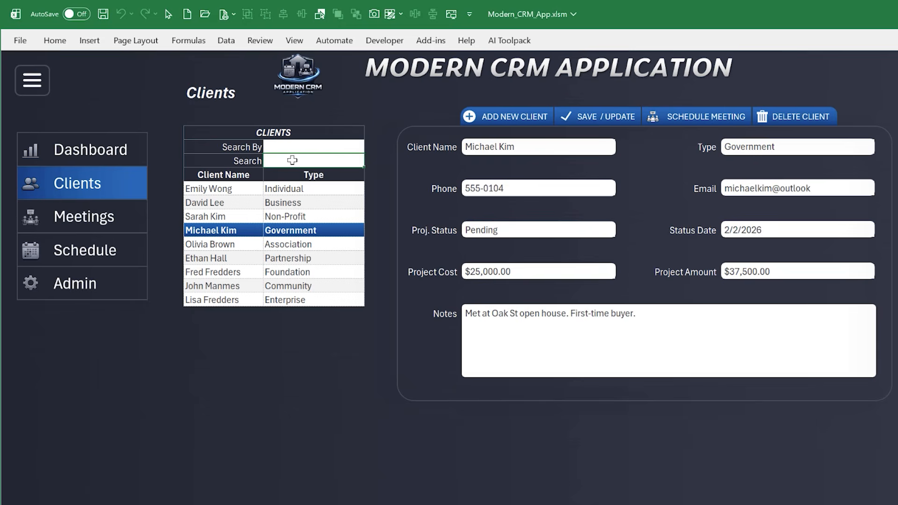
key(Return)
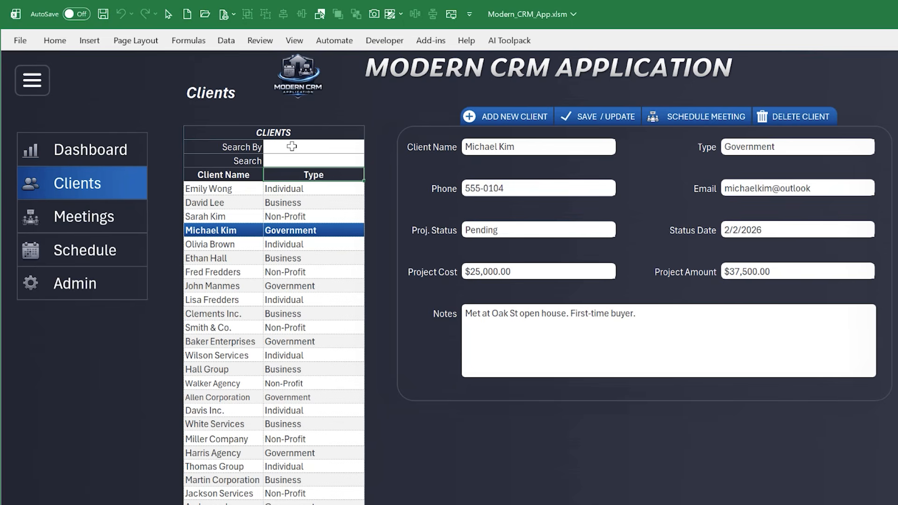
click(292, 150)
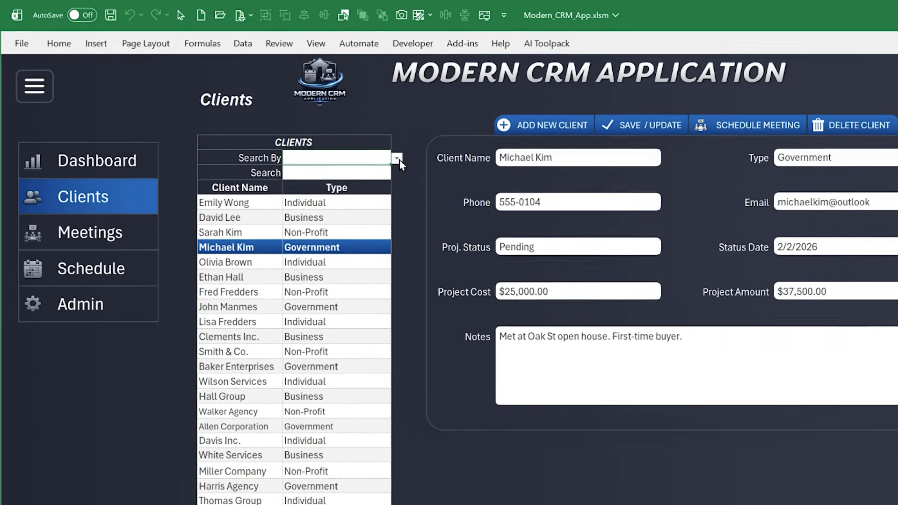
click(371, 148)
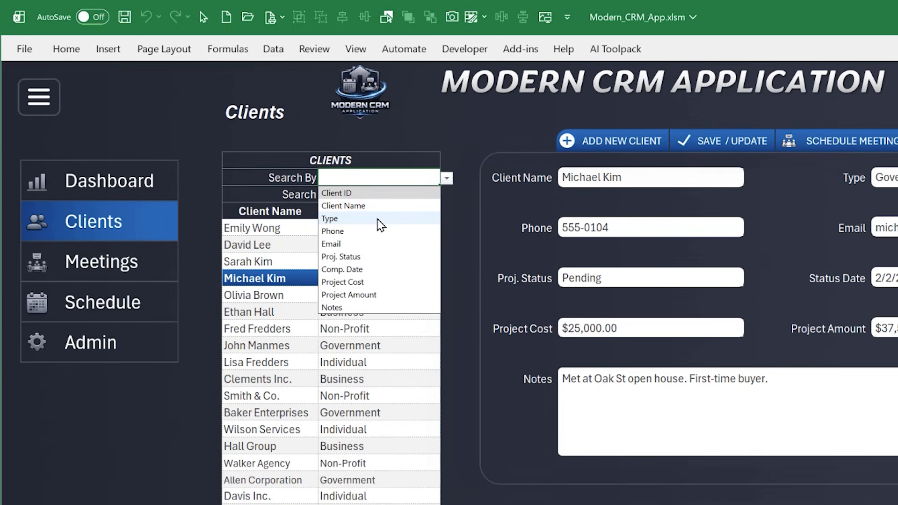
click(380, 218)
click(373, 197)
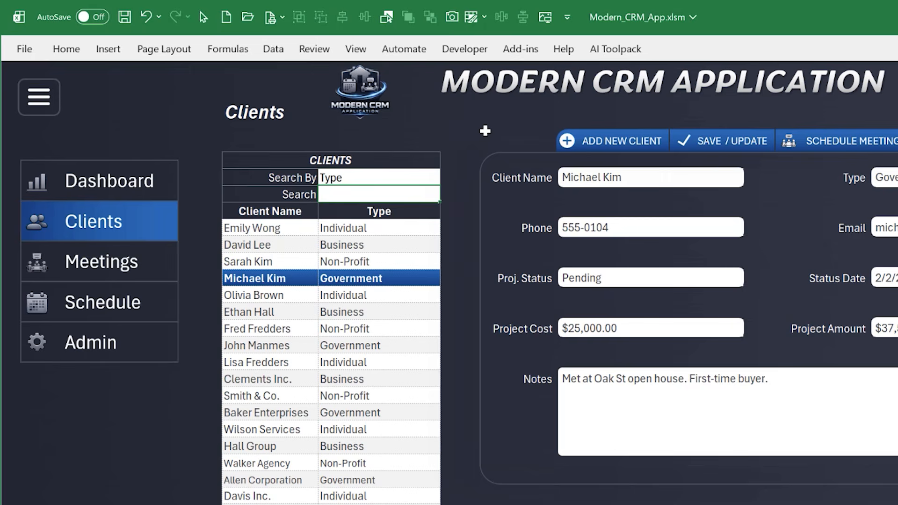
text(Individual)
key(Return)
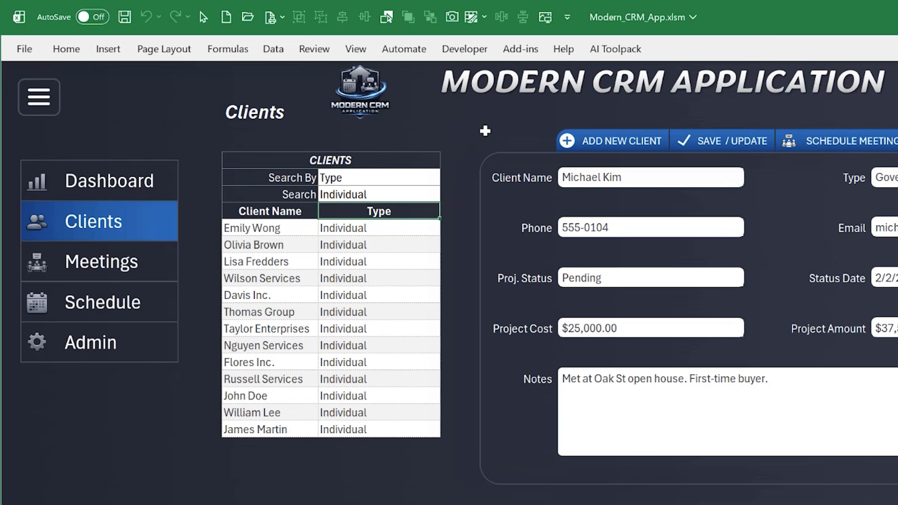
Look over the filtered Individual clients and clear the search value to restore the full list
drag(279, 234, 351, 389)
click(359, 194)
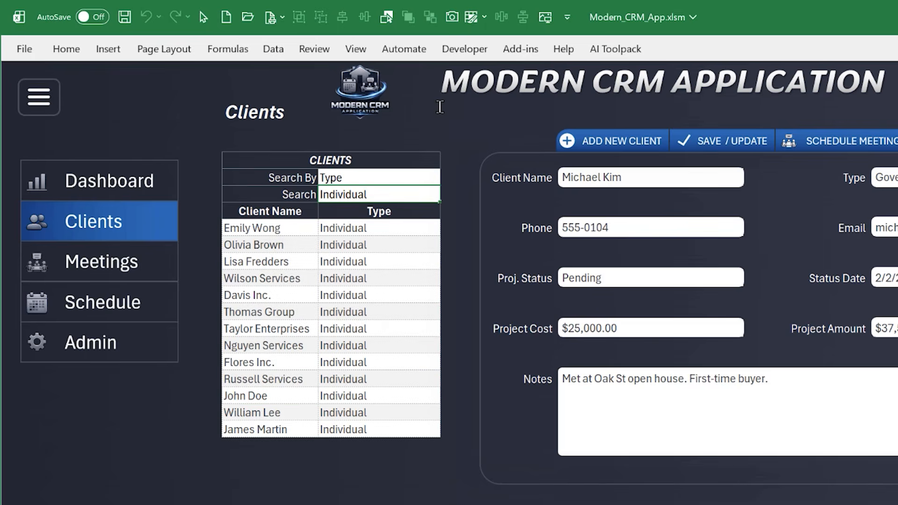
key(Delete)
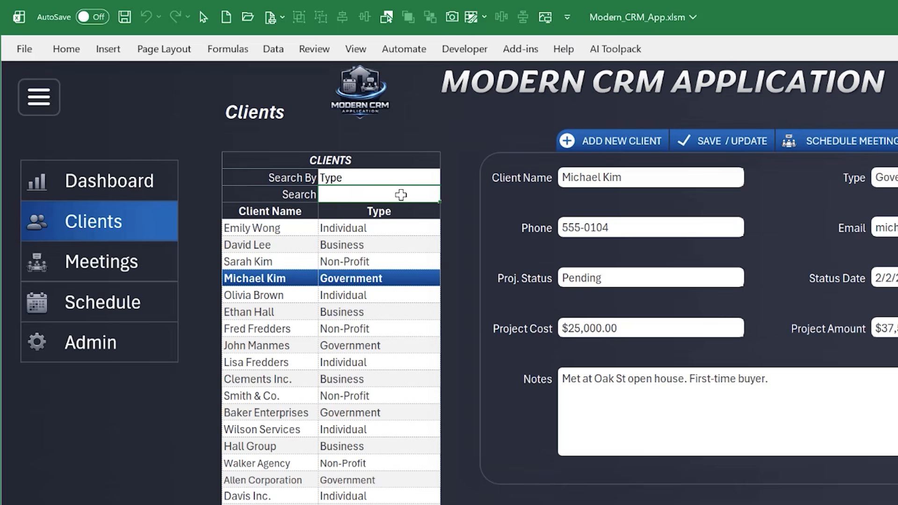
Search the clients list by Client Name for a client's first name, and clear the search value
text(sarah)
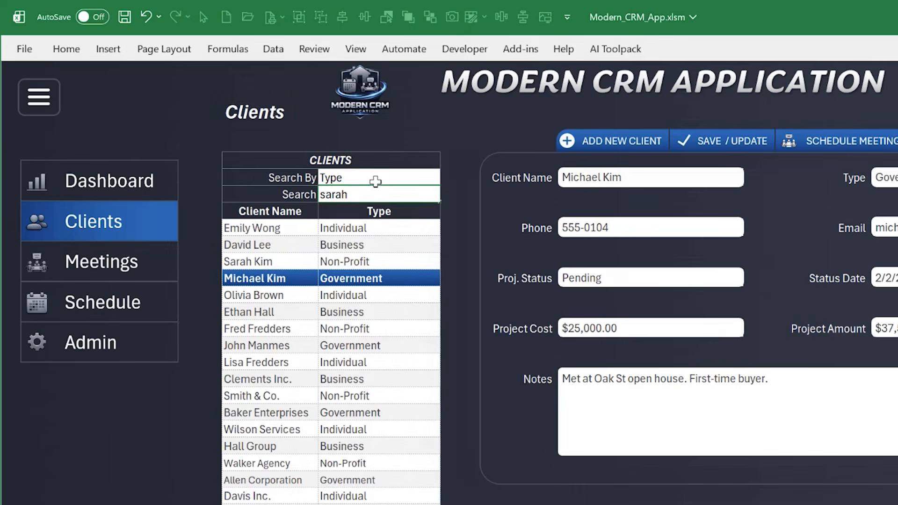
click(376, 178)
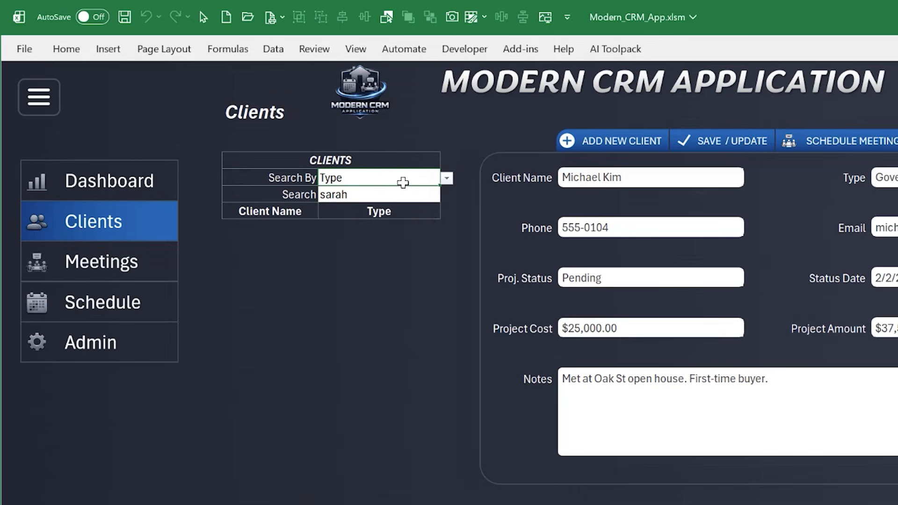
click(447, 180)
click(378, 206)
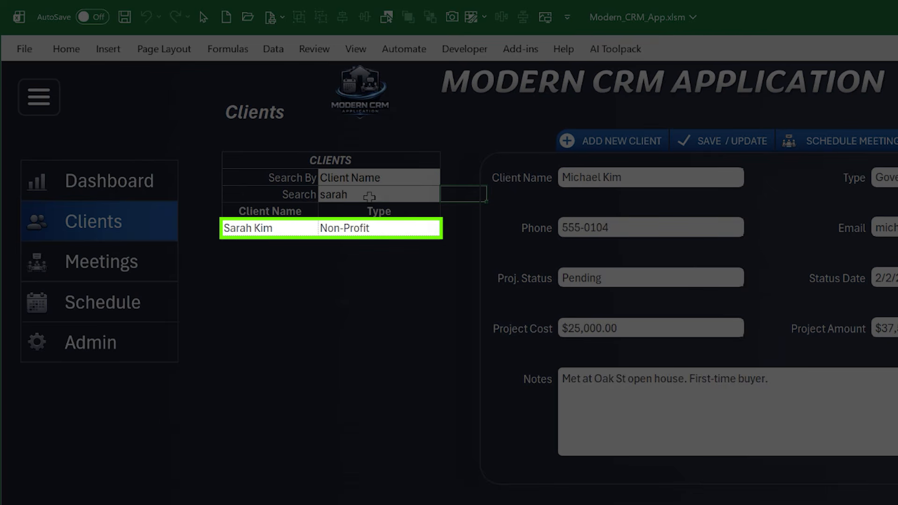
click(369, 197)
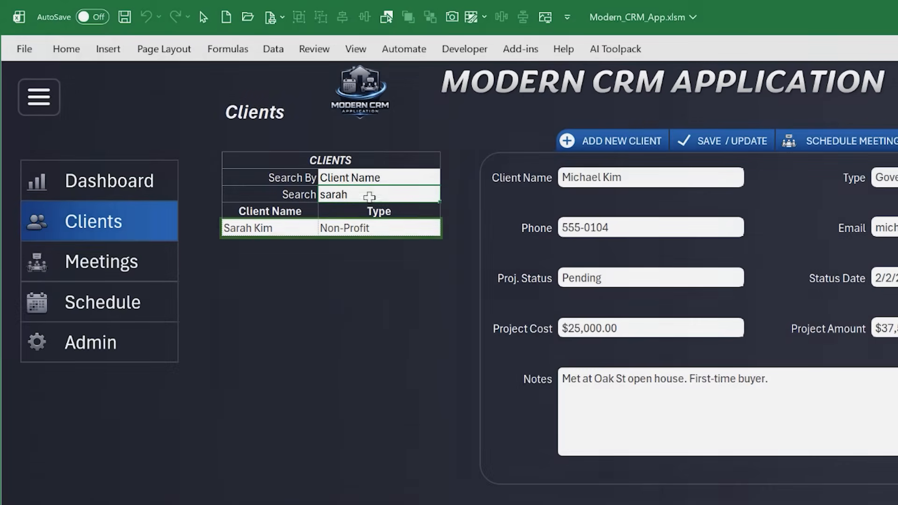
key(Delete)
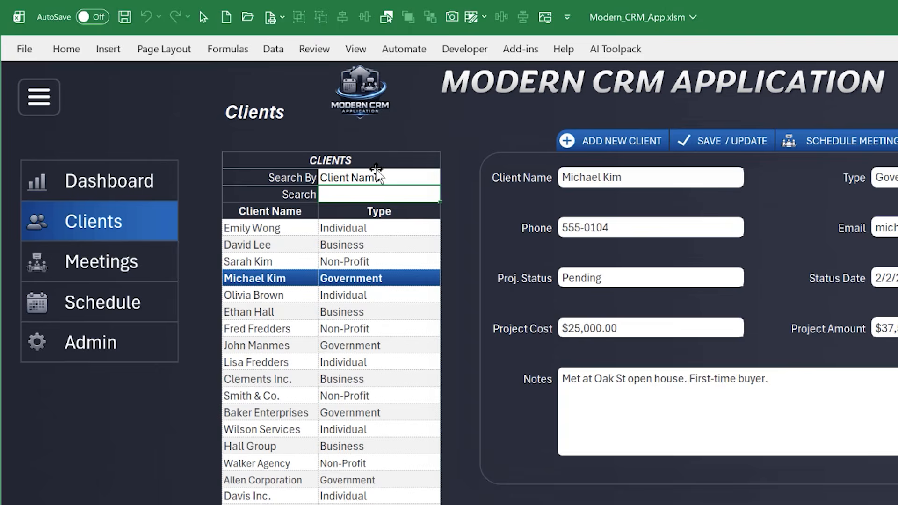
Load several clients' records in turn from the list, ending with the sixth client
click(277, 260)
click(282, 312)
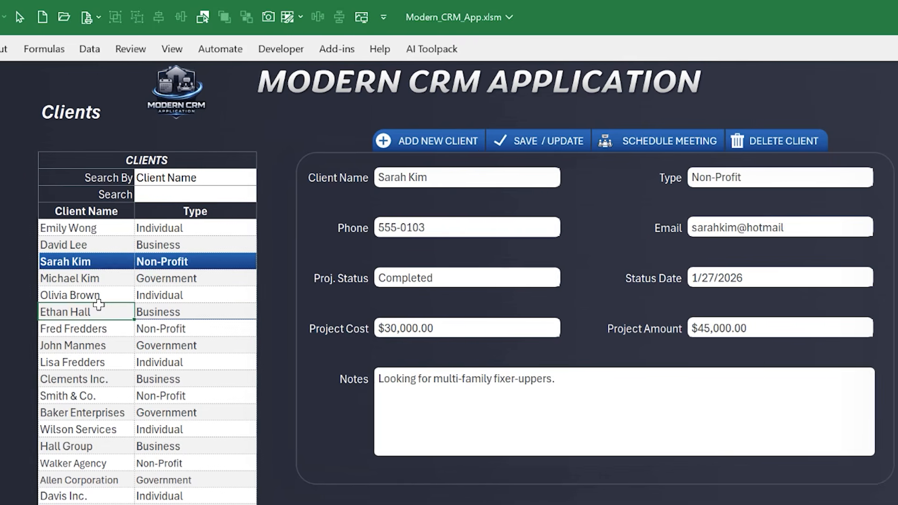
click(279, 275)
click(73, 245)
click(70, 312)
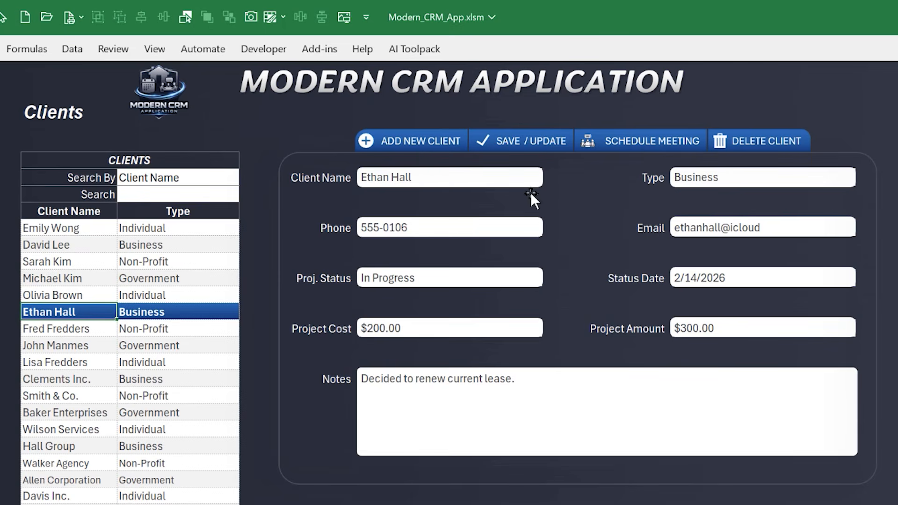
Examine the client form's fields, including the Type options, Proj. Status, Status Date, Project Cost, Project Amount and Notes
click(705, 179)
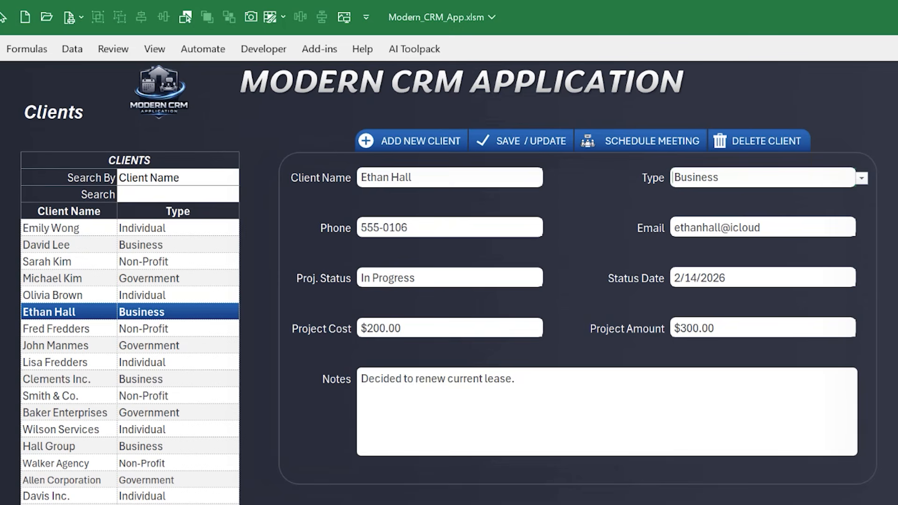
click(862, 178)
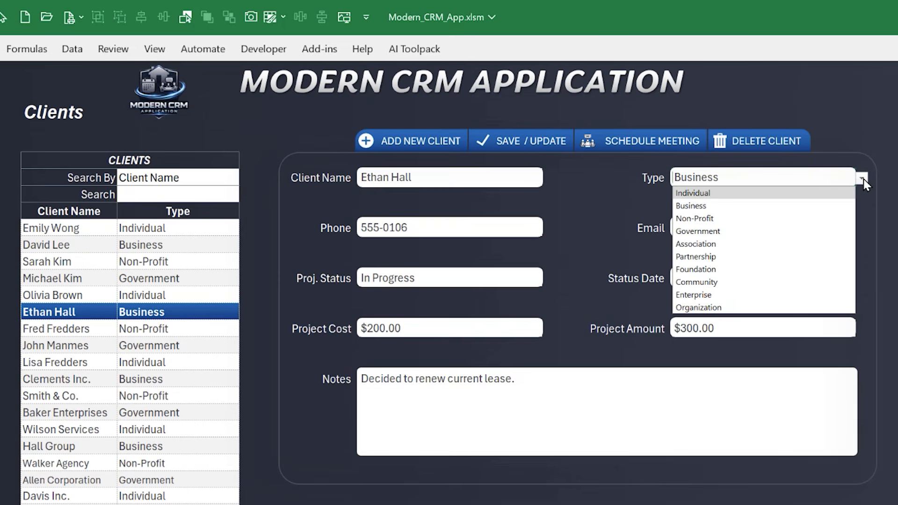
click(863, 178)
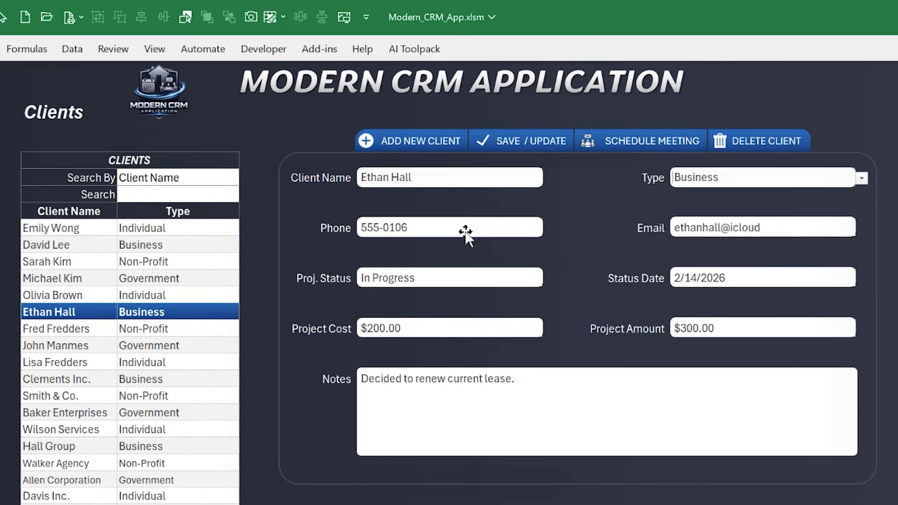
click(477, 277)
click(548, 280)
click(548, 280)
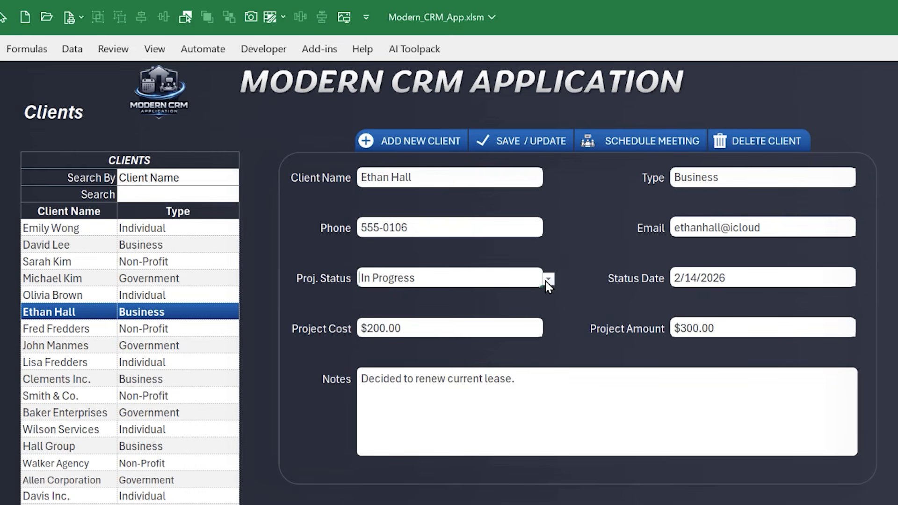
click(691, 278)
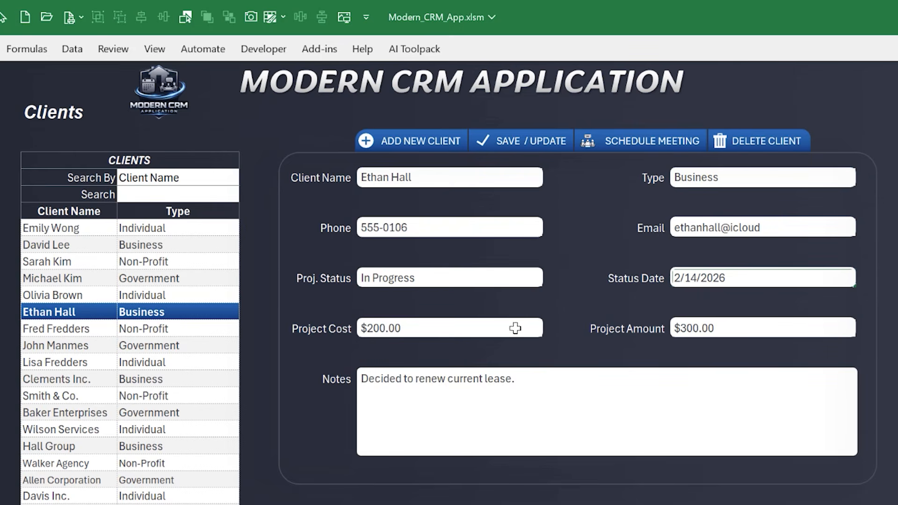
click(502, 326)
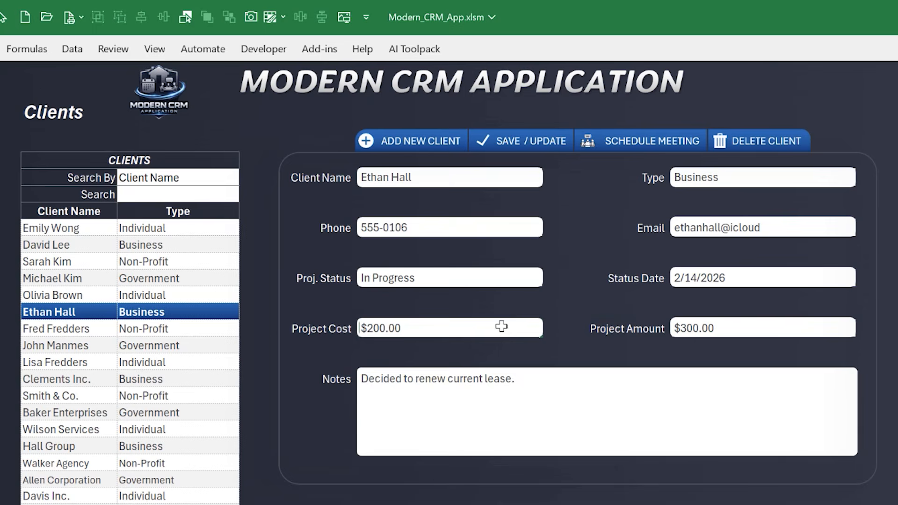
click(697, 325)
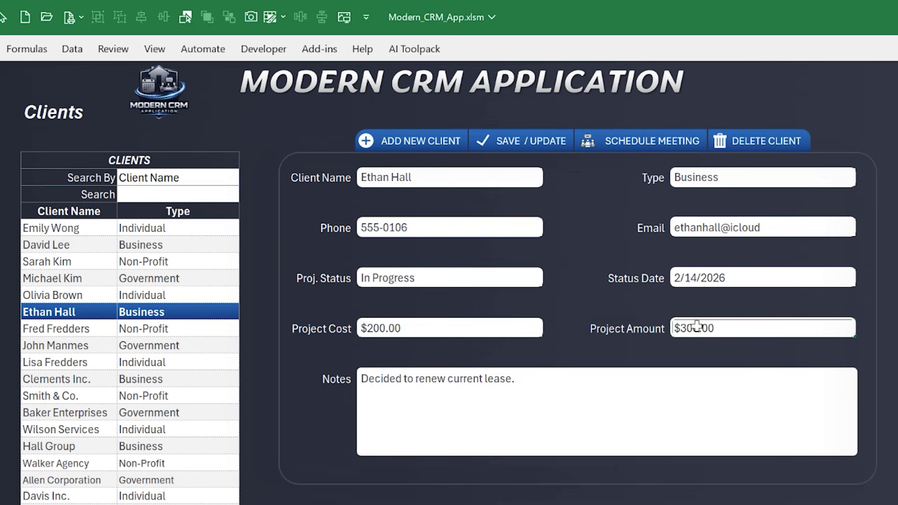
click(475, 408)
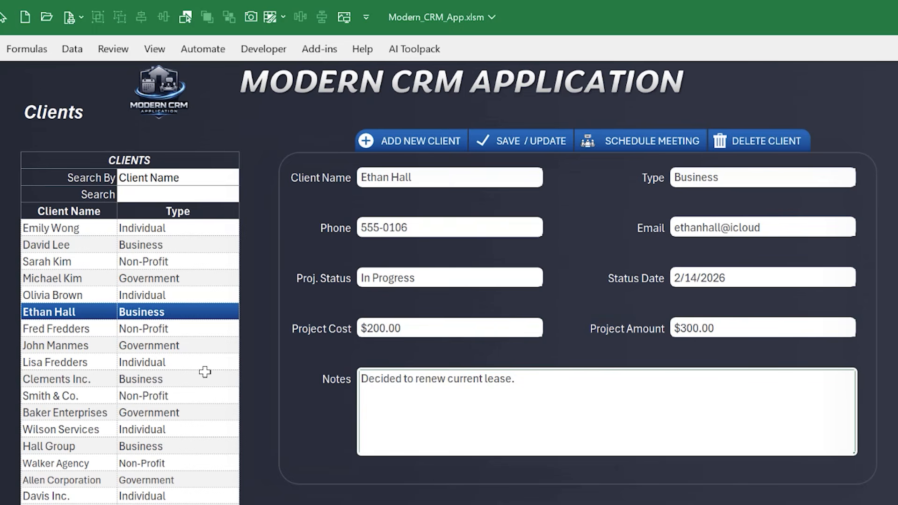
Reselect the sixth client in the list and clear the form for a new client entry
click(186, 372)
click(171, 310)
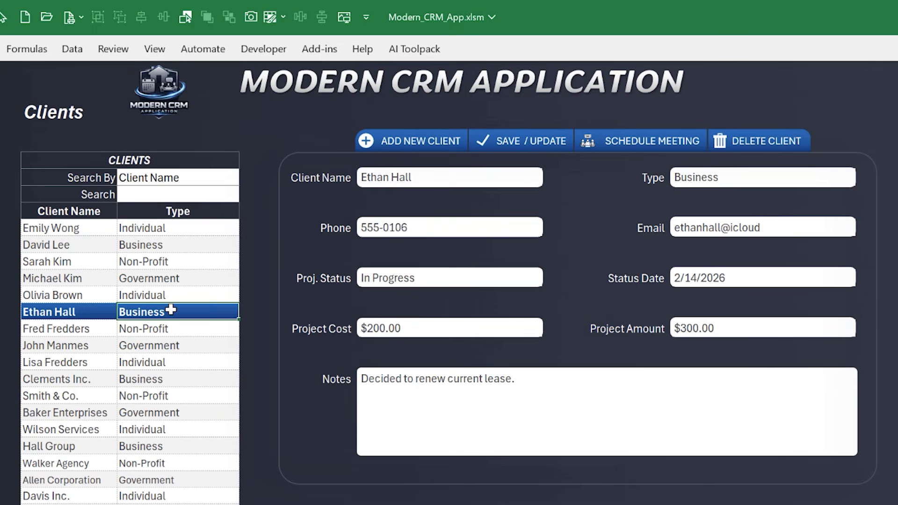
click(400, 143)
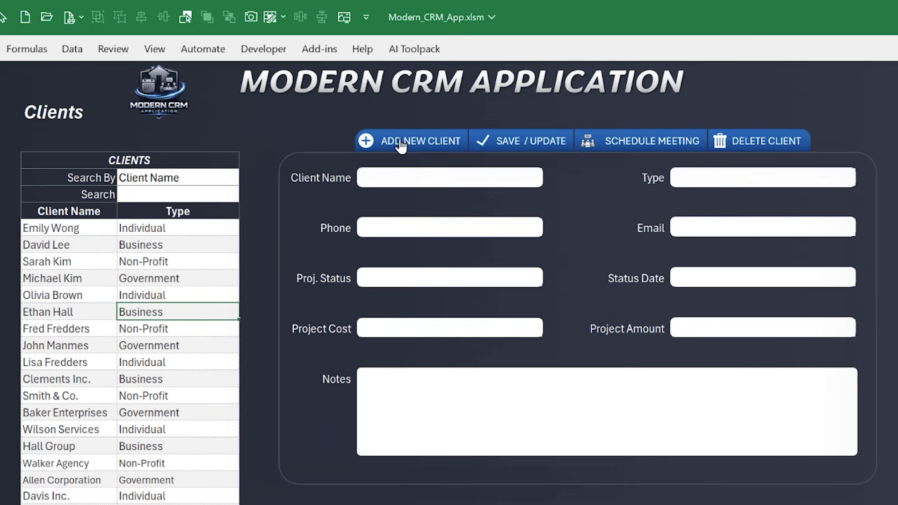
Save the record of the second client in the list and start scheduling a meeting for that client
click(202, 245)
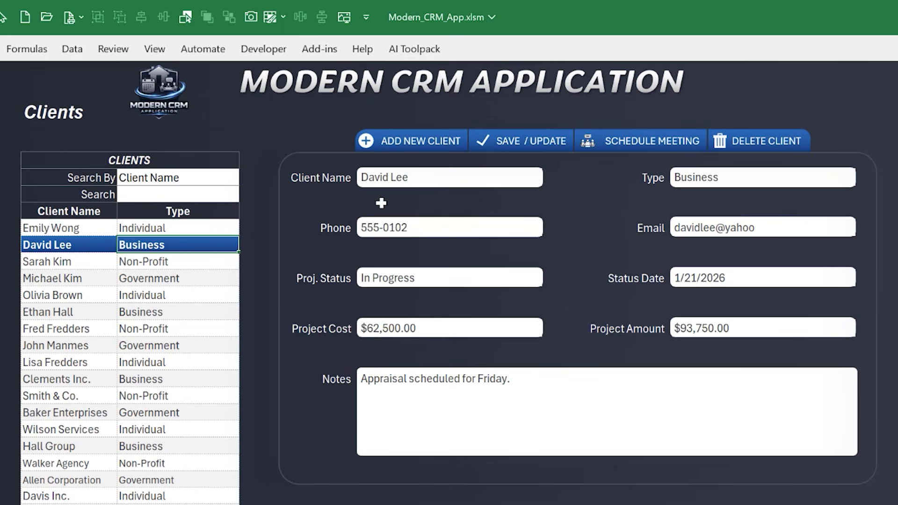
click(530, 143)
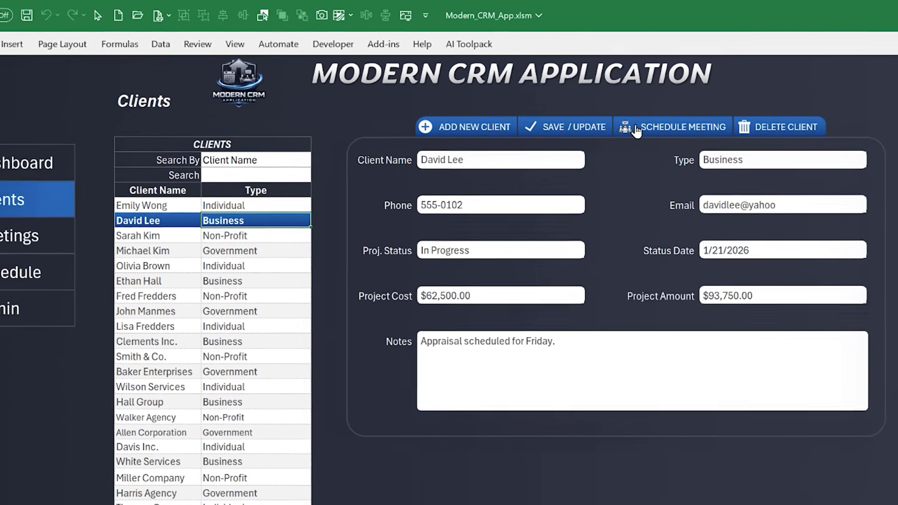
click(589, 141)
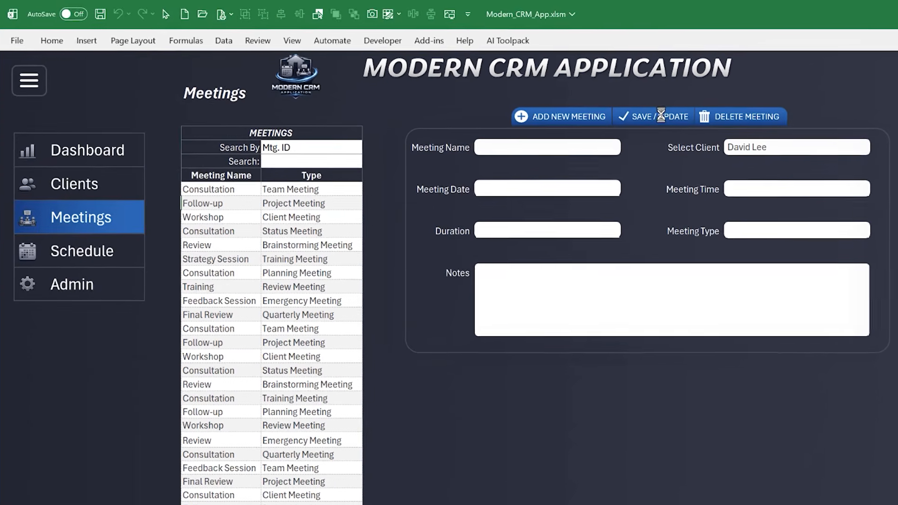
Return to the Clients page and view the available Search By fields, keeping Client Name
click(73, 183)
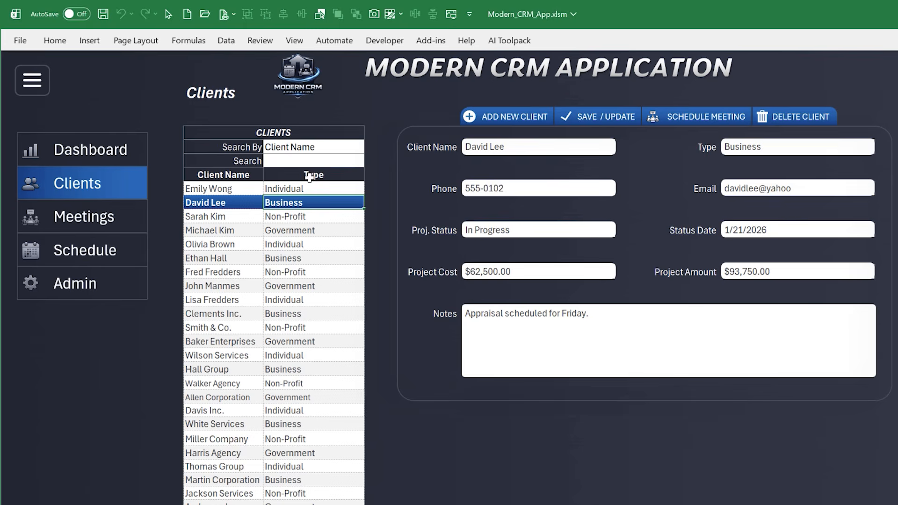
click(307, 147)
click(371, 148)
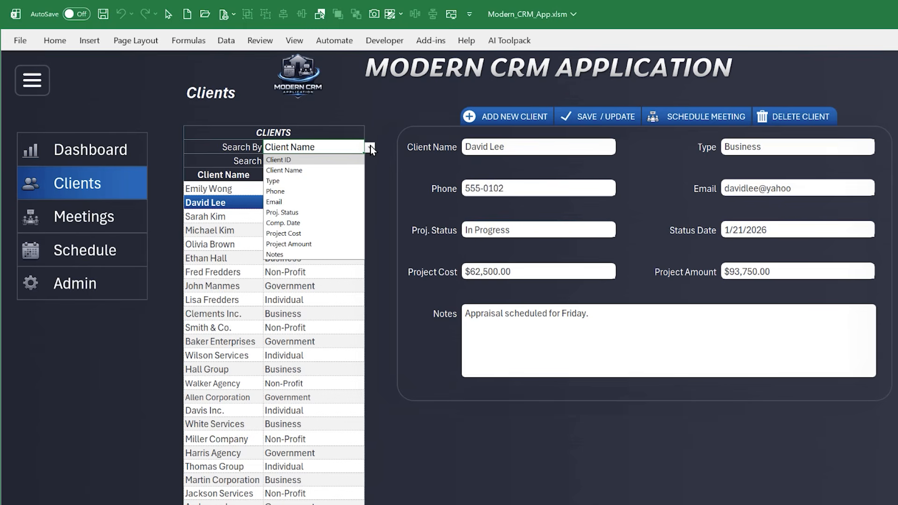
click(370, 148)
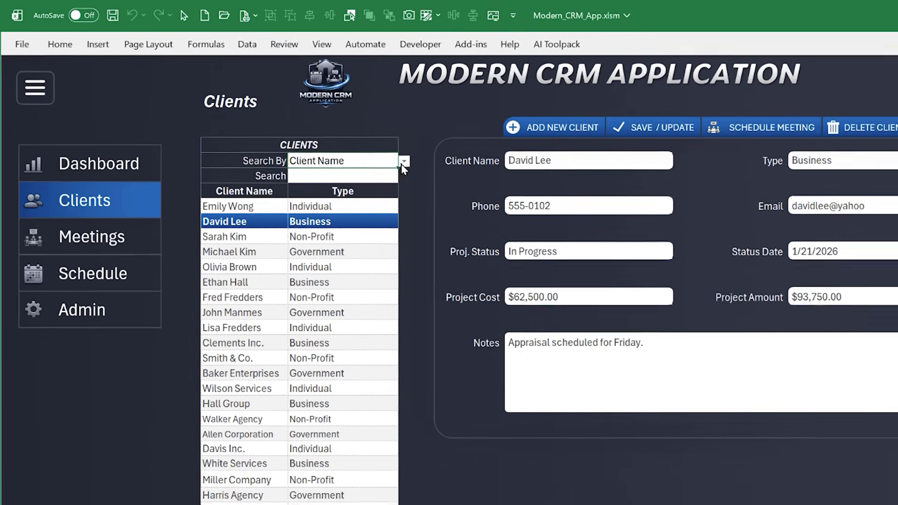
Search the clients by Project Cost using the criterion >1000
click(370, 148)
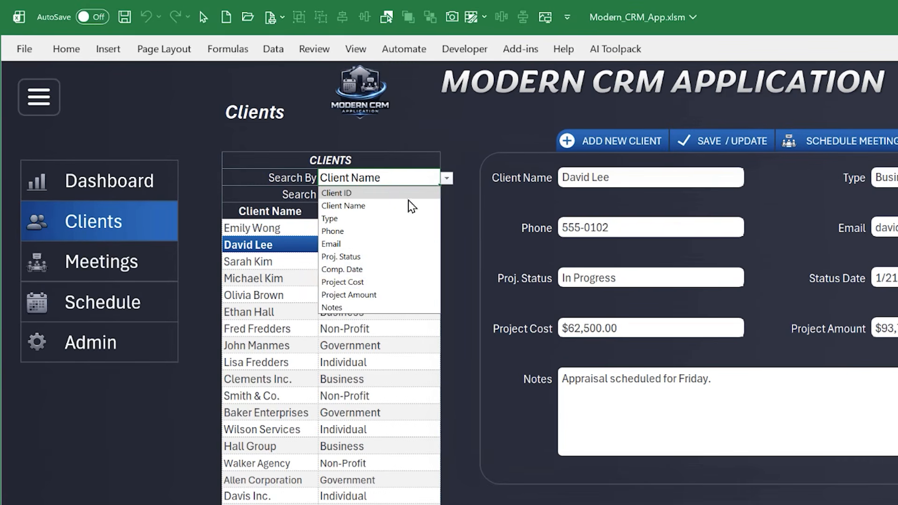
click(370, 281)
click(377, 194)
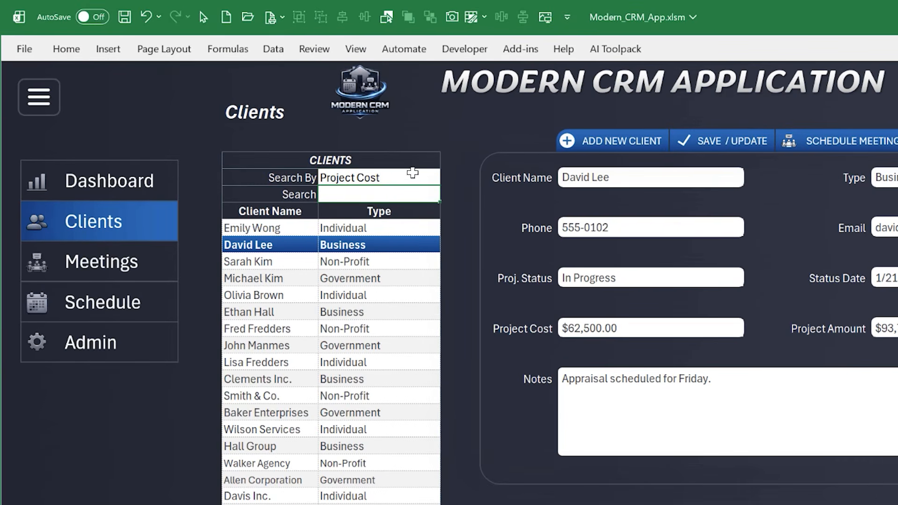
text(>1000)
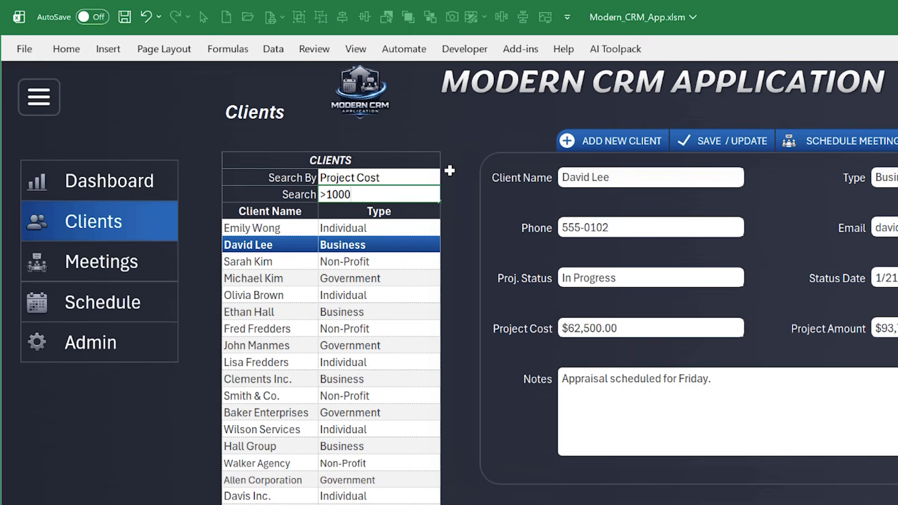
key(Return)
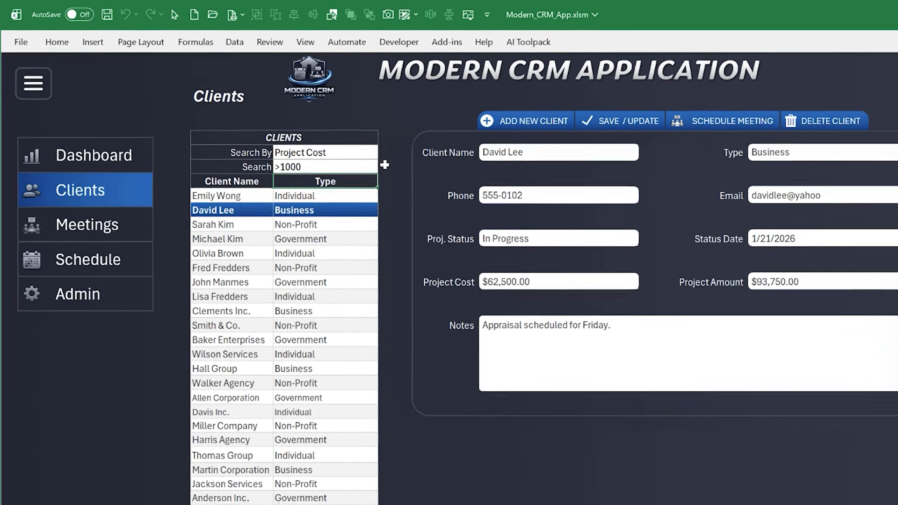
scroll(290, 264, up, 1)
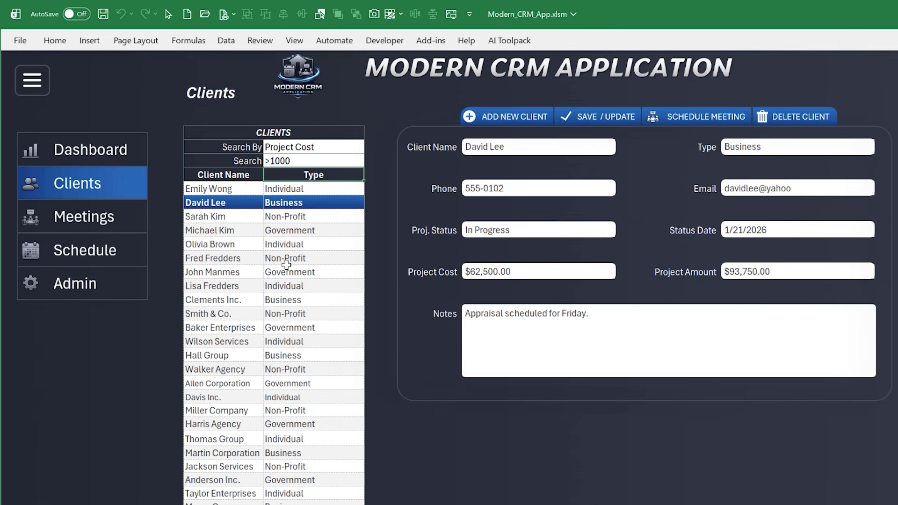
Change the Project Cost search criterion to <1000, then clear it to restore the full client list
double_click(293, 161)
drag(271, 161, 241, 164)
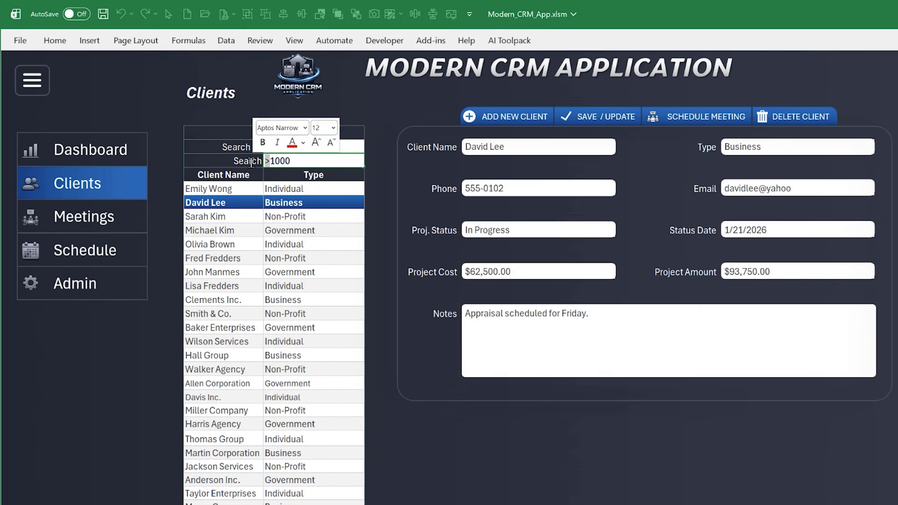
text(<)
key(Return)
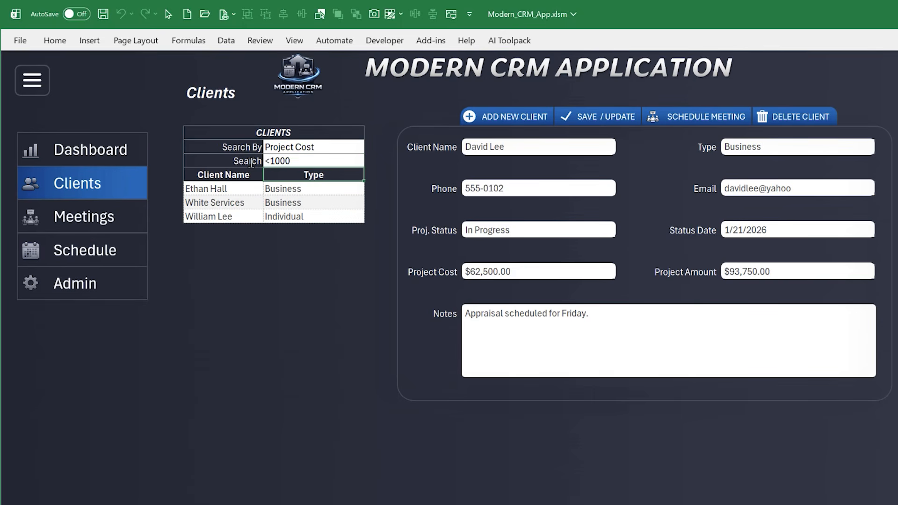
click(295, 161)
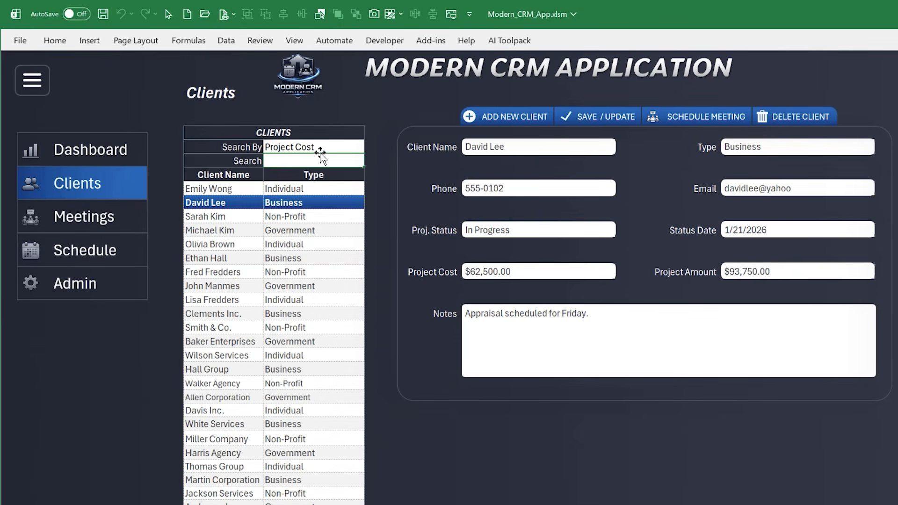
Open the Meetings page and view several meeting records, ending on the fourth meeting, a Consultation of type Status Meeting
click(125, 224)
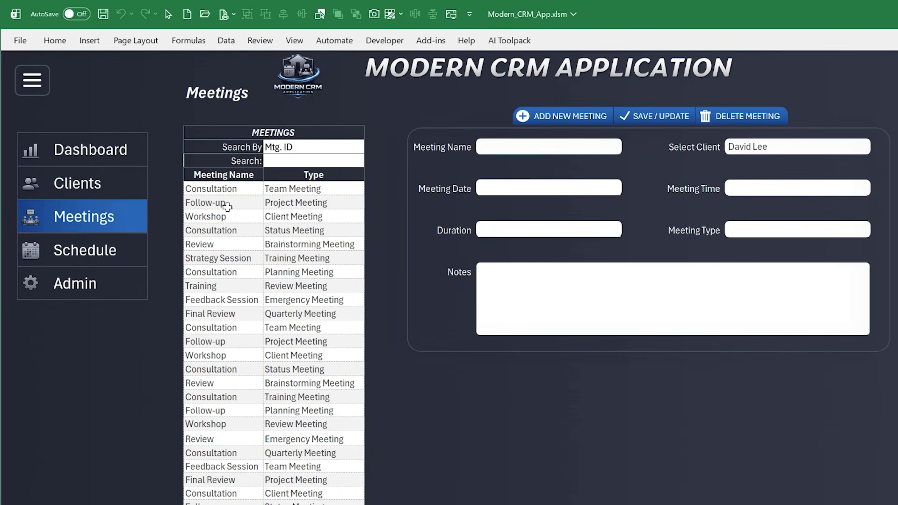
click(228, 204)
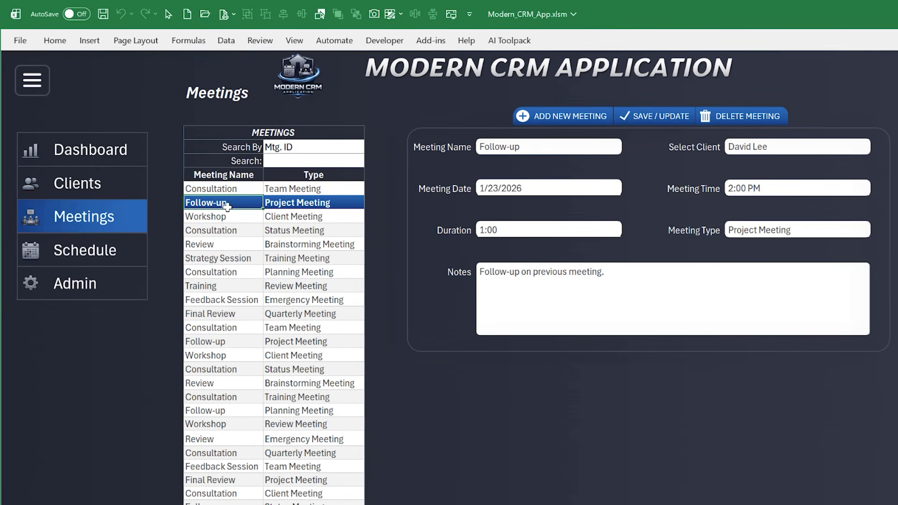
click(237, 233)
click(262, 339)
click(245, 259)
click(244, 232)
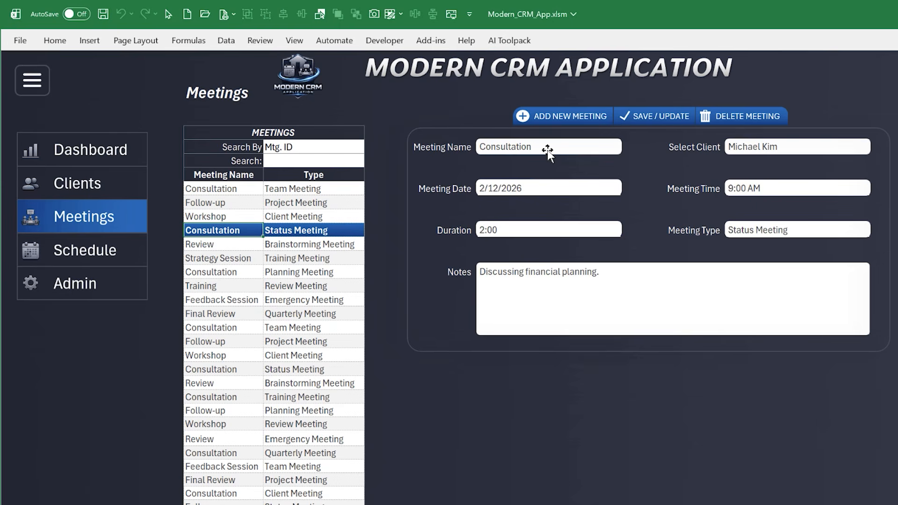
Start a new meeting, name it with the client's surname followed by "Lunch", and select the first client matching "fr"
click(555, 123)
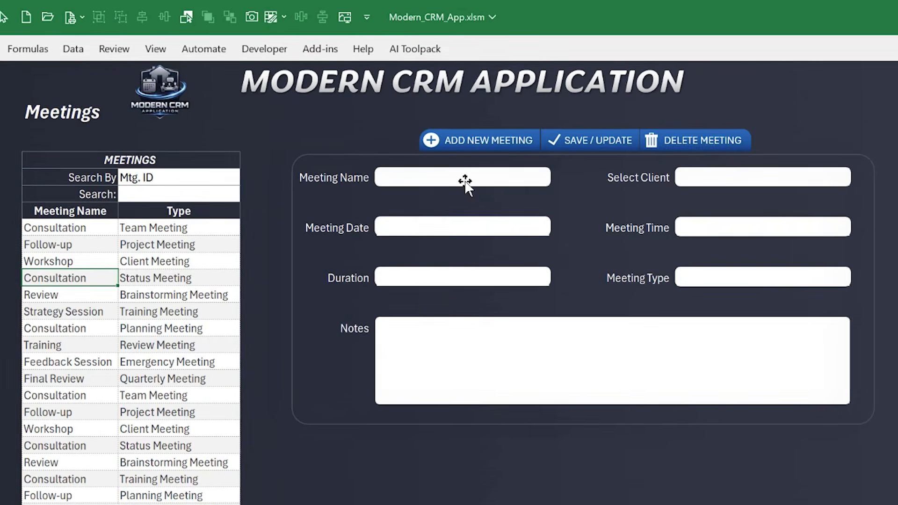
click(473, 177)
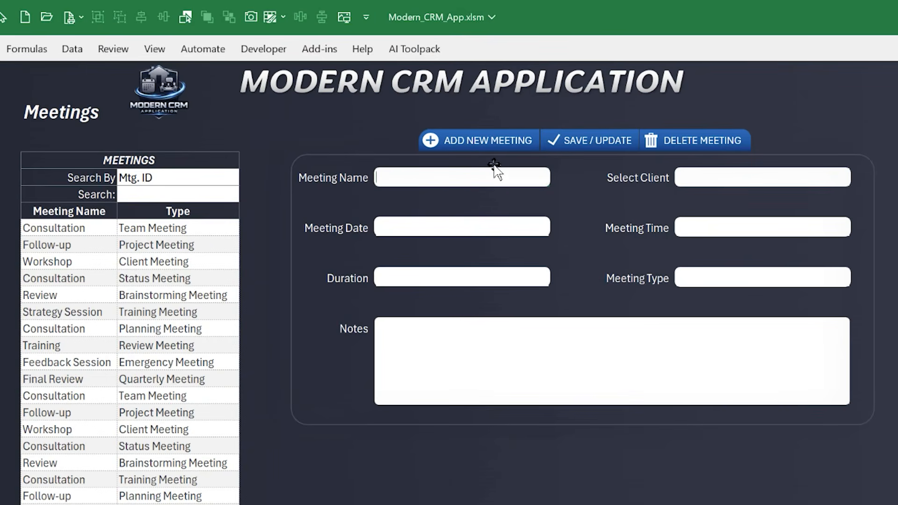
text(Fredders Lunch)
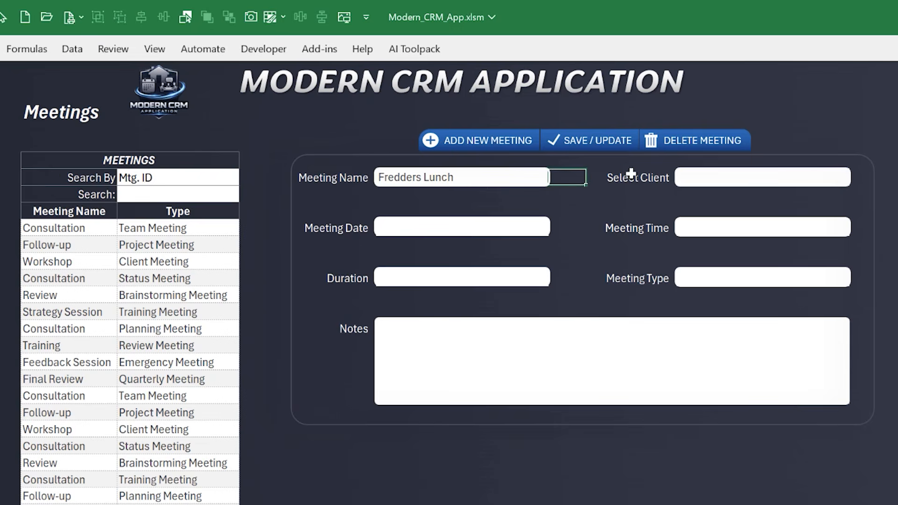
click(696, 177)
text(fr)
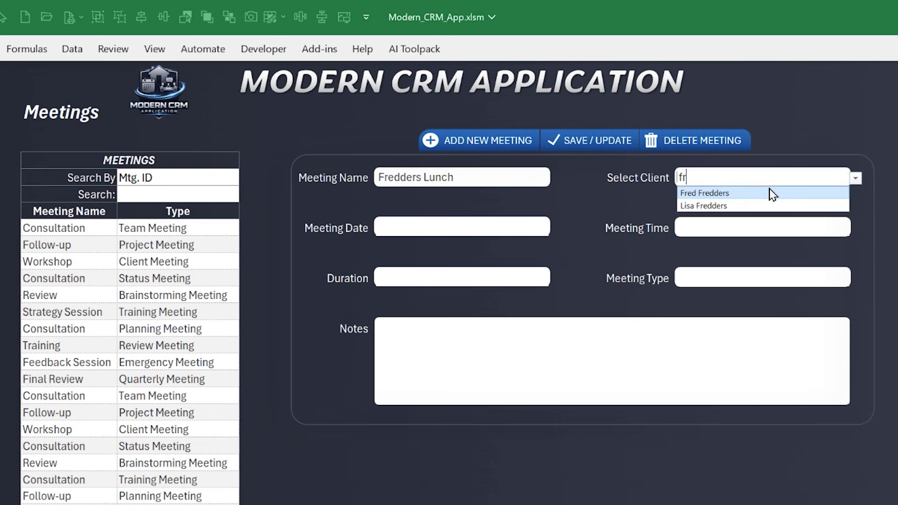
click(767, 192)
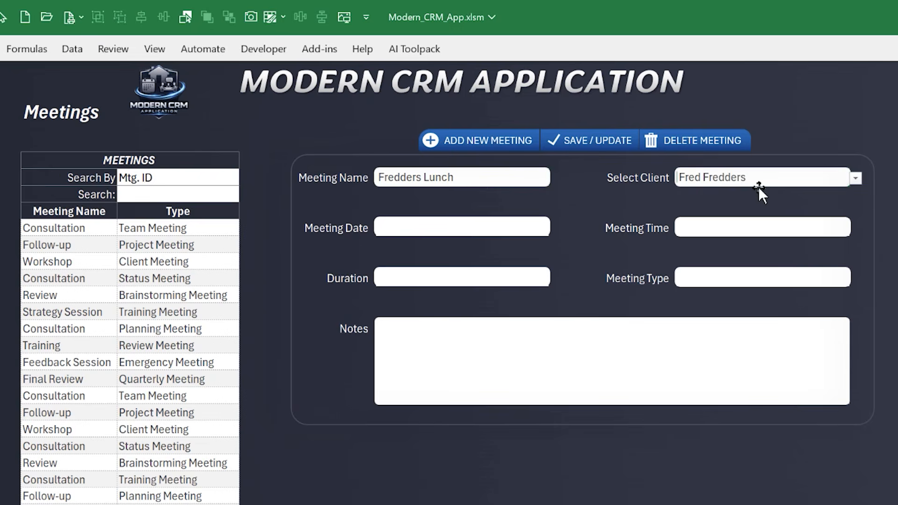
Set the new meeting's date to 3/25/2026 and its time to 3:30 PM
click(506, 228)
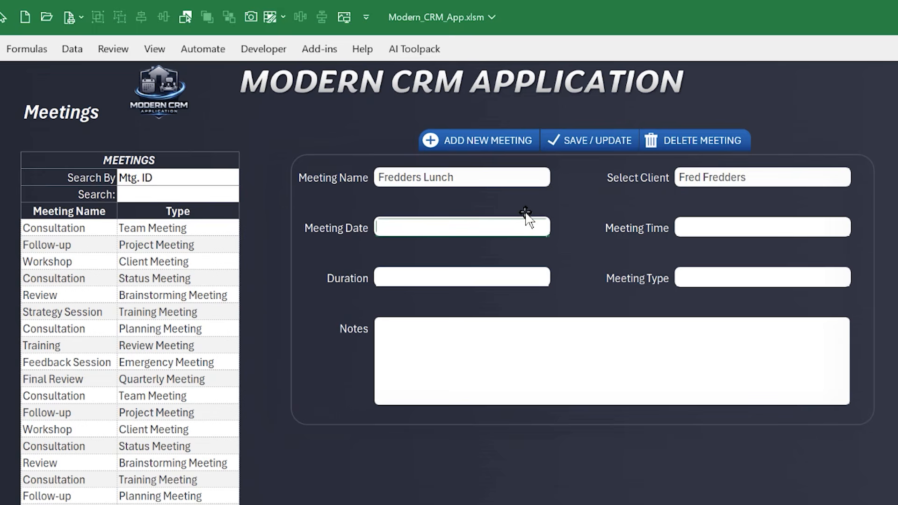
text(3/25)
key(Tab)
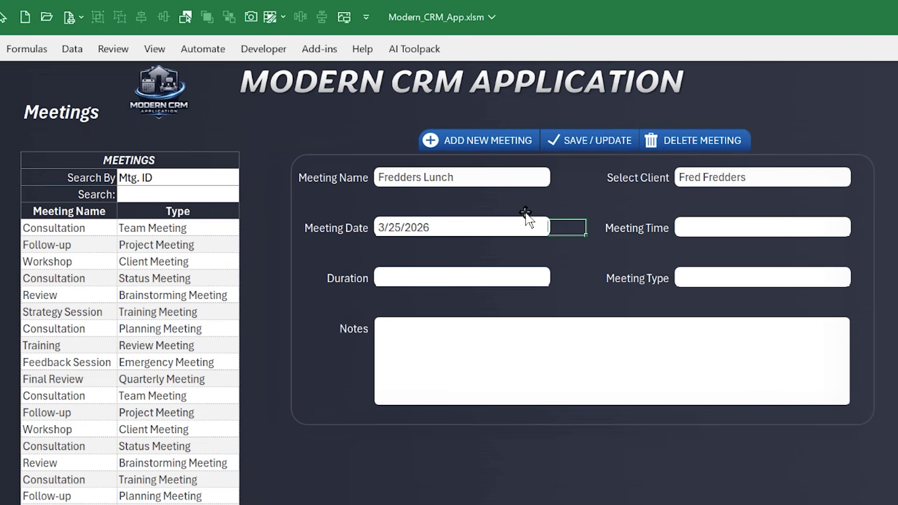
click(708, 227)
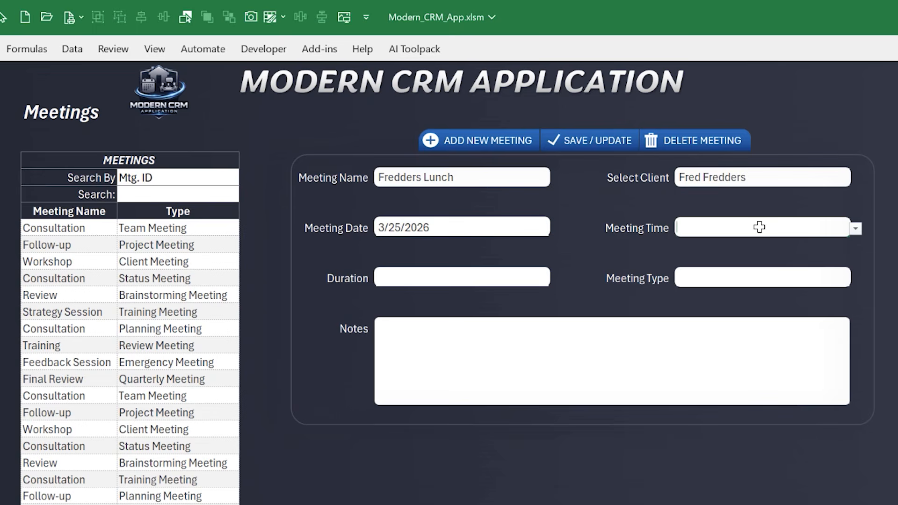
click(856, 228)
scroll(765, 343, down, 4)
scroll(765, 343, down, 5)
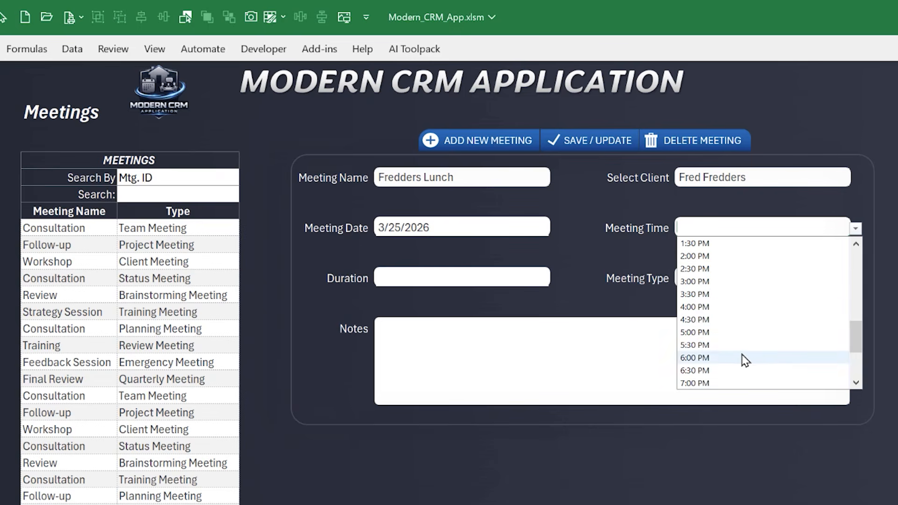
click(743, 295)
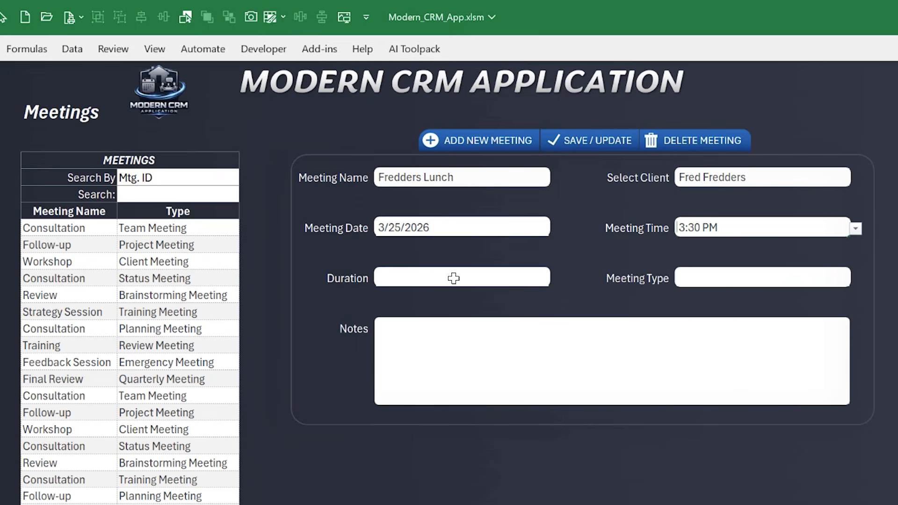
Set the new meeting's duration to 1:00 and its type to Status Meeting
click(453, 278)
click(555, 280)
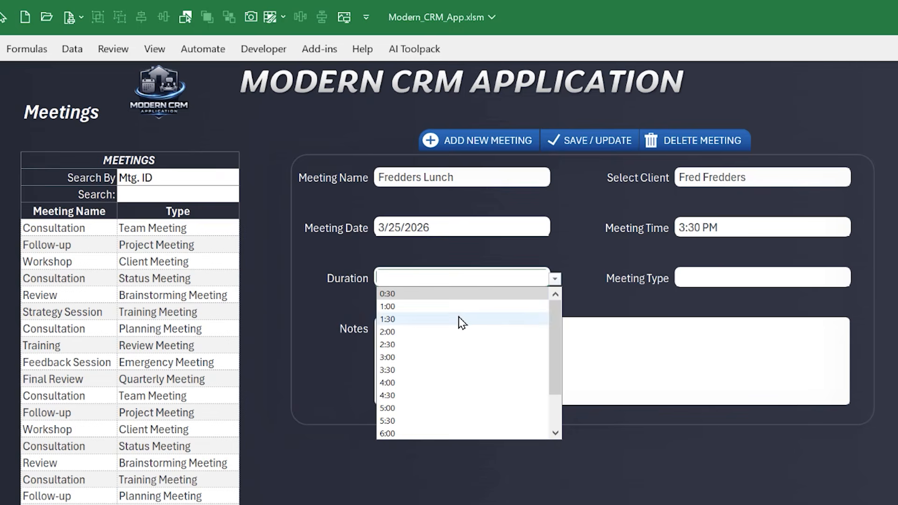
click(436, 306)
click(697, 279)
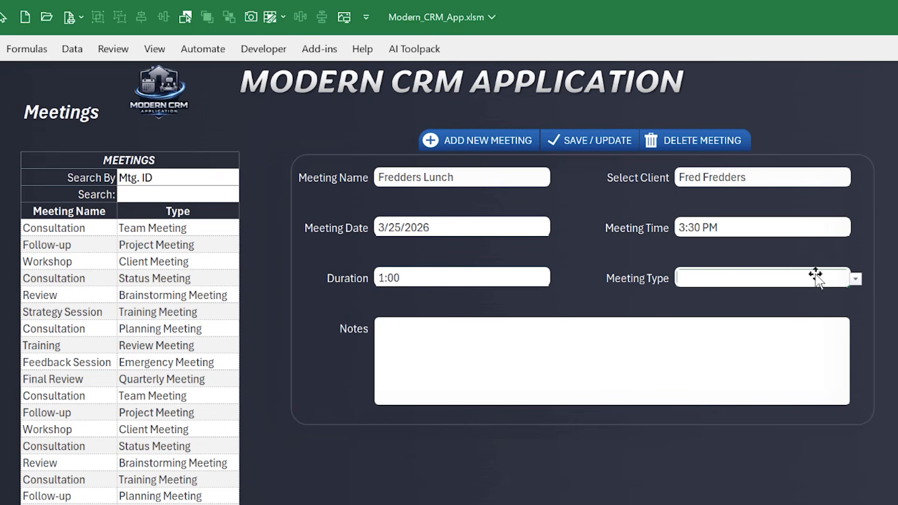
click(856, 279)
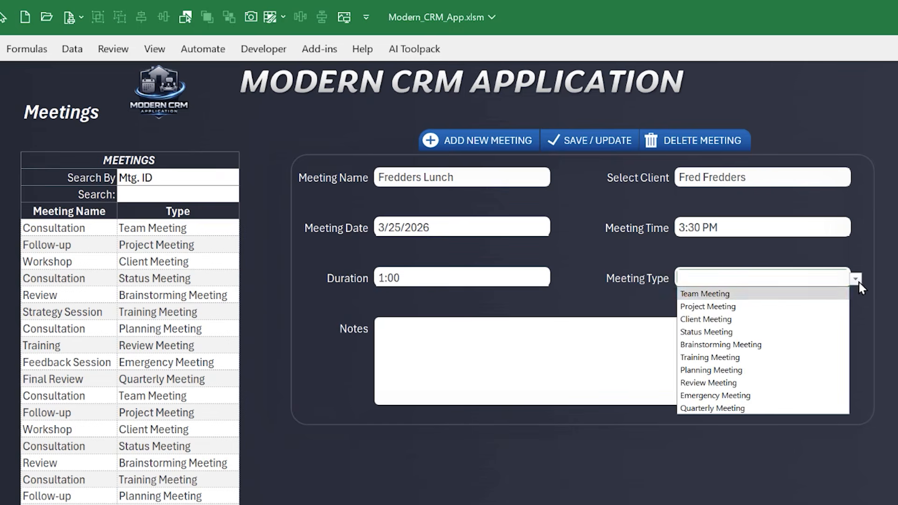
click(759, 332)
Enter "Test notes" in the new meeting's Notes and save the meeting
text(Test notes)
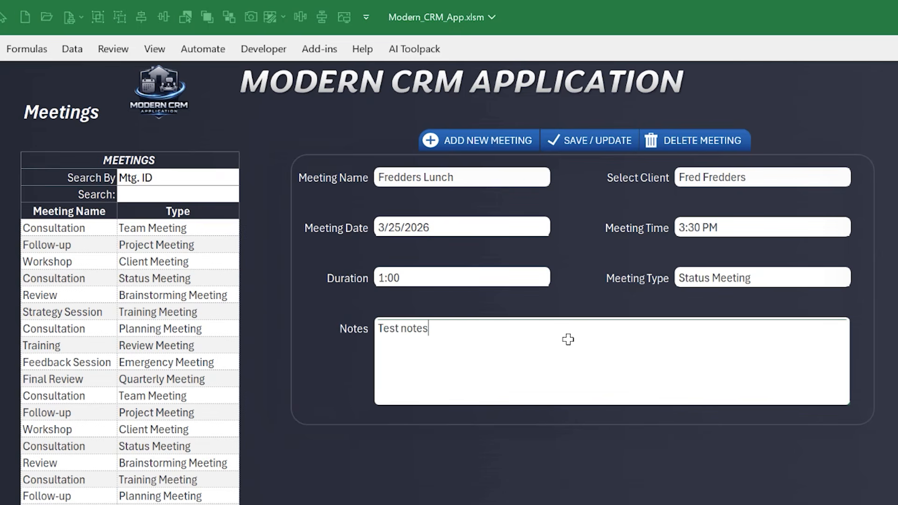
key(Return)
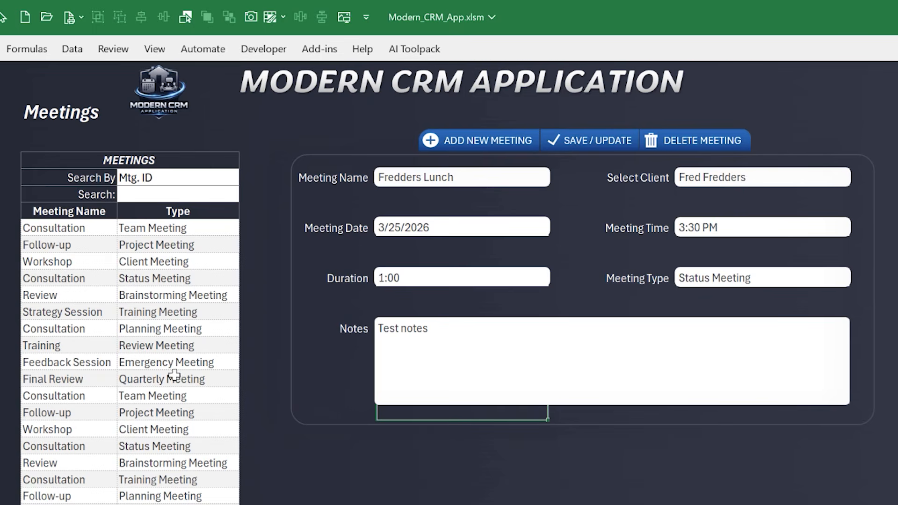
scroll(152, 411, down, 1)
scroll(152, 411, up, 1)
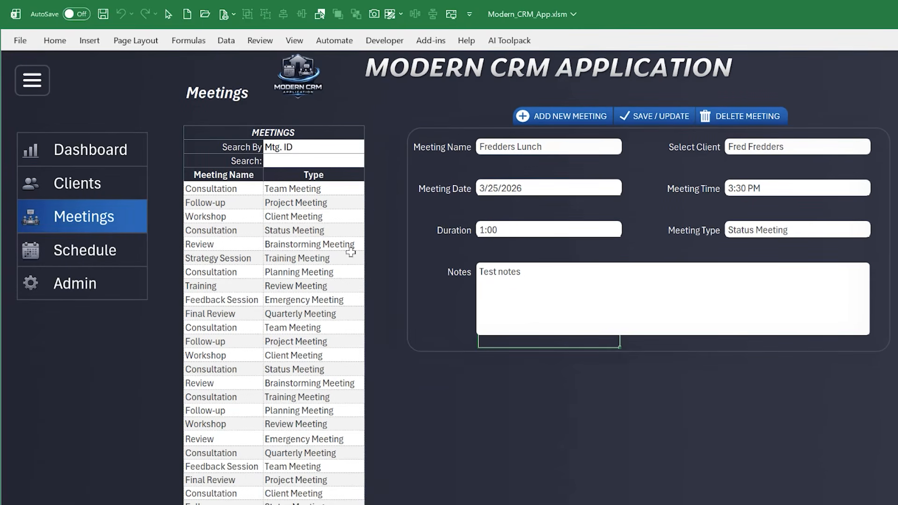
Open the Schedule page and inspect the new 3:30 PM meeting on Wednesday, March 25, 2026
click(111, 261)
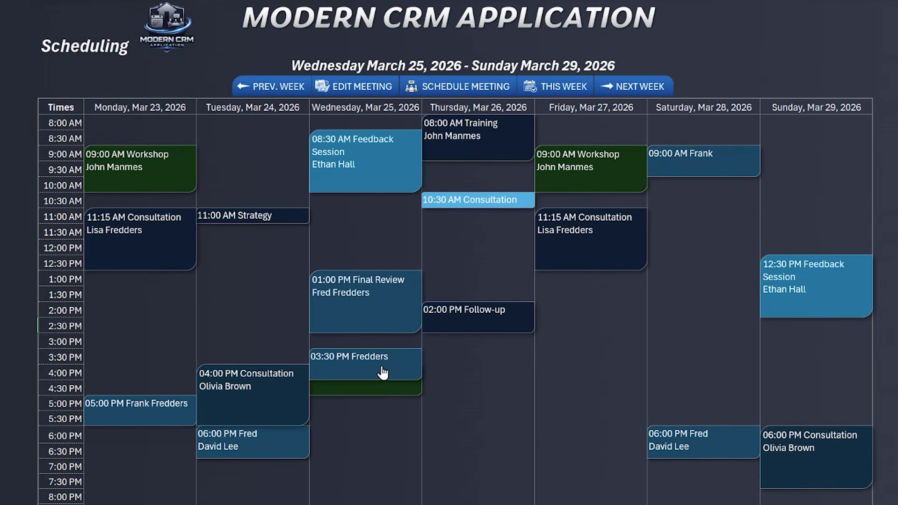
click(462, 371)
mouse_move(405, 351)
mouse_down()
mouse_move(419, 404)
mouse_move(404, 349)
mouse_up()
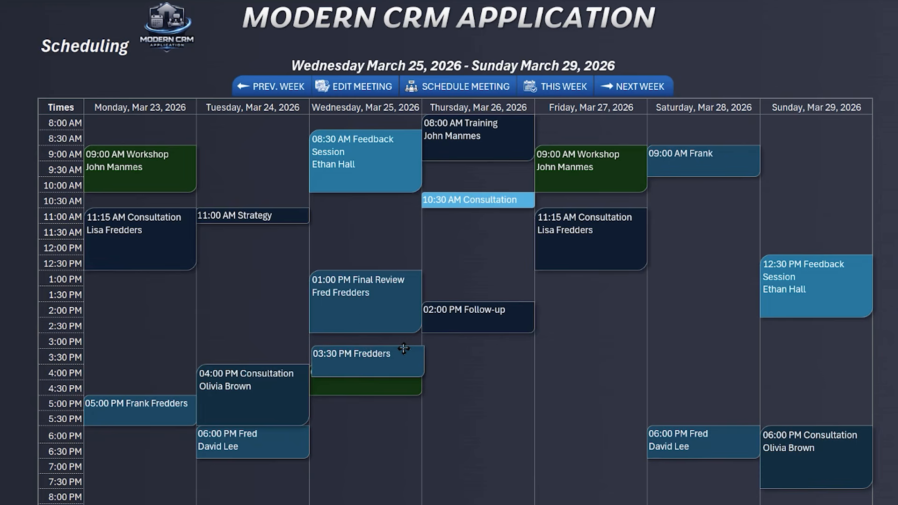
click(489, 389)
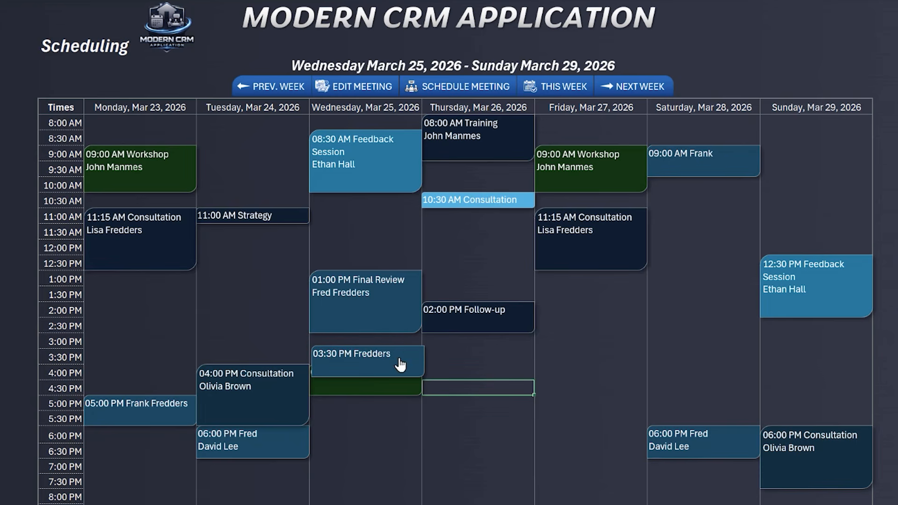
Browse the schedule's previous and next weeks, return to the current week and select Monday's 9:00 AM Workshop meeting
click(262, 86)
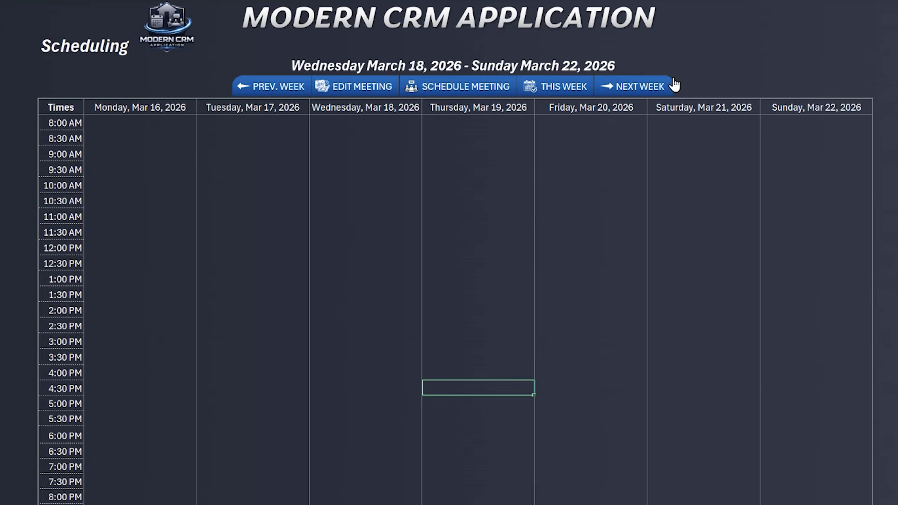
click(661, 86)
click(661, 86)
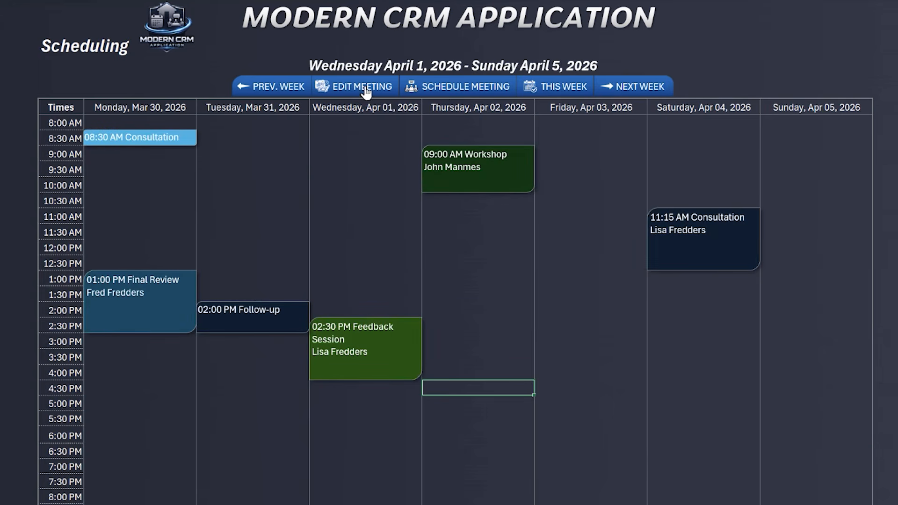
click(548, 91)
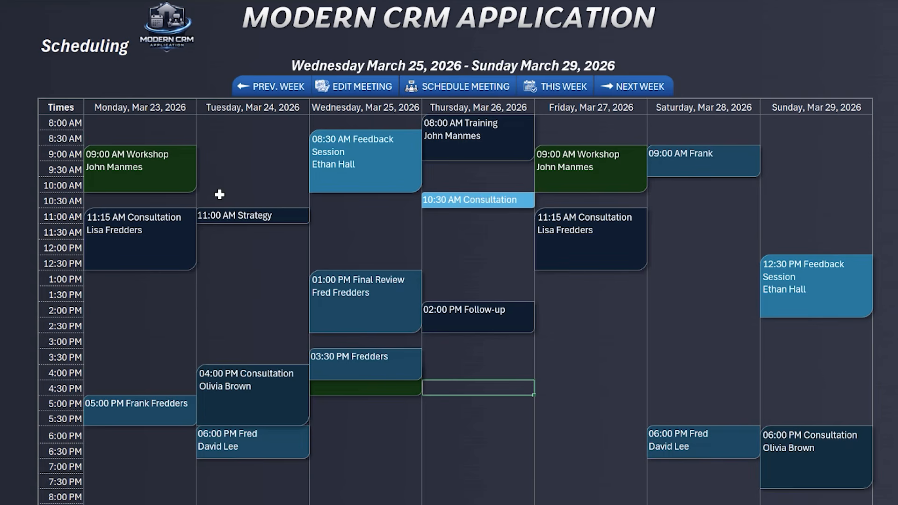
click(167, 185)
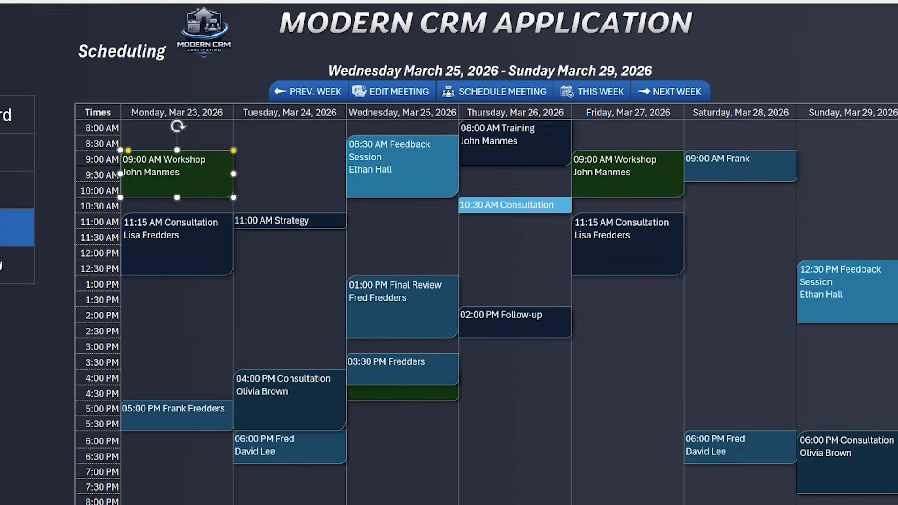
Open the Admin page and select the meeting type names from Team Meeting to Quarterly Meeting
click(97, 278)
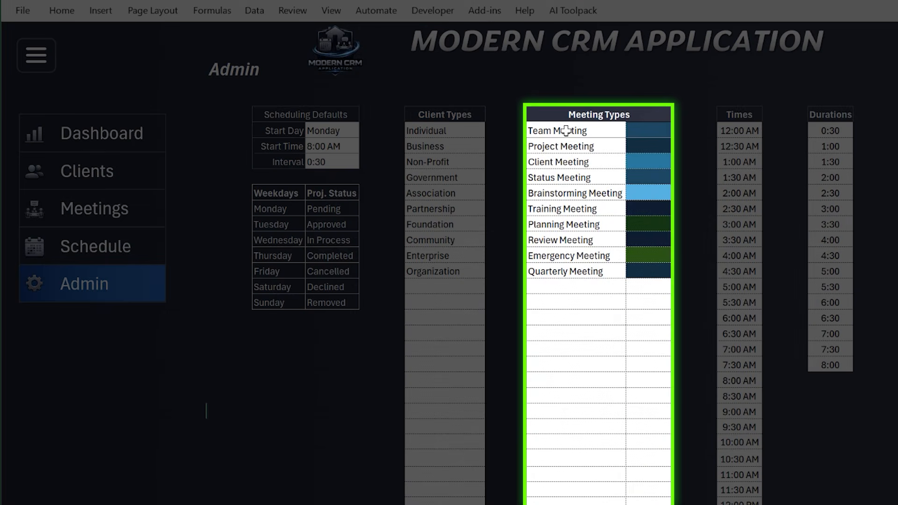
drag(566, 131, 571, 265)
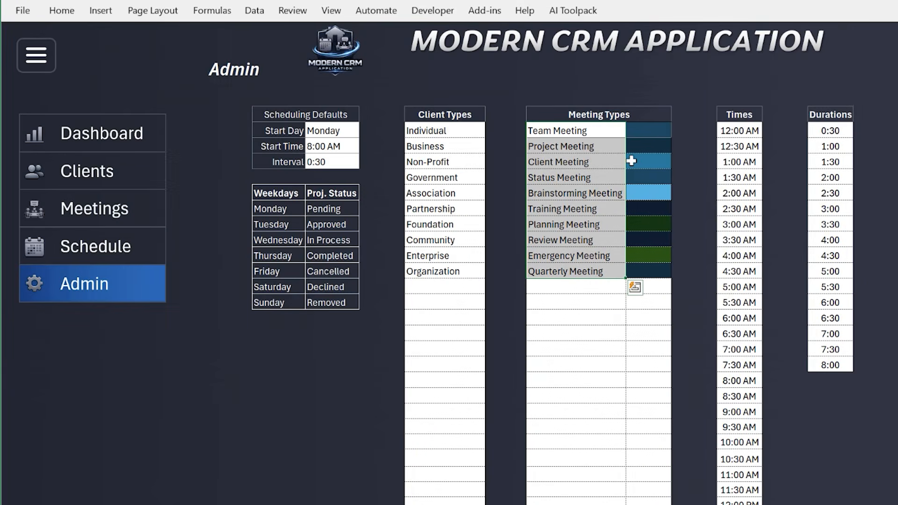
Inspect the color choices for the Client Meeting type and return to the Schedule page
click(634, 161)
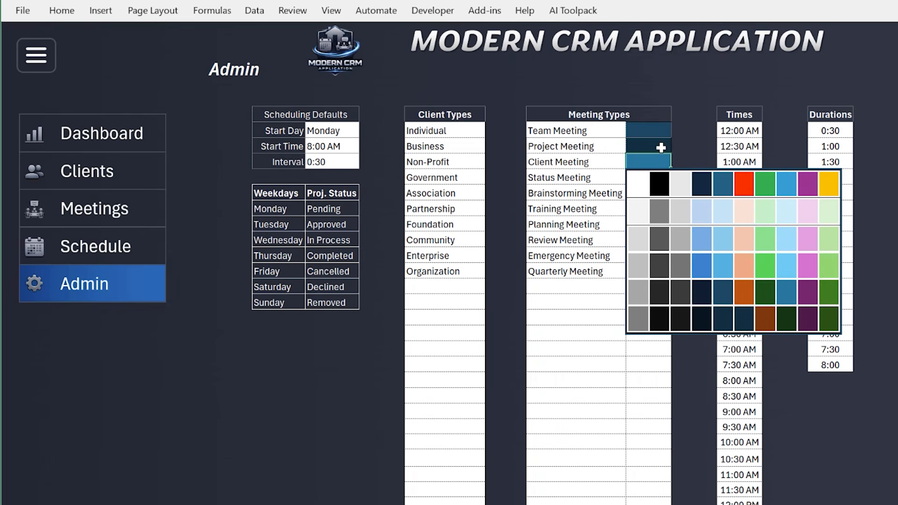
click(597, 161)
click(62, 243)
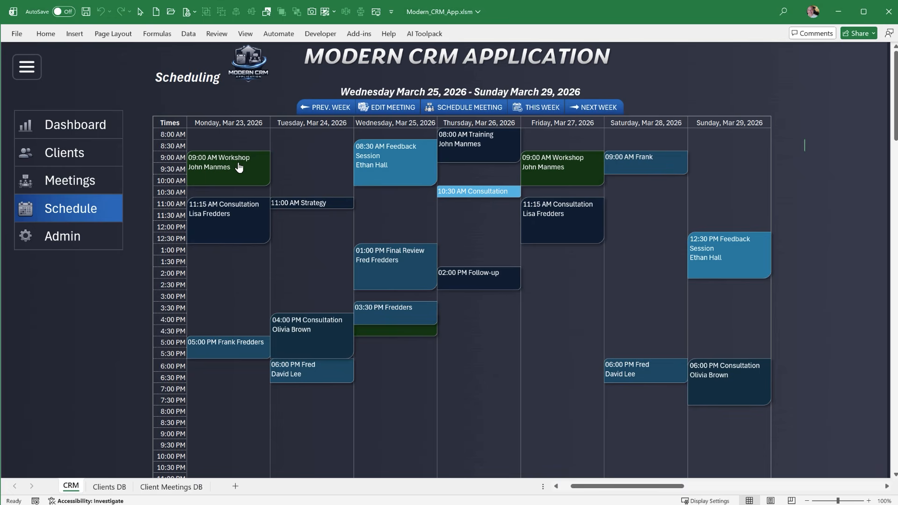
Open the 3:30 PM meeting on Wednesday, March 25, 2026 for editing from the schedule
click(239, 163)
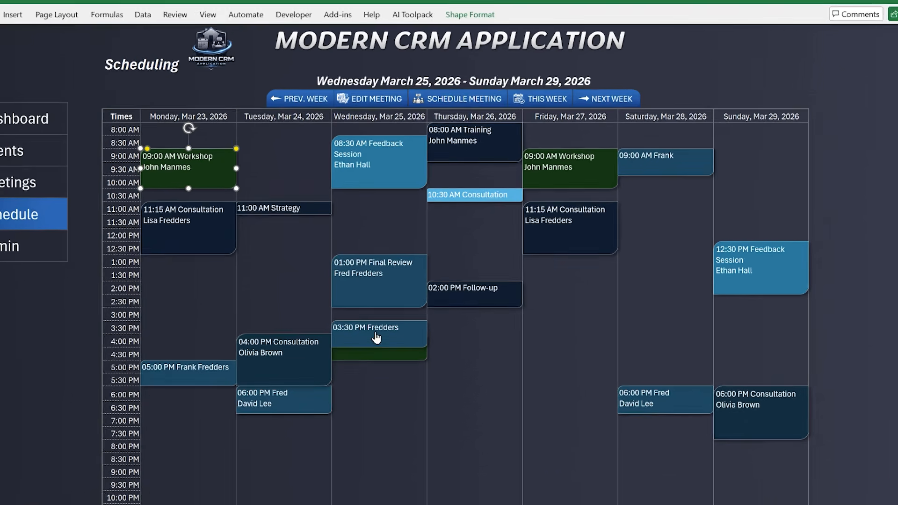
click(362, 306)
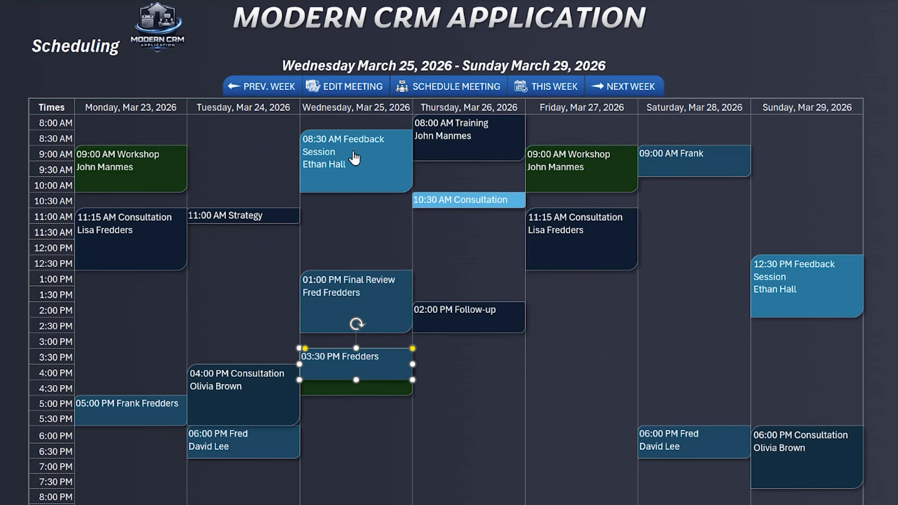
click(352, 89)
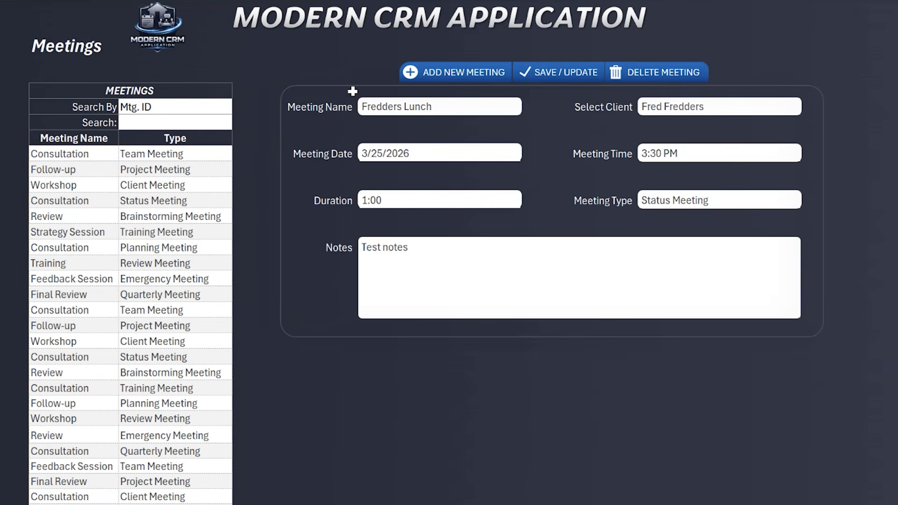
Set the meeting's time to 6:30 PM and save the updated meeting
click(672, 157)
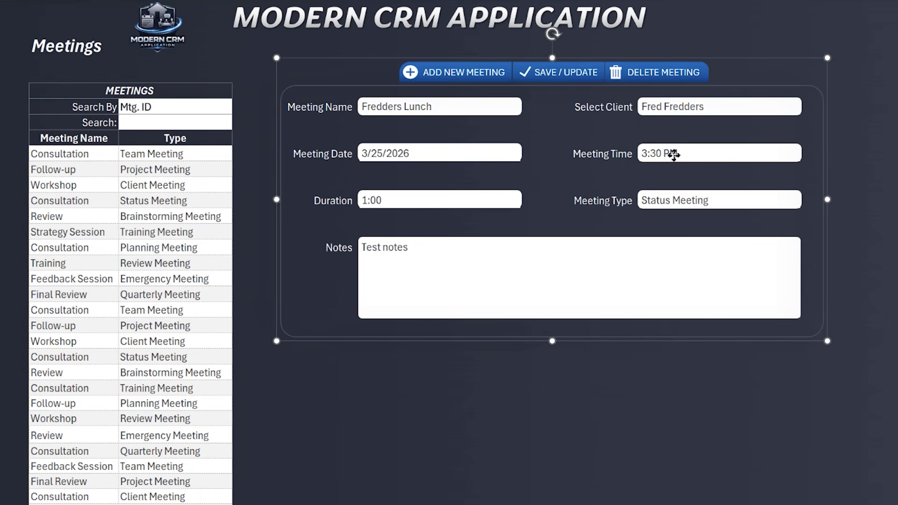
click(678, 152)
click(808, 155)
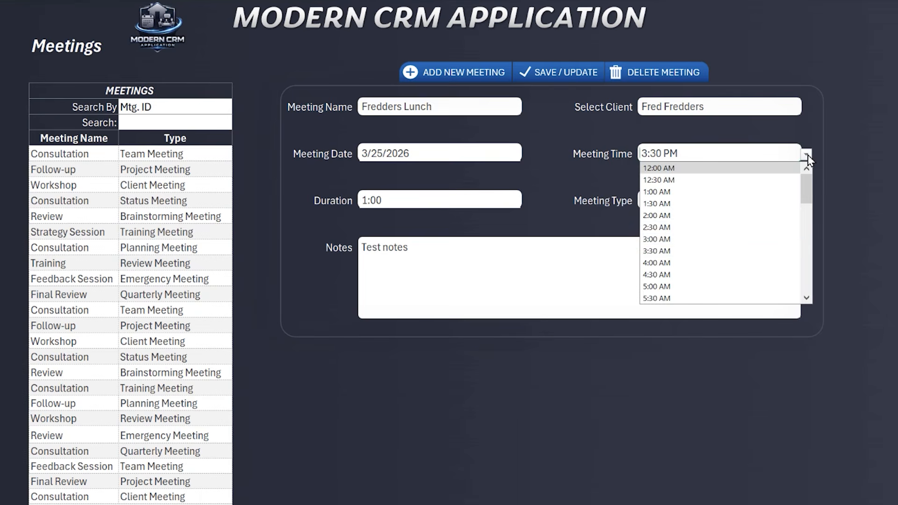
scroll(730, 267, down, 6)
scroll(721, 266, down, 2)
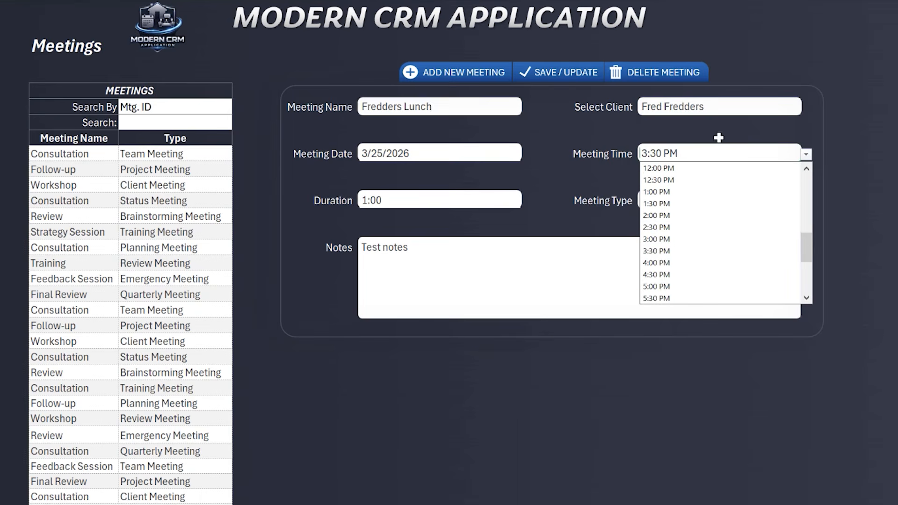
text(6)
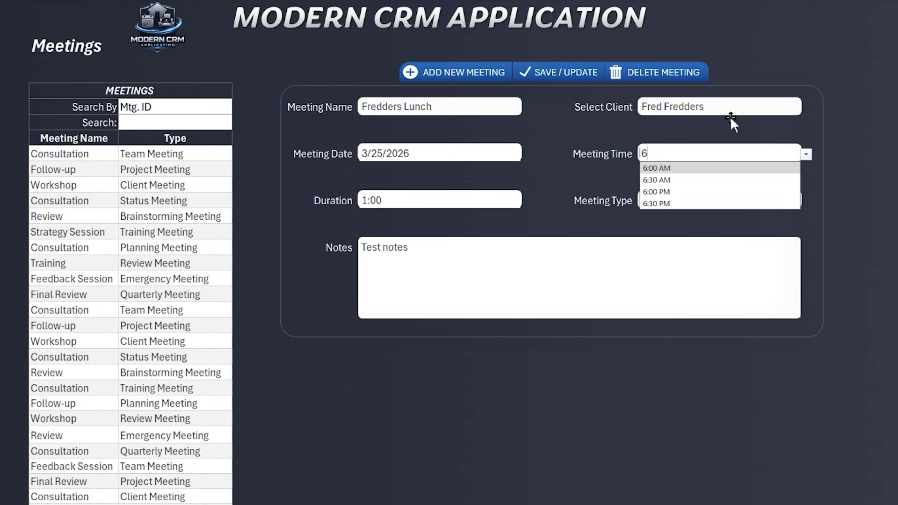
click(681, 203)
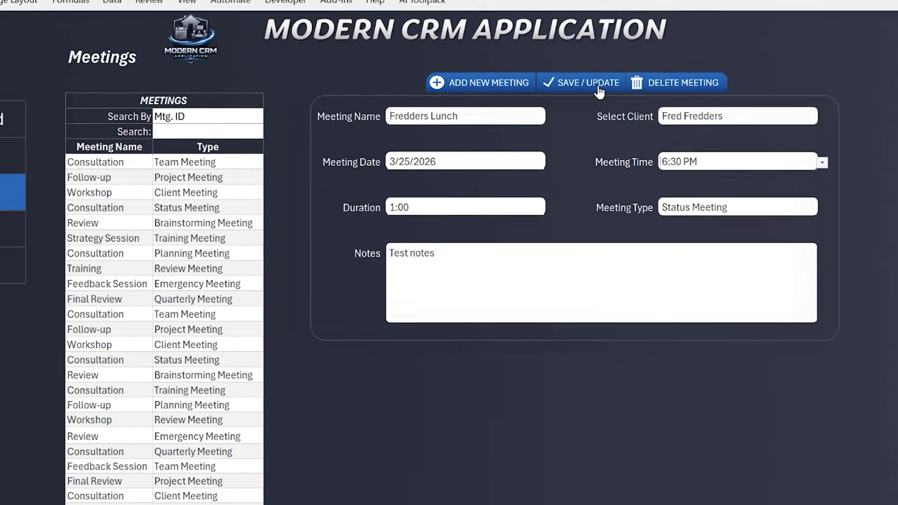
click(577, 74)
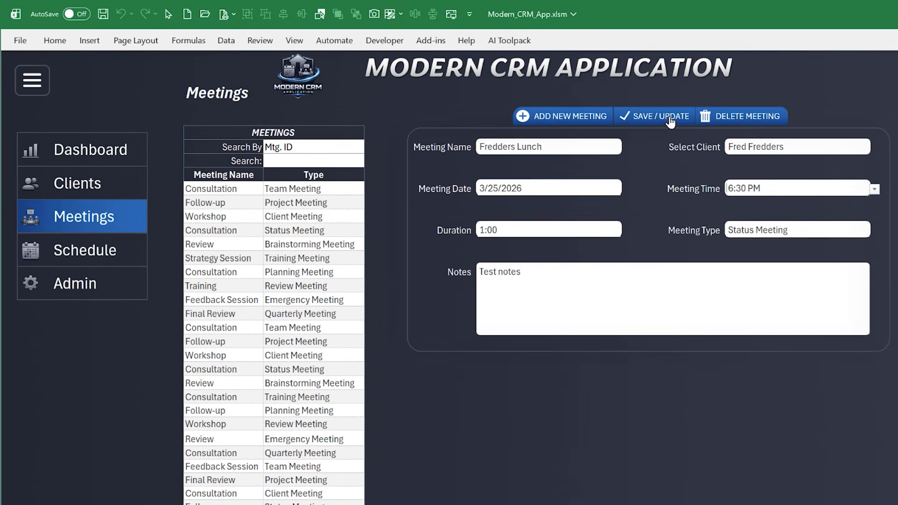
Open the Schedule page and inspect the rescheduled 6:30 PM meeting on Wednesday, March 25, 2026
click(75, 250)
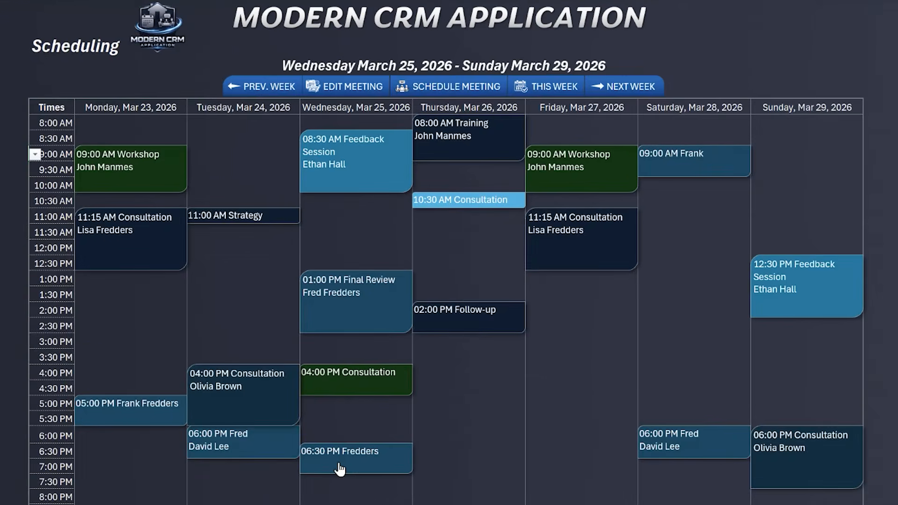
click(340, 468)
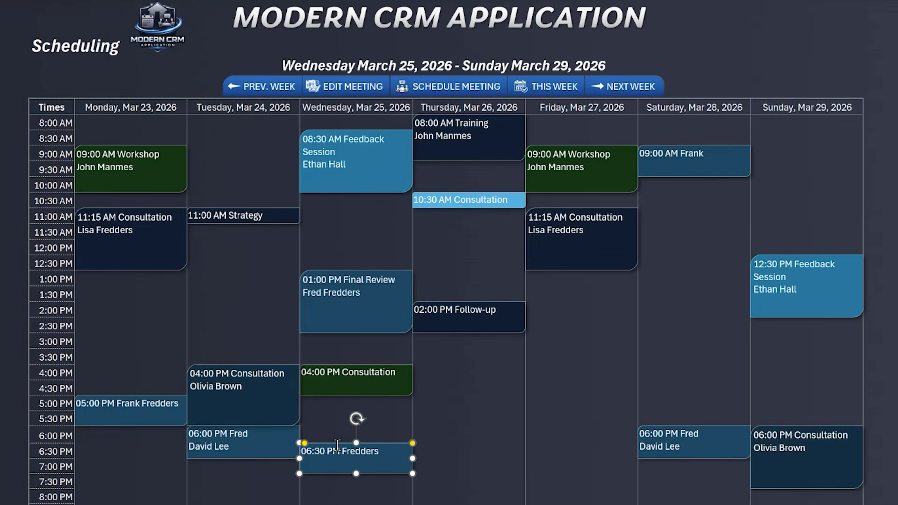
click(327, 416)
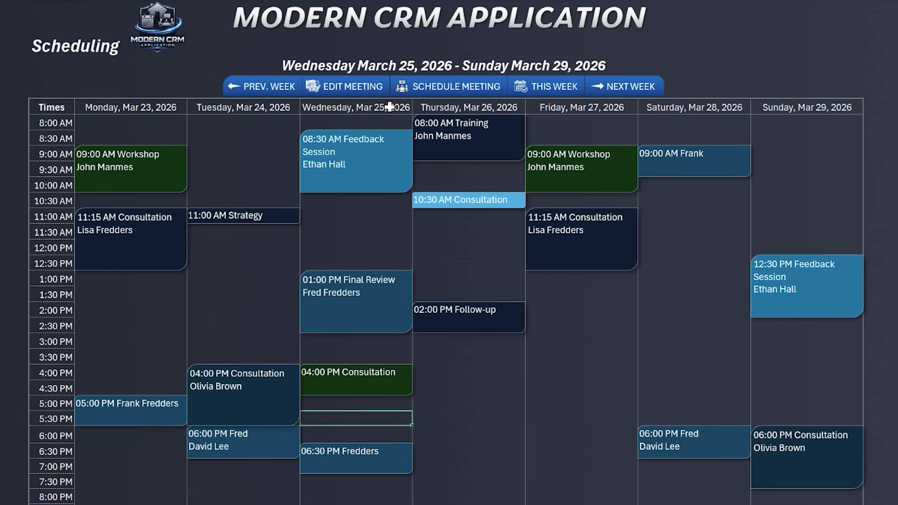
Point out the schedule's first day, Monday, March 23, 2026, and its first time slot, 8:00 AM
click(473, 96)
click(109, 108)
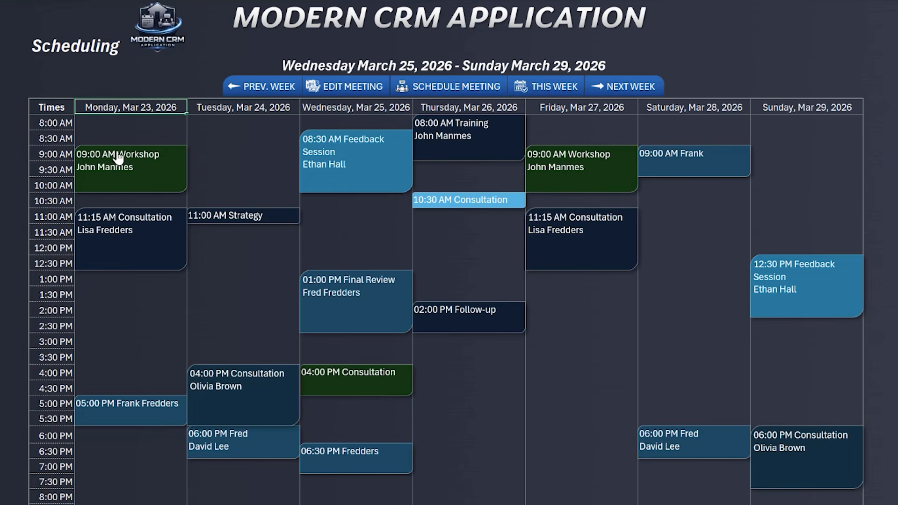
click(58, 123)
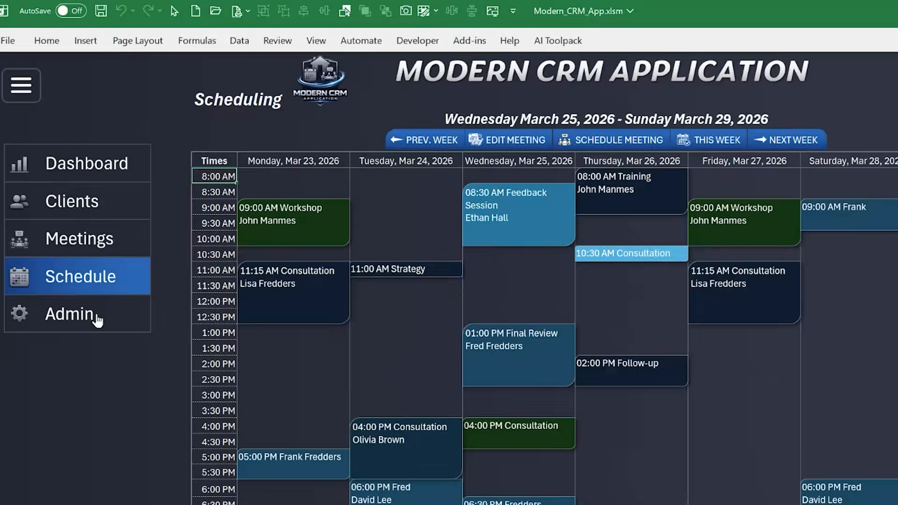
Open the Admin page and set the scheduling default Start Day to Sunday
click(95, 318)
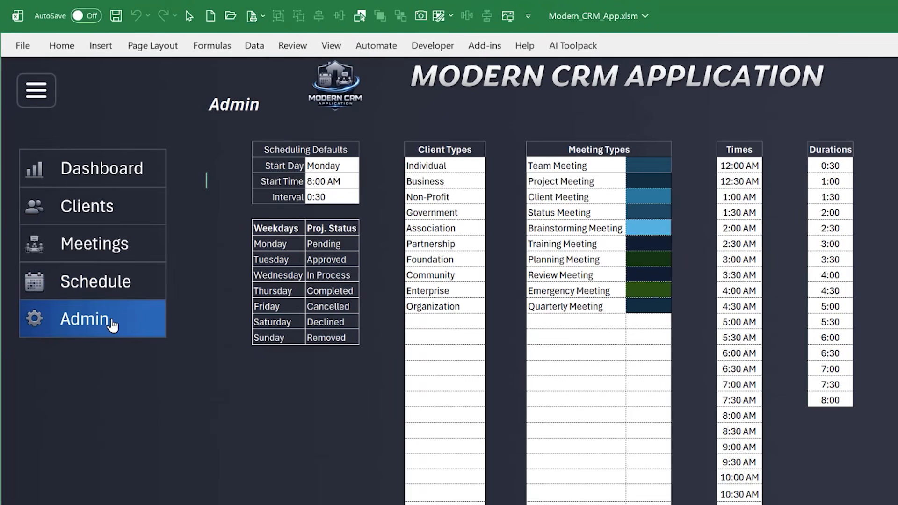
click(327, 167)
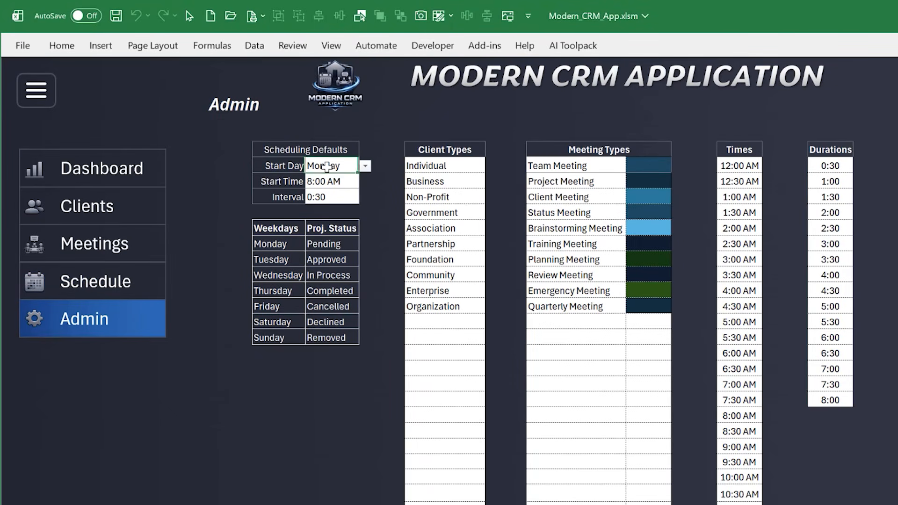
click(368, 167)
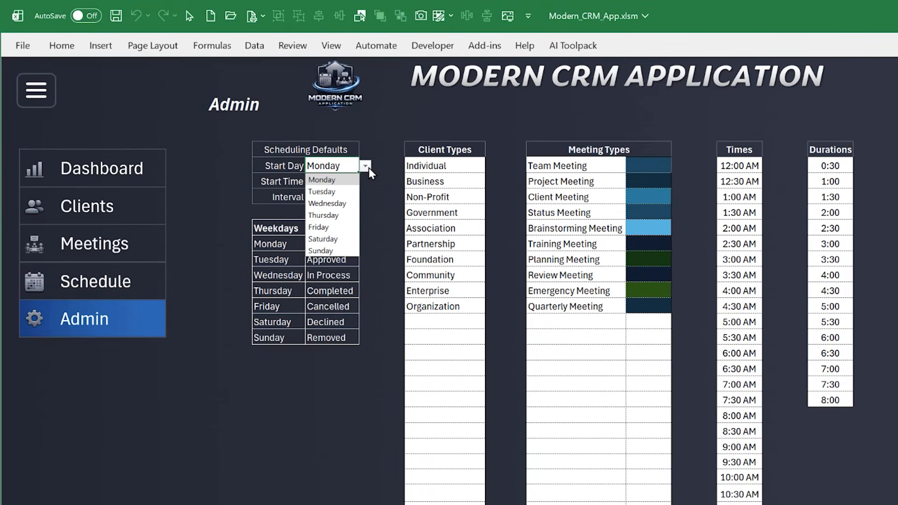
click(333, 251)
Set the scheduling default Start Time to 6:00 AM
click(334, 186)
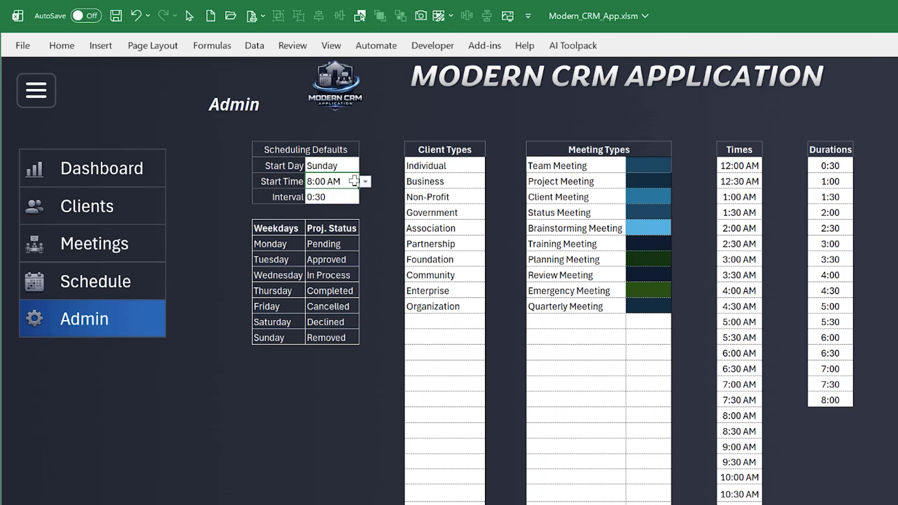
click(366, 182)
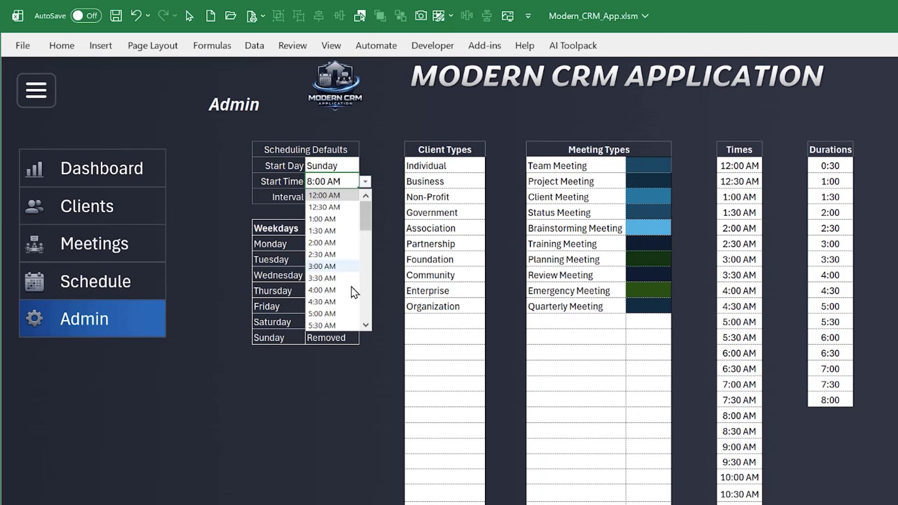
scroll(349, 302, down, 1)
click(323, 301)
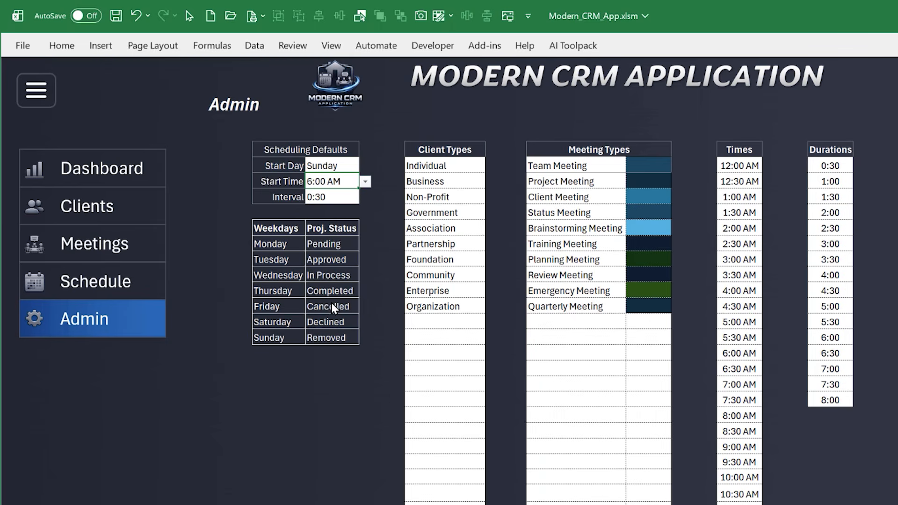
Add list data validation with the source =Durations to the scheduling default Interval cell
click(335, 197)
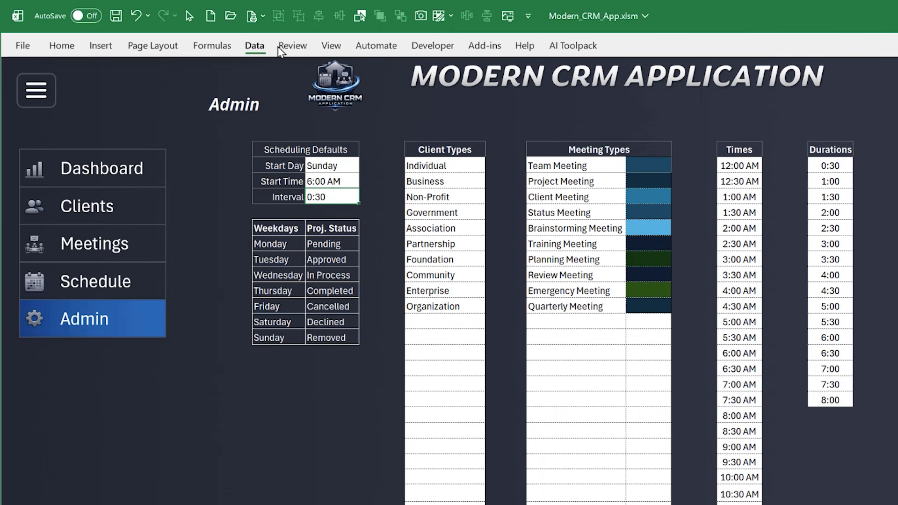
click(256, 45)
click(816, 97)
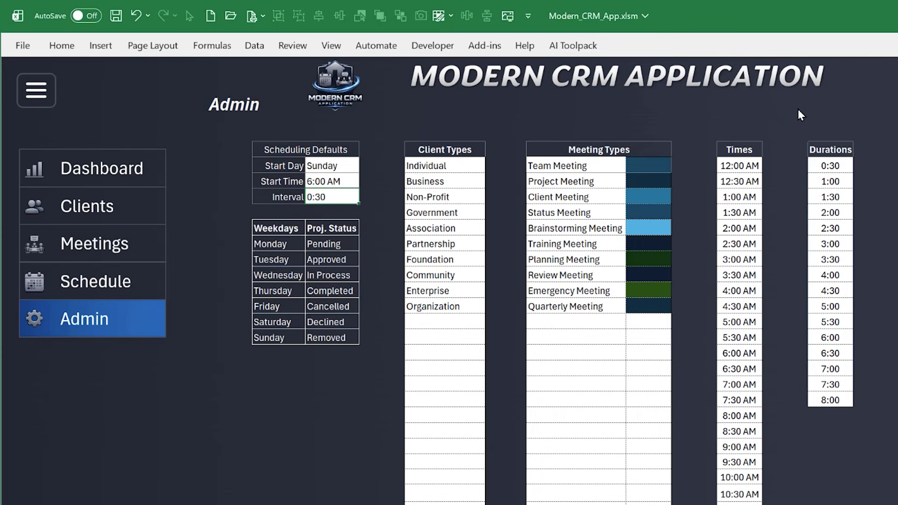
click(463, 257)
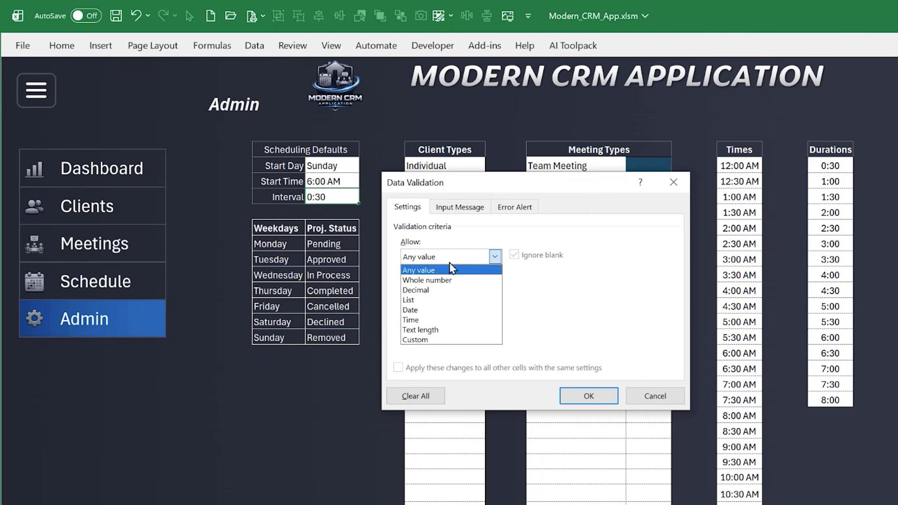
click(431, 300)
click(435, 317)
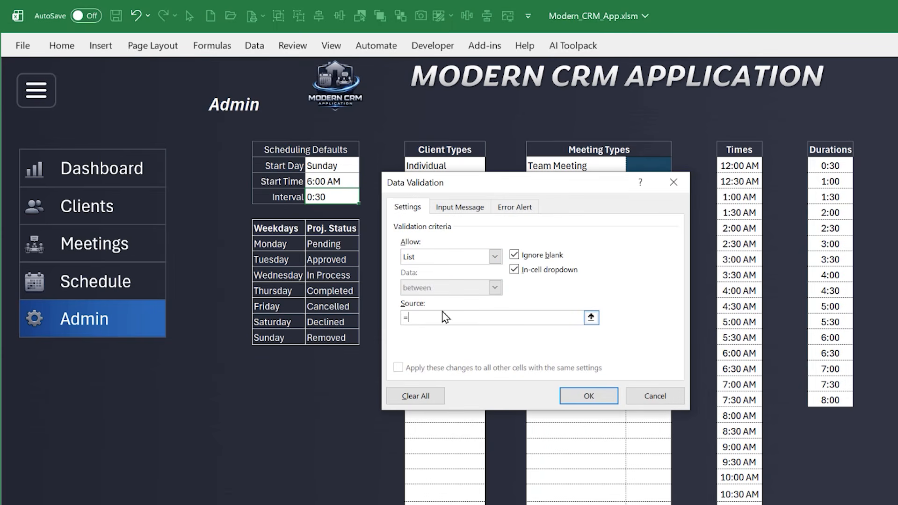
text(=Durations)
key(Return)
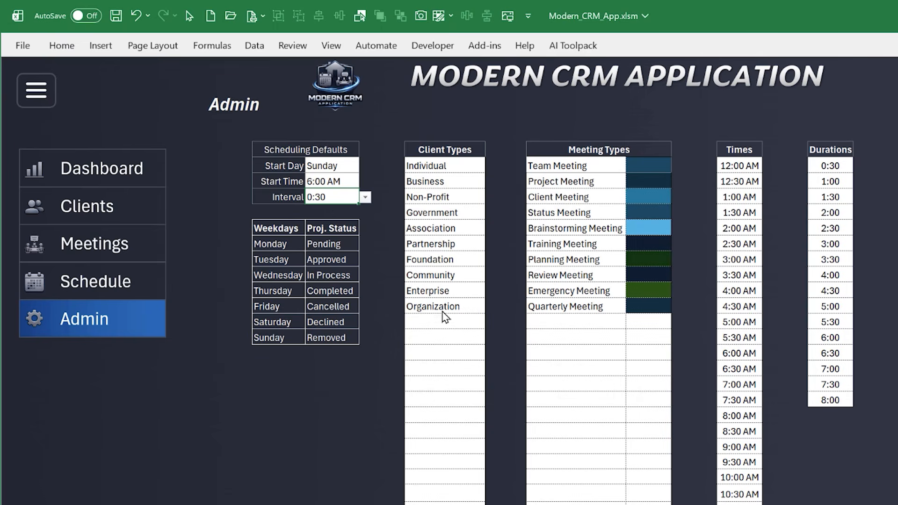
Set the scheduling Interval to 1:00 from its new list of durations
click(365, 198)
click(365, 199)
click(365, 198)
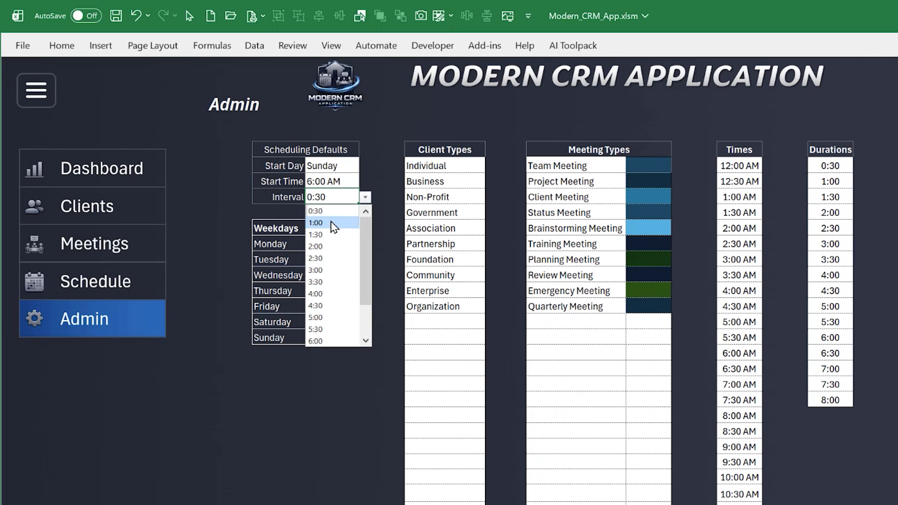
click(331, 222)
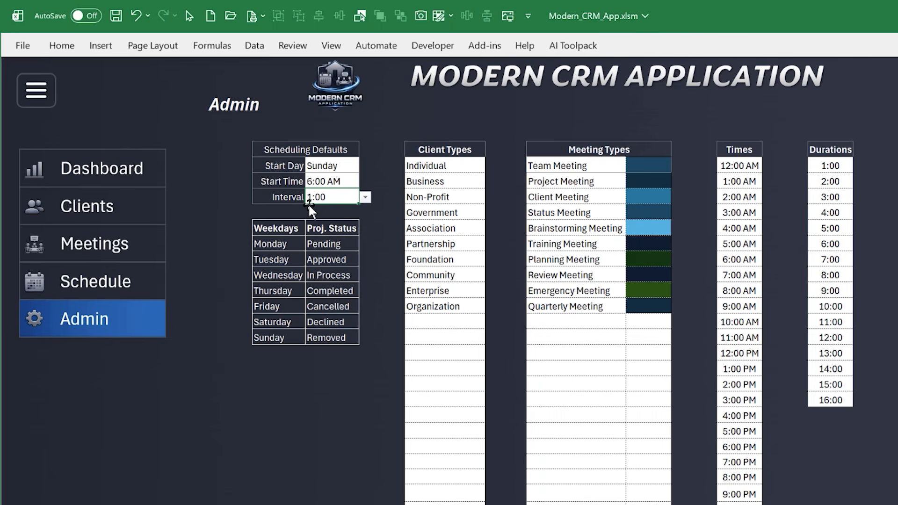
Open the Schedule page, inspect the Sunday-start hourly layout and show the previous week
click(124, 278)
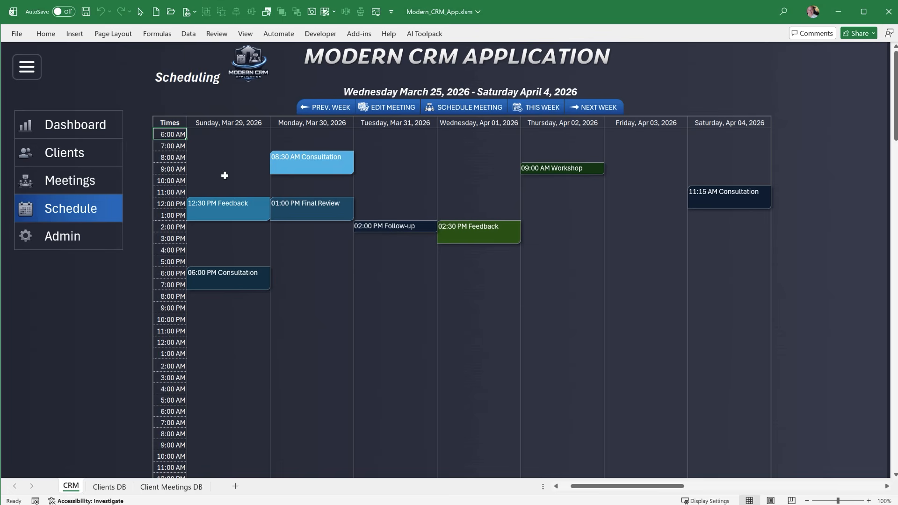
scroll(185, 285, down, 2)
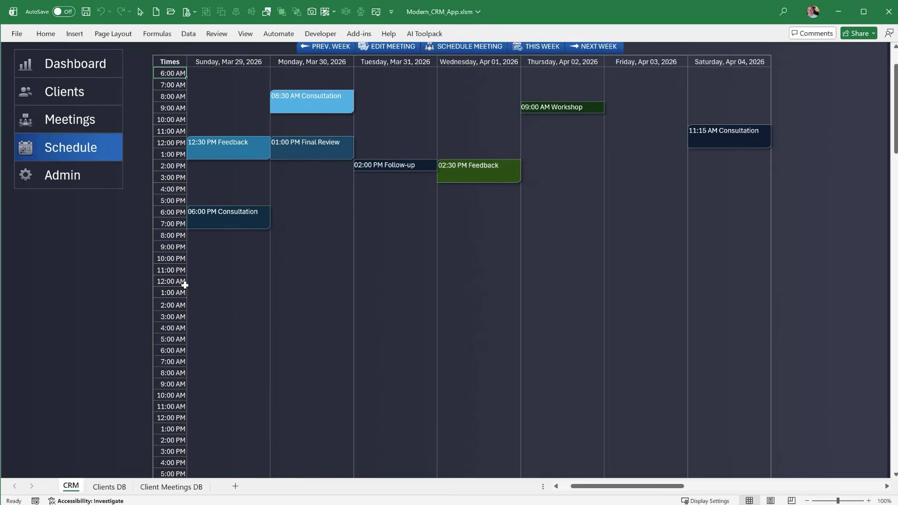
scroll(185, 285, up, 2)
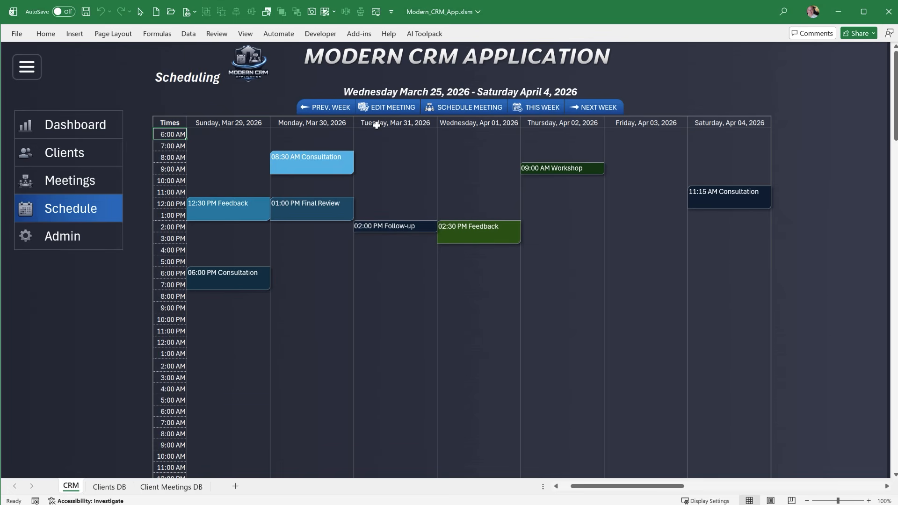
click(338, 108)
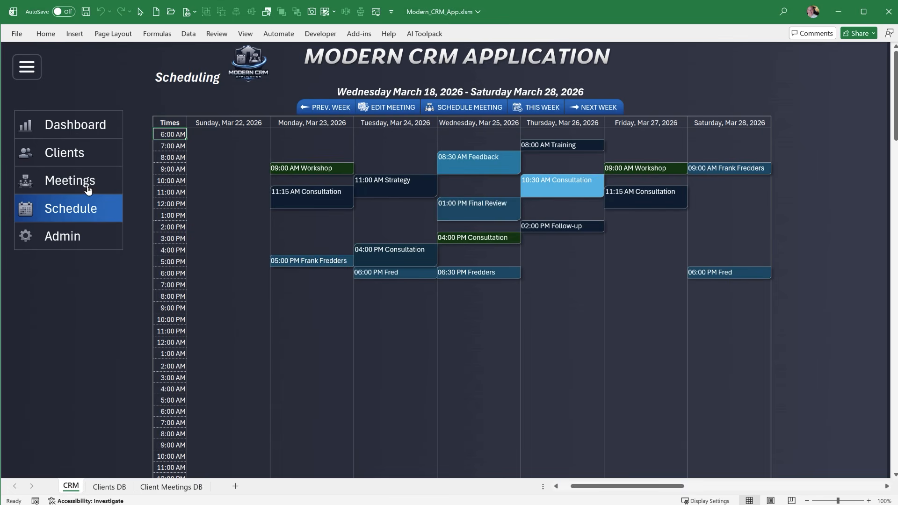
On the Admin page, enter the formula =1/24/4 in the first cell of the Durations list
click(83, 233)
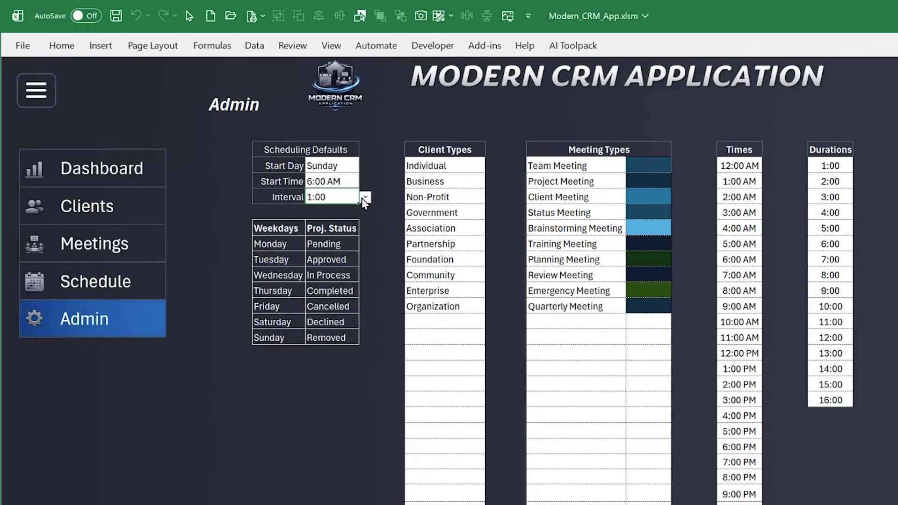
click(362, 199)
click(821, 167)
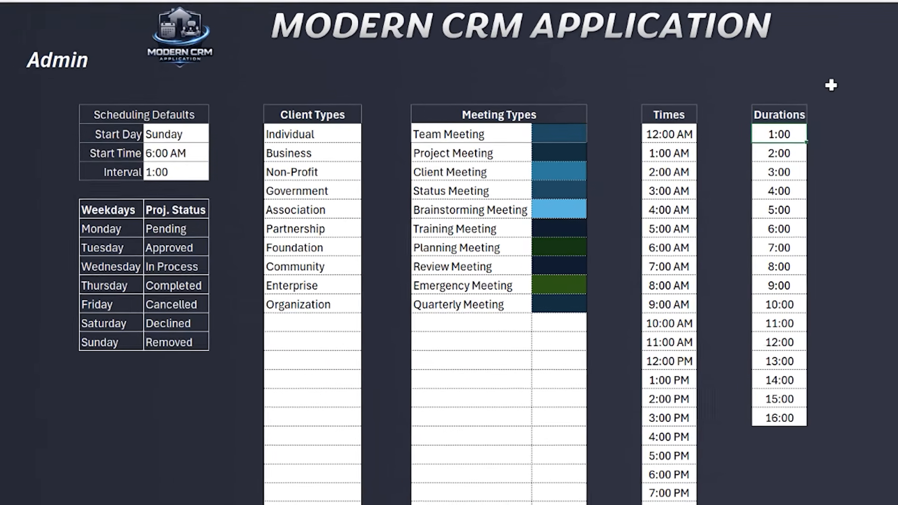
text(=1/)
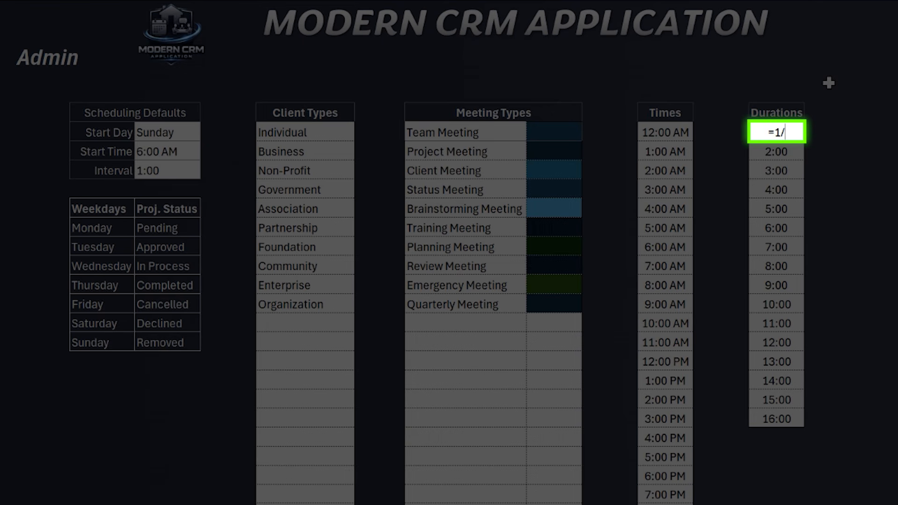
text(24/4)
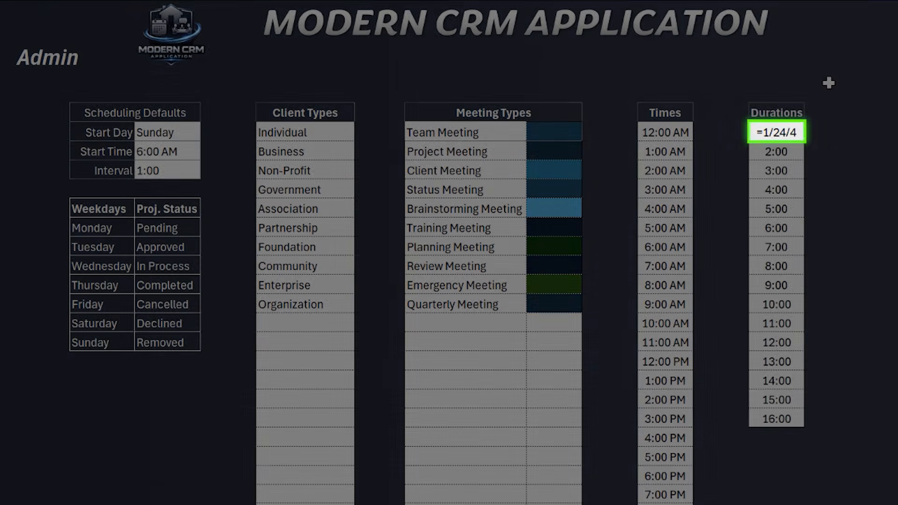
key(Return)
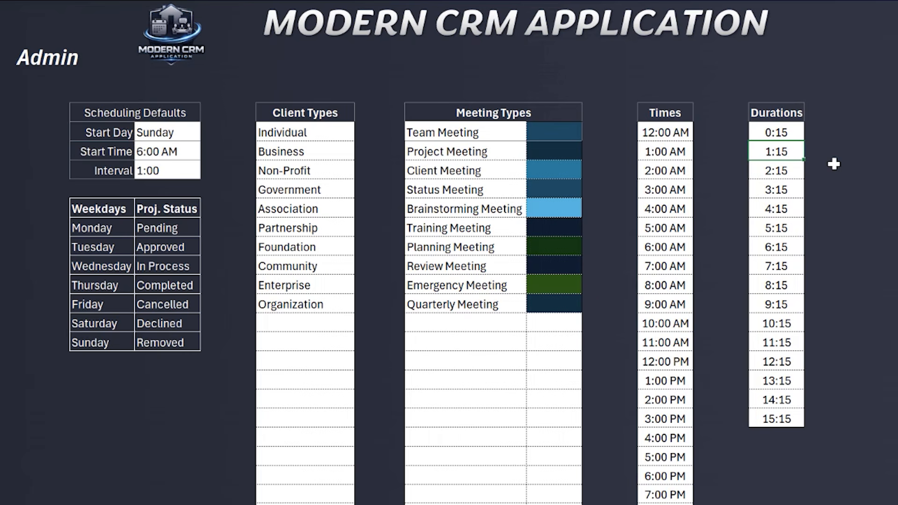
Enter a formula in the second Durations cell that adds to the first duration in BM5, giving 0:30
text(=)
click(751, 124)
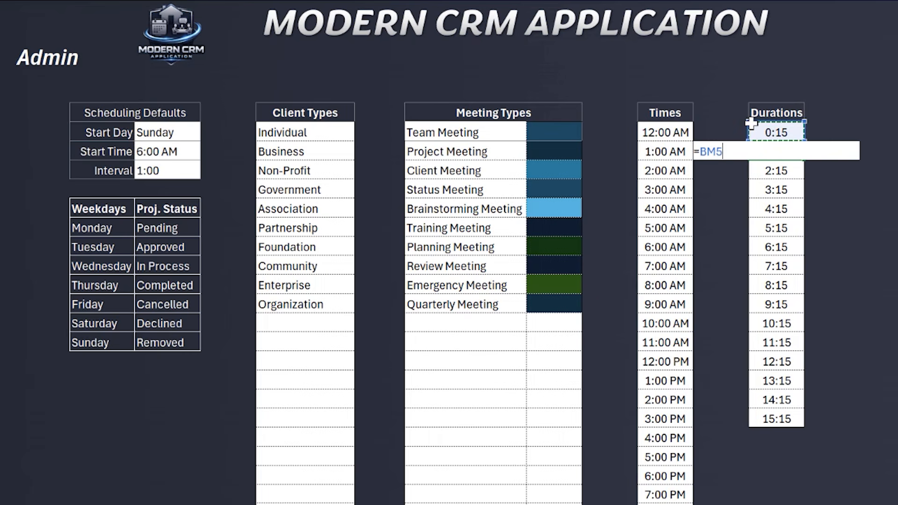
text(+)
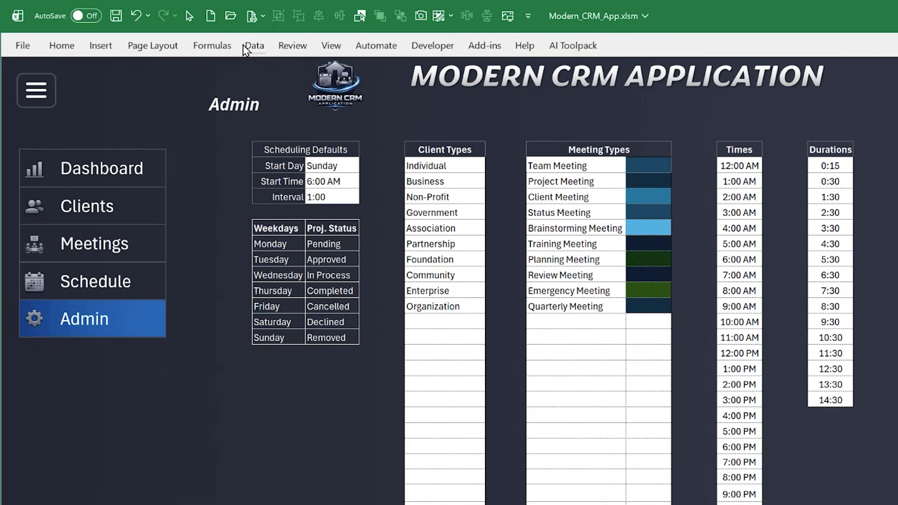
Show the formula bar and inspect the formula of the third Durations cell, BM7
click(232, 48)
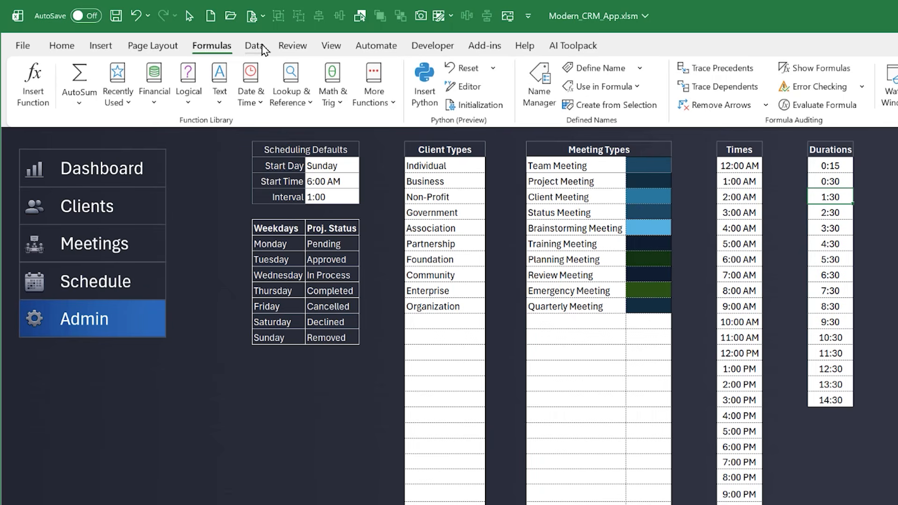
click(330, 46)
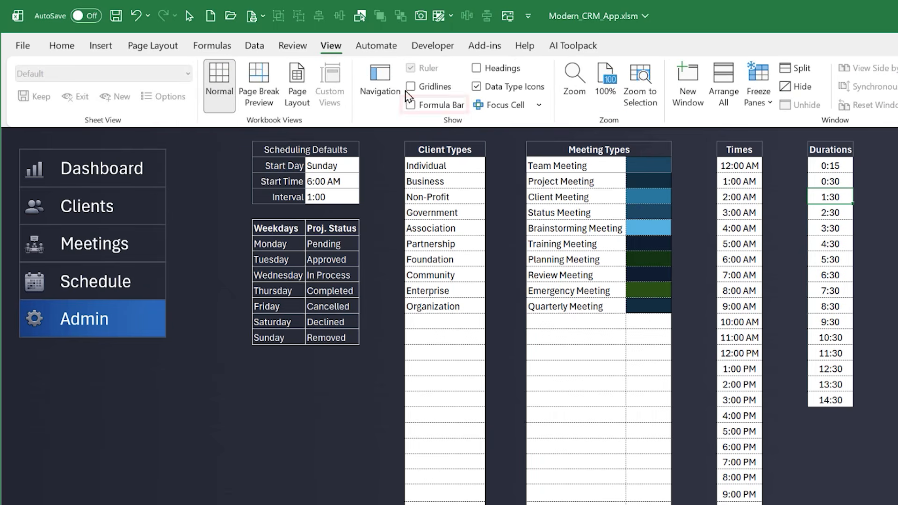
click(411, 105)
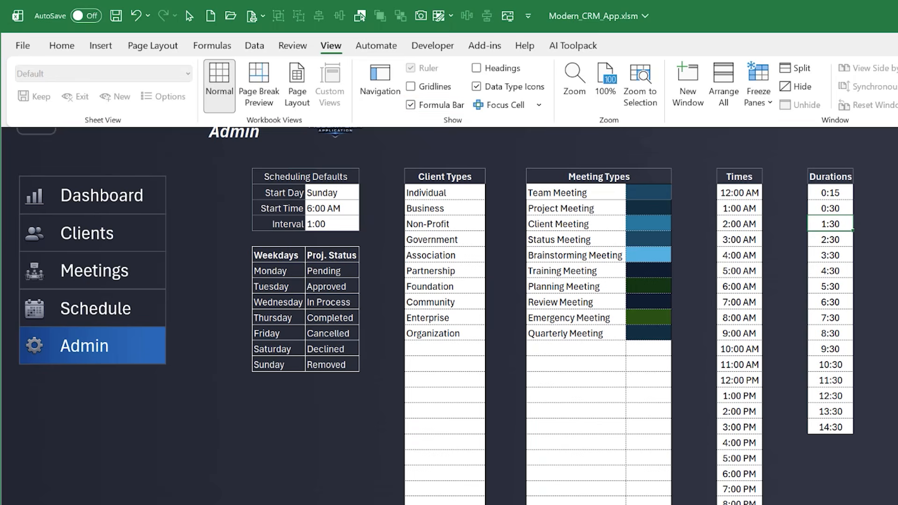
click(833, 223)
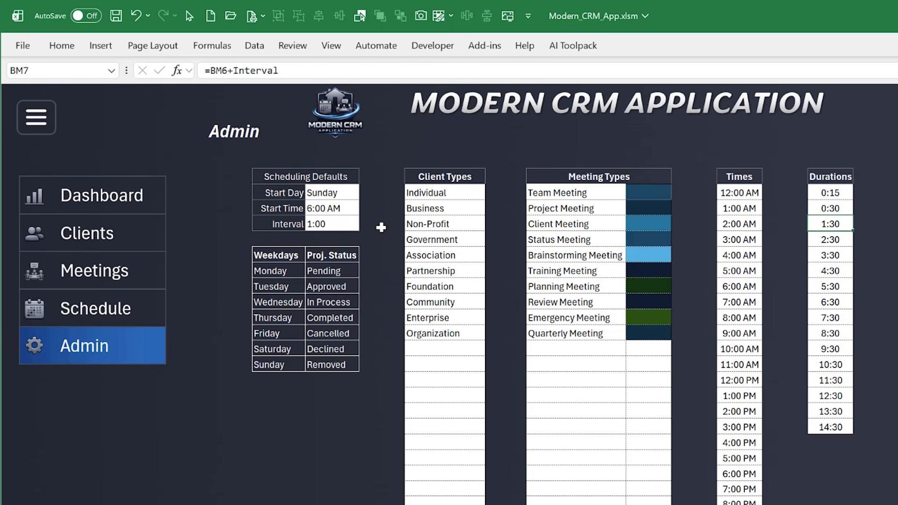
Set the scheduling default Interval to 0:15 and view the resulting layout on the Schedule page
click(348, 225)
click(365, 225)
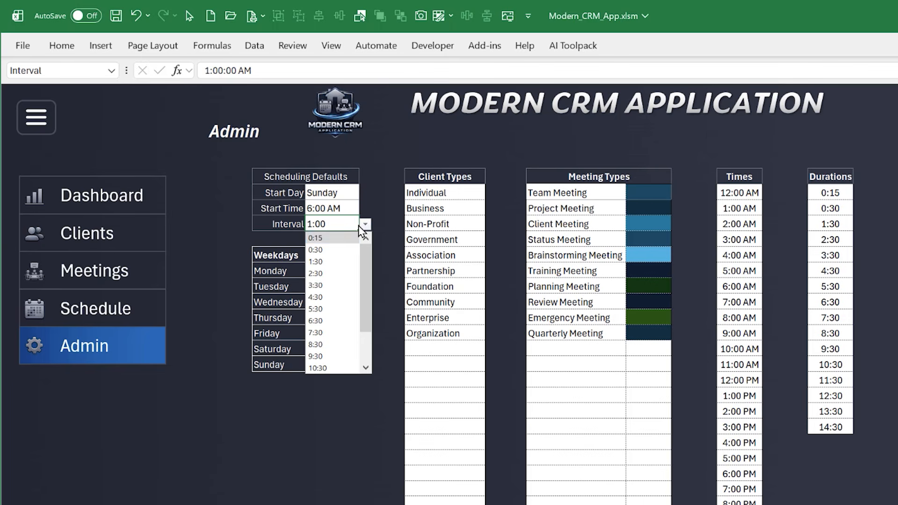
click(346, 240)
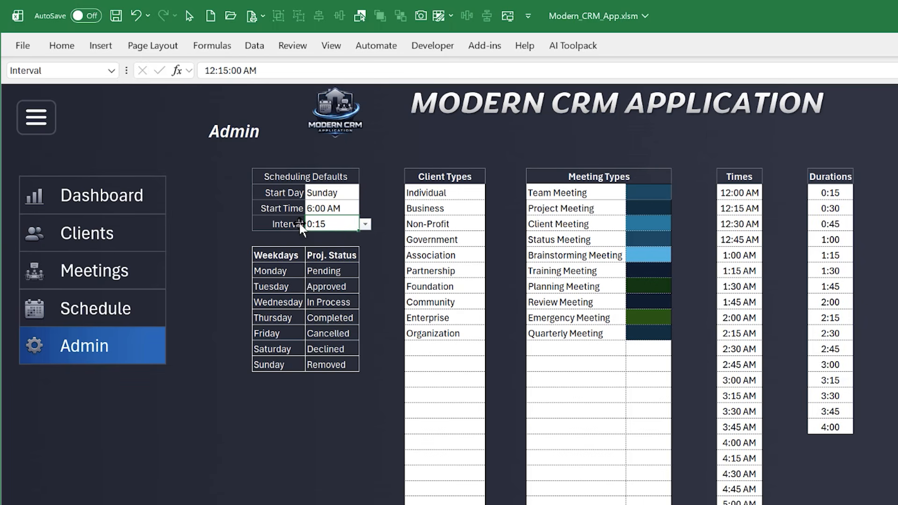
click(134, 299)
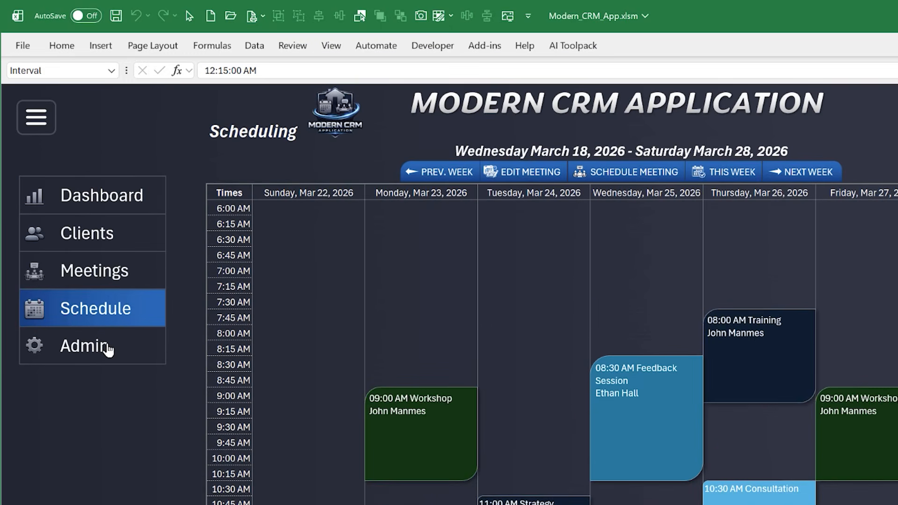
Return to the Admin page and review the Weekdays, Proj. Status, Client Types, Meeting Types, Times and Durations lists
click(105, 345)
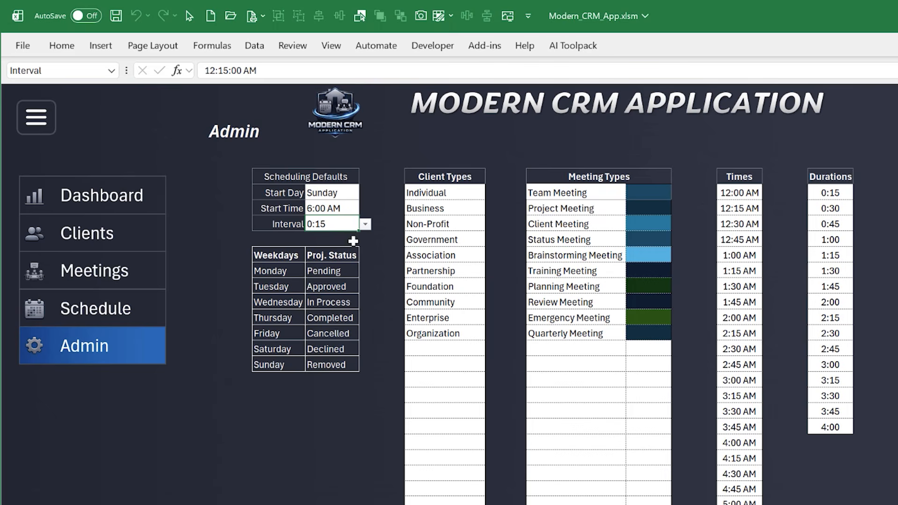
drag(277, 271, 278, 367)
drag(320, 270, 327, 362)
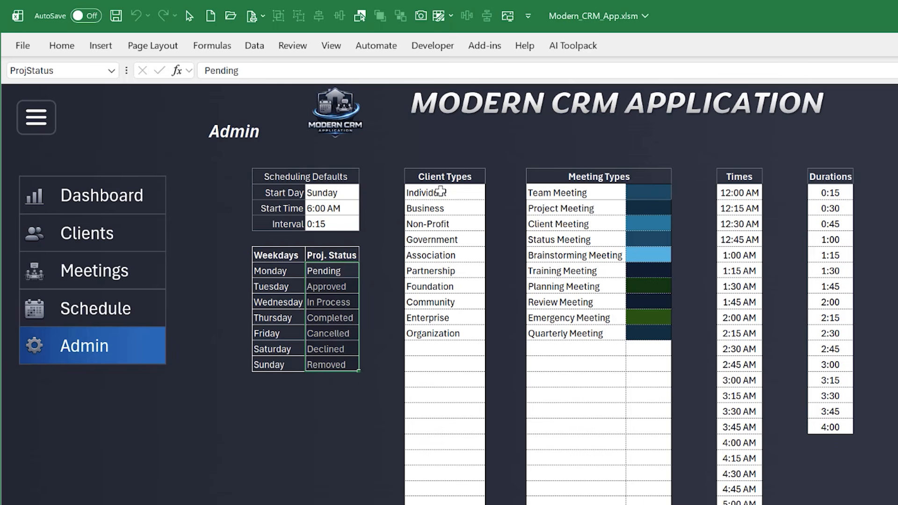
drag(440, 192, 438, 333)
drag(557, 193, 568, 319)
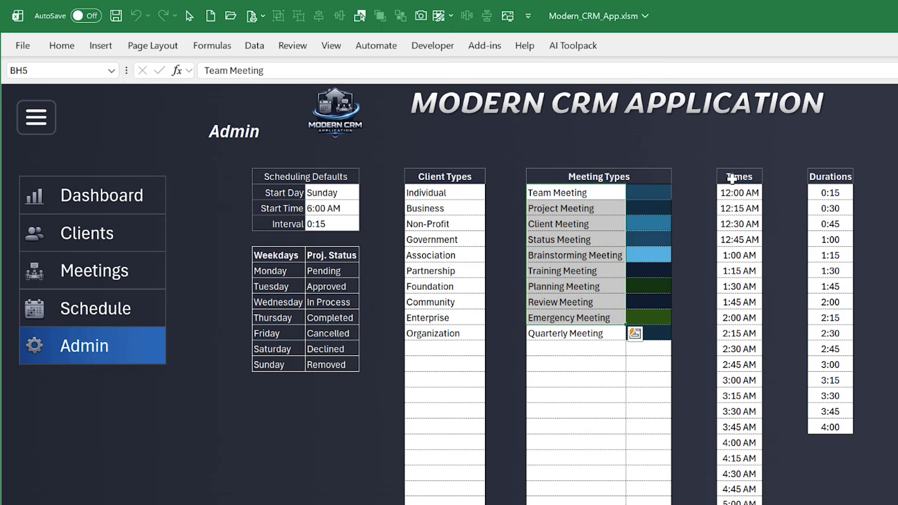
drag(739, 193, 733, 429)
drag(830, 192, 834, 431)
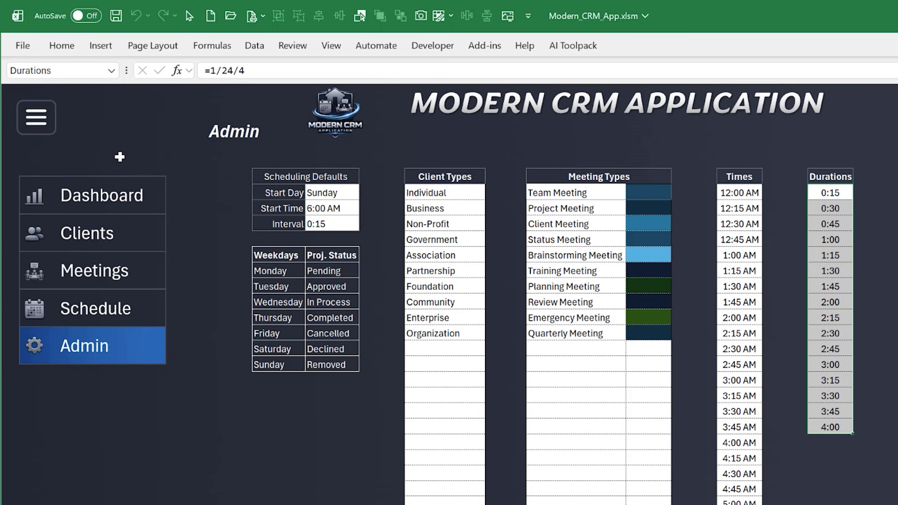
Toggle the navigation menu several times, leaving it collapsed to icons only
click(42, 114)
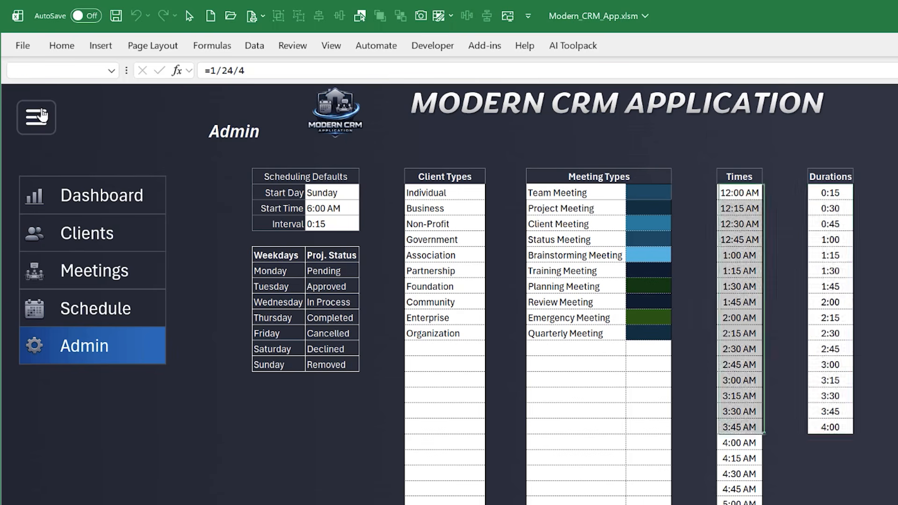
click(42, 115)
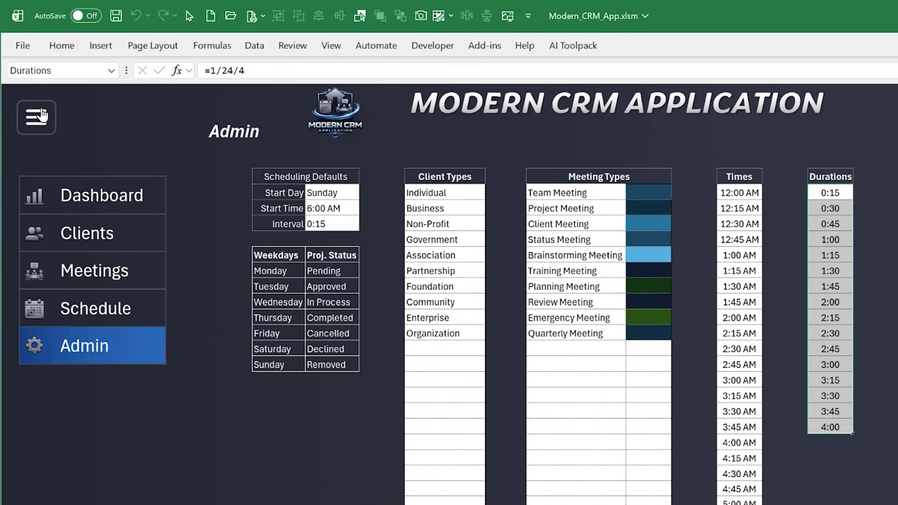
click(42, 114)
click(43, 114)
click(43, 115)
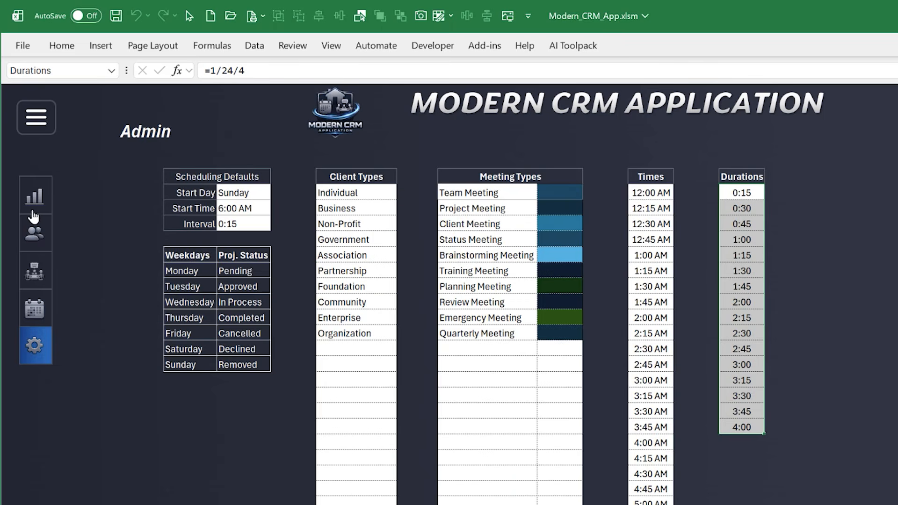
Browse the Clients, Schedule, Admin and Meetings pages with the collapsed navigation menu, finishing on the Dashboard
click(35, 202)
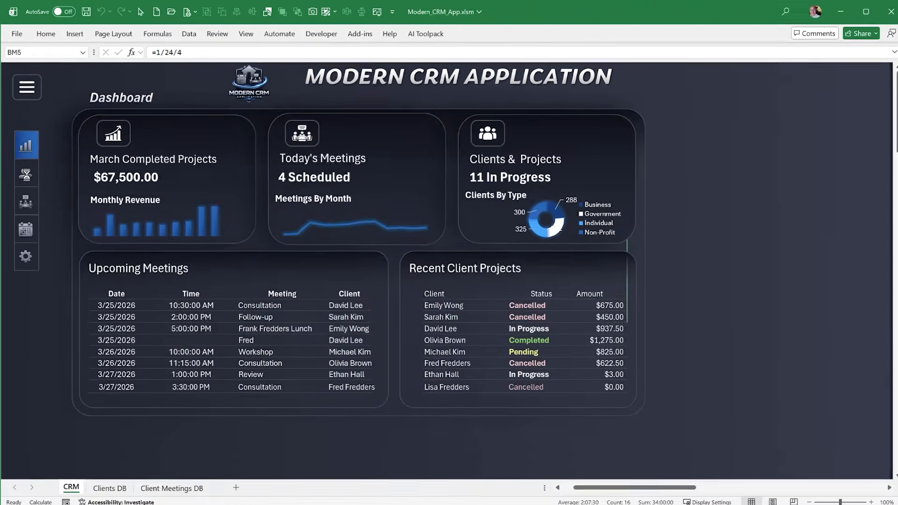
click(29, 198)
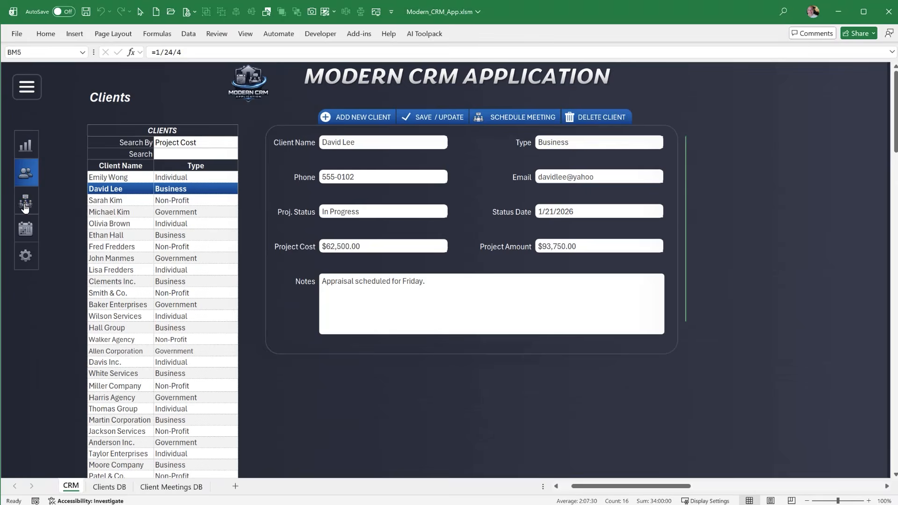
click(29, 230)
click(27, 236)
click(25, 255)
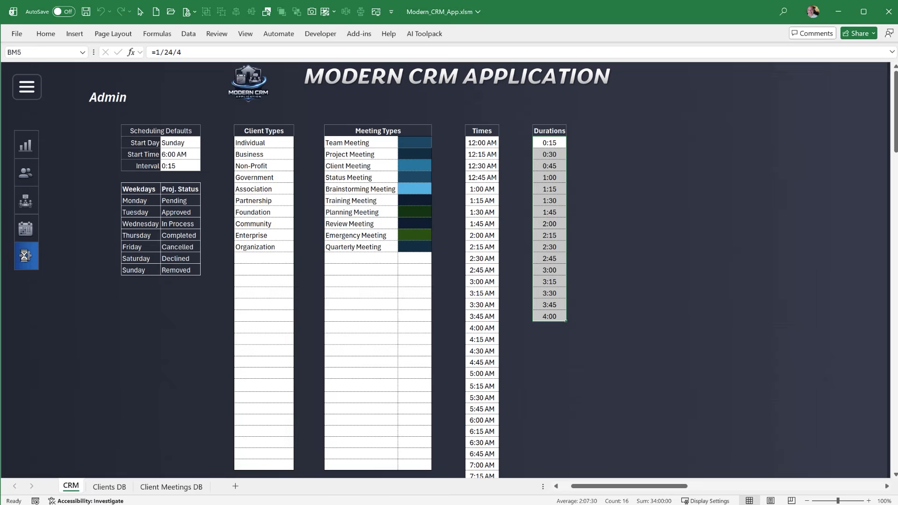
click(25, 231)
click(21, 208)
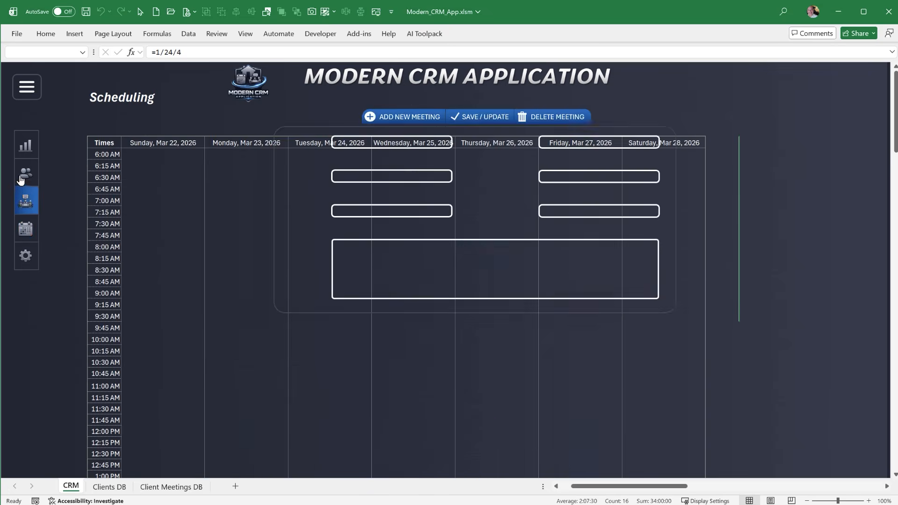
click(24, 149)
Expand the navigation menu so it shows the full page names on the Dashboard
click(26, 89)
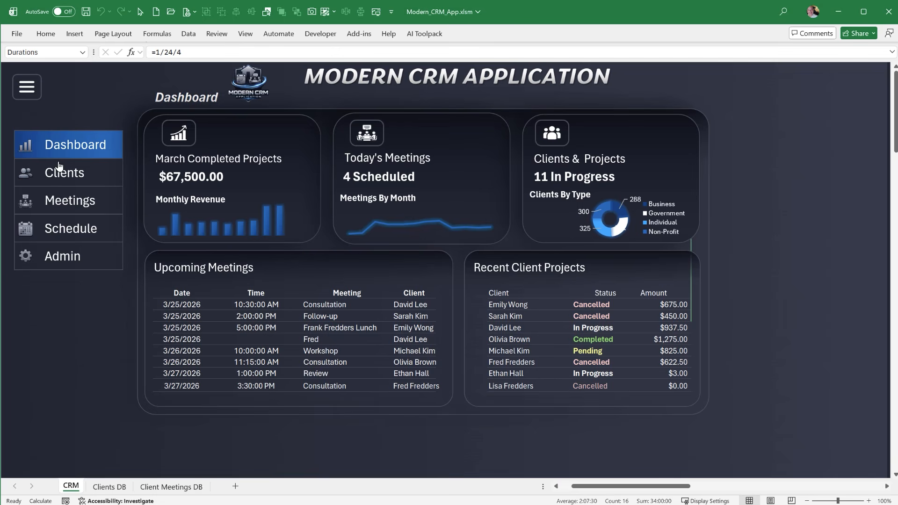
click(27, 87)
click(26, 87)
Switch between the Clients, Meetings and Dashboard pages, ending on the Clients page
click(55, 185)
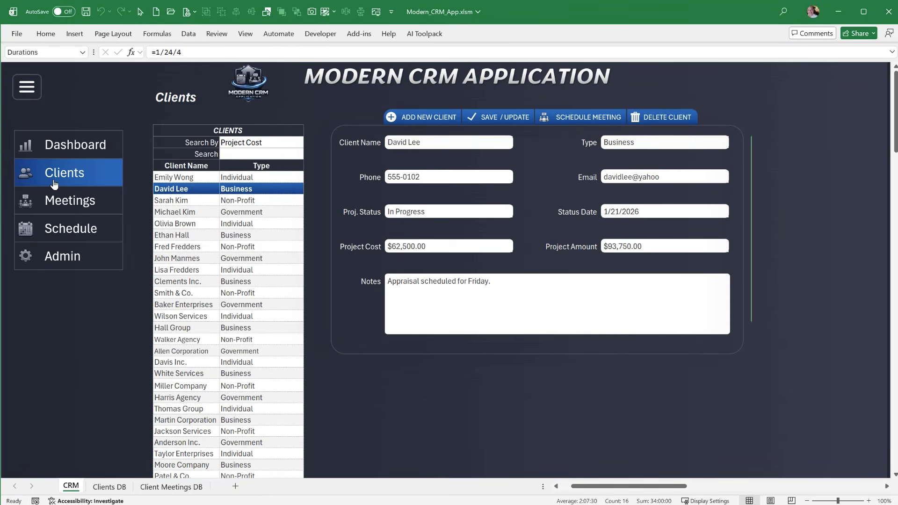
click(58, 204)
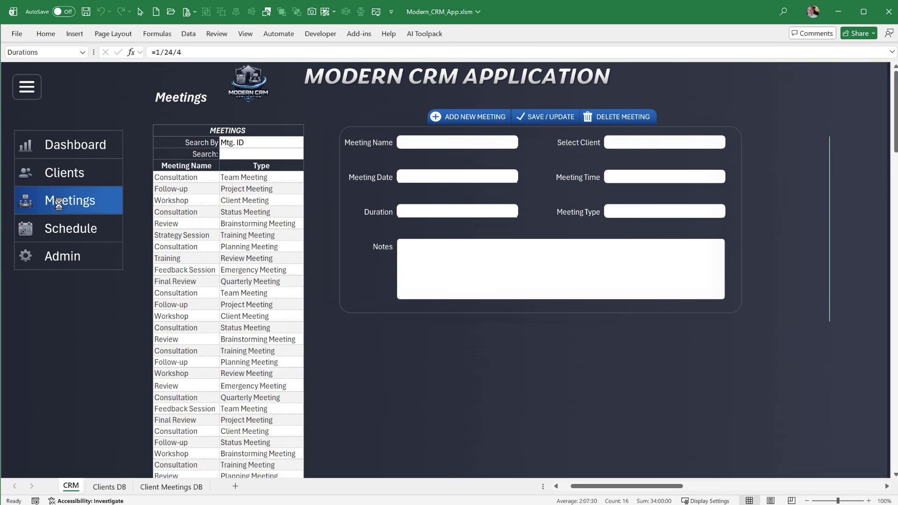
click(62, 144)
click(62, 172)
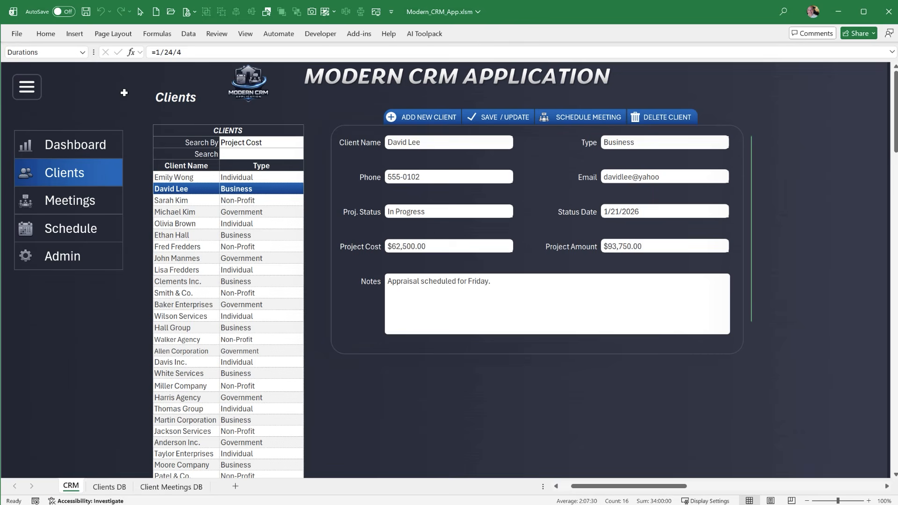
Display the row and column headings on the CRM sheet
click(250, 37)
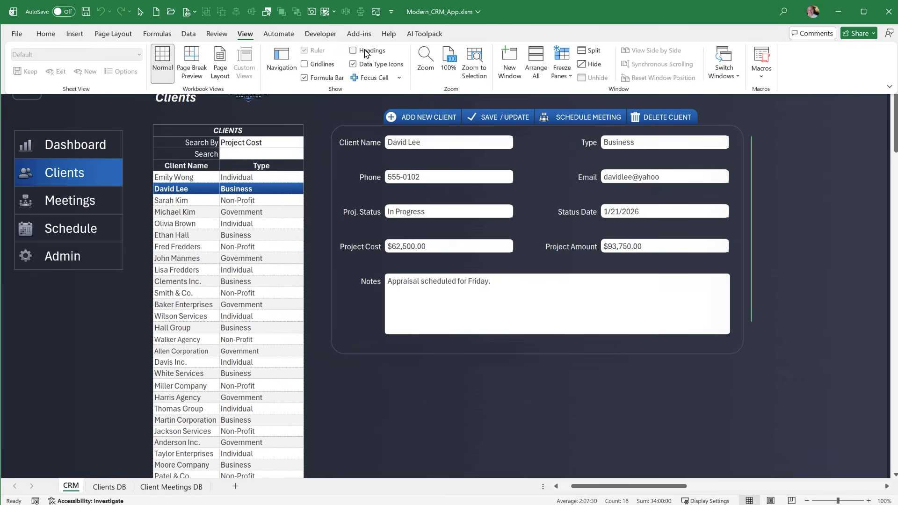
click(354, 50)
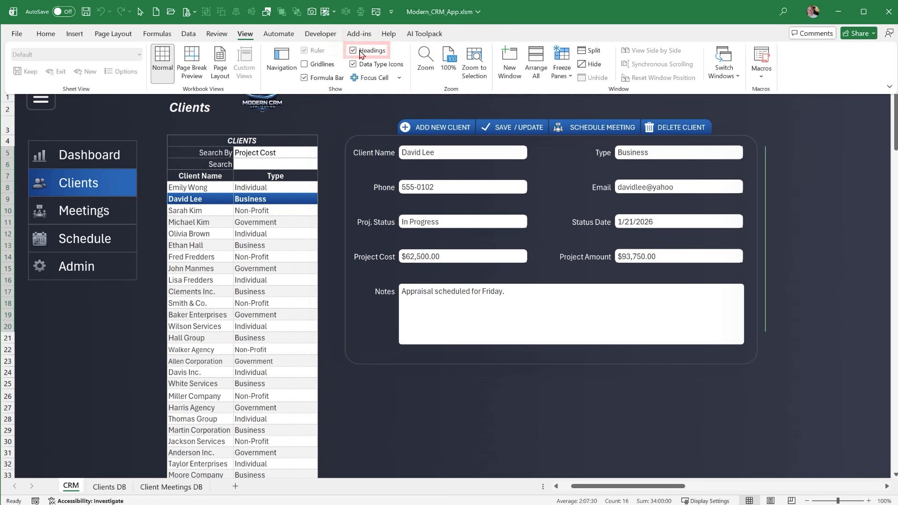
click(138, 119)
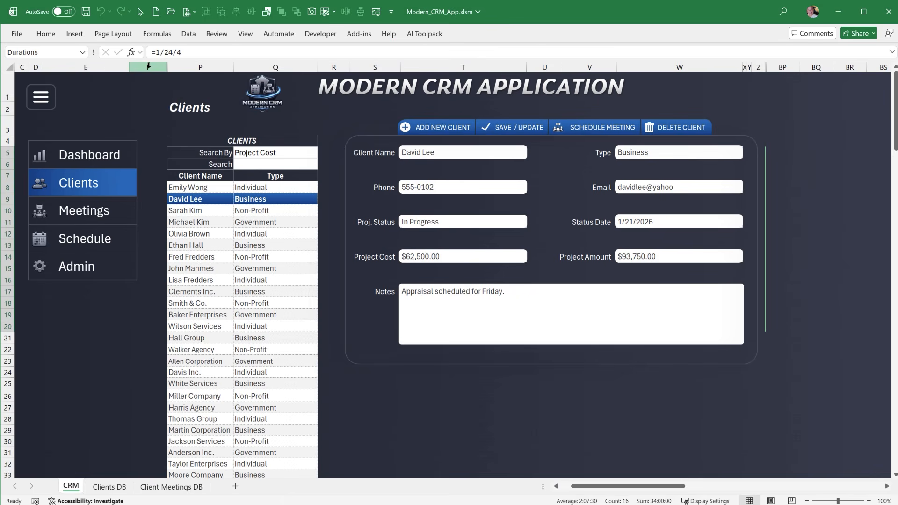
Open the Admin page and unhide all the hidden columns between F and BB on the CRM sheet
click(87, 274)
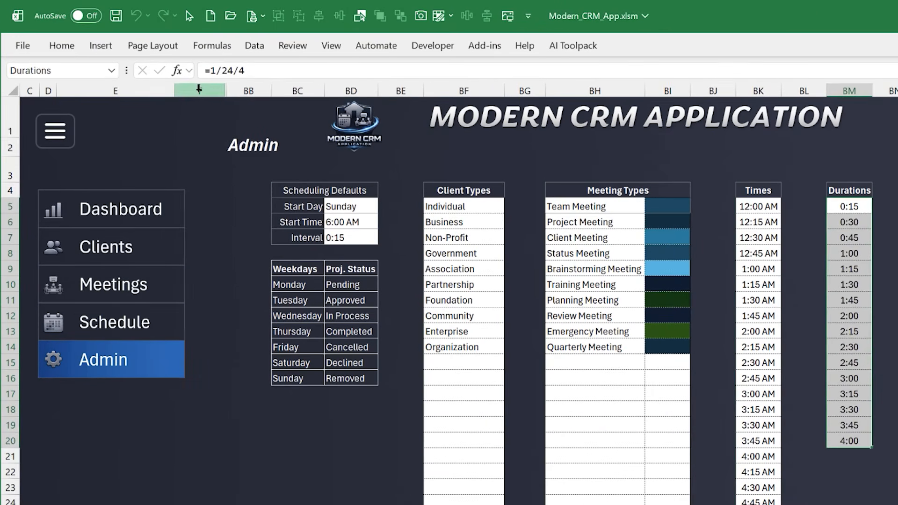
drag(159, 71, 199, 71)
drag(250, 91, 251, 91)
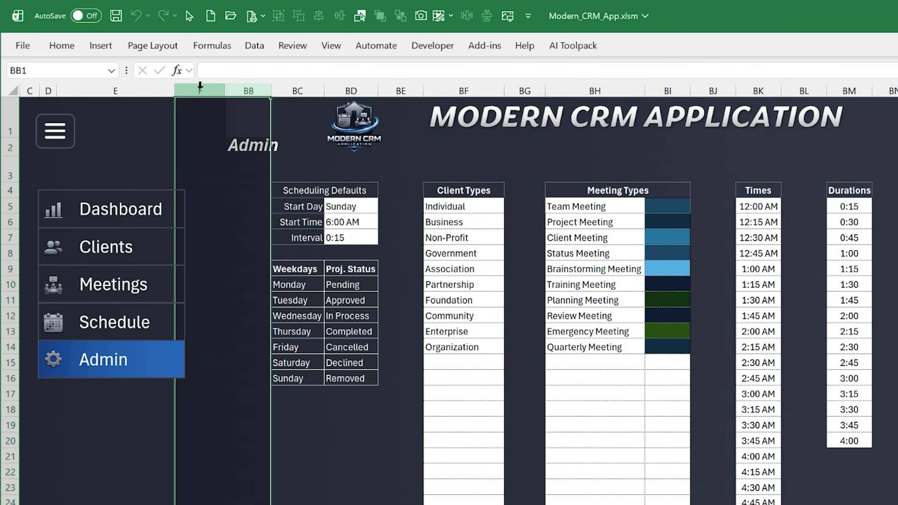
right_click(197, 84)
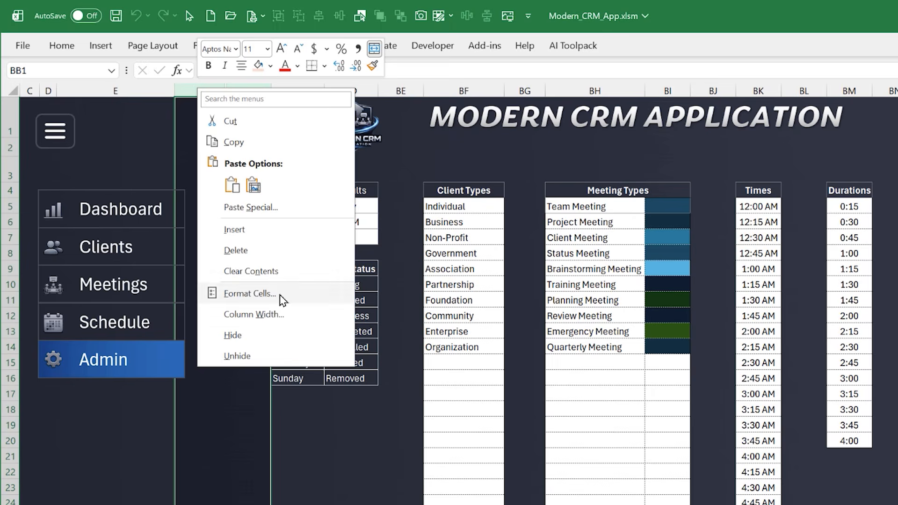
click(271, 358)
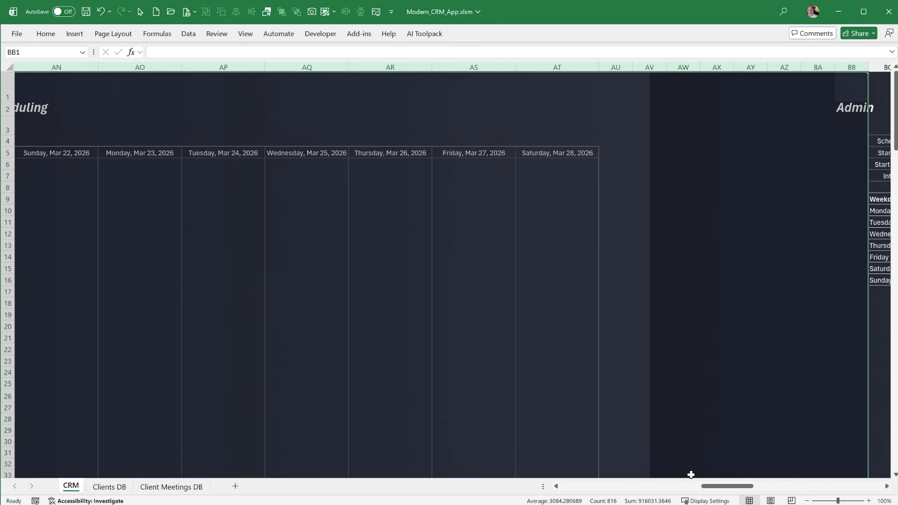
Look across the unhidden page sections of the CRM sheet and highlight the Dashboard columns starting at G
drag(716, 487, 571, 475)
click(783, 430)
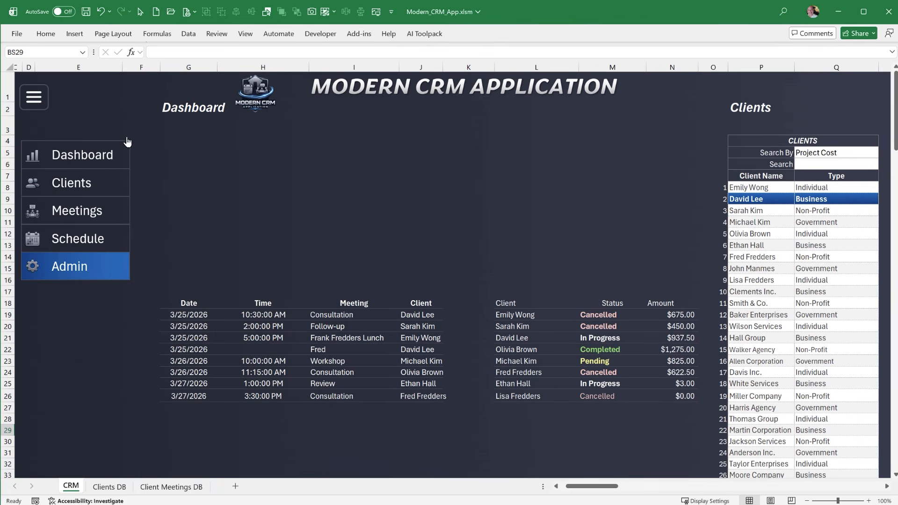
drag(162, 70, 356, 68)
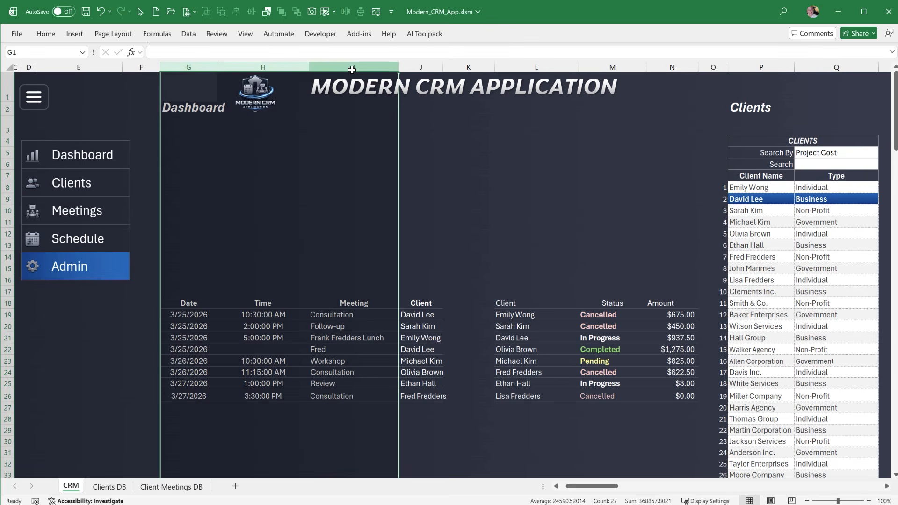
click(149, 311)
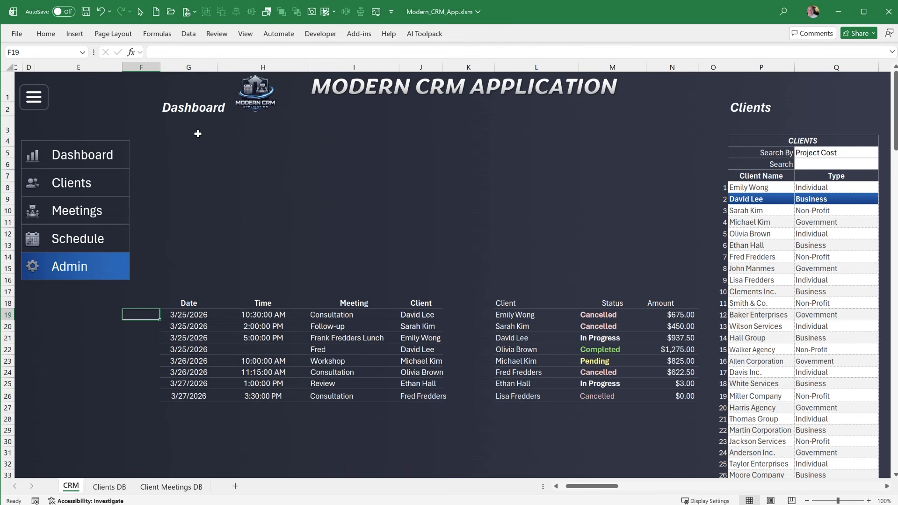
mouse_move(593, 485)
mouse_down()
mouse_move(731, 501)
mouse_move(781, 495)
mouse_move(585, 489)
mouse_up()
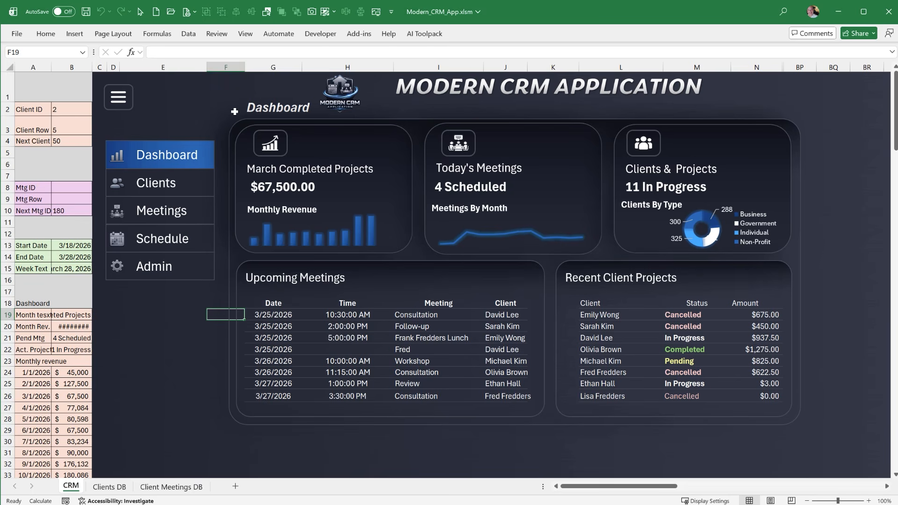
Select the Dashboard page's shape group to check its name, and do the same for the group on the Clients page
click(236, 120)
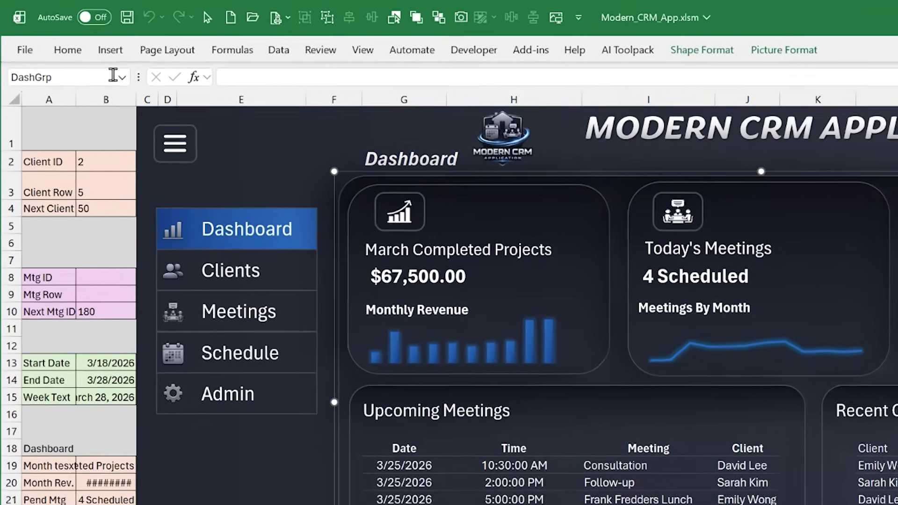
click(62, 51)
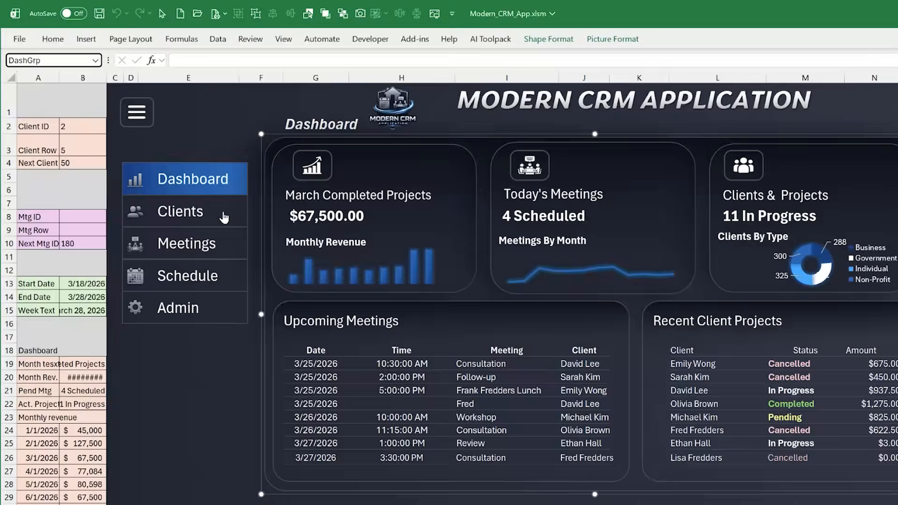
click(284, 272)
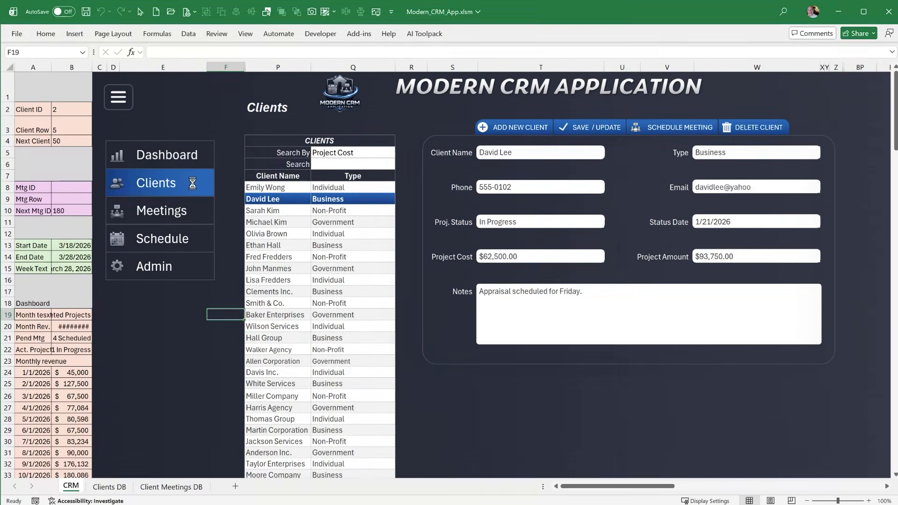
right_click(475, 124)
key(Escape)
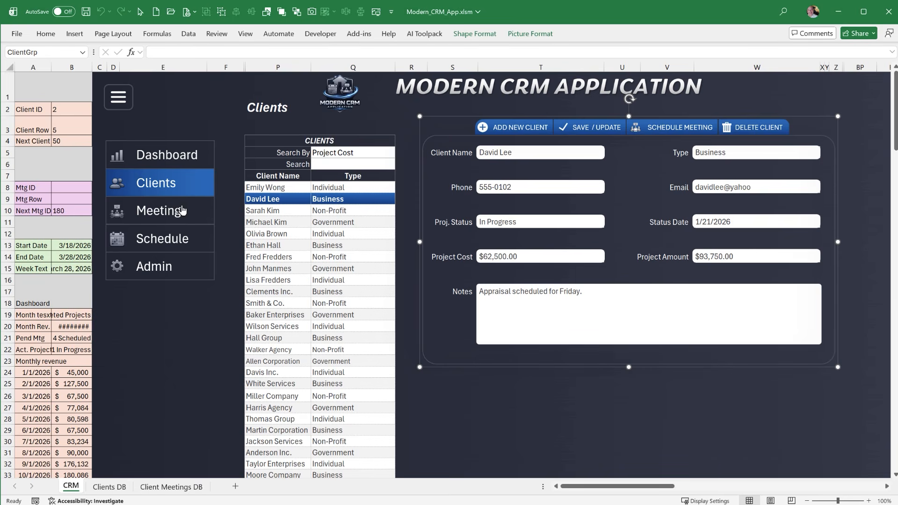
View the Meetings, Schedule and Admin pages to compare their column ranges, and return to the Clients page
click(181, 210)
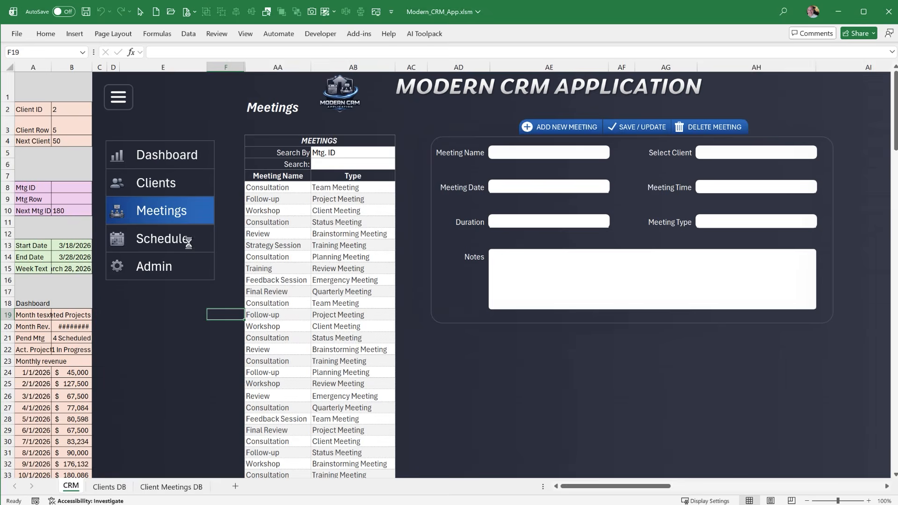
click(188, 241)
click(190, 263)
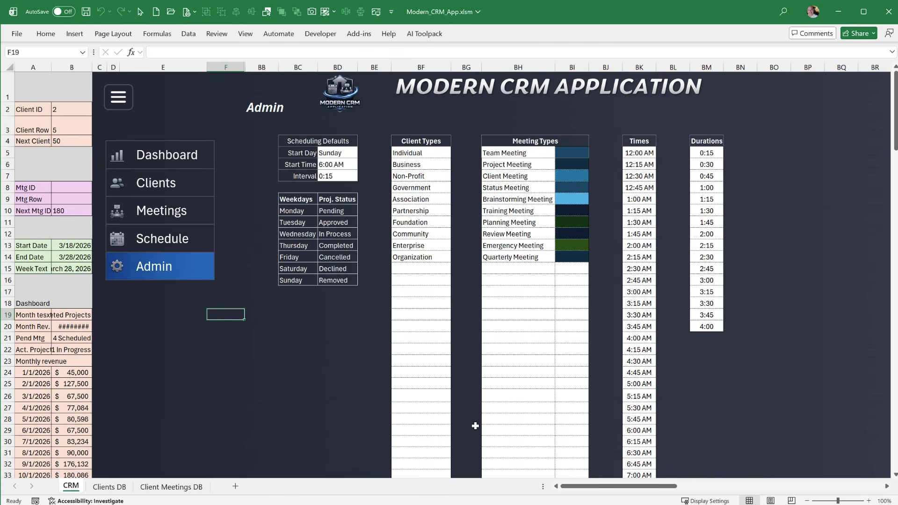
click(887, 487)
click(887, 487)
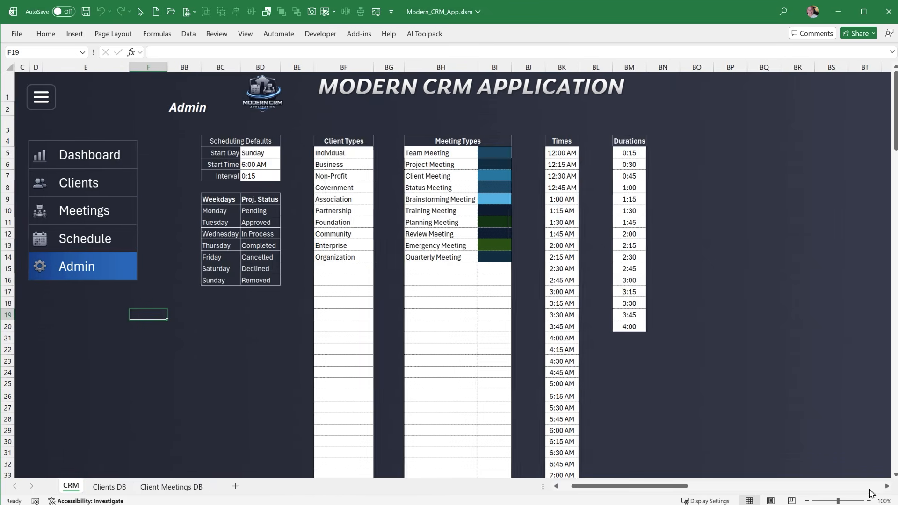
click(112, 188)
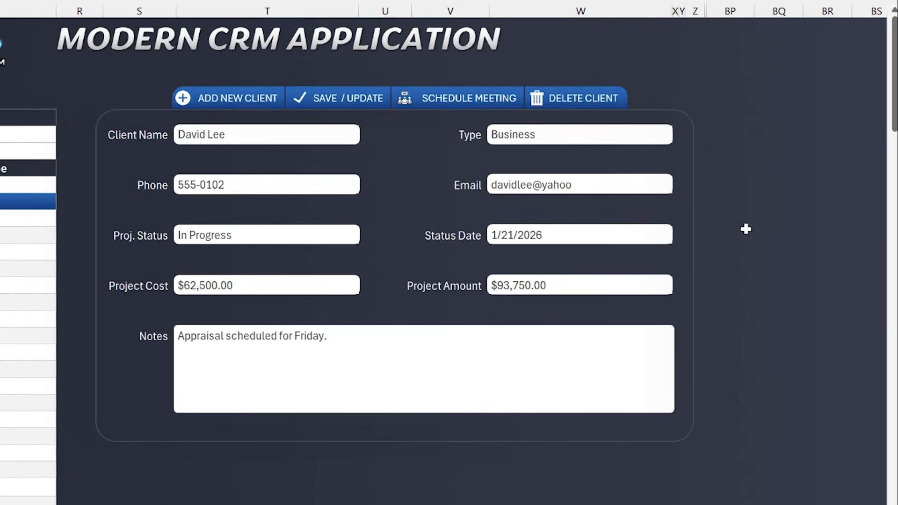
Move the rounded frame over the Client Name field down off its cell, and undo the move
click(741, 158)
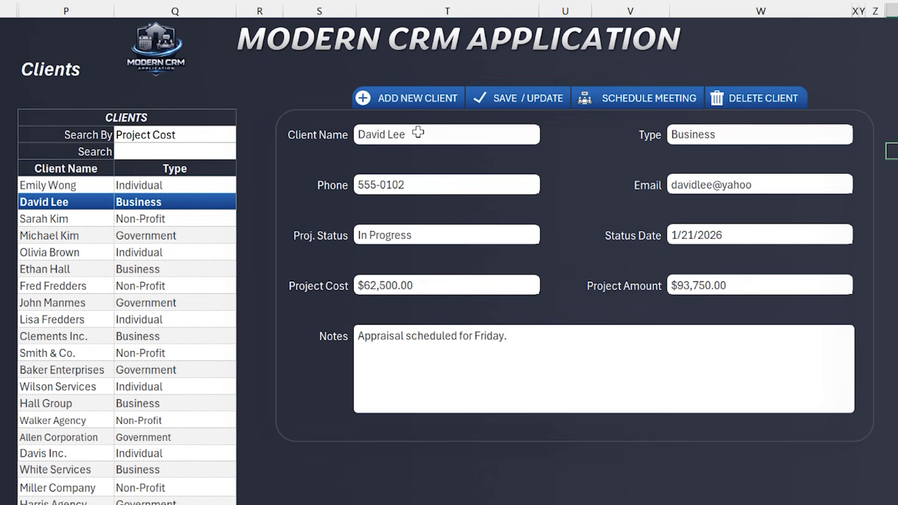
click(422, 134)
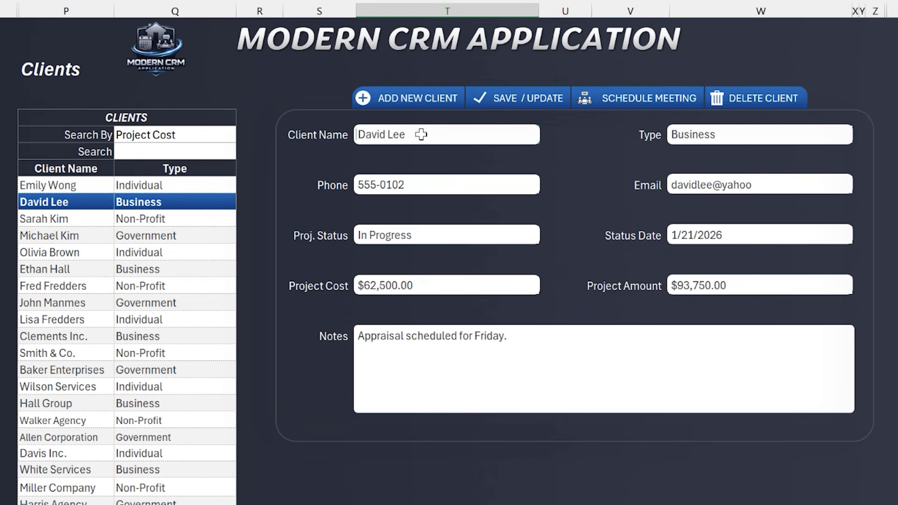
click(425, 144)
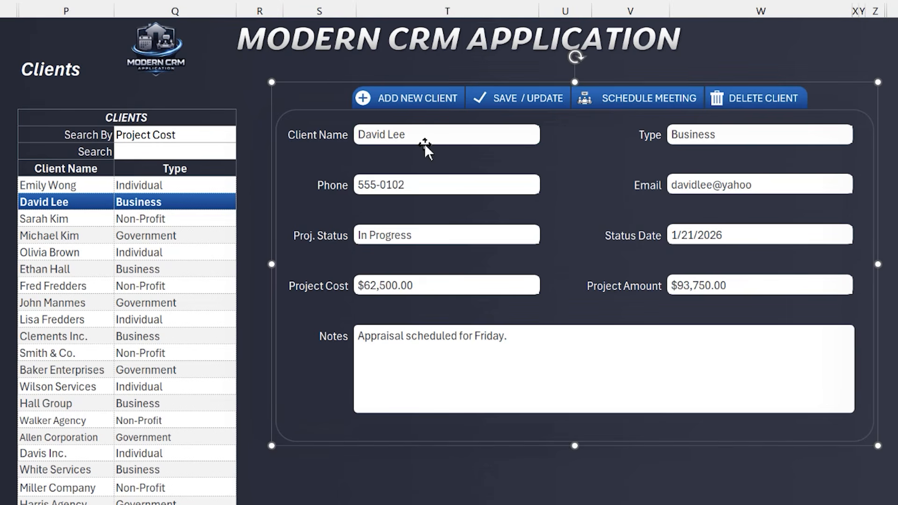
click(425, 143)
drag(425, 144, 419, 166)
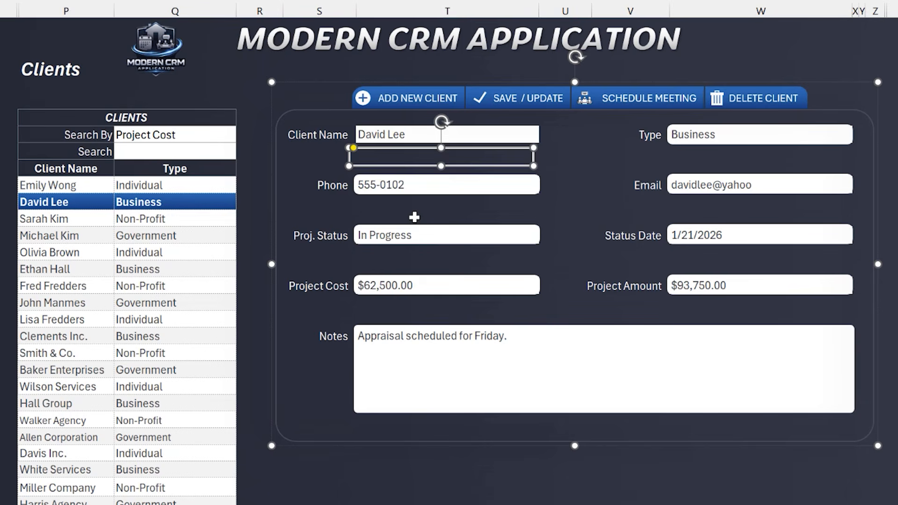
key(ctrl+z)
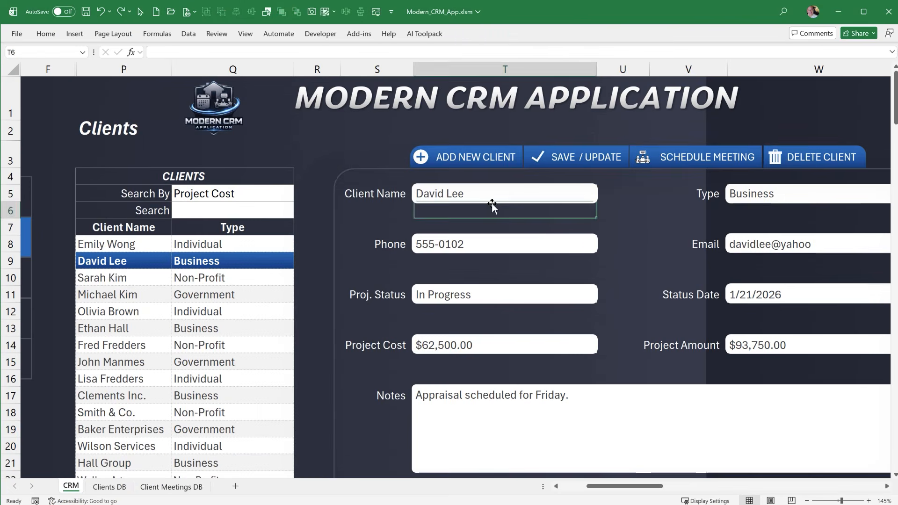
Protect the CRM sheet without a password, allowing only the selection of locked and unlocked cells
click(492, 204)
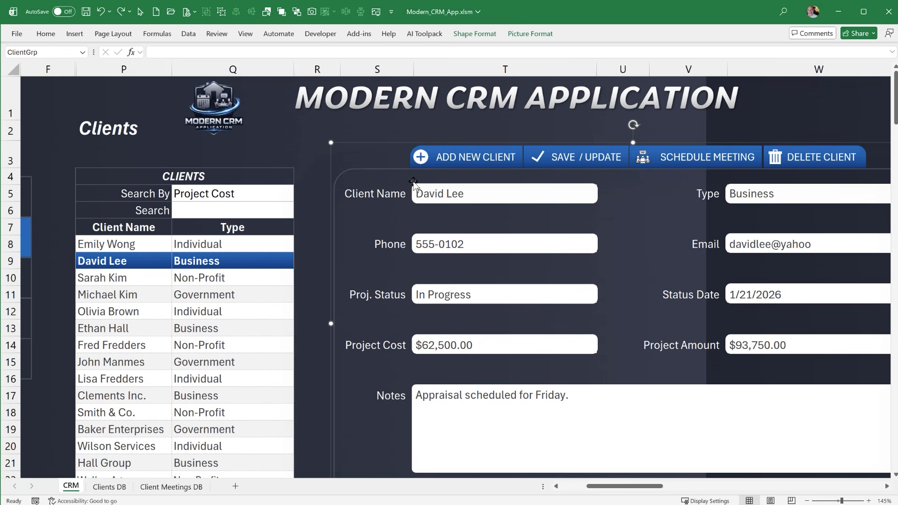
click(436, 193)
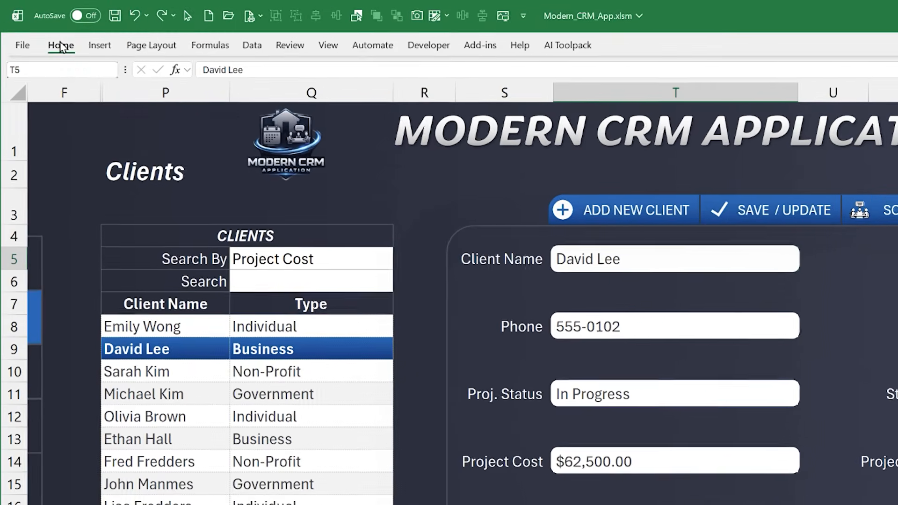
click(60, 46)
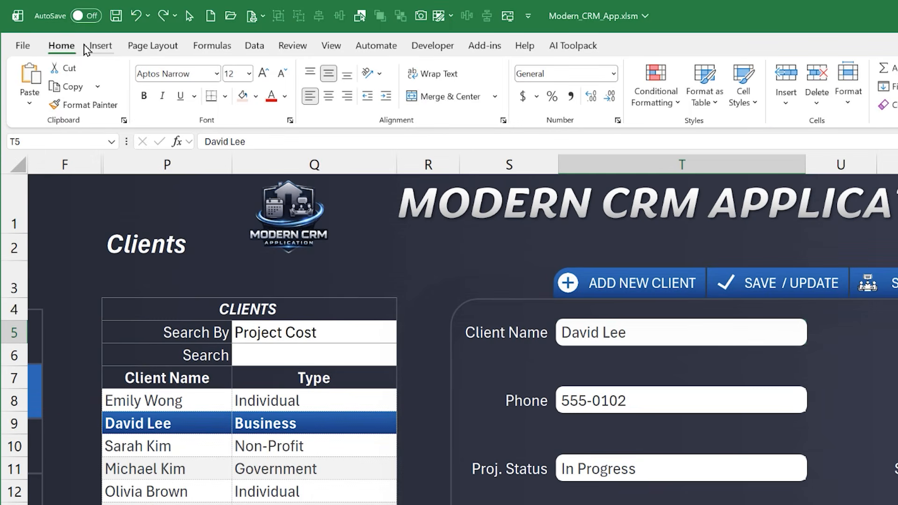
click(337, 45)
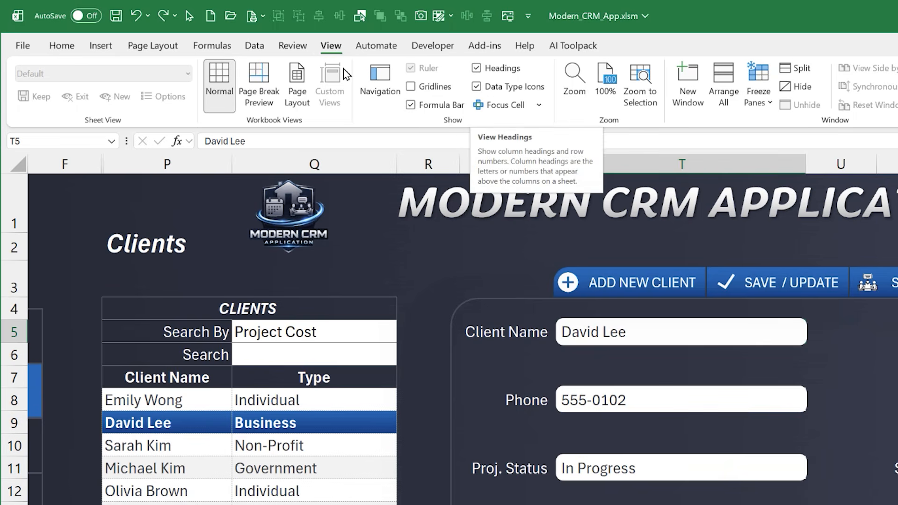
click(291, 48)
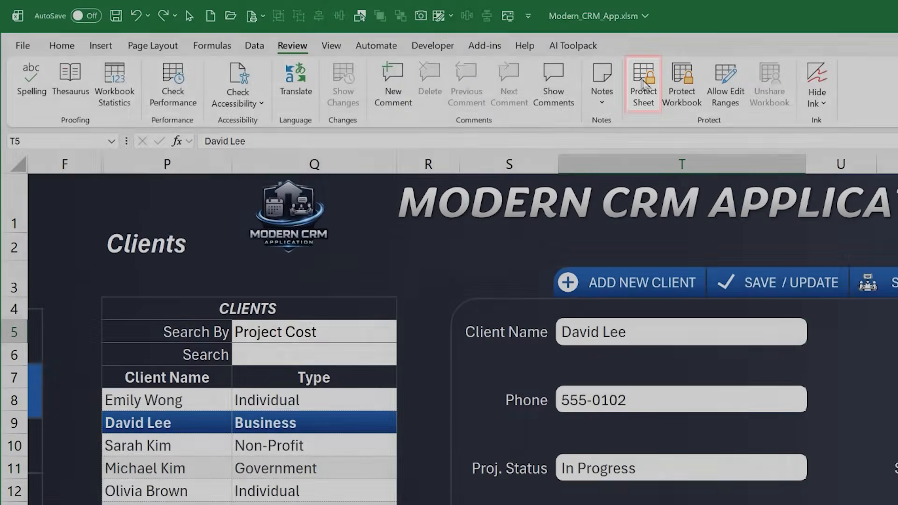
click(632, 86)
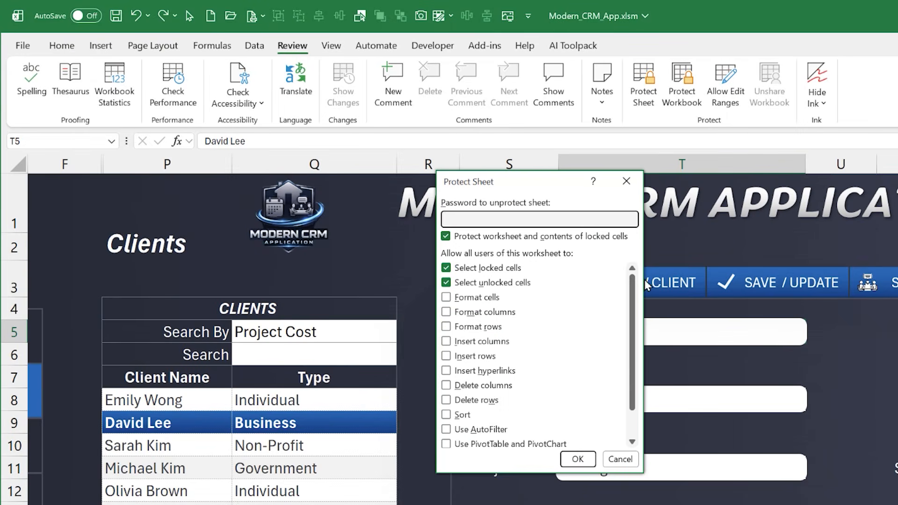
drag(636, 286, 627, 345)
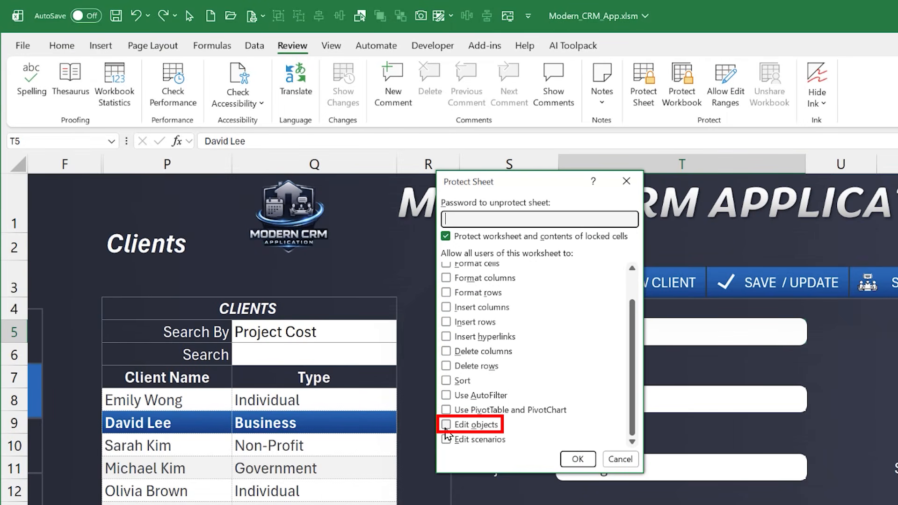
click(576, 459)
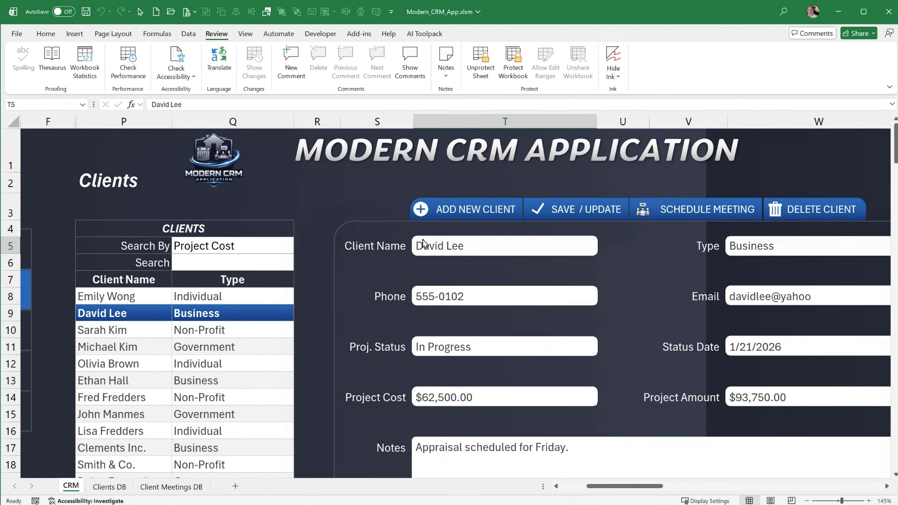
Test on the protected sheet whether the client form's shapes and its Phone, Proj. Status and Client Name fields can be selected
right_click(396, 216)
key(Escape)
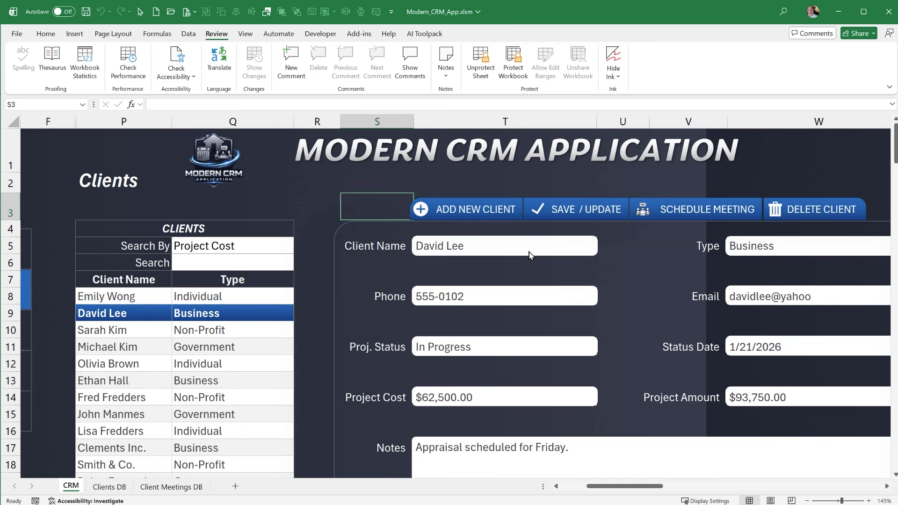
click(528, 292)
click(524, 345)
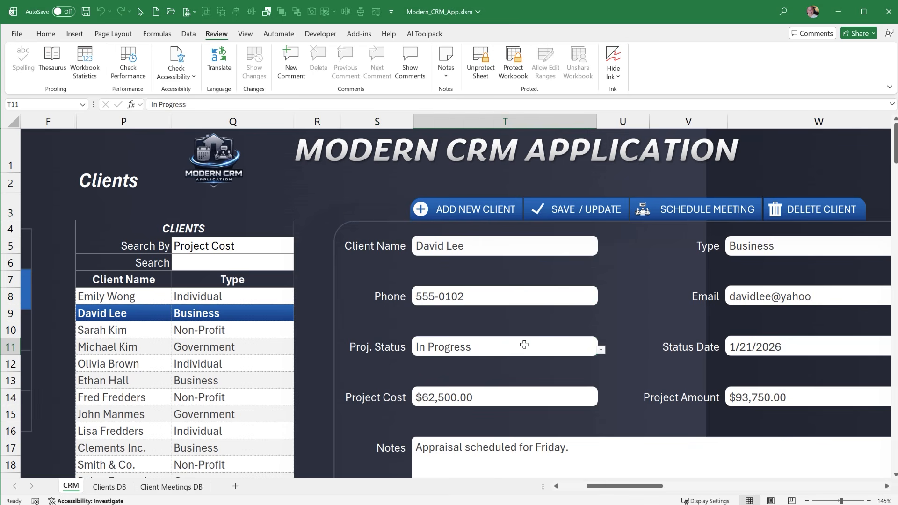
click(503, 244)
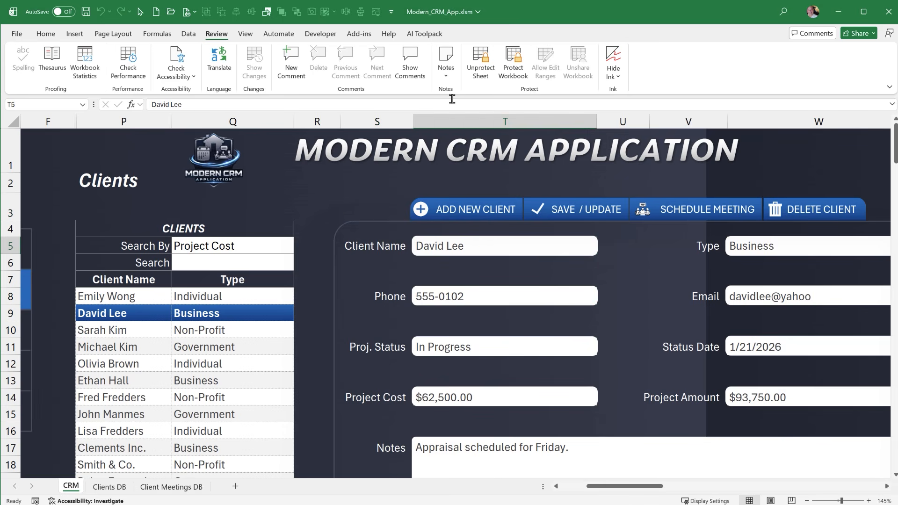
Unprotect the CRM sheet and check that the client form's shape group can be selected
click(480, 63)
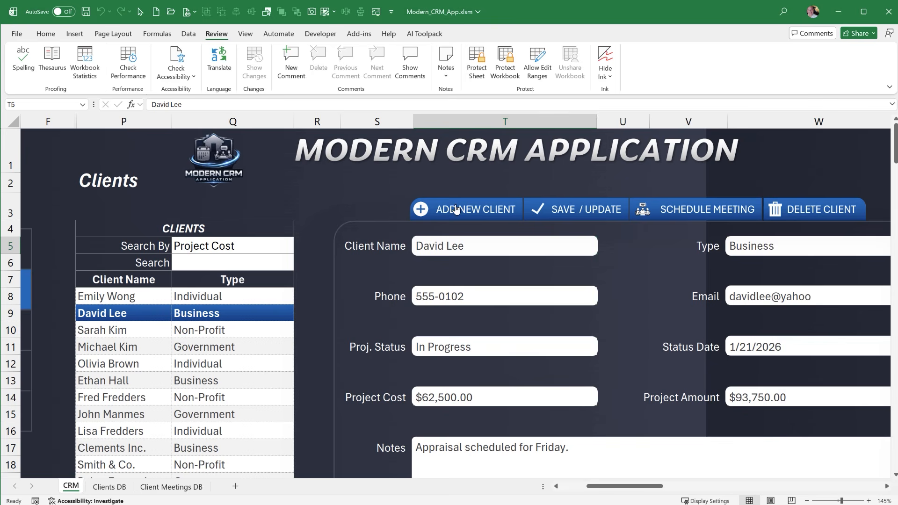
click(396, 221)
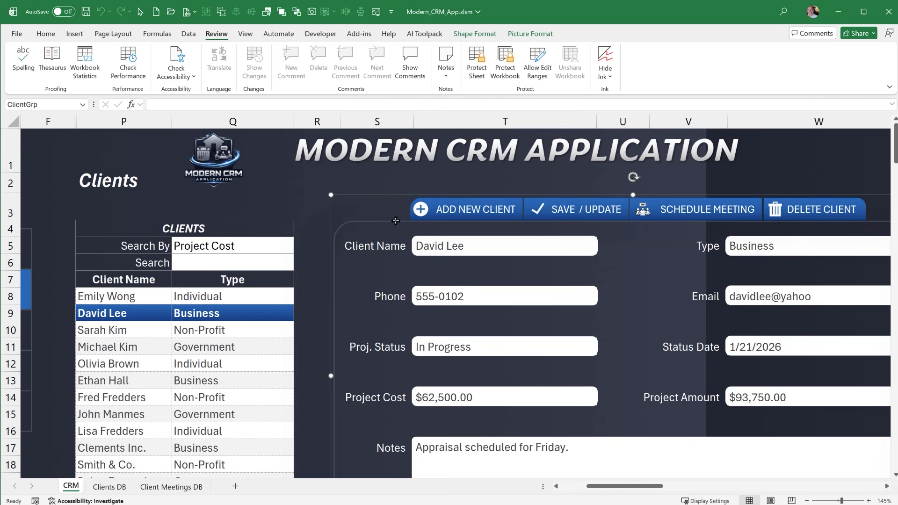
click(318, 194)
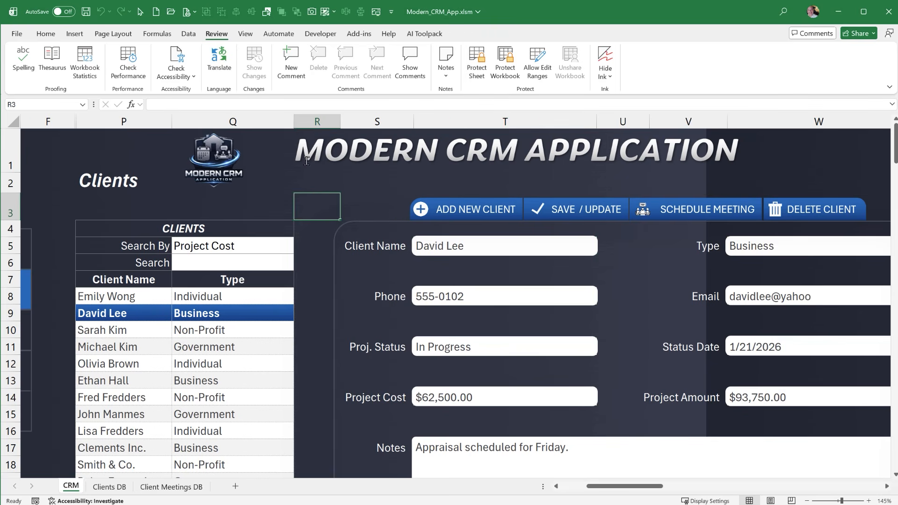
Check on the unprotected CRM sheet that both the Client Name cell and the rounded frame over it can be selected
scroll(312, 209, down, 2)
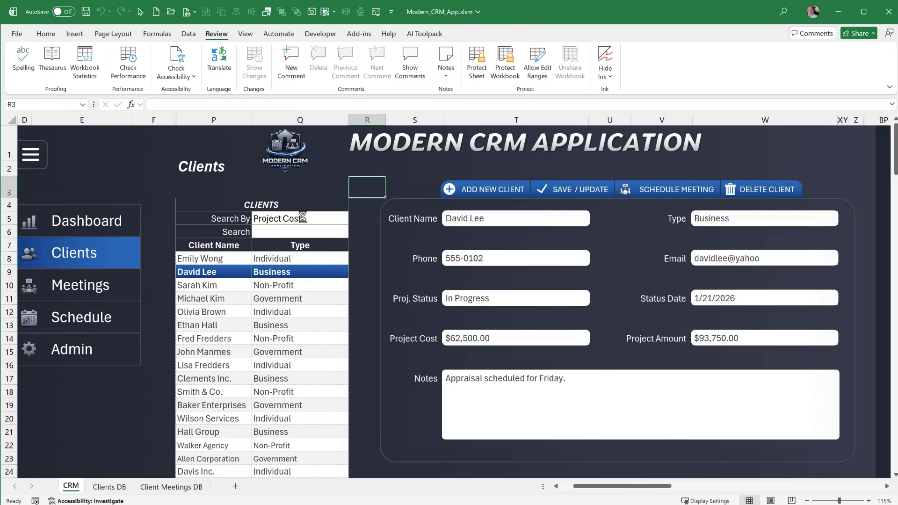
scroll(303, 218, down, 1)
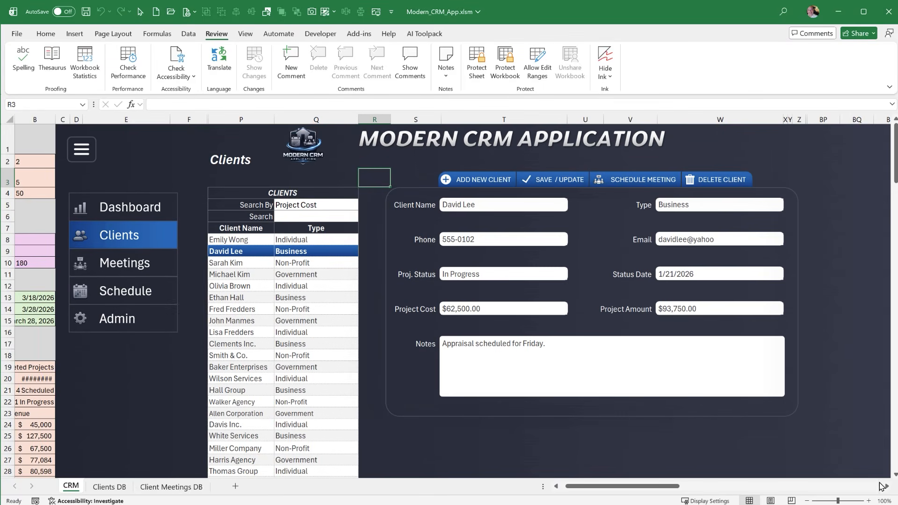
click(886, 487)
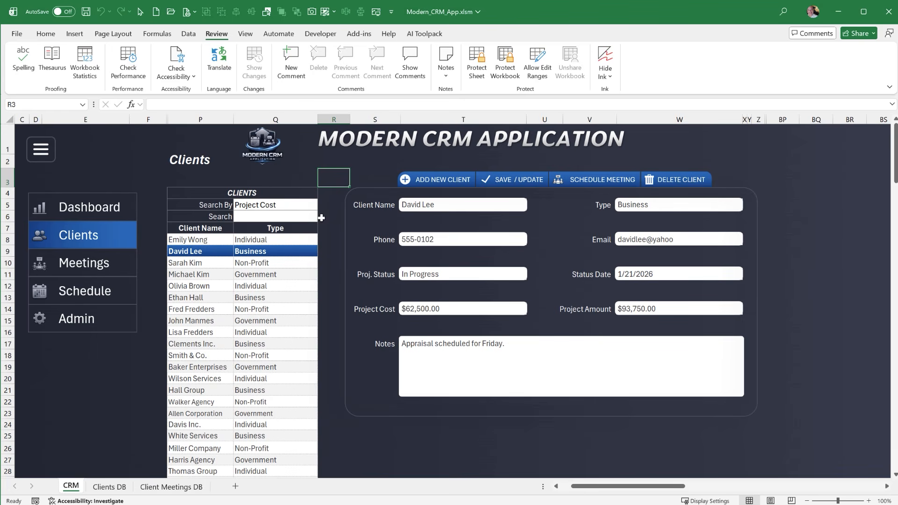
click(418, 208)
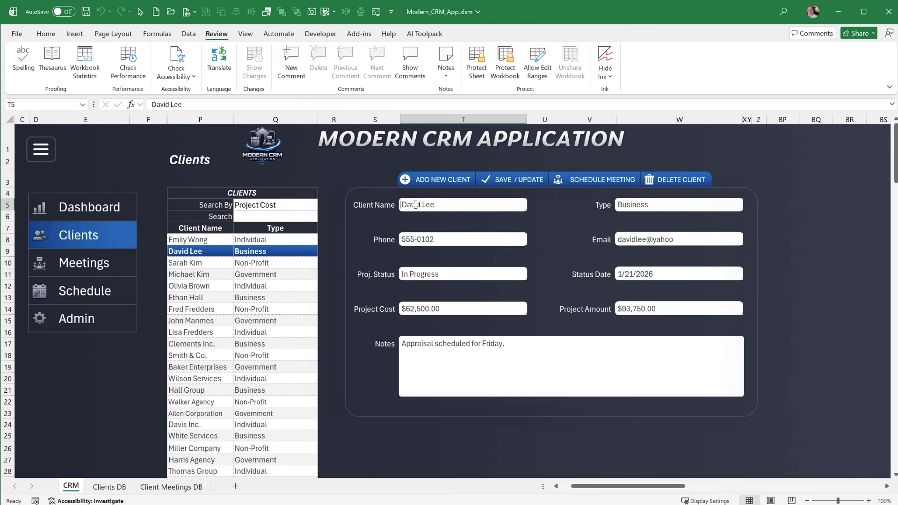
click(420, 211)
click(420, 211)
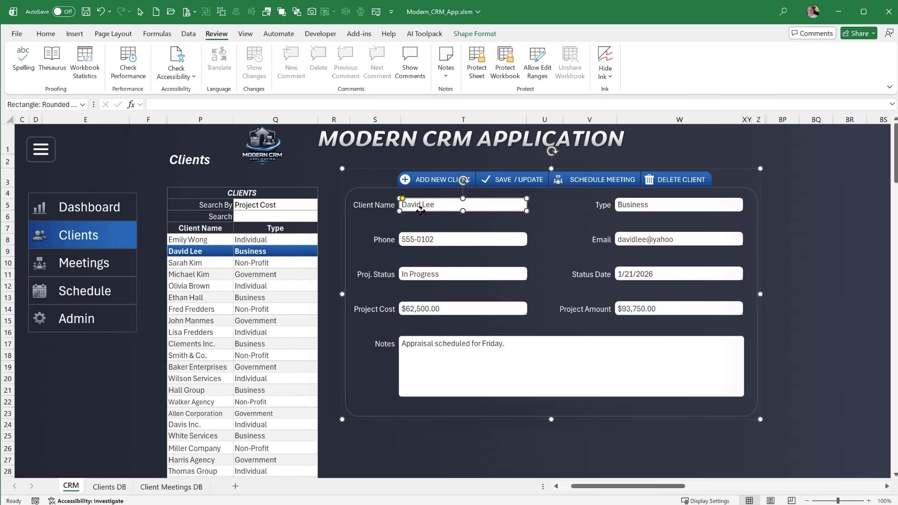
click(426, 217)
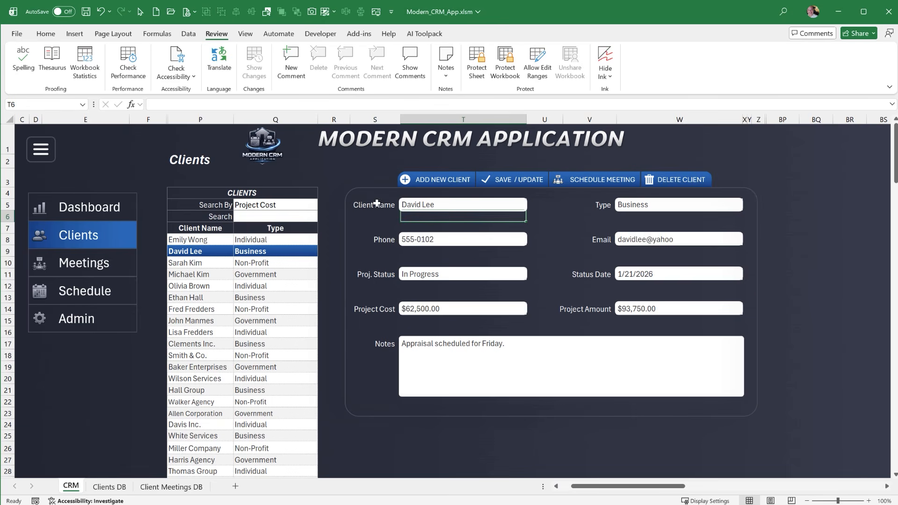
Select the Add New Client and Schedule Meeting button shapes, and the whole client form group, to examine how they are grouped
click(459, 177)
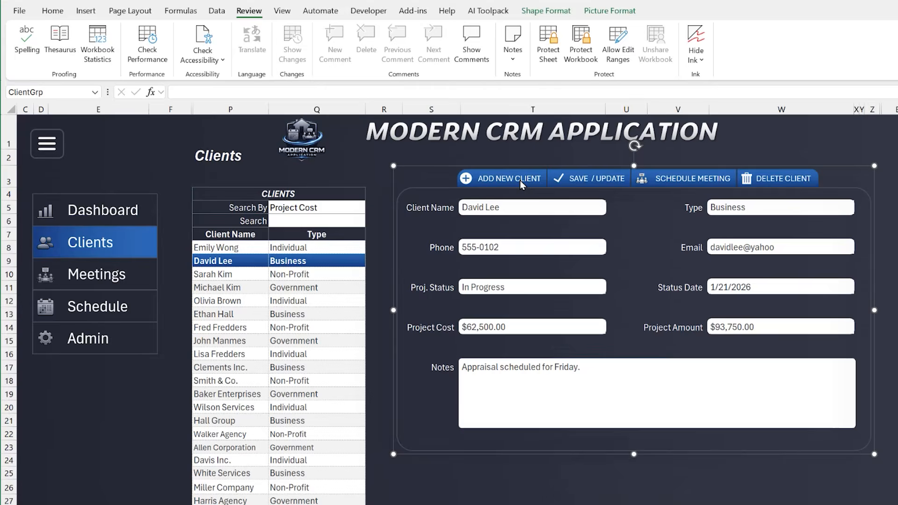
click(499, 177)
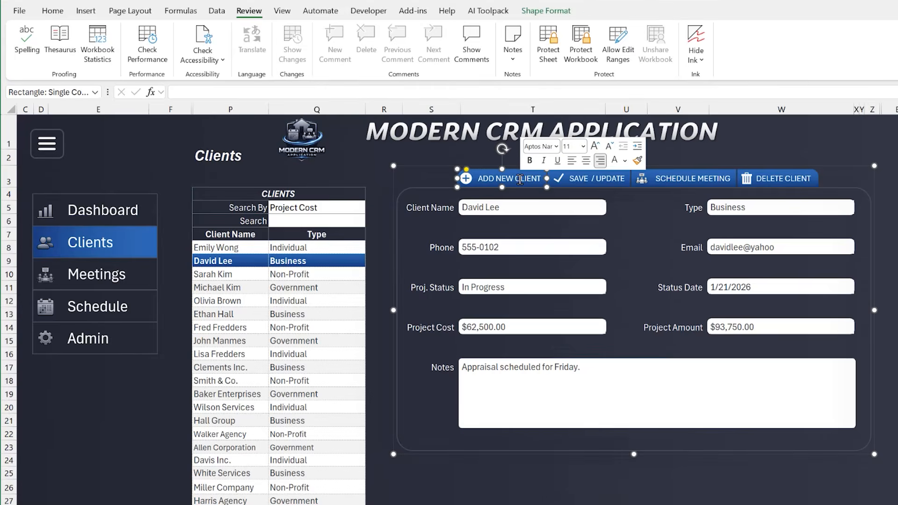
drag(415, 162, 512, 168)
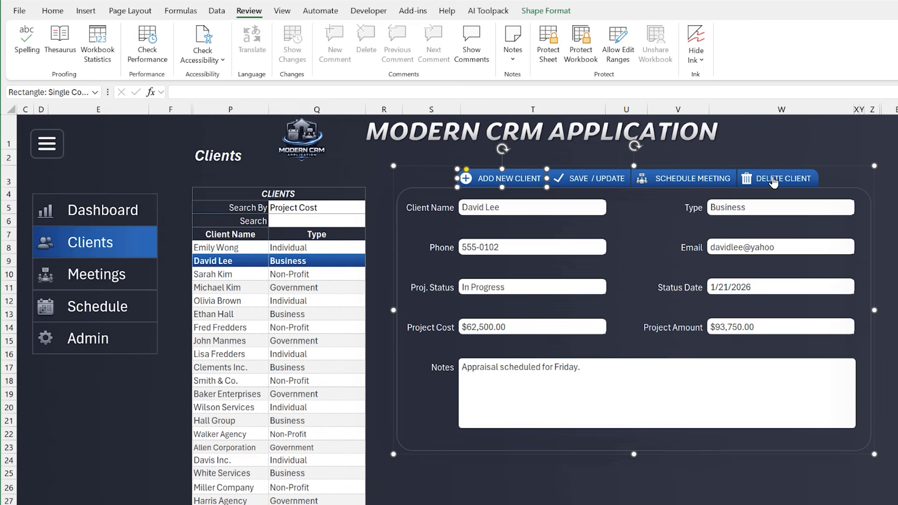
click(695, 183)
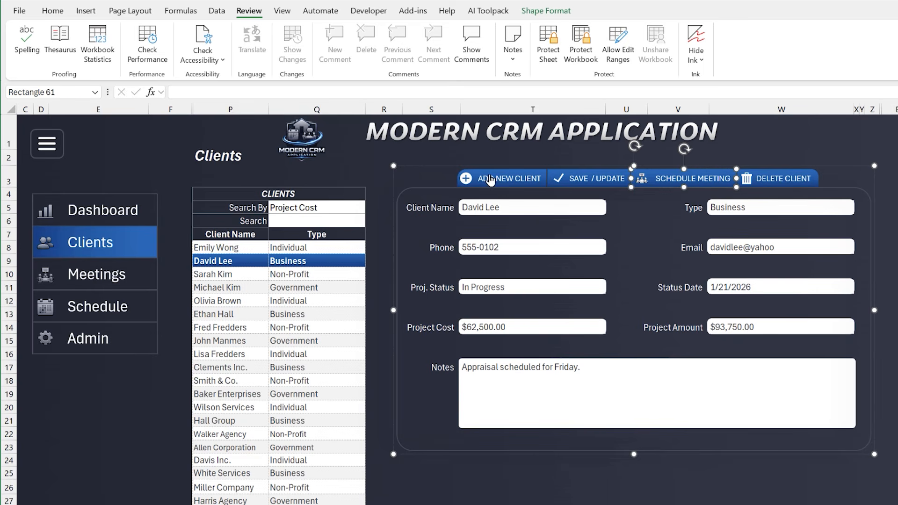
click(454, 168)
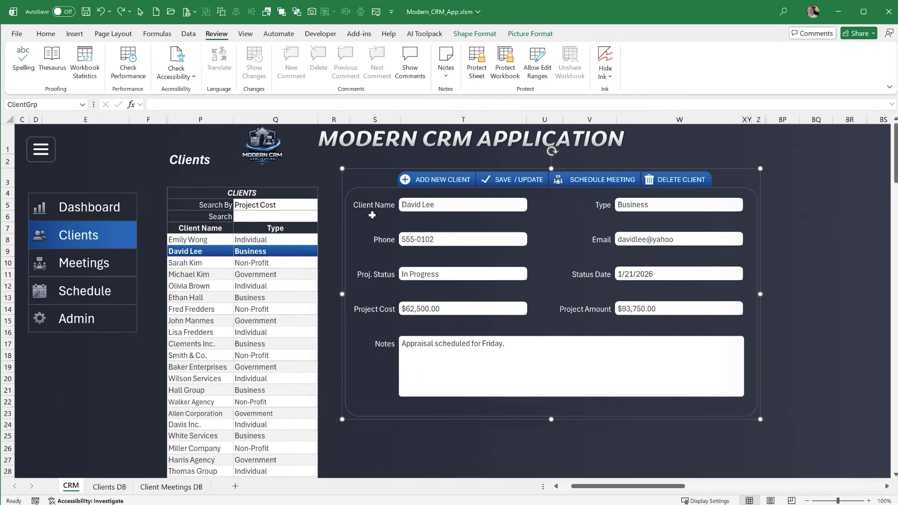
Move the rounded frame around the Notes field up off its cell, cancel the move, and deselect the frame
click(555, 338)
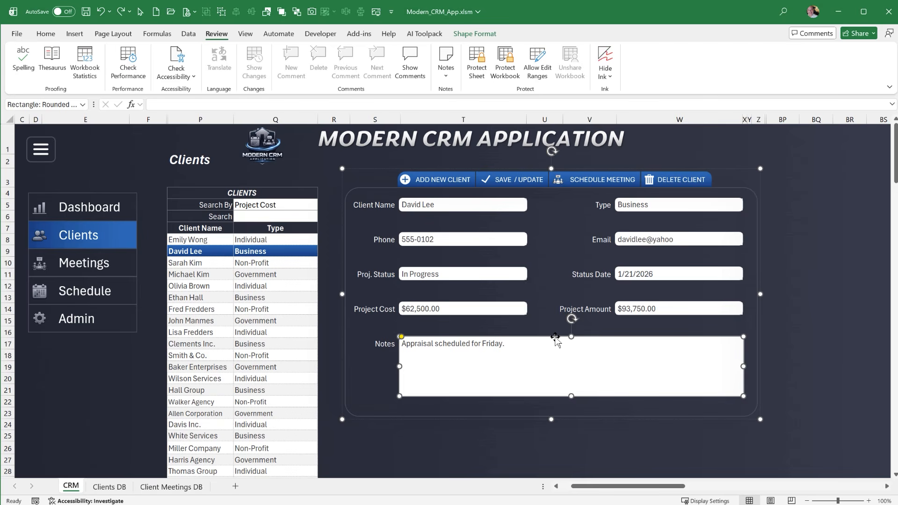
drag(547, 333, 480, 270)
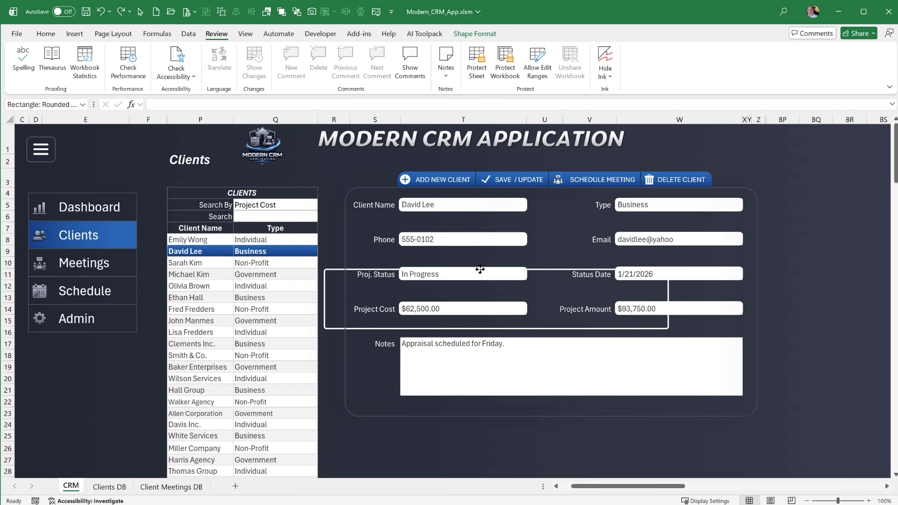
key(Escape)
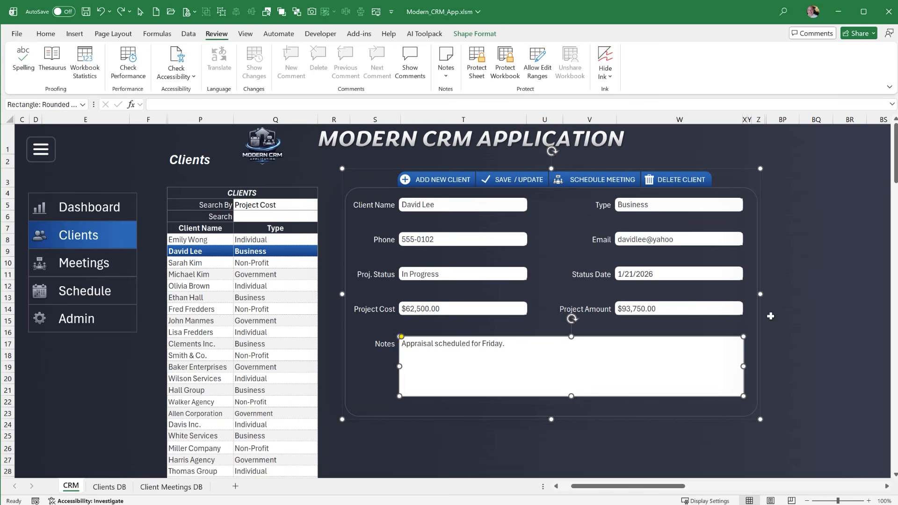
click(809, 313)
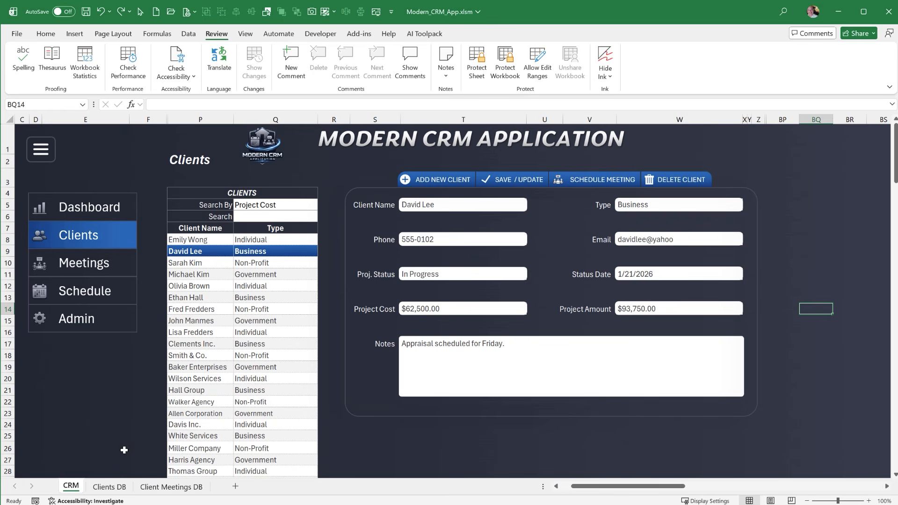
Examine the client records on the Clients DB sheet, including the Project Cost and Project Amount columns
click(120, 489)
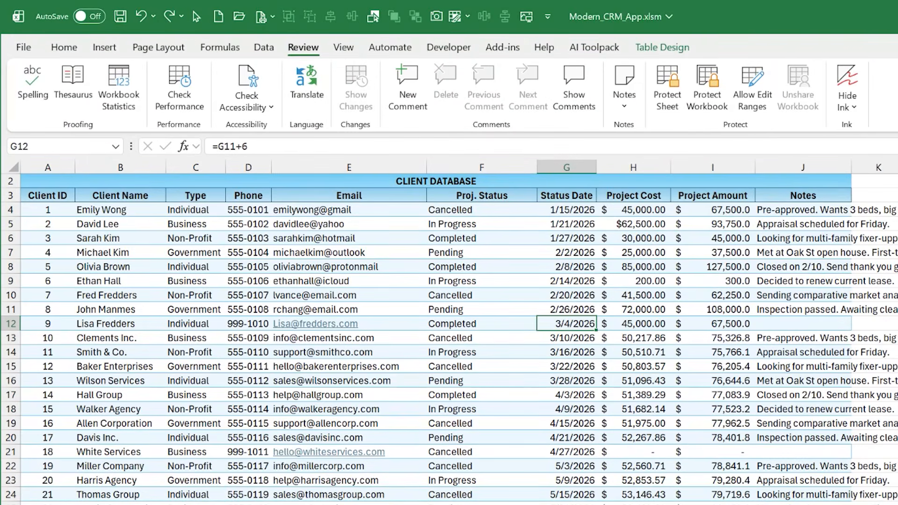
drag(132, 311, 767, 318)
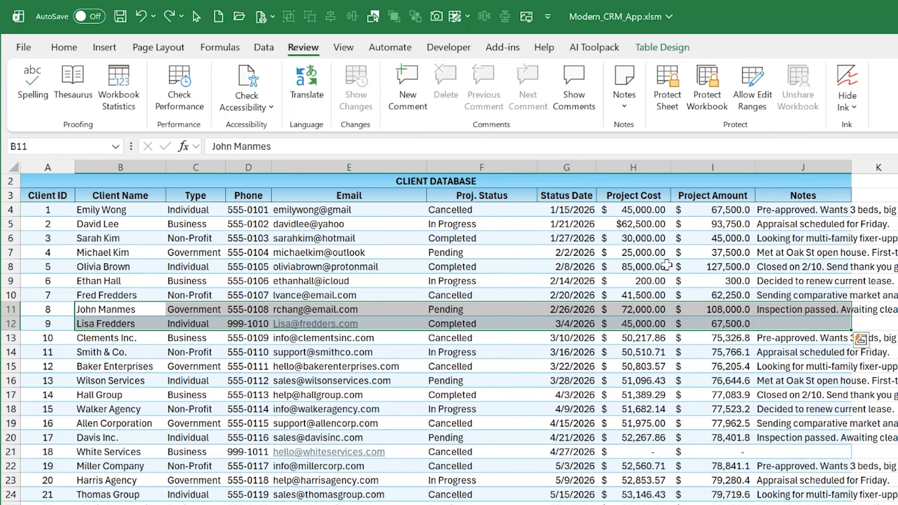
drag(638, 227, 644, 303)
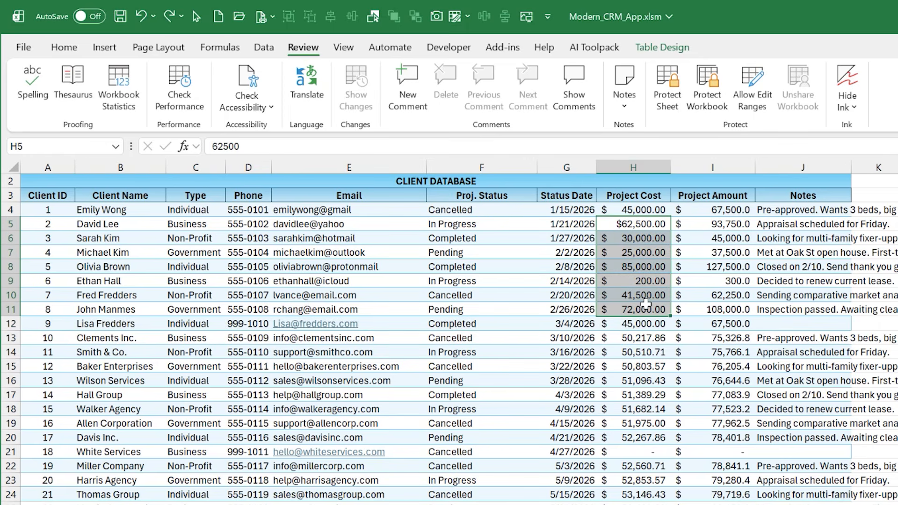
drag(687, 227, 690, 282)
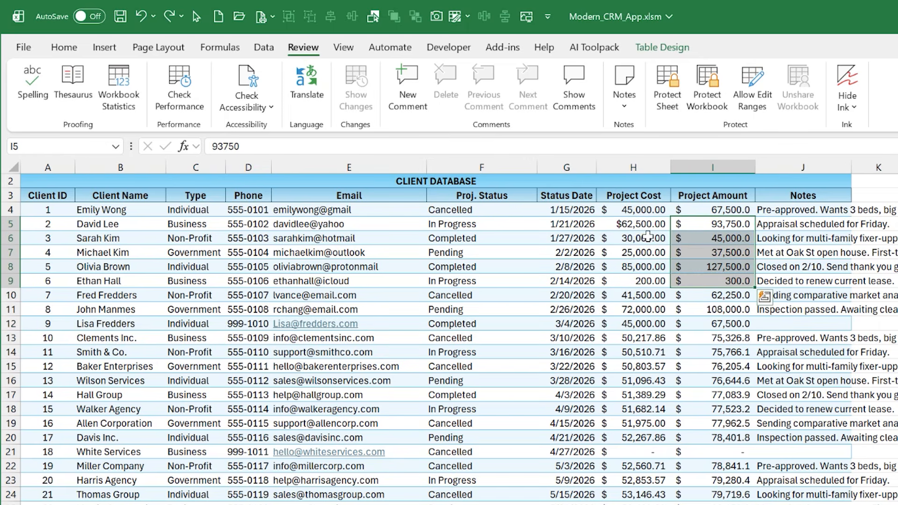
drag(650, 239, 652, 312)
drag(702, 238, 720, 297)
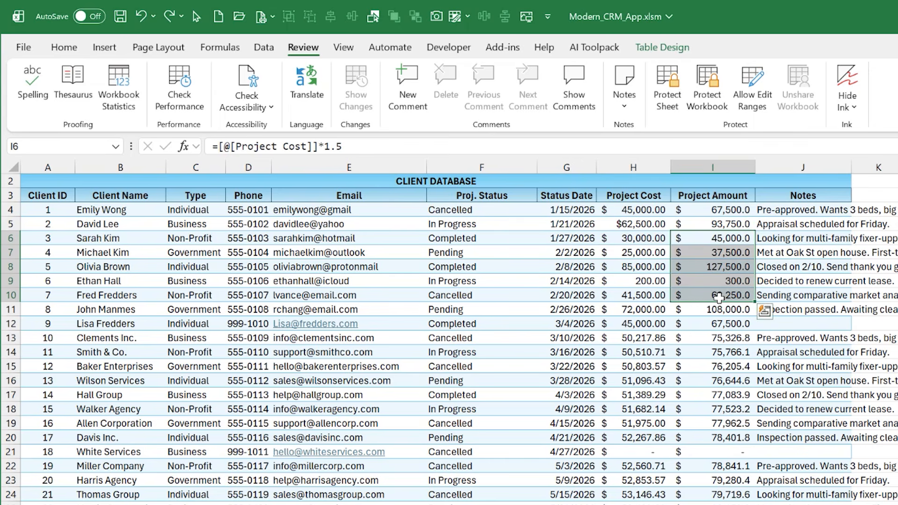
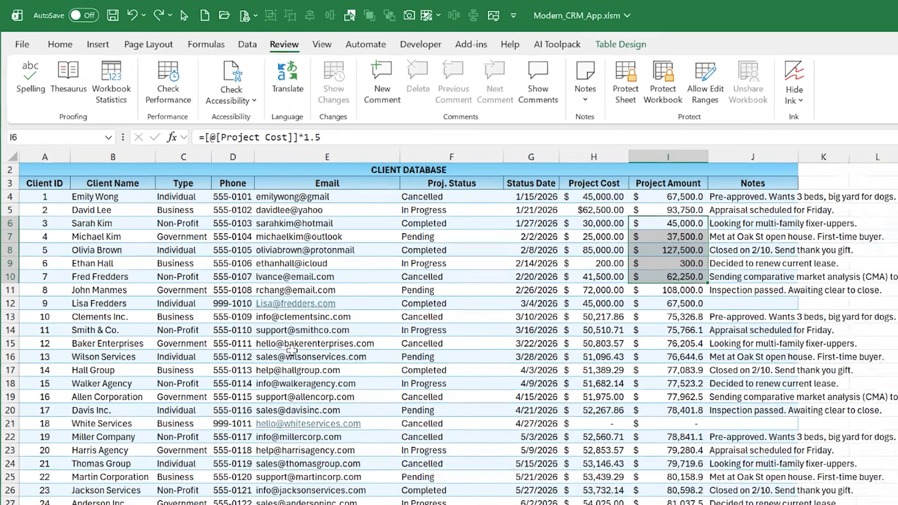
Examine the Client Meetings DB sheet's columns, from meeting ID, name and client through date, time, duration, type and notes
scroll(194, 504, up, 1)
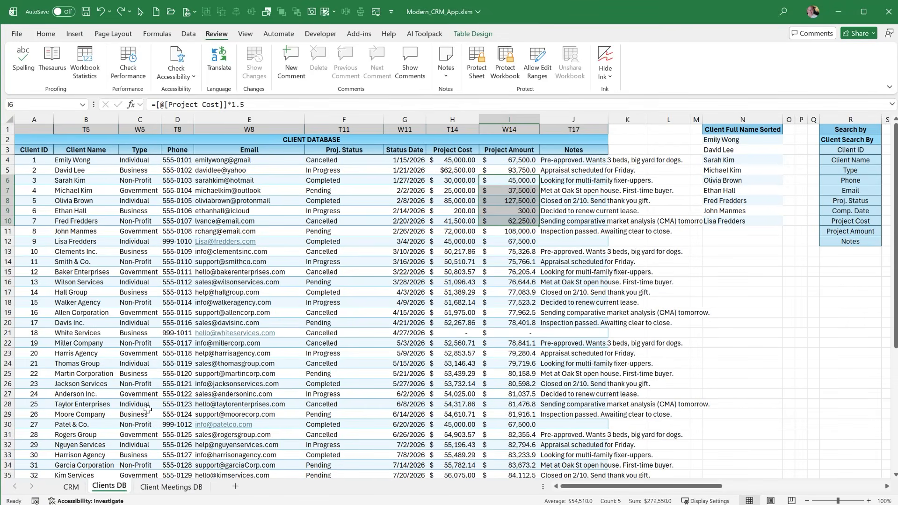
click(152, 487)
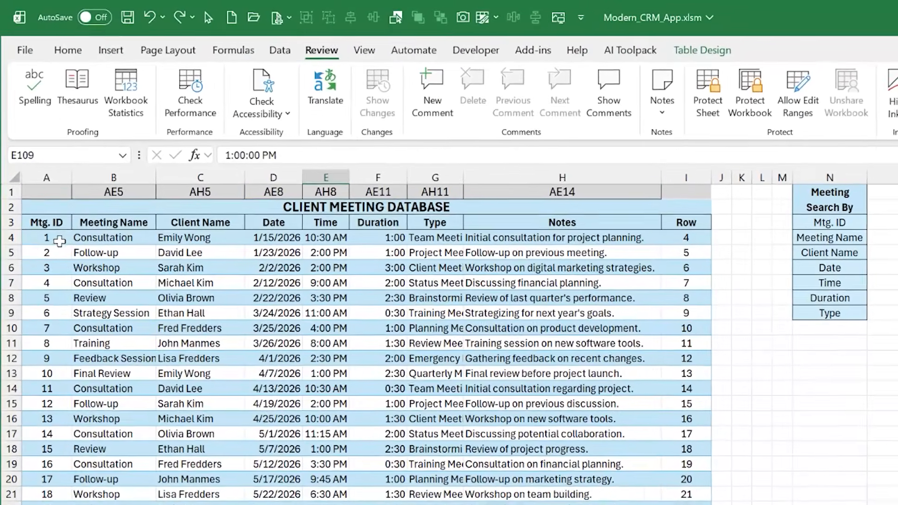
click(40, 161)
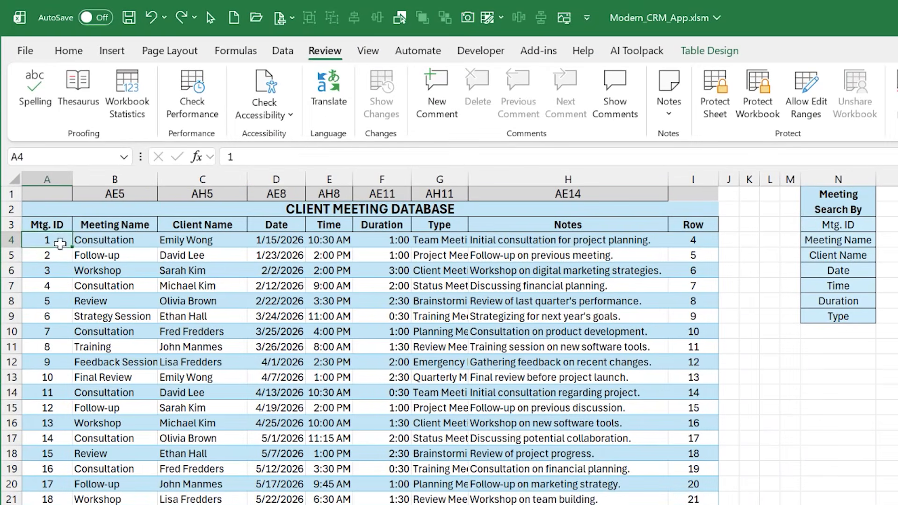
click(100, 242)
click(195, 258)
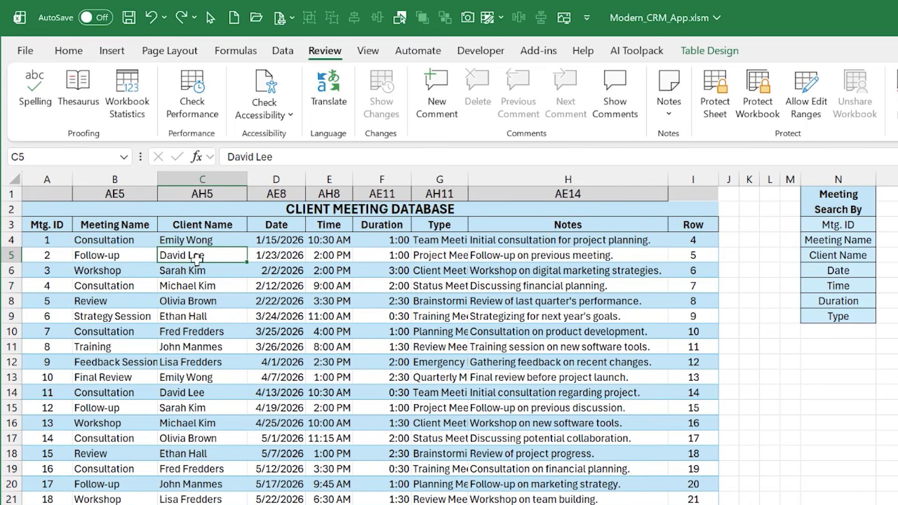
click(282, 255)
click(344, 265)
click(369, 253)
click(421, 255)
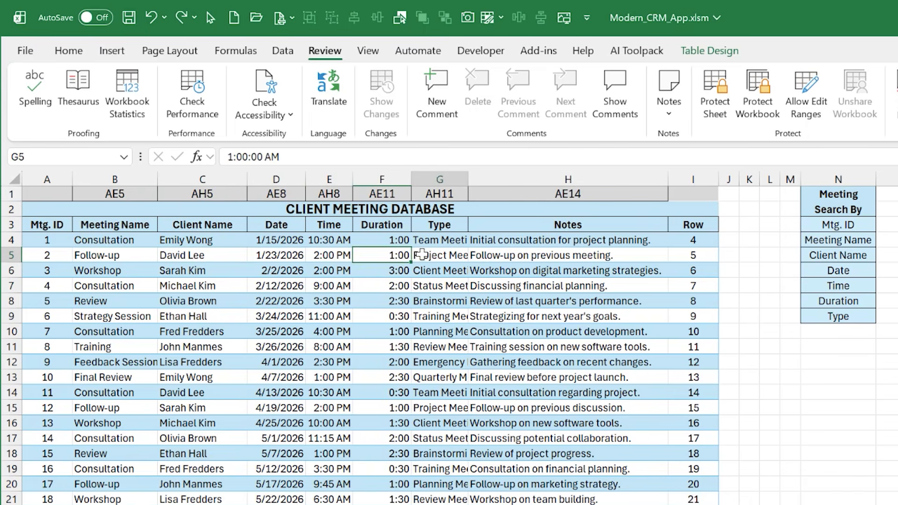
click(515, 286)
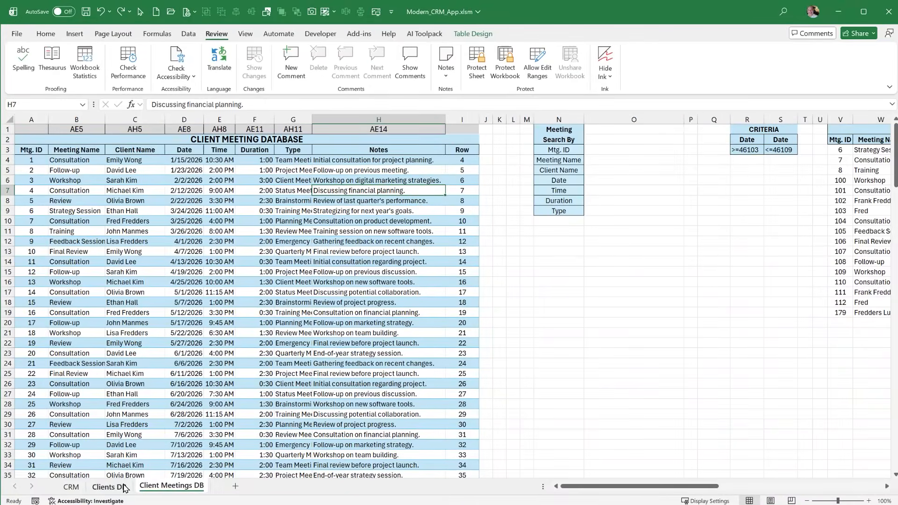
Select the client search field list, Client ID through Notes, on the Clients DB sheet and check its range name
click(123, 487)
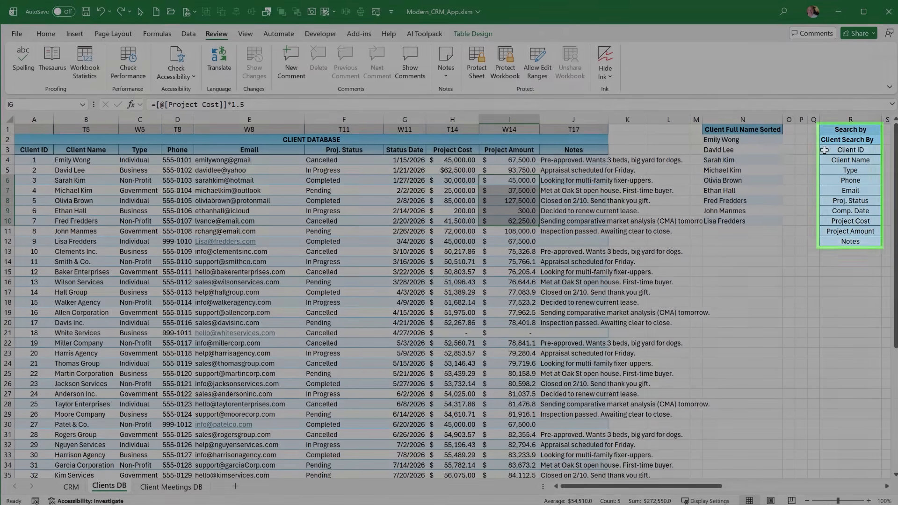
drag(825, 150, 827, 241)
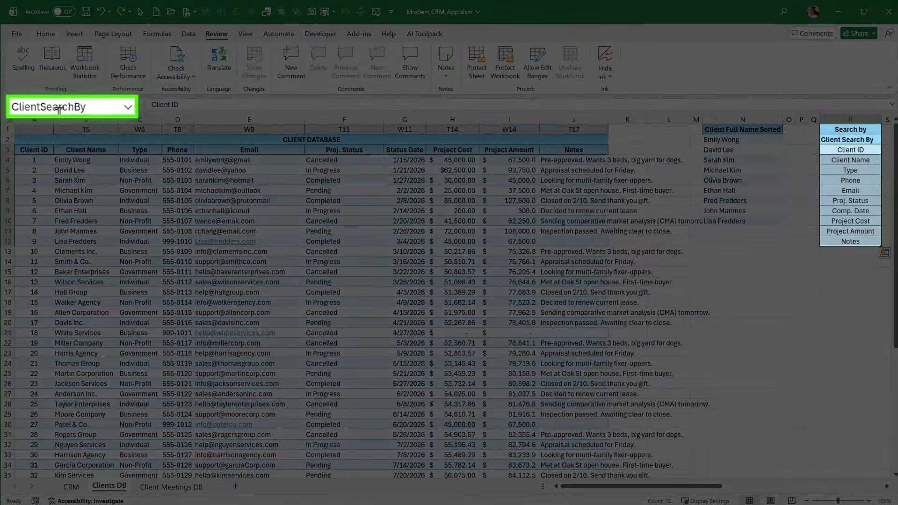
click(66, 106)
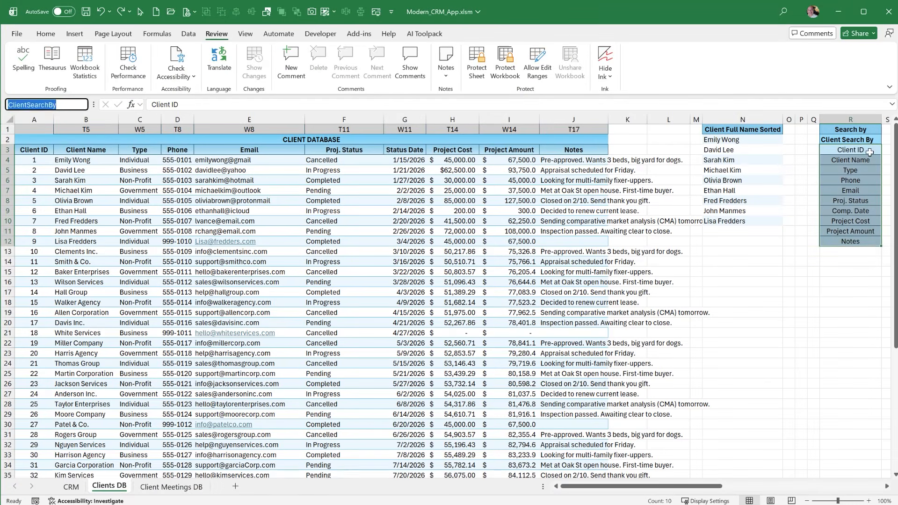
drag(870, 152, 868, 243)
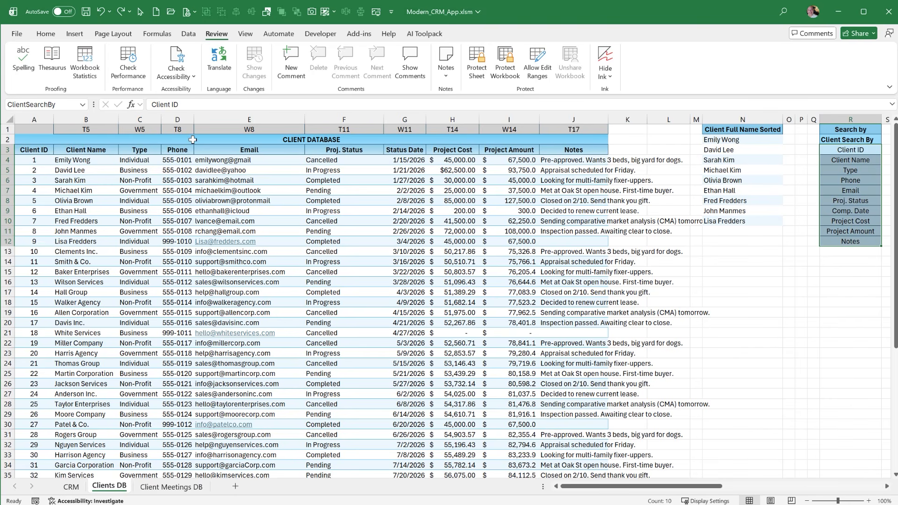
Check the Search By options of the Clients list in cell Q5 of the CRM sheet, keeping the current choice
click(71, 486)
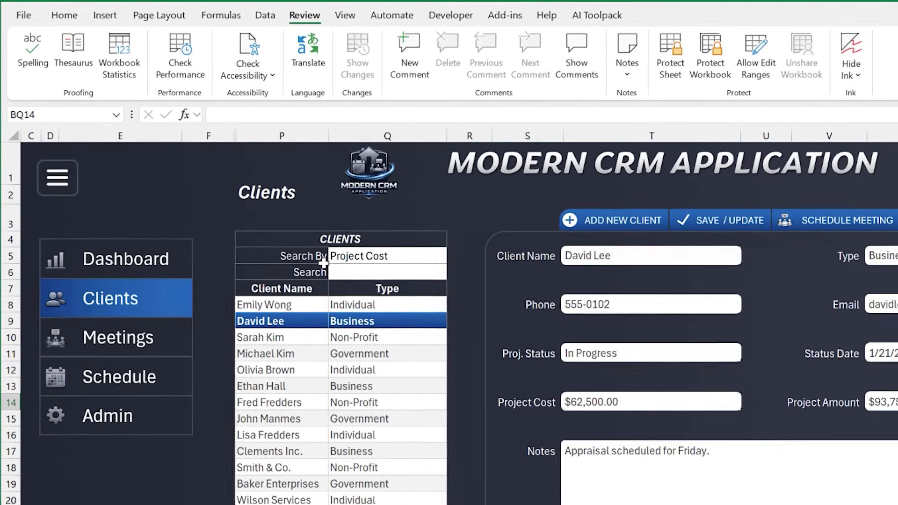
click(333, 258)
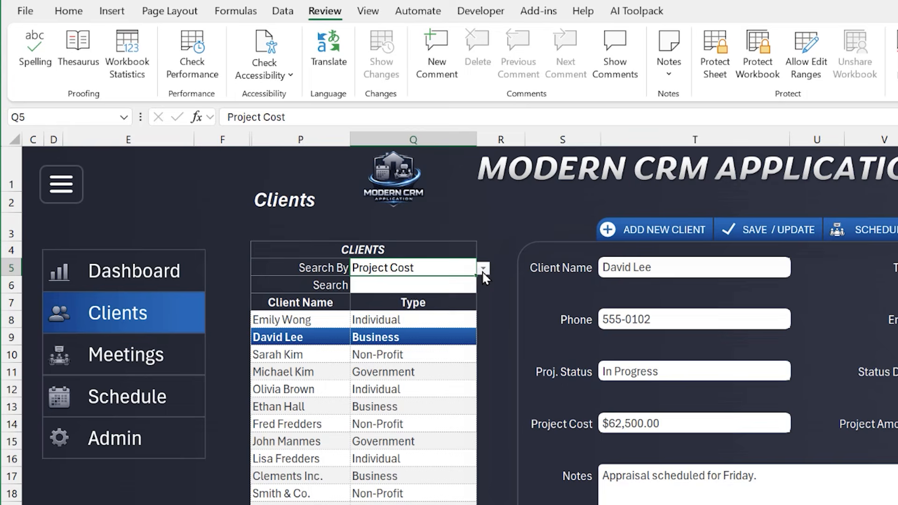
click(484, 270)
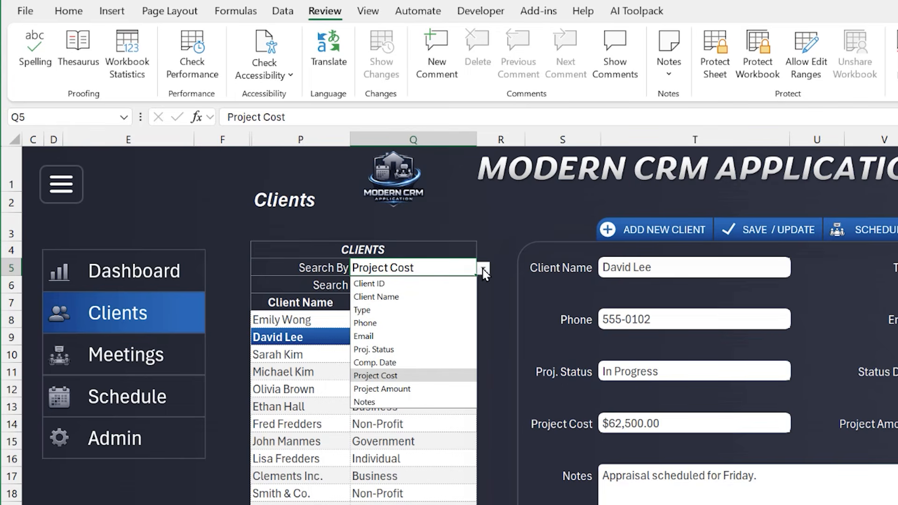
click(483, 270)
Switch the CRM sheet to Meetings, and select the search fields N3:N9 on Client Meetings DB to check their range name
click(92, 349)
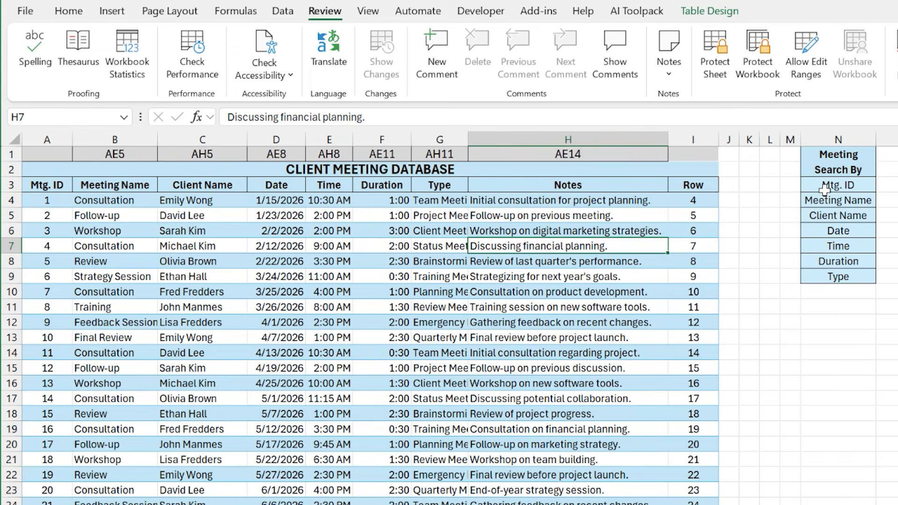
drag(826, 184, 829, 279)
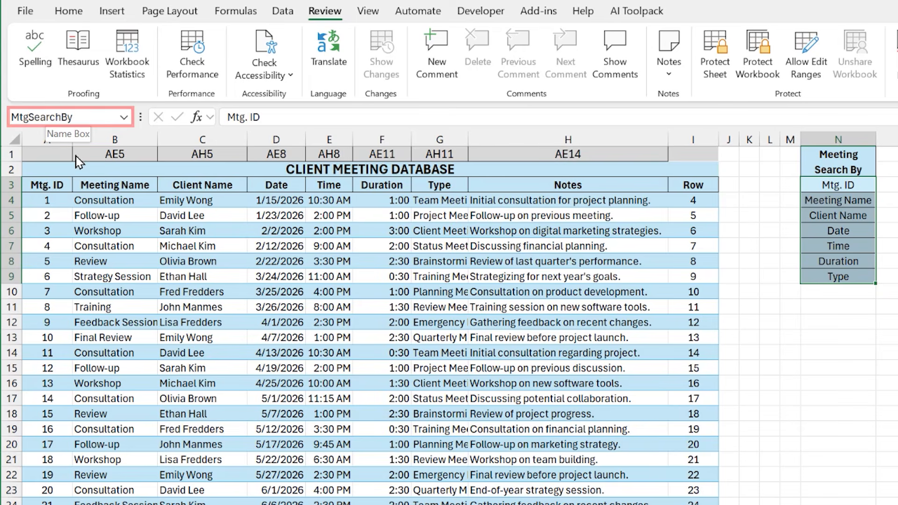
Check the Search By options of the Meetings list in cell AB5 of the CRM sheet, keeping the current choice
key(ctrl+Page_Up)
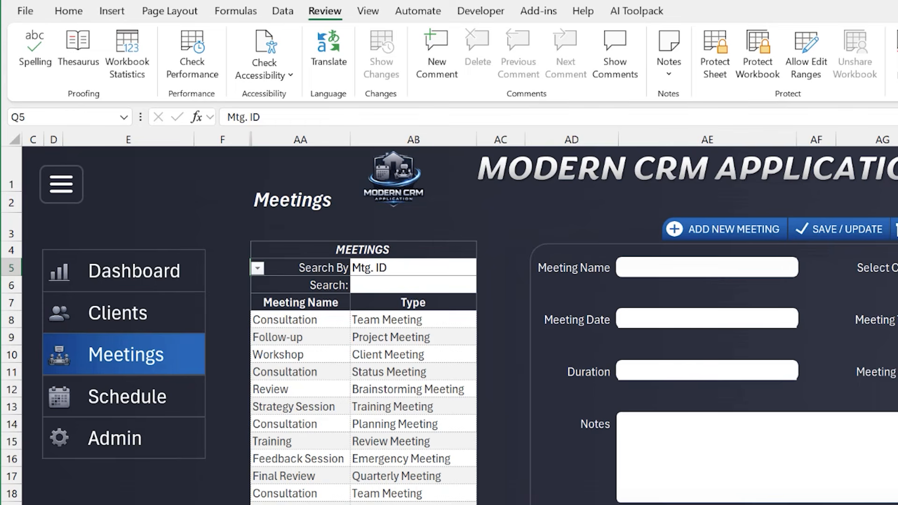
click(451, 269)
click(485, 268)
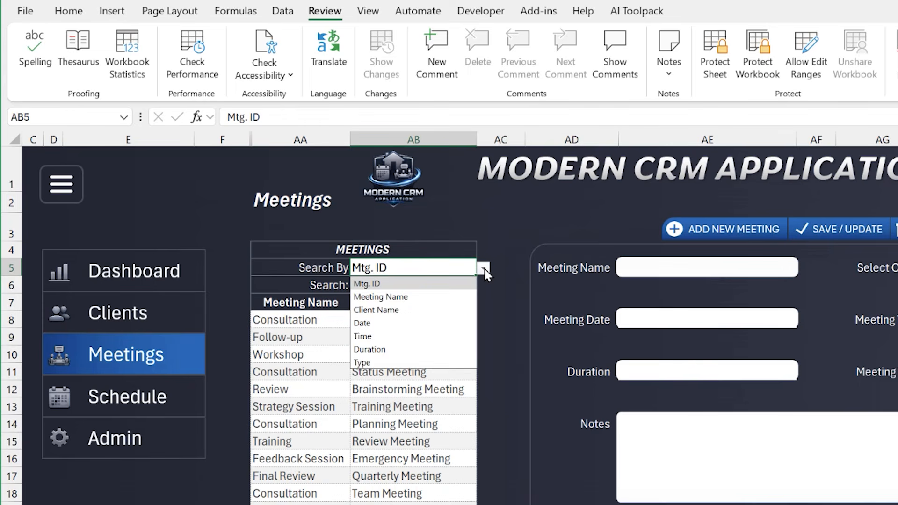
click(484, 269)
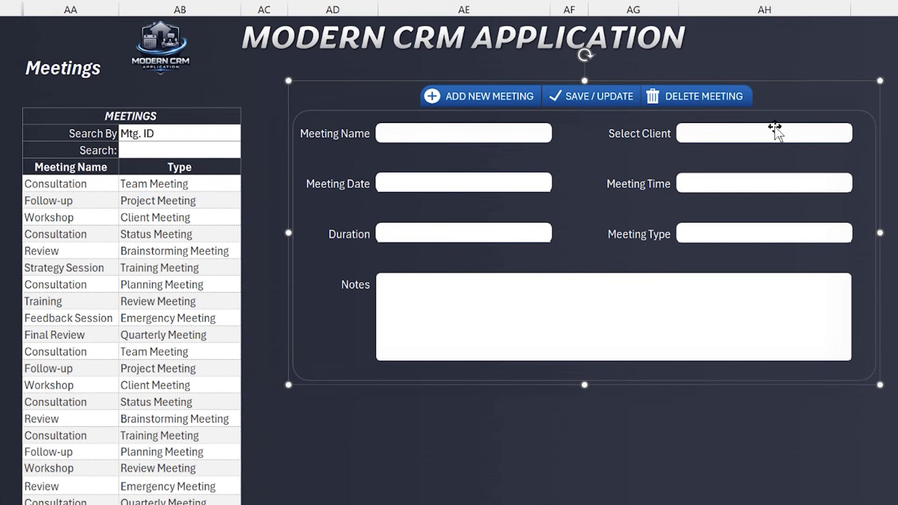
Check the client names offered by the Select Client field of the meeting form, without choosing one
click(861, 174)
click(857, 135)
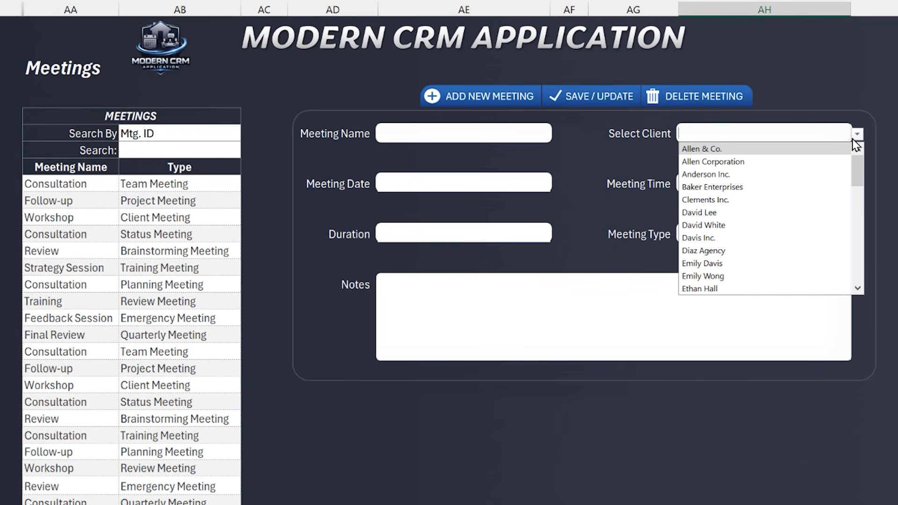
click(856, 135)
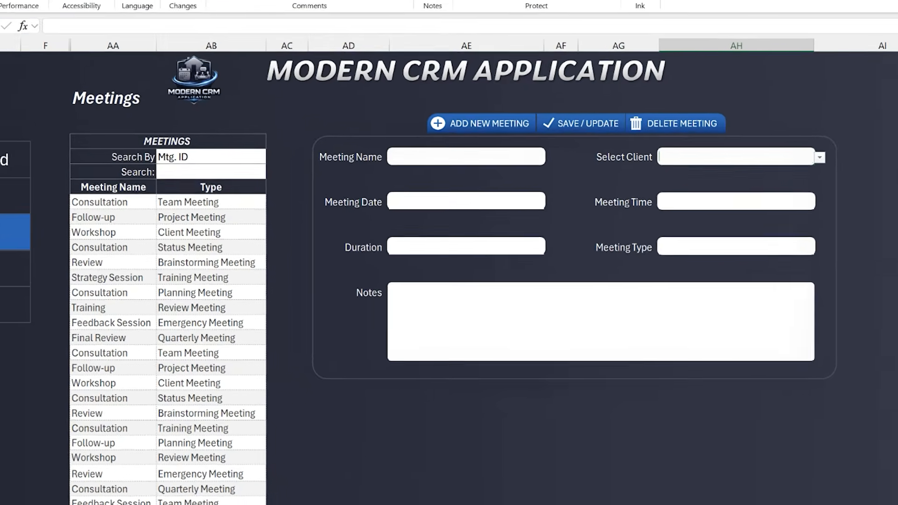
Select the sorted client names in column N of the Clients DB sheet, from N2 down, to examine the list
click(78, 497)
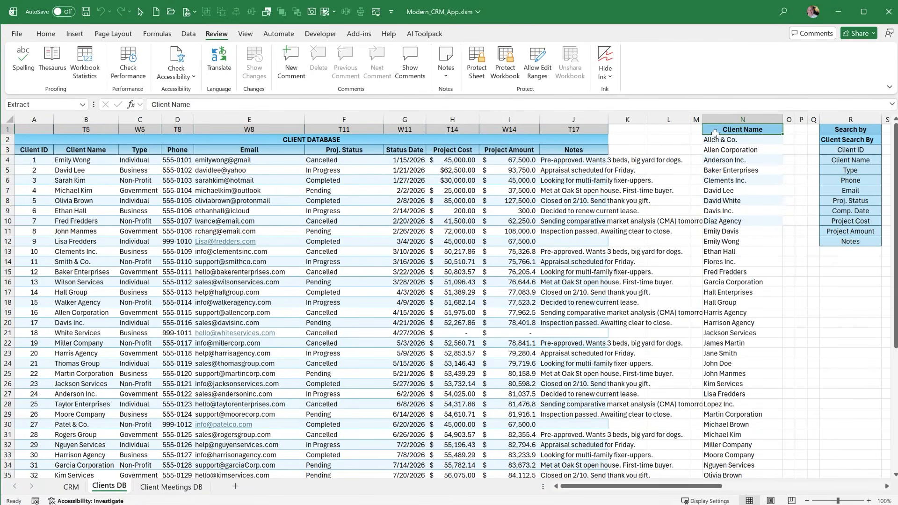
drag(715, 135, 729, 215)
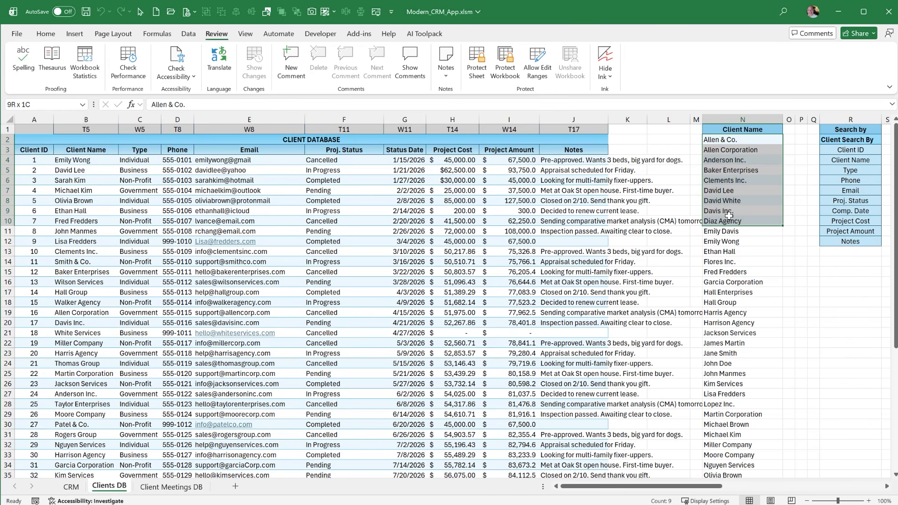
drag(729, 216, 731, 293)
key(alt+F11)
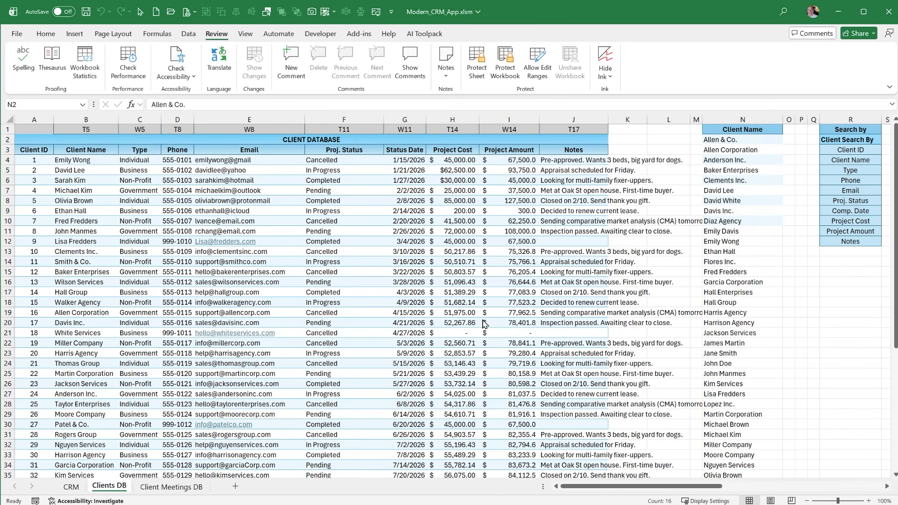
click(745, 141)
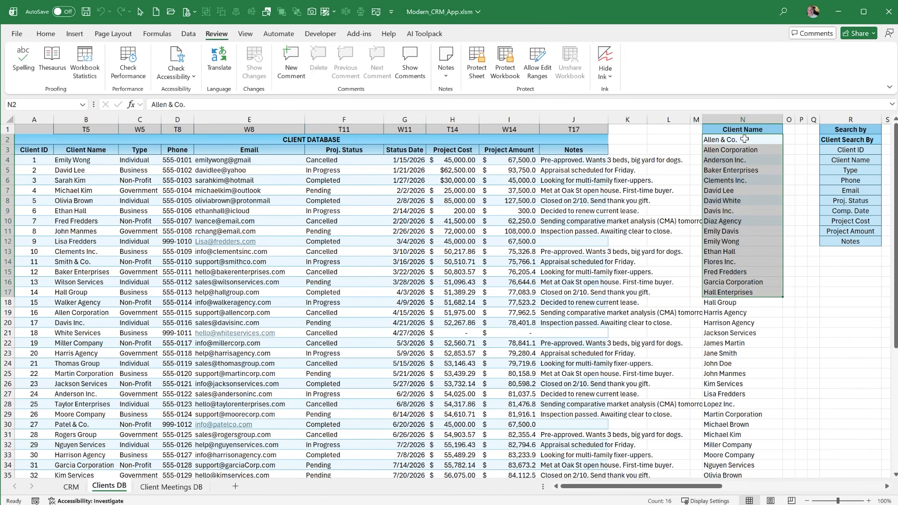
drag(745, 139, 755, 320)
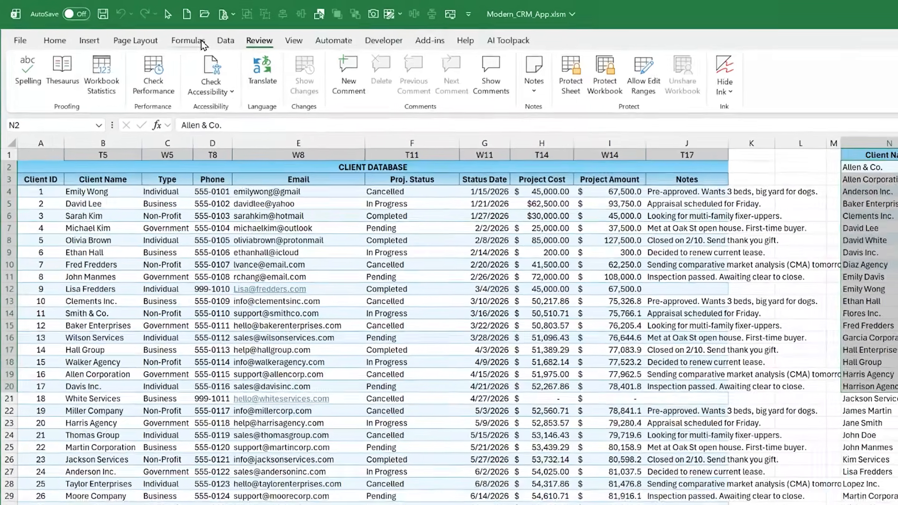
Inspect the OFFSET formula behind the named range Client_NamesSorted in the Name Manager, and close the manager
click(156, 33)
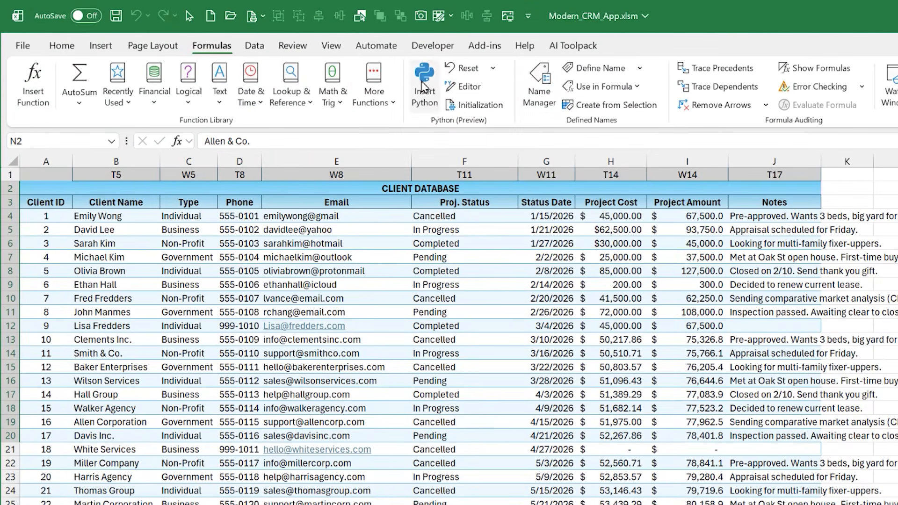
click(539, 82)
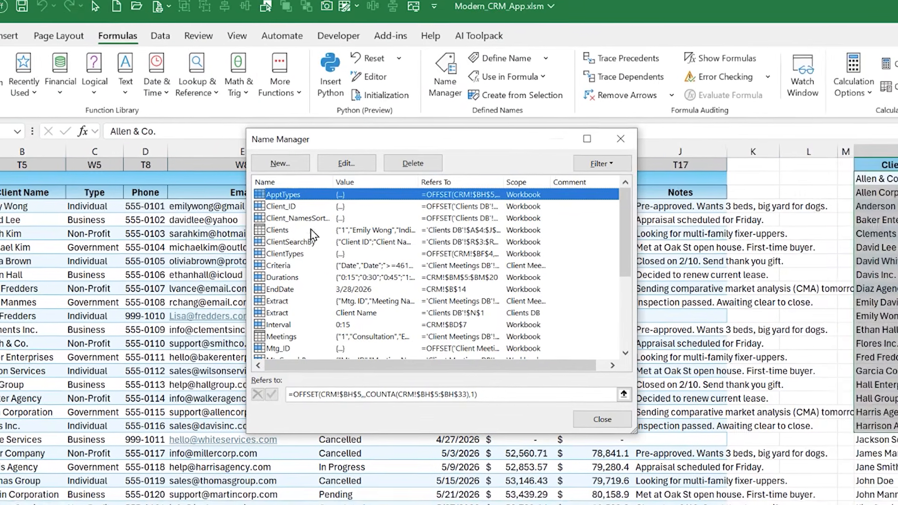
click(391, 217)
click(392, 228)
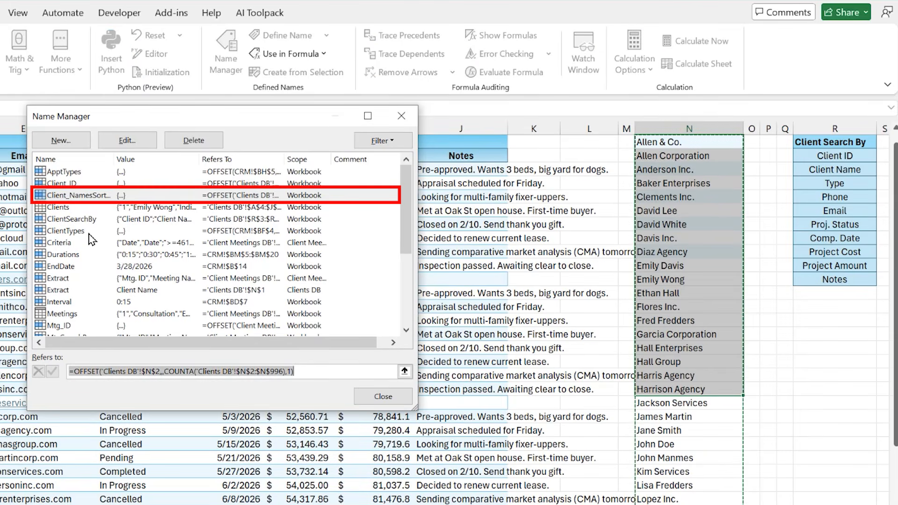
scroll(648, 301, down, 6)
scroll(648, 301, up, 6)
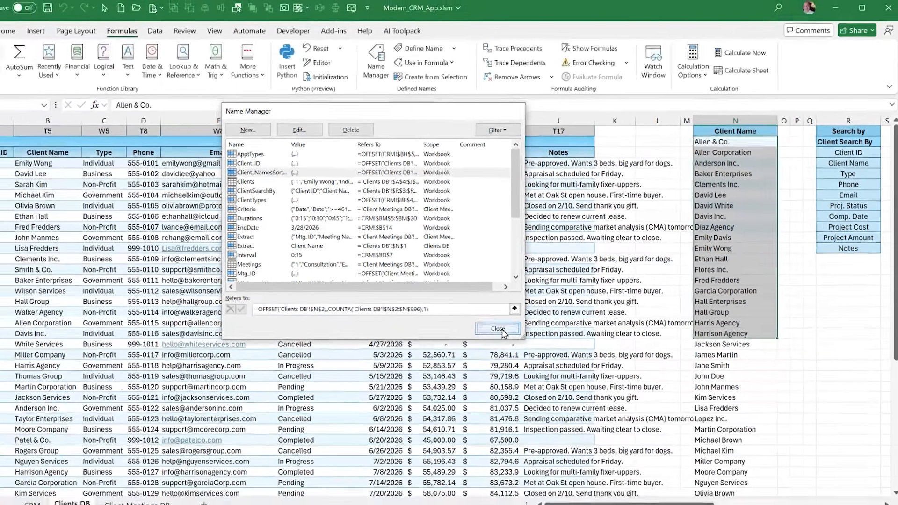
click(438, 371)
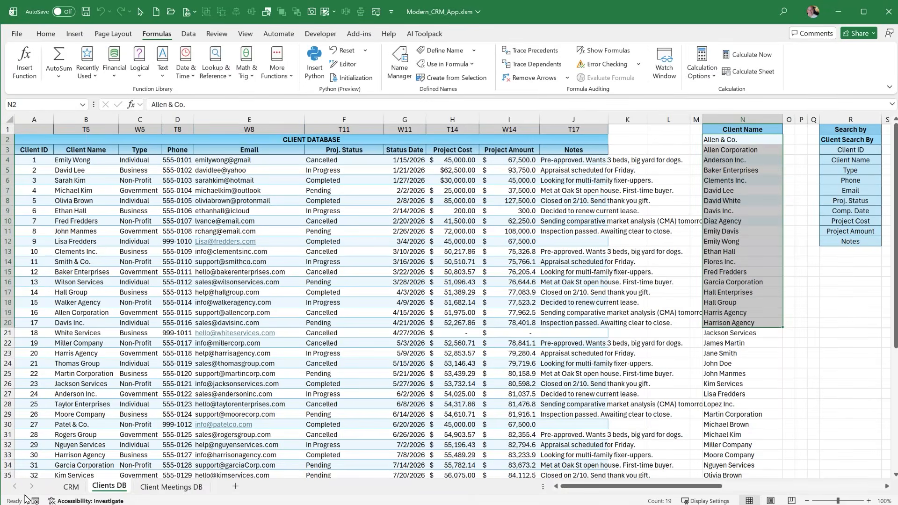
Inspect the data validation source of the Select Client cell AH5 on the CRM sheet, and cancel without changes
click(71, 487)
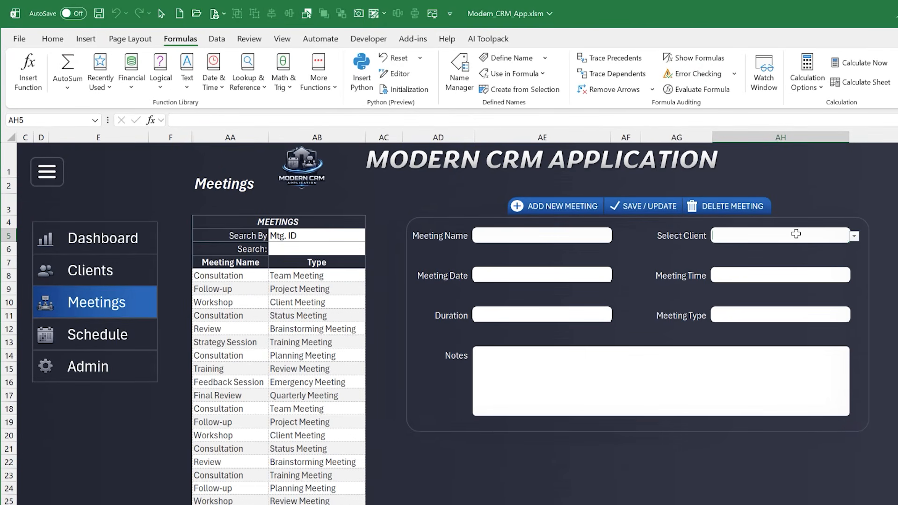
click(217, 38)
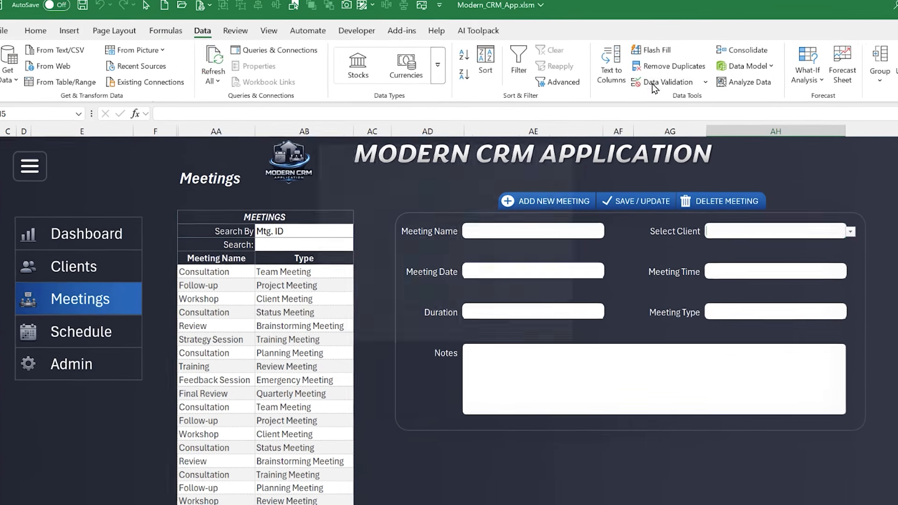
click(654, 84)
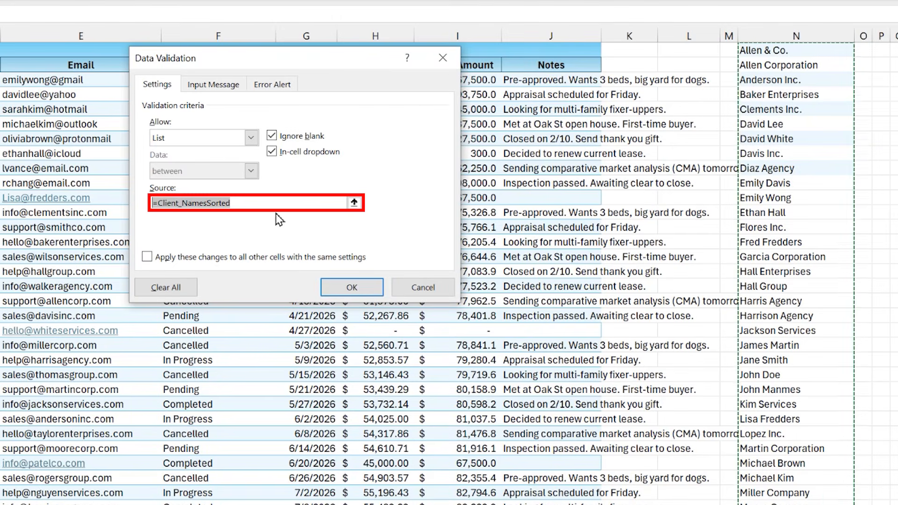
click(421, 290)
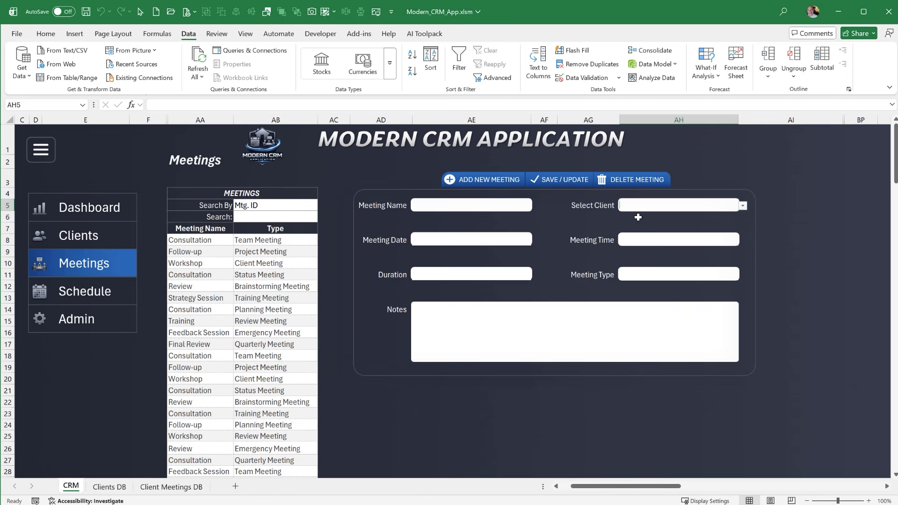
Bring the Criteria, Results and Dashboard Results ranges of the Clients DB sheet into view to examine them
click(120, 488)
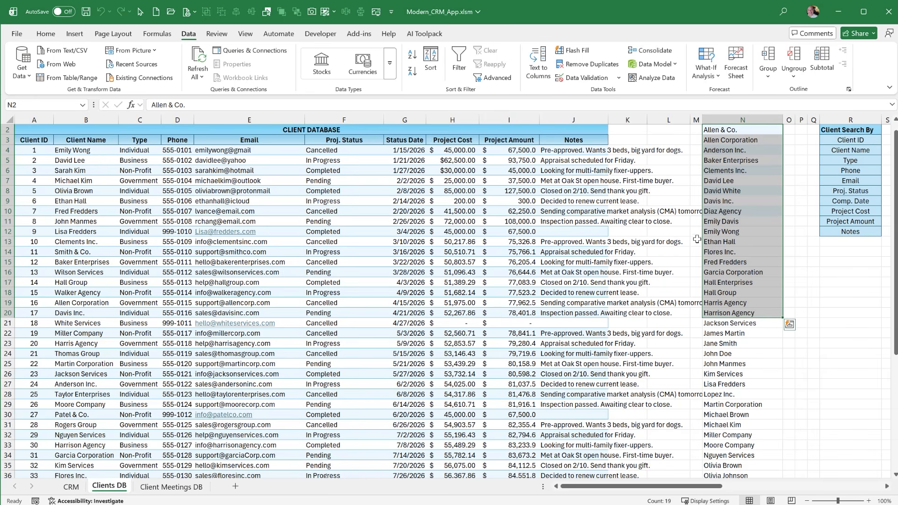
scroll(443, 327, up, 1)
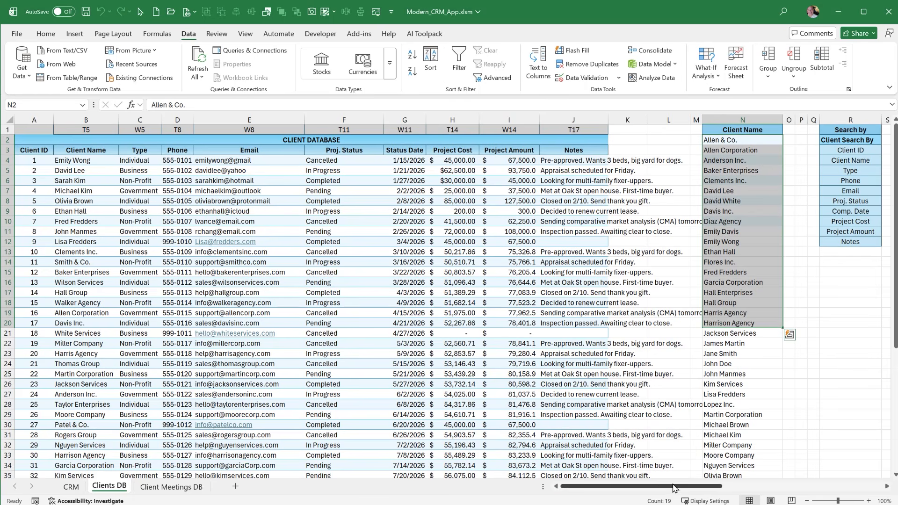
drag(656, 490, 728, 477)
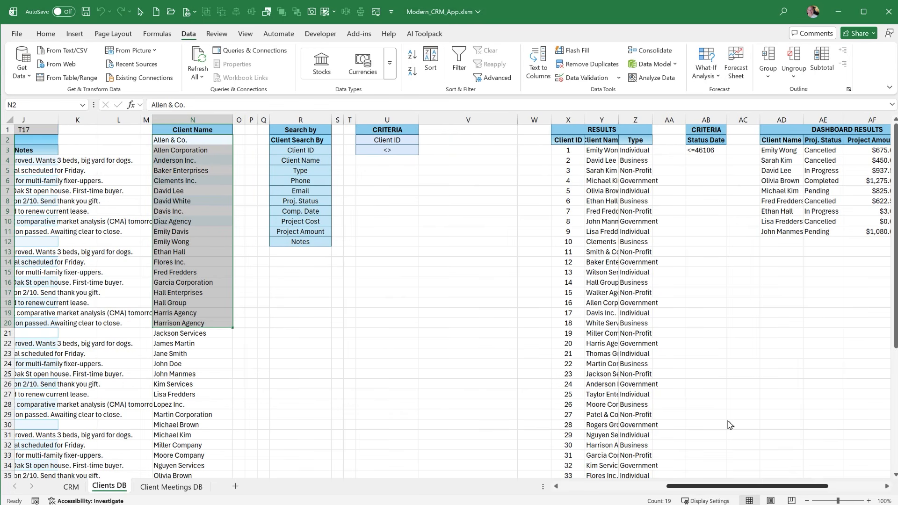
Examine the client search results in X3:Z22 of the Clients DB sheet and their counterpart in the Clients list on the CRM sheet
drag(575, 148, 642, 346)
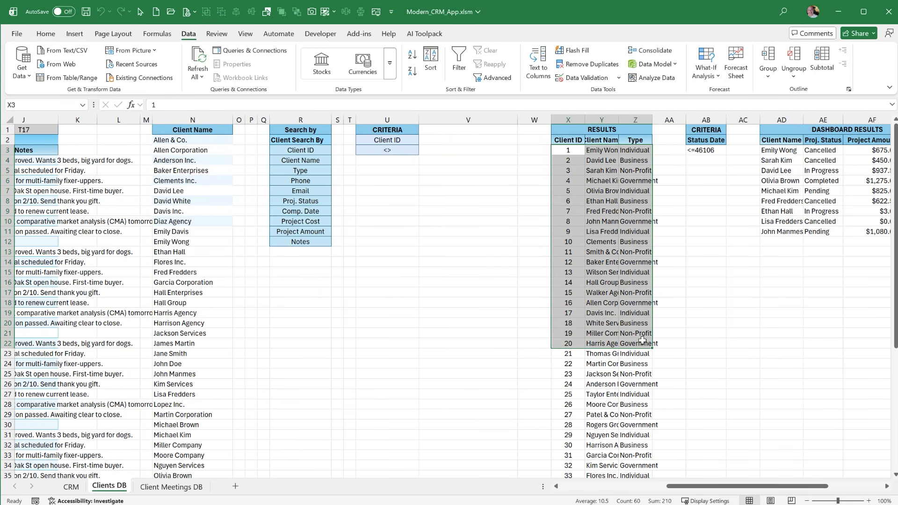
click(72, 487)
click(83, 235)
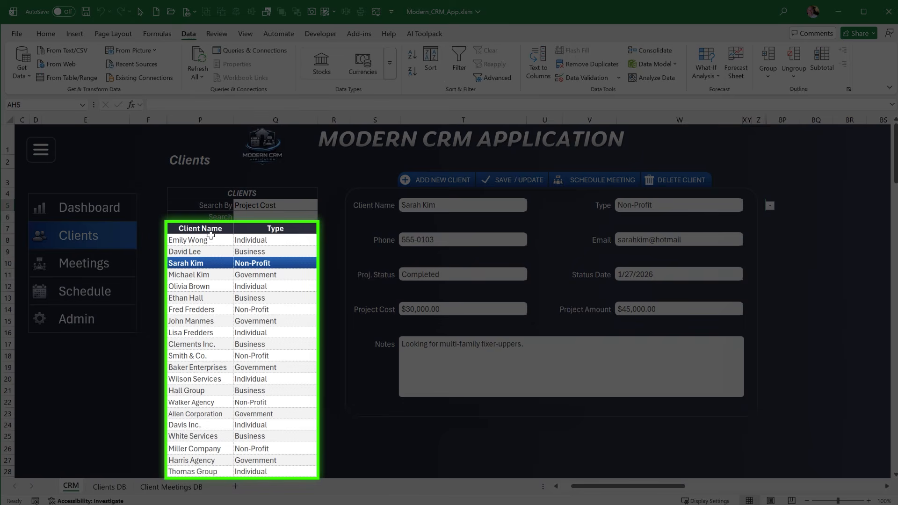
click(241, 242)
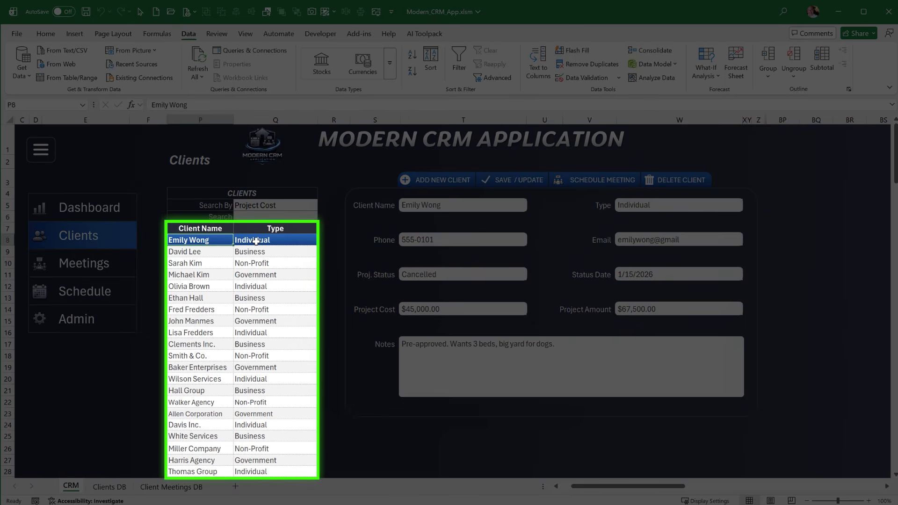
click(256, 241)
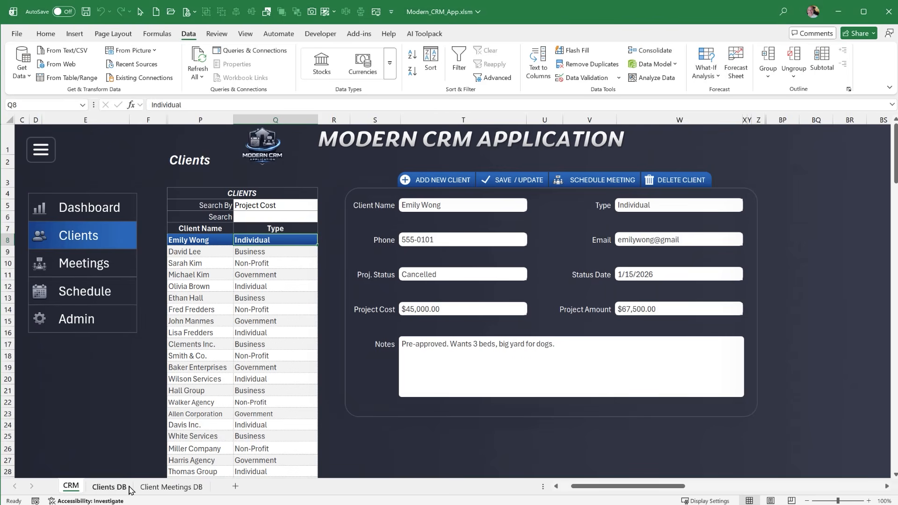
Autofit the Client Name column Y of the Results range on the Clients DB sheet
click(124, 488)
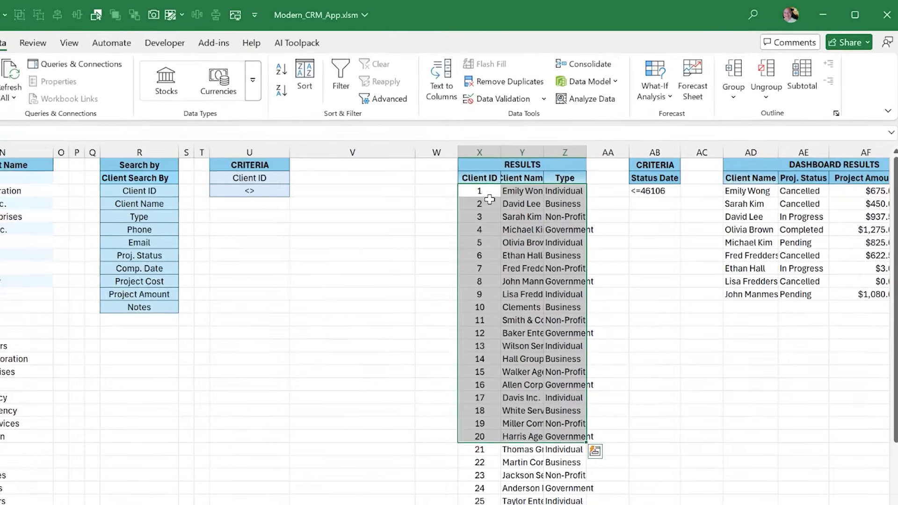
click(575, 156)
click(486, 202)
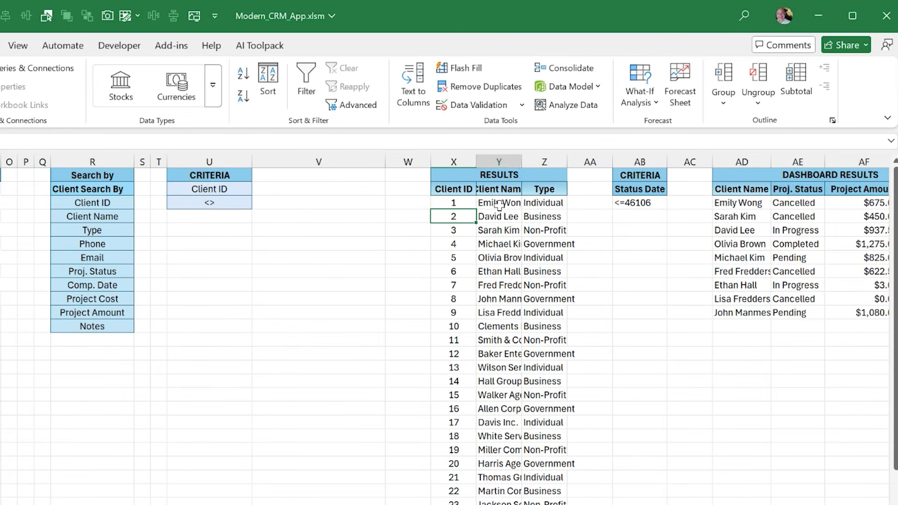
double_click(522, 159)
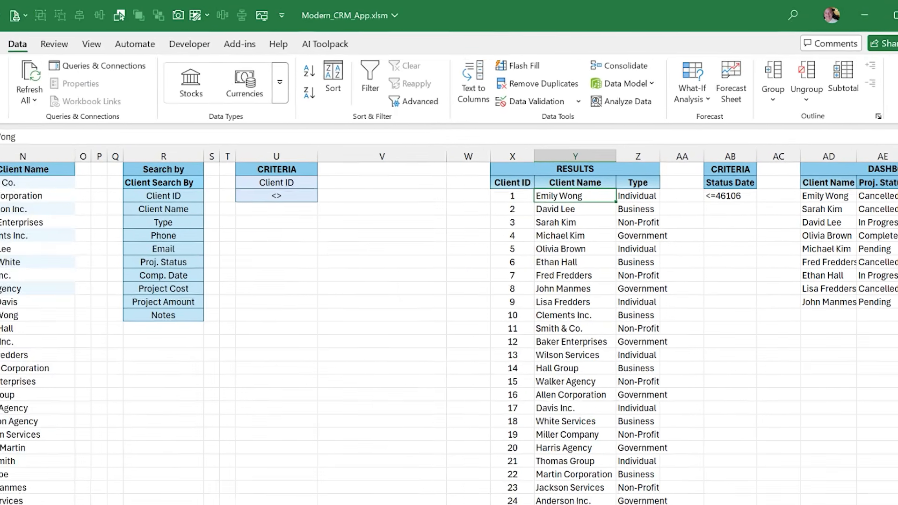
Widen the narrow column O beside the client list on the CRM sheet to expose the client IDs
click(63, 488)
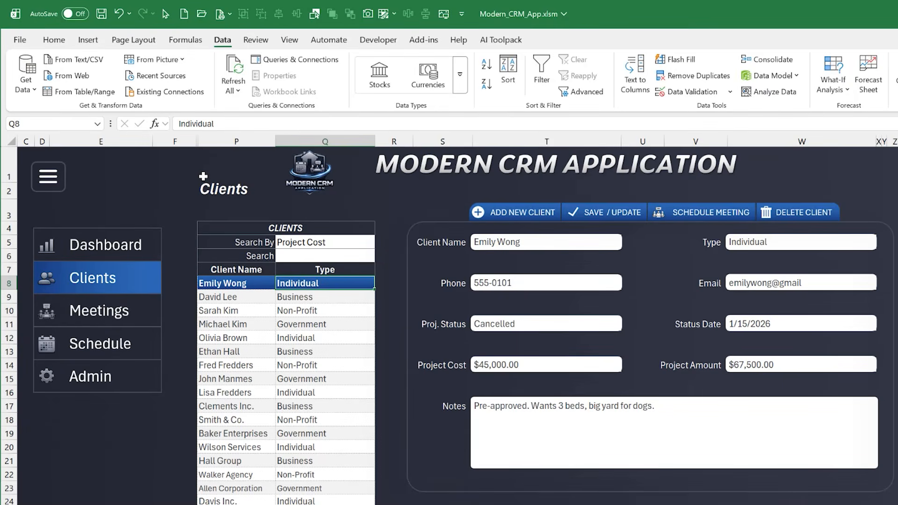
drag(199, 142, 217, 141)
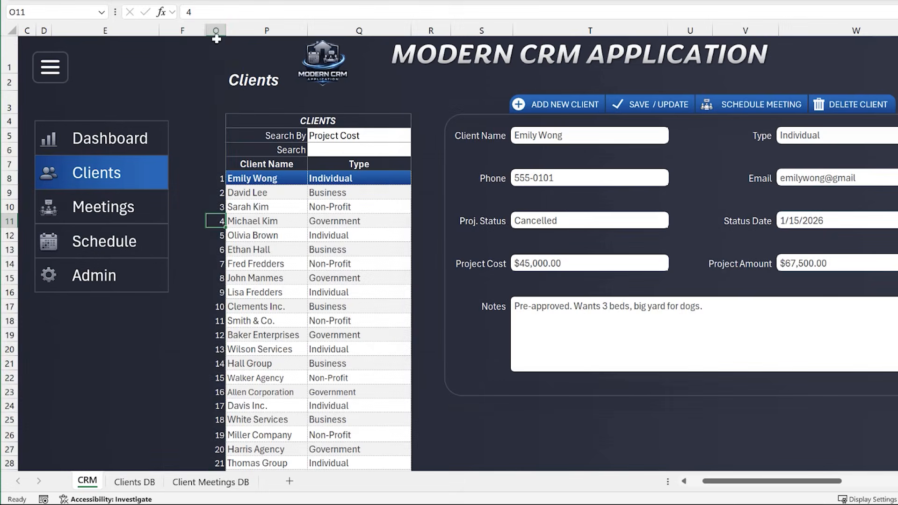
Hide the client IDs in column O with the custom number format ";" and narrow the column to a sliver
click(217, 30)
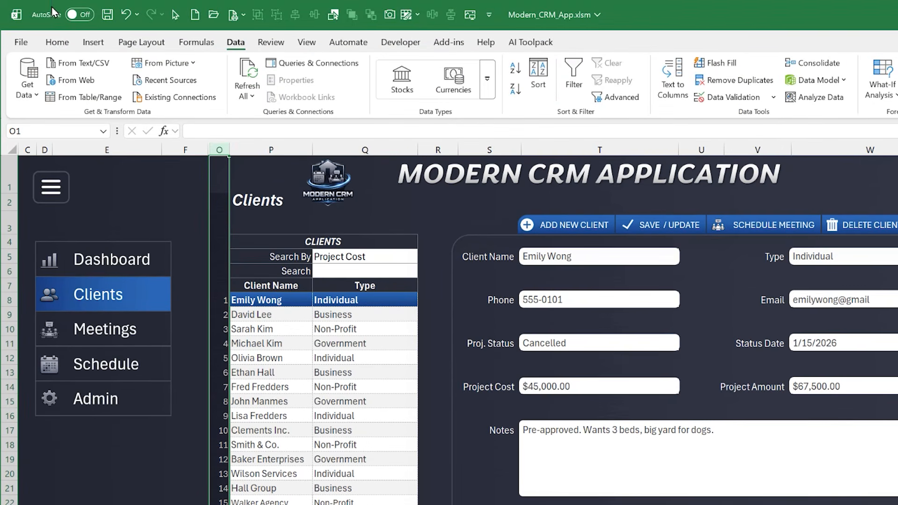
click(57, 43)
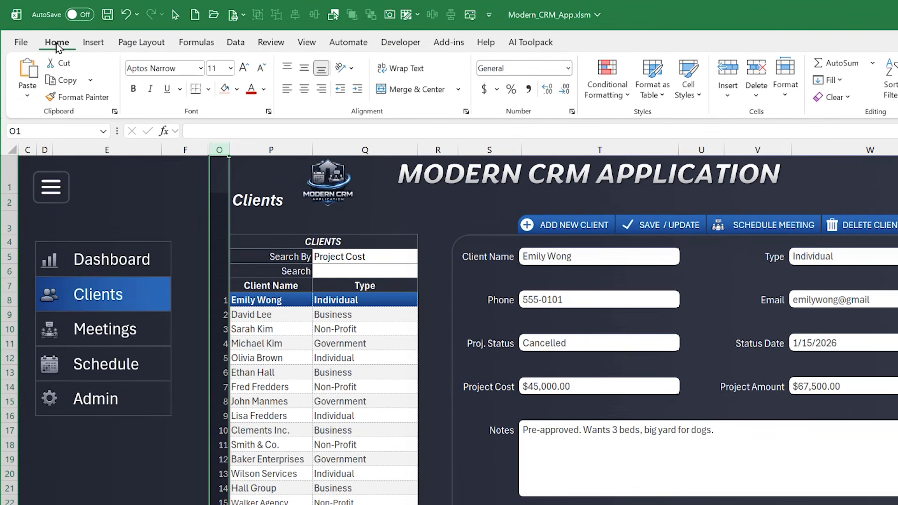
click(569, 68)
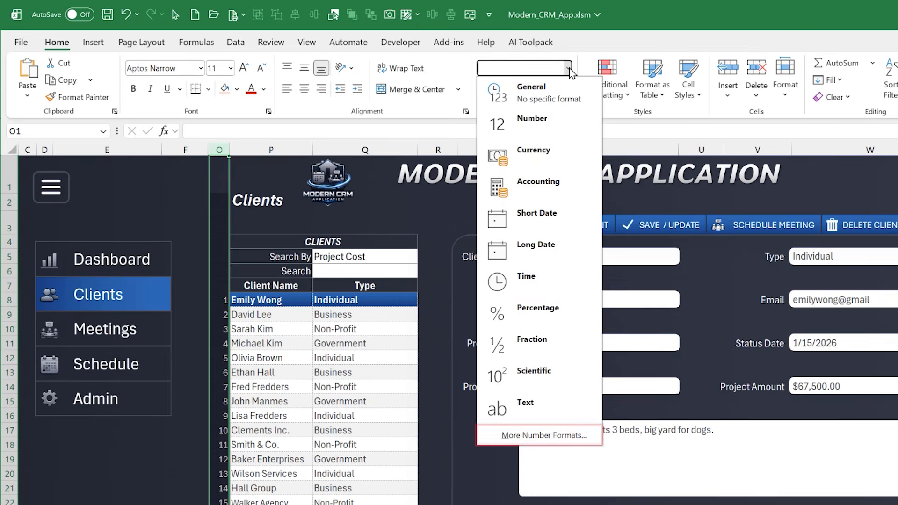
click(545, 434)
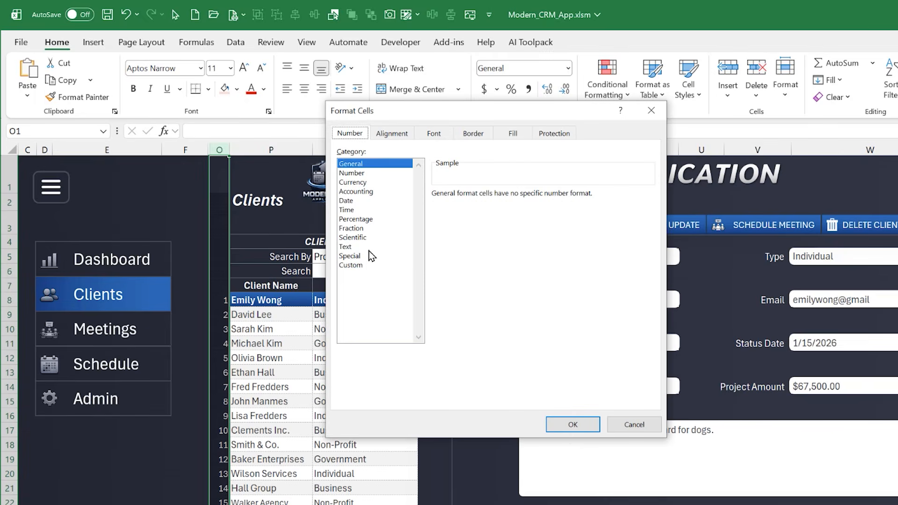
click(369, 256)
click(353, 265)
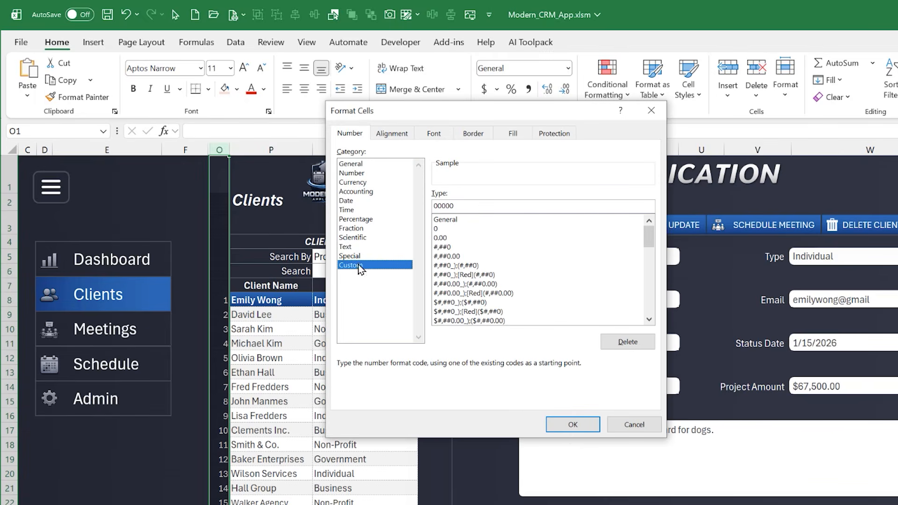
drag(477, 206, 367, 201)
text(;)
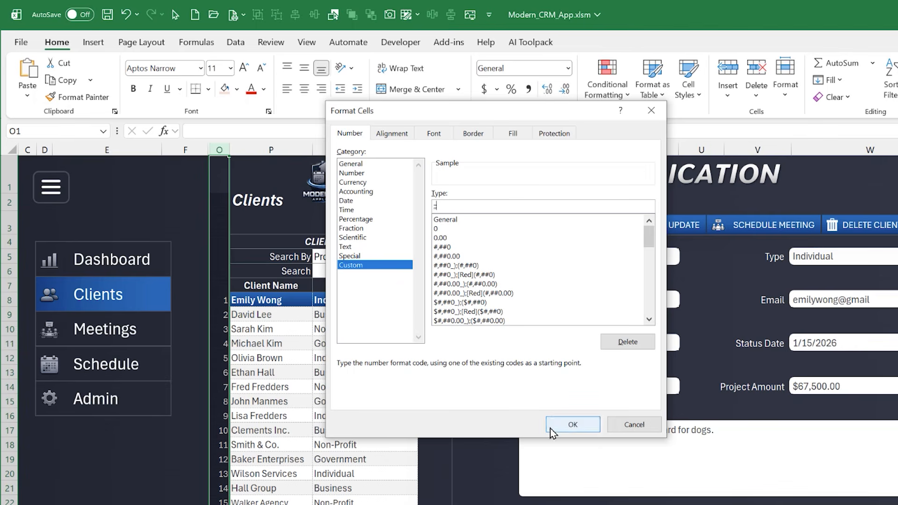
click(572, 424)
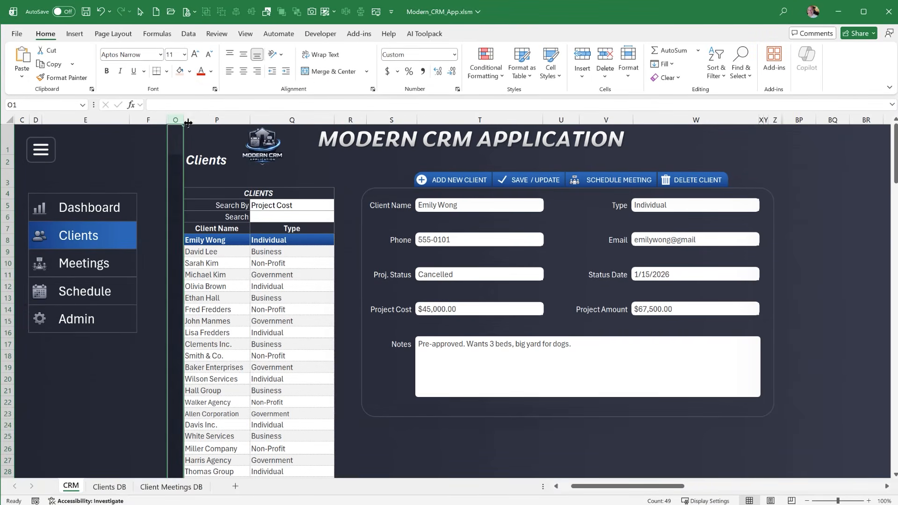
drag(185, 121, 172, 120)
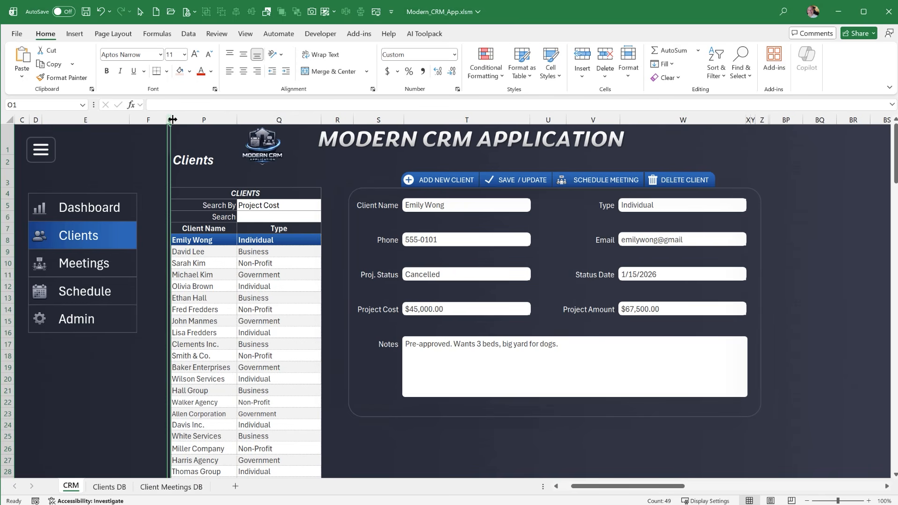
Select several clients in rows 9 to 12 of the Clients list to examine their details, ending with the client in row 12
click(221, 263)
click(217, 276)
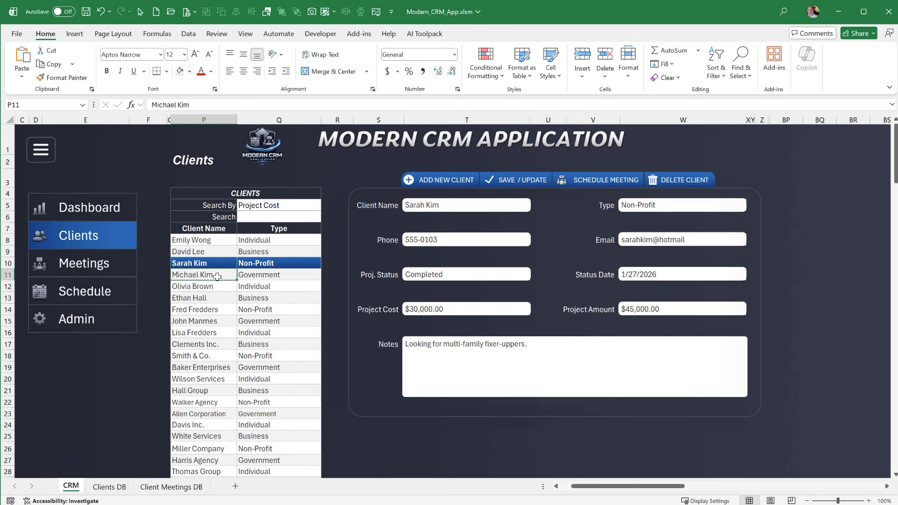
click(214, 262)
click(212, 250)
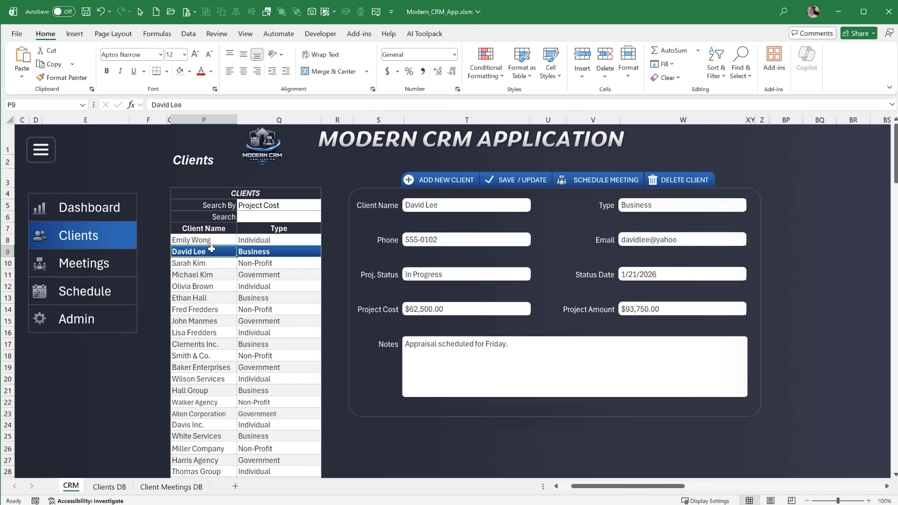
click(228, 283)
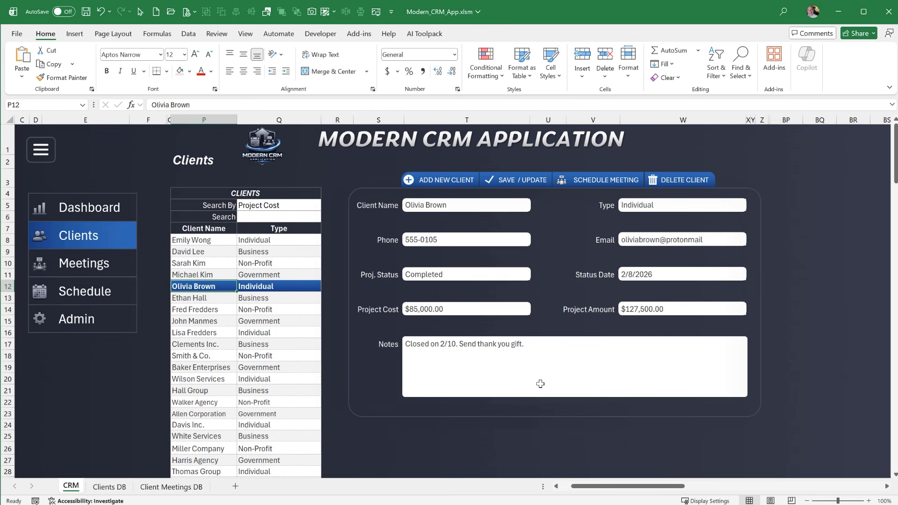
Bring helper columns A and B of the CRM sheet into view and inspect the Client ID, Client Row and Next Client cells B2:B4
drag(644, 492, 598, 475)
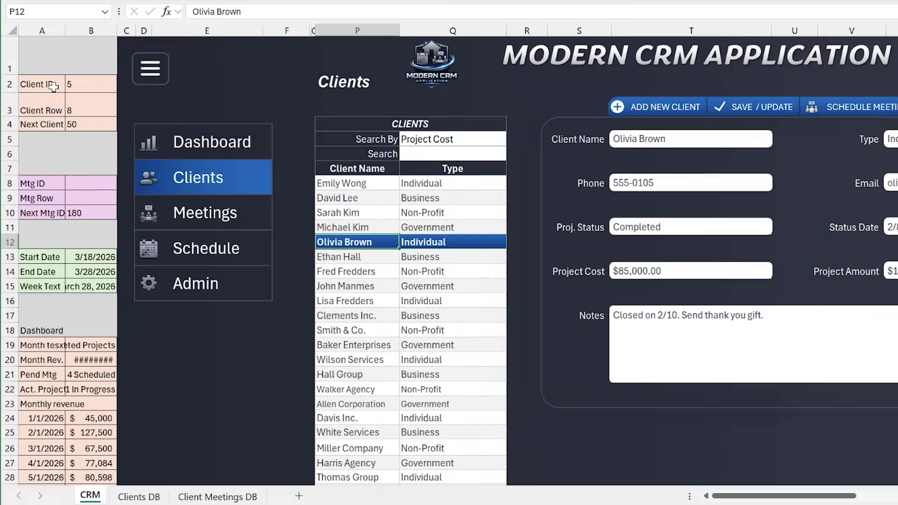
click(41, 84)
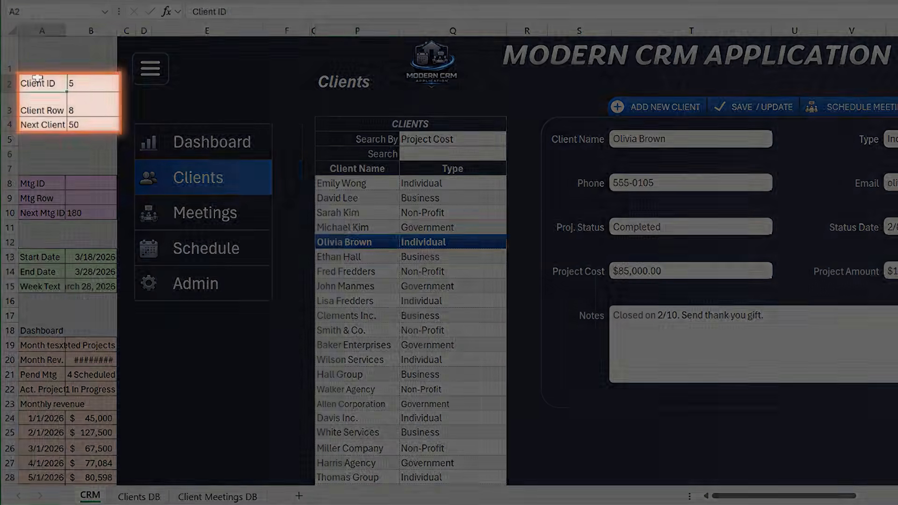
click(122, 63)
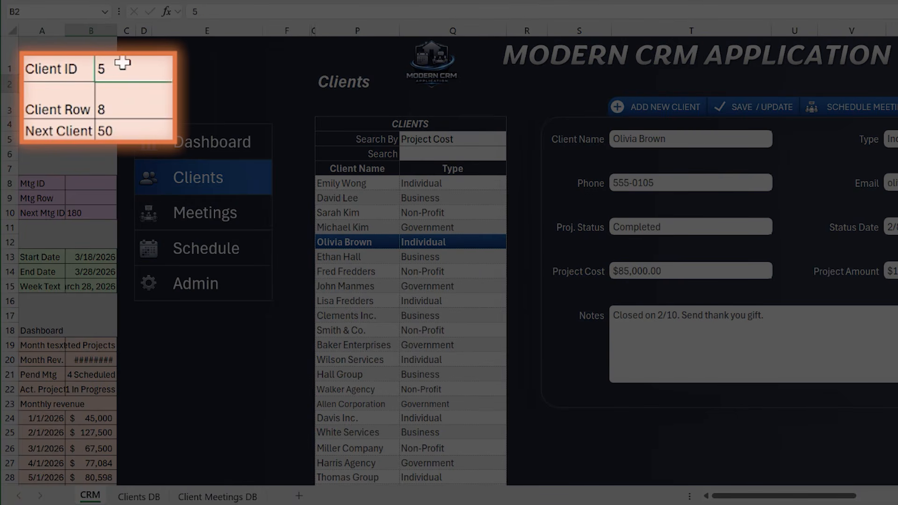
click(130, 97)
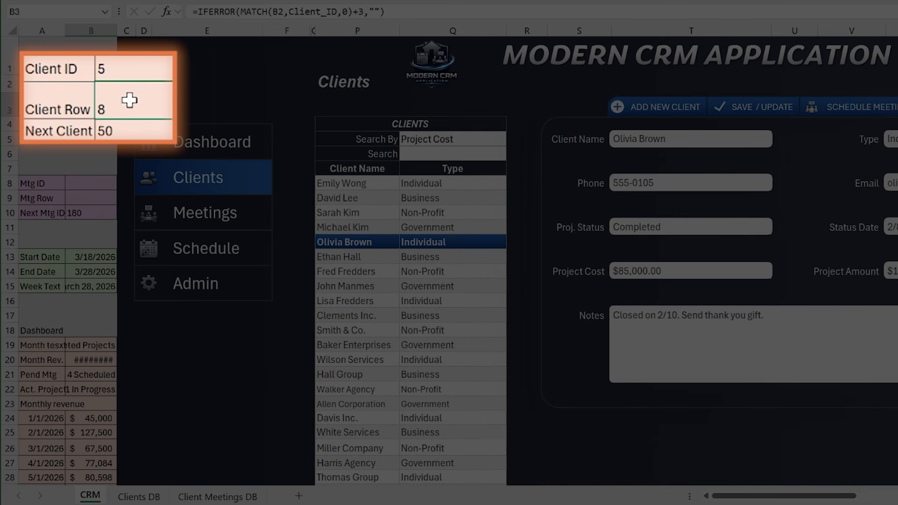
click(126, 126)
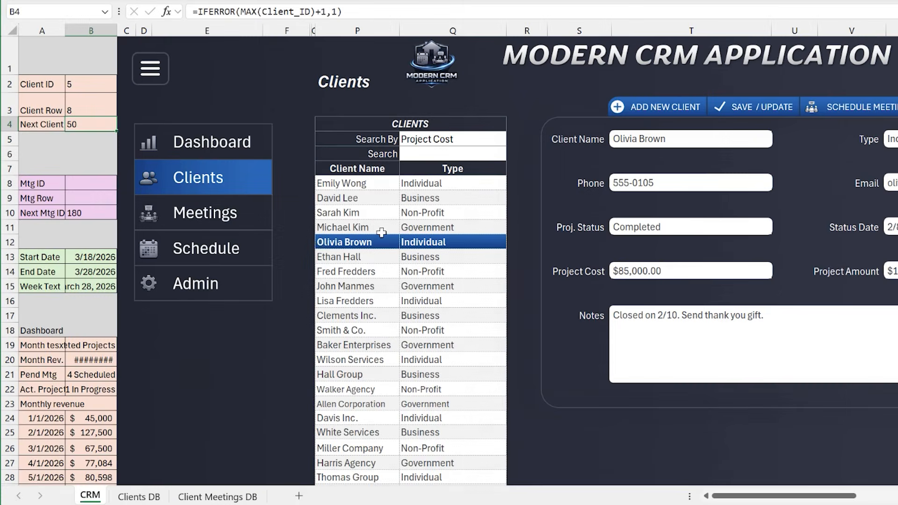
Select various clients in the Clients list to examine how Client ID and Client Row respond, ending with the client in row 9
click(363, 227)
click(359, 213)
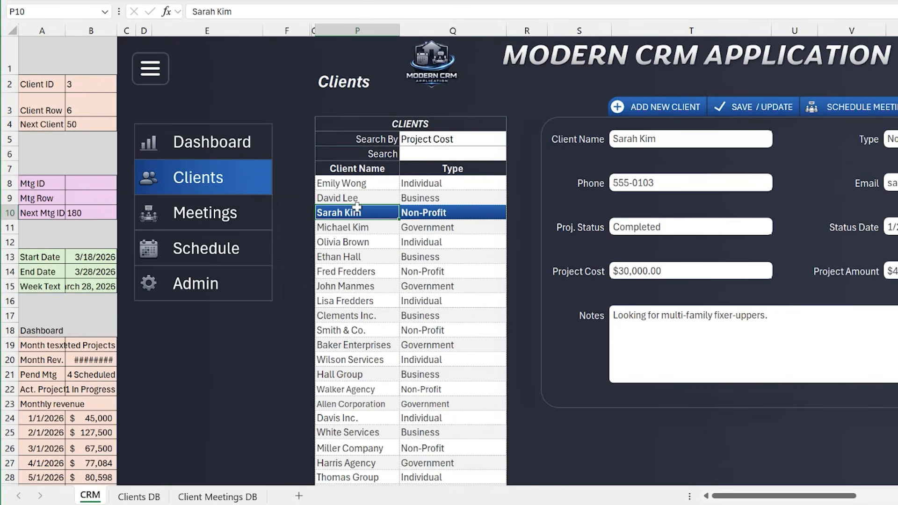
click(357, 198)
click(360, 238)
click(362, 255)
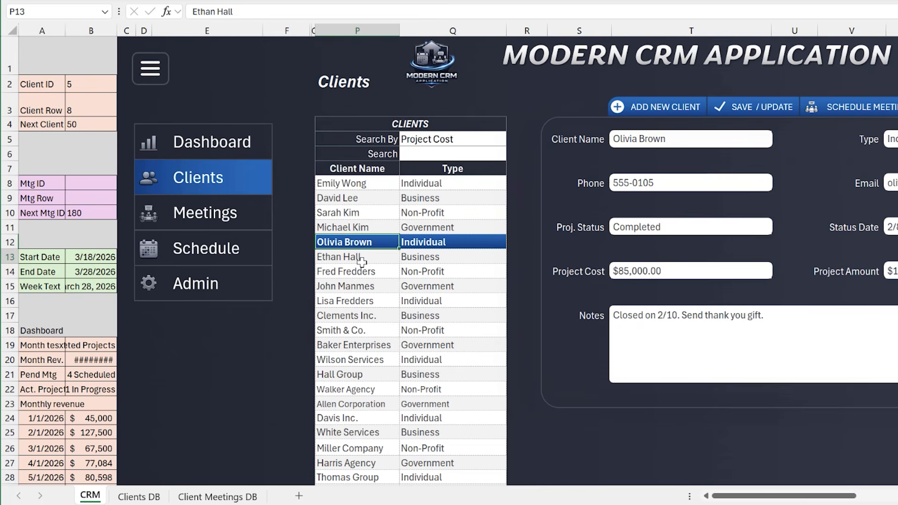
click(359, 287)
click(351, 256)
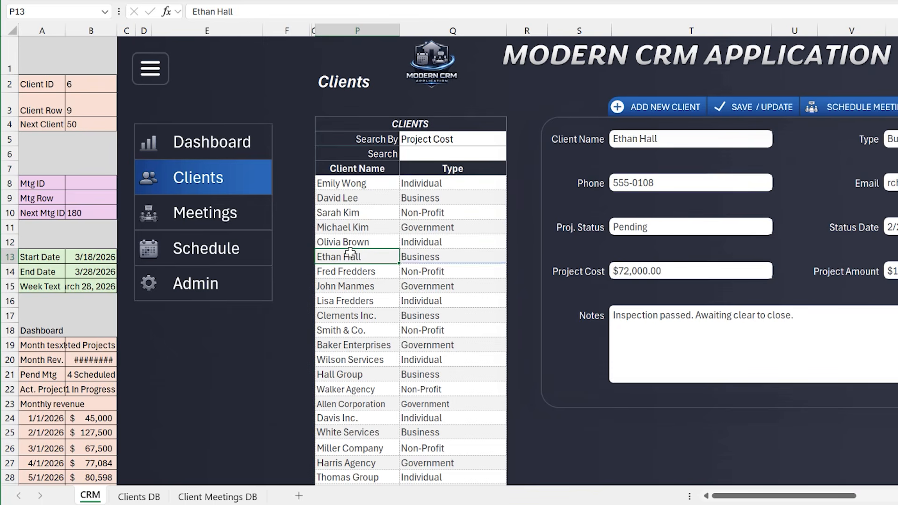
click(351, 200)
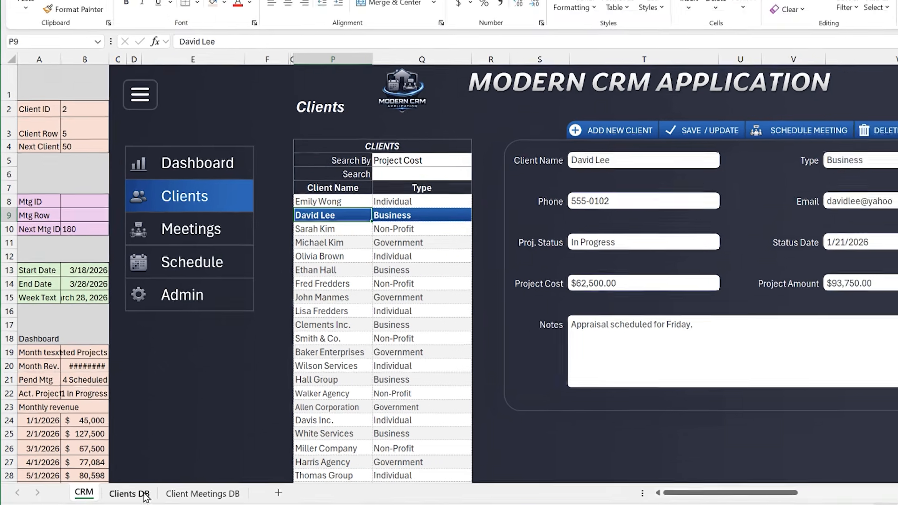
Locate the record with Client ID 2 in row 5 of the client database on the Clients DB sheet
click(139, 496)
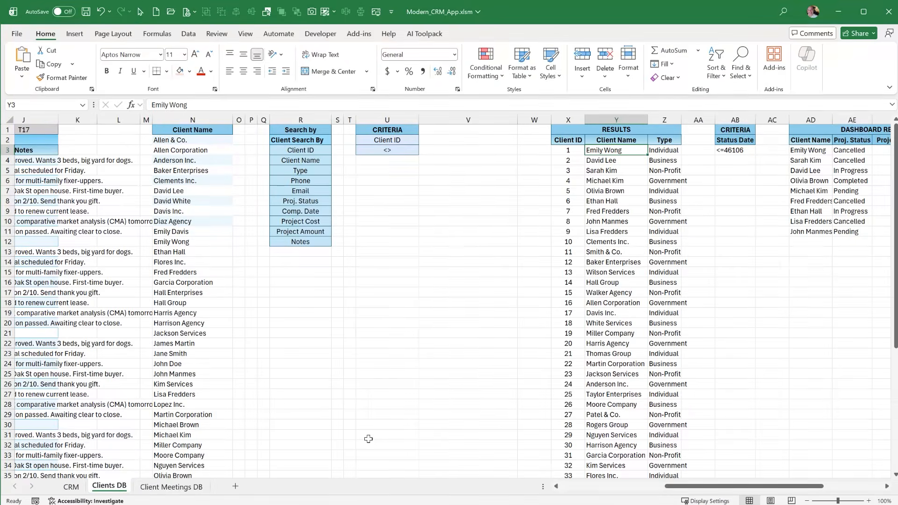
drag(716, 490, 512, 496)
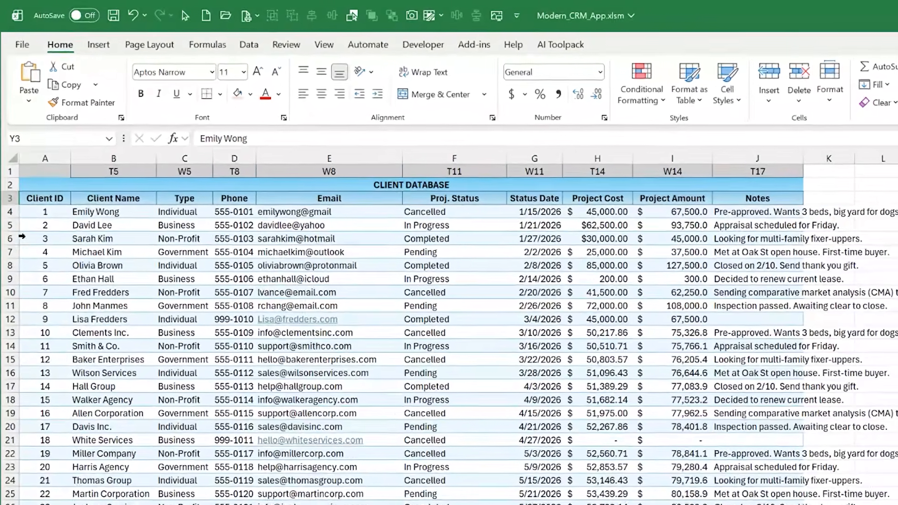
click(21, 199)
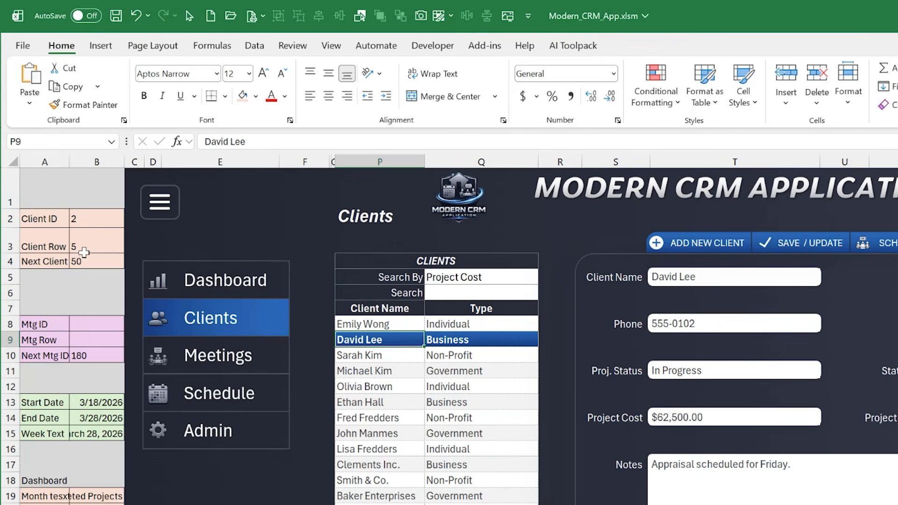
Inspect the Next Client formula in CRM cell B4, and select the Client IDs on the Clients DB sheet from A16 down to the last record
click(88, 261)
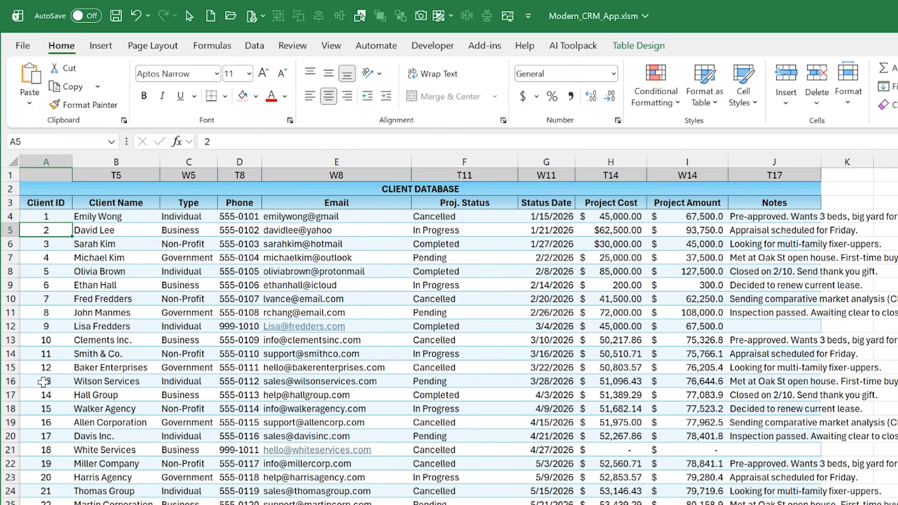
click(45, 382)
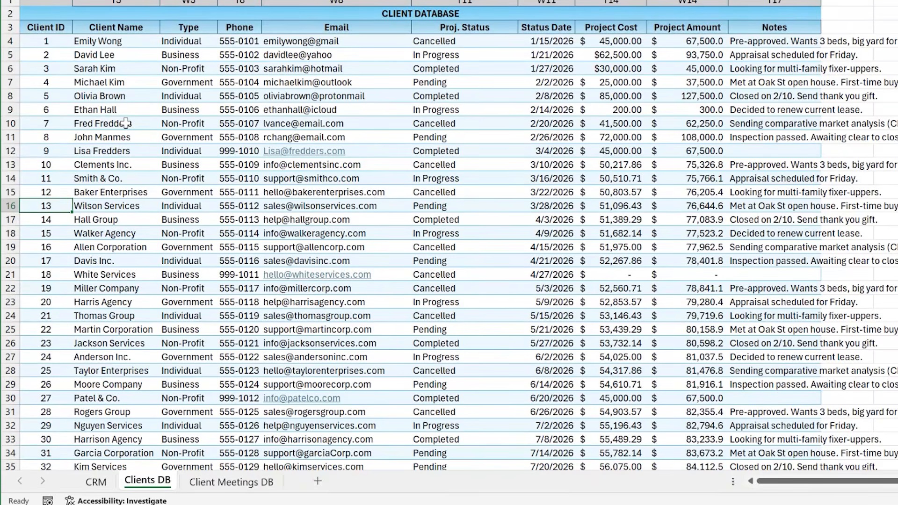
key(ctrl+shift+Down)
scroll(126, 122, down, 1)
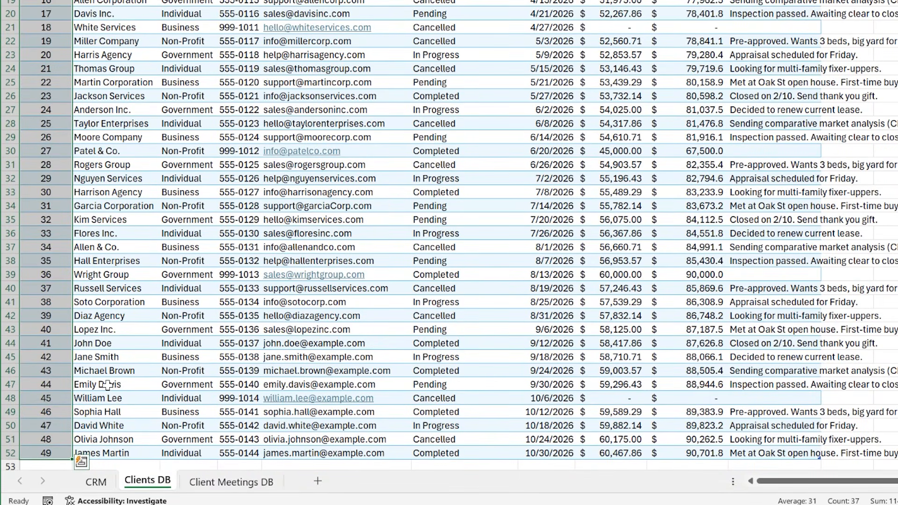
Check the last Client ID at the end of the client database, and return to the top of the sheet
scroll(104, 349, down, 1)
click(44, 411)
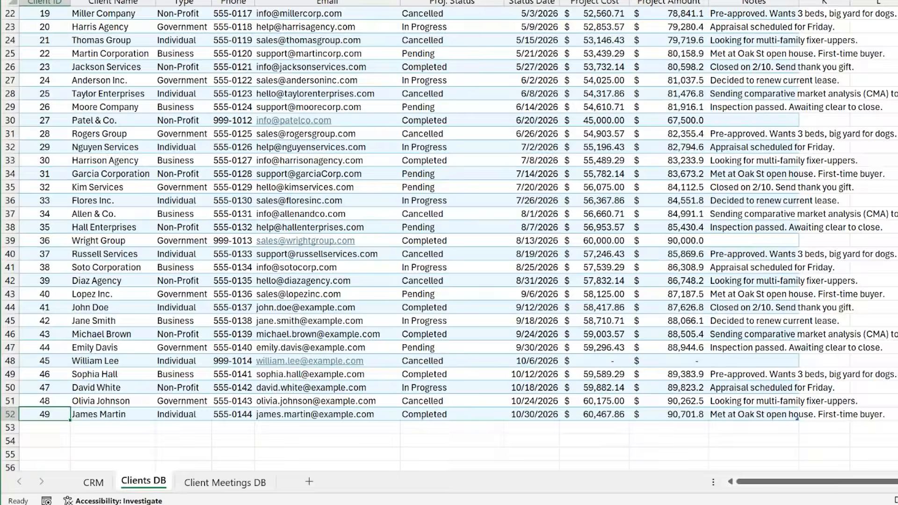
drag(895, 393, 896, 273)
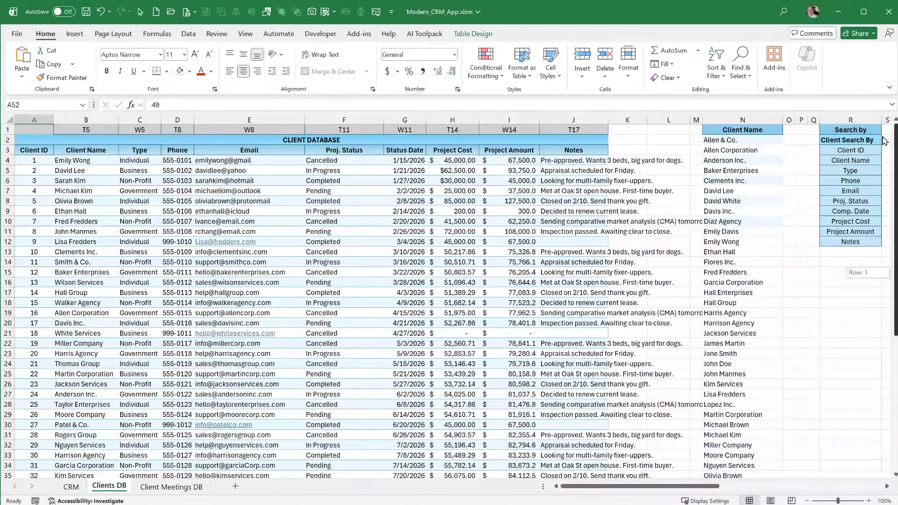
Review helper cells A2:B4 on the CRM sheet and inspect the Client Row formula in B3
click(71, 487)
drag(27, 162, 57, 189)
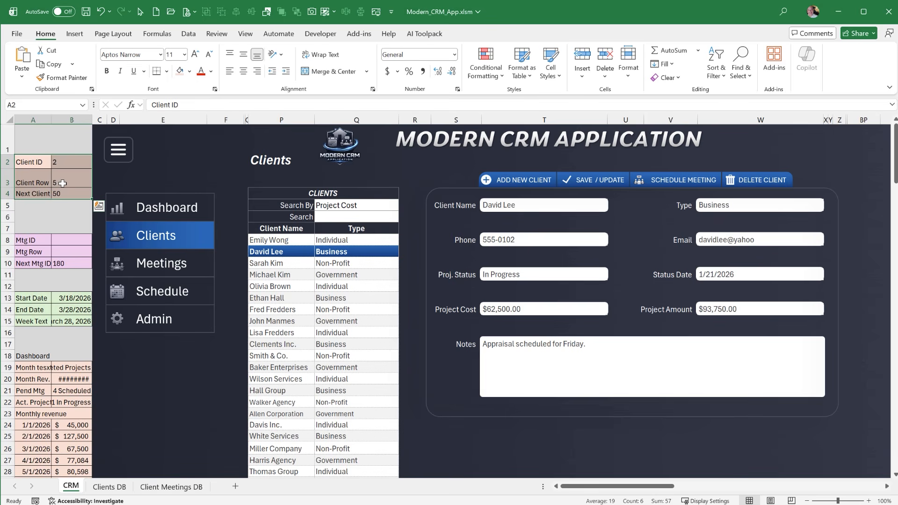
click(67, 178)
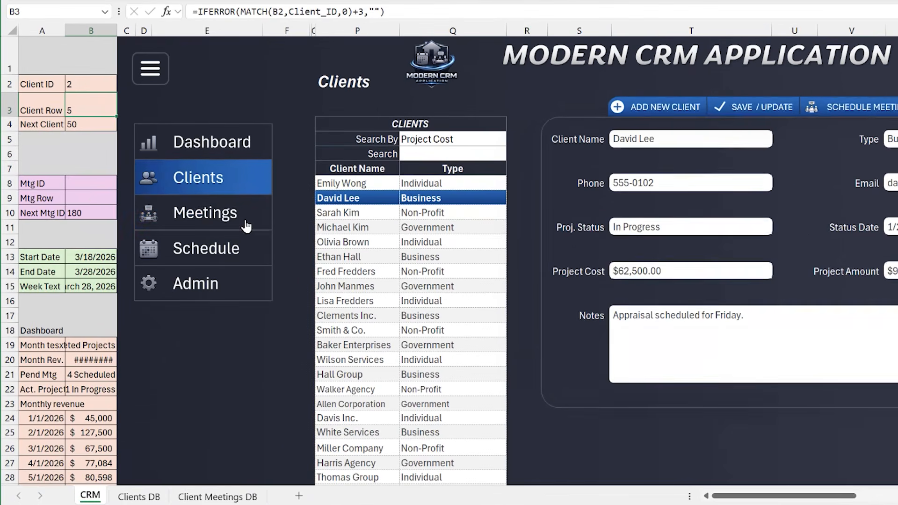
Show the Meetings section and load the Review meeting in row 12 of the meetings list
click(200, 265)
click(335, 197)
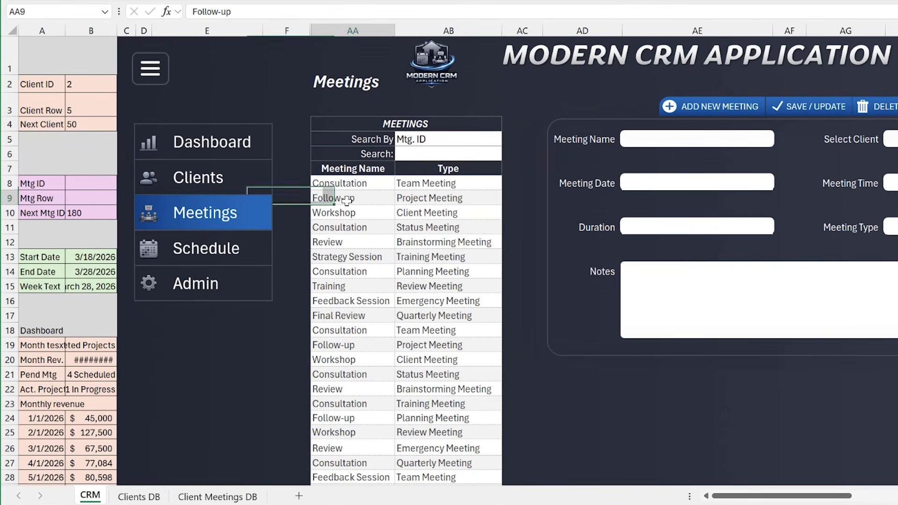
click(352, 275)
click(349, 241)
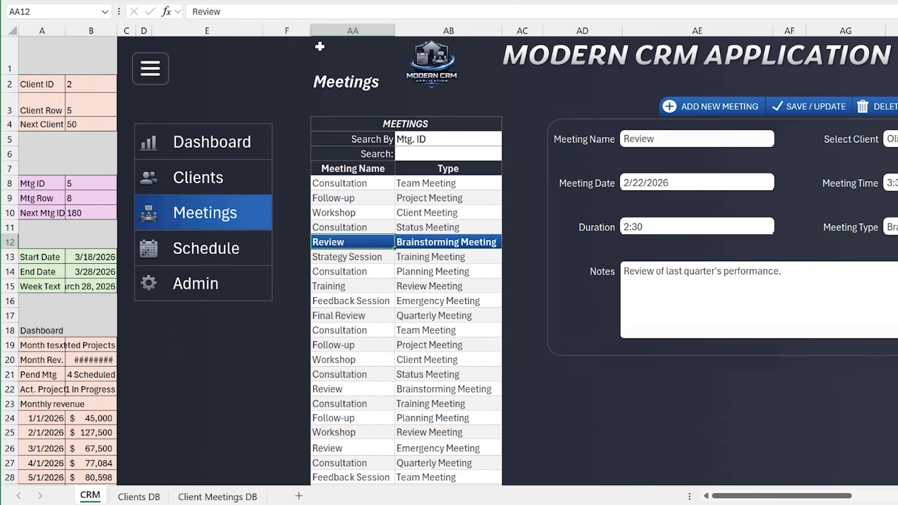
Widen column Z beside the meetings list and reveal its meeting IDs with the General number format and a white font
drag(312, 33, 331, 34)
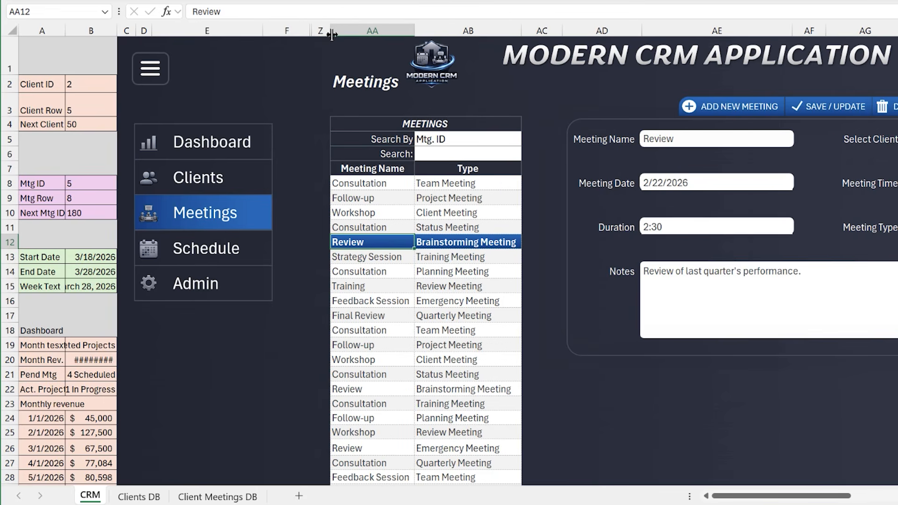
click(319, 184)
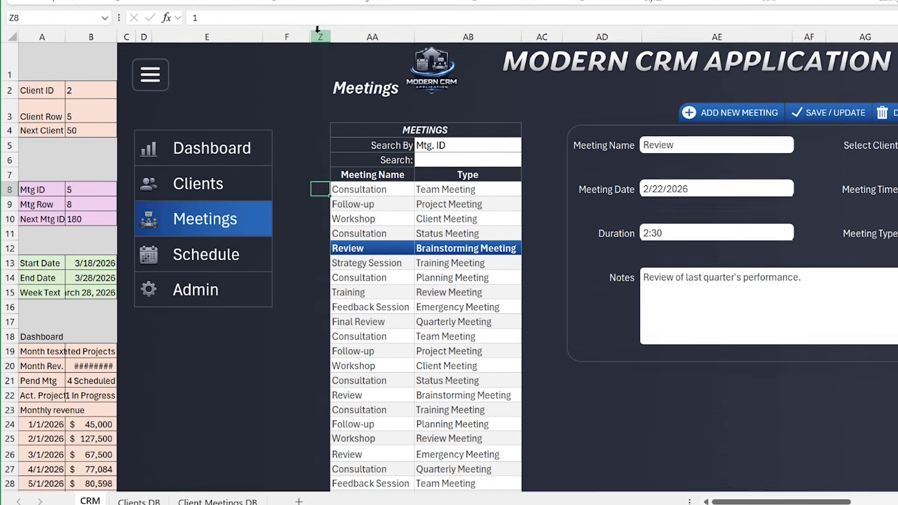
click(319, 31)
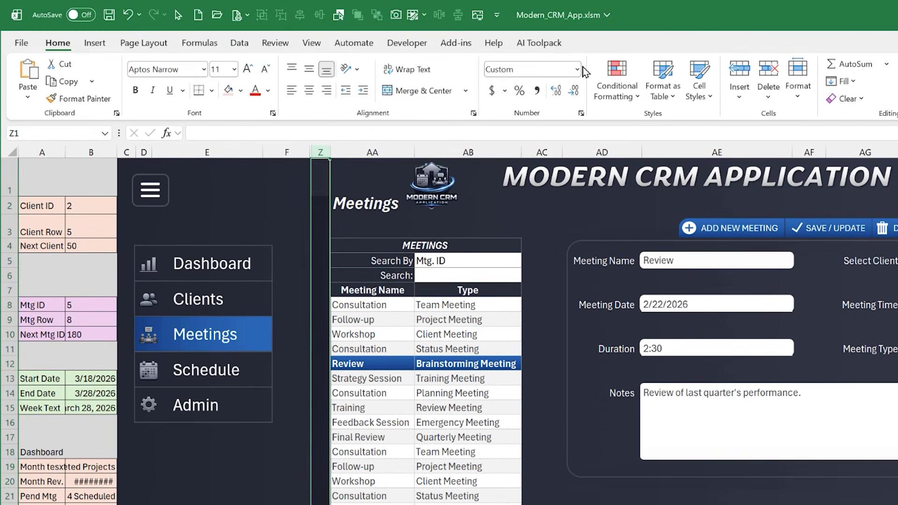
click(578, 69)
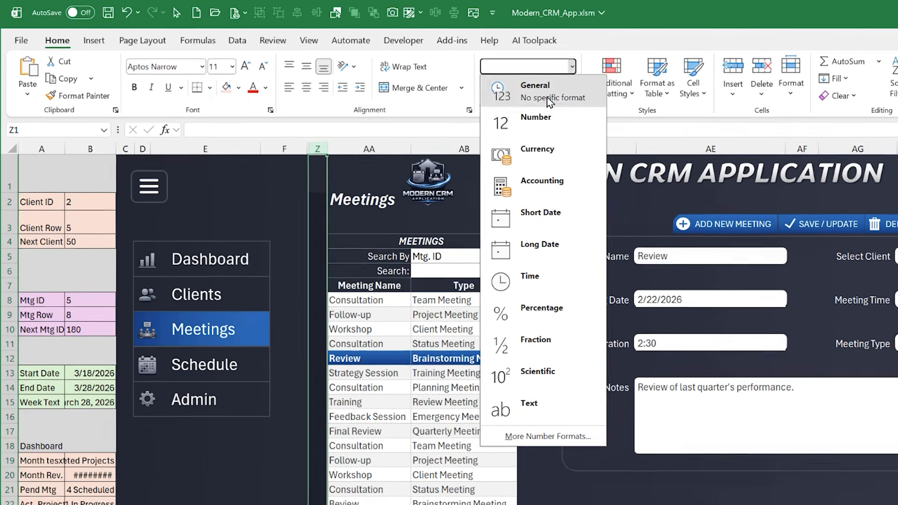
click(539, 88)
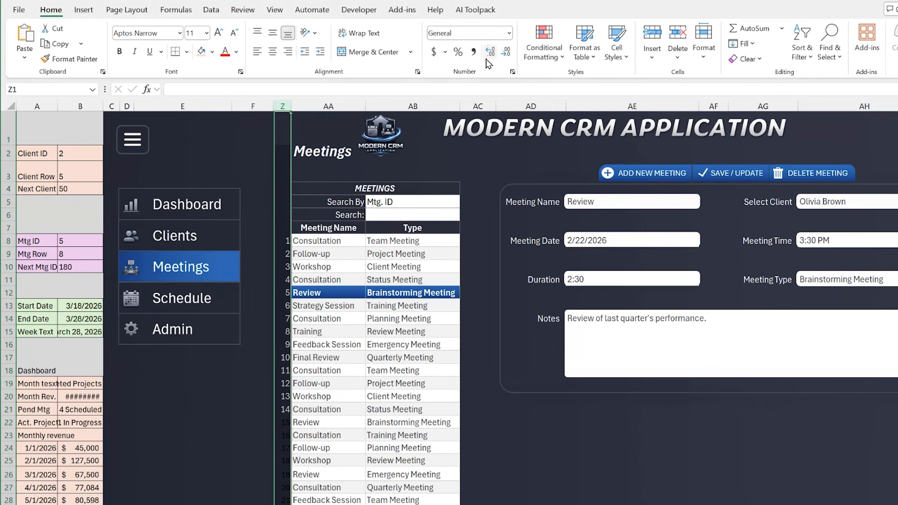
click(237, 53)
click(230, 129)
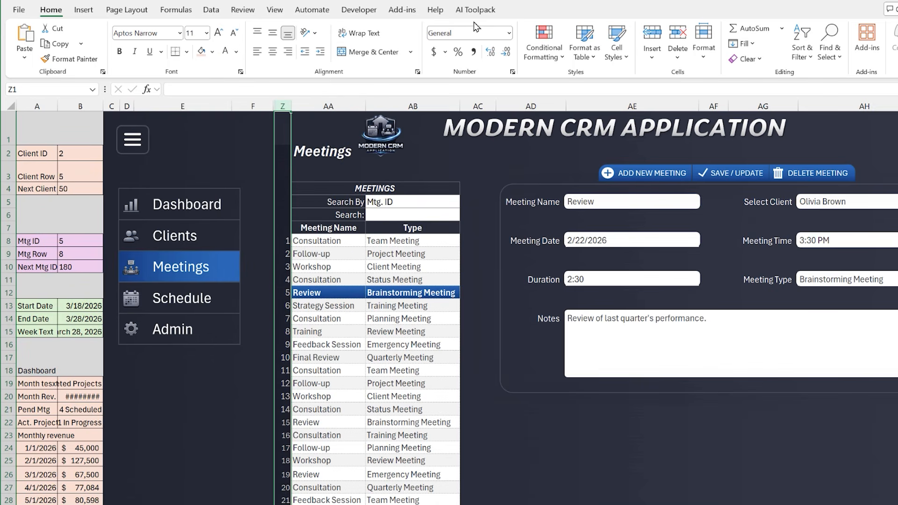
Hide the meeting IDs in column Z with the custom number format ;; and narrow the column
click(511, 37)
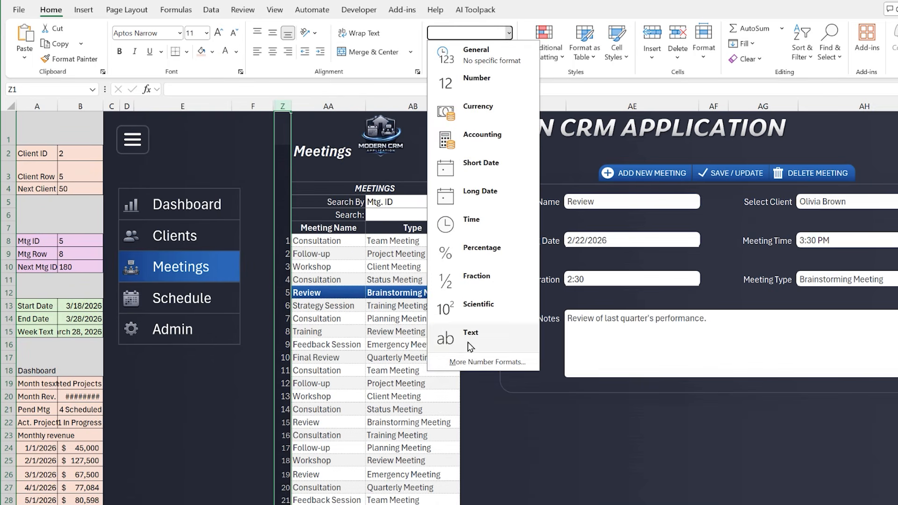
click(463, 364)
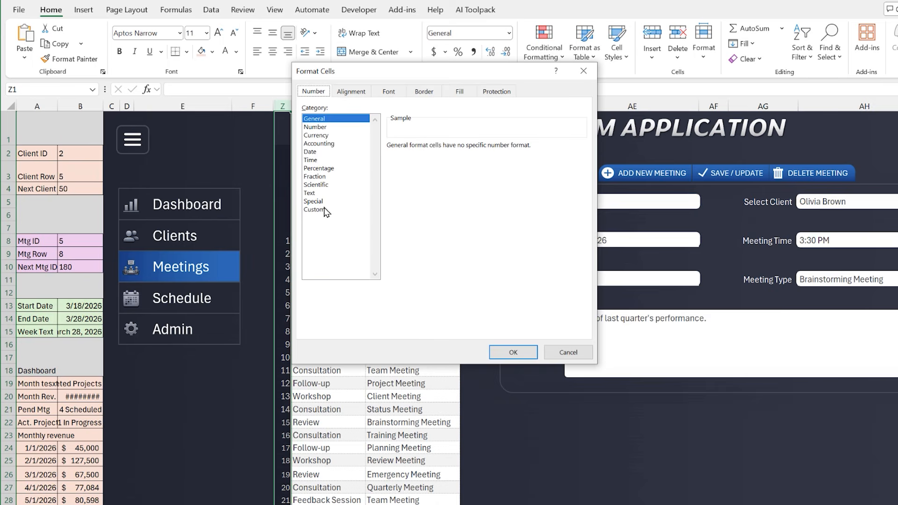
click(327, 210)
click(416, 156)
text(;;)
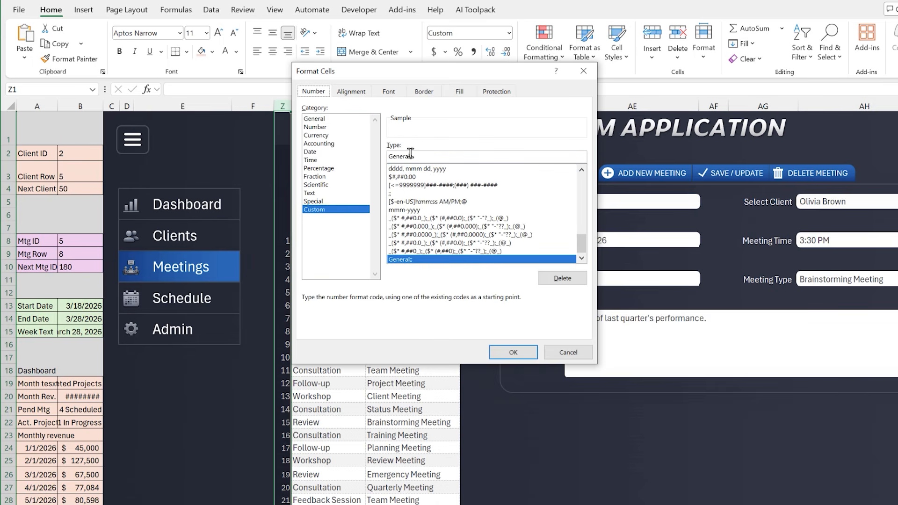
key(BackSpace)
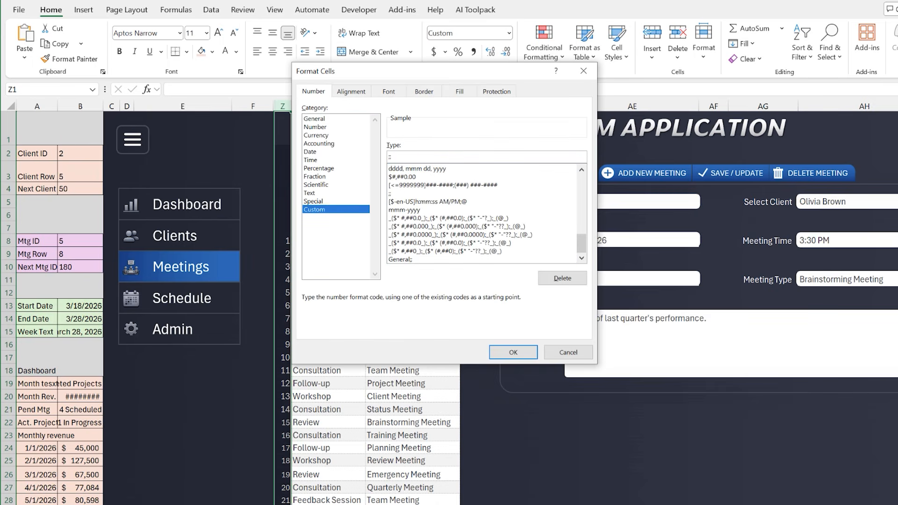
click(510, 352)
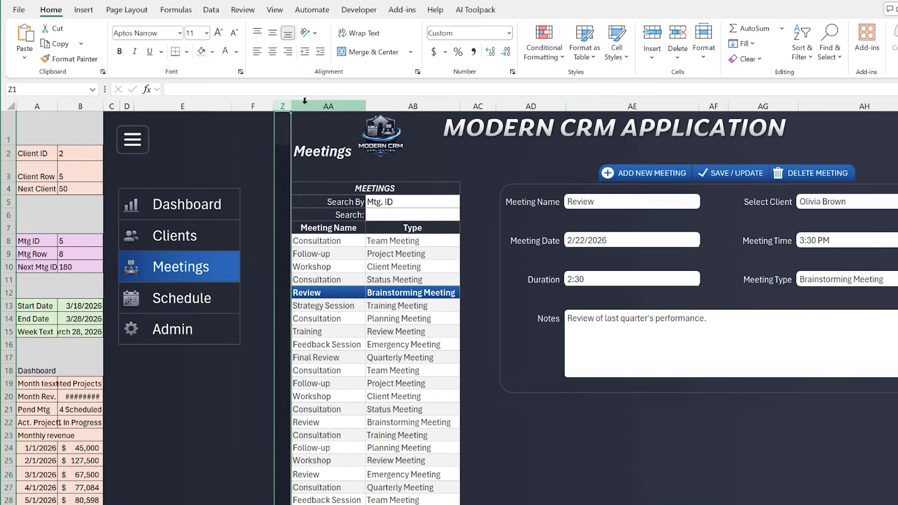
drag(290, 107, 280, 107)
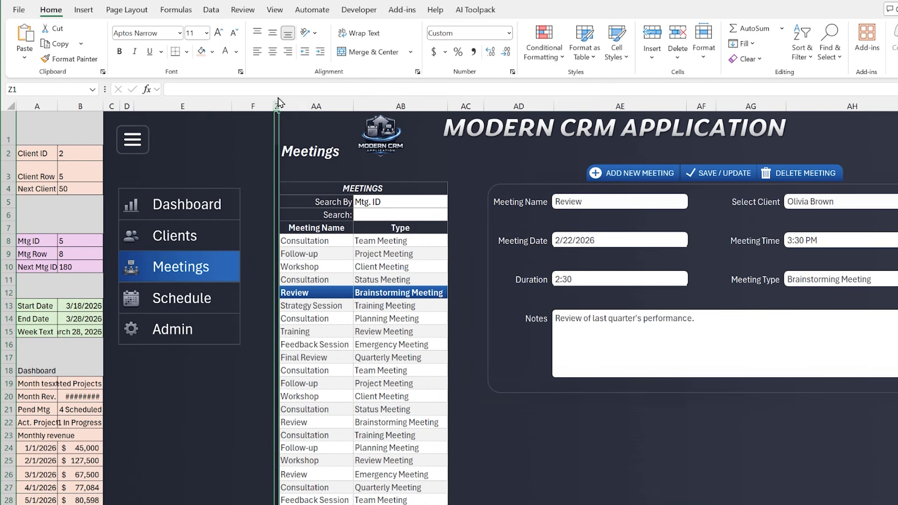
Inspect the Next Mtg ID formula in B10, and check the last meeting ID on the Client Meetings DB sheet
click(73, 263)
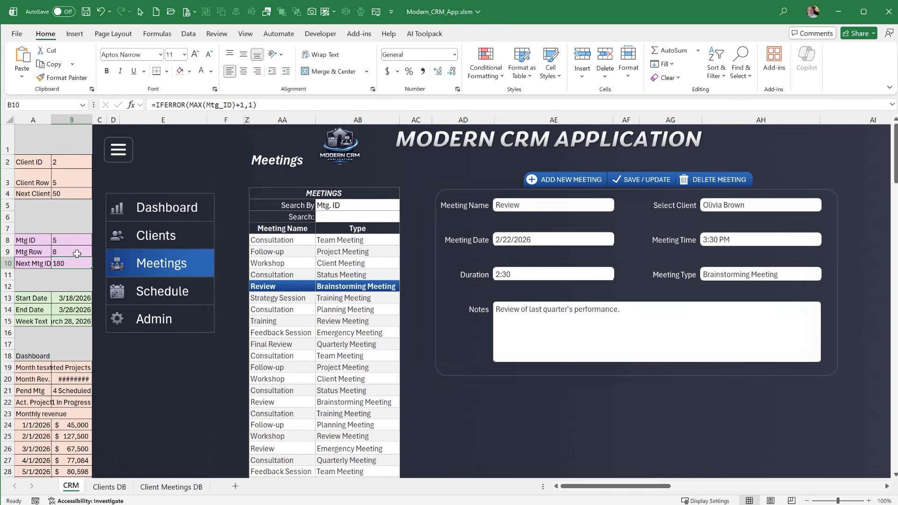
click(171, 487)
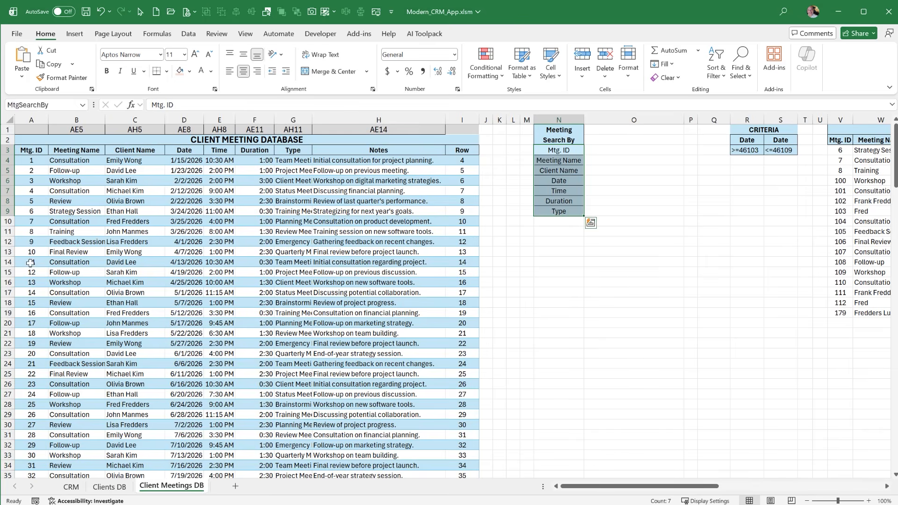
key(ctrl+shift+Down)
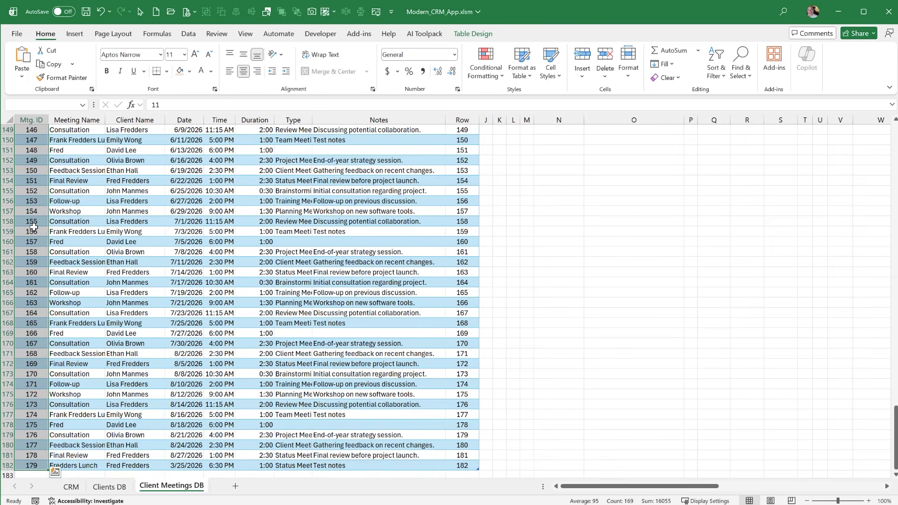
click(30, 411)
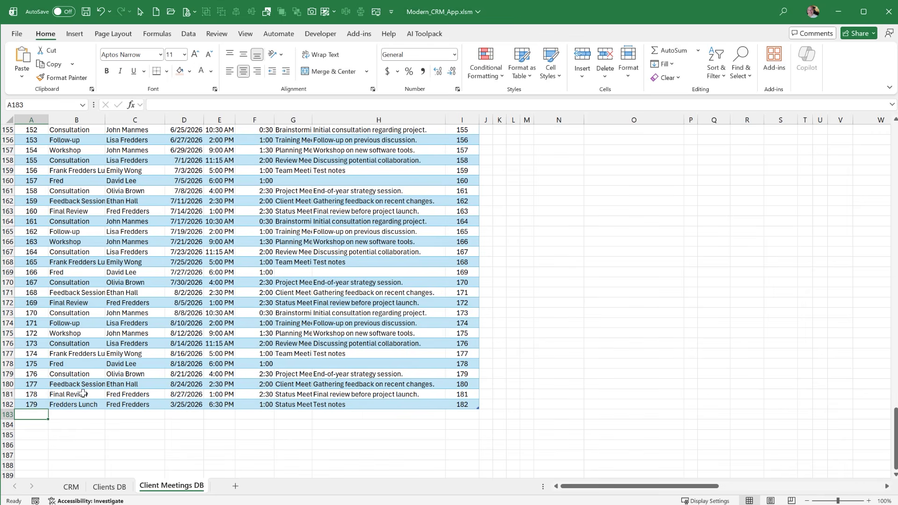
drag(895, 440, 875, 127)
Show the Schedule section of the CRM sheet and inspect the Start Date, End Date and Week Text cells B13:B15
click(71, 487)
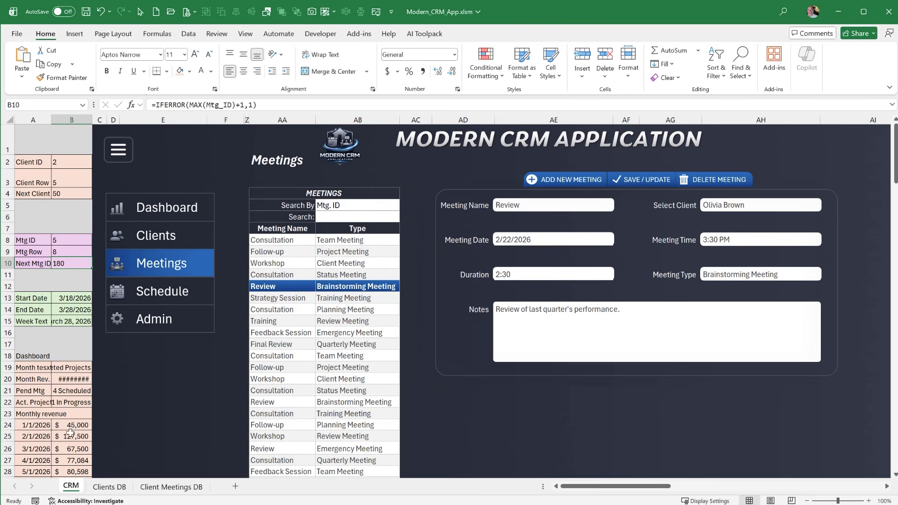
click(25, 286)
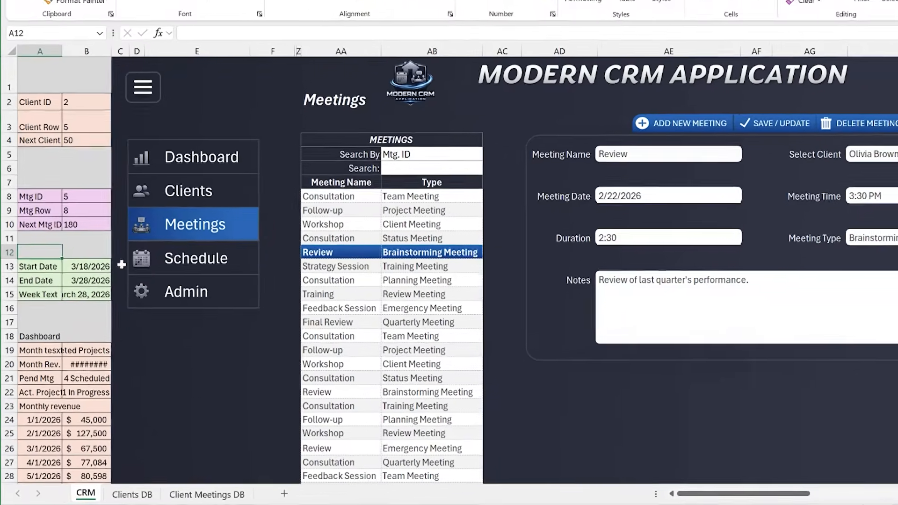
click(120, 295)
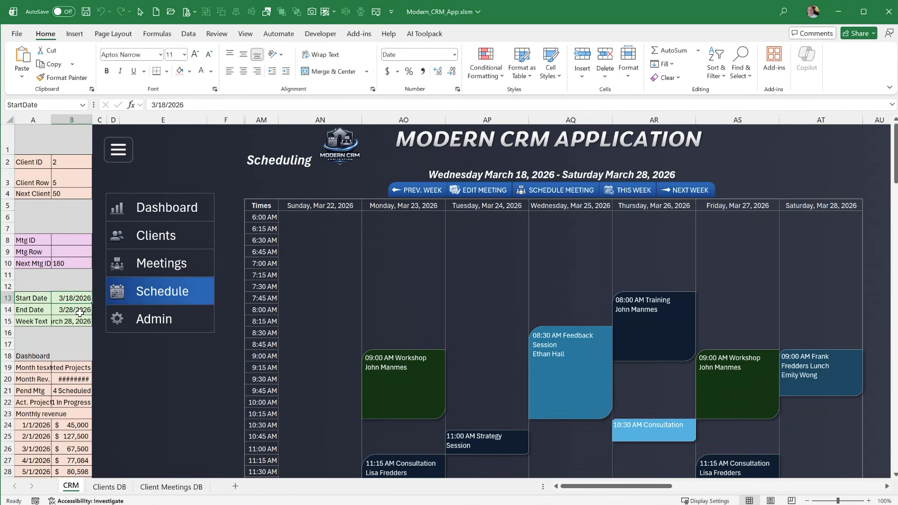
click(80, 311)
click(87, 323)
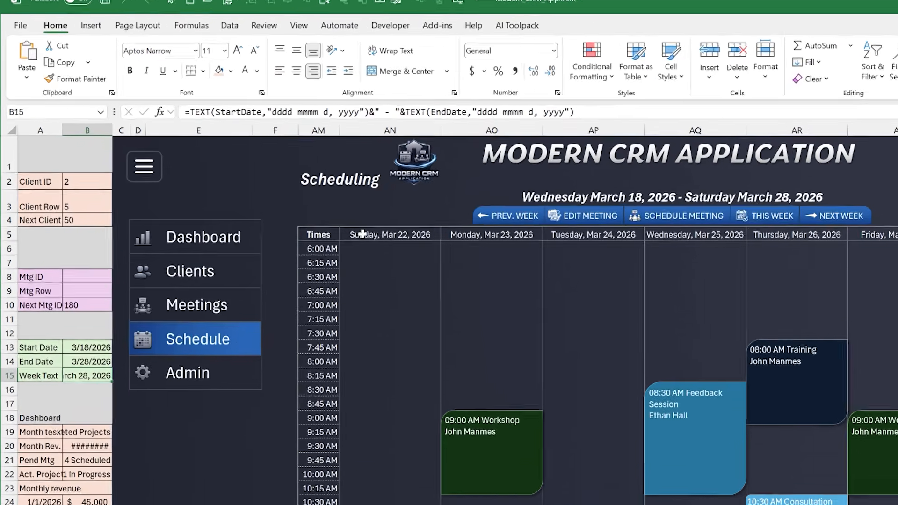
Inspect the formulas and range names of the schedule's first and last day headers, WeekStart and WeekEnd
click(337, 206)
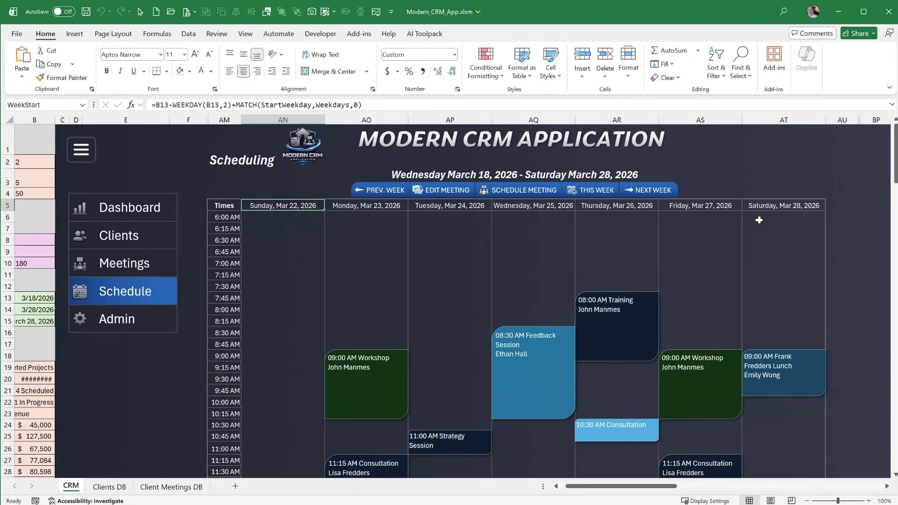
click(765, 204)
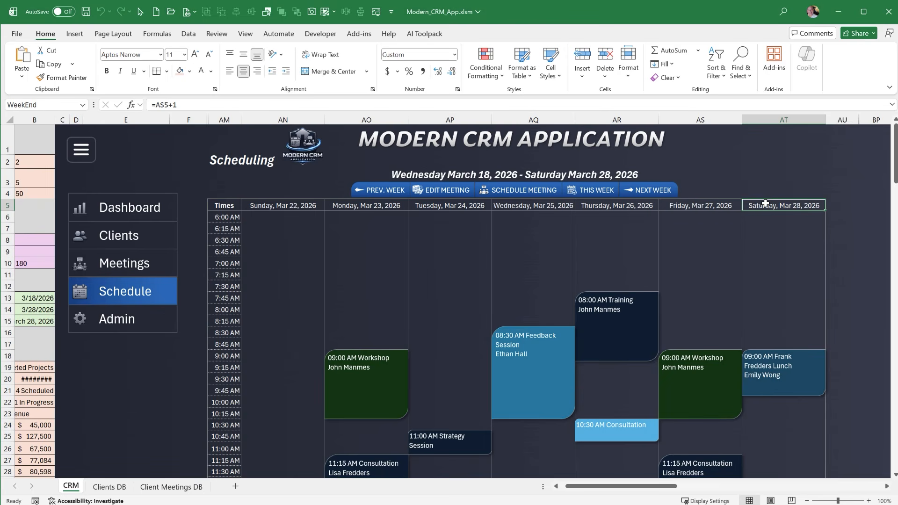
click(39, 107)
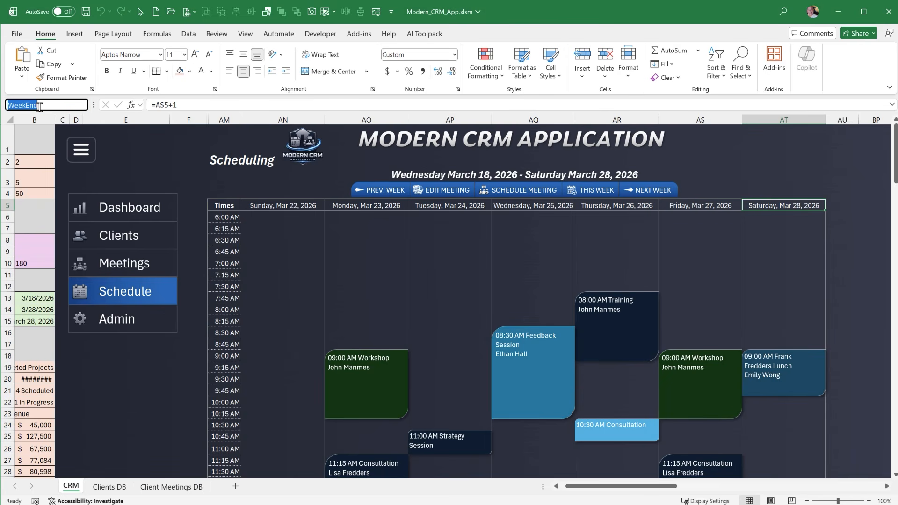
click(280, 204)
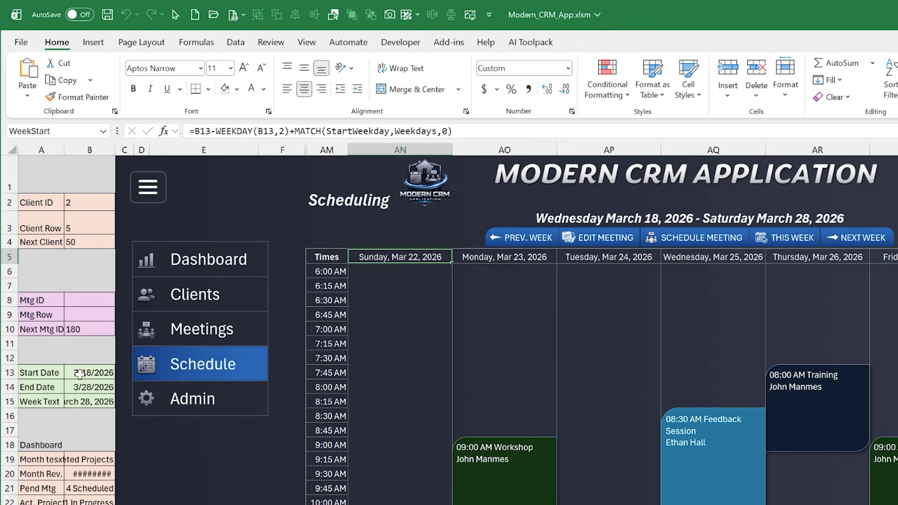
Change the Week Text formula in B15 to use WeekStart instead of StartDate and WeekEnd instead of EndDate
click(75, 373)
click(79, 387)
click(82, 403)
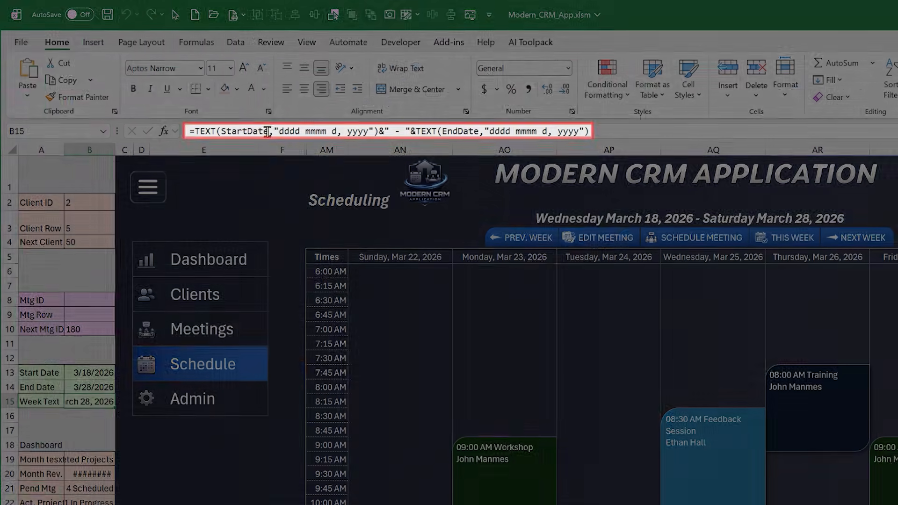
drag(269, 131, 245, 132)
double_click(252, 131)
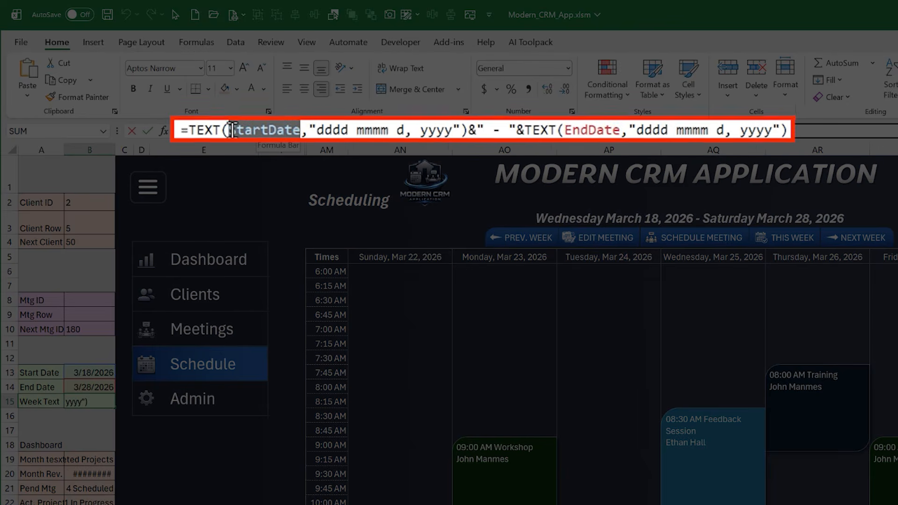
text(WeekStart)
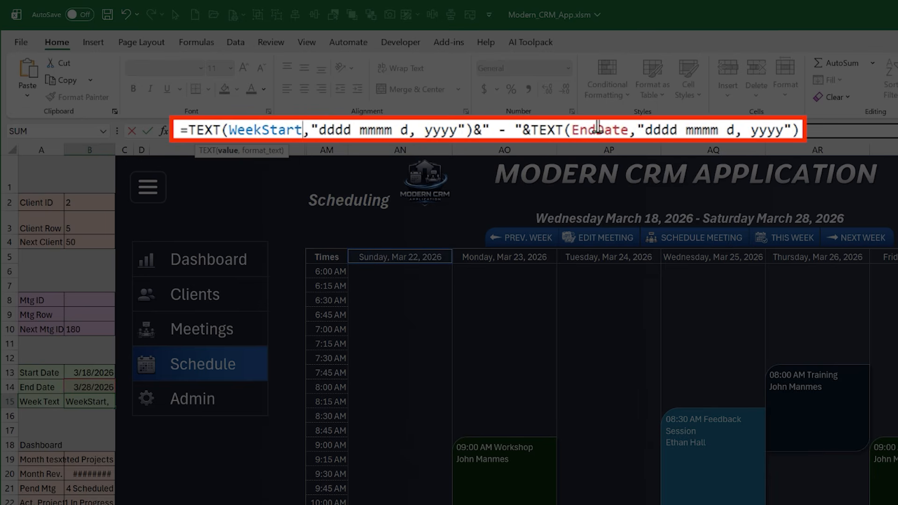
drag(628, 130, 571, 129)
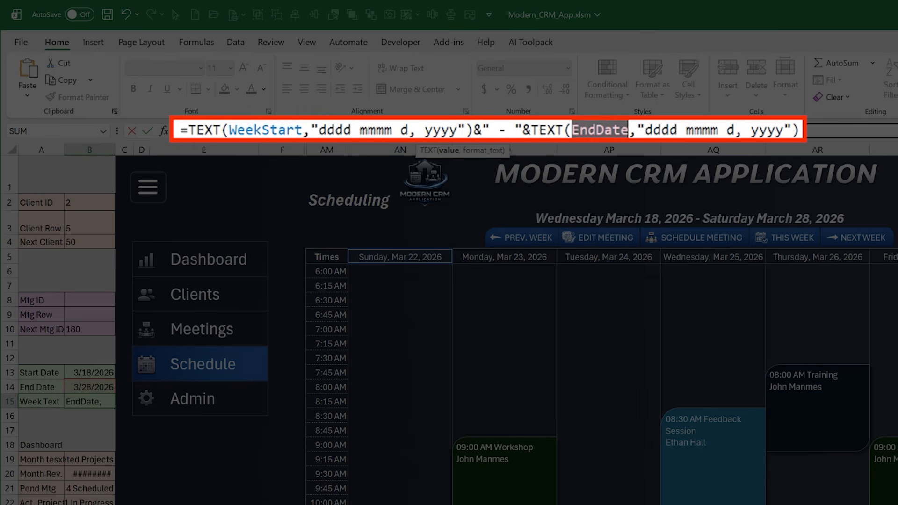
text(Weekend)
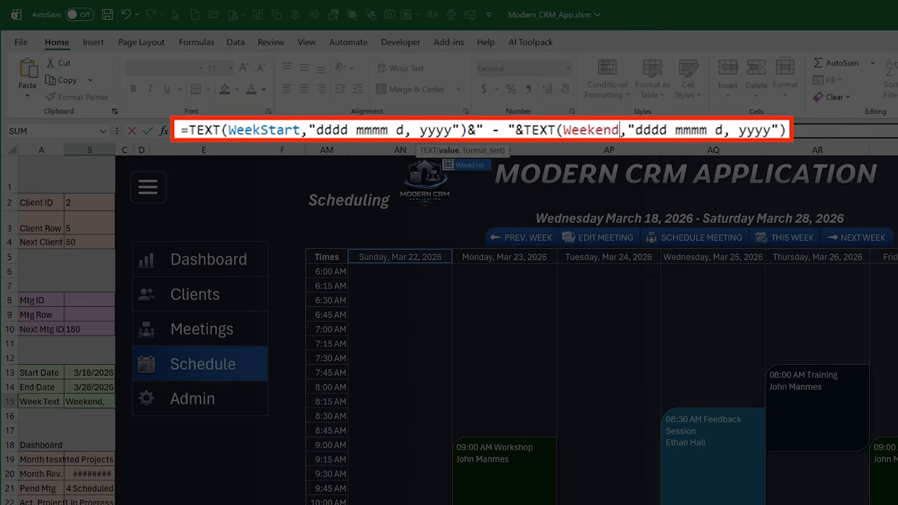
key(Return)
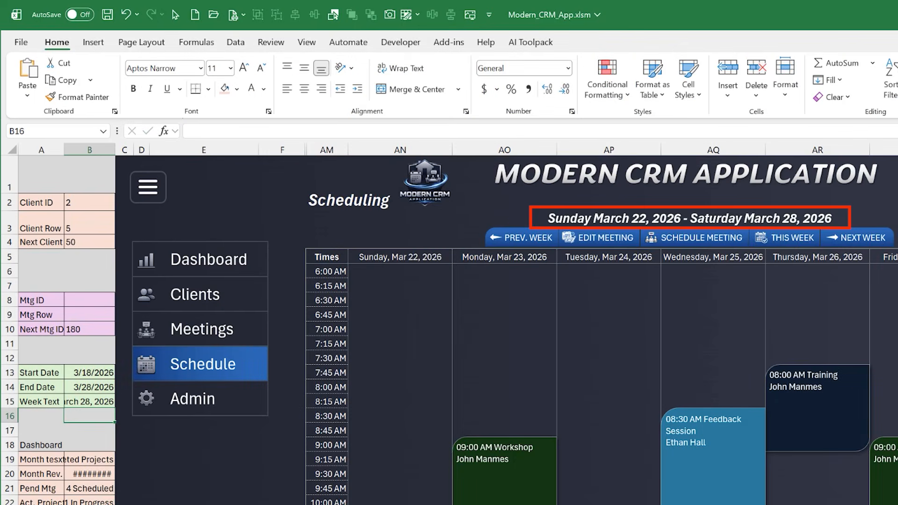
Compare the schedule's first and last day headers with the week range text, and inspect which cell the week range text box is linked to
click(401, 257)
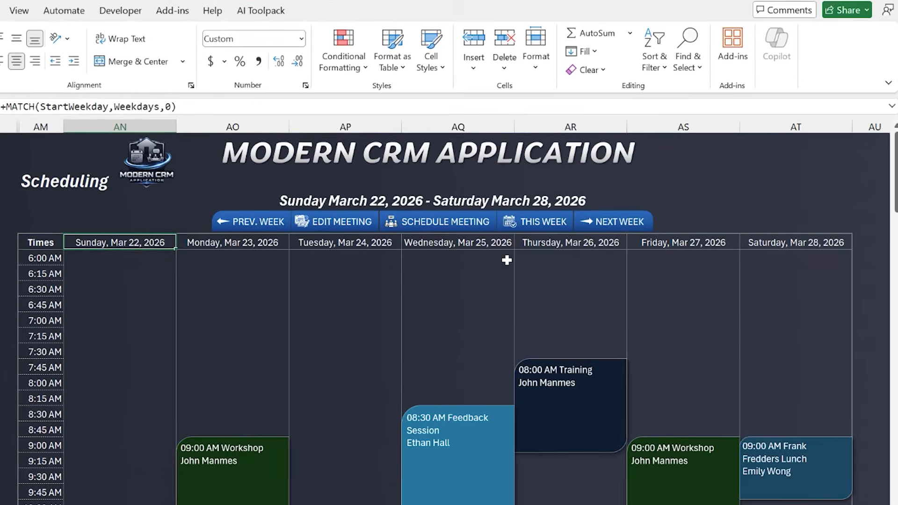
click(780, 245)
click(564, 198)
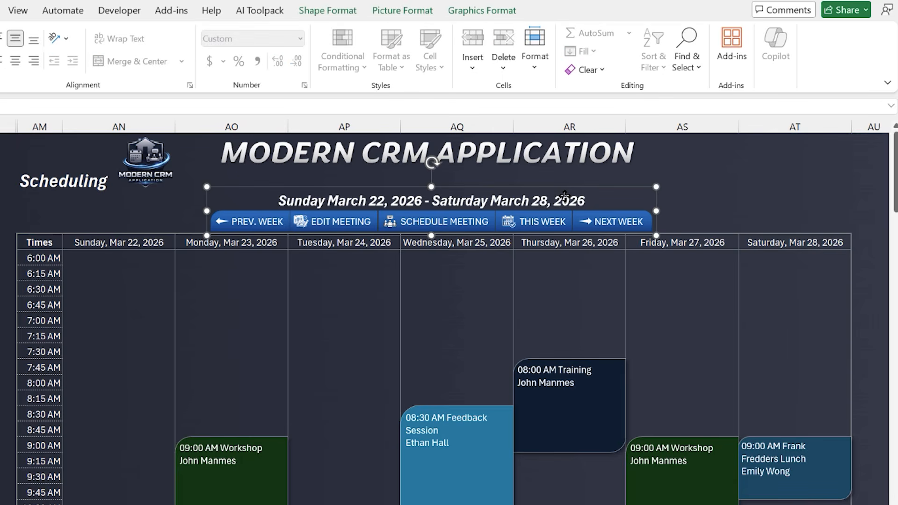
click(565, 196)
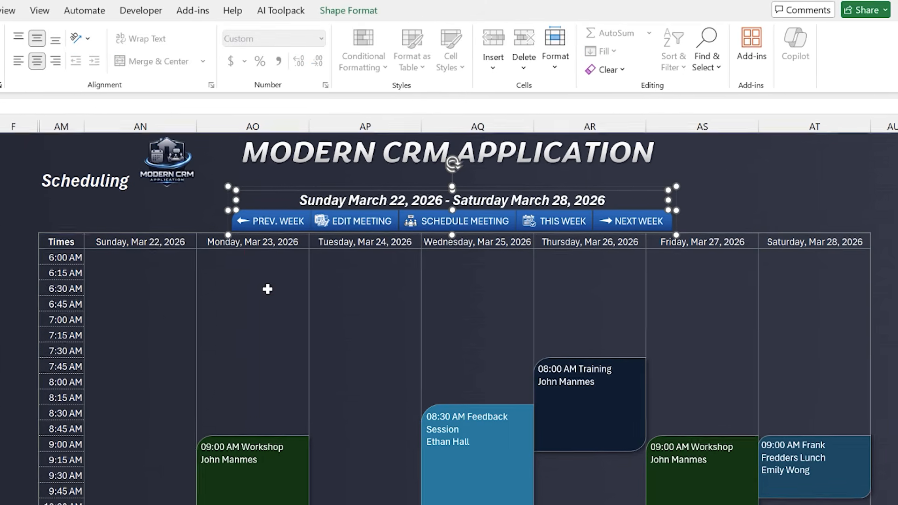
click(246, 289)
click(411, 196)
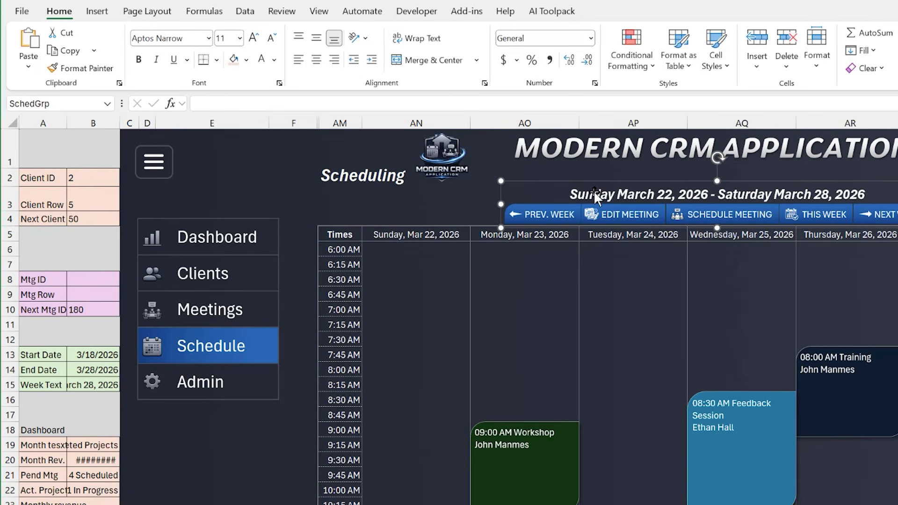
click(594, 190)
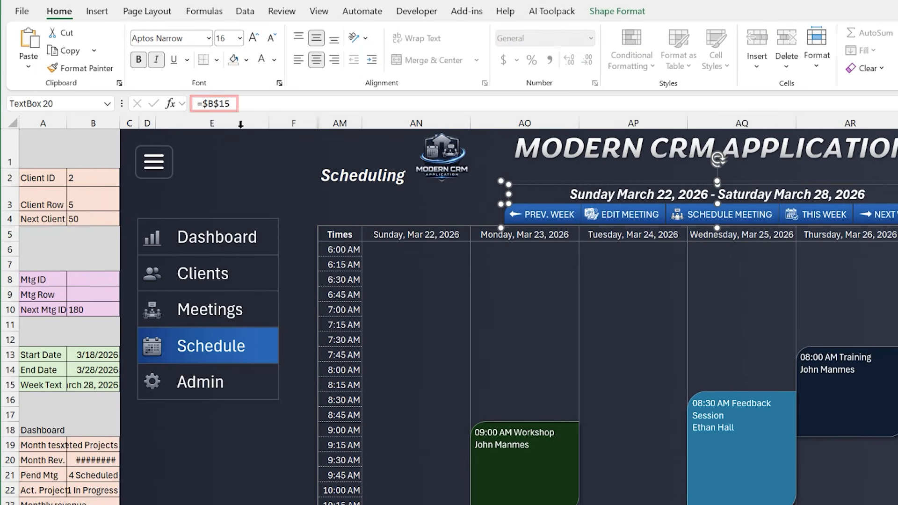
click(367, 279)
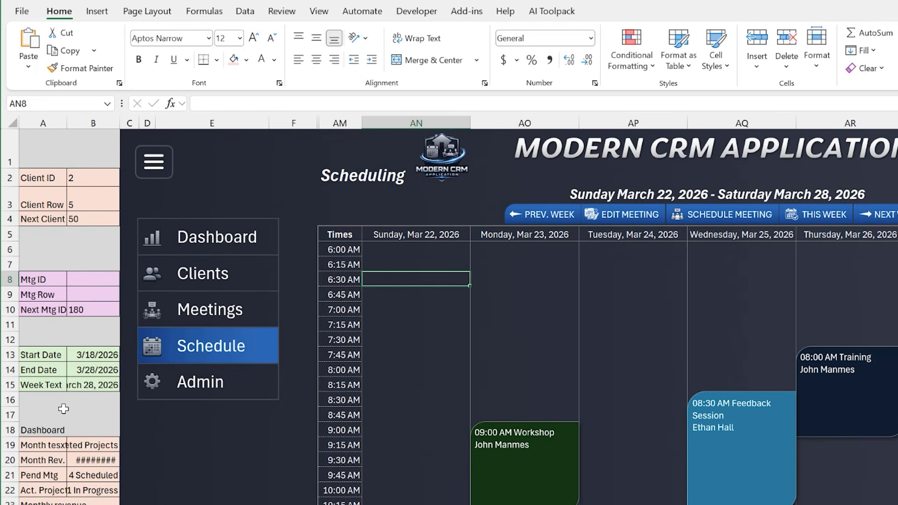
Examine the Week Text formula in B15, including its WeekStart and WeekEnd references, date format codes and joining dash
click(77, 392)
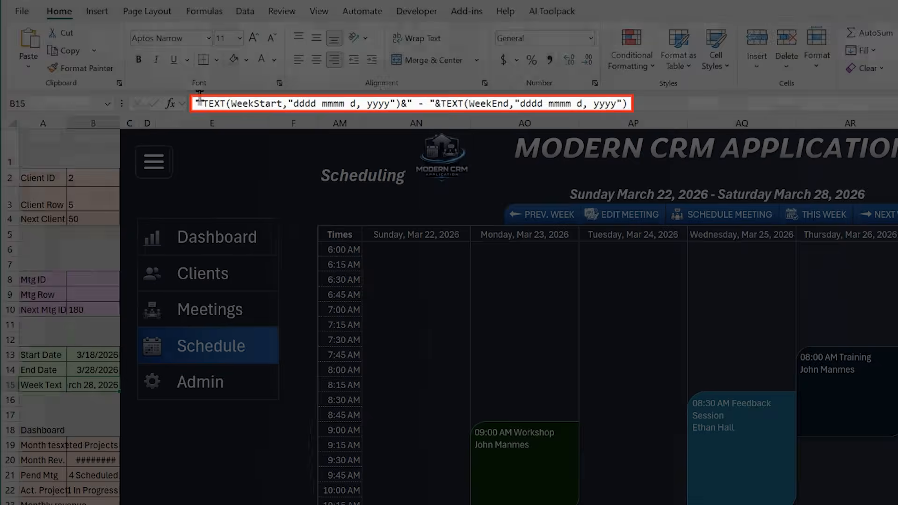
click(203, 101)
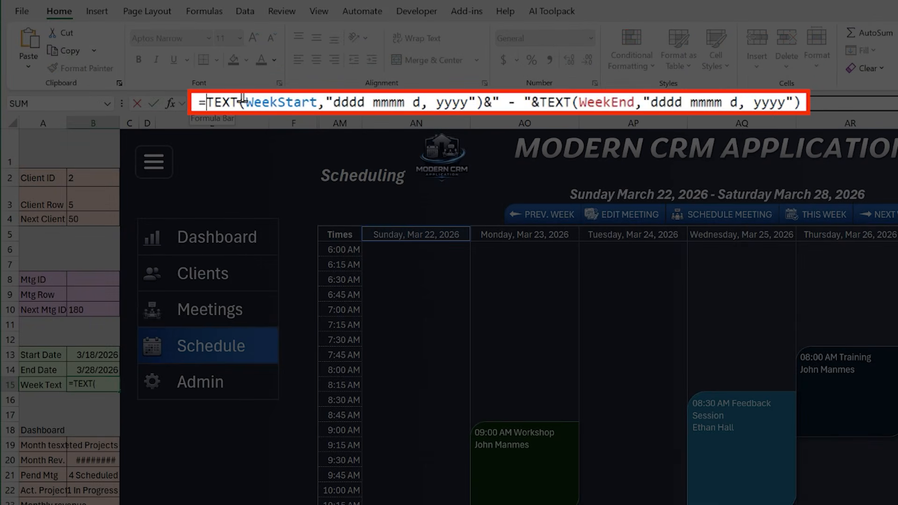
drag(247, 101, 397, 102)
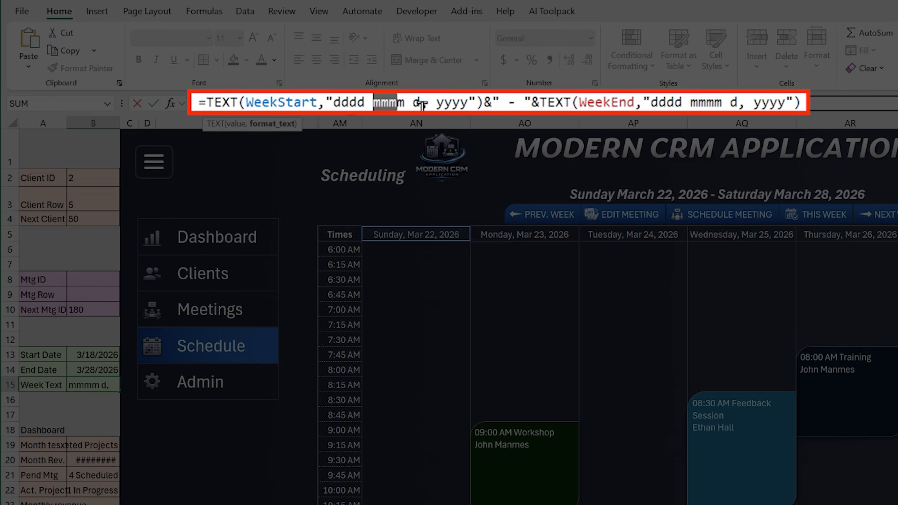
click(414, 102)
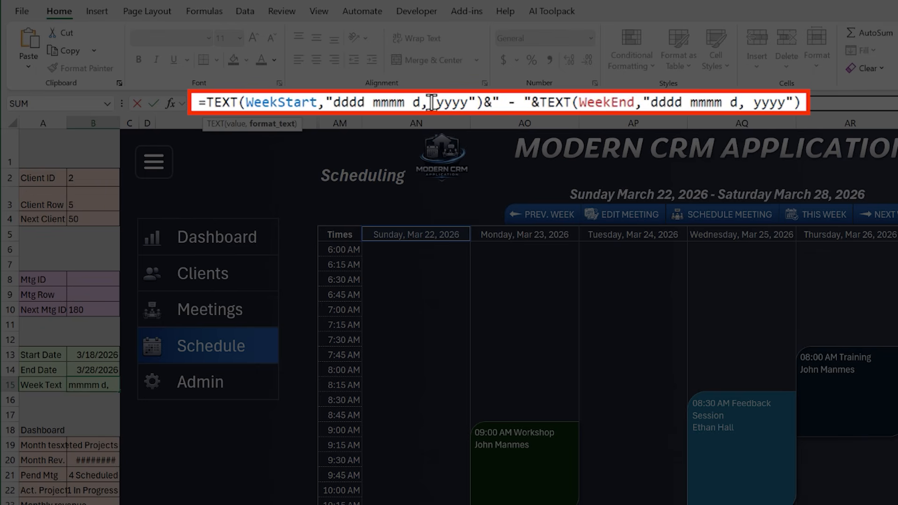
drag(431, 102, 468, 102)
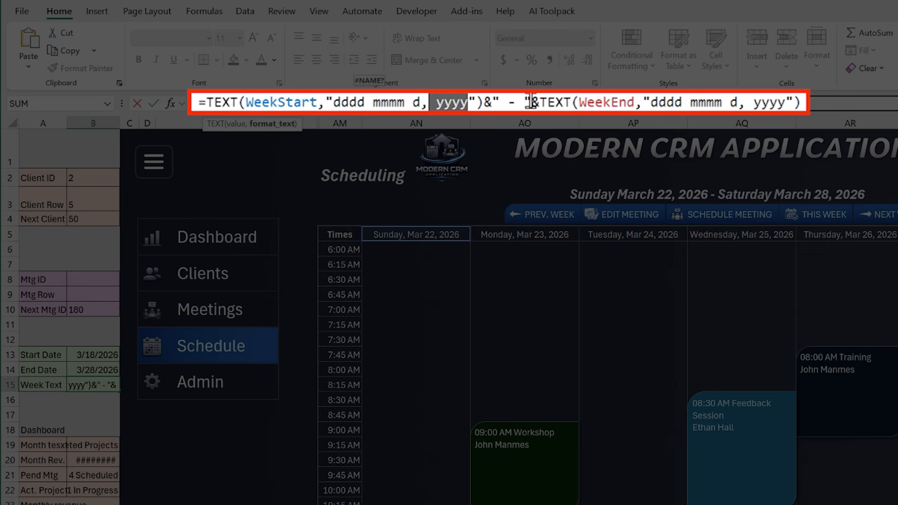
drag(581, 102, 611, 102)
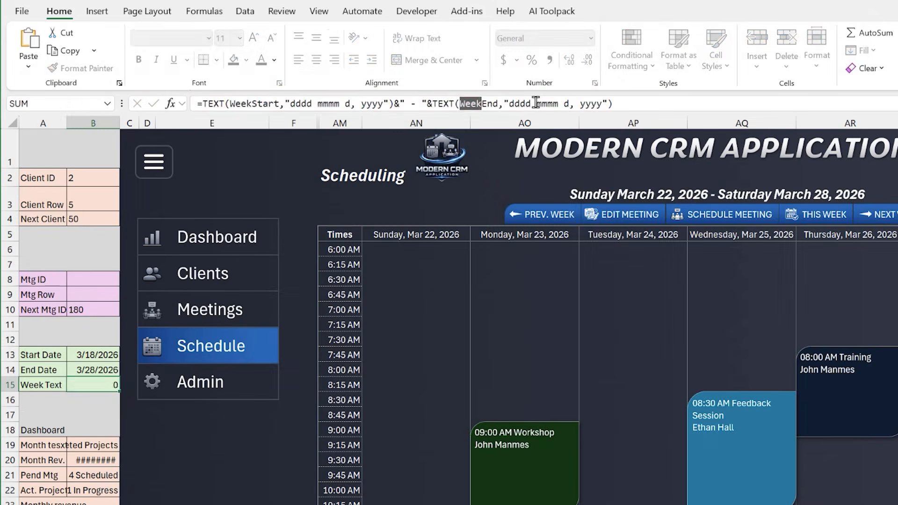
key(Return)
Move the schedule back one week and forward again to check how the Start Date, End Date and week text respond
click(666, 196)
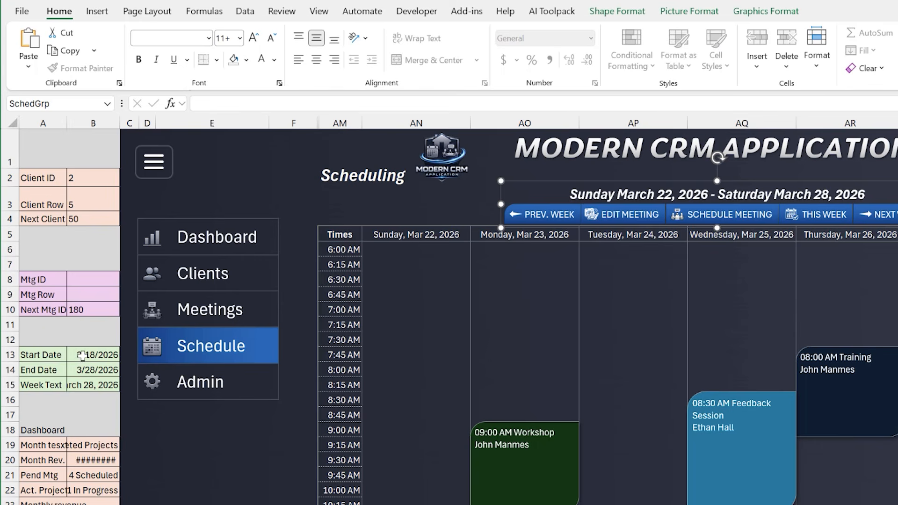
click(83, 372)
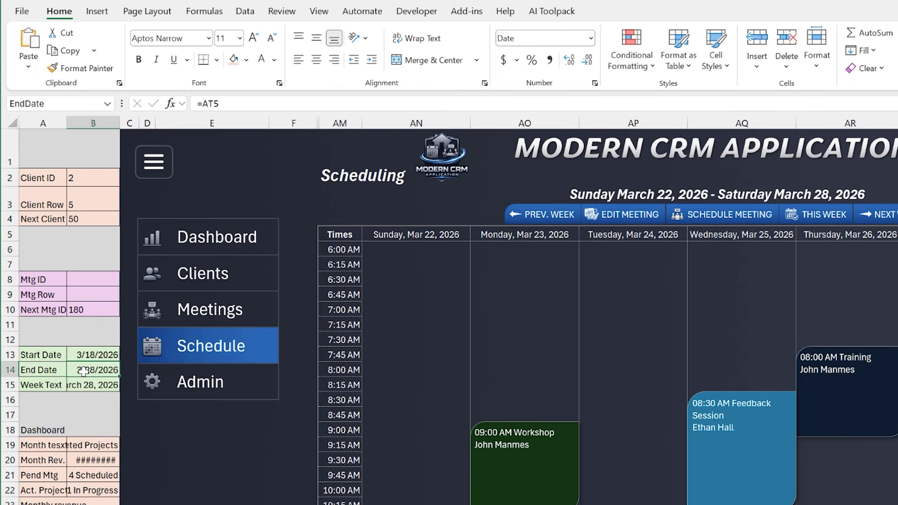
click(554, 216)
click(86, 356)
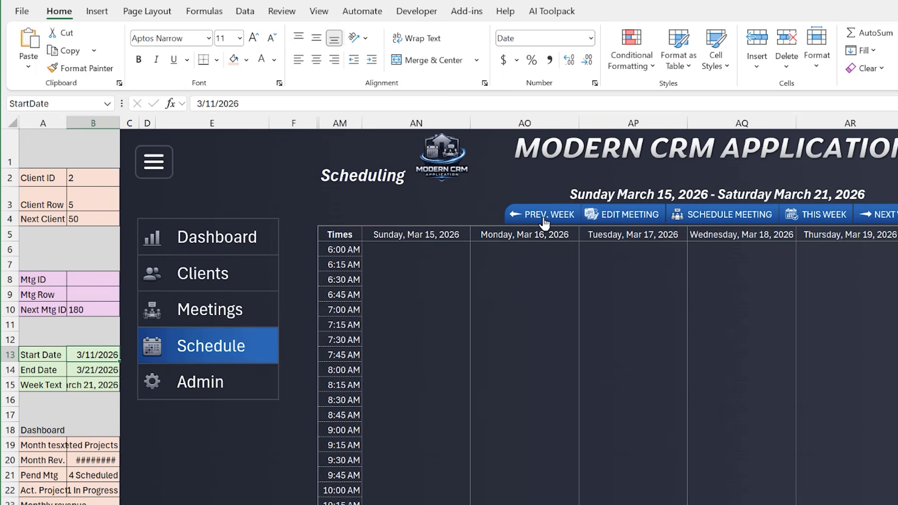
click(543, 214)
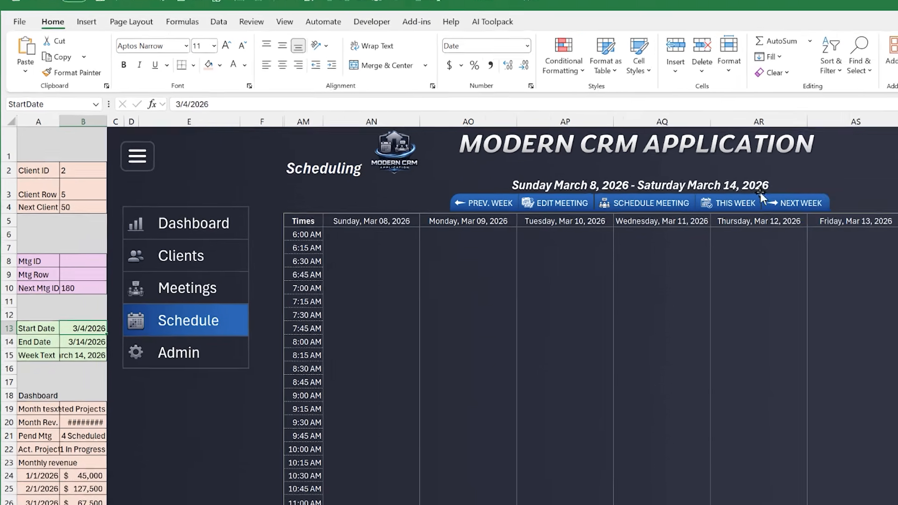
click(782, 207)
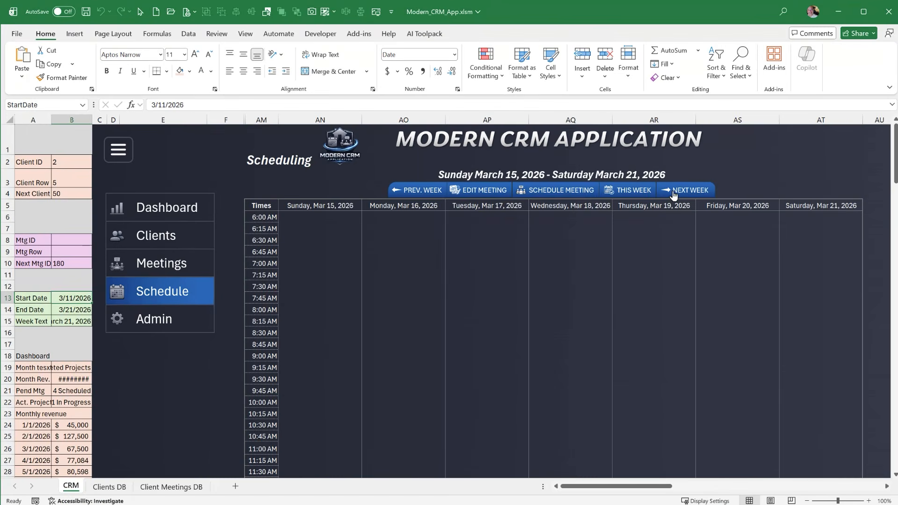
click(675, 195)
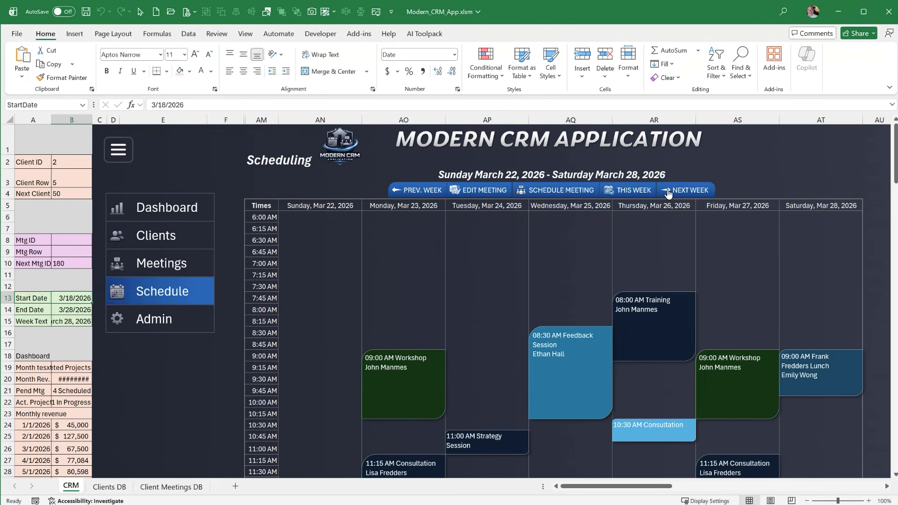
Check the range names assigned to the schedule's first and last day headers, and look over the week's meetings
scroll(553, 290, down, 2)
scroll(550, 294, up, 2)
click(325, 202)
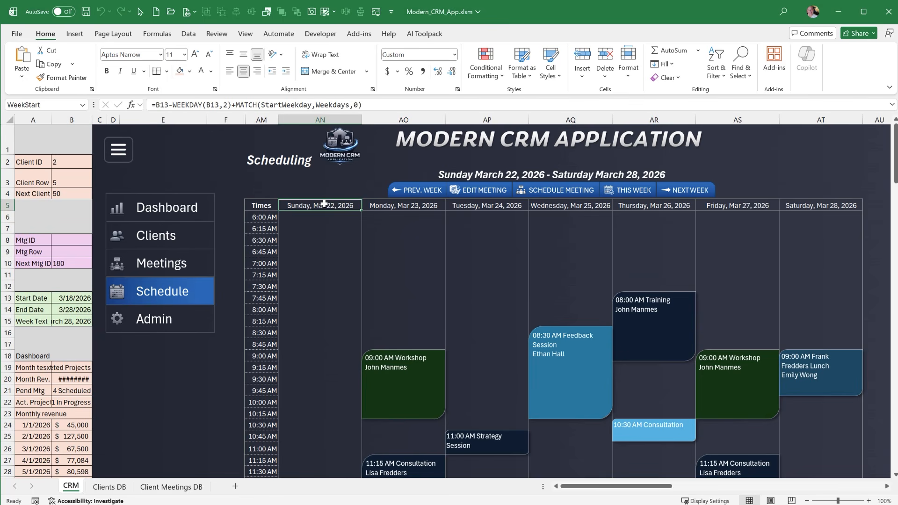
click(69, 104)
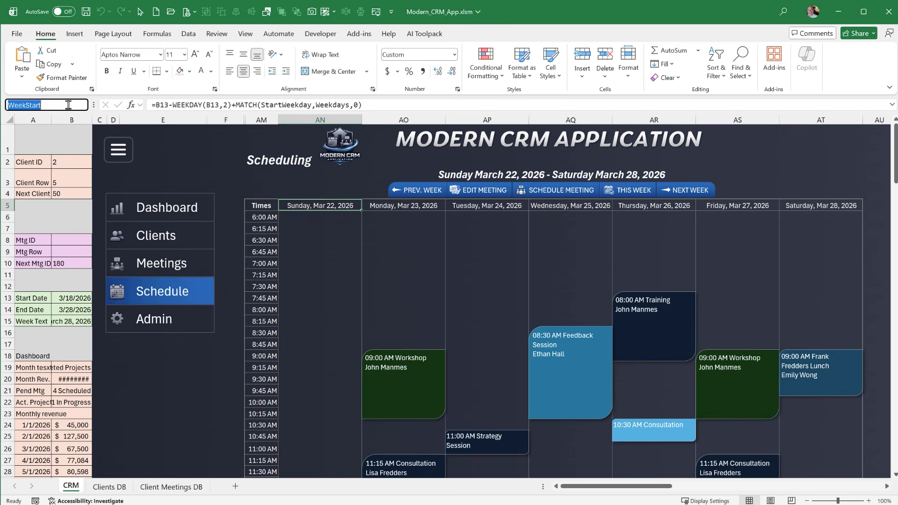
click(789, 208)
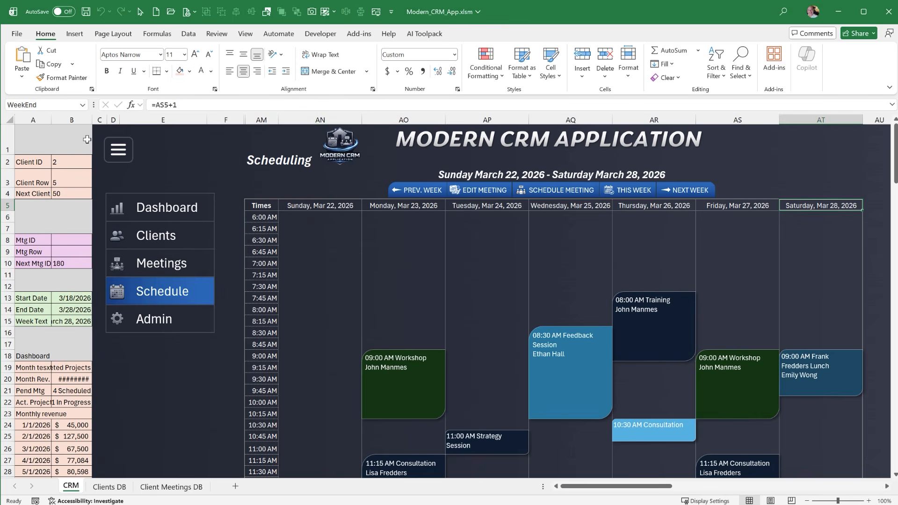
click(70, 106)
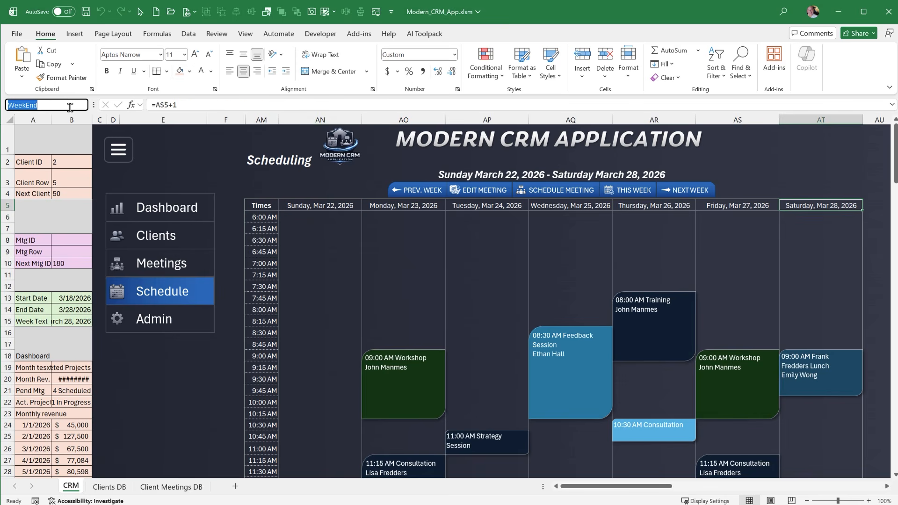
scroll(428, 292, down, 1)
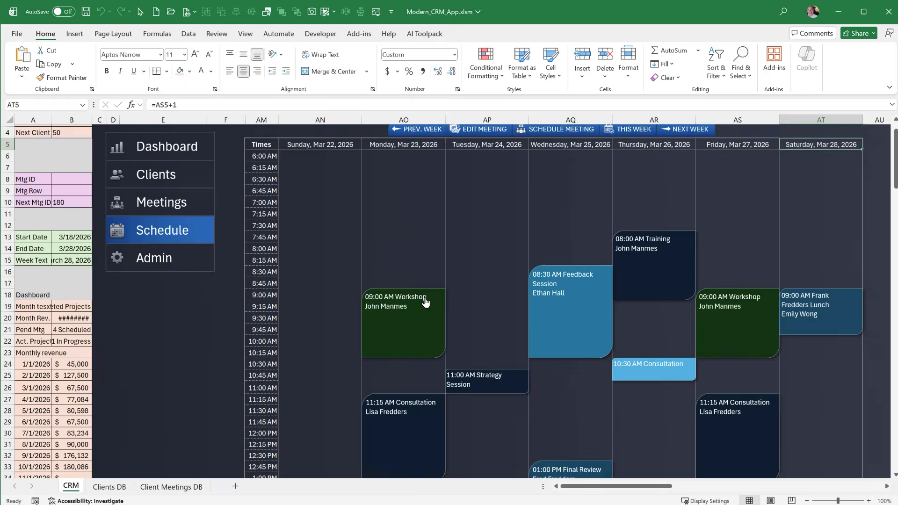
scroll(417, 271, up, 1)
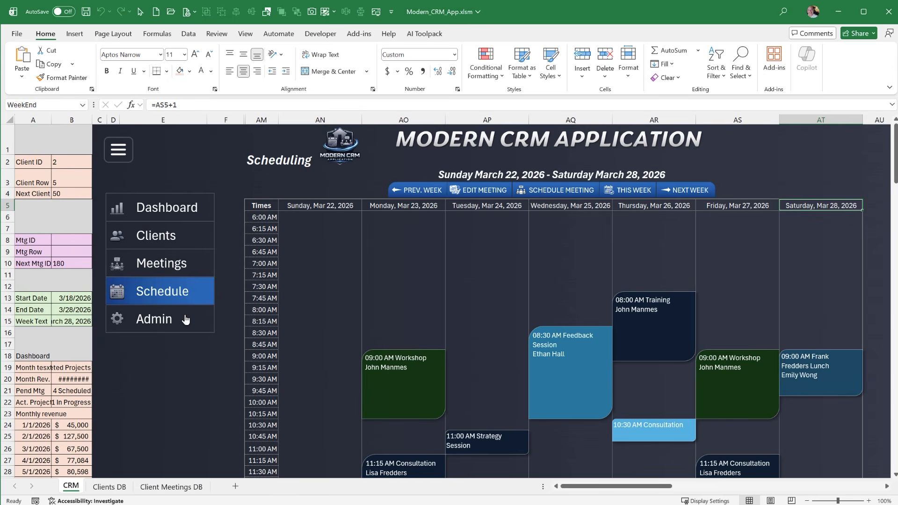
Set the default schedule Start Time to 8:00 AM in the Admin section and return to the Schedule section
click(186, 319)
click(330, 218)
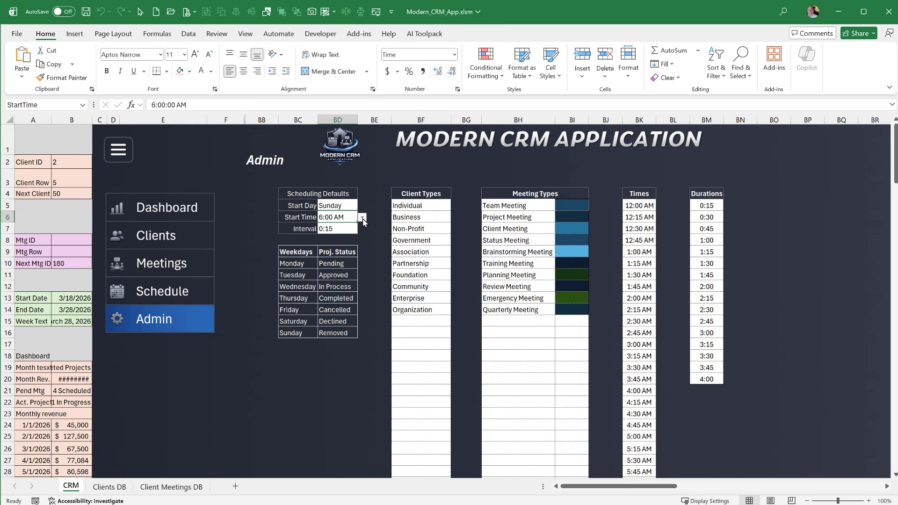
click(363, 218)
scroll(346, 276, down, 2)
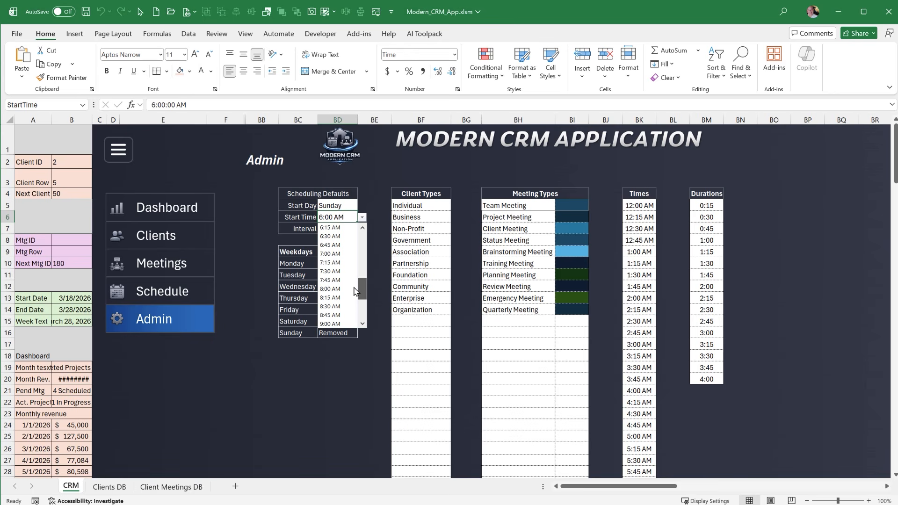
click(354, 290)
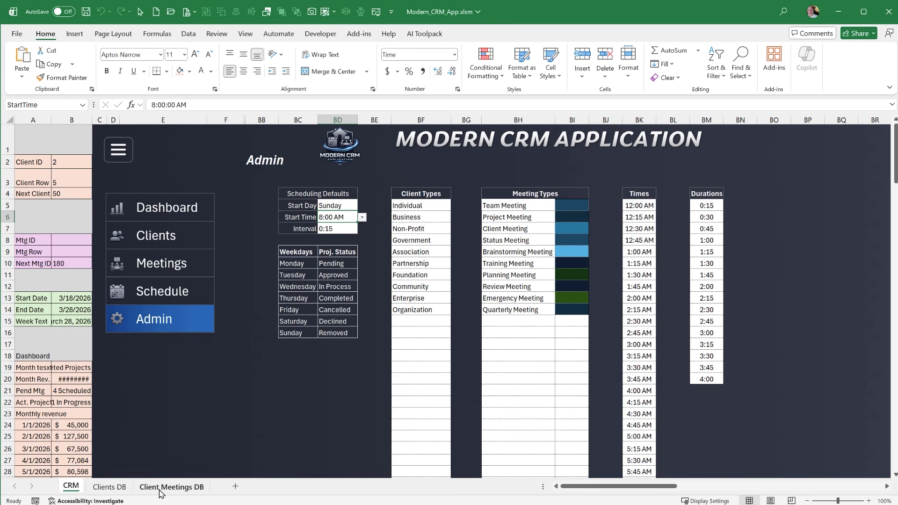
click(145, 290)
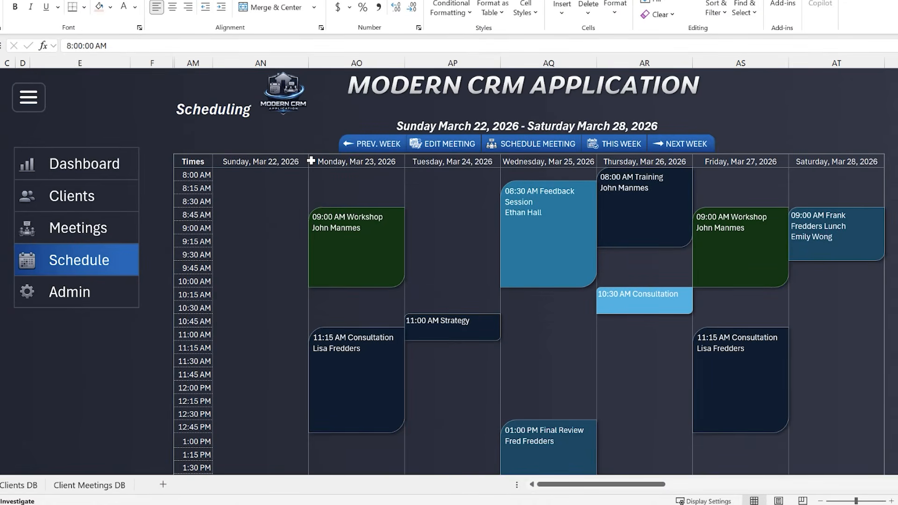
Review the formulas in the schedule's WeekStart and WeekEnd header cells
click(296, 162)
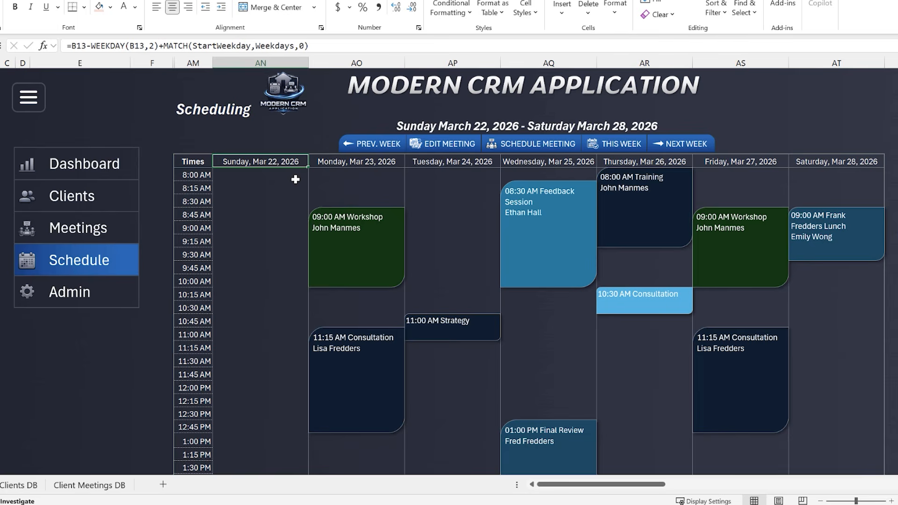
click(829, 167)
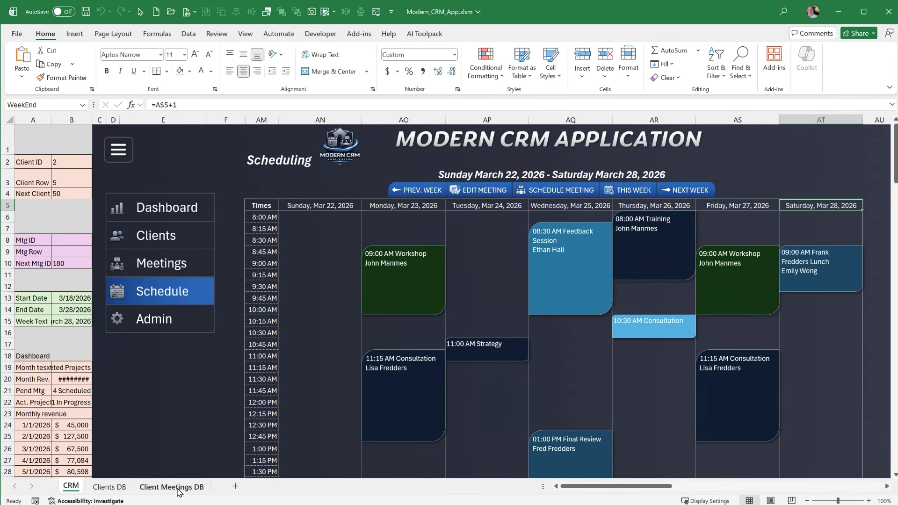
click(302, 207)
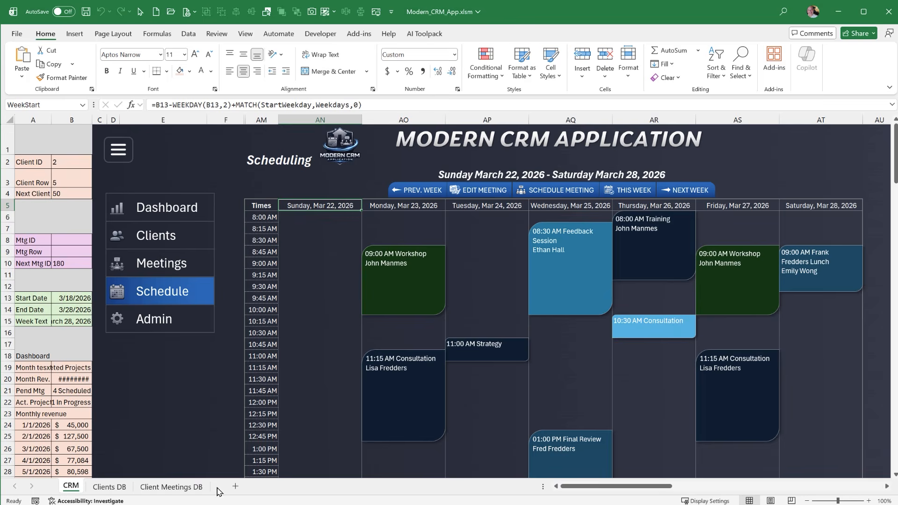
Examine the date criteria range R2:S3 on the Client Meetings DB sheet, including the WeekStart formula in R3
click(197, 489)
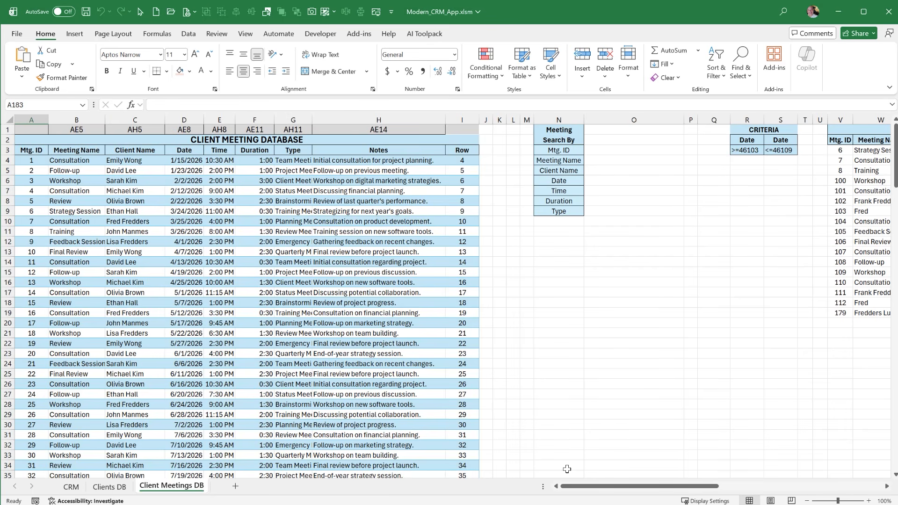
drag(744, 140, 780, 150)
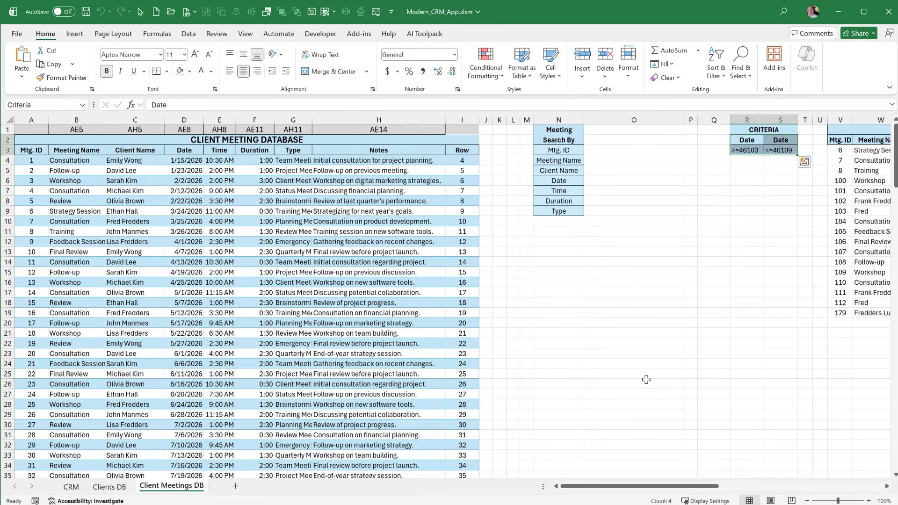
drag(678, 488, 705, 488)
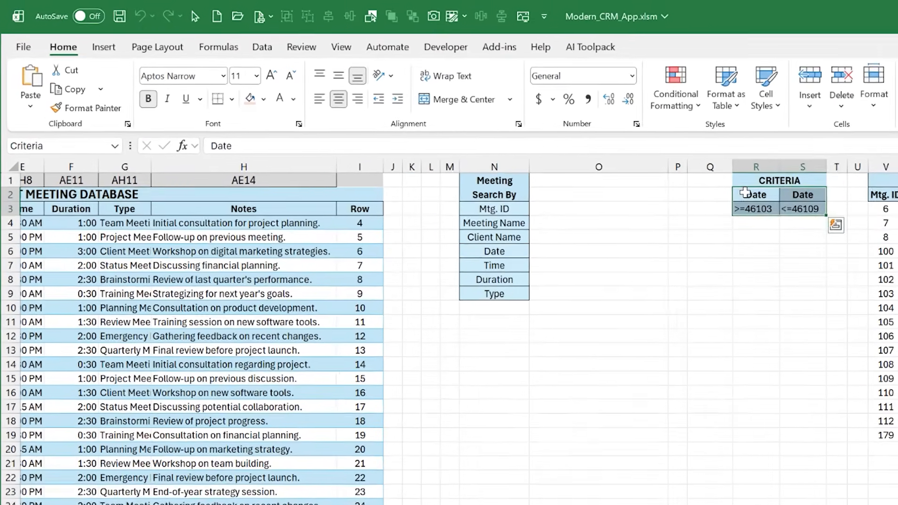
click(649, 167)
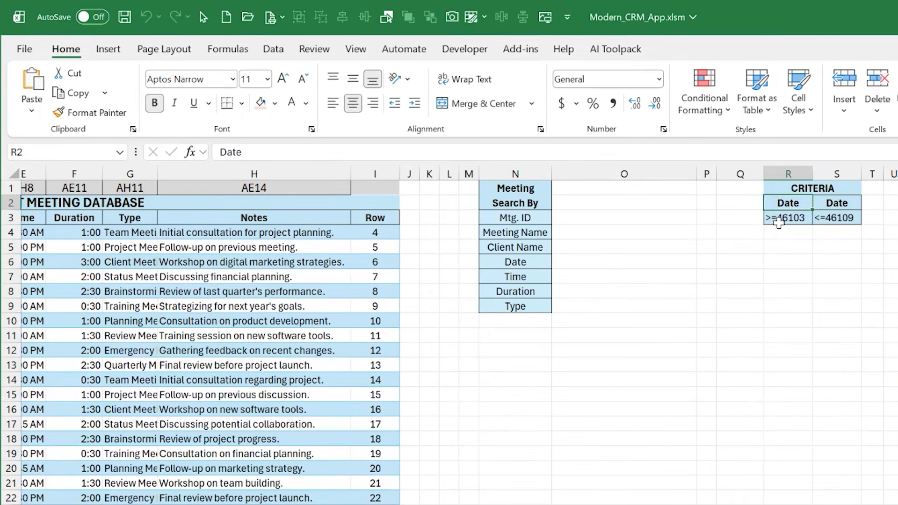
click(657, 182)
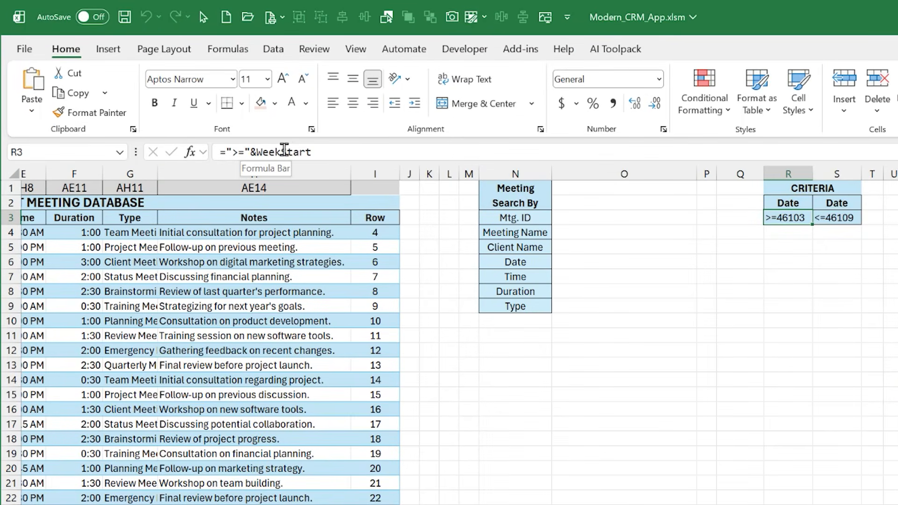
Review the WeekEnd criterion formula in S3 and the Week View Results table, including its Mtg. ID column
key(Right)
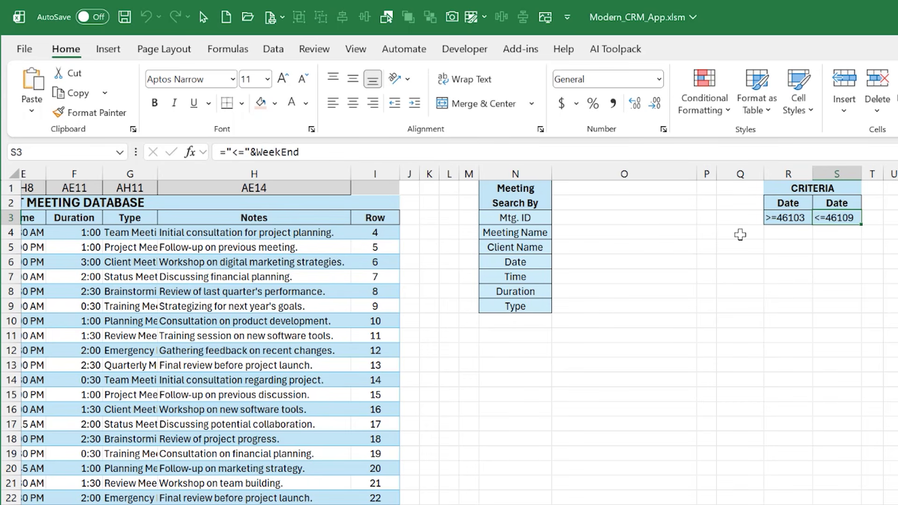
drag(790, 204, 888, 463)
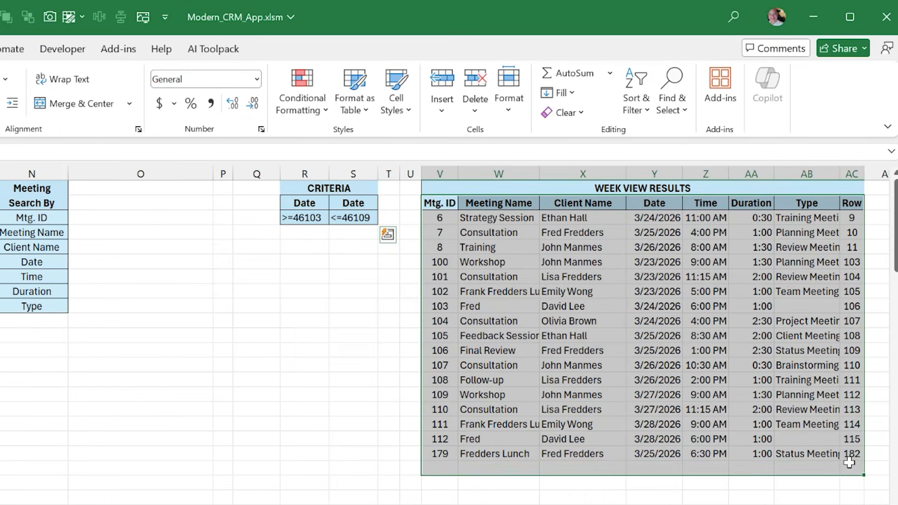
drag(473, 219, 448, 450)
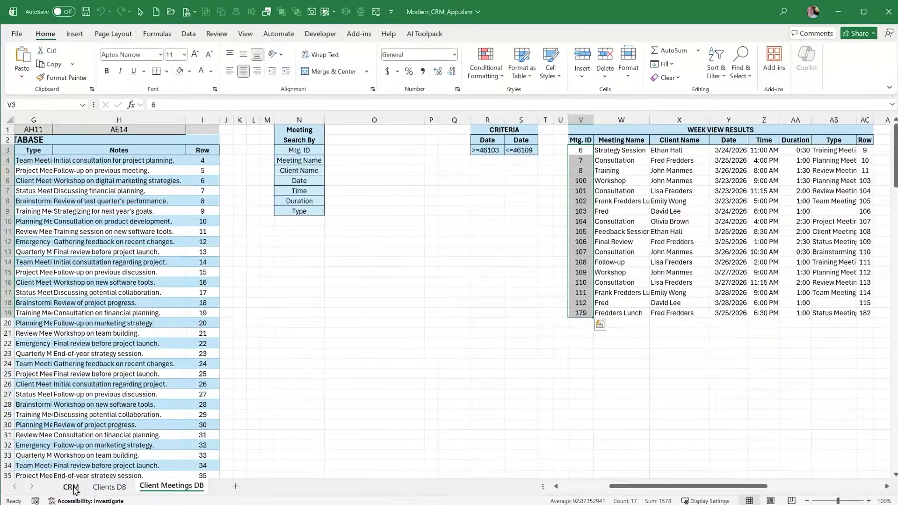
Return to the CRM sheet and inspect the SampleMtg shape below the schedule alongside the week's scheduled meetings
click(73, 488)
scroll(117, 377, down, 10)
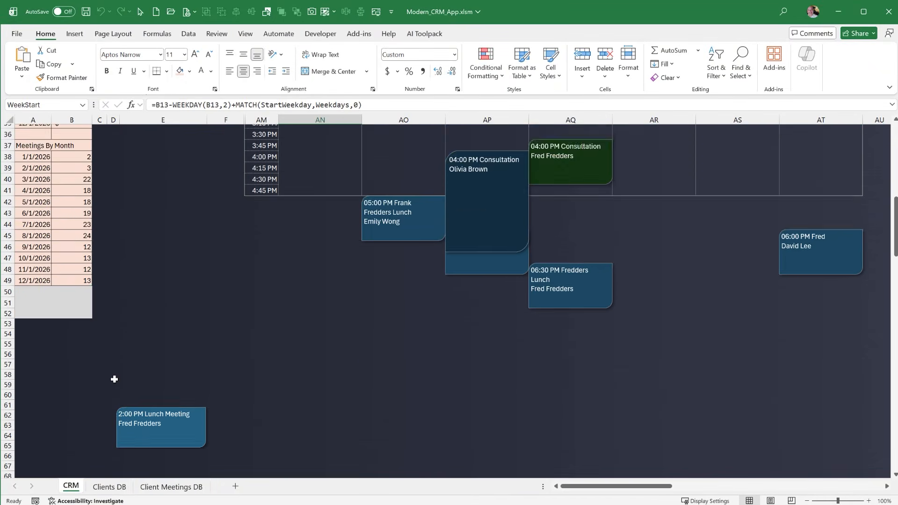
scroll(114, 379, down, 2)
click(129, 352)
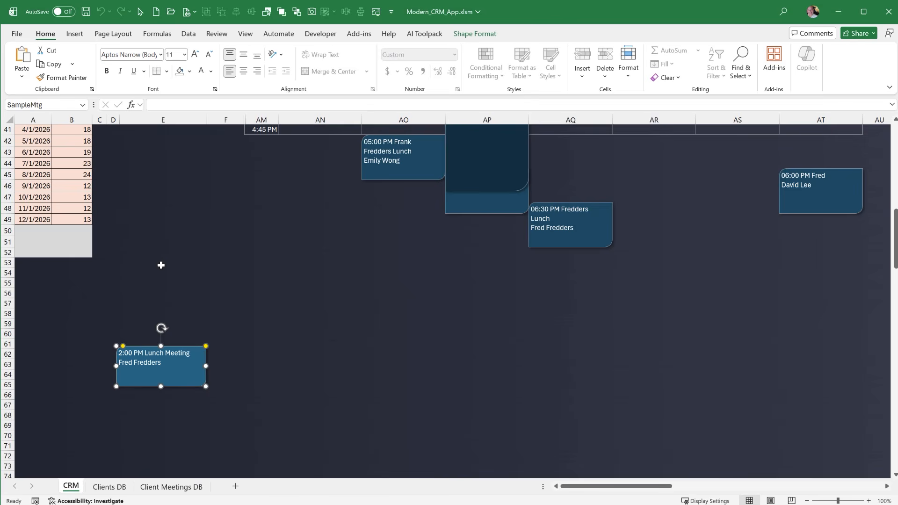
scroll(160, 265, up, 4)
scroll(160, 265, up, 10)
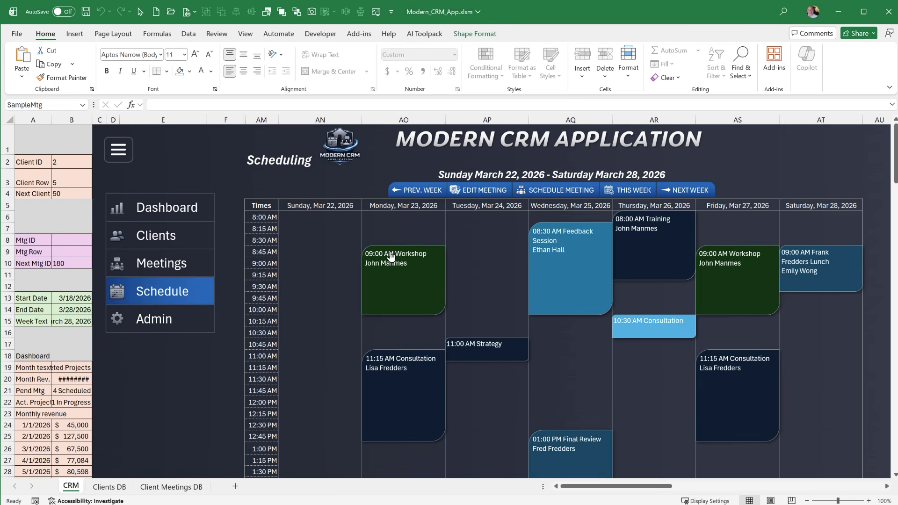
scroll(201, 343, down, 14)
click(166, 304)
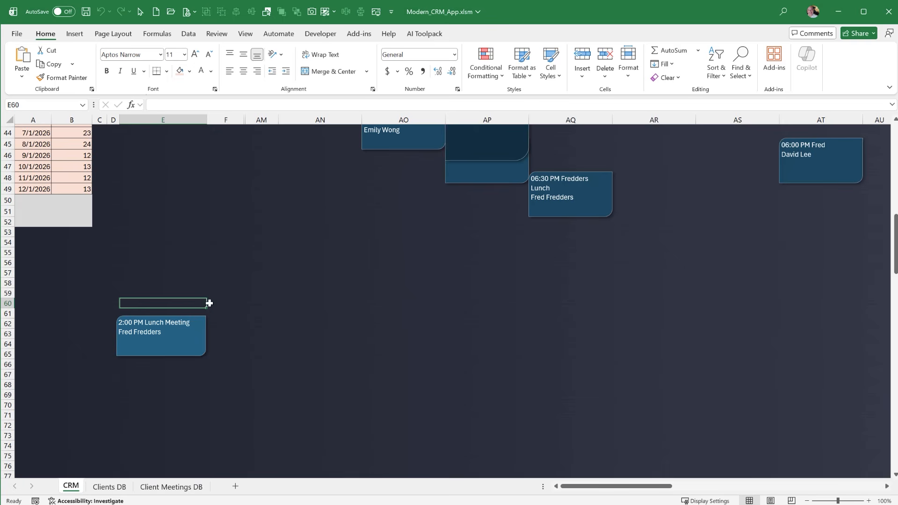
Check the interval formula in the schedule's last time slot and the first and last day header cells
scroll(203, 313, up, 6)
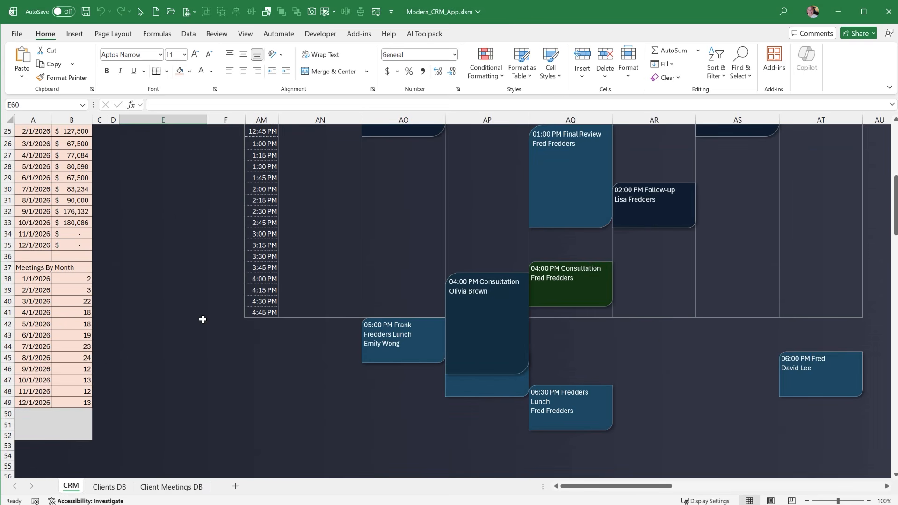
click(346, 346)
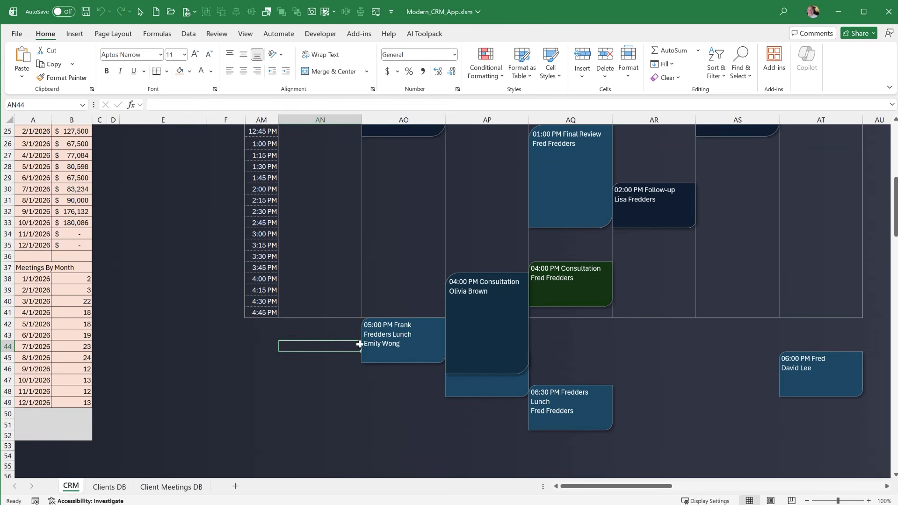
click(259, 312)
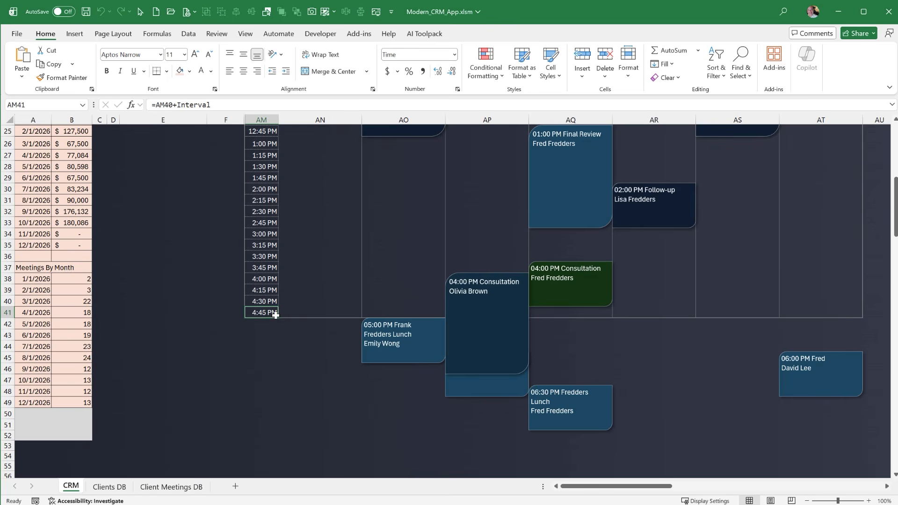
scroll(370, 366, up, 8)
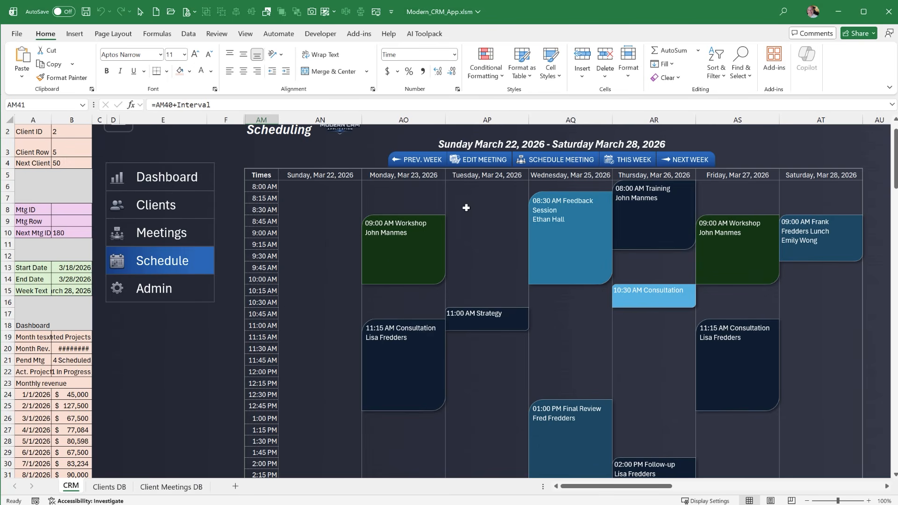
click(300, 174)
click(829, 172)
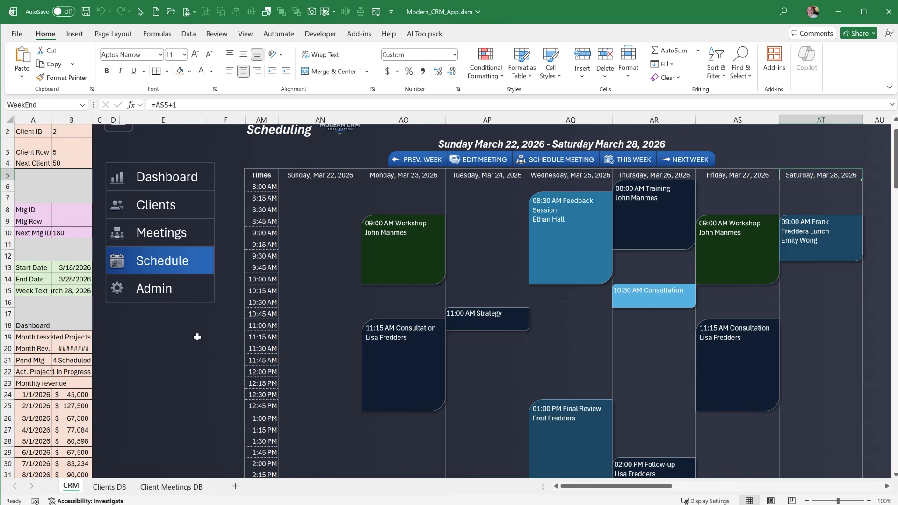
Switch the application to its Dashboard section and collapse the ribbon
click(140, 182)
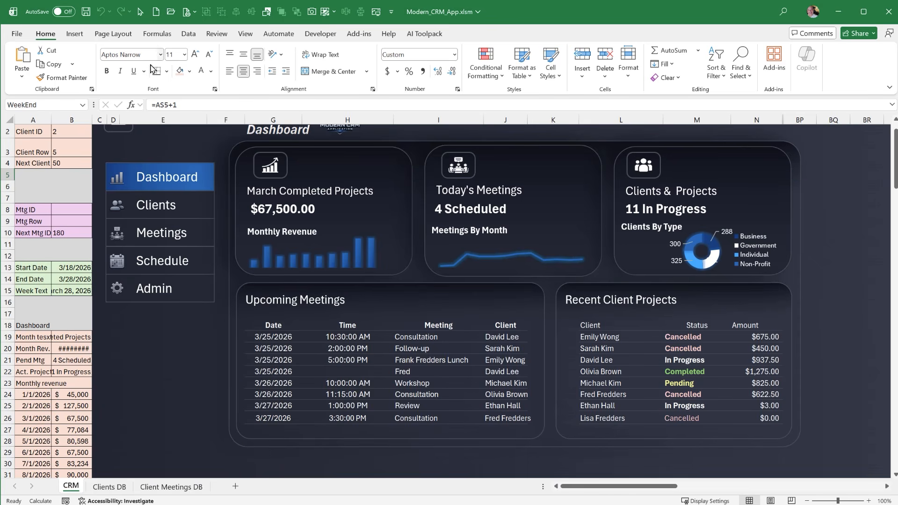
scroll(183, 401, up, 1)
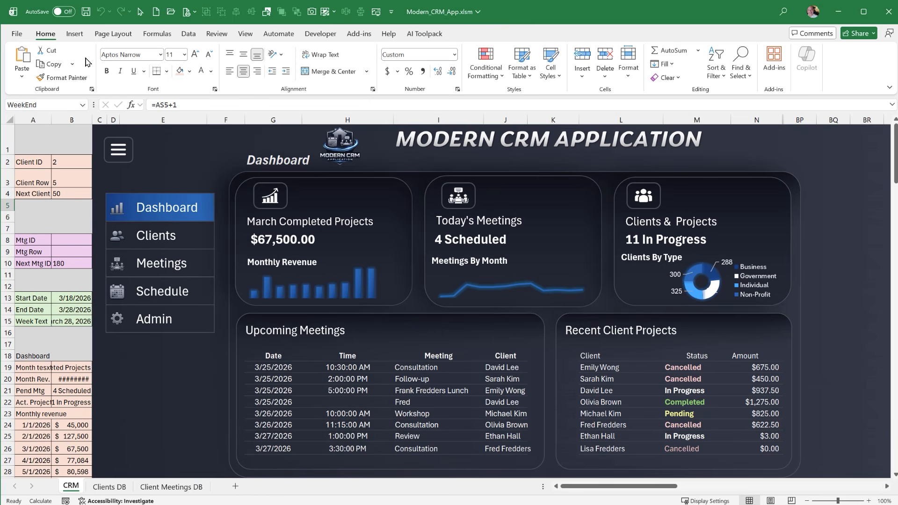
double_click(52, 35)
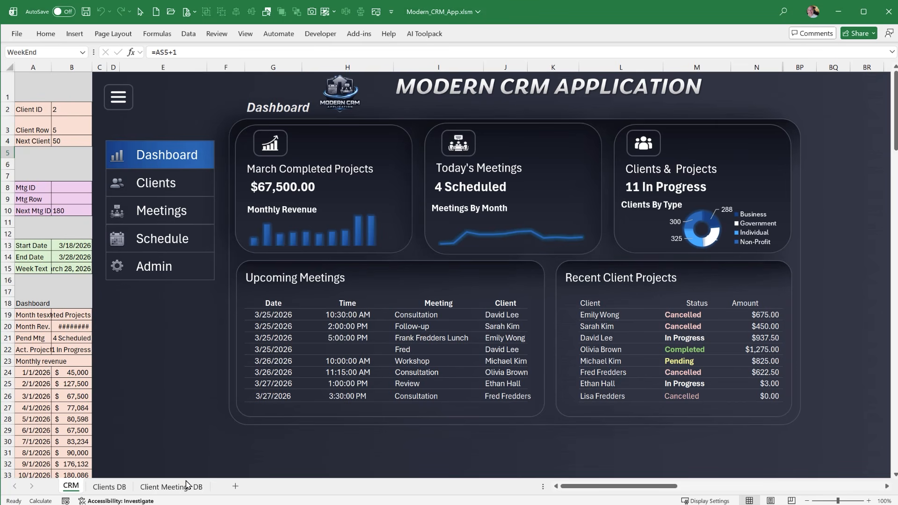
Check the table name assigned to the client database on the Clients DB sheet
click(126, 489)
click(196, 240)
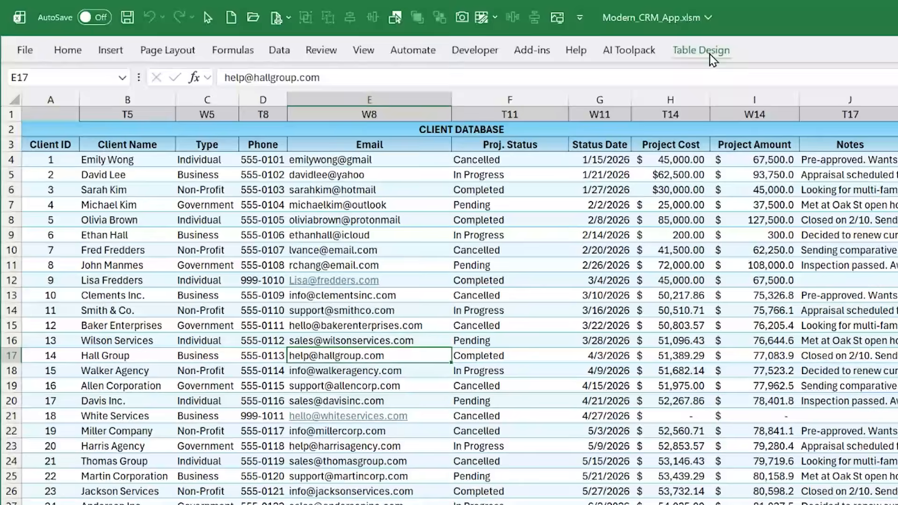
click(702, 51)
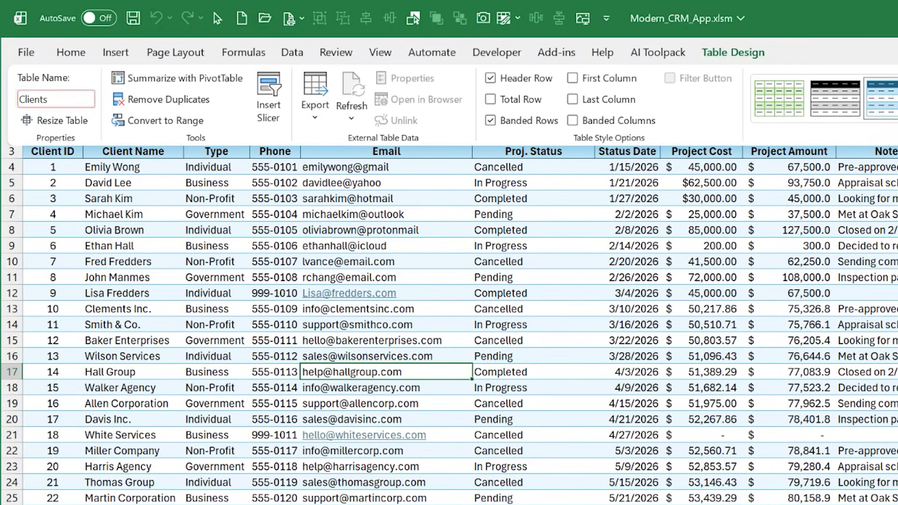
Check the table name assigned to the meeting database on the Client Meetings DB sheet
click(281, 504)
click(275, 297)
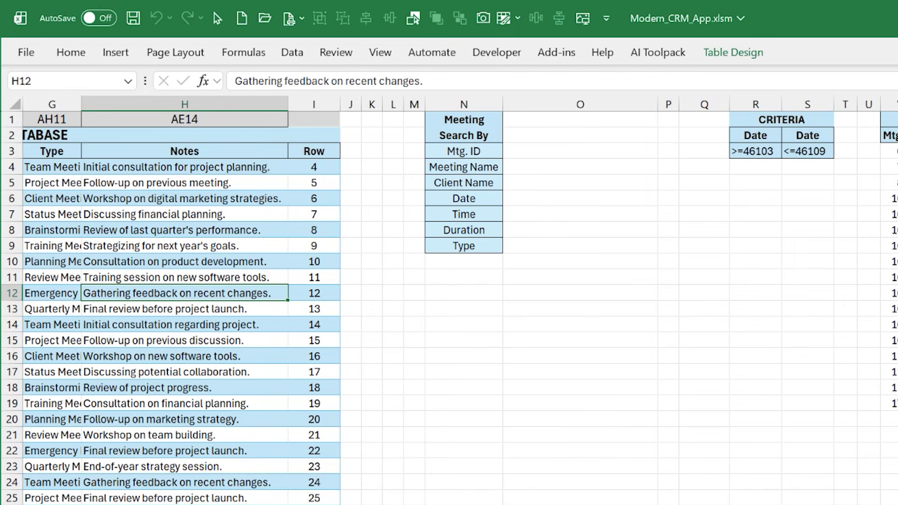
scroll(730, 136, left, 5)
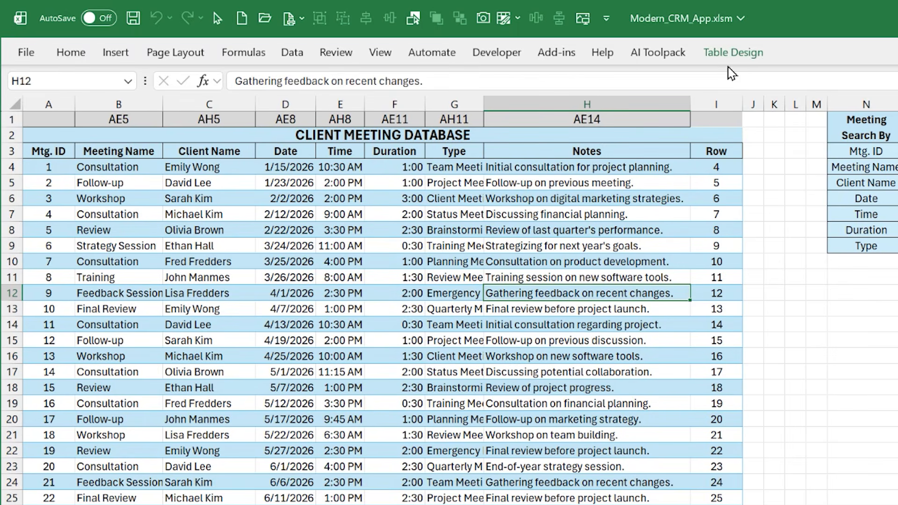
click(726, 54)
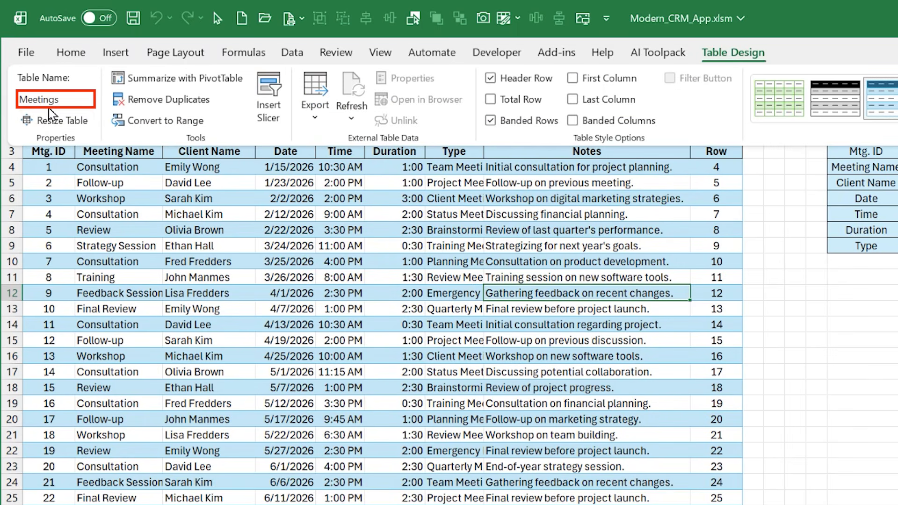
On the CRM sheet, select the dashboard group and its monthly completed projects card to inspect the card's cell link
click(176, 363)
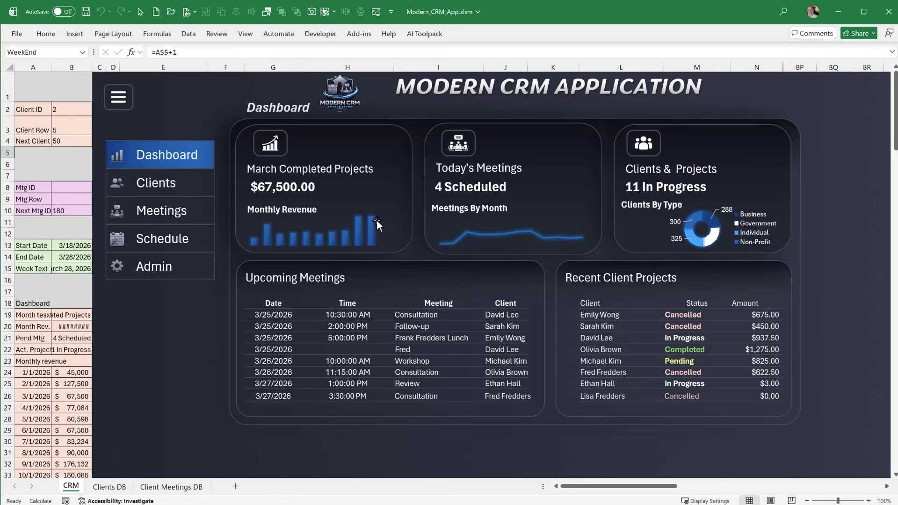
click(310, 165)
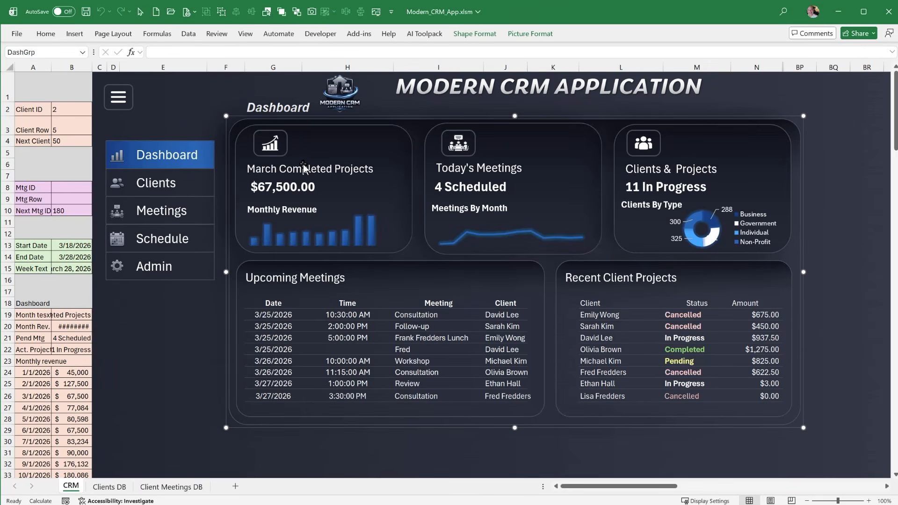
click(293, 169)
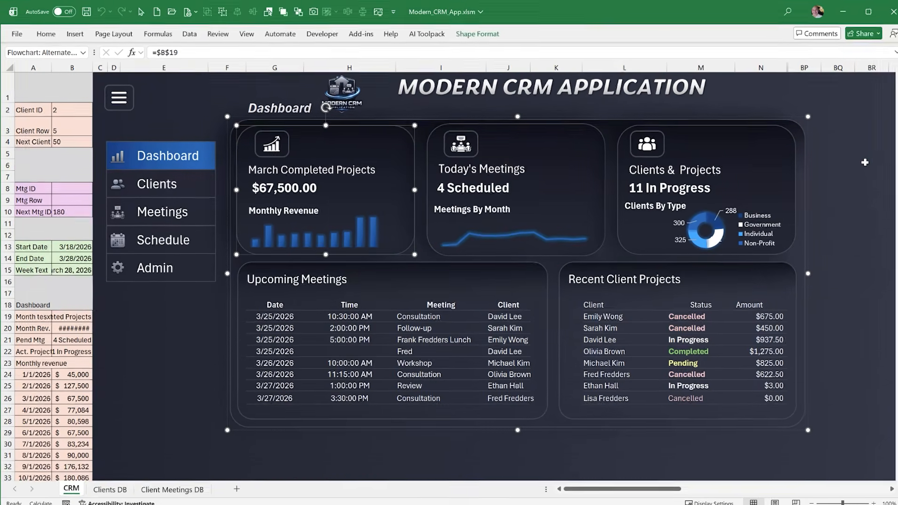
click(860, 161)
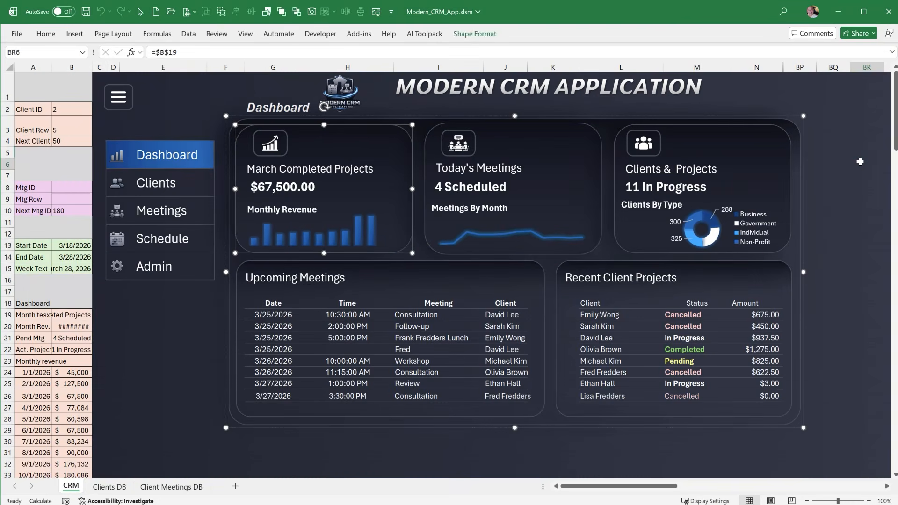
Widen column B and examine the TEXT and TODAY parts of the month text formula in B19
click(90, 316)
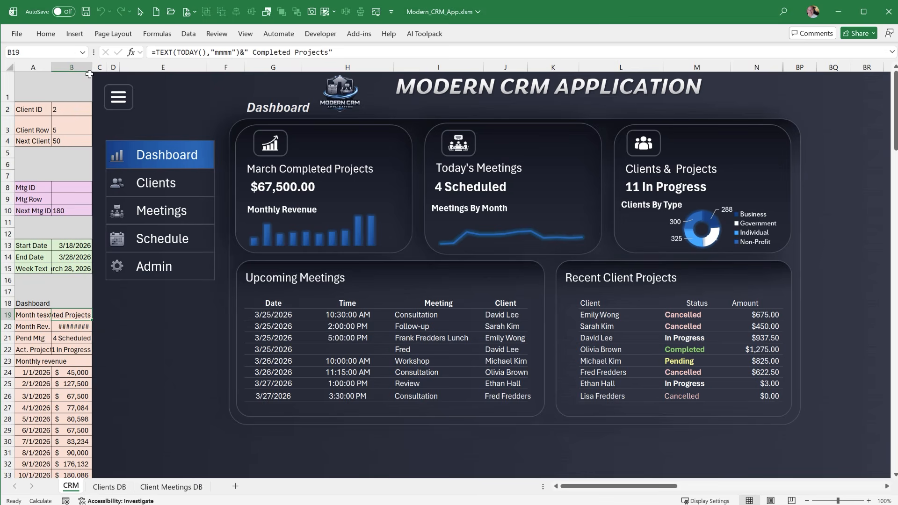
drag(90, 69, 144, 69)
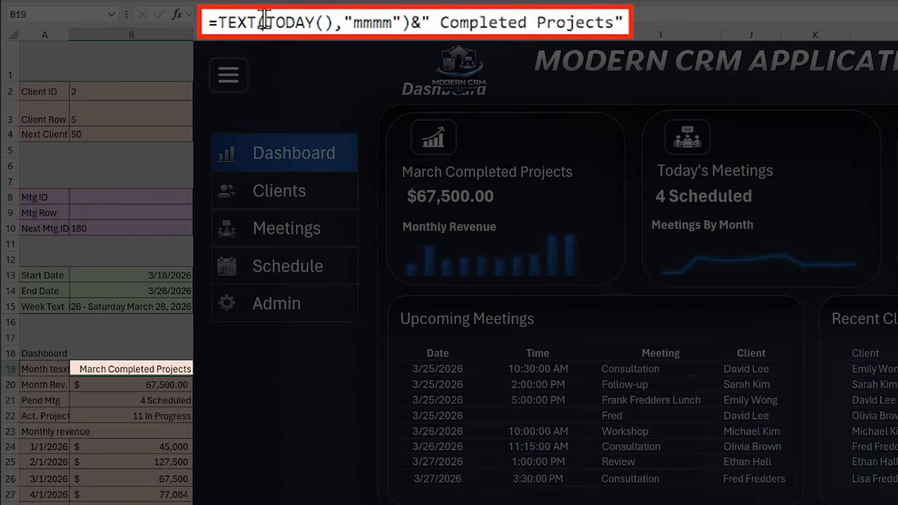
drag(269, 22, 337, 22)
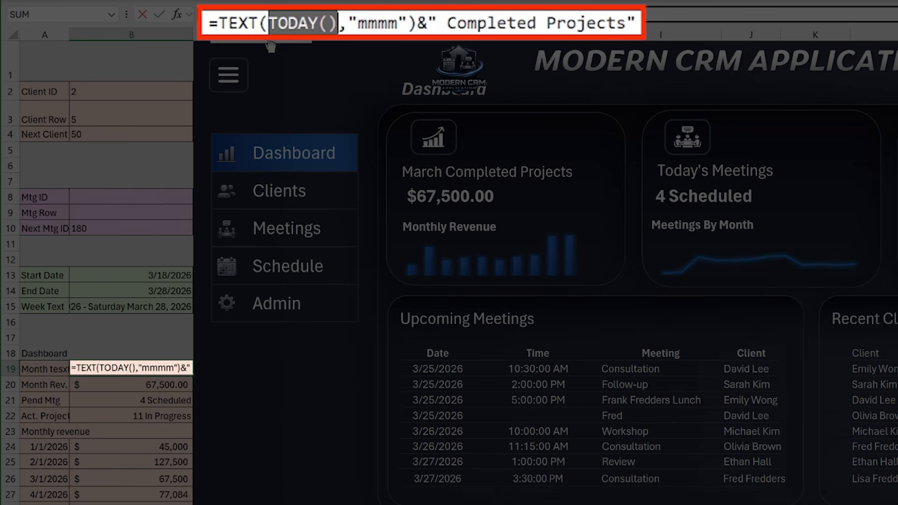
drag(357, 22, 221, 23)
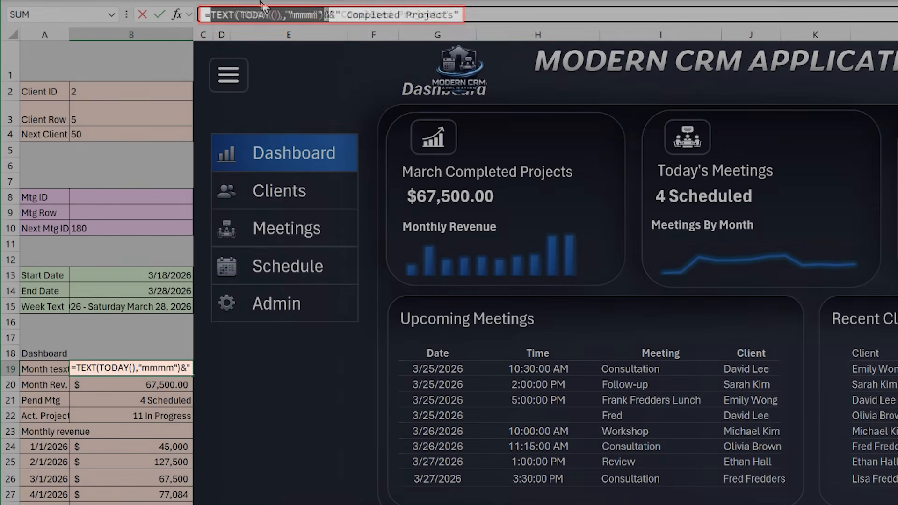
key(Return)
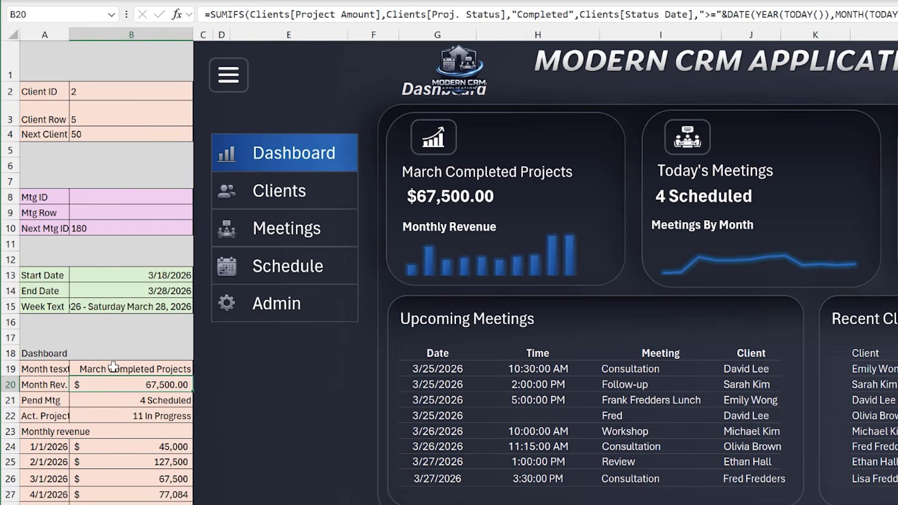
Recheck the completed projects card's reference to cell B19
click(549, 124)
click(551, 122)
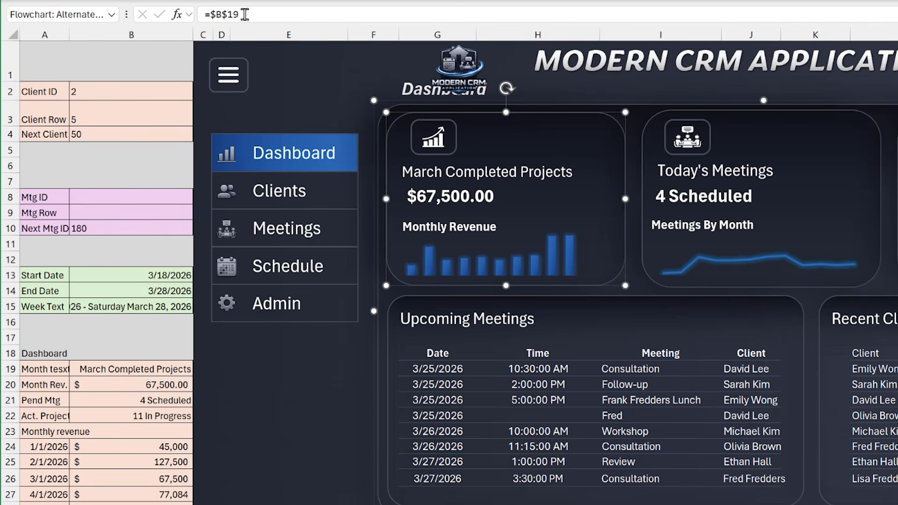
click(295, 103)
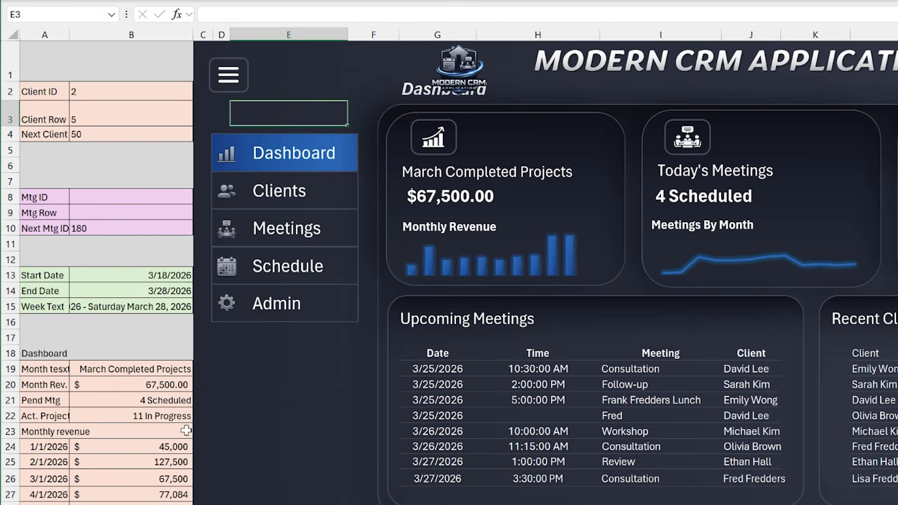
Review the monthly revenue SUMIFS formula in B20 and the Project Amount and Proj. Status columns on Clients DB
click(152, 385)
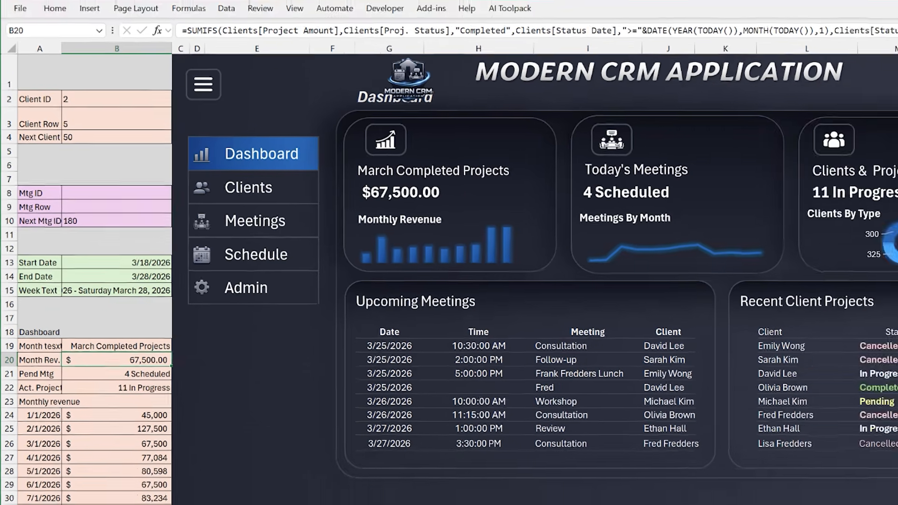
click(110, 486)
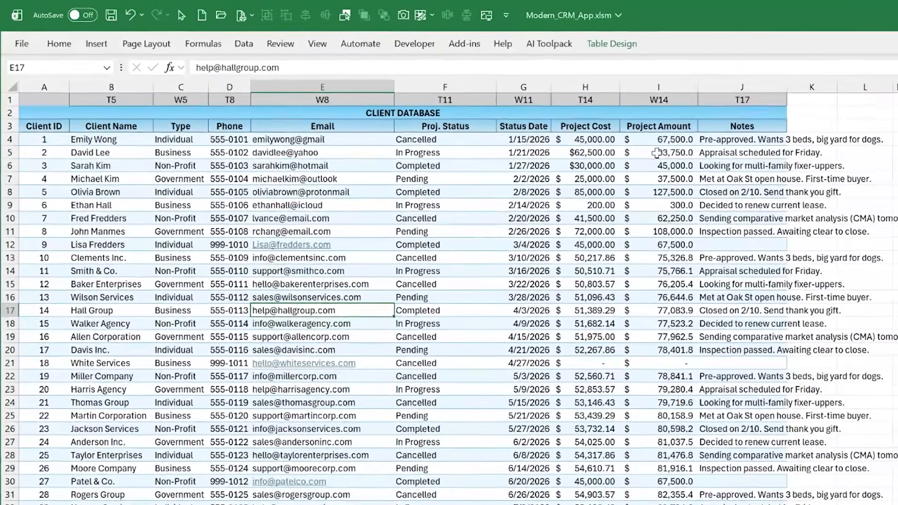
drag(510, 118, 511, 189)
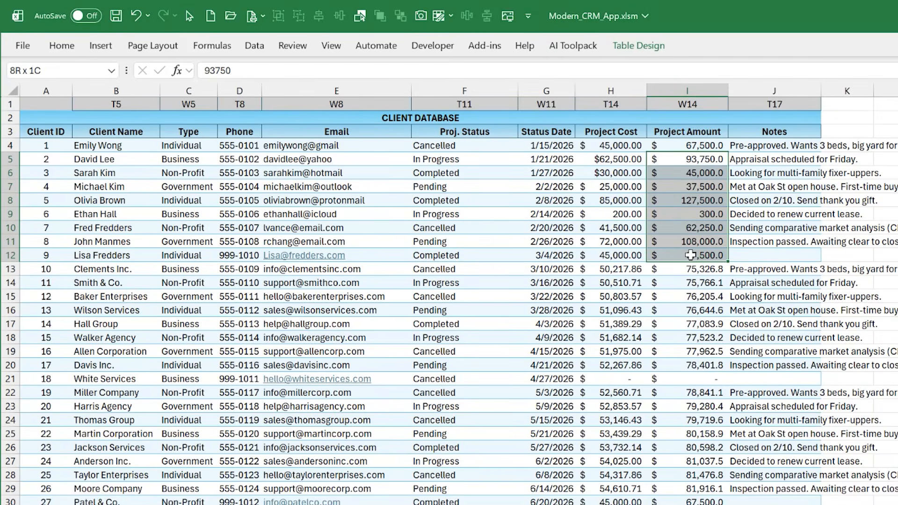
click(435, 203)
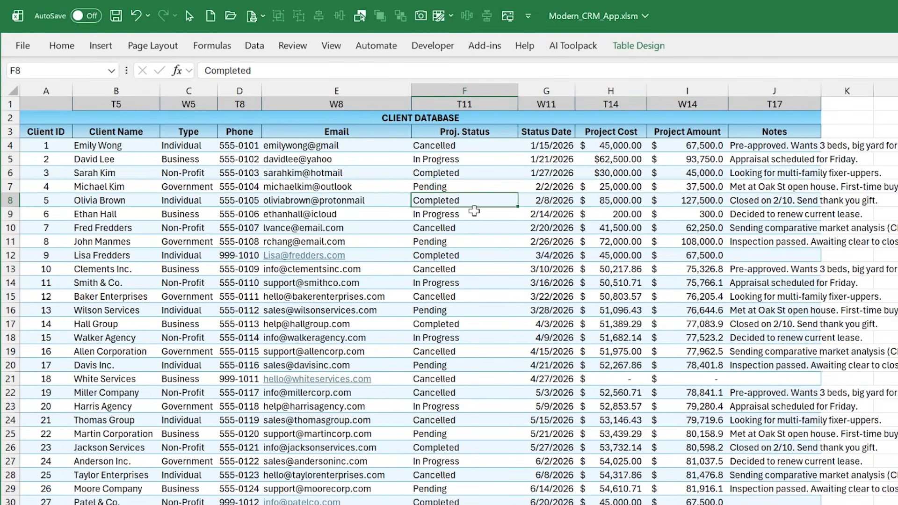
Examine the status, status date and project amount of the completed project in row 12 on Clients DB
drag(465, 255, 655, 253)
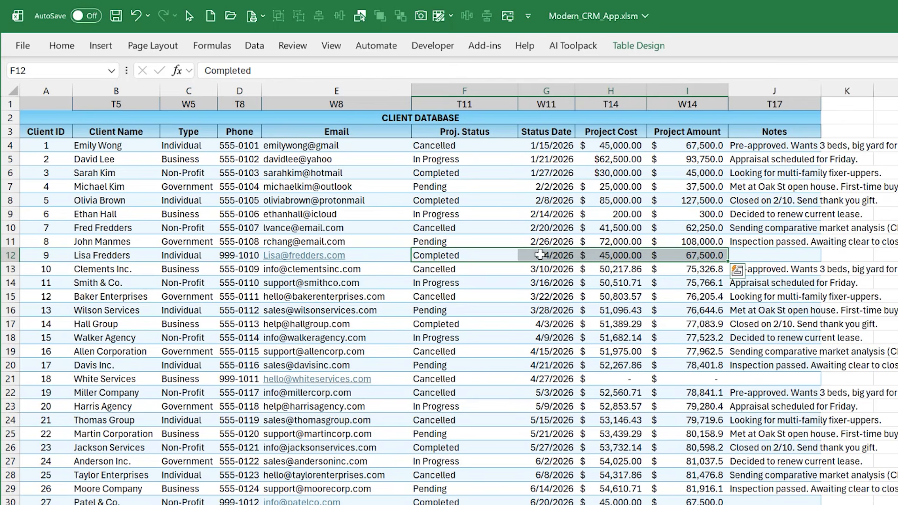
click(541, 256)
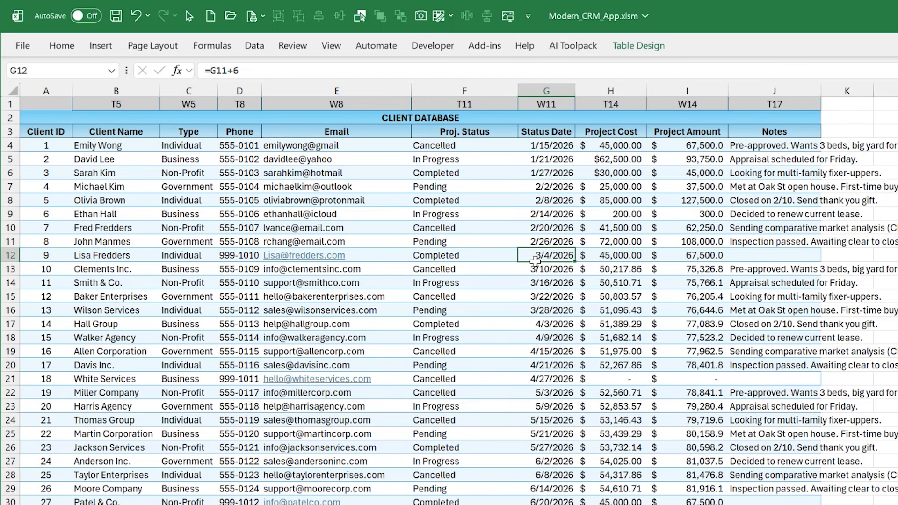
click(683, 243)
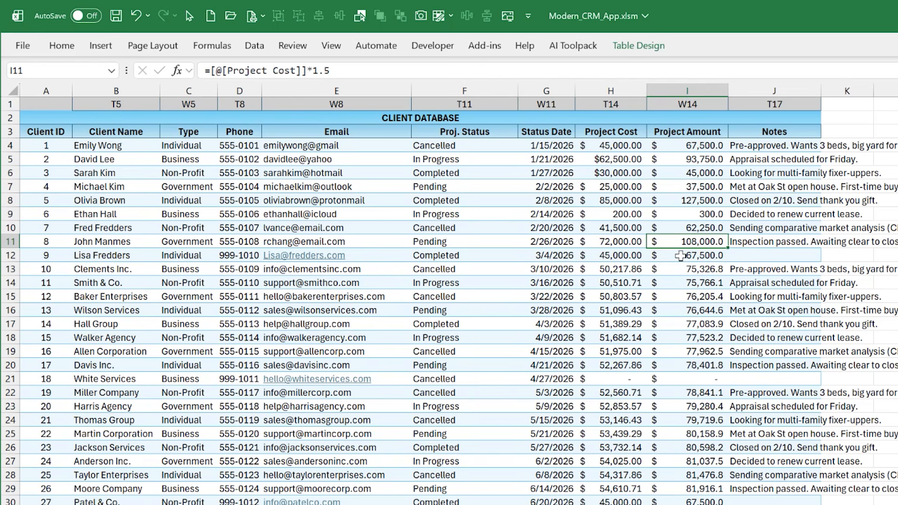
click(680, 256)
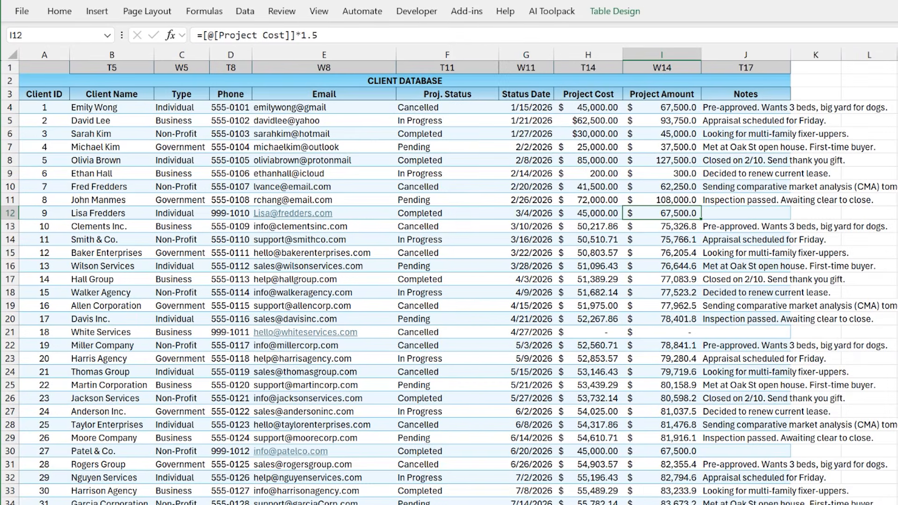
Change the status date of the completed Hall Group project in G17 to a March date
drag(504, 225, 474, 263)
click(453, 281)
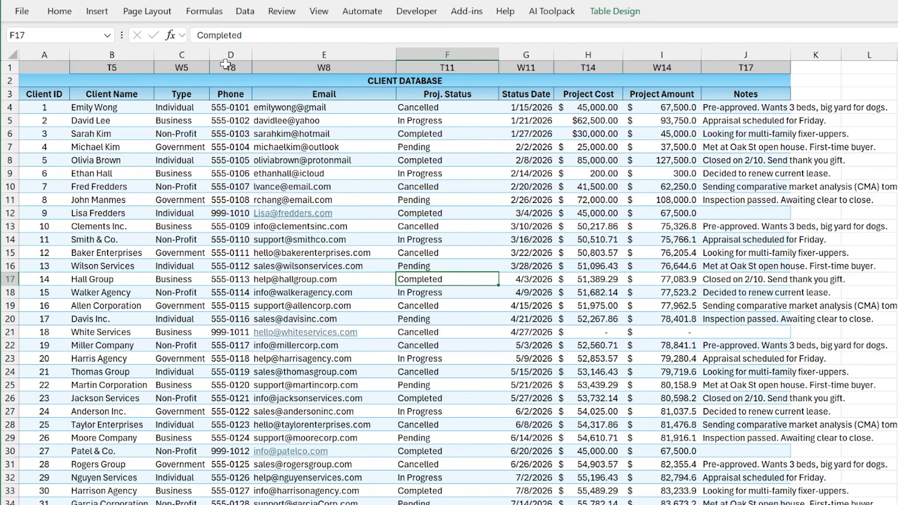
click(517, 278)
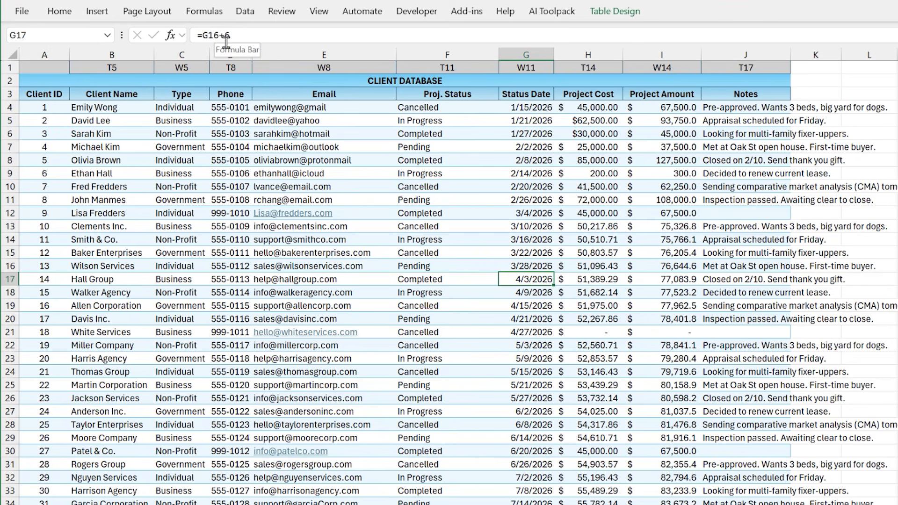
text(3/3)
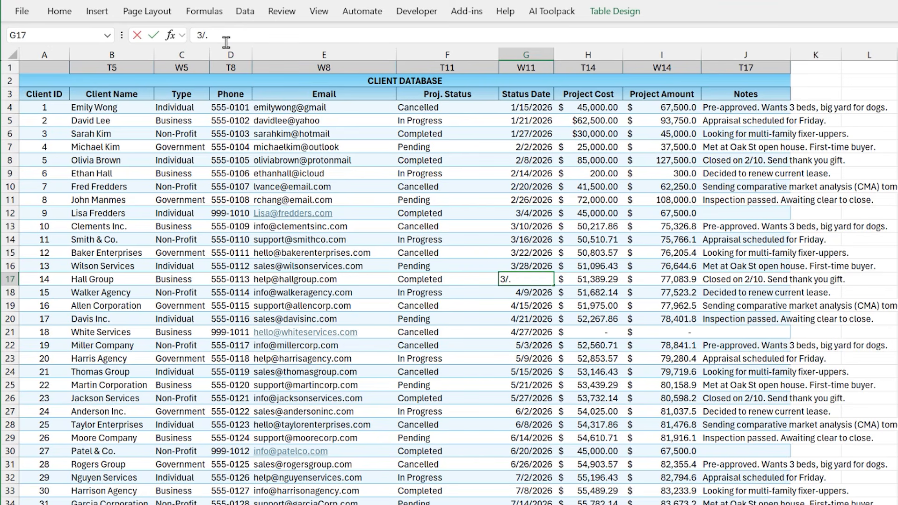
key(Return)
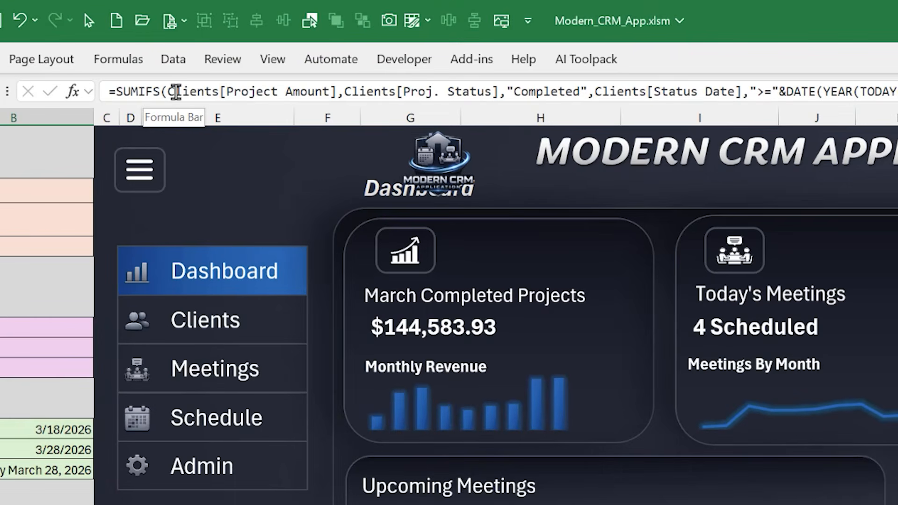
Examine the CRM sheet's monthly revenue SUMIFS formula in B20: the sum range, the Completed criterion and the first-of-month date criterion
drag(170, 91, 337, 85)
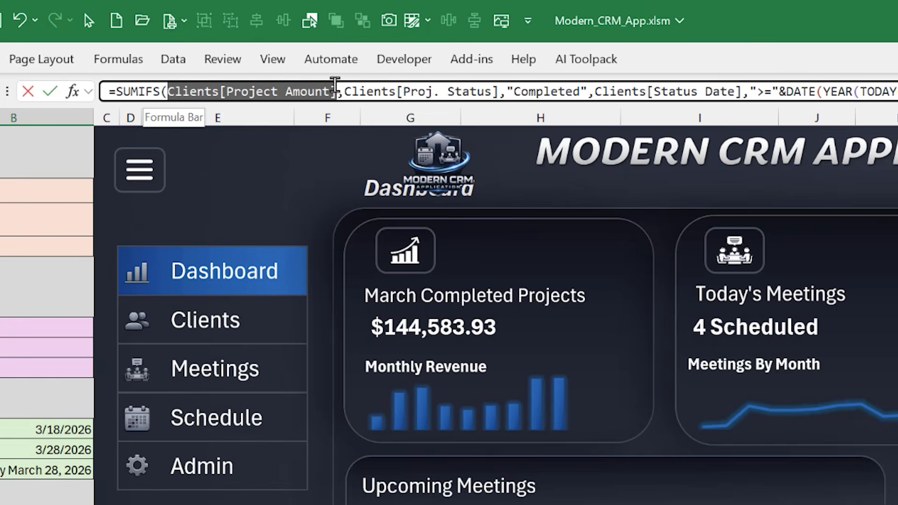
click(349, 85)
drag(349, 86, 581, 89)
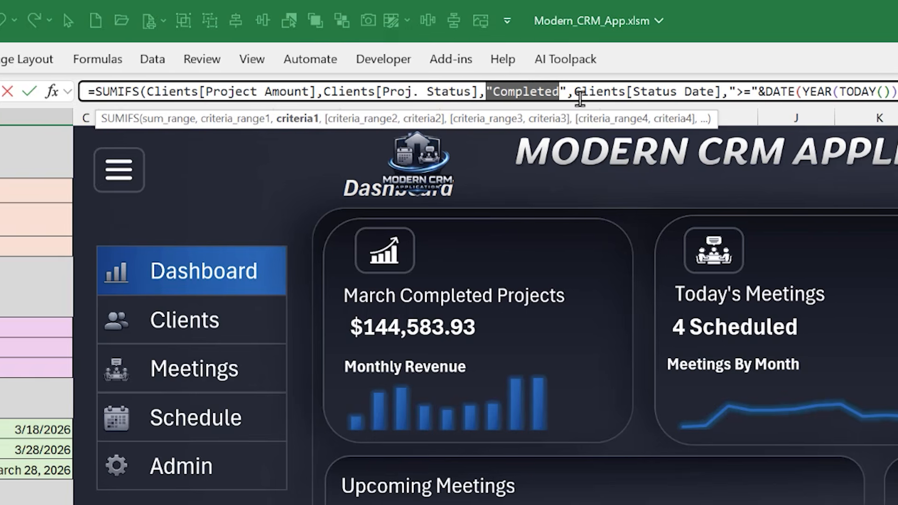
click(601, 89)
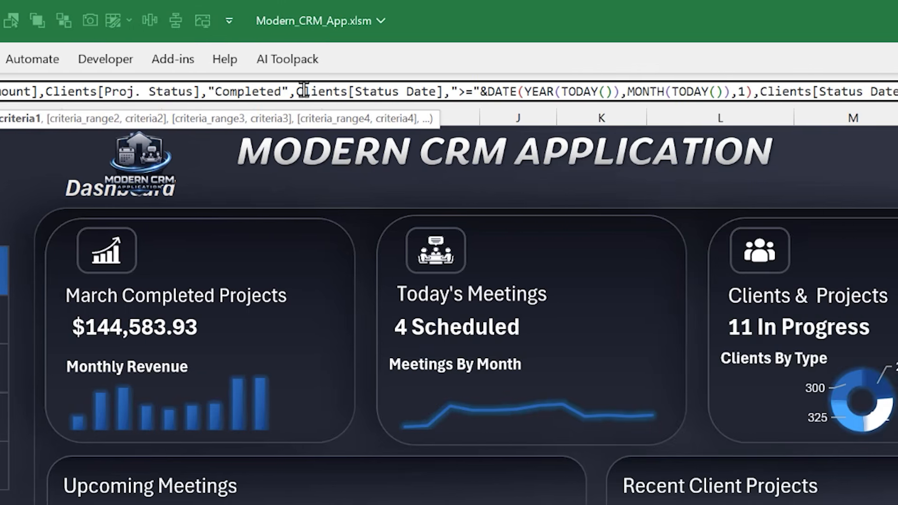
drag(305, 89, 702, 91)
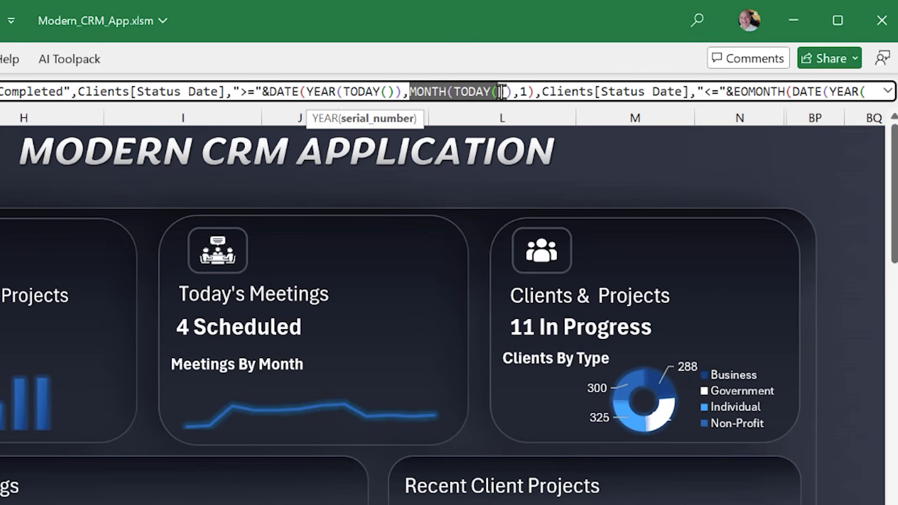
click(523, 92)
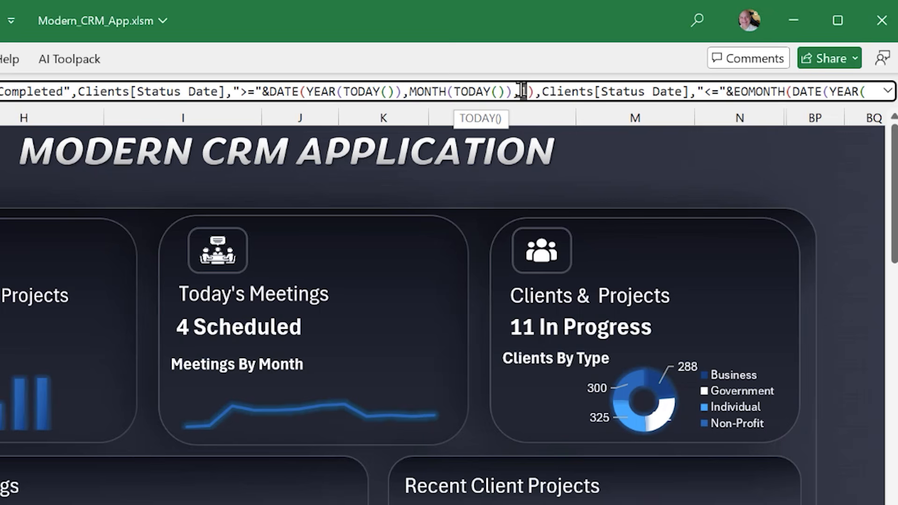
text(1)
drag(534, 90, 236, 85)
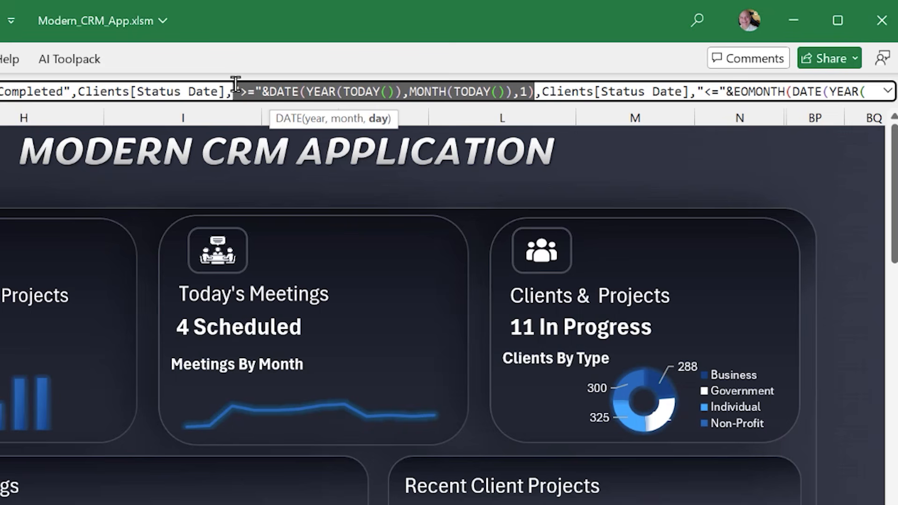
drag(236, 84, 233, 88)
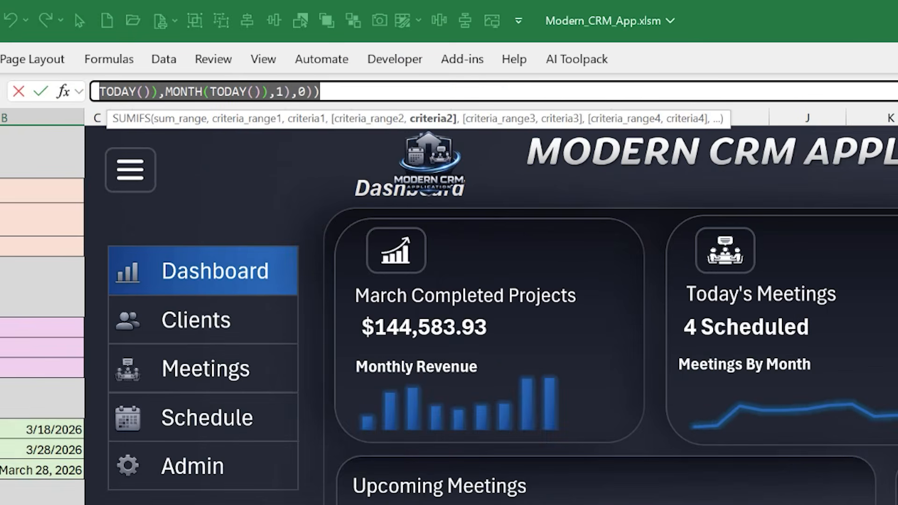
Expand the formula bar and adjust its height to fit two lines of the B20 formula
click(94, 96)
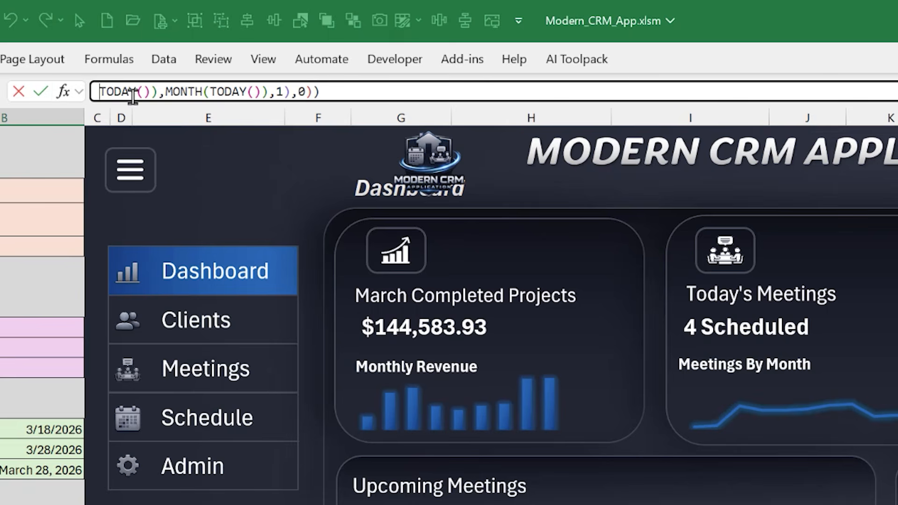
drag(134, 96, 14, 92)
drag(102, 91, 53, 90)
key(ctrl+shift+u)
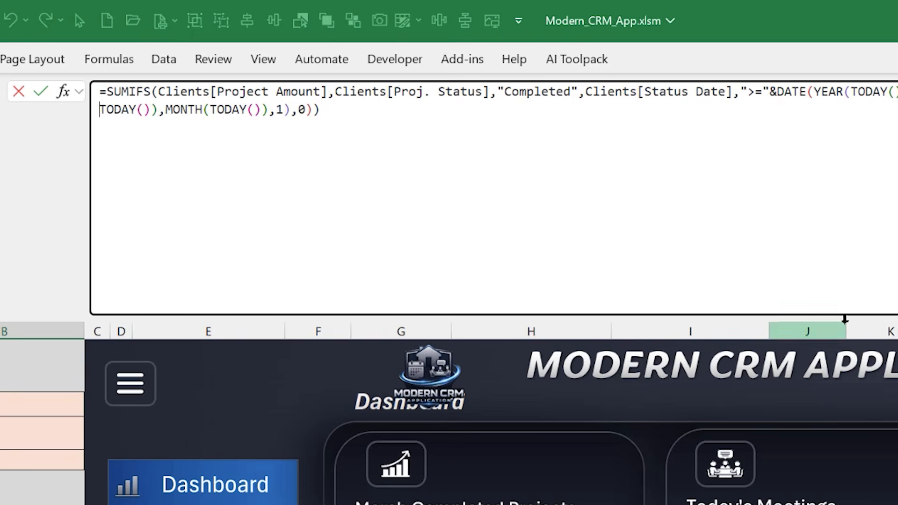
drag(845, 320, 850, 127)
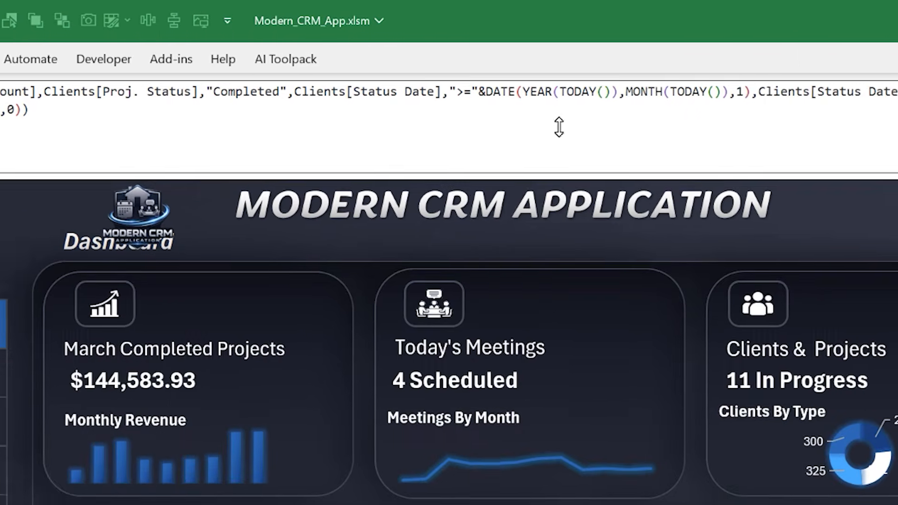
drag(559, 127, 557, 121)
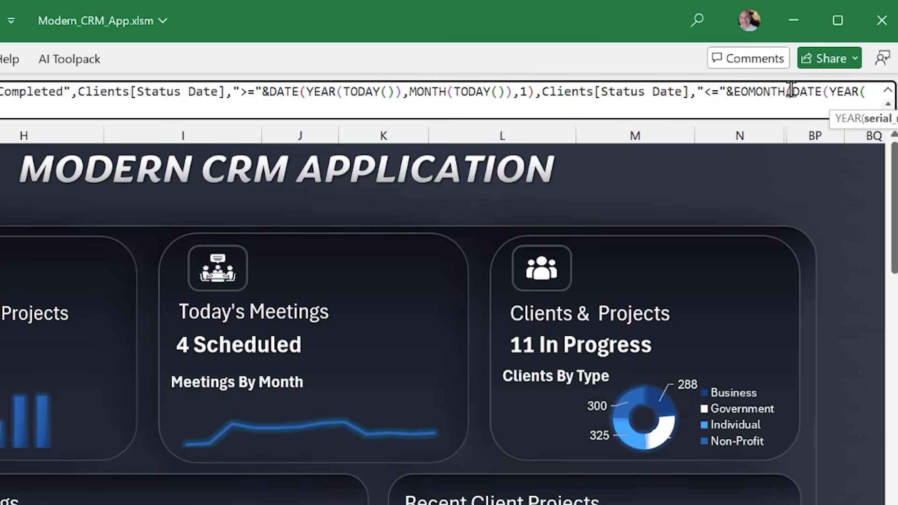
Review the EOMONTH end-of-month criterion and its final arguments in the B20 formula, and close the formula
drag(791, 90, 734, 89)
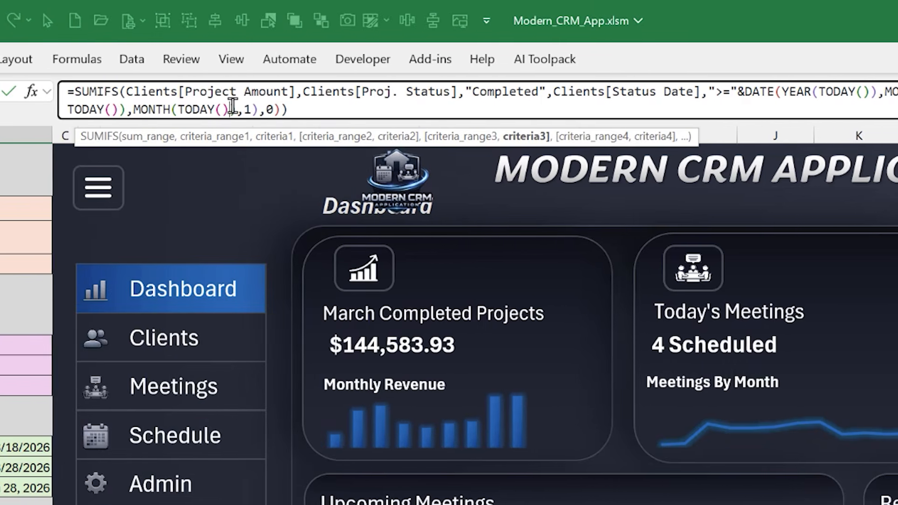
click(232, 107)
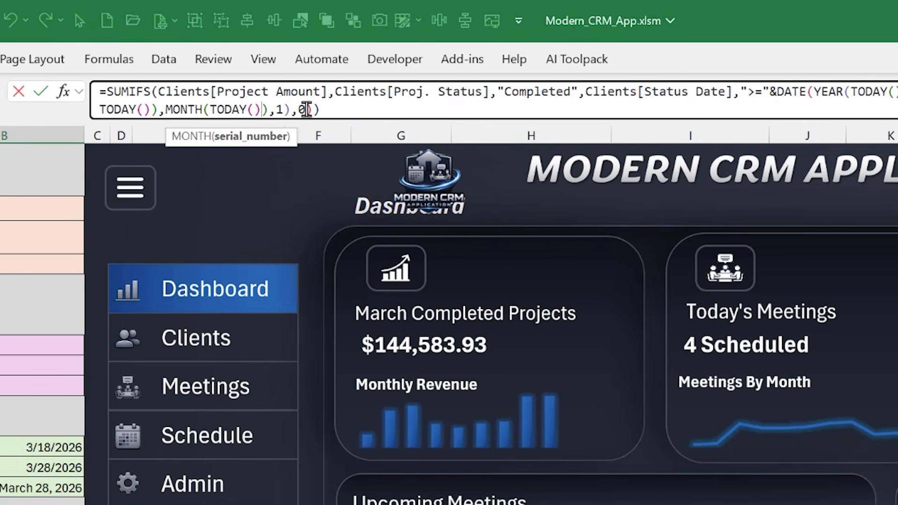
drag(275, 108, 269, 109)
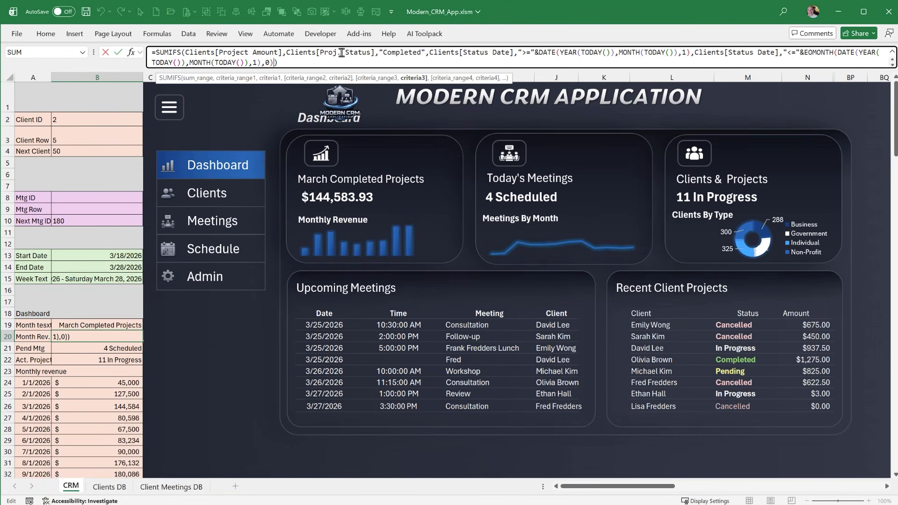
key(Return)
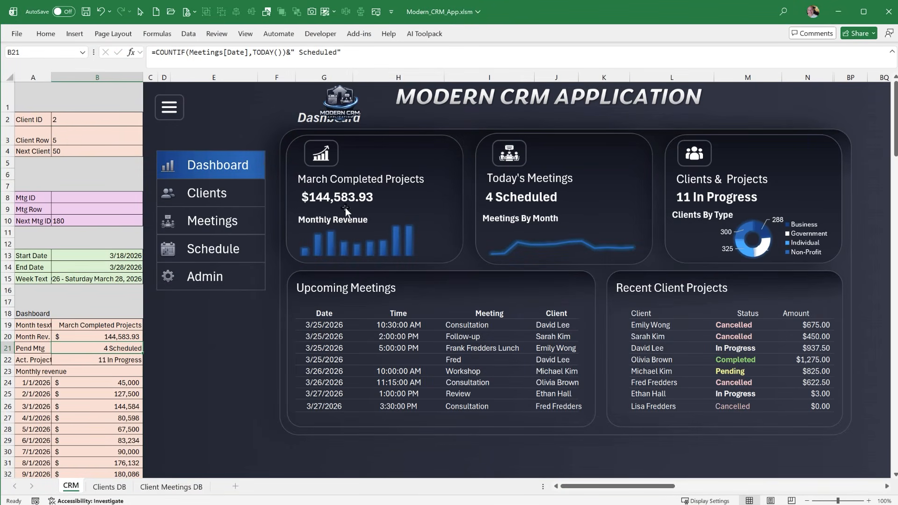
Inspect the monthly revenue amount card's cell link and the Monthly Revenue chart's source range
click(345, 205)
click(346, 203)
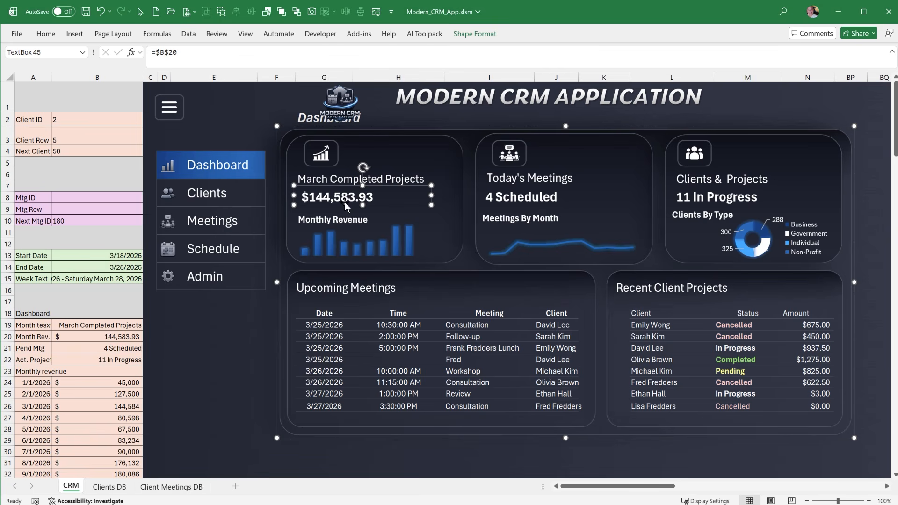
click(349, 216)
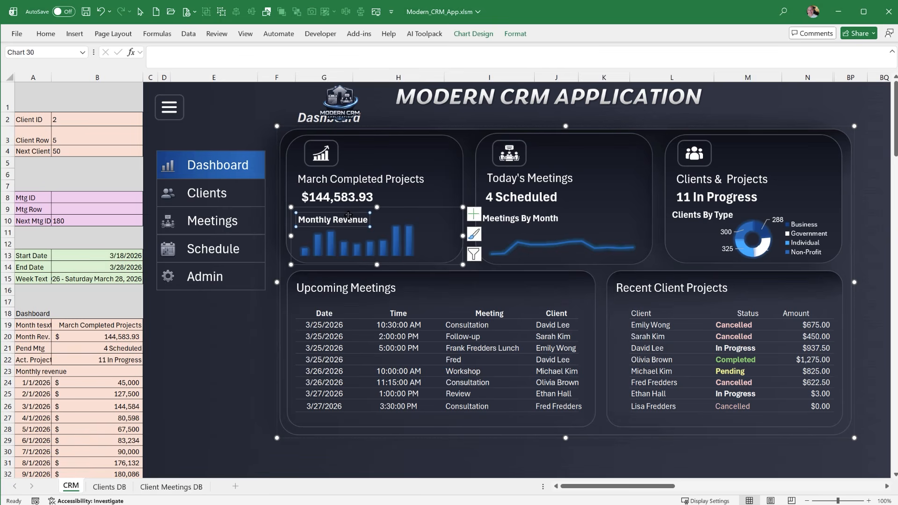
click(391, 211)
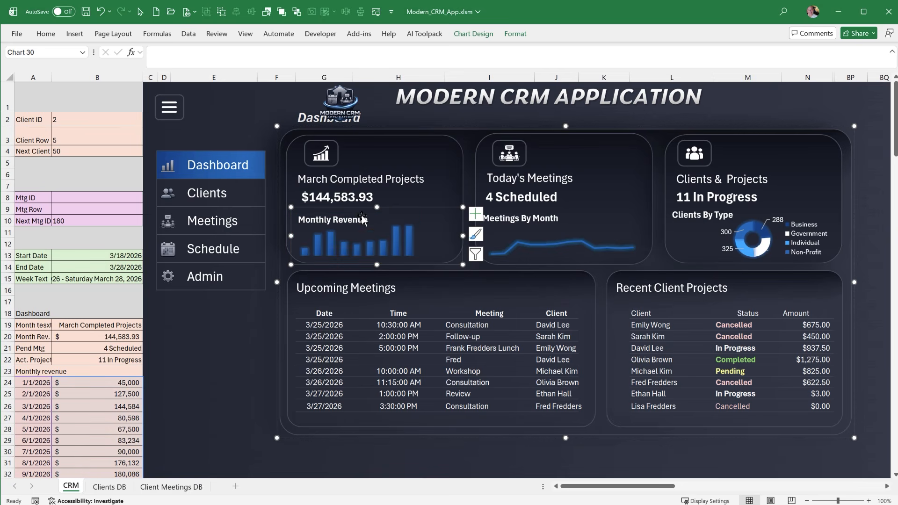
Examine the YEAR and ROW()-23 parts of the month date formula in A24, and select the month dates A24:A35
scroll(81, 345, down, 1)
click(49, 323)
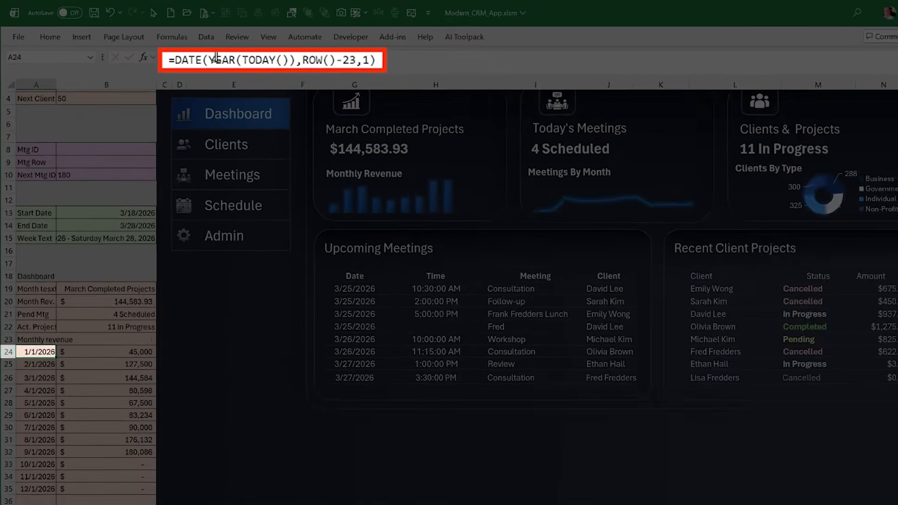
drag(182, 52, 232, 52)
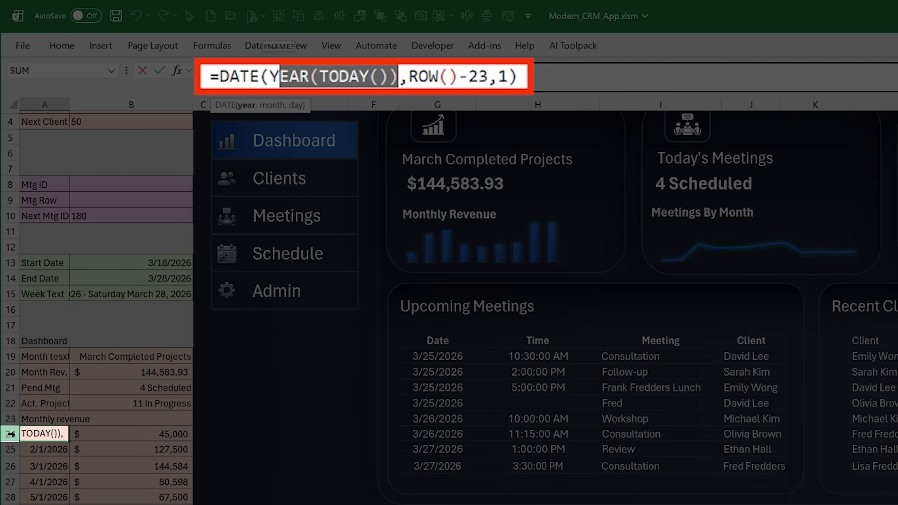
click(451, 76)
drag(450, 75, 399, 75)
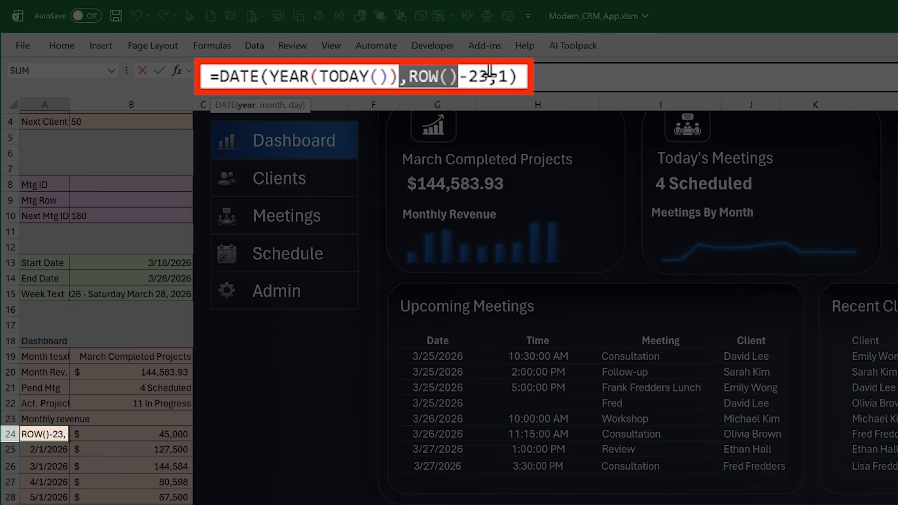
drag(489, 76, 408, 75)
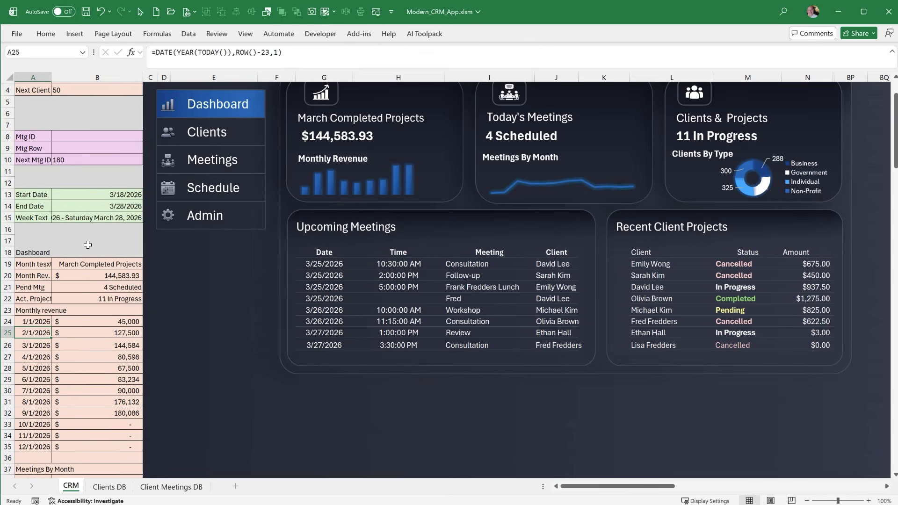
key(Escape)
drag(52, 325, 51, 450)
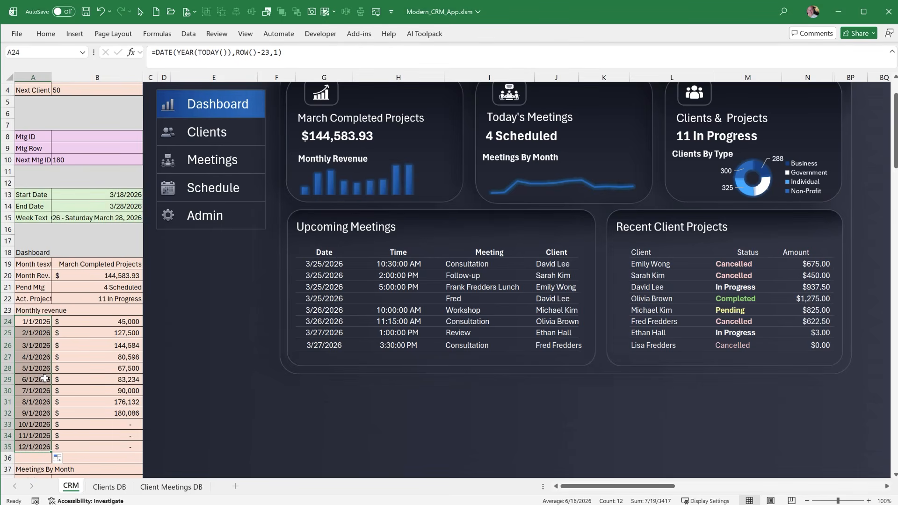
Review the SUMIFS formula in B24, including its Status Date criteria based on A24 and EOMONTH(A24,0)
click(63, 324)
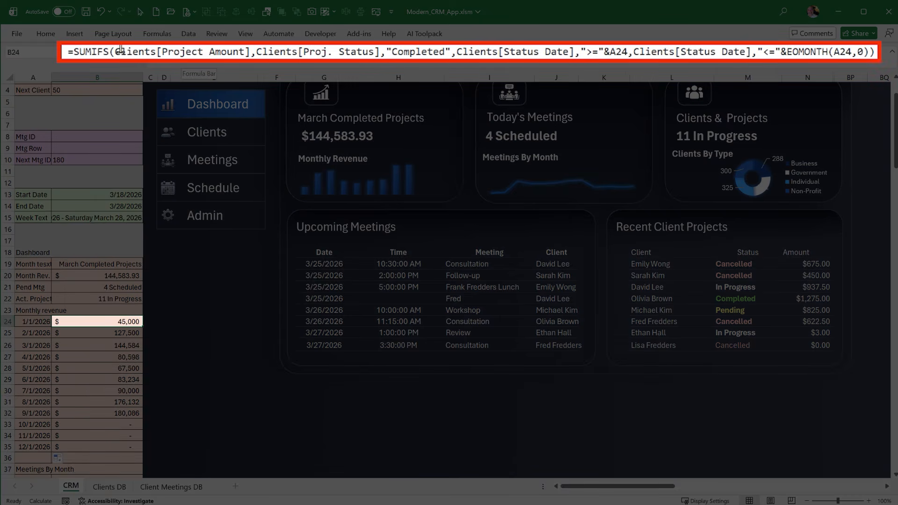
drag(189, 52, 557, 51)
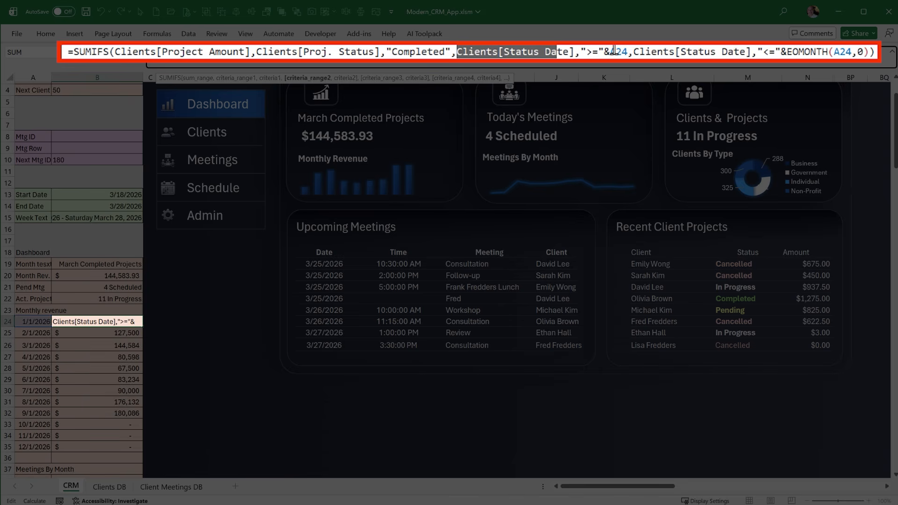
drag(622, 51, 587, 51)
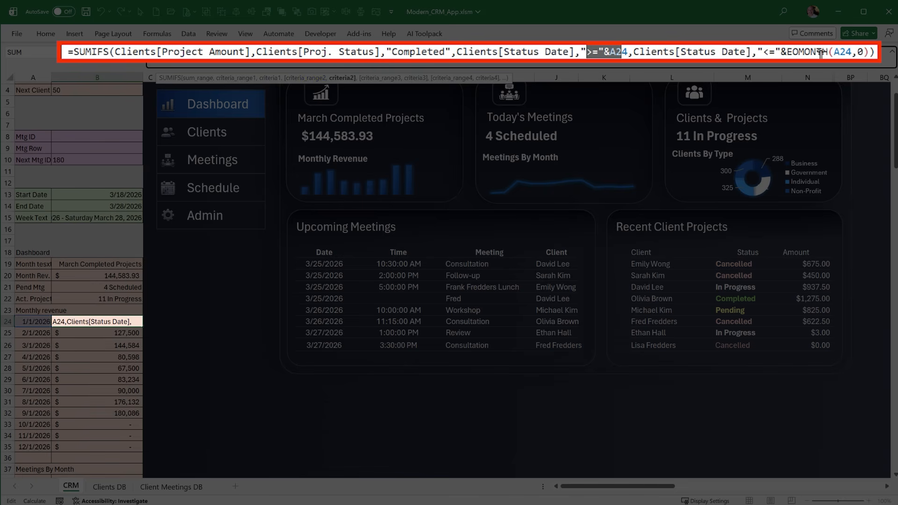
drag(852, 51, 792, 51)
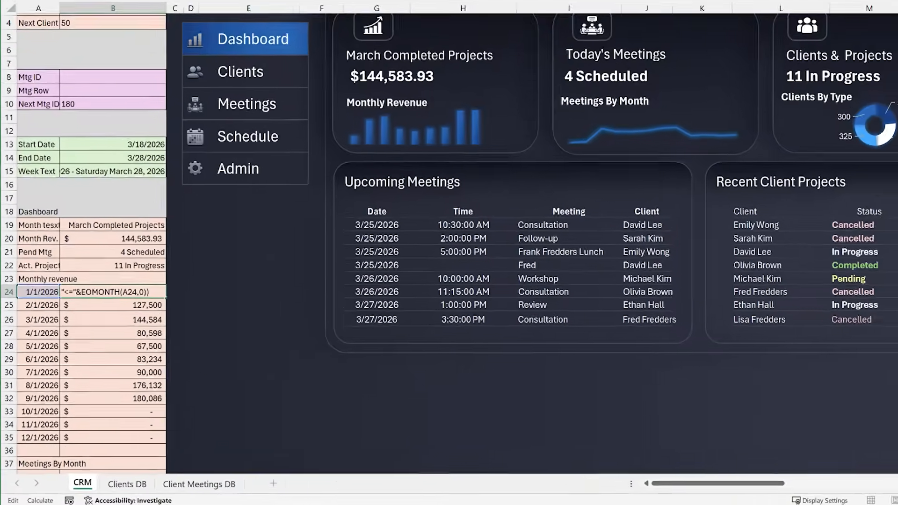
key(Return)
click(149, 240)
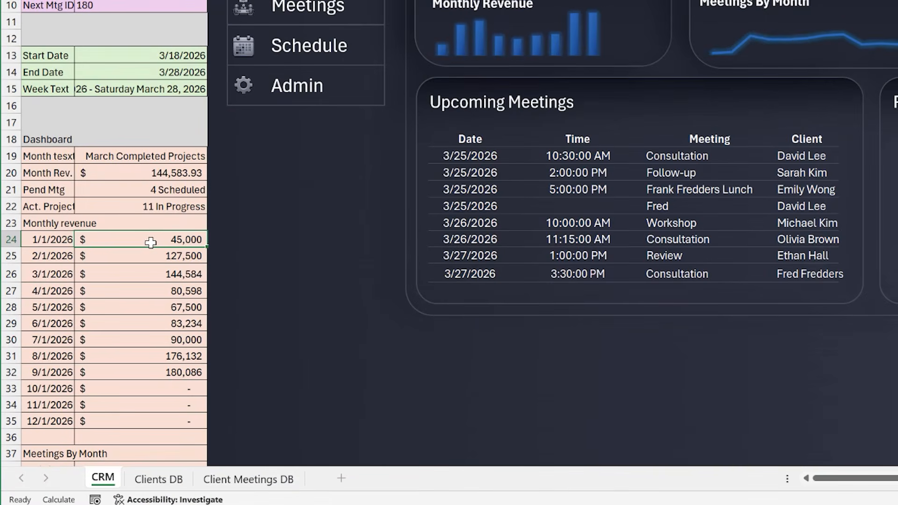
Fill the monthly revenue formula from B24 down through B35
click(149, 257)
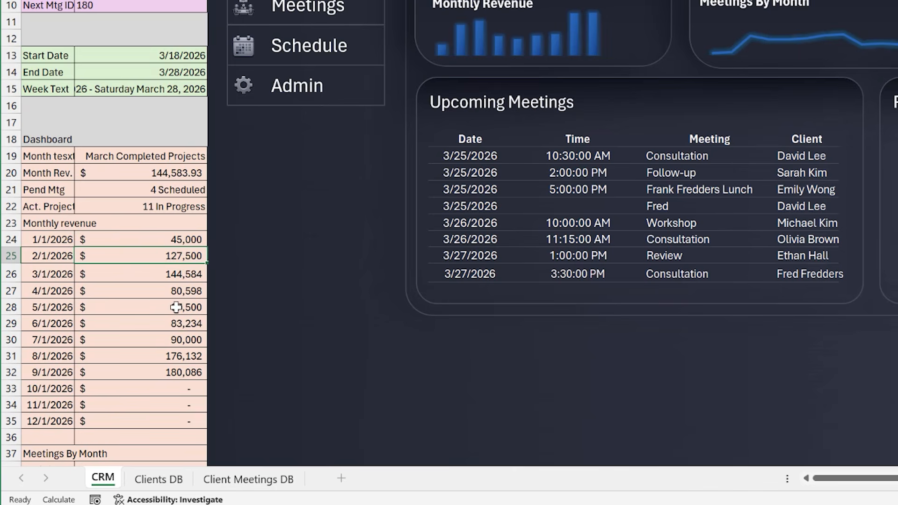
click(174, 244)
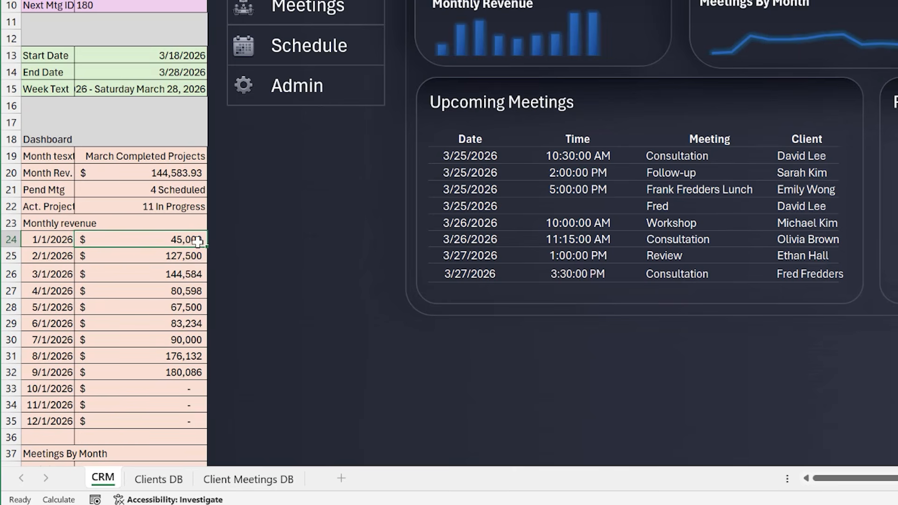
drag(206, 246, 192, 427)
click(142, 278)
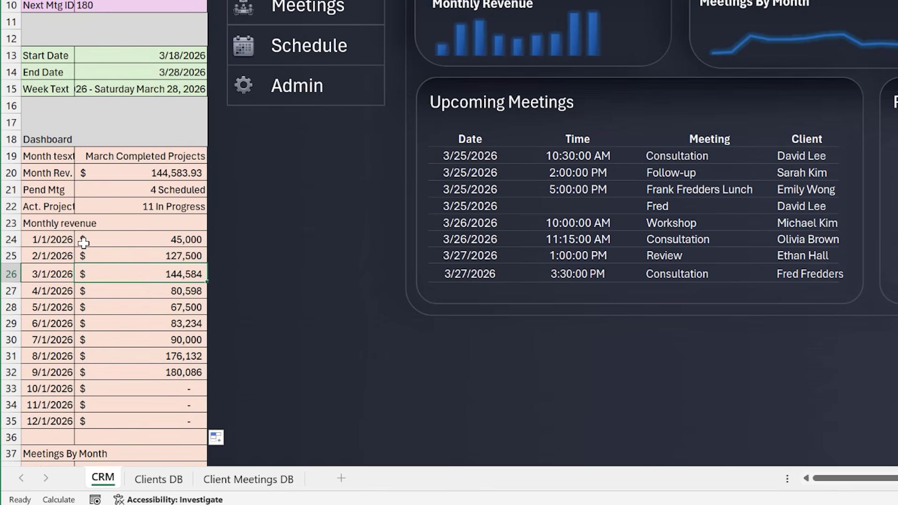
Insert a trial clustered column chart from the month dates and revenue in A24:B35, and delete it
drag(66, 240, 147, 413)
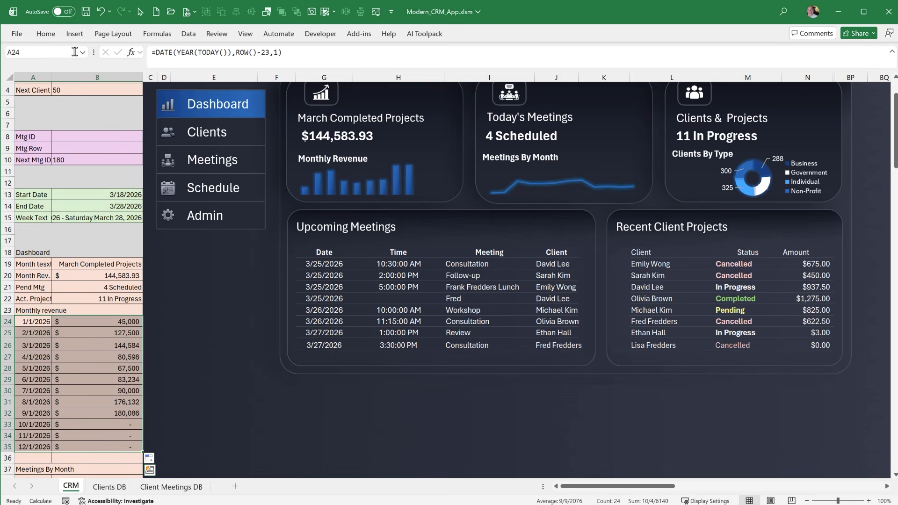
click(74, 34)
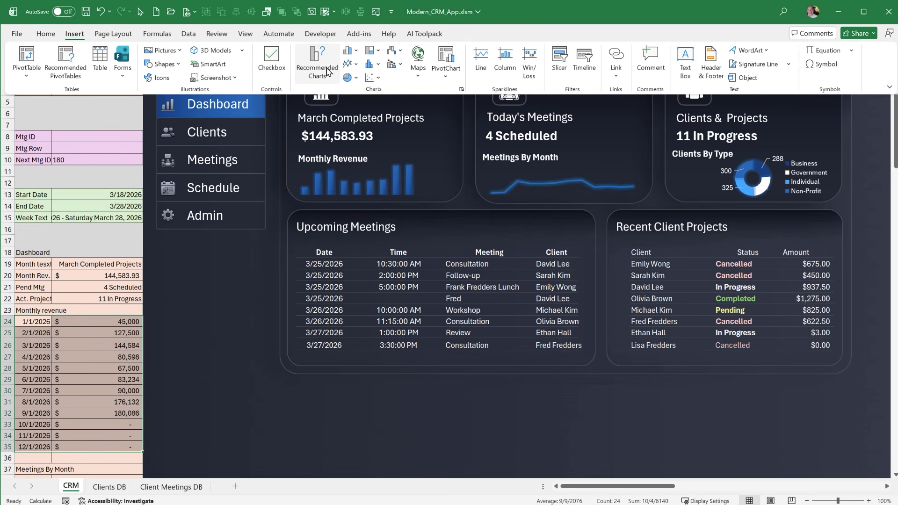
click(289, 69)
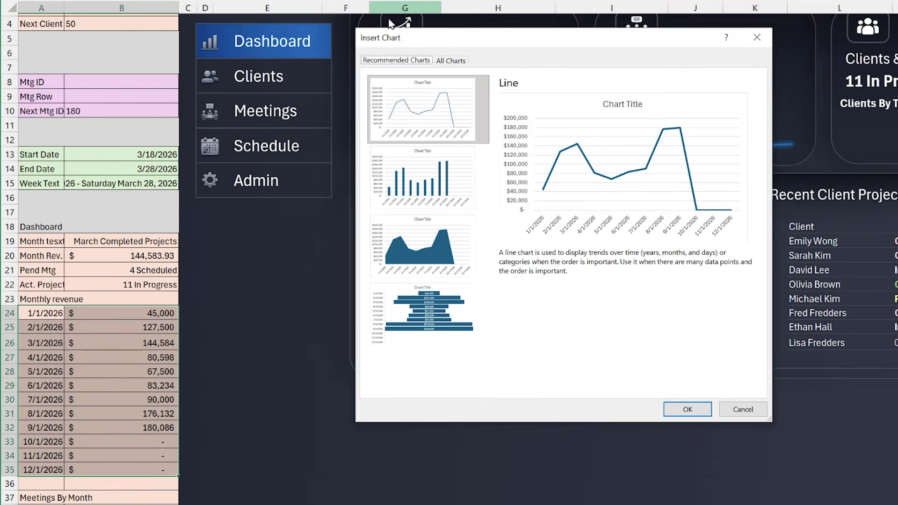
click(466, 66)
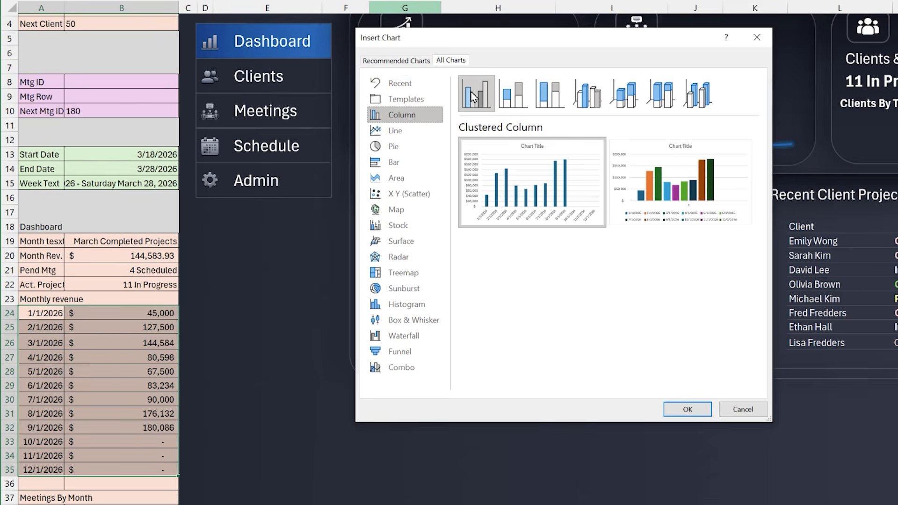
mouse_move(515, 220)
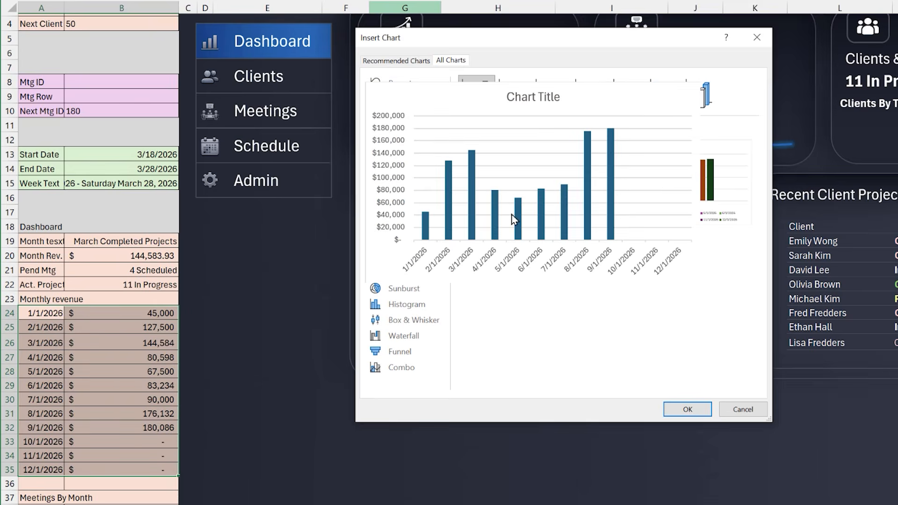
click(689, 409)
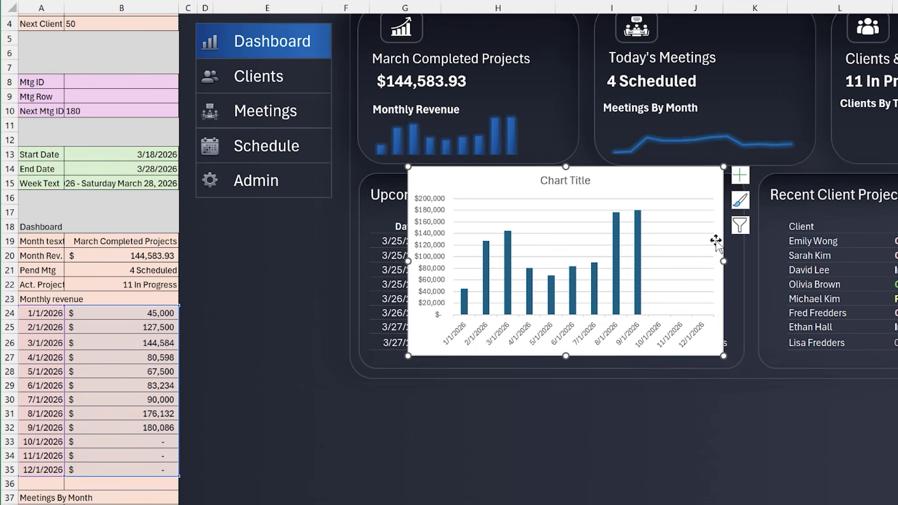
drag(640, 177, 609, 183)
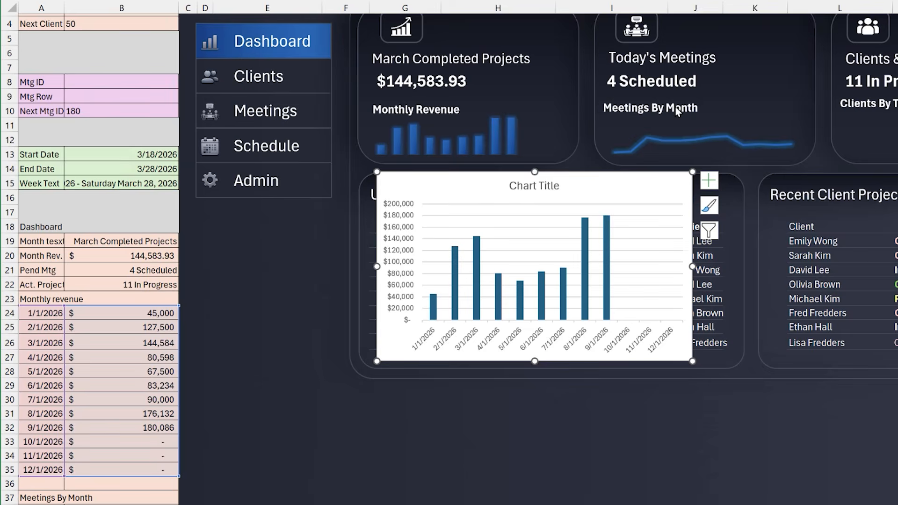
key(Delete)
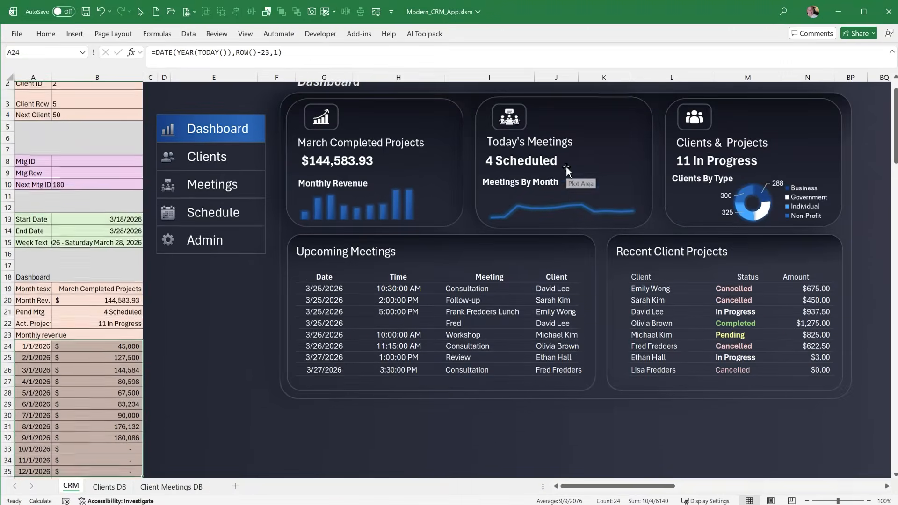
Review the COUNTIF formula in B21 for the Today's Meetings card, including its Meetings[Date] range and TODAY() criterion, and close it unchanged
scroll(564, 172, up, 1)
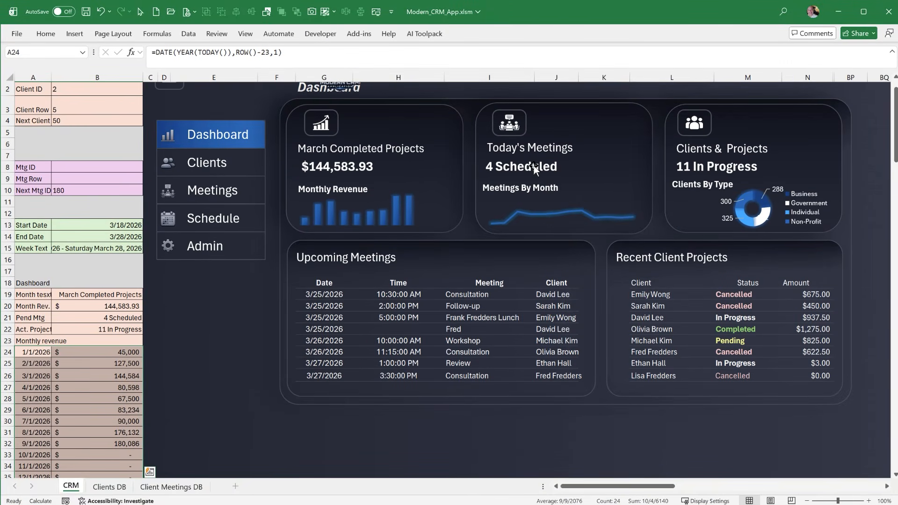
click(534, 149)
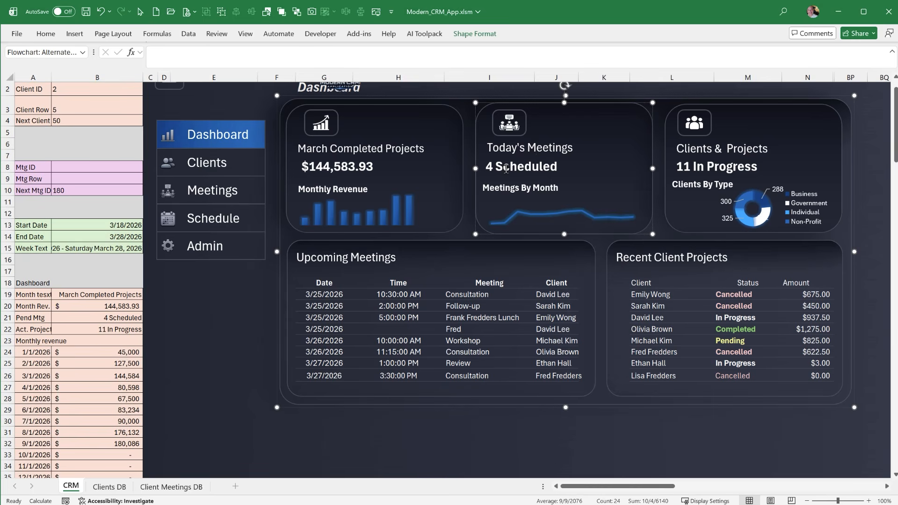
scroll(52, 366, down, 3)
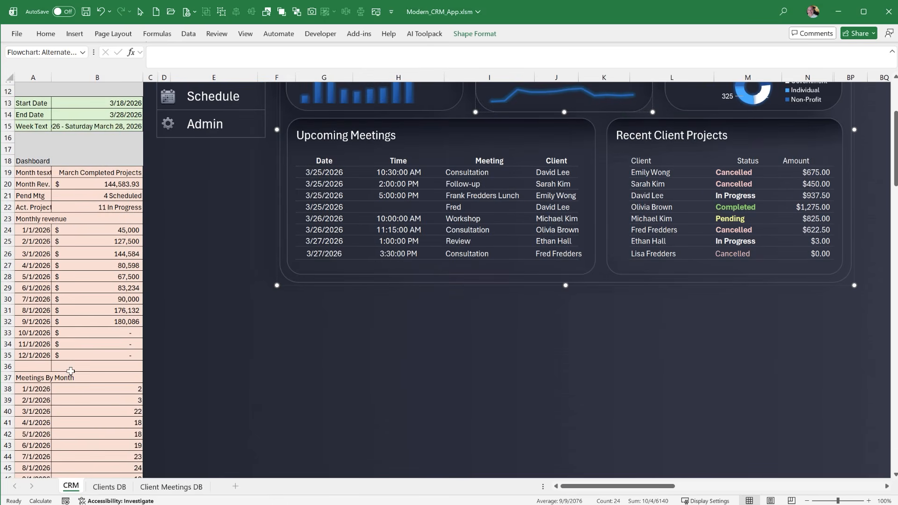
scroll(70, 371, up, 3)
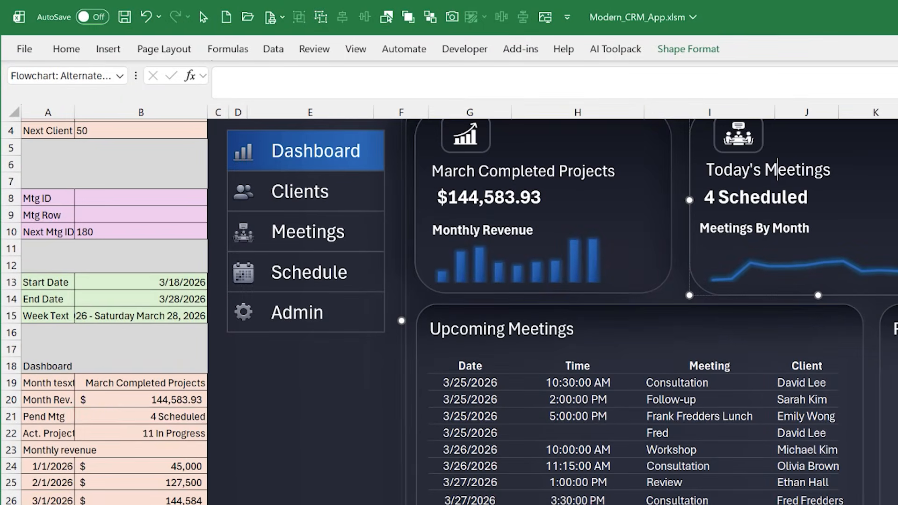
click(96, 416)
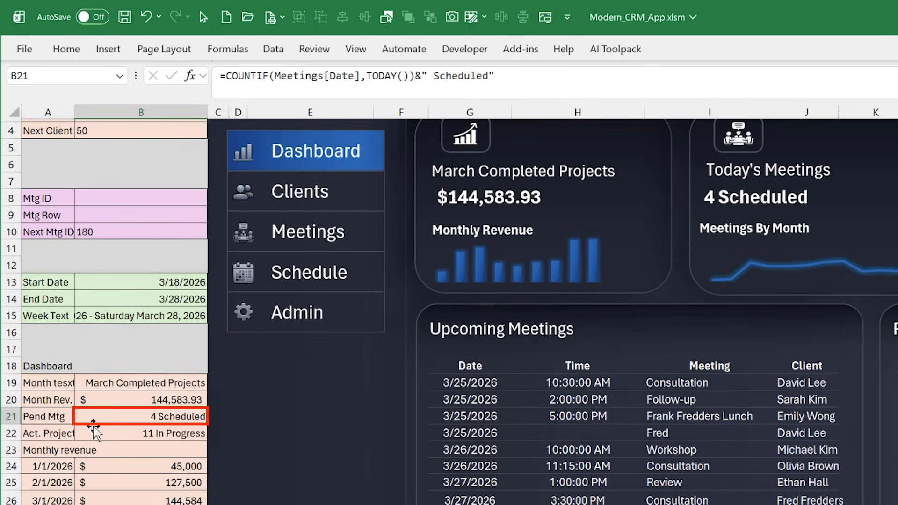
drag(360, 75, 277, 71)
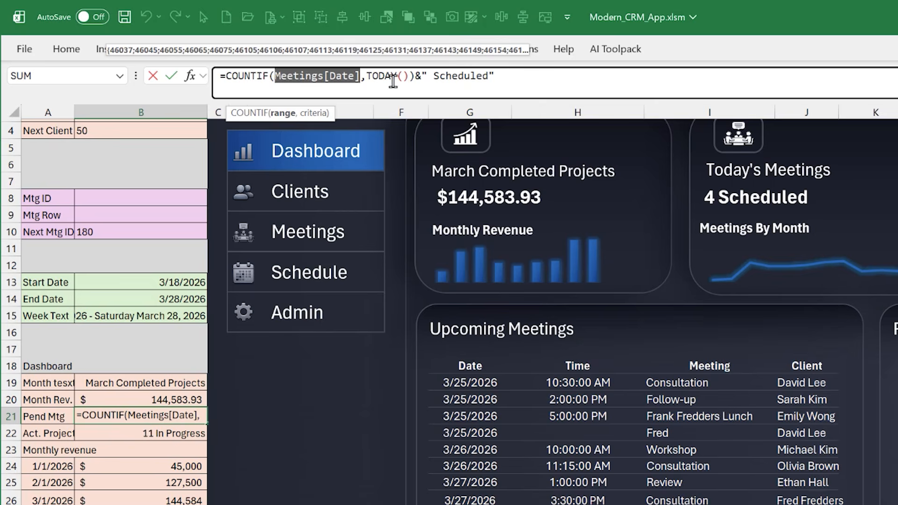
drag(409, 76, 330, 76)
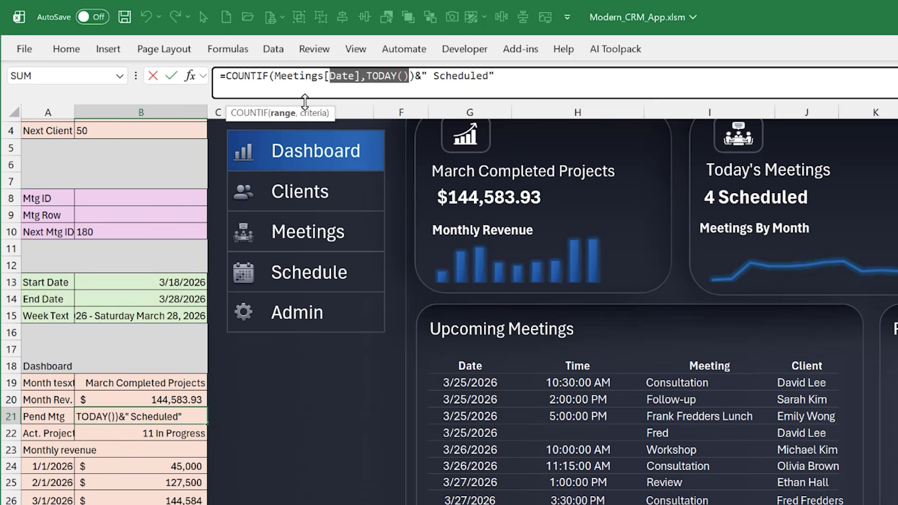
click(324, 76)
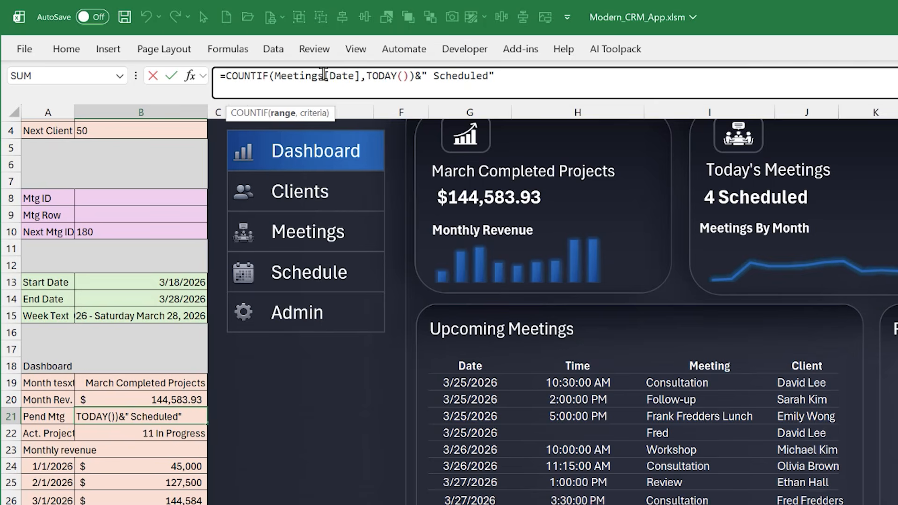
click(357, 75)
drag(361, 76, 283, 76)
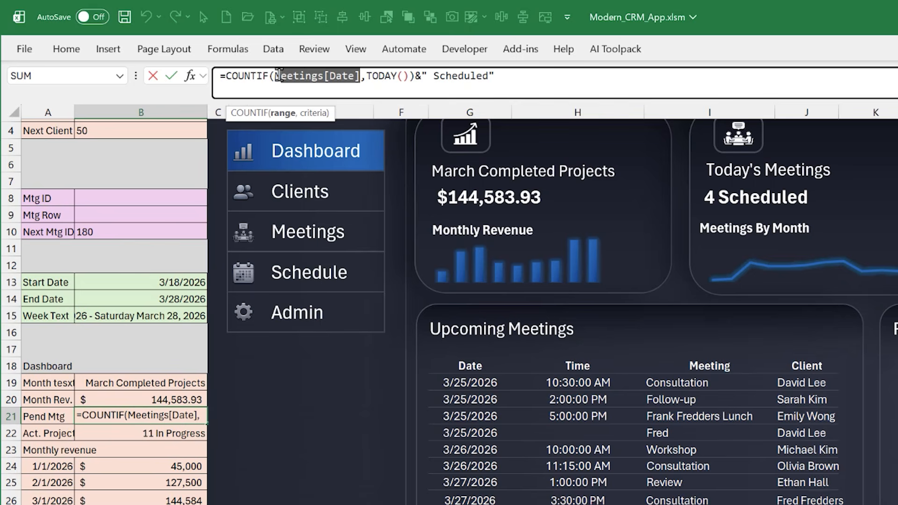
key(Escape)
Examine the Date column of the client meeting database on the Client Meetings DB sheet, and return to the CRM sheet
key(ctrl+Page_Down)
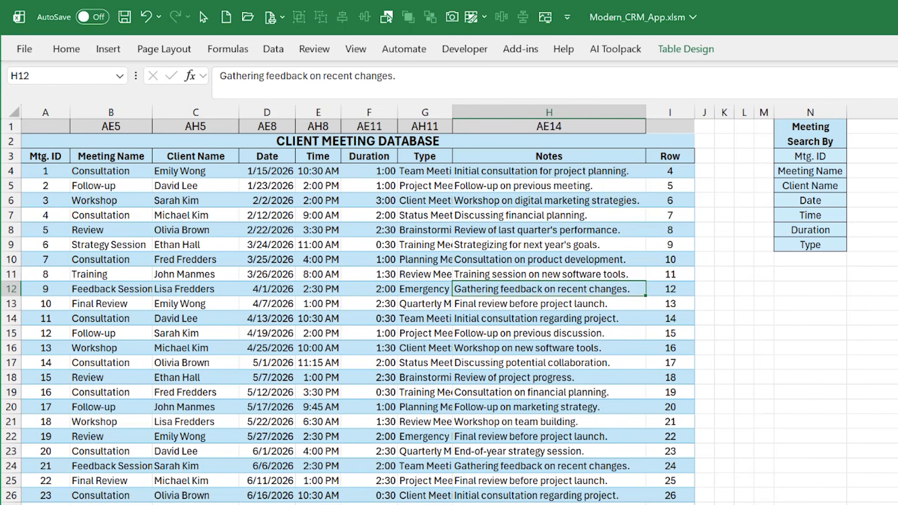
drag(276, 173, 261, 450)
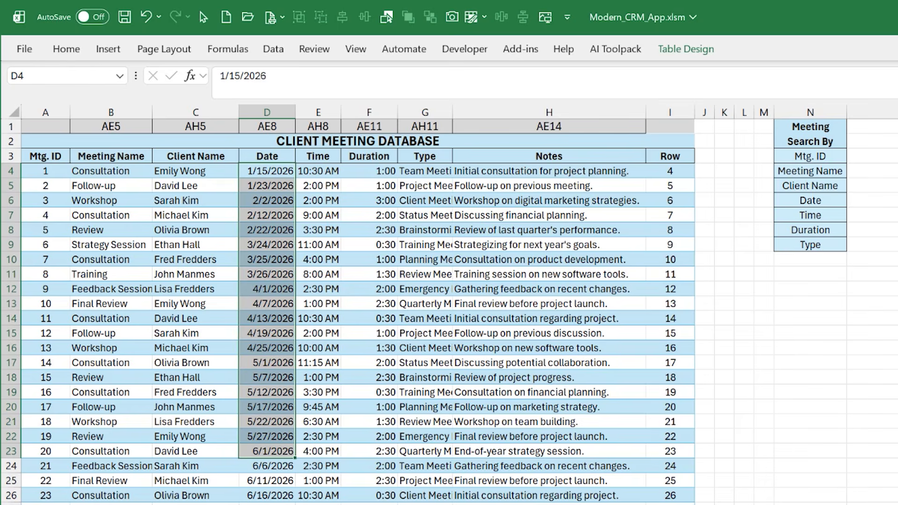
key(ctrl+Page_Up)
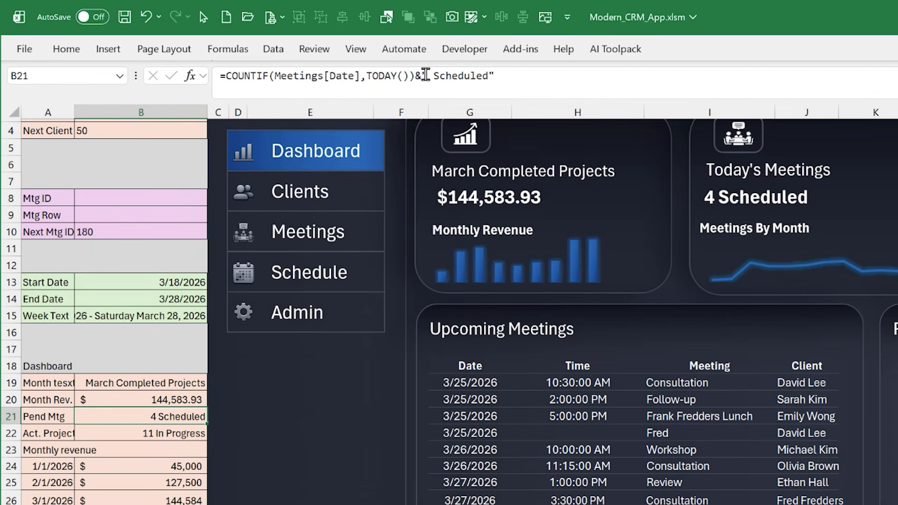
Inspect the cell link of the scheduled meetings count text box on the Today's Meetings card
click(730, 200)
click(731, 200)
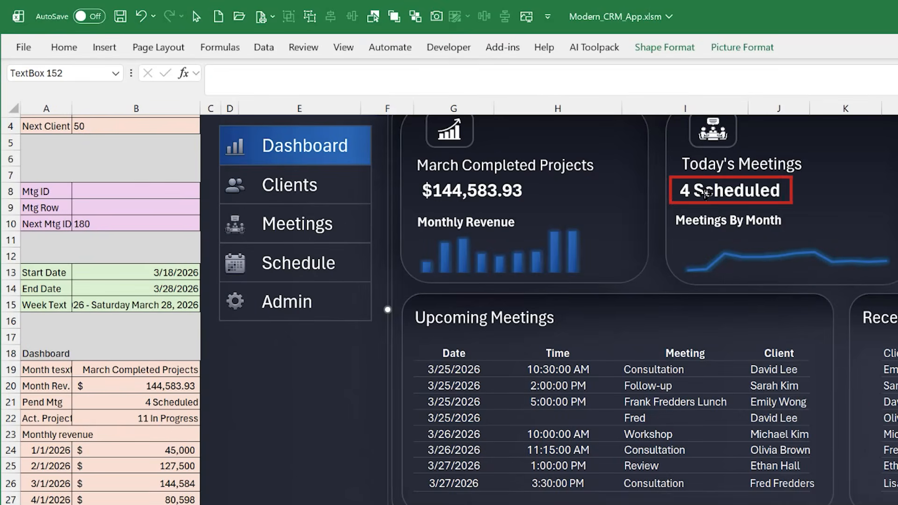
click(707, 193)
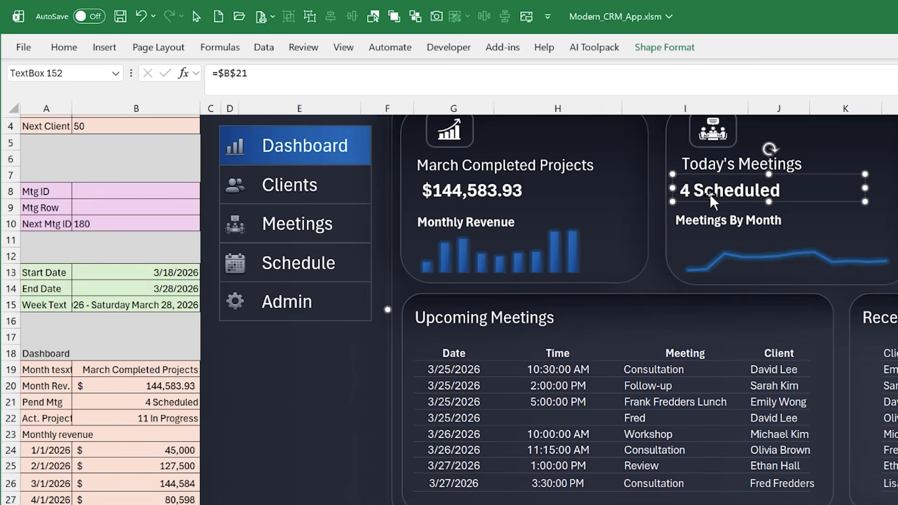
Inspect the Meetings By Month chart and its helper data, selecting the month dates A38:A49 and the first meeting count in B38
click(710, 221)
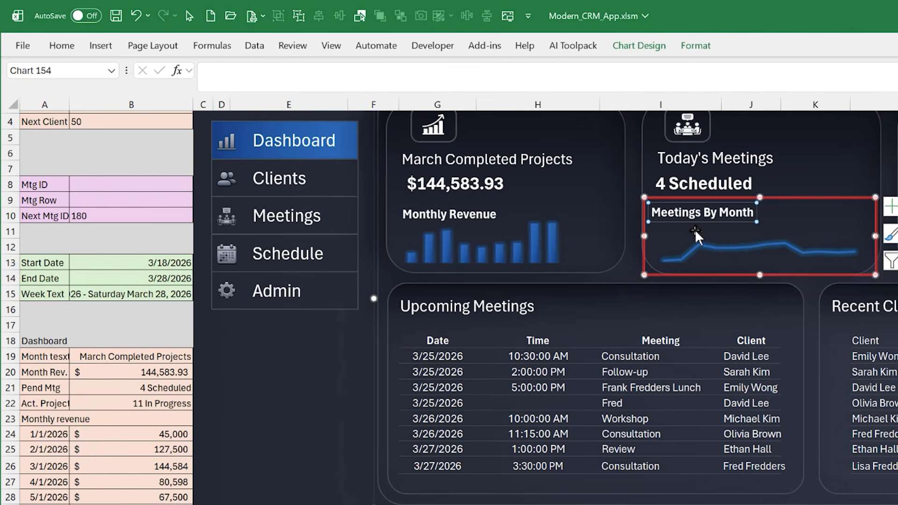
scroll(155, 464, down, 4)
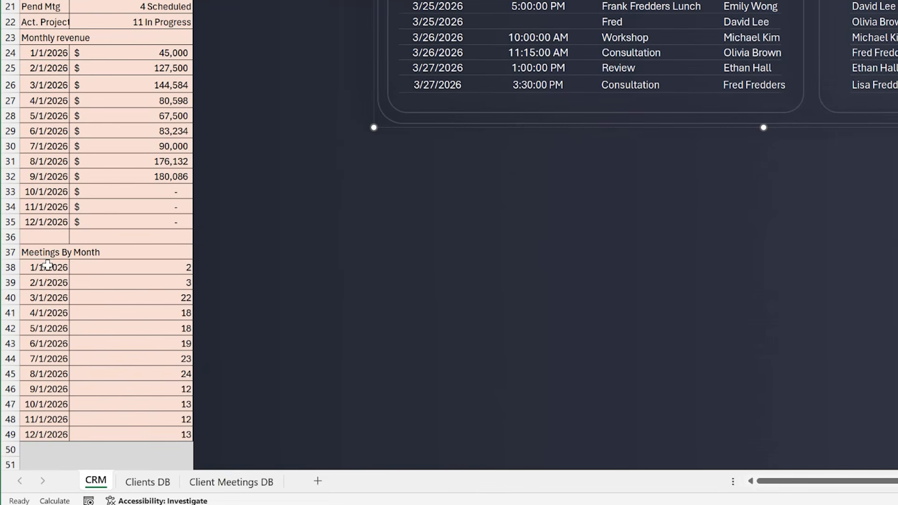
click(51, 269)
drag(39, 272, 42, 436)
click(134, 266)
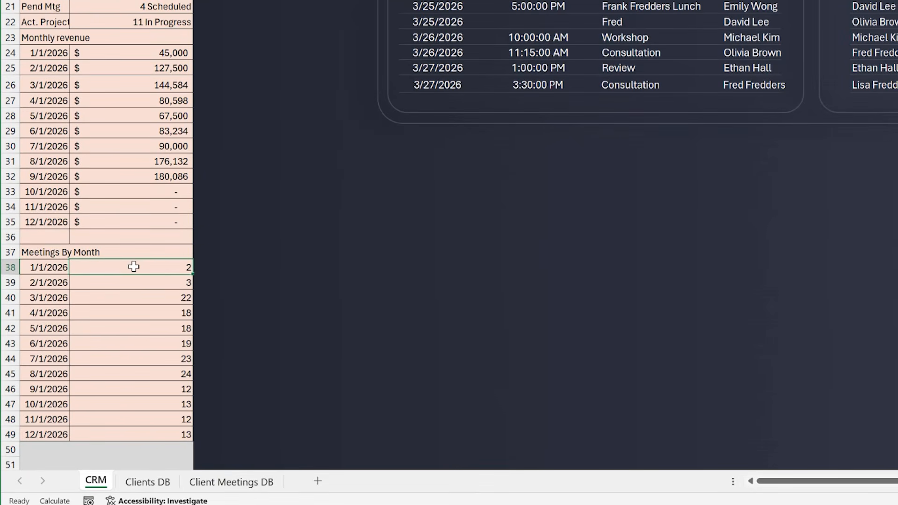
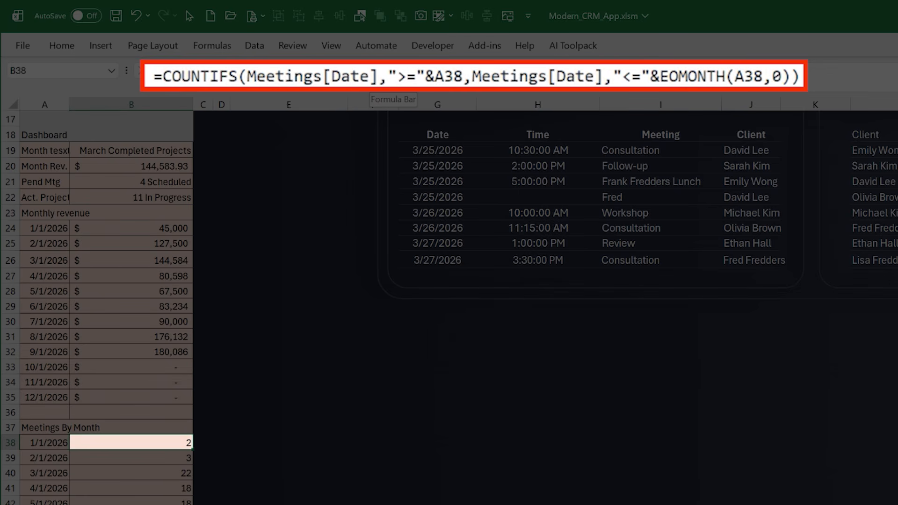
Insert a line chart from the months and meeting counts in A38:B49, and position it over the Upcoming Meetings section
key(Down)
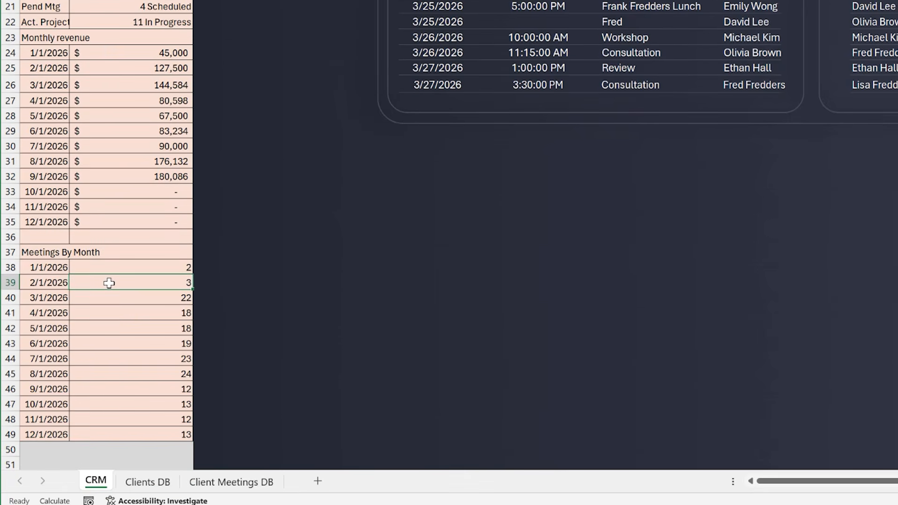
drag(49, 268, 116, 431)
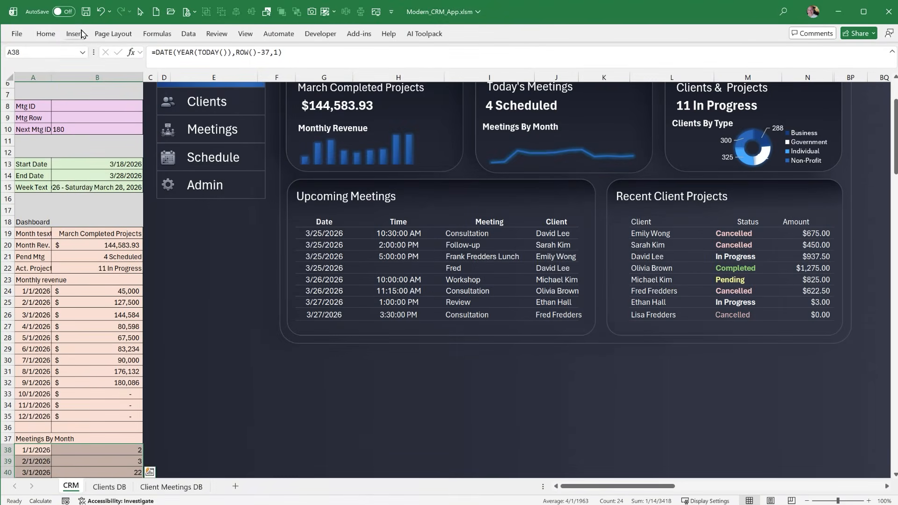
click(75, 33)
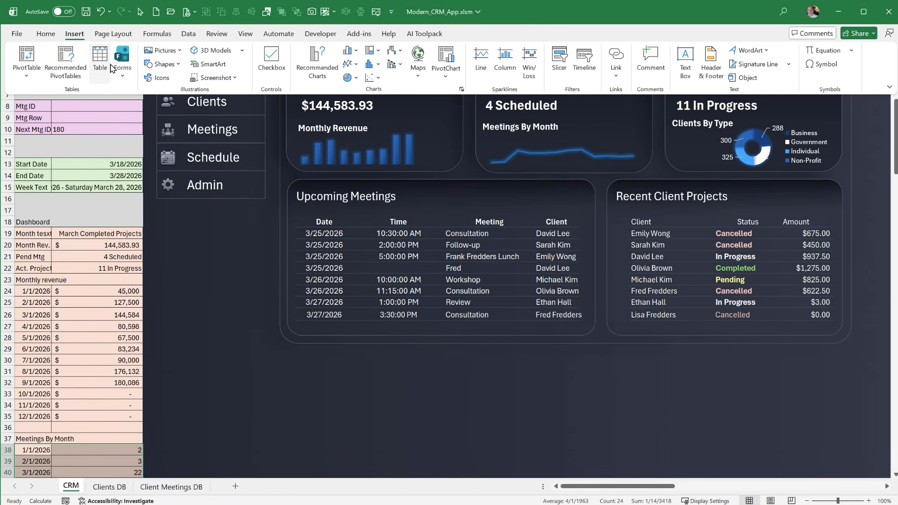
click(349, 63)
click(354, 95)
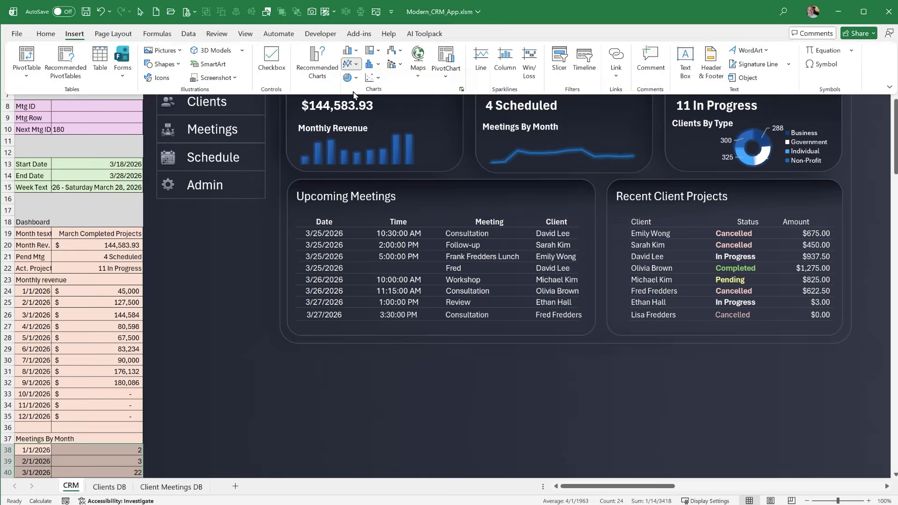
drag(398, 207, 344, 218)
Remove the new line chart's fill and outline, and move it down to the lower edge of the Upcoming Meetings section
click(510, 35)
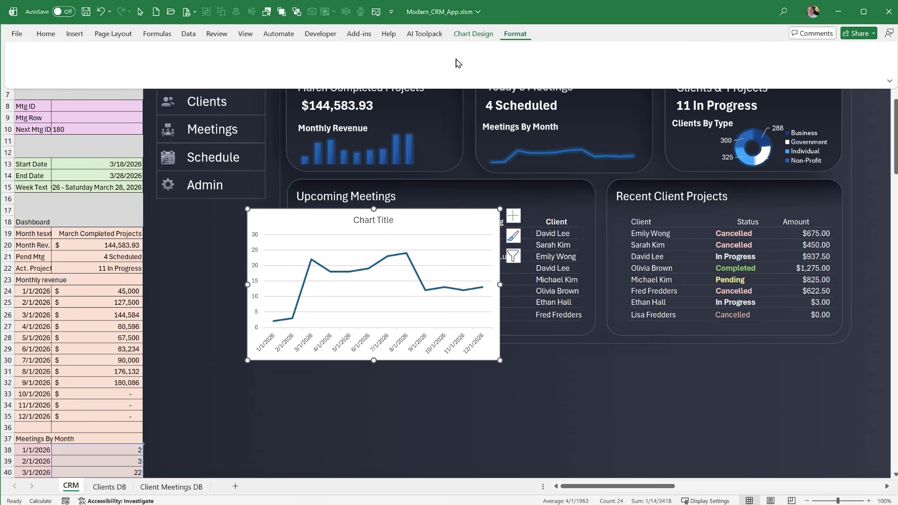
click(423, 50)
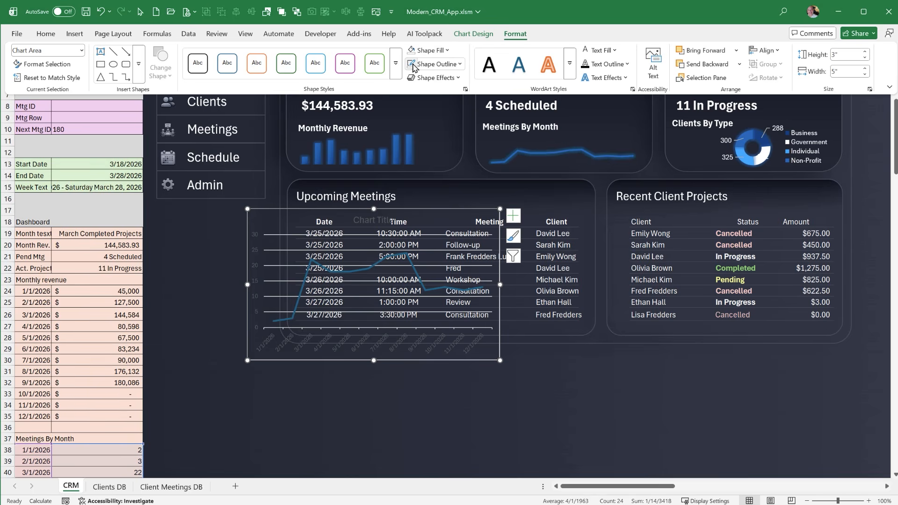
click(414, 65)
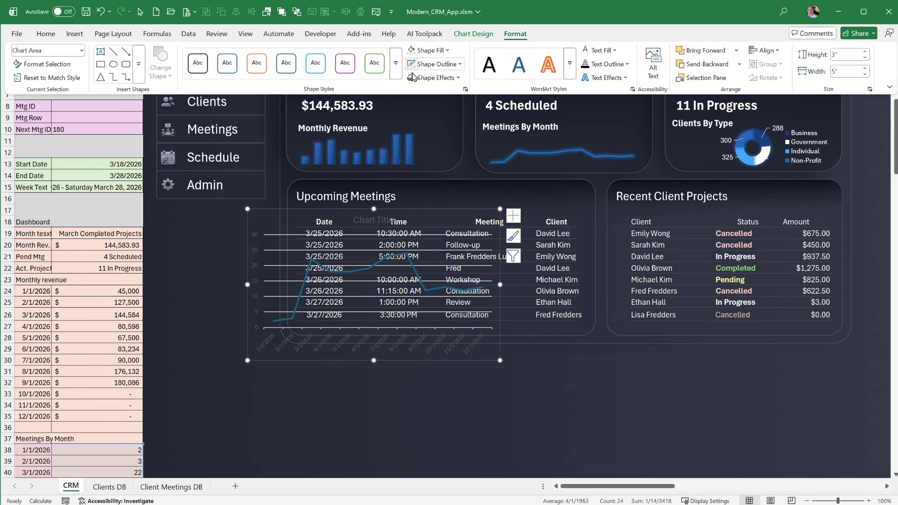
click(399, 215)
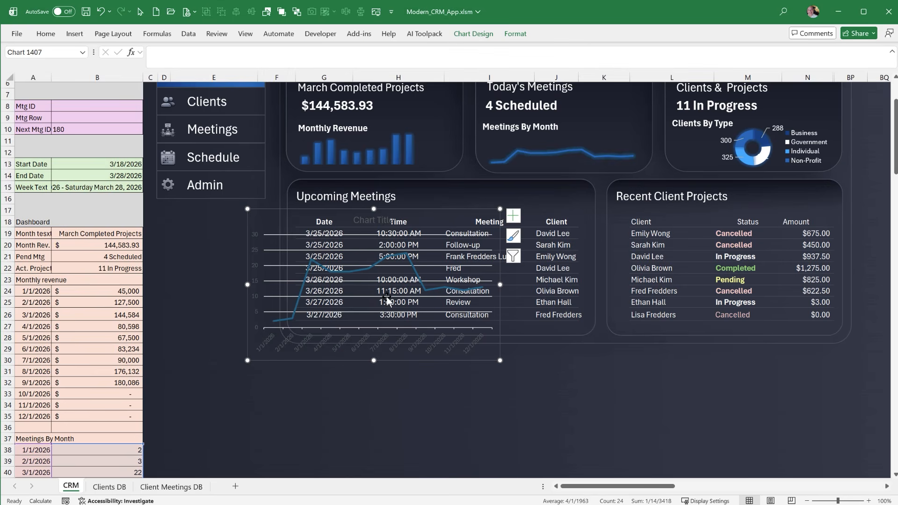
drag(412, 357, 444, 438)
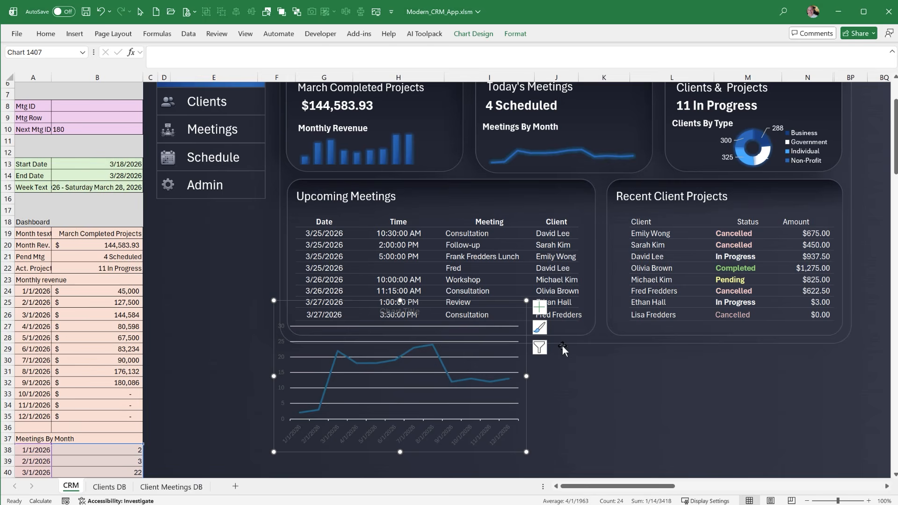
Delete the gridlines, the horizontal date axis and the vertical value axis from the new line chart
click(482, 358)
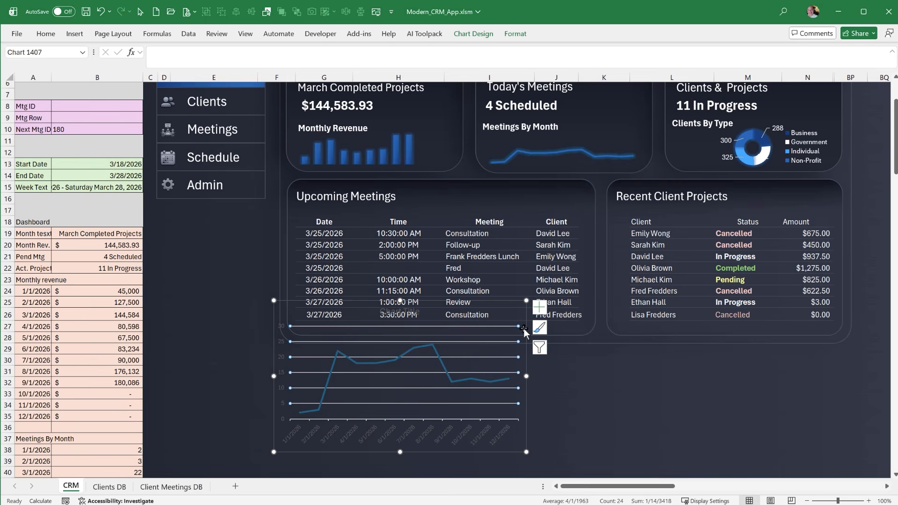
click(480, 442)
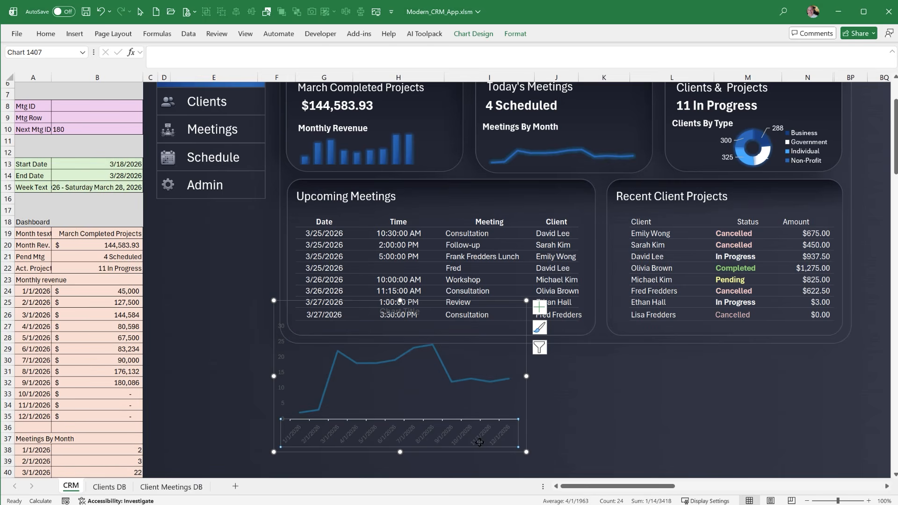
key(Delete)
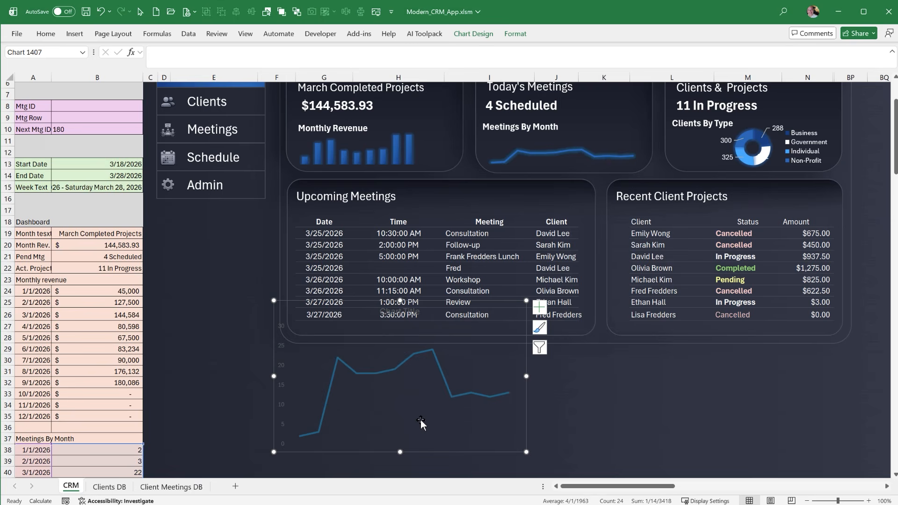
click(285, 384)
key(Delete)
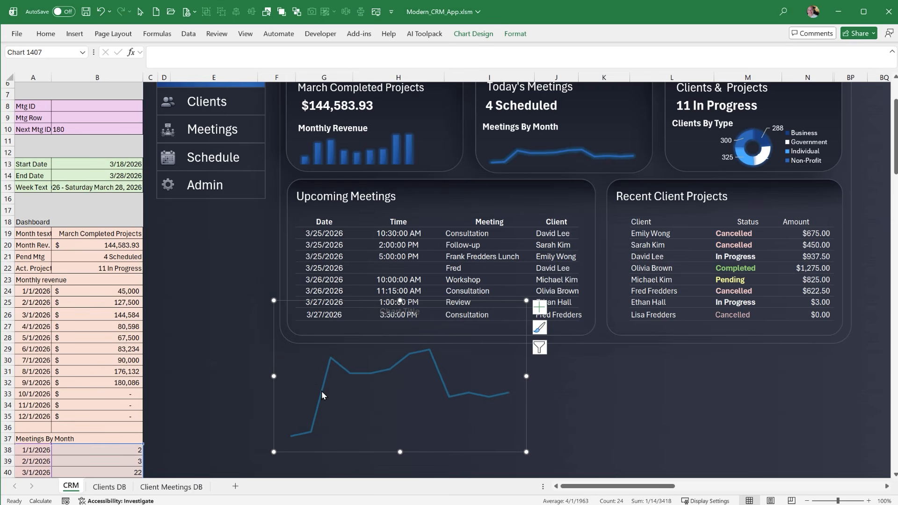
Format the new chart's data series as a solid line in the medium blue from the recent colors
click(322, 392)
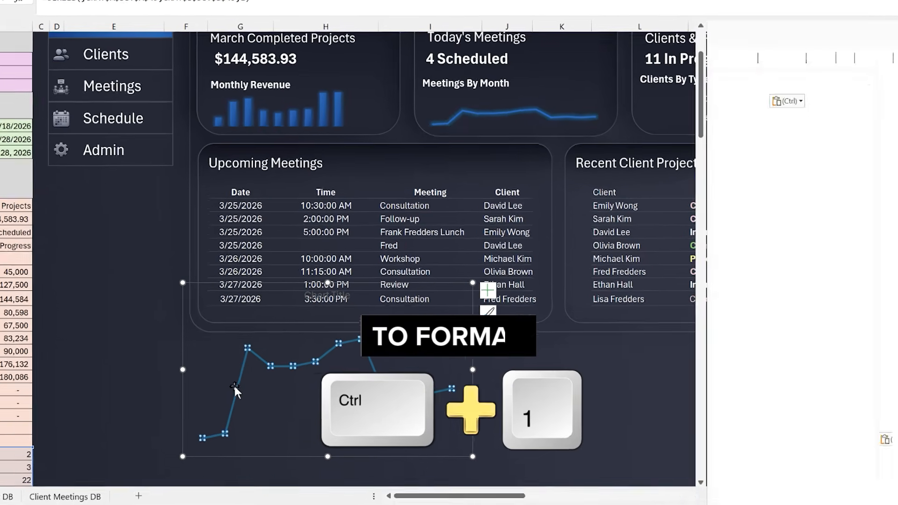
key(ctrl+1)
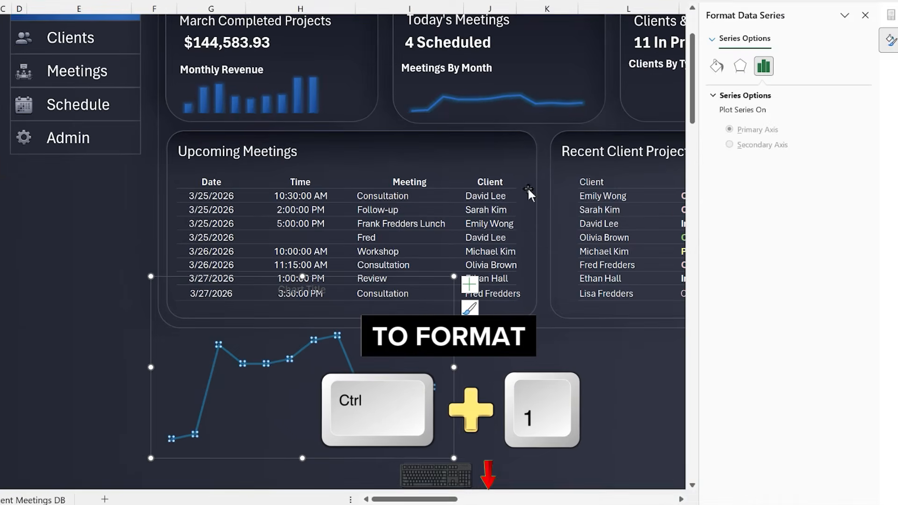
click(723, 73)
click(746, 147)
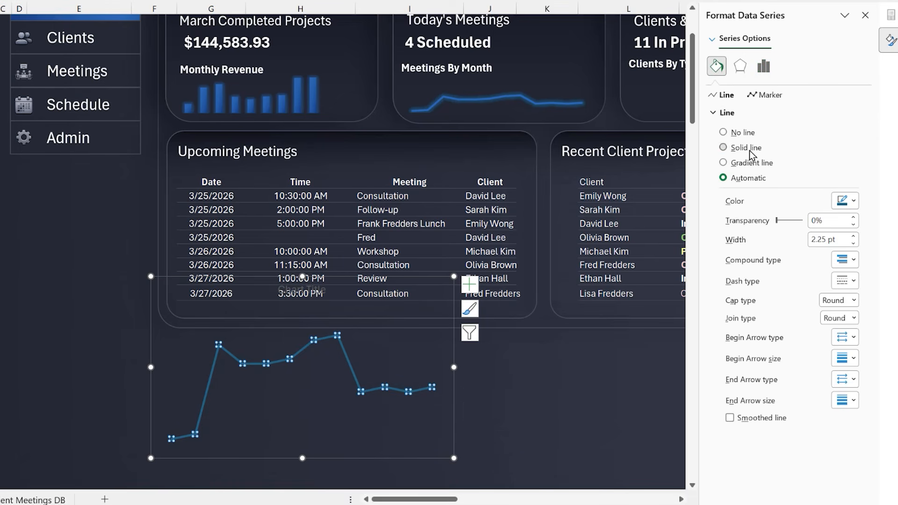
click(845, 201)
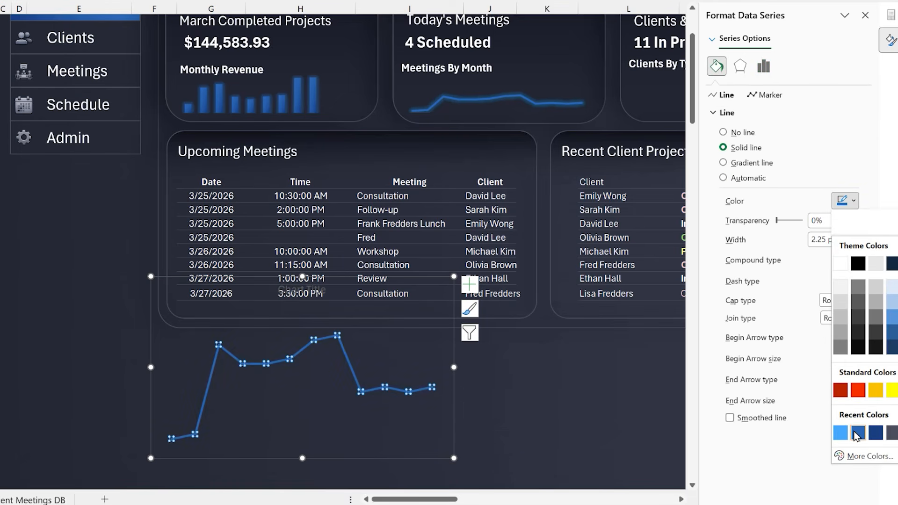
click(858, 433)
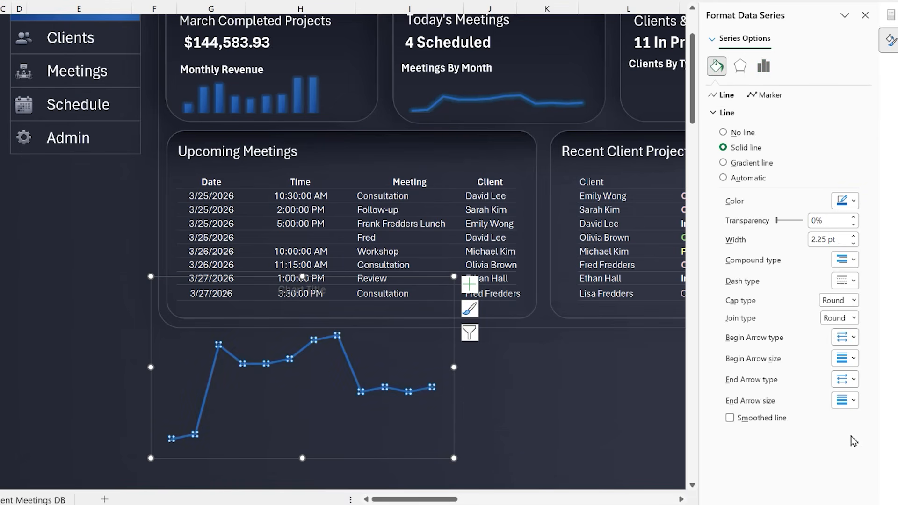
Apply a blue 5 pt glow preset with 60% transparency to the data series, and deselect the chart
click(740, 66)
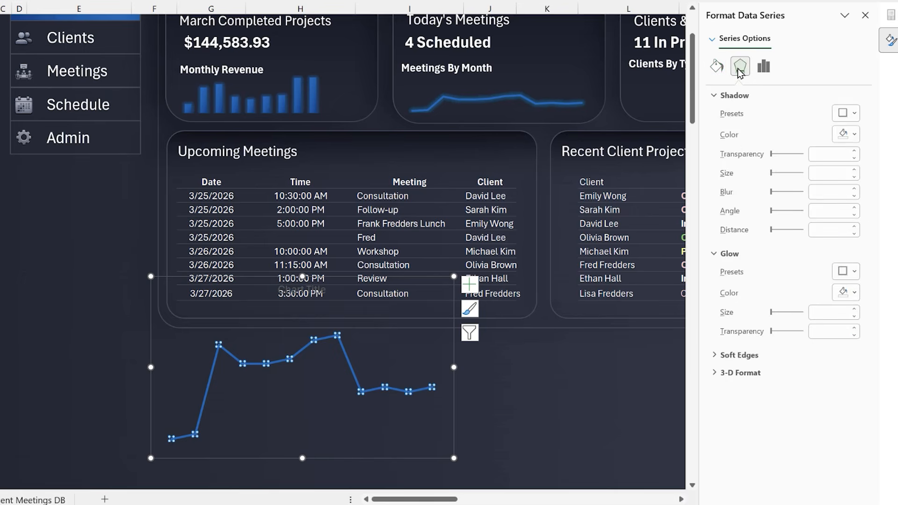
click(845, 271)
click(851, 408)
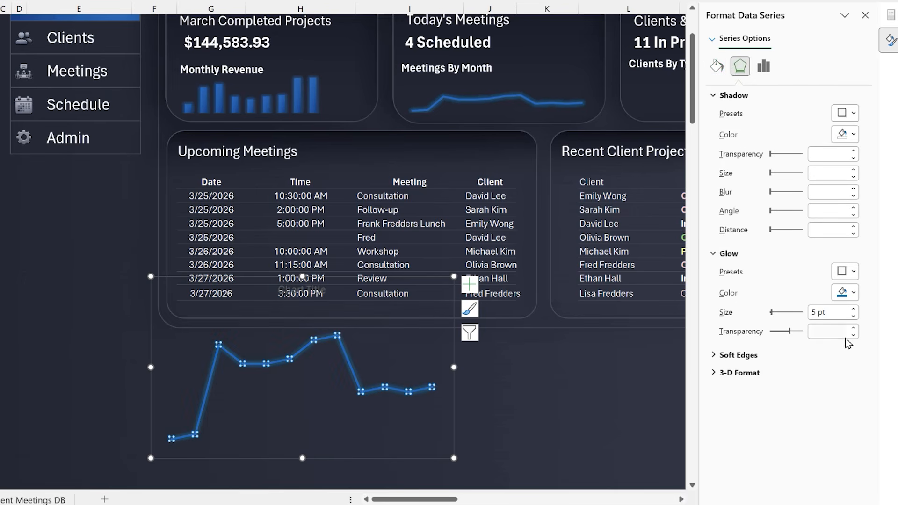
click(846, 292)
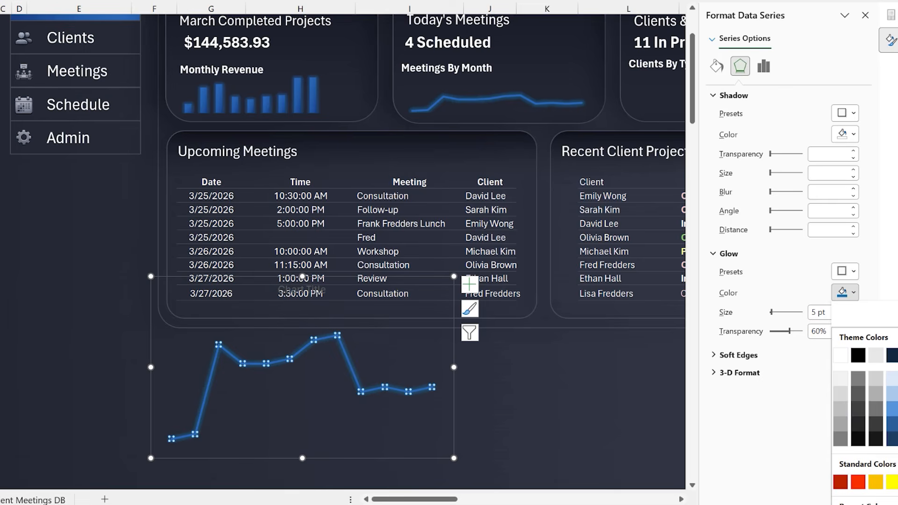
click(480, 360)
click(471, 380)
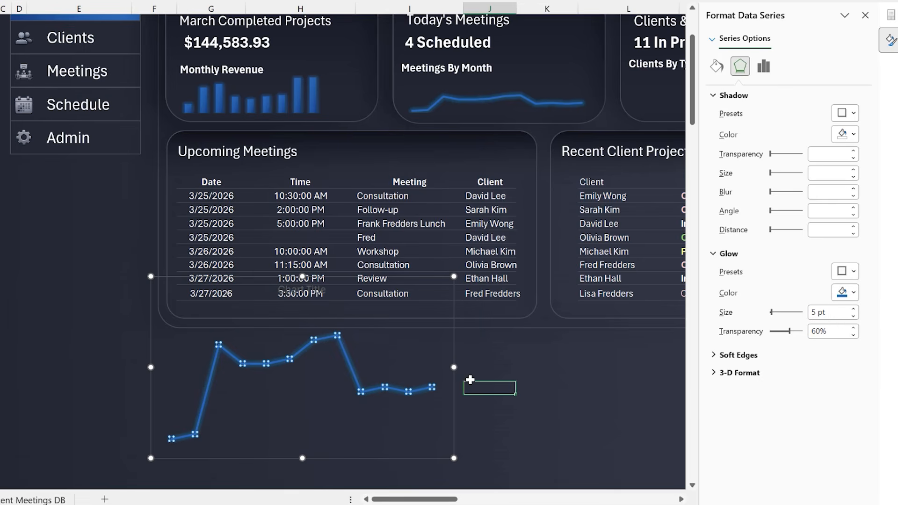
Reduce the new line chart's height from its upper edge, and delete the whole sample chart
click(344, 369)
drag(298, 276, 298, 365)
click(293, 380)
click(285, 369)
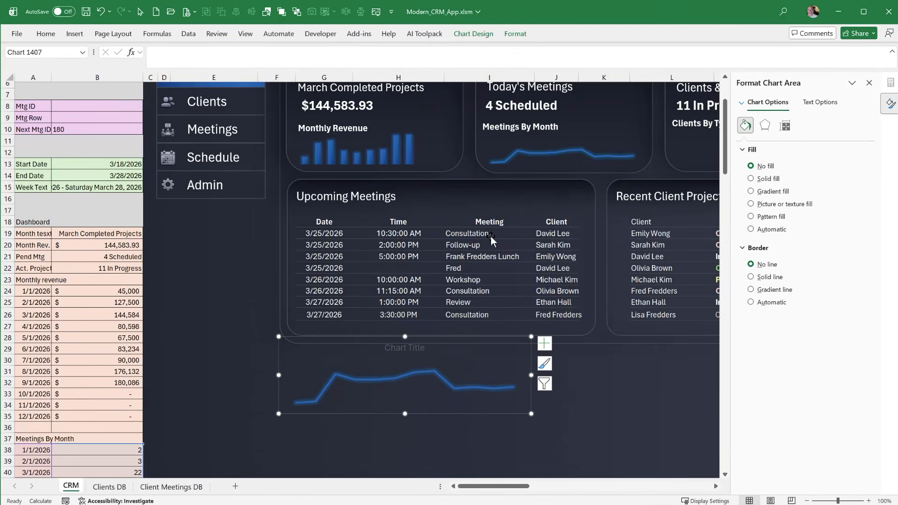
key(Delete)
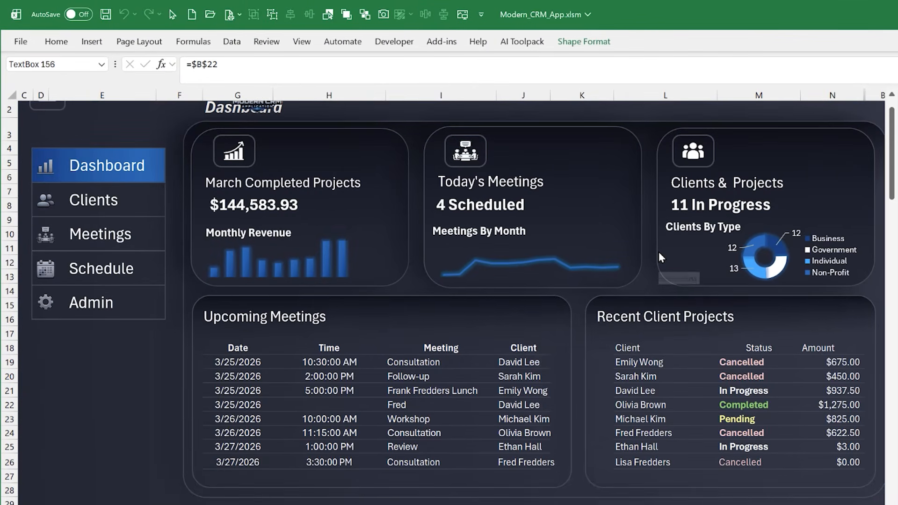
Inspect the cell link of the in-progress count text box on the Clients & Projects card, and select its source cell B22
click(689, 203)
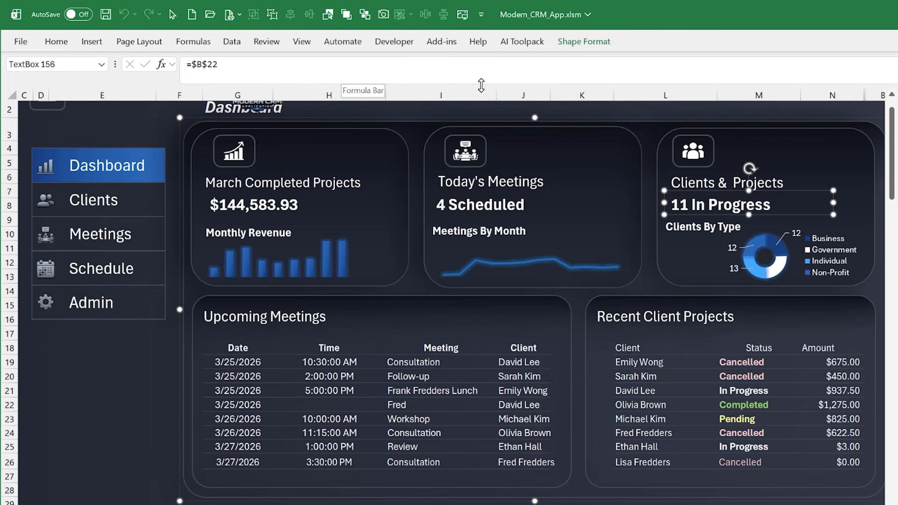
drag(482, 85, 485, 74)
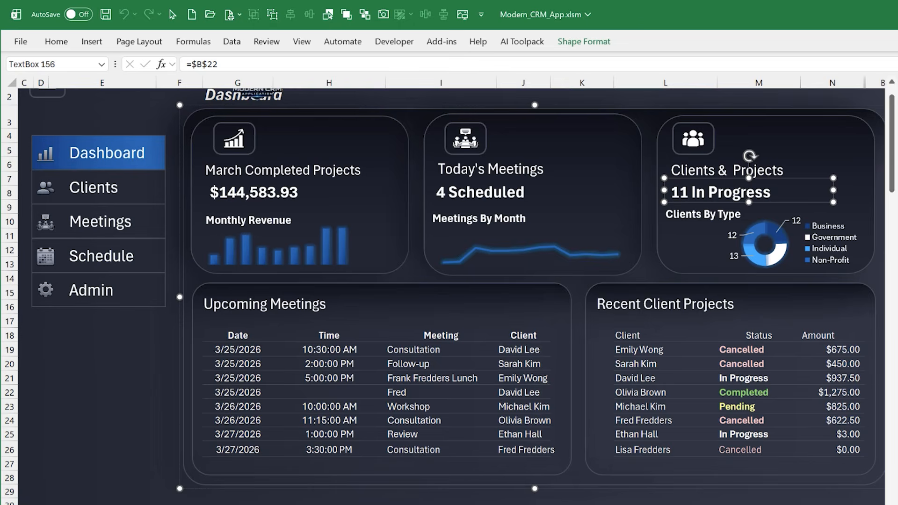
scroll(450, 281, left, 2)
click(126, 324)
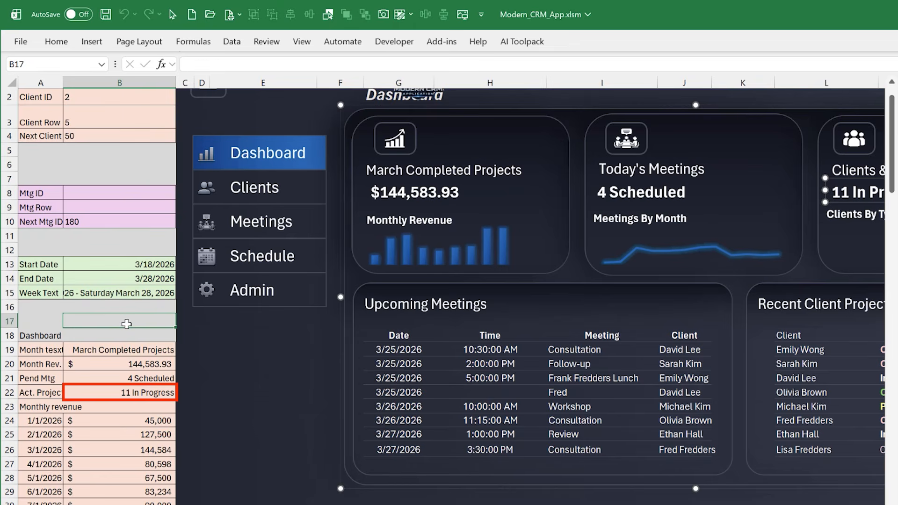
click(126, 392)
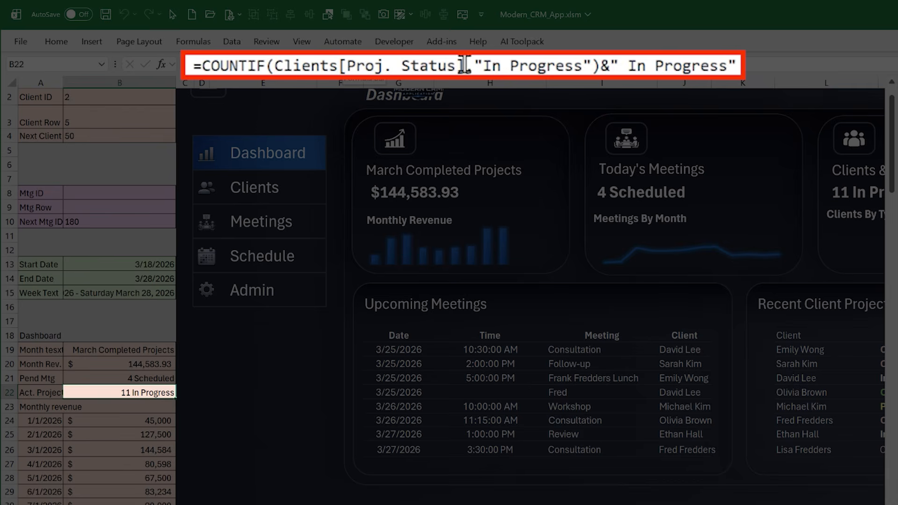
Review the COUNTIF formula in B22, including its Clients[Proj. Status] range and appended " In Progress" text, and close it unchanged
drag(465, 66, 274, 67)
drag(484, 66, 206, 66)
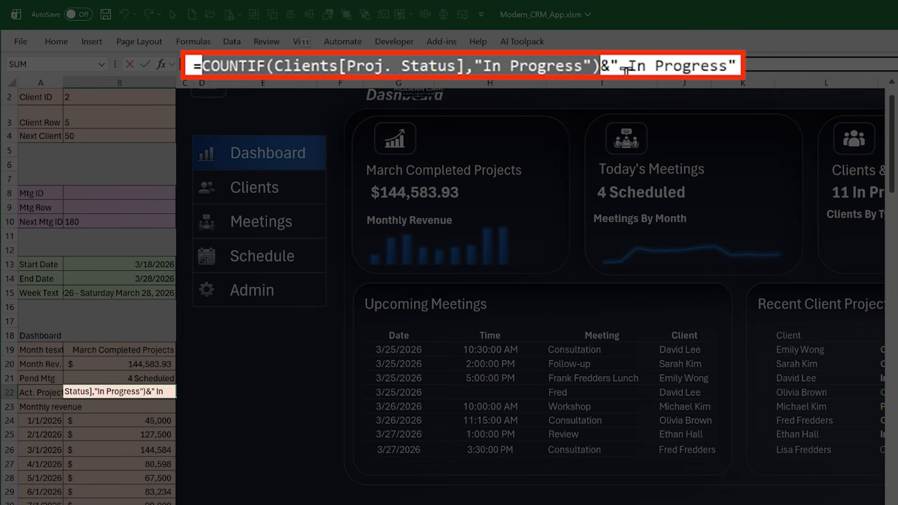
click(737, 66)
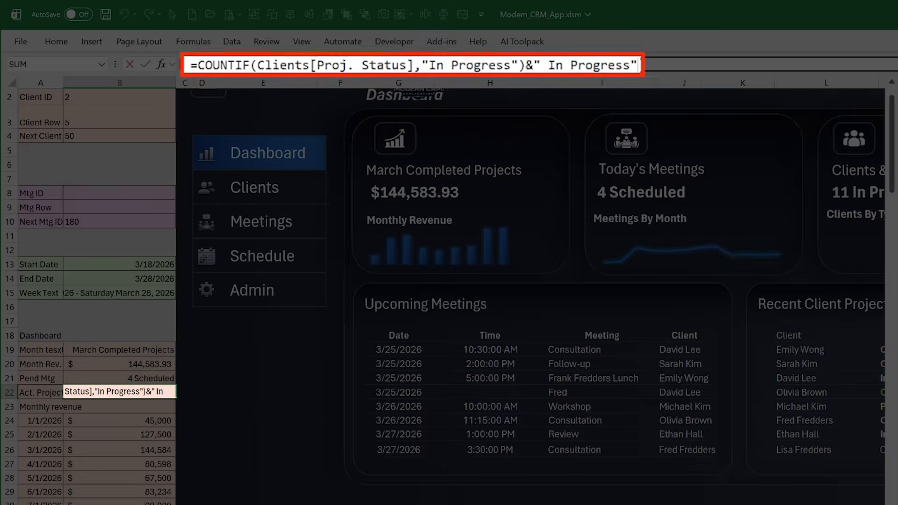
key(Return)
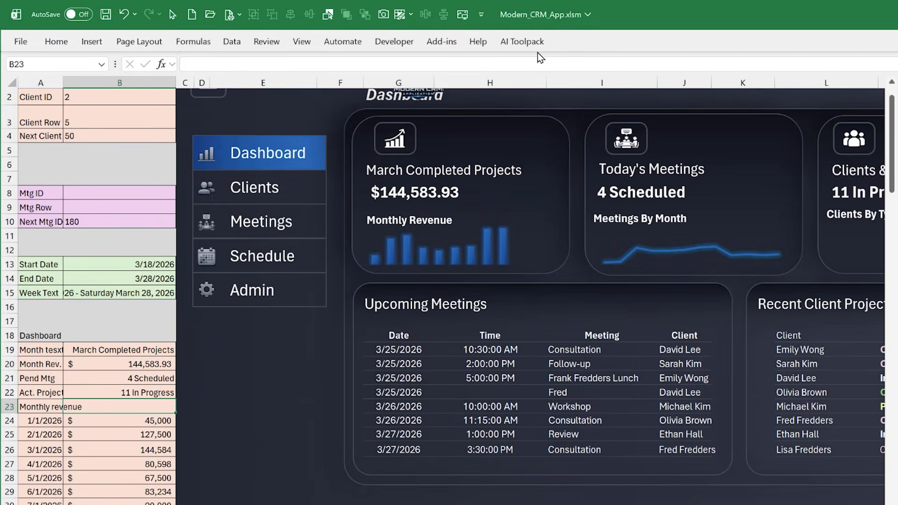
Examine the linked in-progress count text box and the Clients By Type chart on the Clients & Projects card
scroll(451, 290, right, 3)
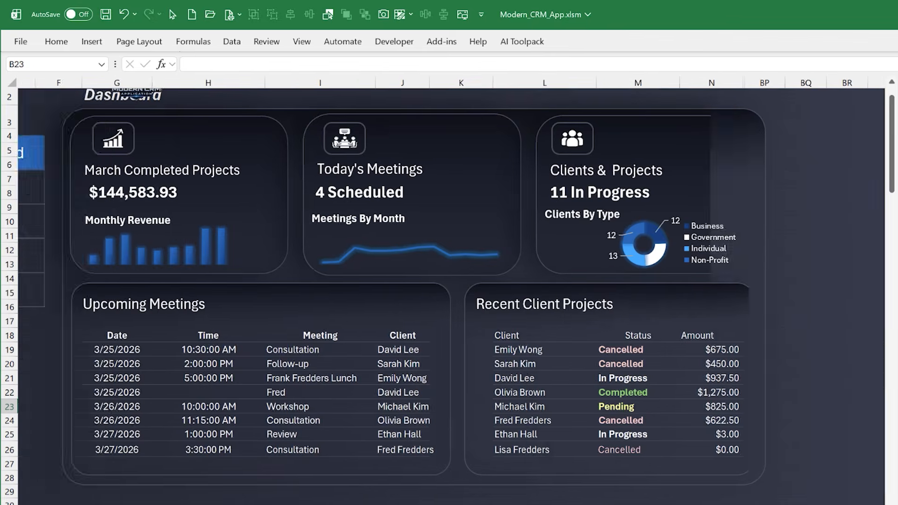
scroll(451, 290, left, 1)
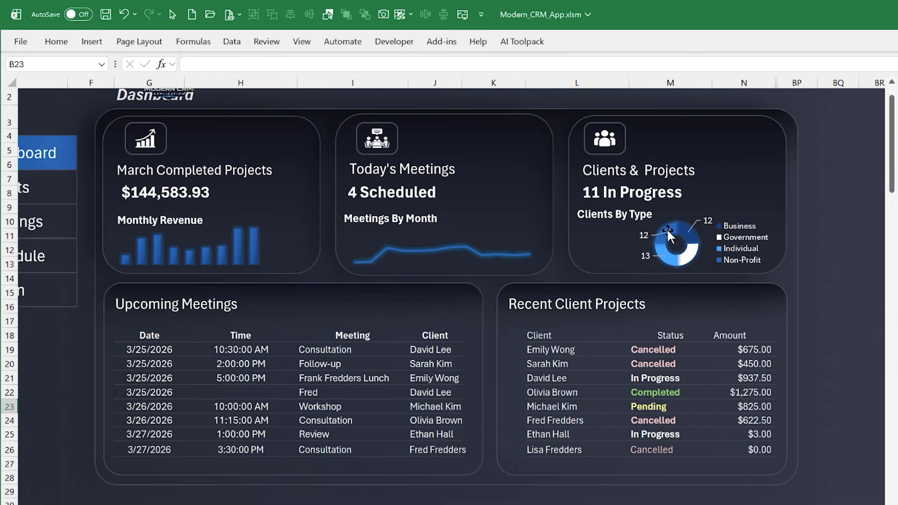
click(655, 193)
click(656, 192)
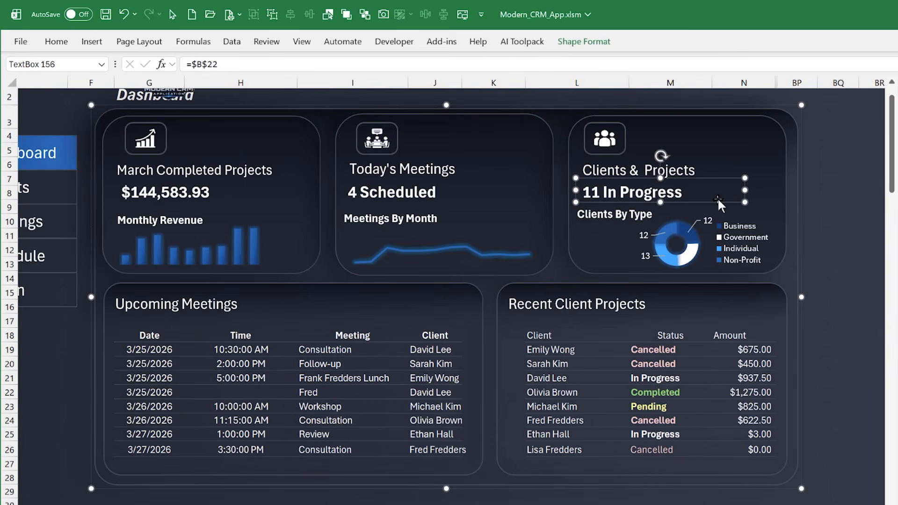
click(821, 206)
click(606, 215)
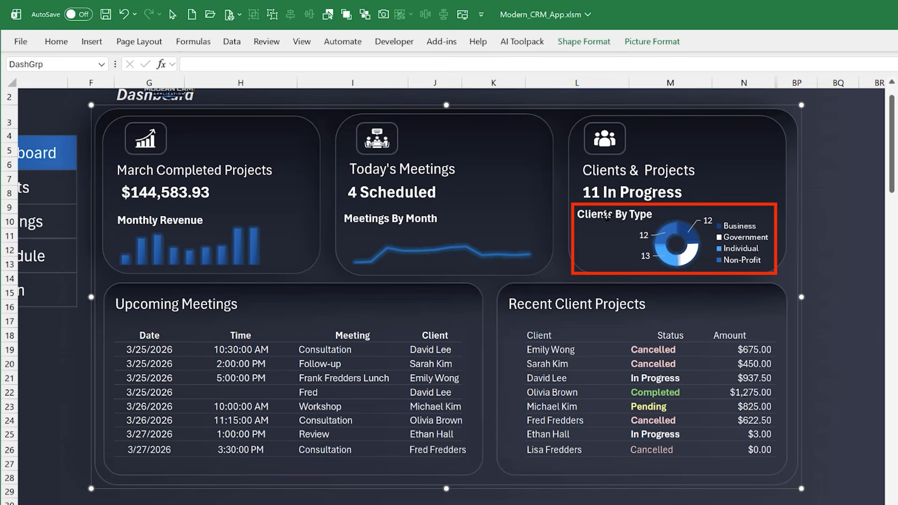
Examine the parts of the Clients By Type doughnut chart on the Clients & Projects card, including its plot area and title
click(655, 228)
click(655, 228)
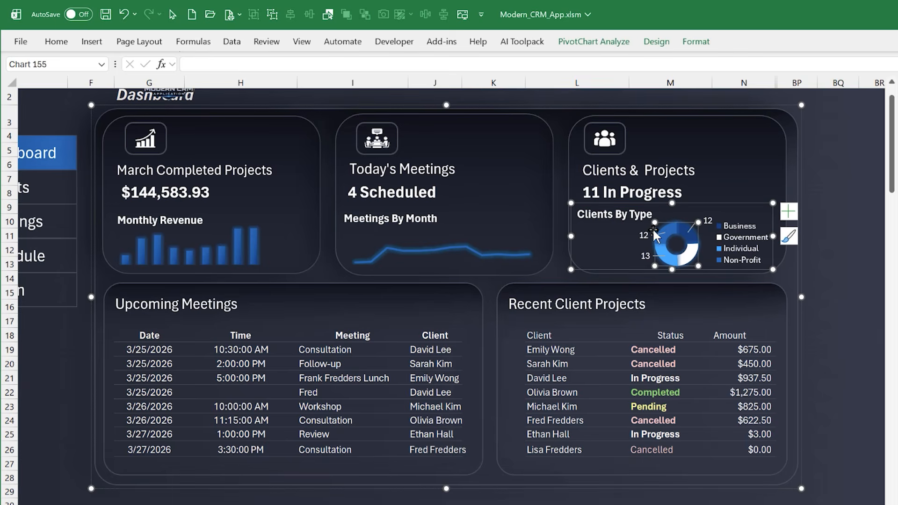
click(628, 213)
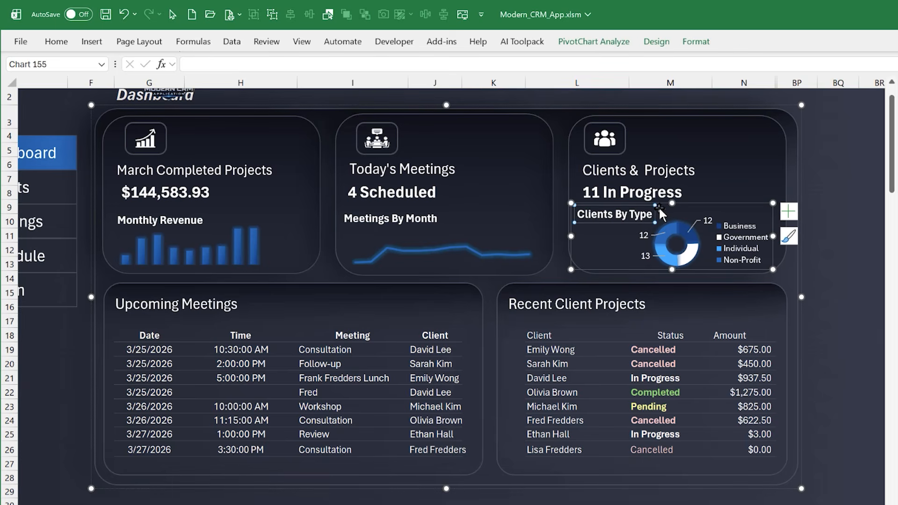
click(662, 206)
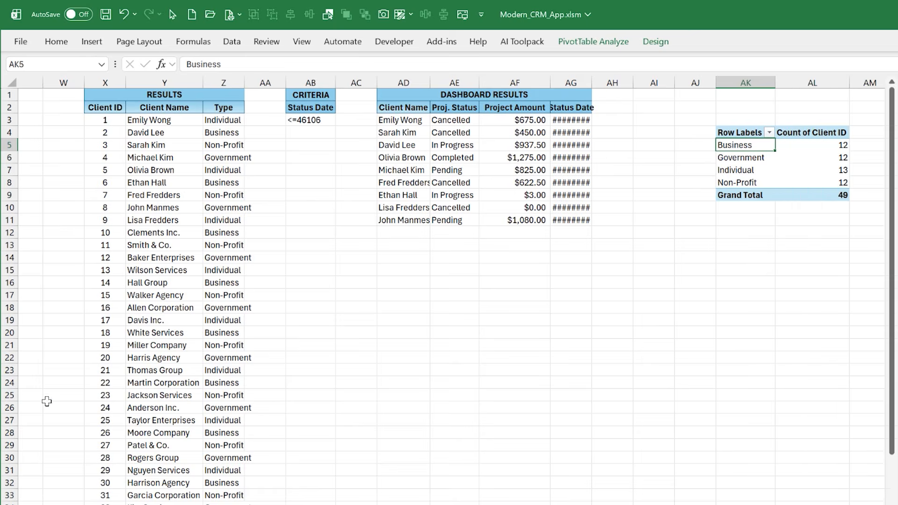
On the Clients DB sheet, examine the pivot table that counts Client ID by Type, together with its field list
click(105, 207)
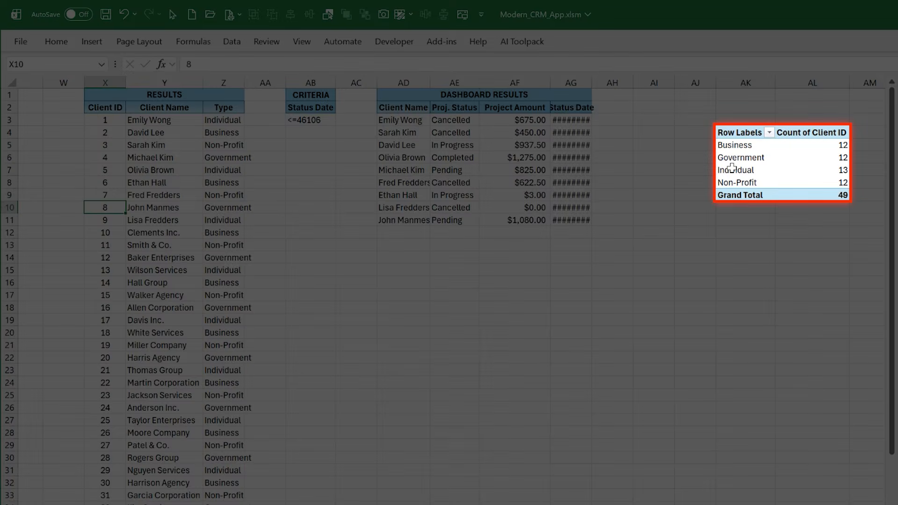
click(733, 170)
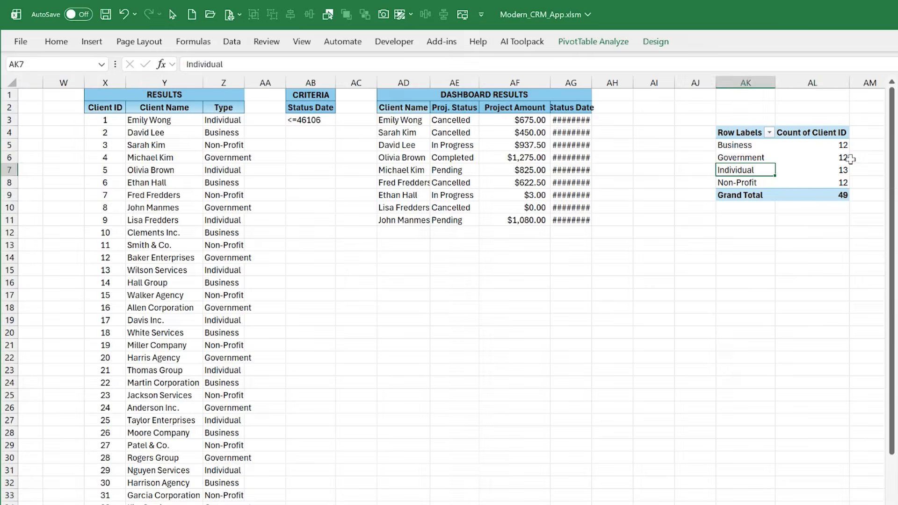
click(848, 159)
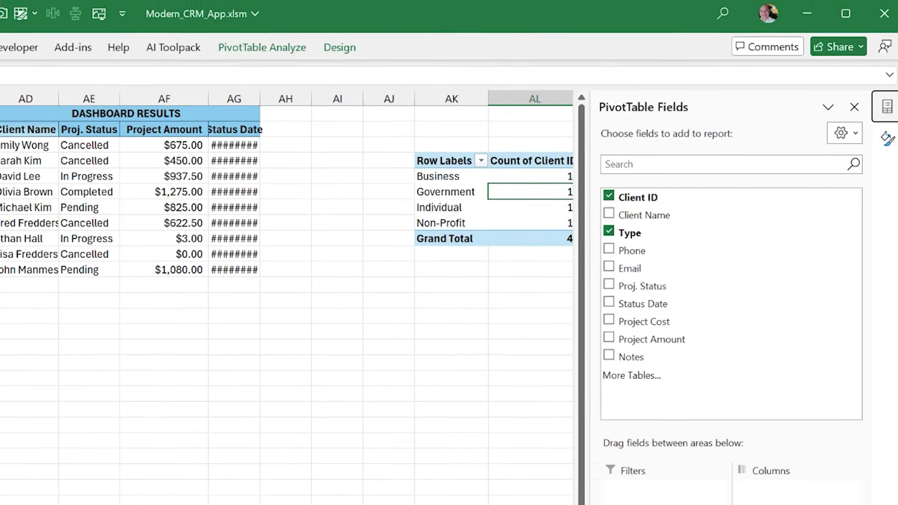
scroll(286, 295, right, 1)
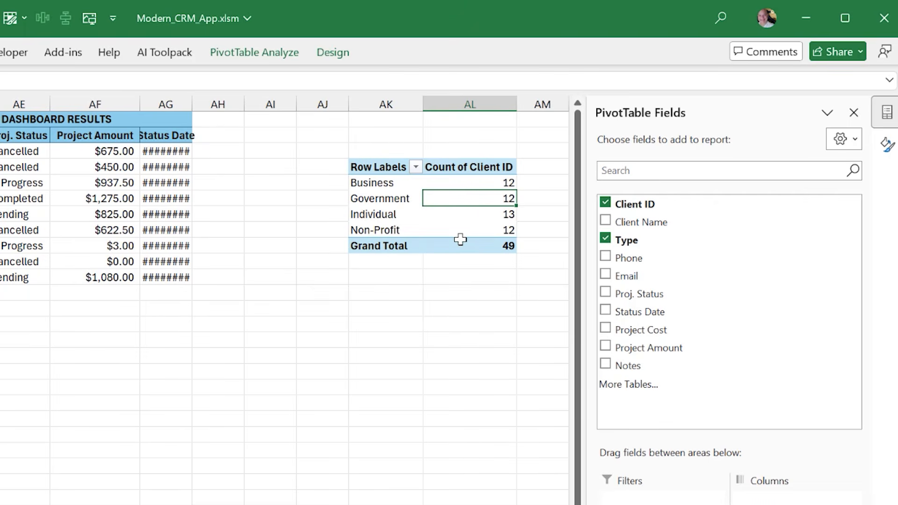
click(453, 219)
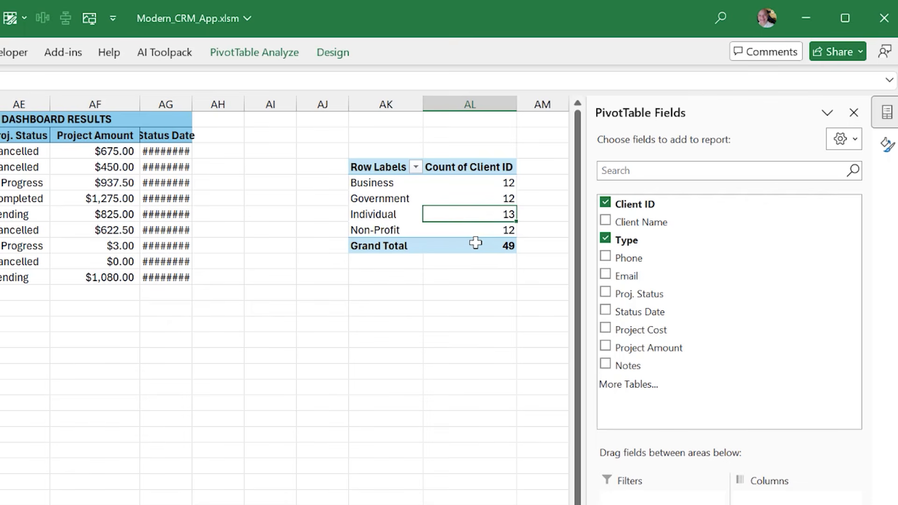
mouse_move(477, 244)
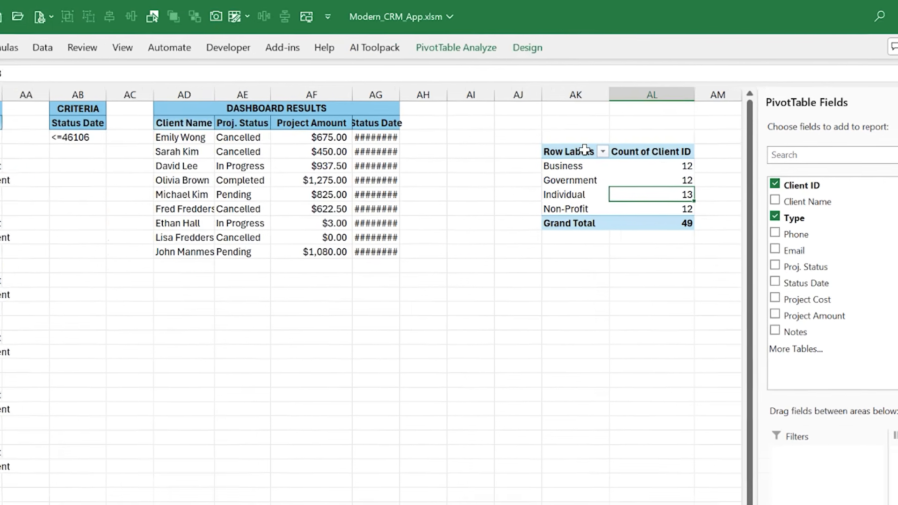
Insert a sample doughnut chart from the client-type pivot table in AK4:AL9, and delete it
drag(584, 150, 687, 223)
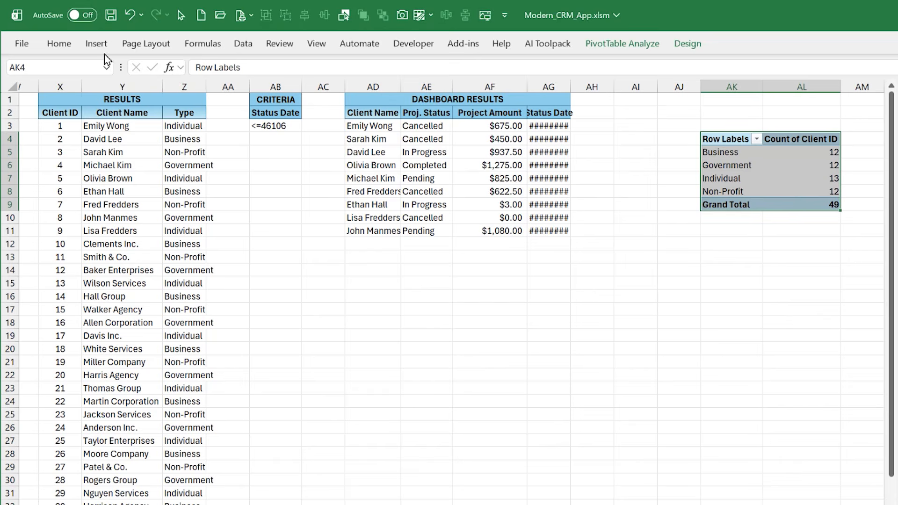
click(96, 43)
click(449, 100)
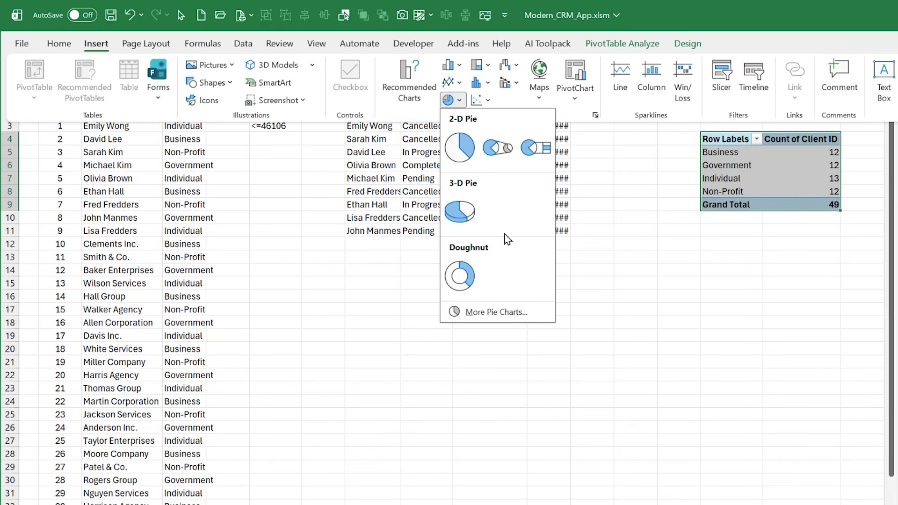
click(460, 276)
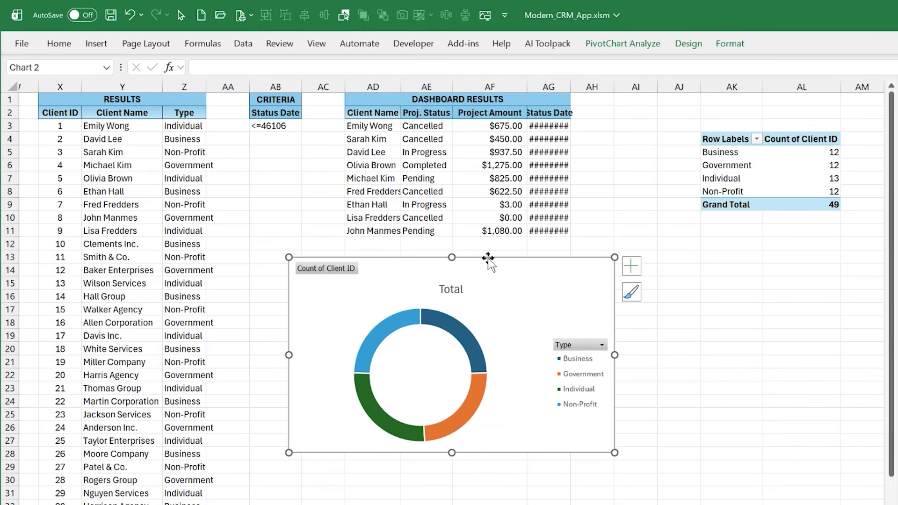
key(Delete)
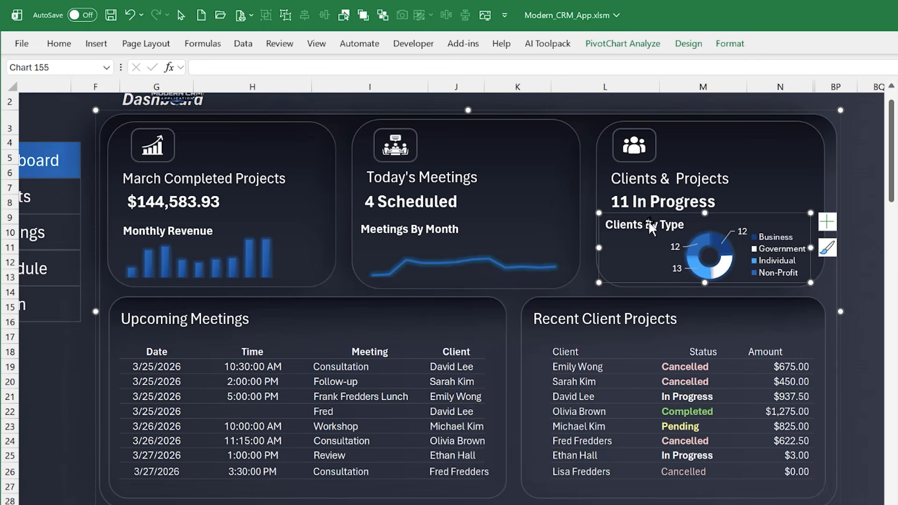
Back on the dashboard, inspect the Clients By Type chart's title and its individual doughnut slices
click(652, 223)
click(730, 214)
click(728, 266)
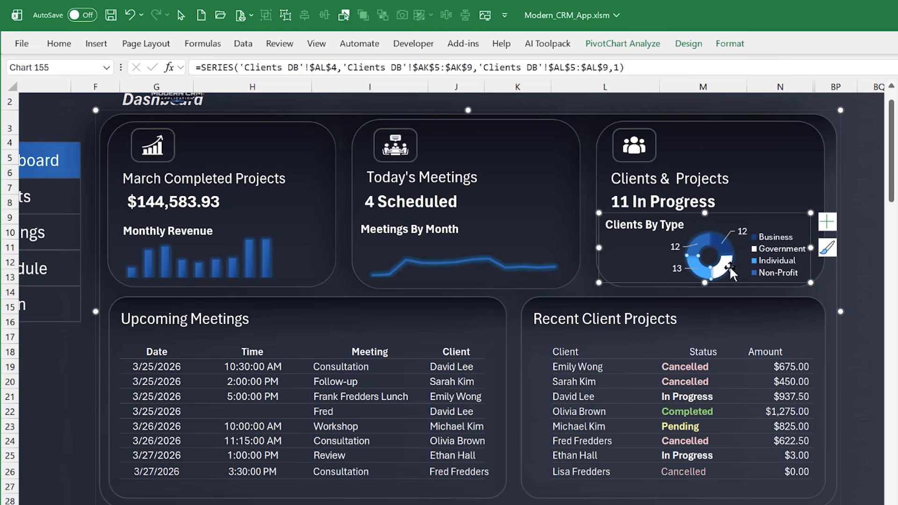
click(731, 294)
click(717, 238)
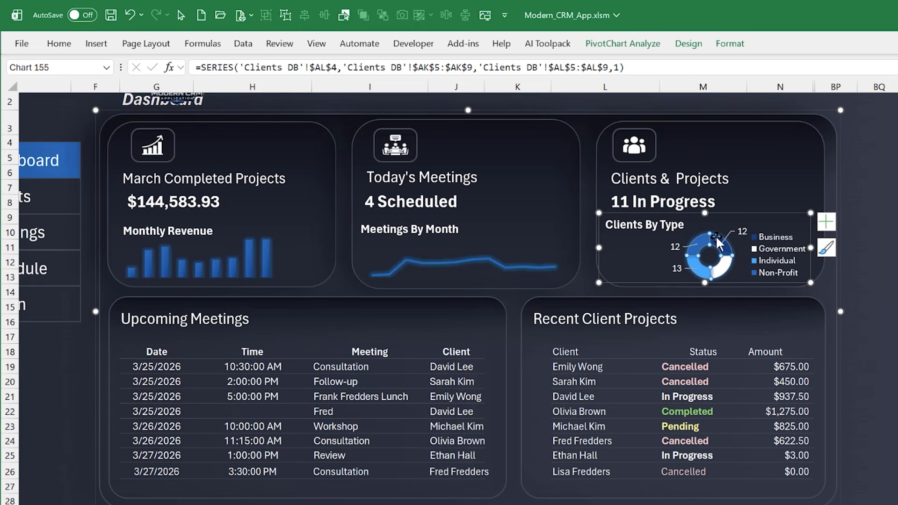
Open the doughnut series formatting, review its glow presets, glow colours and other effects, and close the formatting
double_click(717, 239)
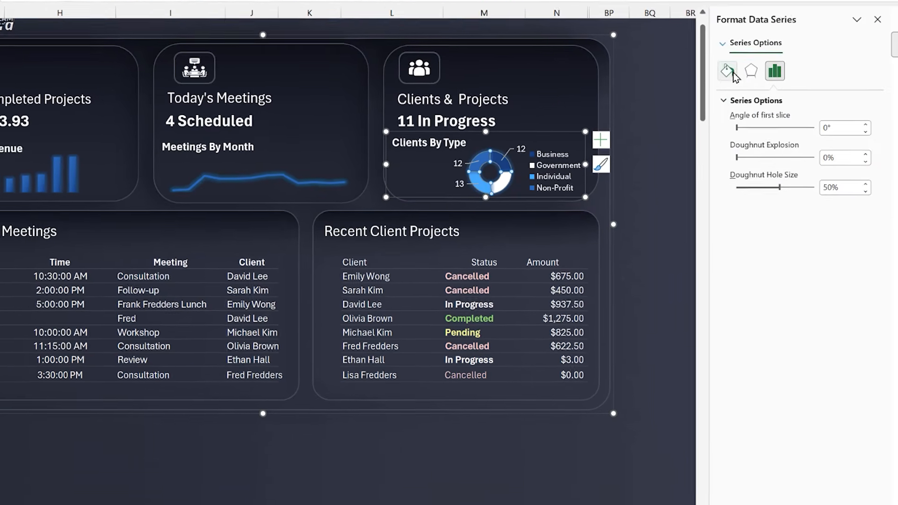
click(752, 71)
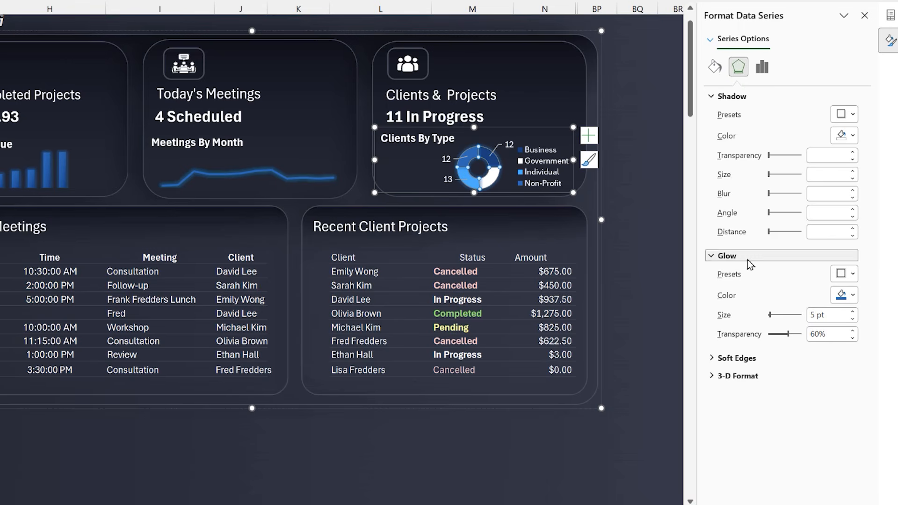
click(852, 275)
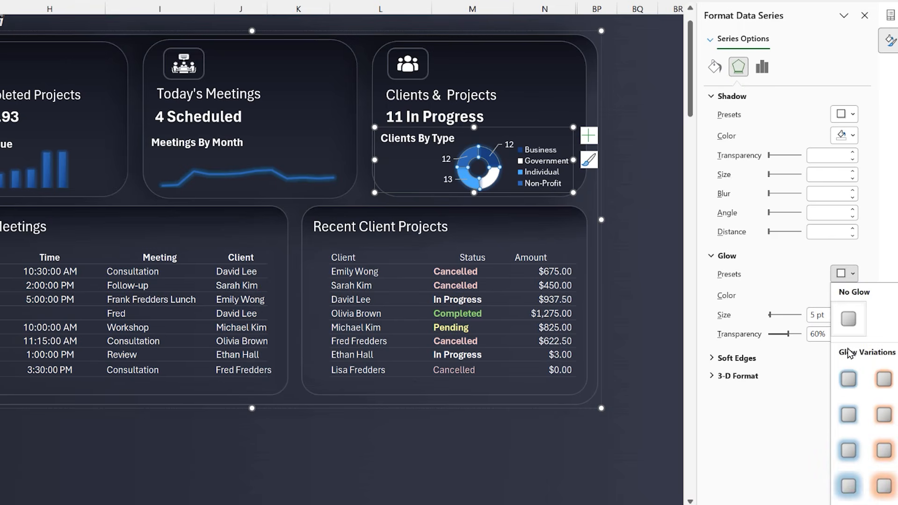
click(848, 379)
click(842, 295)
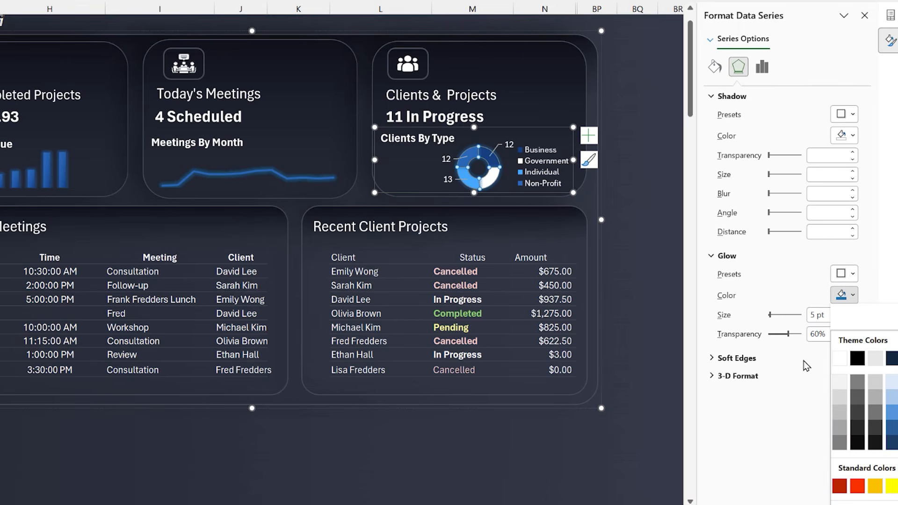
click(758, 379)
click(758, 379)
click(608, 94)
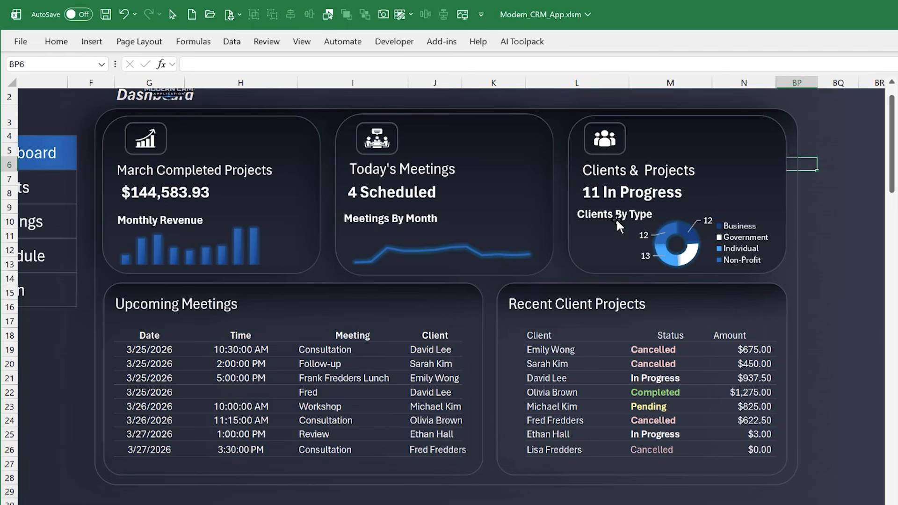
click(801, 217)
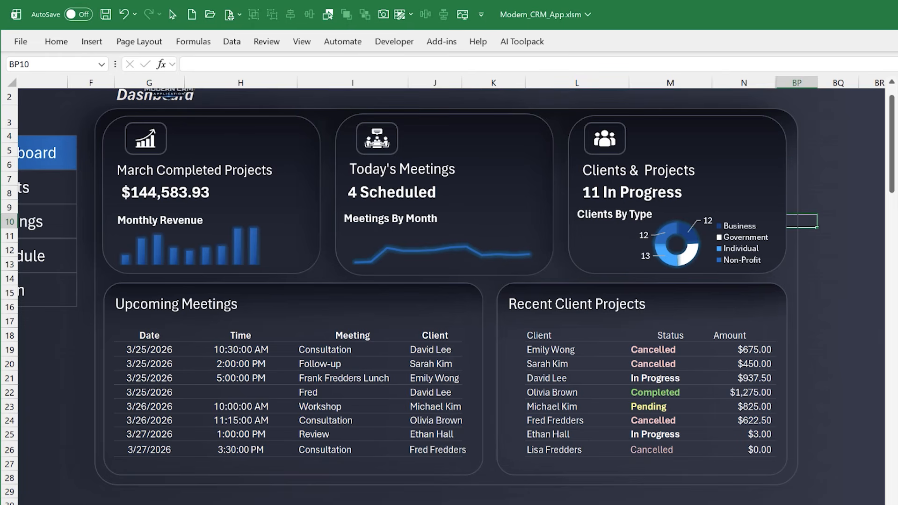
Move the dashboard group slightly right, and shift the logo and application title right, clear of the Dashboard heading
scroll(452, 280, left, 3)
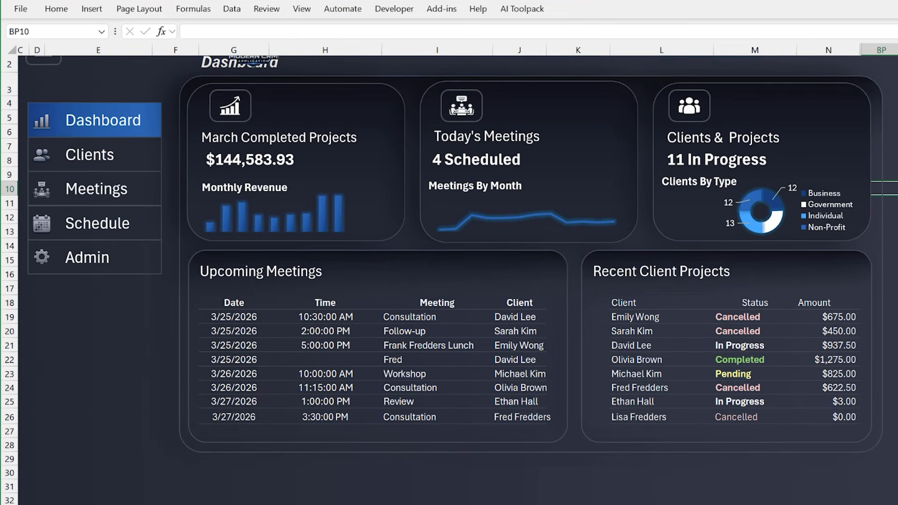
scroll(709, 496, up, 1)
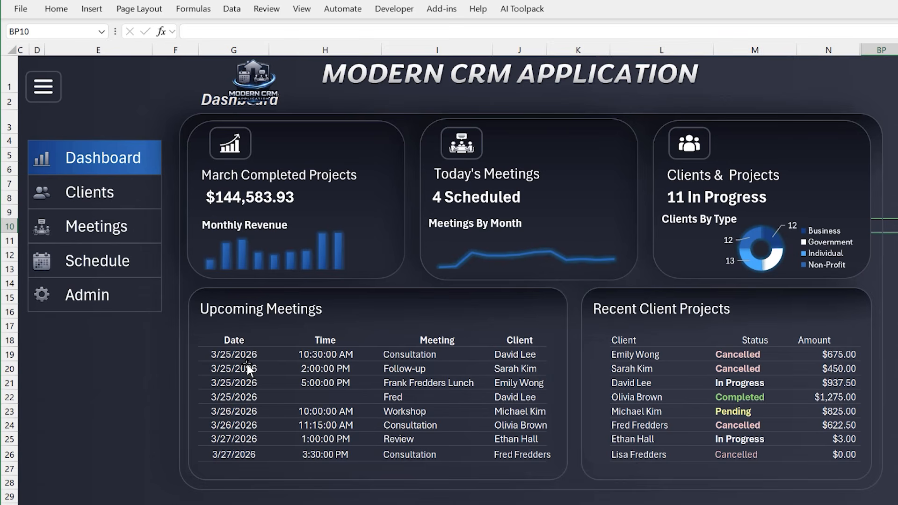
click(113, 392)
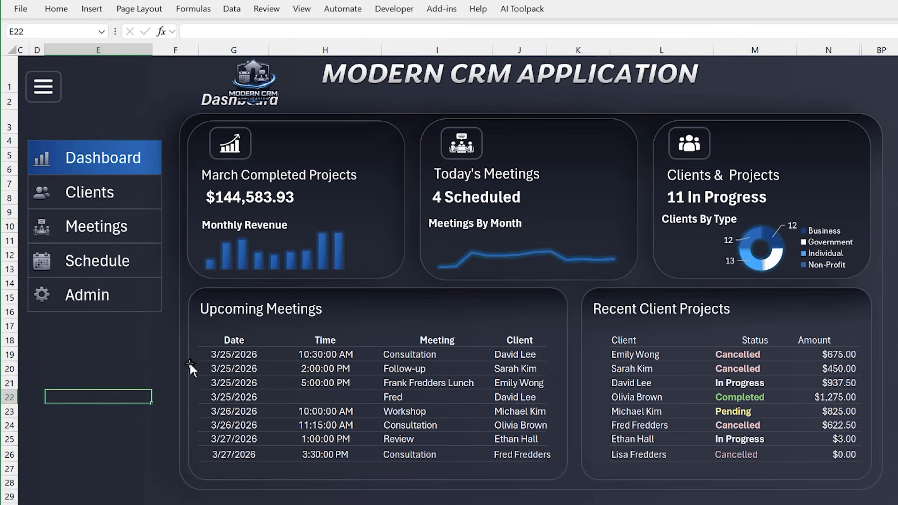
click(172, 354)
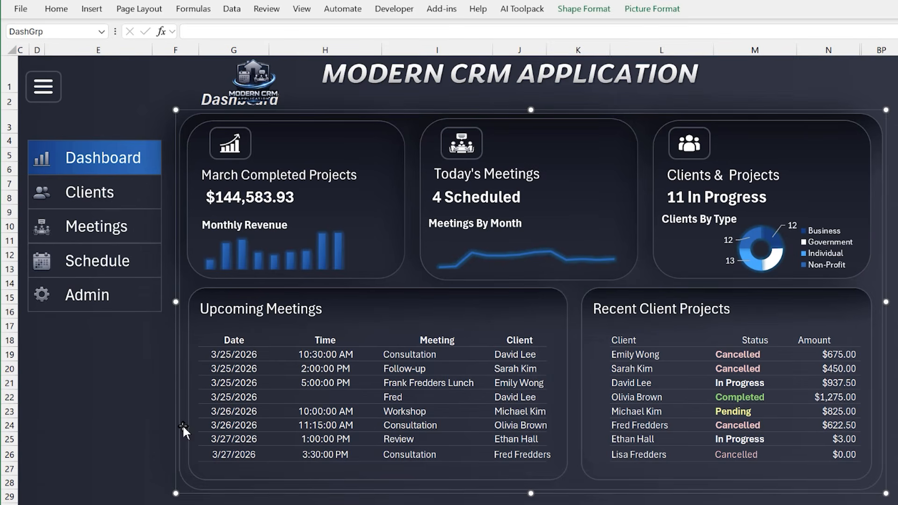
mouse_move(170, 413)
mouse_down()
mouse_move(500, 411)
mouse_move(182, 414)
mouse_up()
drag(264, 76, 328, 83)
click(127, 453)
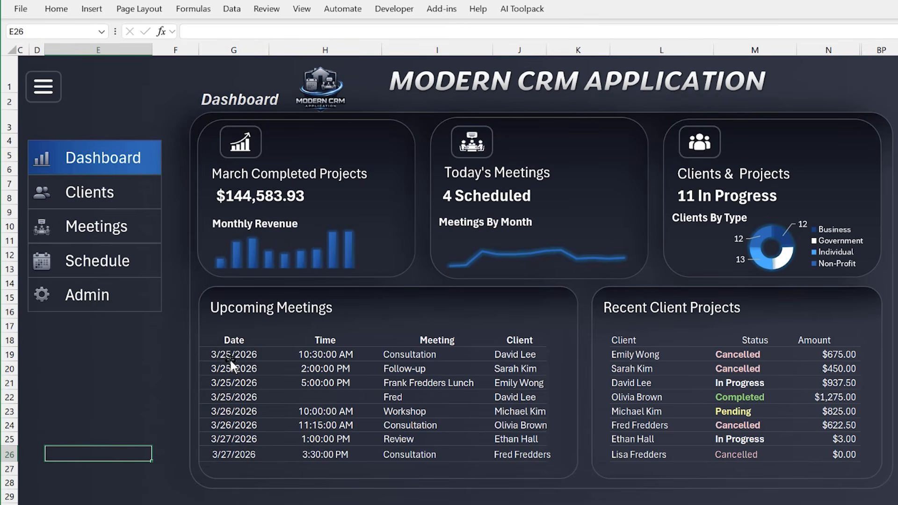
Mark the eight Upcoming Meetings rows by selecting the adjacent cells F19:F26
click(160, 357)
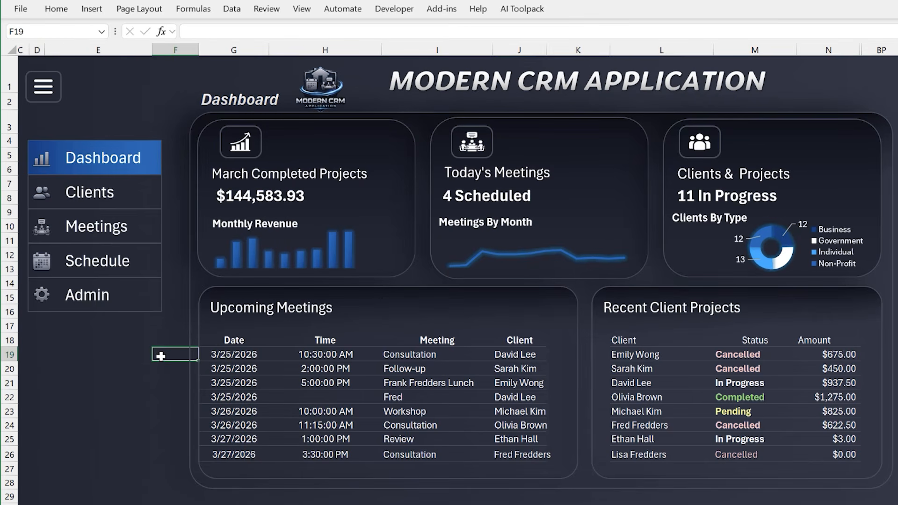
drag(166, 372, 170, 457)
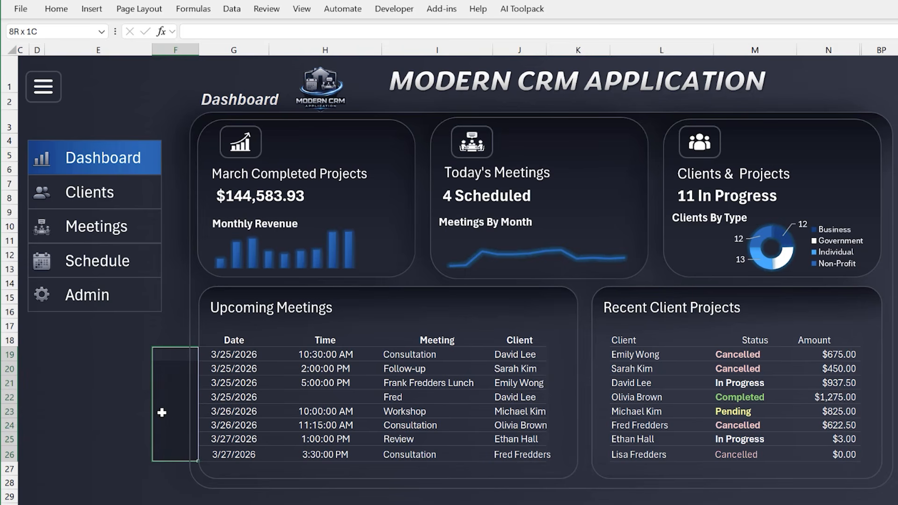
click(164, 355)
drag(164, 355, 168, 460)
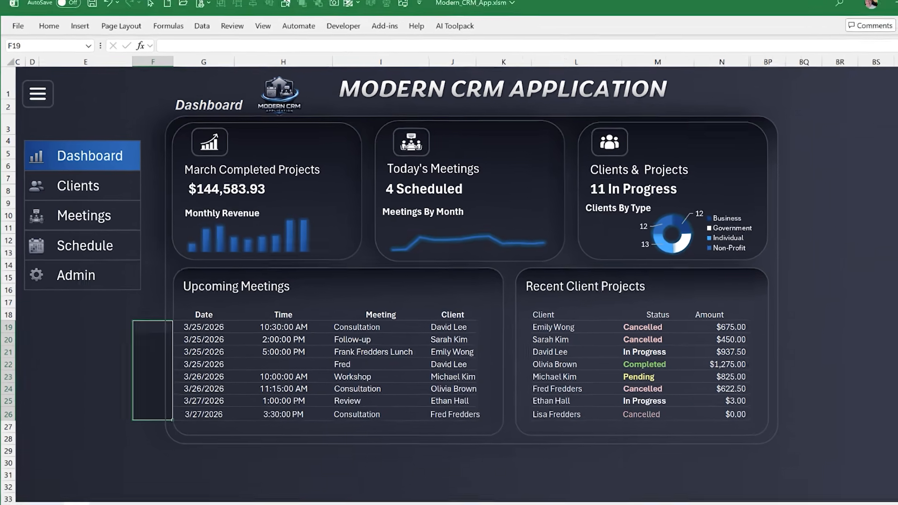
On the Client Meetings DB sheet, review the upcoming-meetings date criteria formula =">="&TODAY() in AN3 and leave it unchanged
click(143, 488)
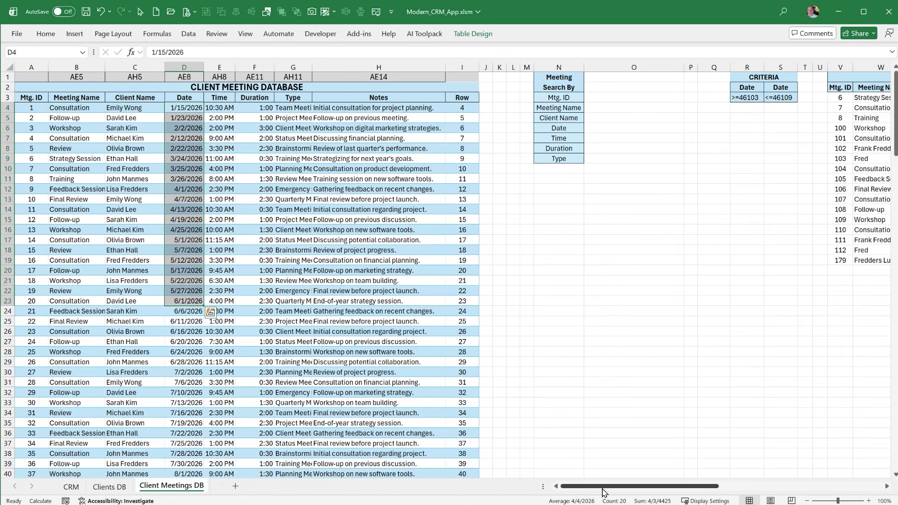
drag(602, 487, 782, 490)
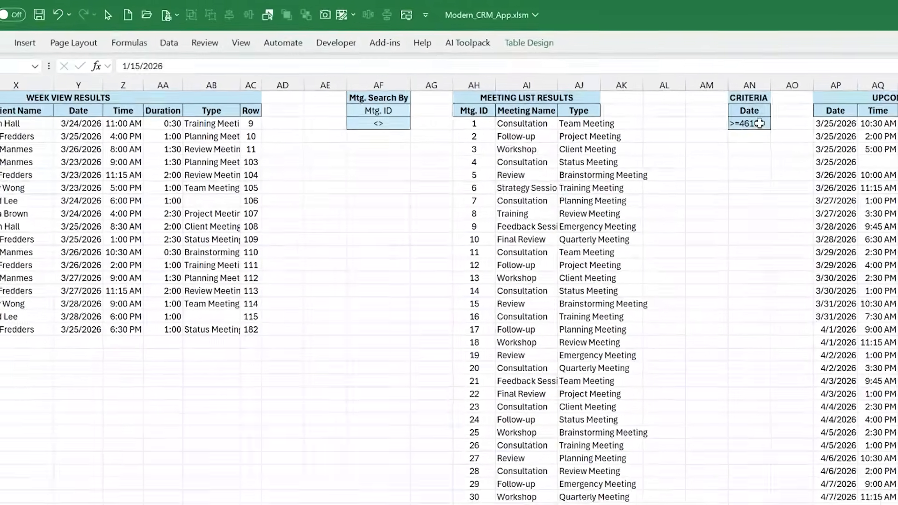
click(759, 123)
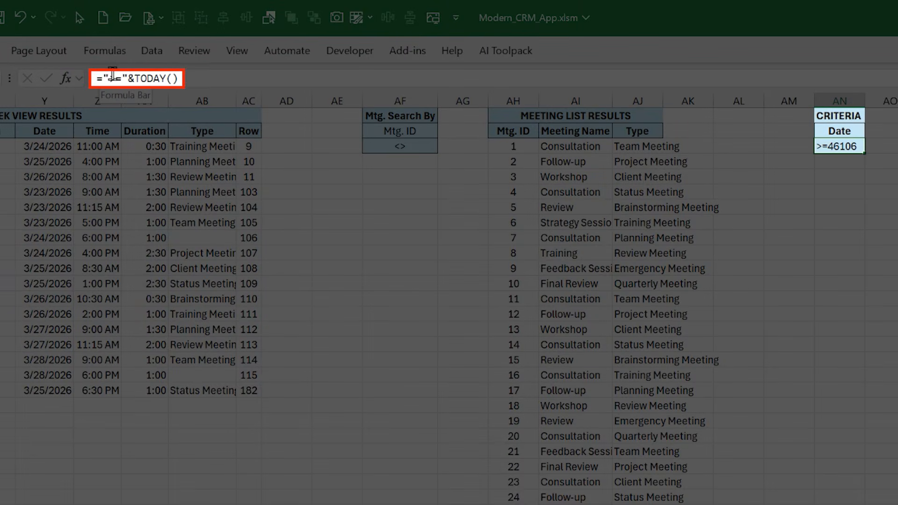
click(195, 77)
key(Return)
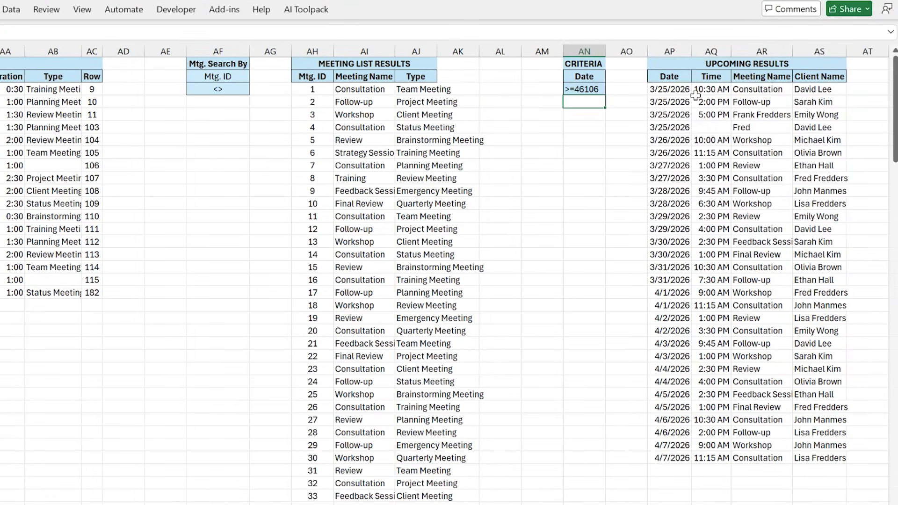
Highlight the full Upcoming Results data, and narrow the selection to its first eight rows, AP3:AS10
mouse_move(673, 89)
mouse_down()
mouse_move(685, 91)
mouse_move(814, 297)
mouse_move(808, 458)
mouse_up()
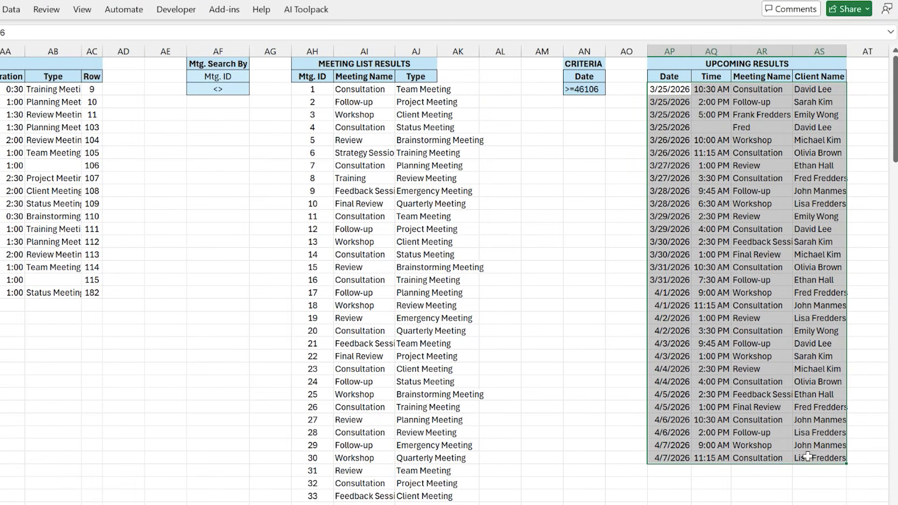
drag(657, 94, 803, 178)
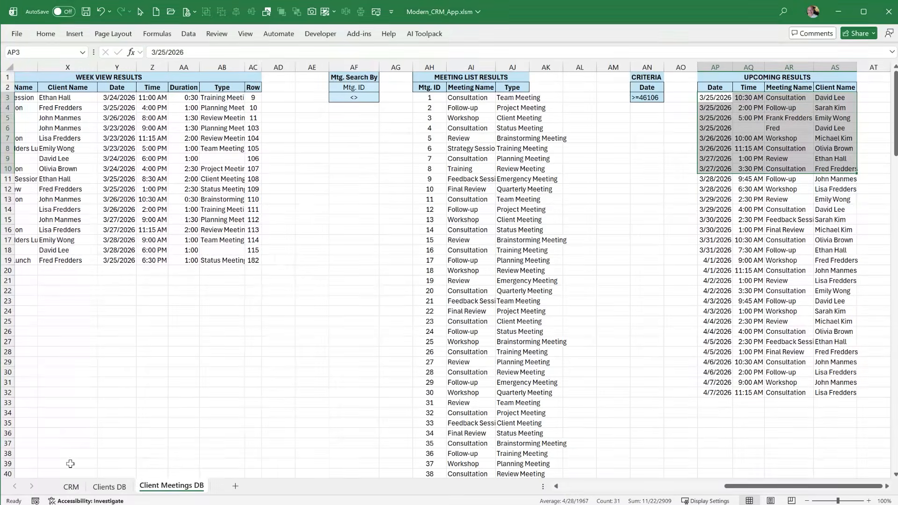
On the Clients DB sheet, review the status date criteria formula ="<="&TODAY() in AB3 and leave it unchanged
click(71, 487)
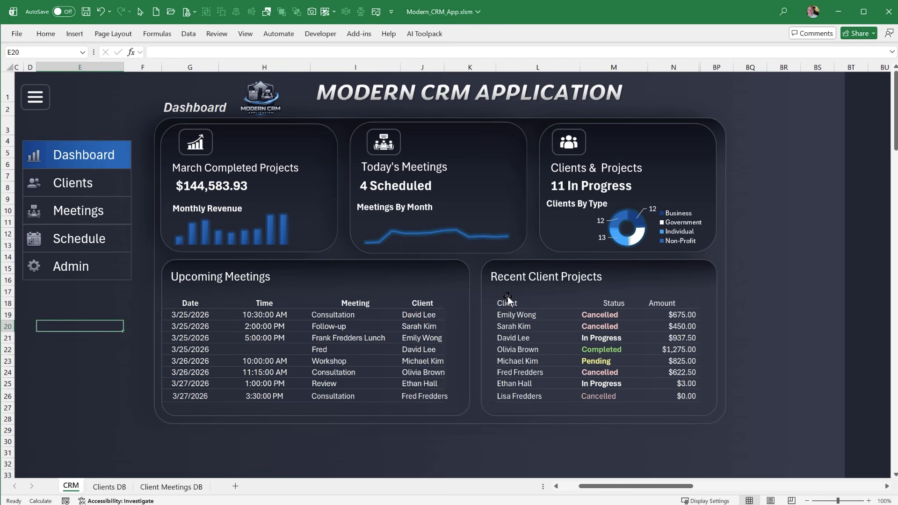
click(110, 487)
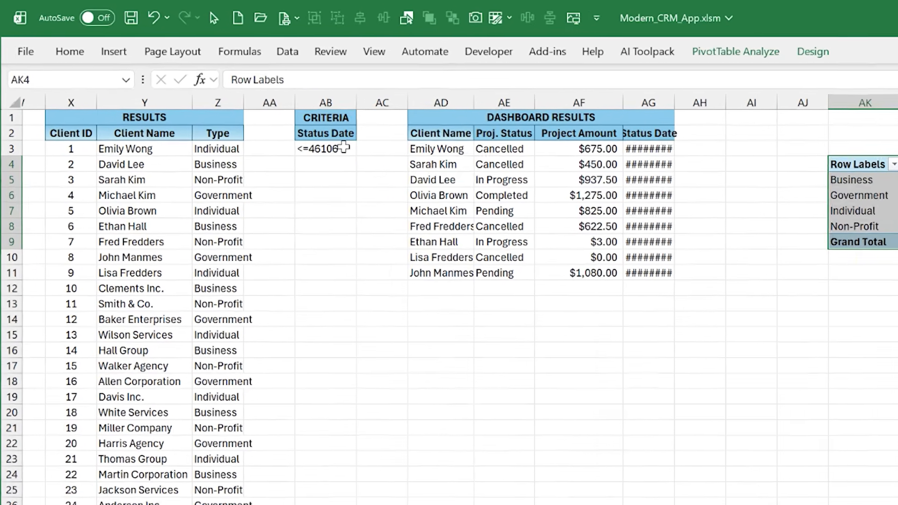
click(269, 123)
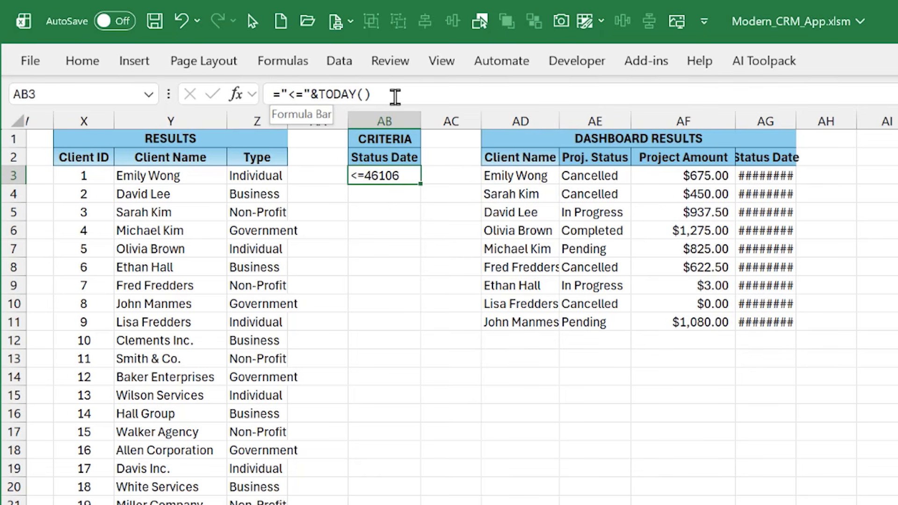
key(Right)
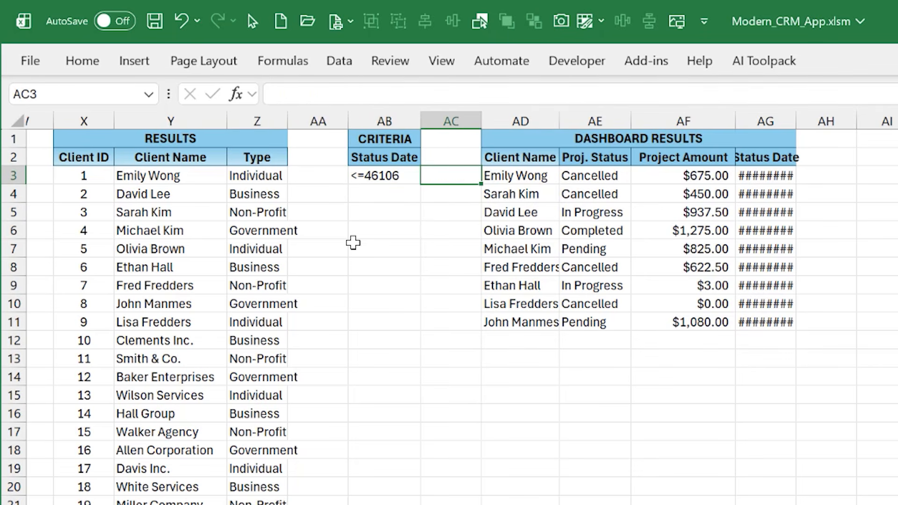
click(372, 170)
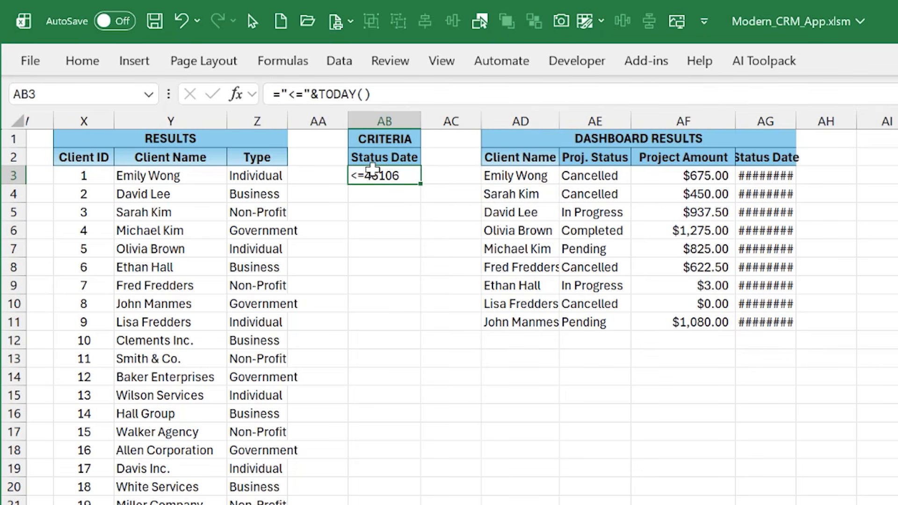
click(374, 229)
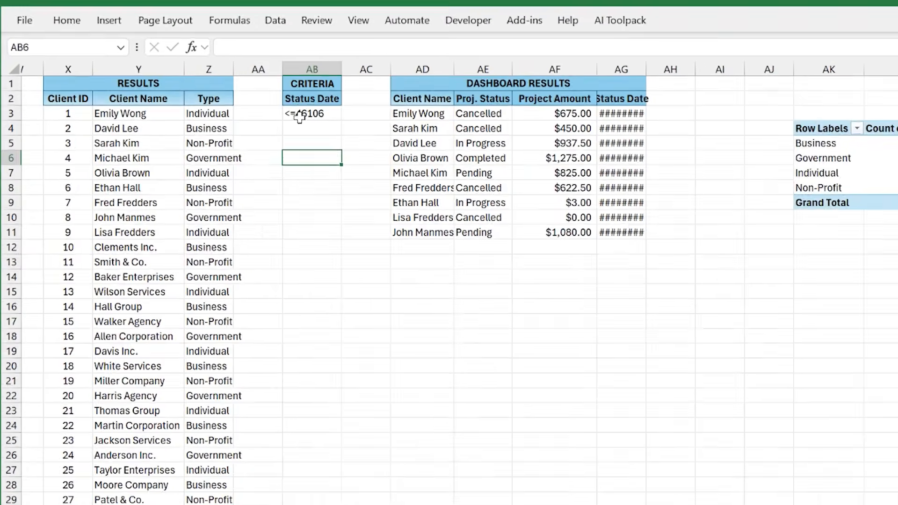
Highlight the criteria range AB2:AB3 and the Dashboard Results block, and autofit the Status Date column AG
drag(257, 57, 257, 72)
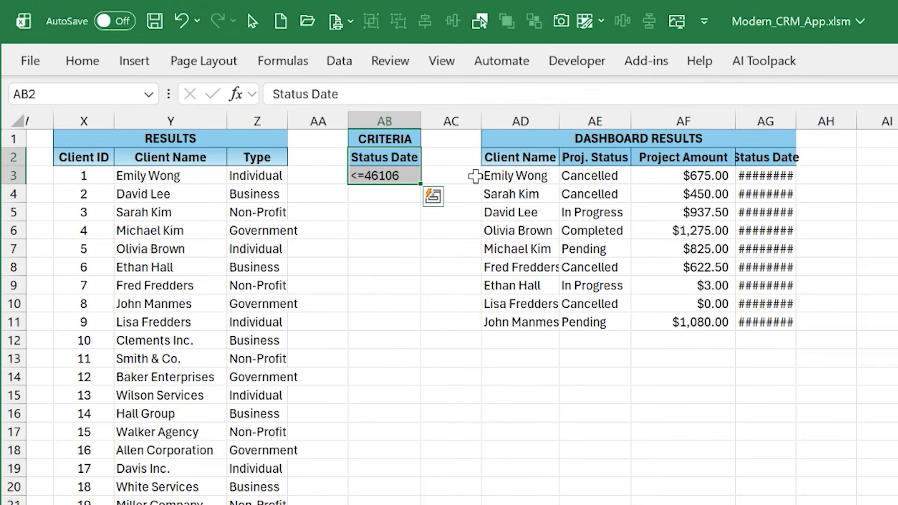
drag(488, 152, 760, 303)
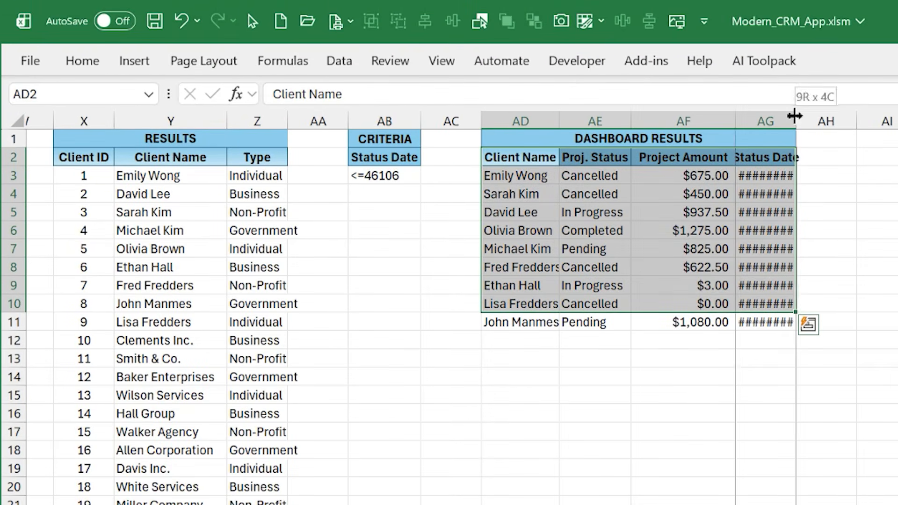
double_click(797, 121)
click(891, 229)
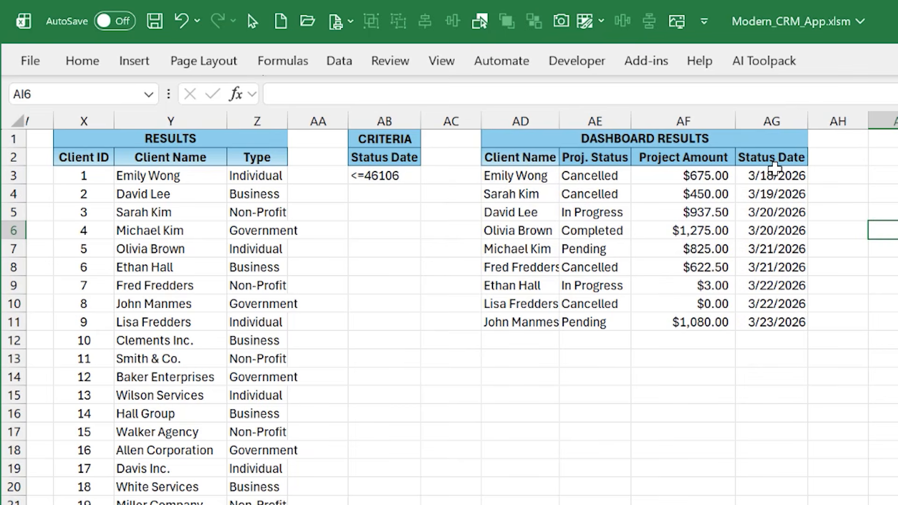
Highlight the Status Date heading and the full Dashboard Results data, AD3:AG11
click(770, 159)
click(770, 176)
drag(768, 199, 515, 321)
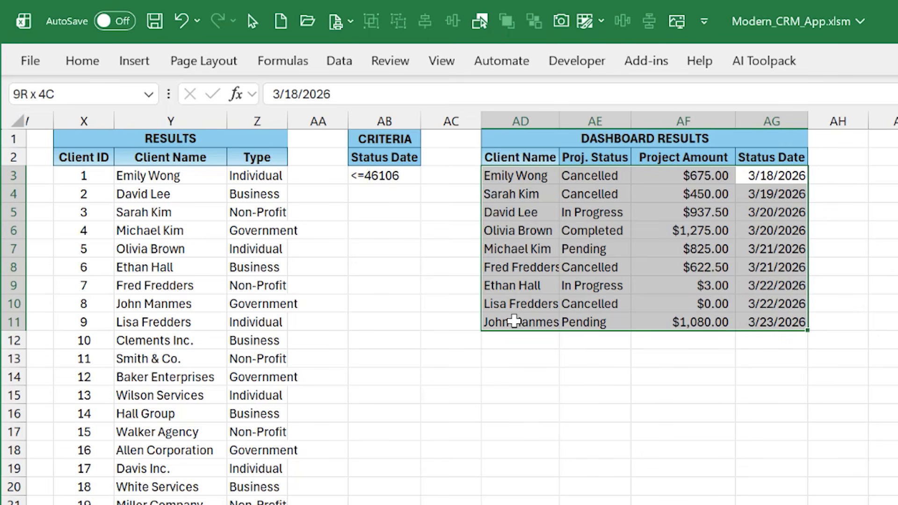
drag(514, 321, 515, 321)
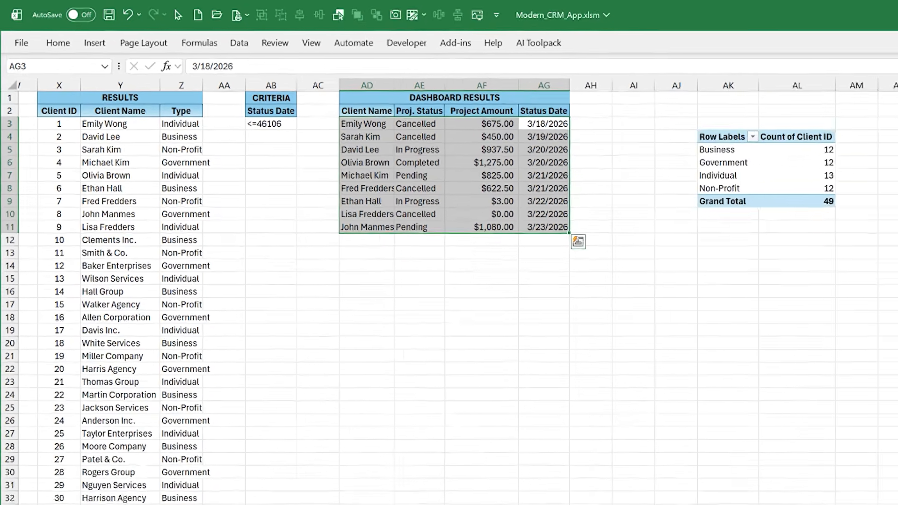
On the CRM sheet, open the conditional formatting rules manager for the Recent Client Projects status cells, M19:M29
click(73, 498)
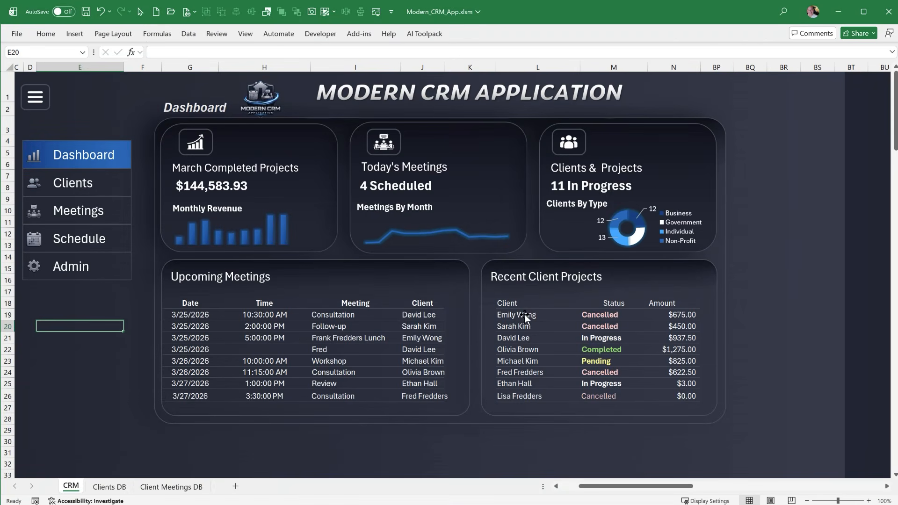
click(594, 422)
drag(596, 433, 604, 316)
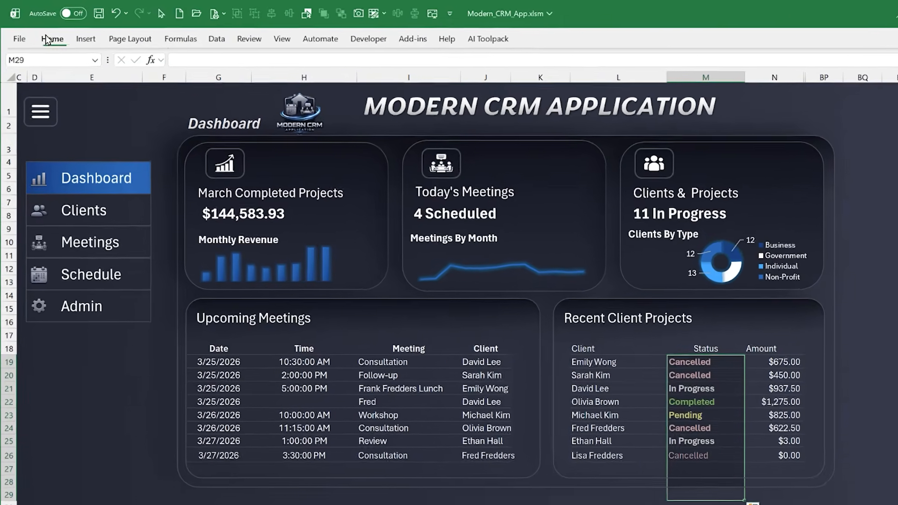
click(46, 34)
click(608, 89)
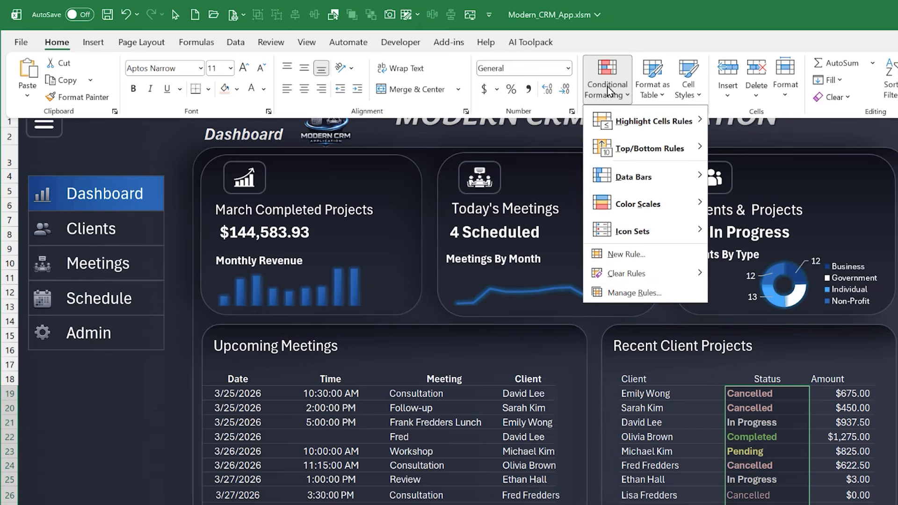
click(631, 293)
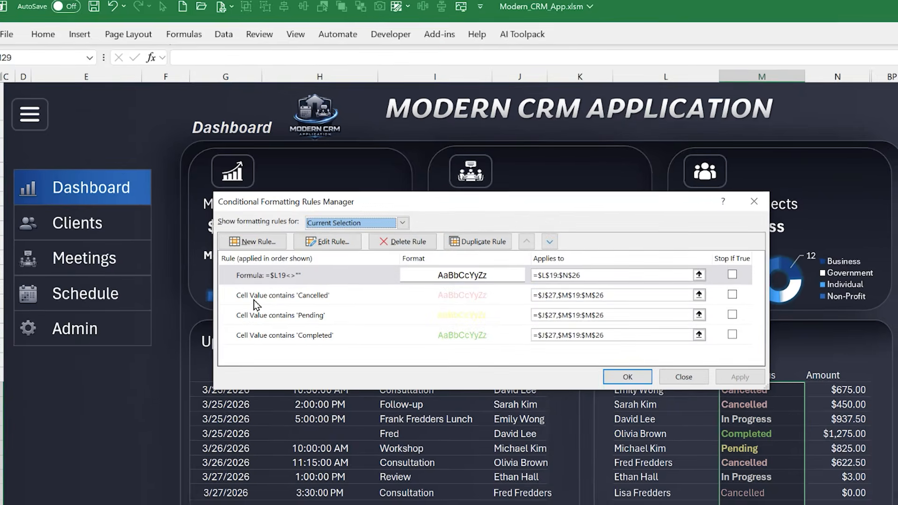
Examine the Cancelled, Pending, Completed and =$L19<>"" formatting rules, and close the rules manager without changes
click(264, 303)
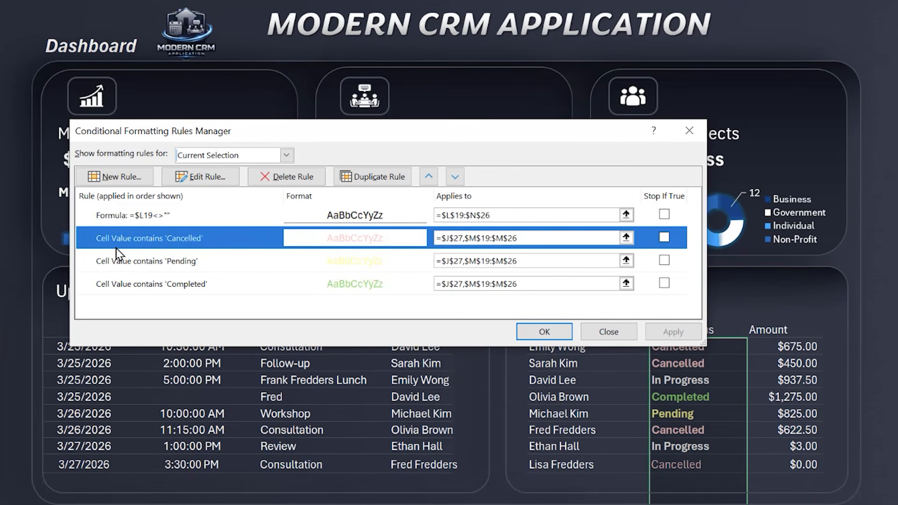
click(120, 267)
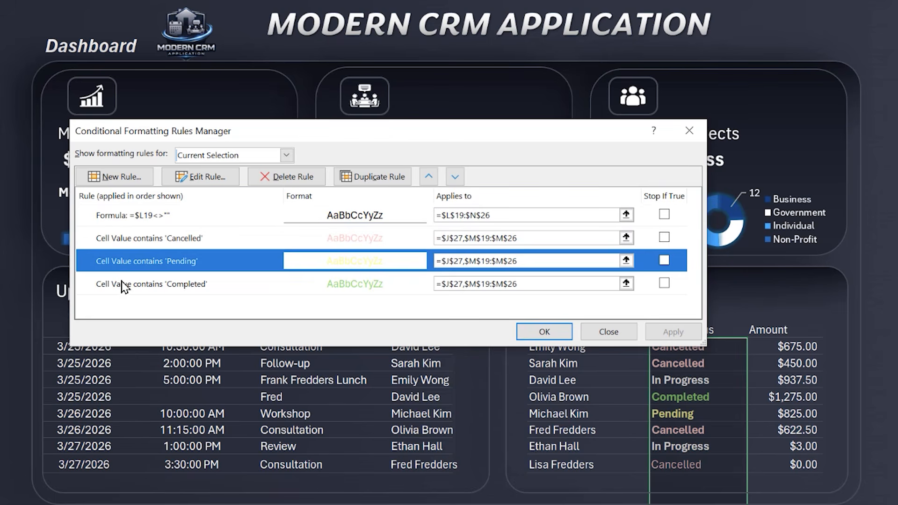
click(125, 284)
click(127, 216)
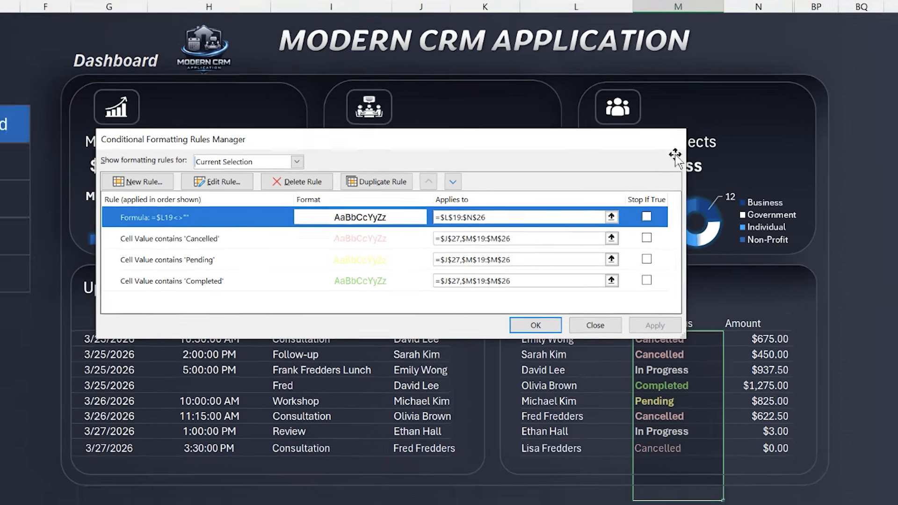
click(691, 132)
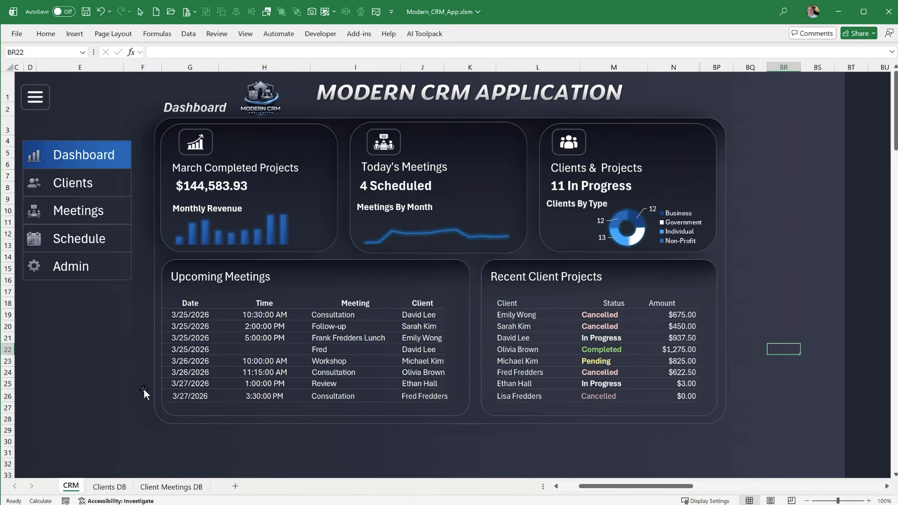
Clear the dashboard list contents in rows 22 to 29, from column F to column BP
click(121, 358)
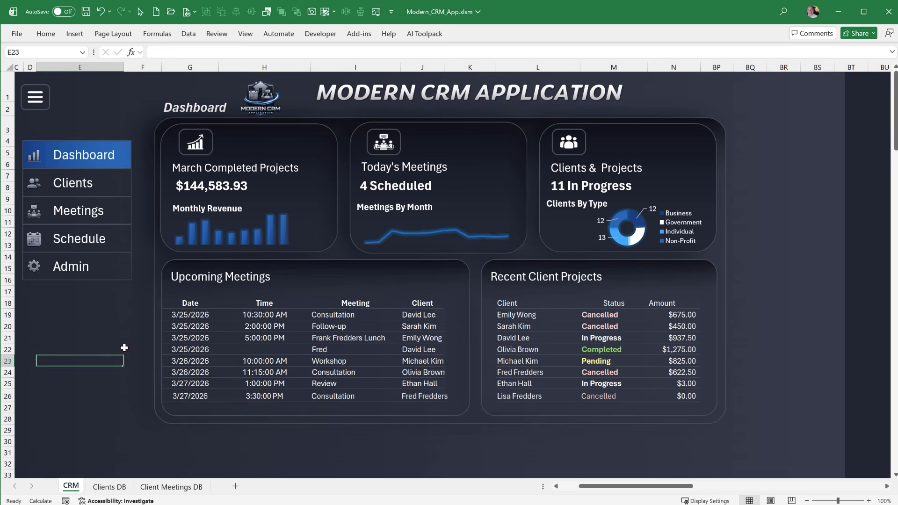
drag(124, 348, 706, 427)
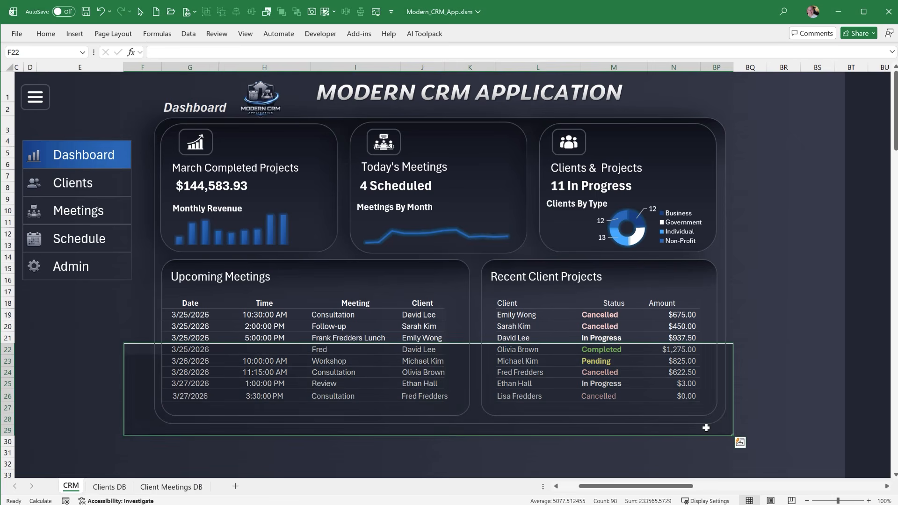
key(Delete)
click(57, 327)
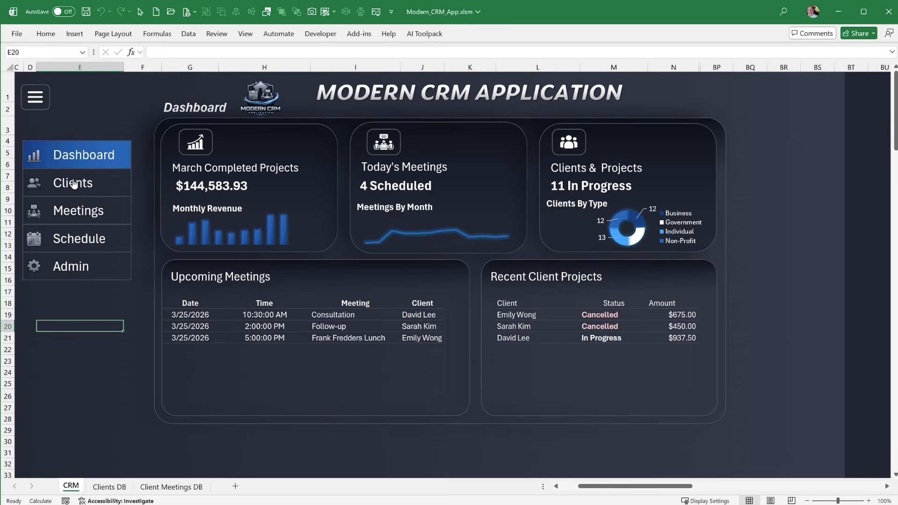
Switch through the application's Clients, Meetings, Schedule and Admin pages, and return to the Dashboard page
click(82, 187)
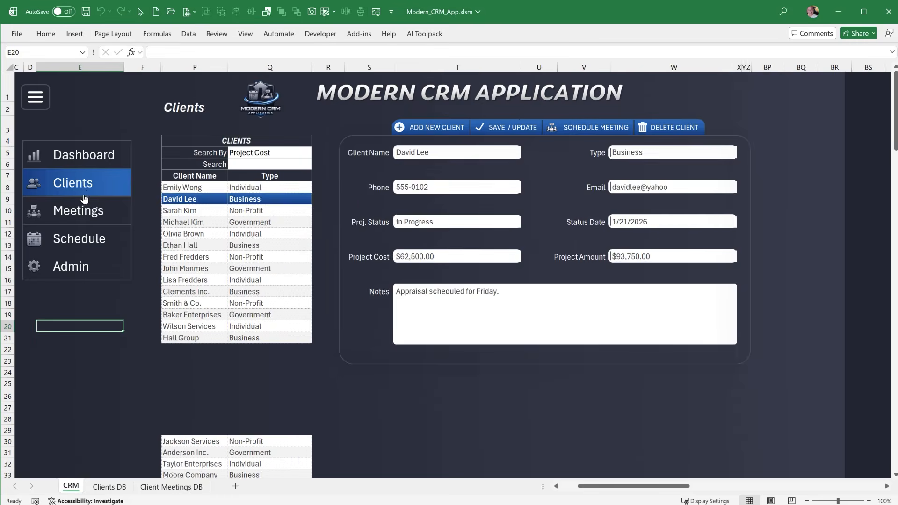
click(84, 217)
click(84, 166)
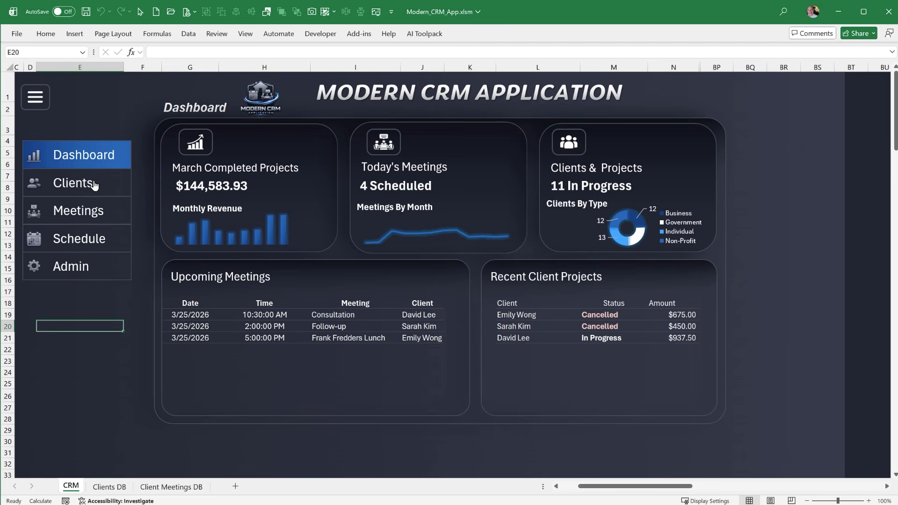
click(94, 184)
click(94, 211)
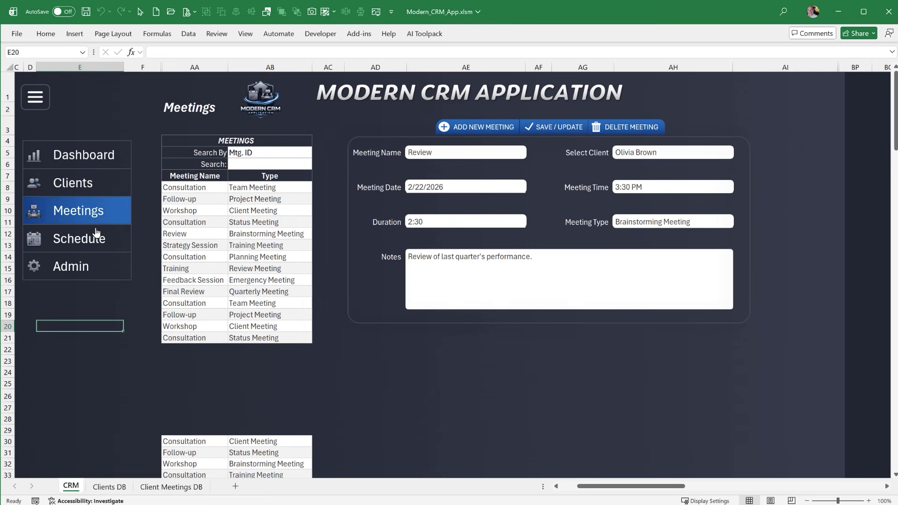
click(95, 232)
click(97, 263)
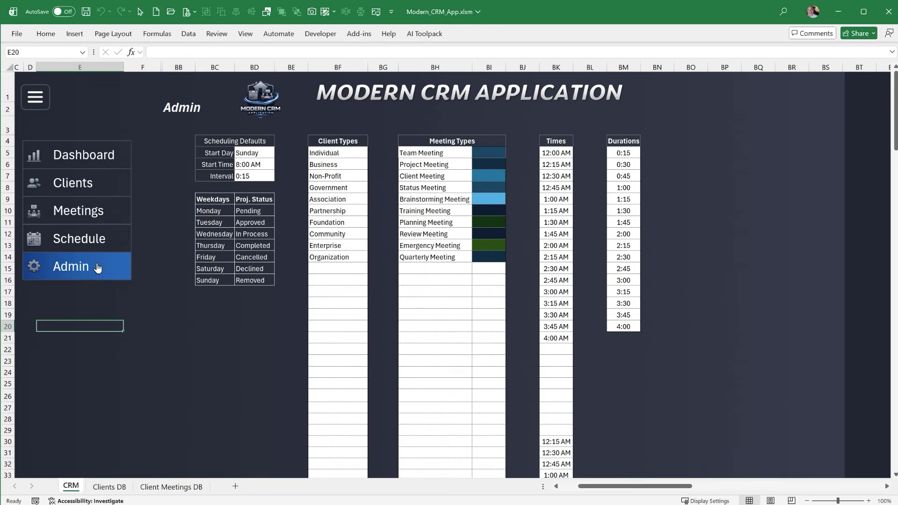
click(89, 236)
click(87, 162)
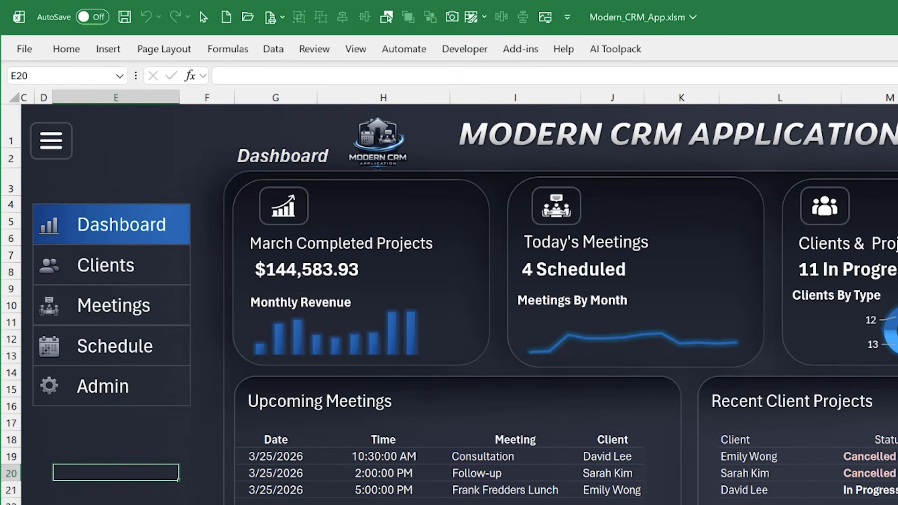
Check the Developer entry in the ribbon customization options, and cancel without changing anything
click(465, 51)
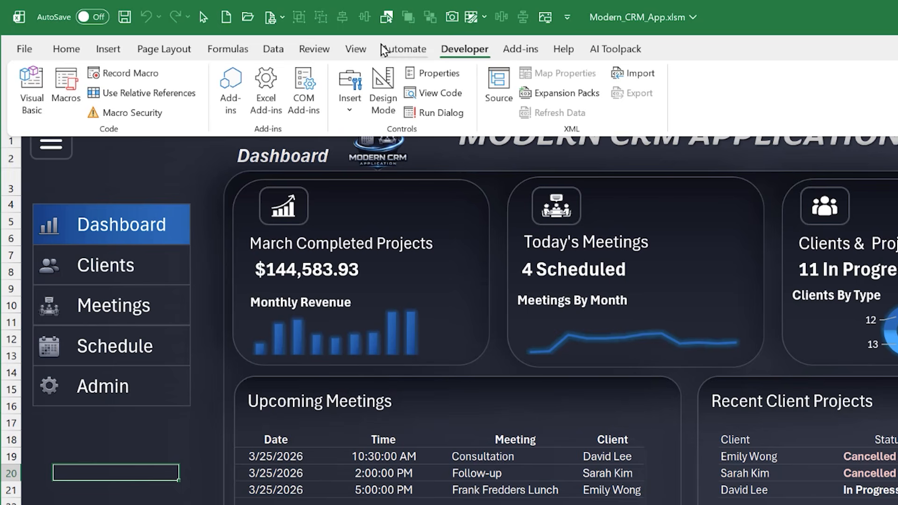
right_click(347, 46)
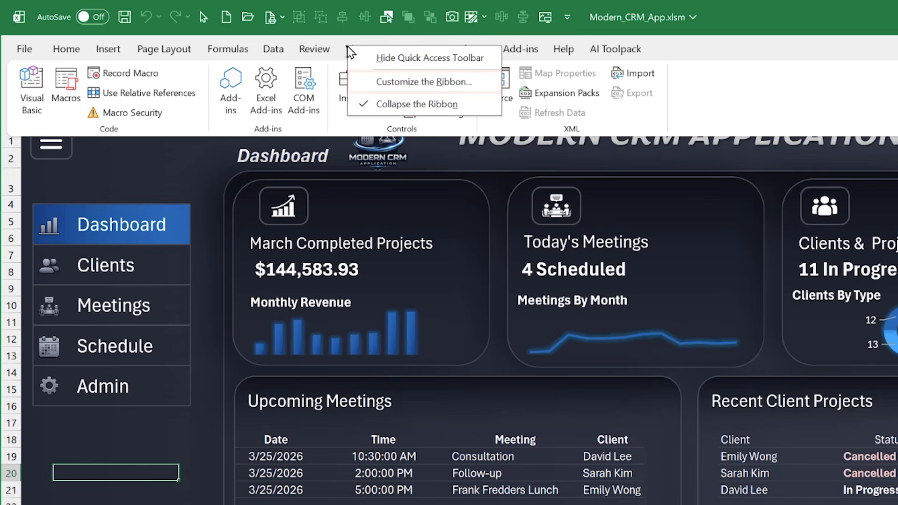
click(370, 86)
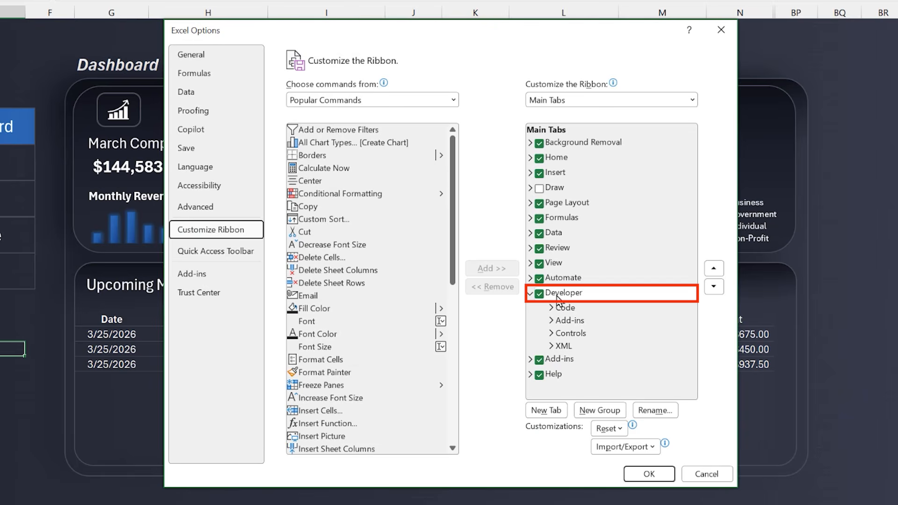
click(710, 475)
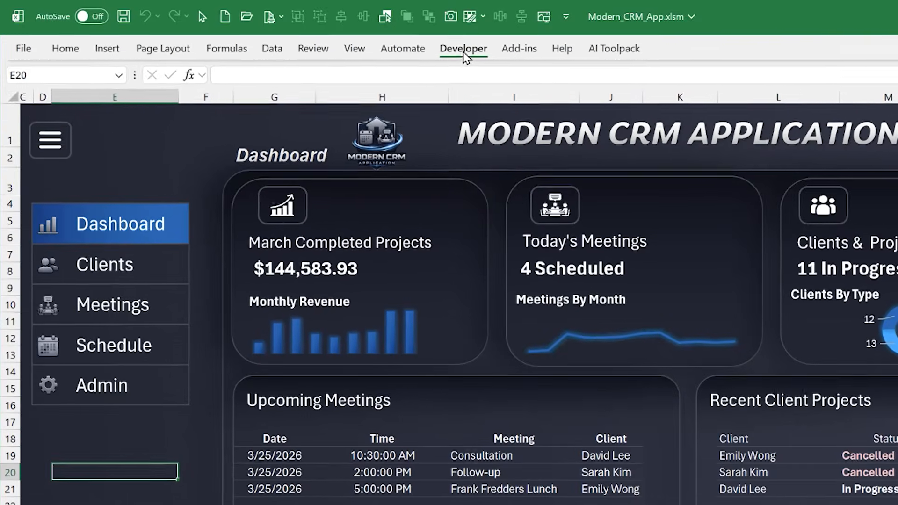
Open the Visual Basic editor and highlight the ClientDB, CRM and MtgDB sheet objects in the Modern_CRM_App project
click(401, 22)
click(1, 61)
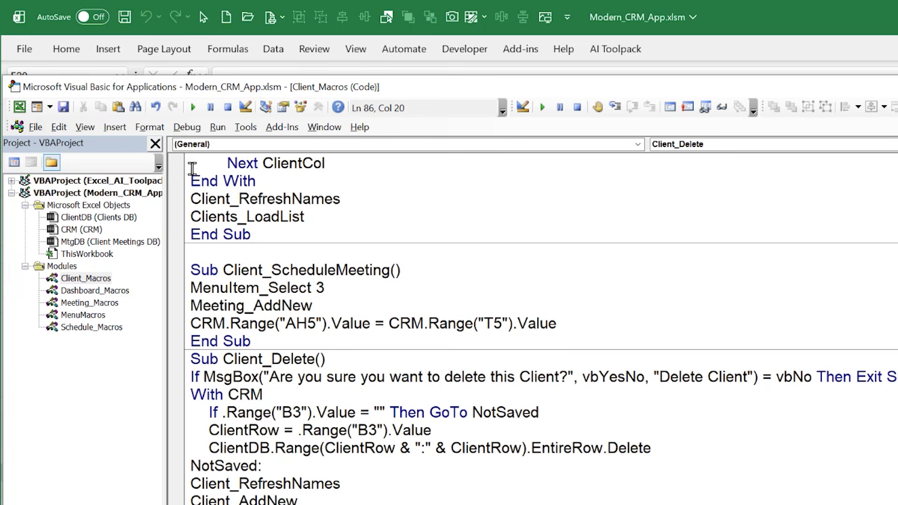
click(85, 219)
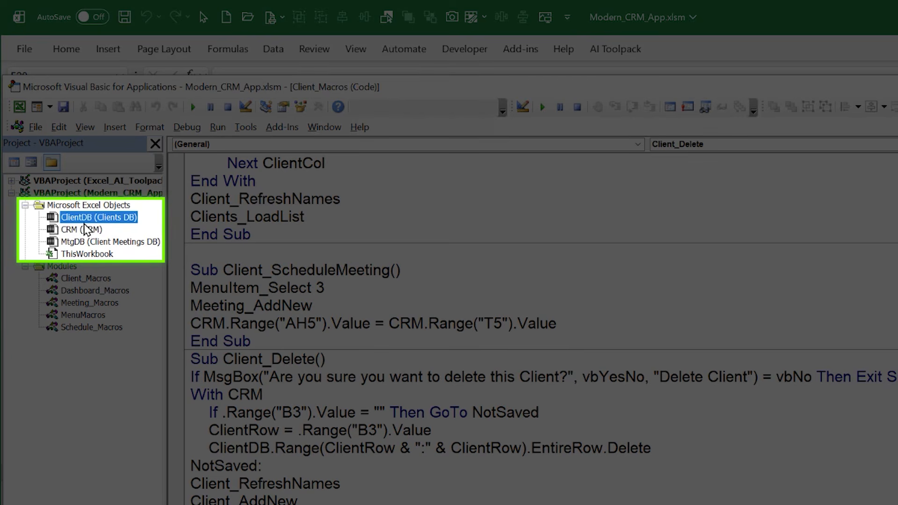
click(84, 230)
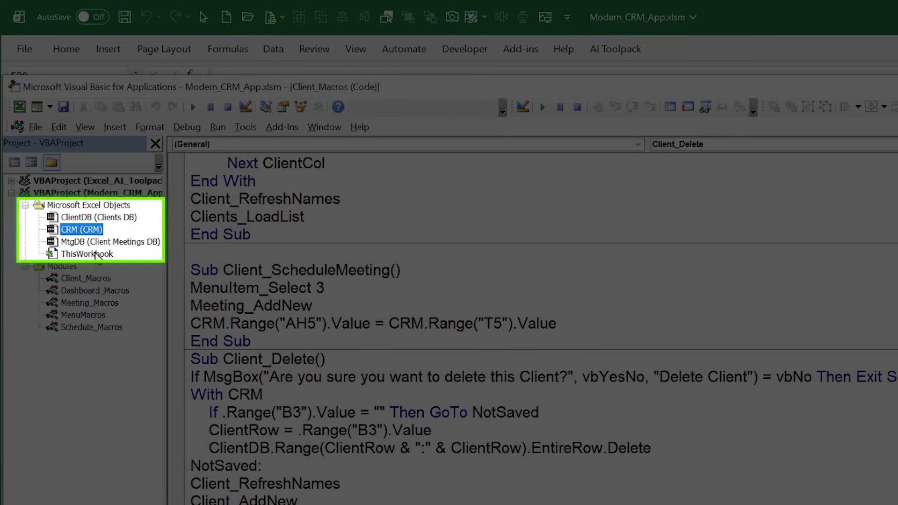
click(96, 242)
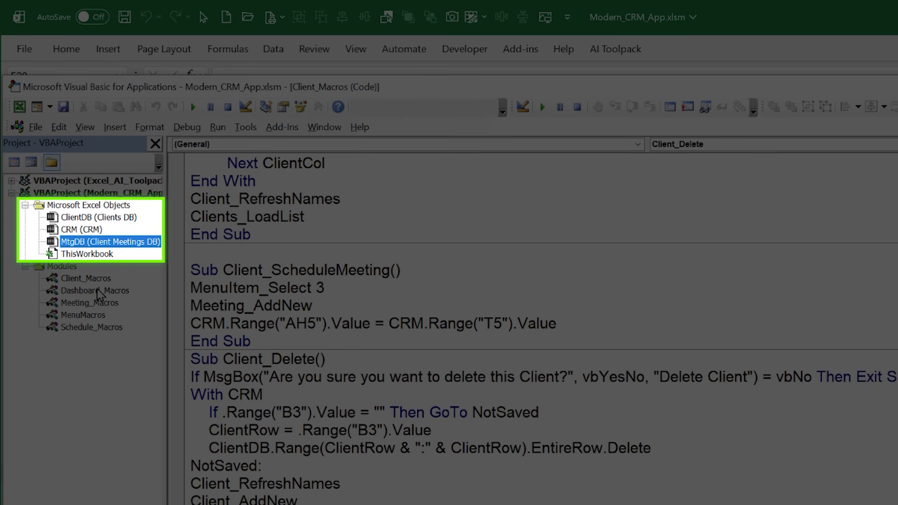
Highlight the ThisWorkbook object and the Client_Macros, Dashboard_Macros, Meeting_Macros, MenuMacros and Schedule_Macros modules one after another in the Modern_CRM_App project
click(90, 256)
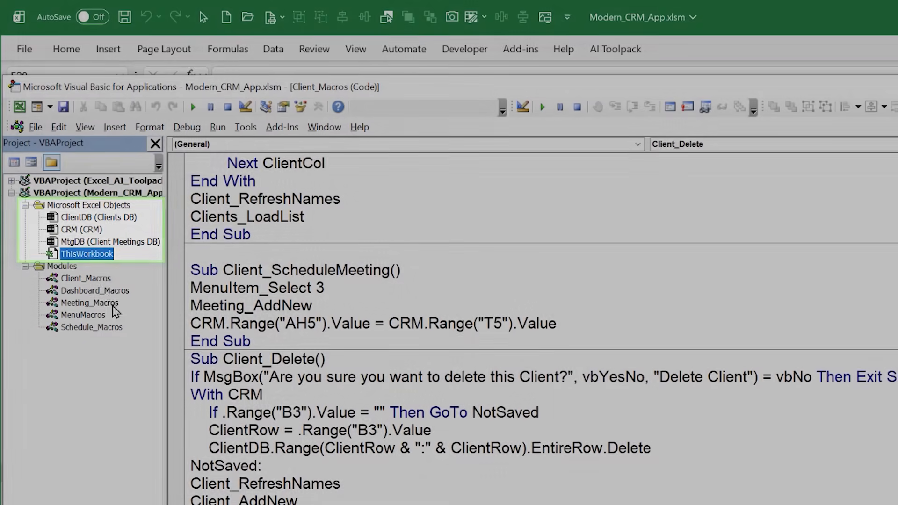
click(96, 279)
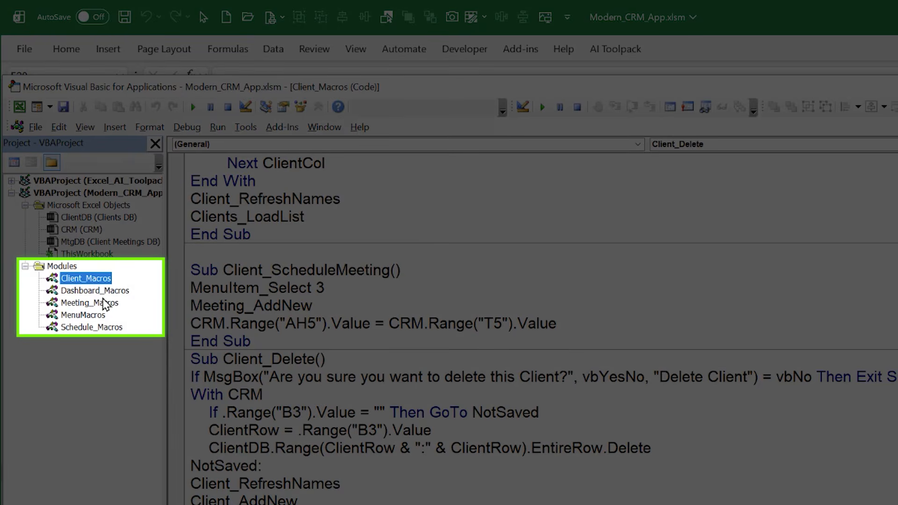
click(102, 293)
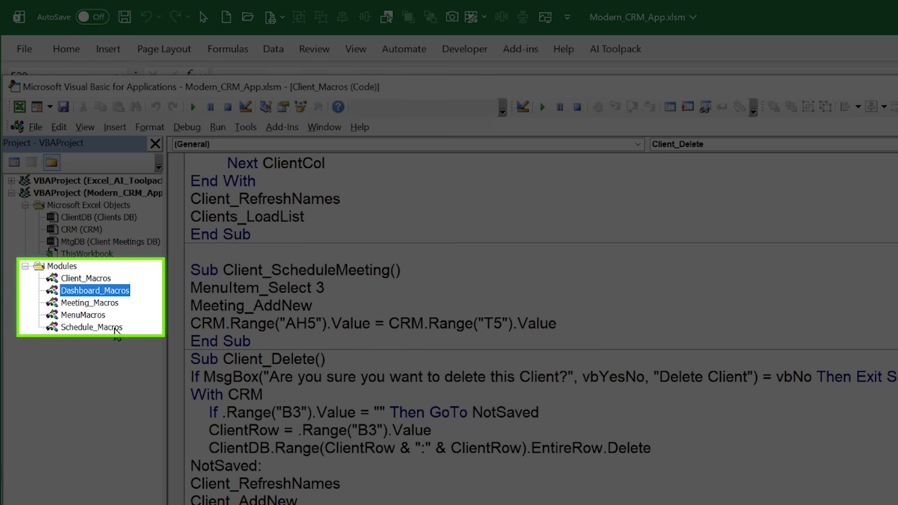
click(101, 306)
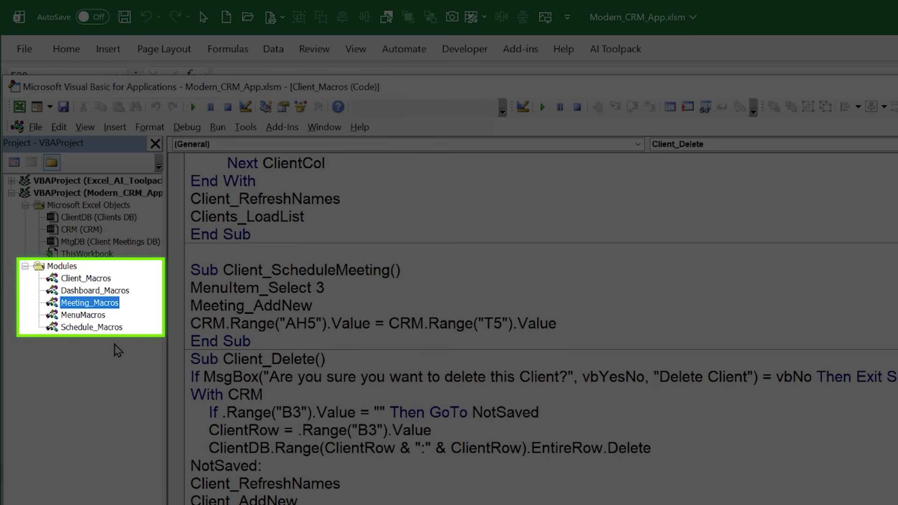
click(102, 318)
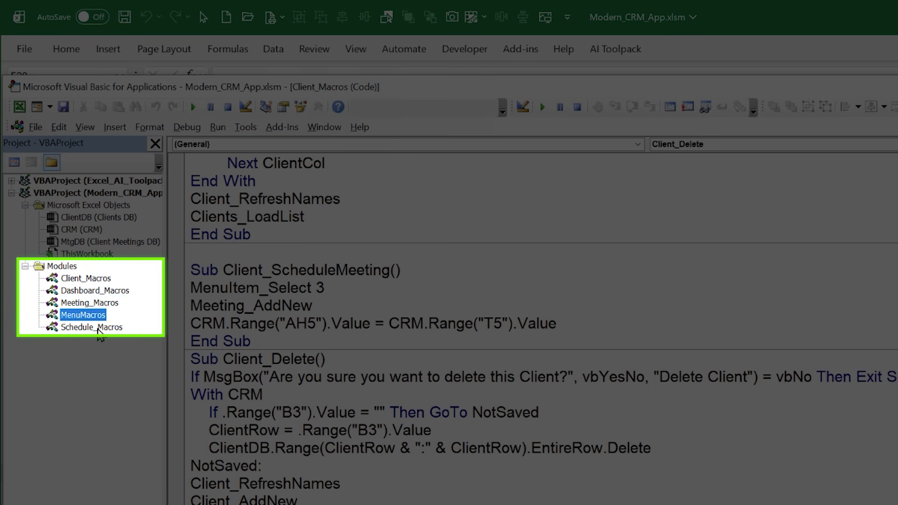
click(92, 328)
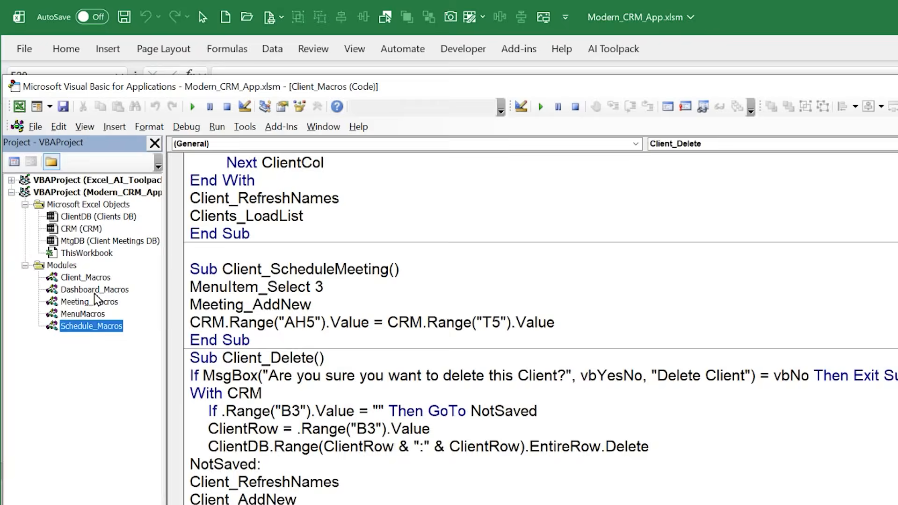
Open the Dashboard_Macros module and examine the MtgDB and ClientDB blocks of the Dashboard_Refresh procedure
double_click(95, 291)
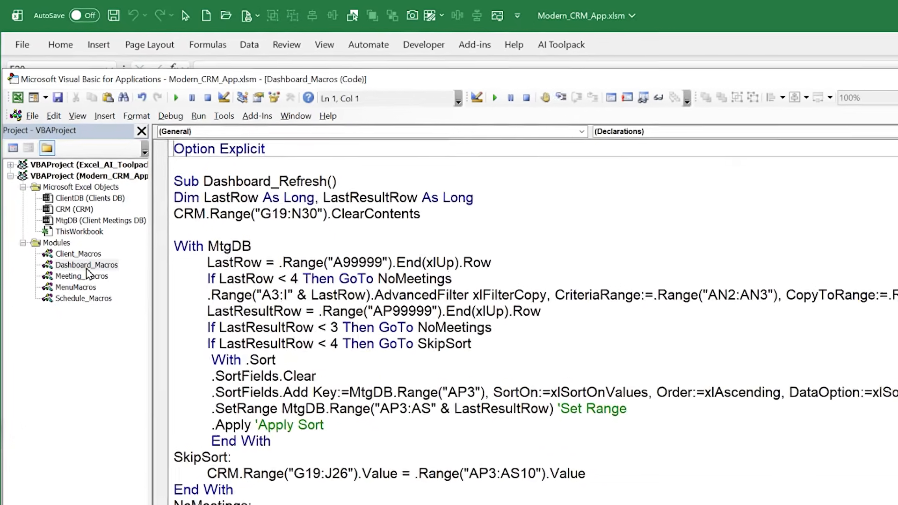
scroll(287, 364, down, 6)
scroll(286, 369, up, 6)
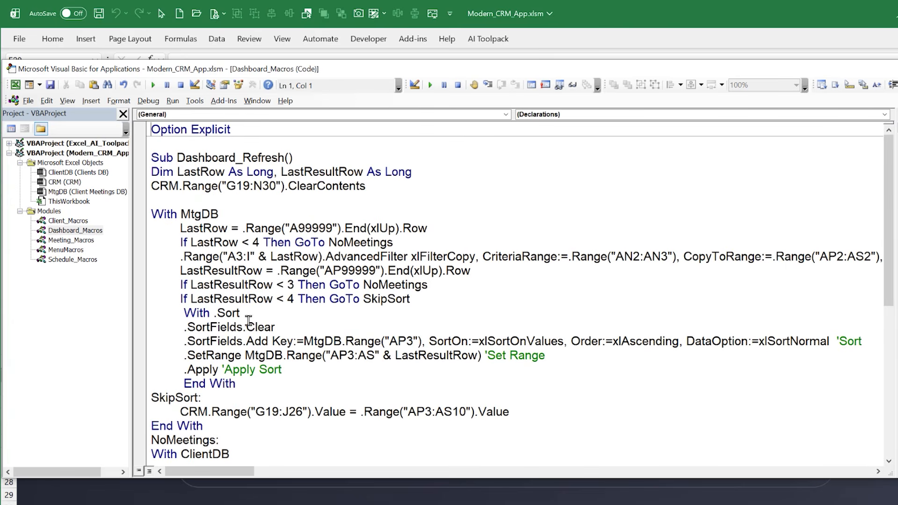
drag(284, 157, 176, 156)
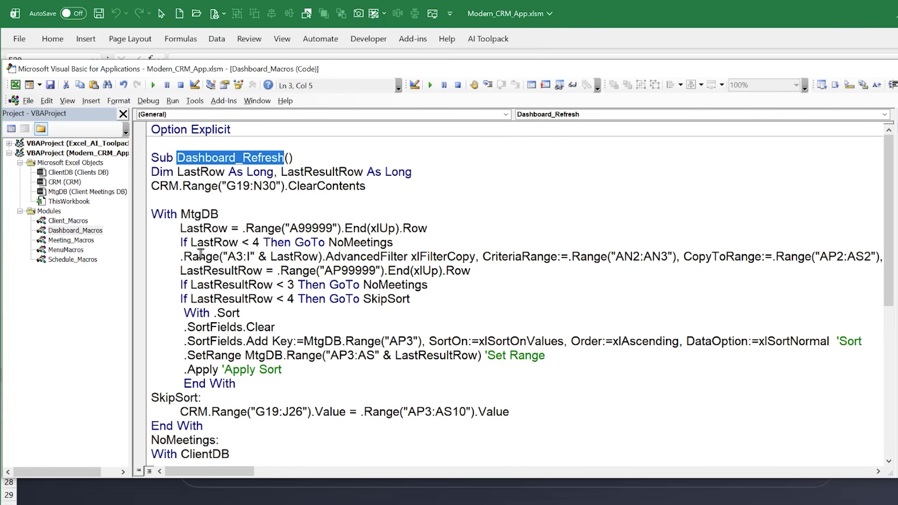
scroll(196, 260, down, 1)
scroll(193, 263, up, 1)
drag(203, 426, 118, 214)
click(318, 275)
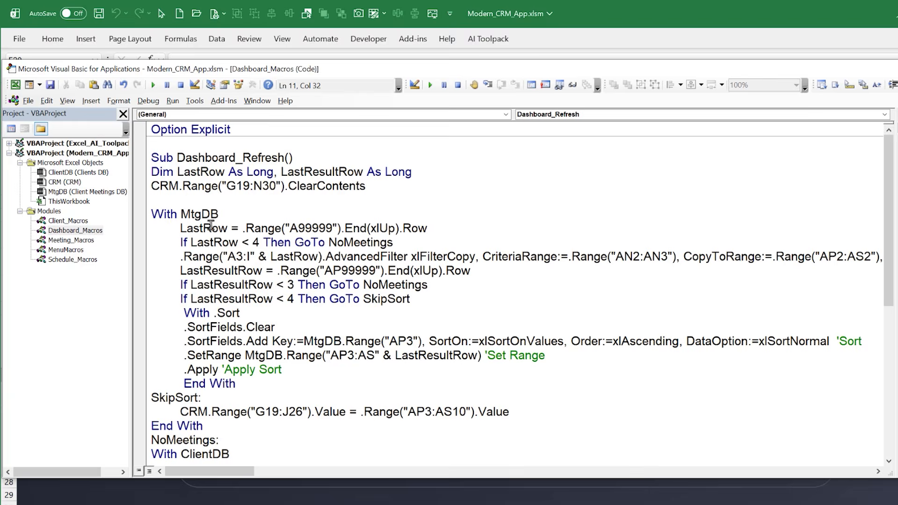
scroll(198, 253, down, 4)
scroll(192, 271, down, 2)
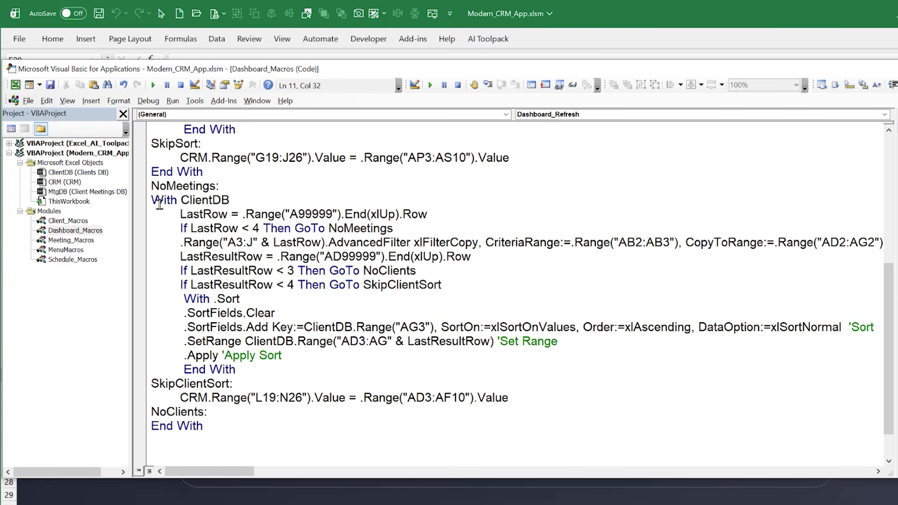
drag(151, 199, 252, 397)
Run the Dashboard_Refresh macro, check the Upcoming Meetings and Recent Client Projects lists, and highlight the procedure's name in the code
click(238, 500)
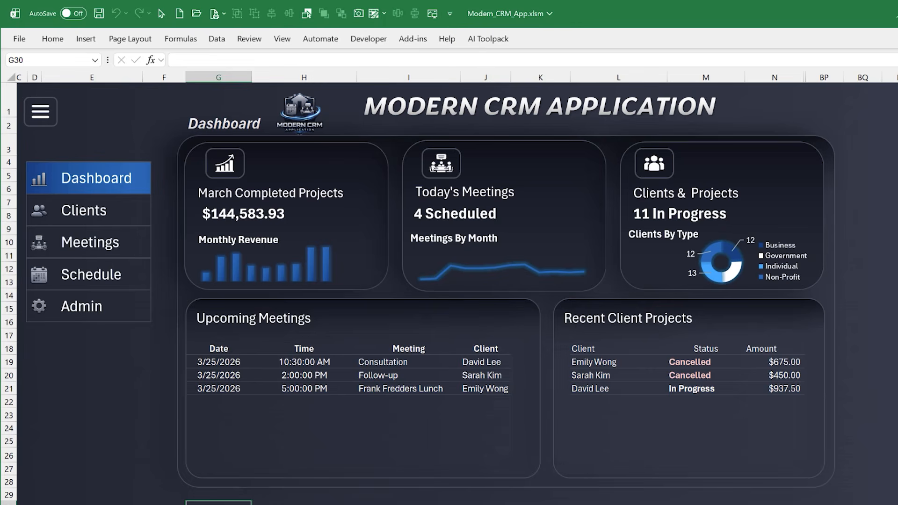
key(alt+F11)
click(318, 259)
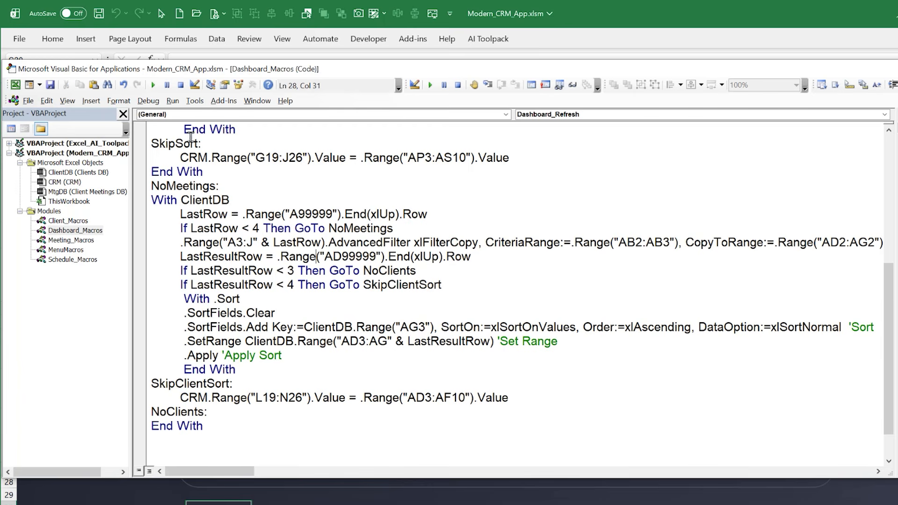
click(153, 84)
click(94, 501)
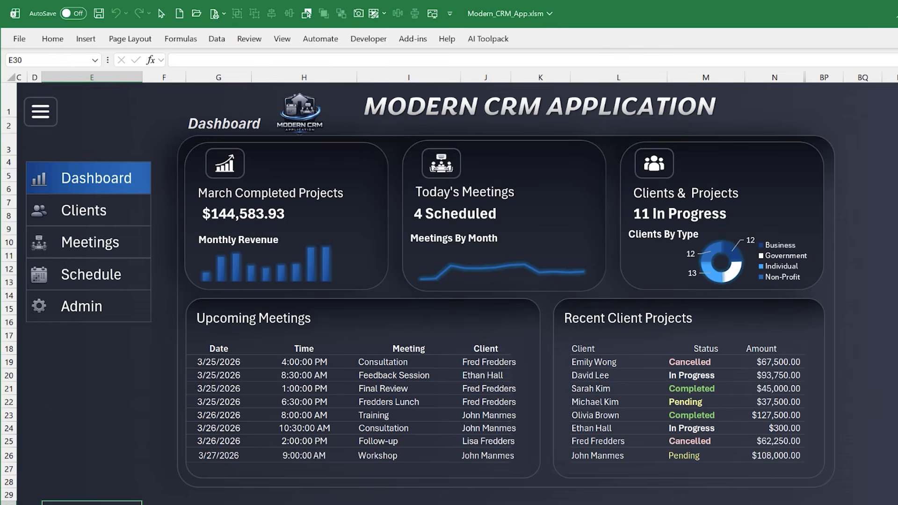
key(alt+F11)
scroll(225, 231, up, 6)
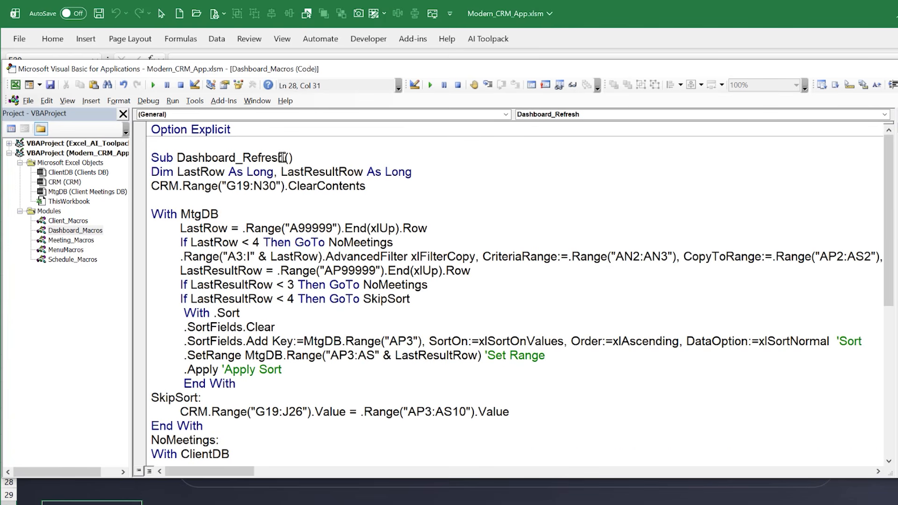
drag(283, 157, 177, 155)
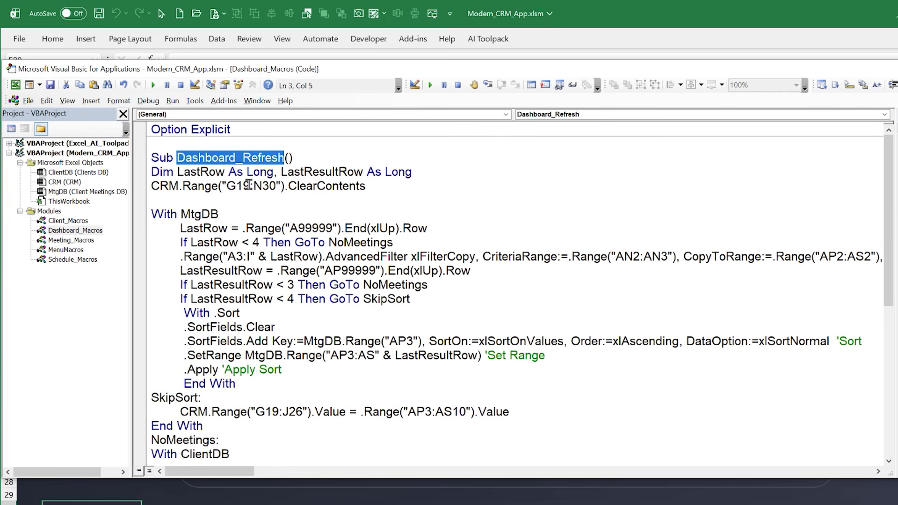
Open the MenuMacros module and make the Visual Basic editor window taller
double_click(48, 252)
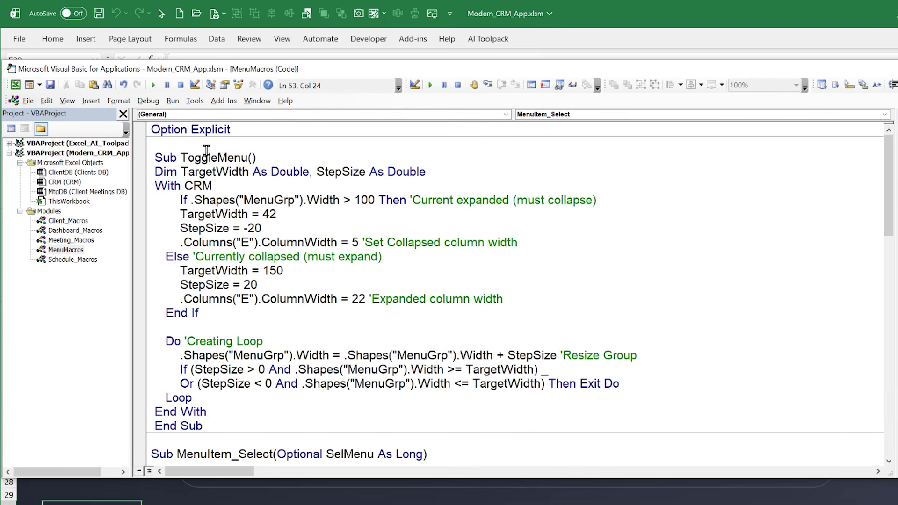
drag(353, 62, 352, 31)
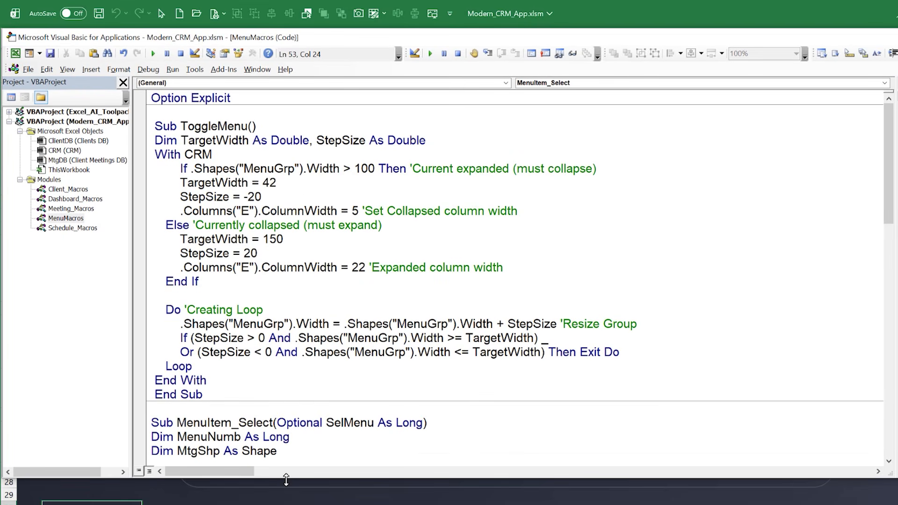
drag(286, 479, 285, 501)
Return to the CRM dashboard and collapse and expand its side navigation menu repeatedly, leaving it expanded
key(alt+F11)
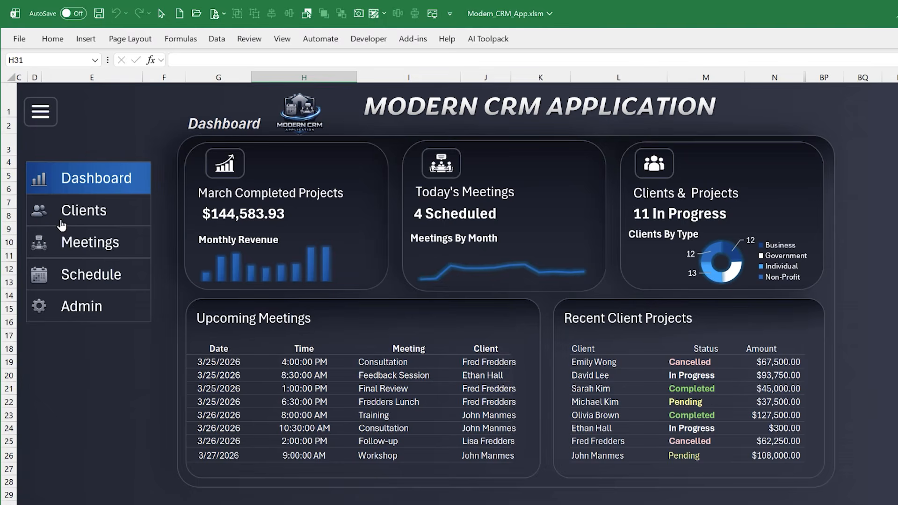
click(41, 117)
click(41, 120)
click(42, 120)
click(41, 121)
click(41, 120)
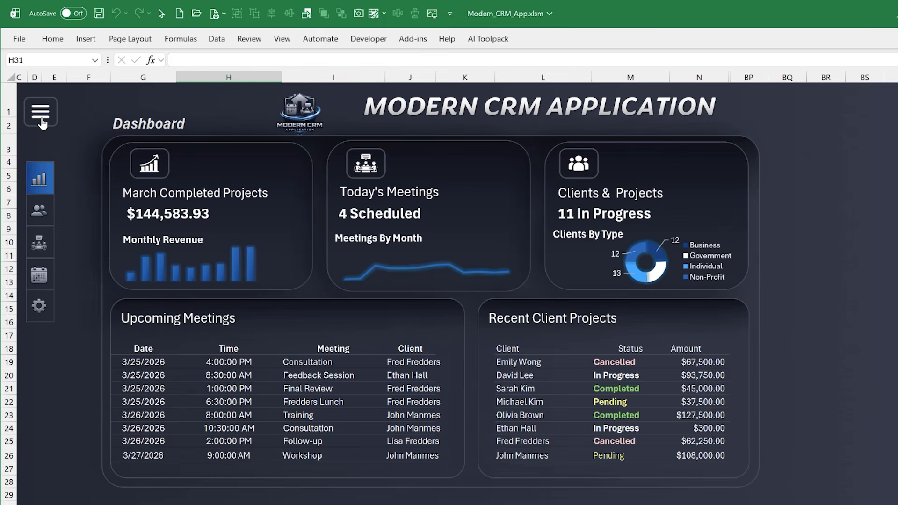
click(41, 120)
click(41, 120)
click(42, 119)
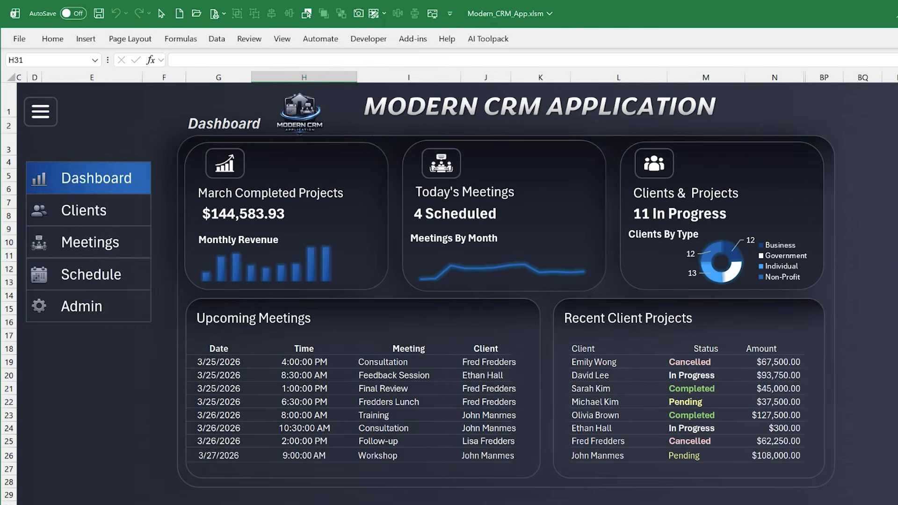
Examine the ToggleMenu code, highlighting the MenuGrp width condition and the loop that resizes the menu group
key(alt+F11)
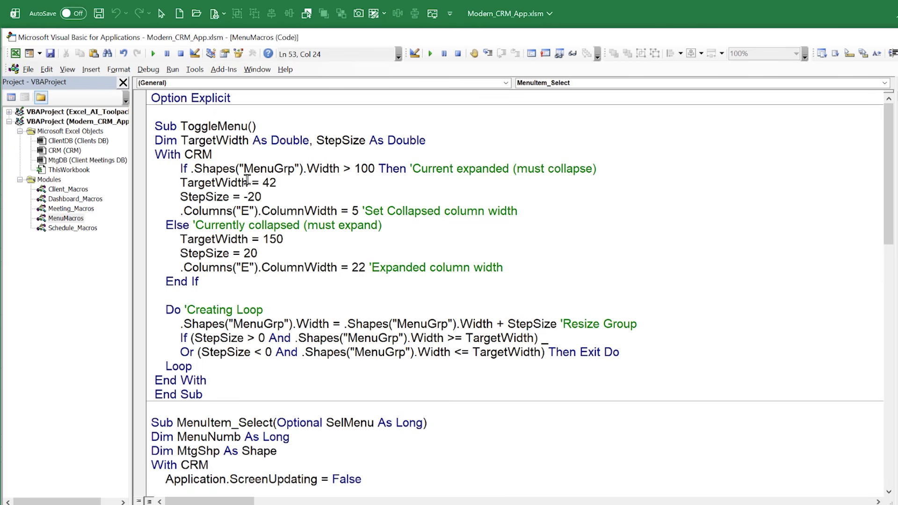
drag(156, 152, 552, 180)
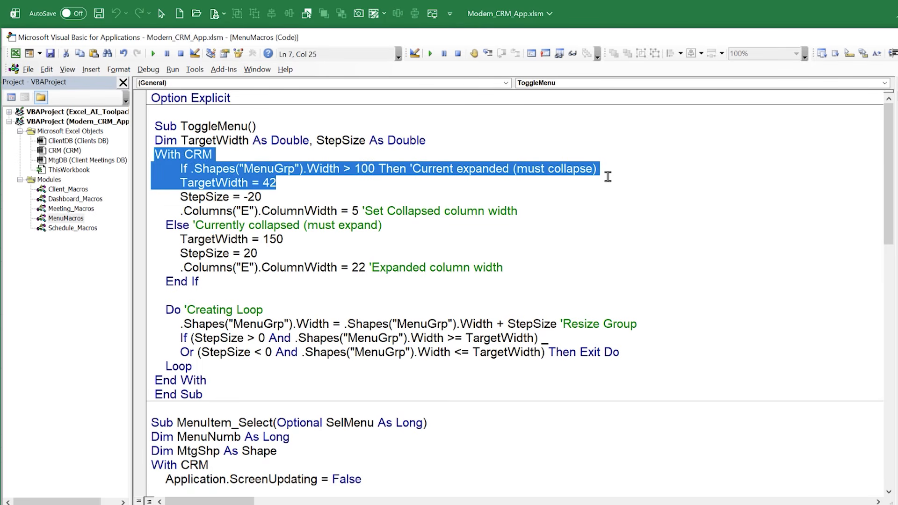
drag(608, 184, 604, 272)
drag(604, 352, 105, 317)
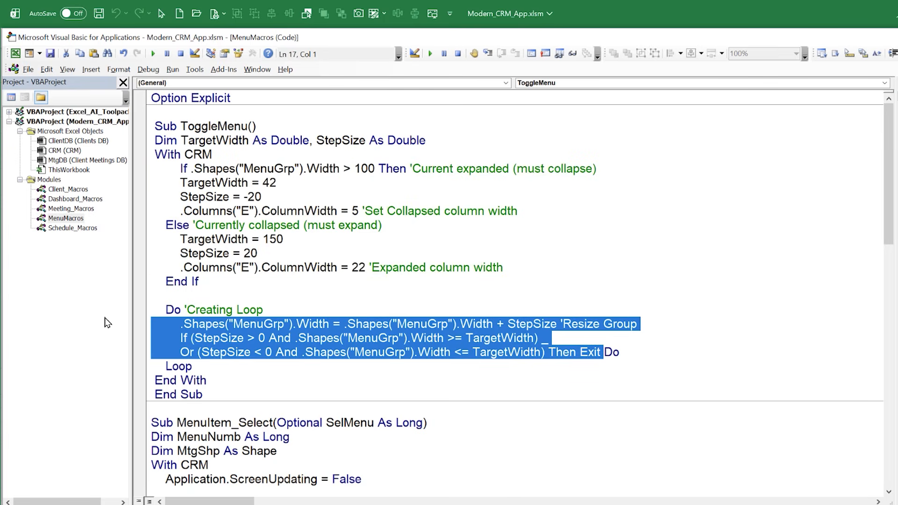
Highlight the MenuItem_Select procedure name and its Optional SelMenu As Long argument in the MenuMacros code
scroll(304, 266, down, 5)
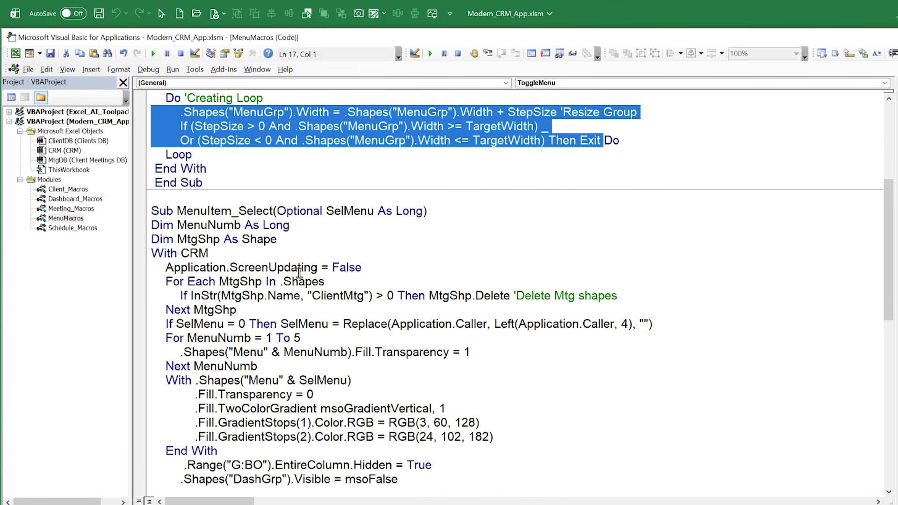
drag(176, 211, 274, 215)
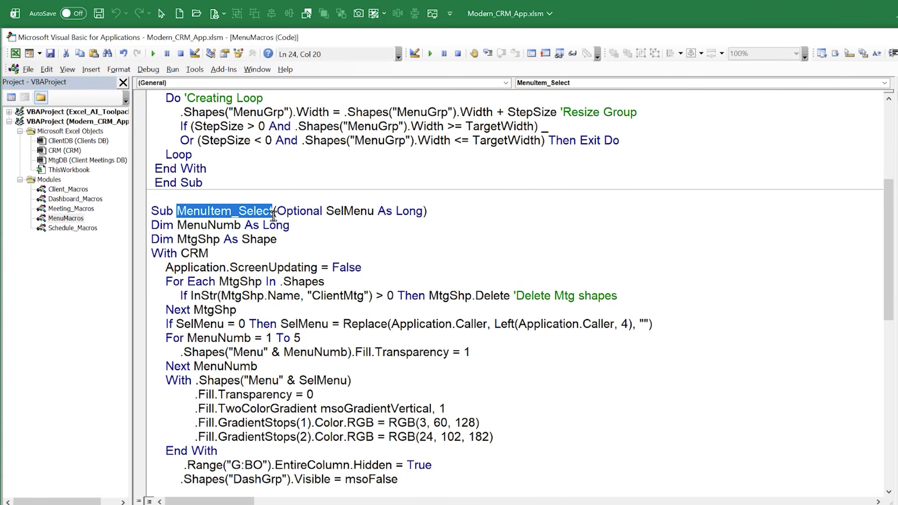
drag(462, 217, 276, 215)
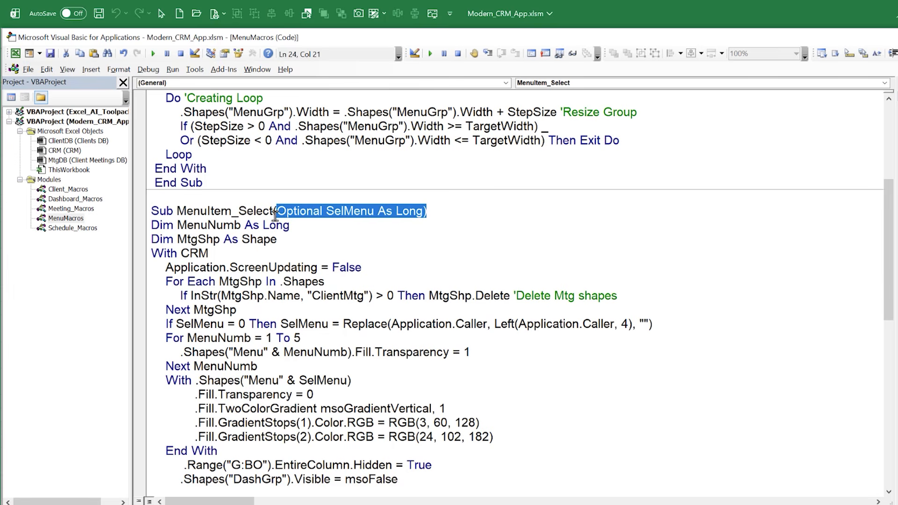
drag(176, 211, 272, 209)
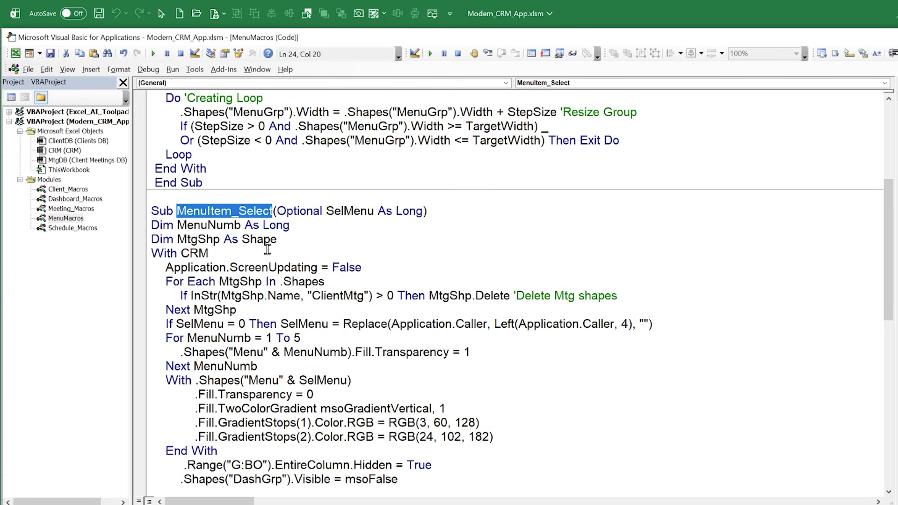
Switch between the CRM's Meetings and Schedule pages, try the Schedule Meeting command from the schedule, and return to the MenuItem_Select code
key(alt+F11)
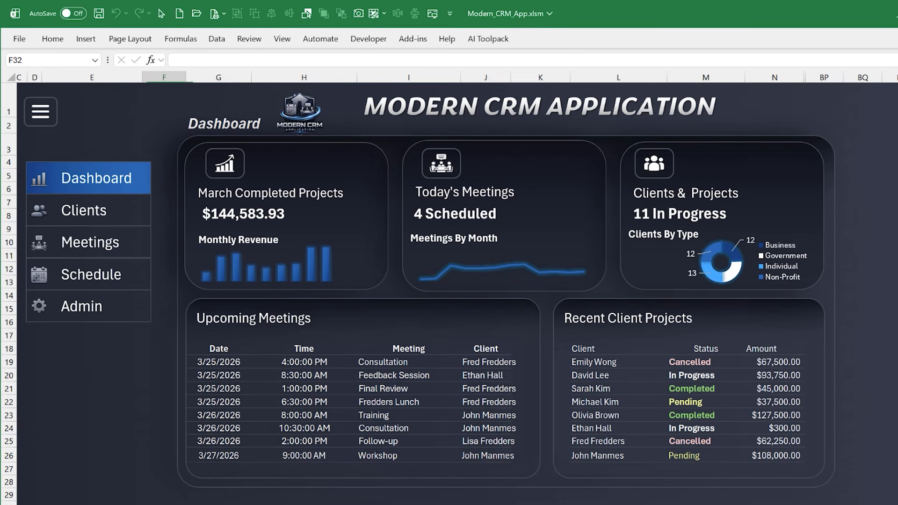
click(108, 248)
click(101, 274)
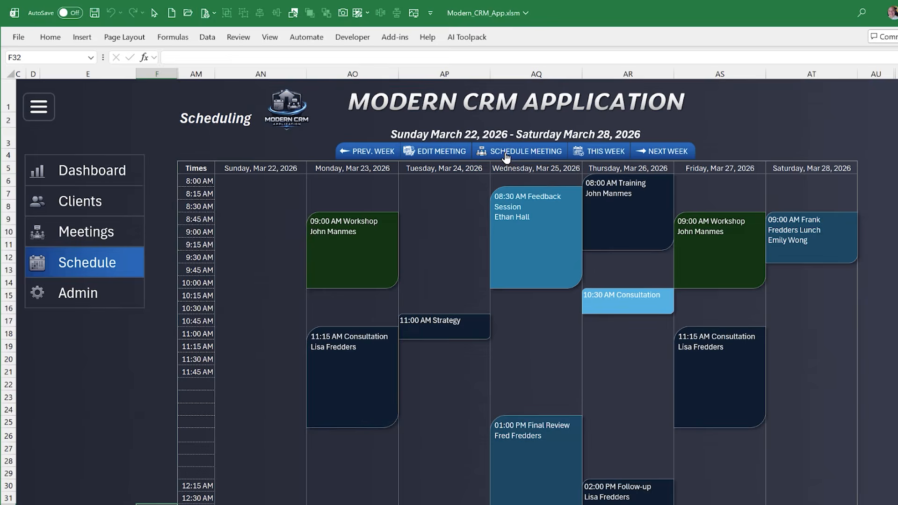
click(506, 155)
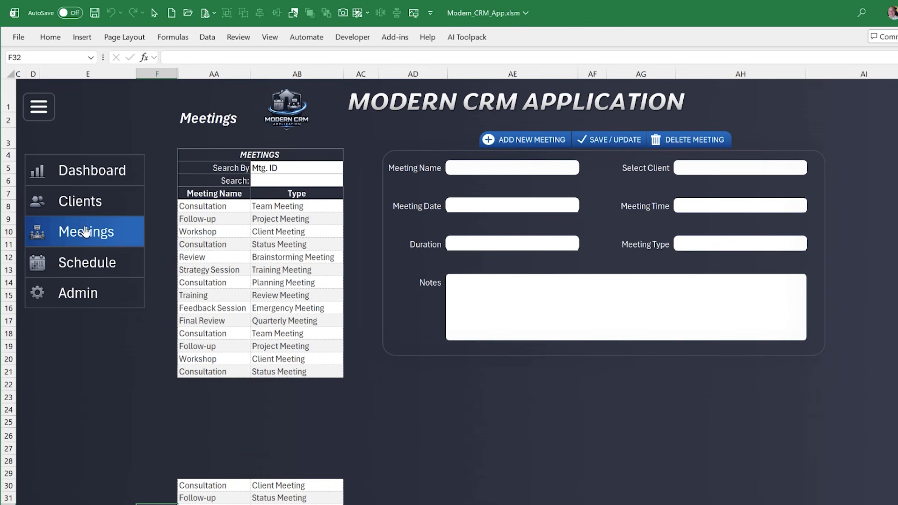
click(86, 276)
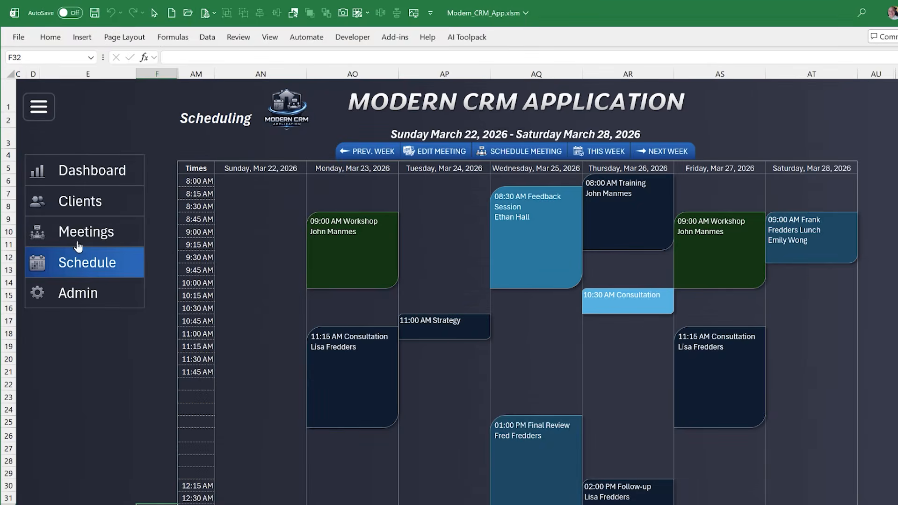
click(76, 240)
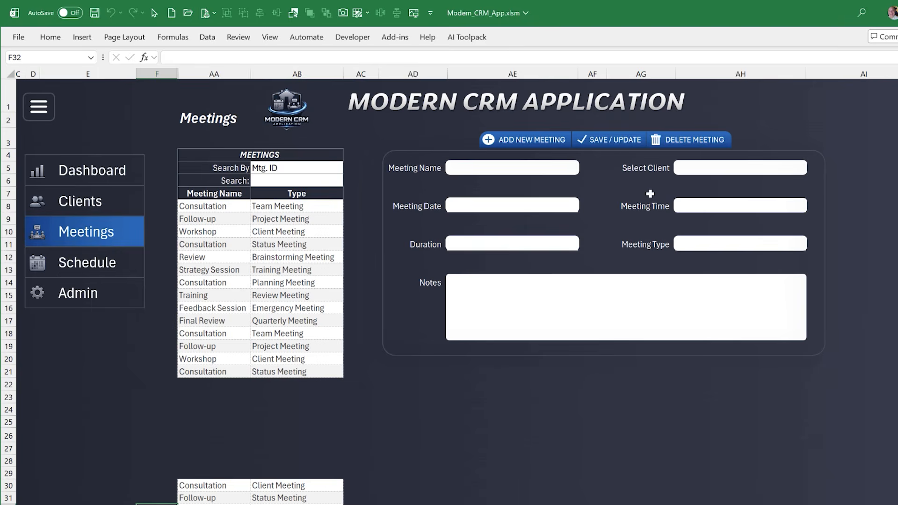
click(118, 257)
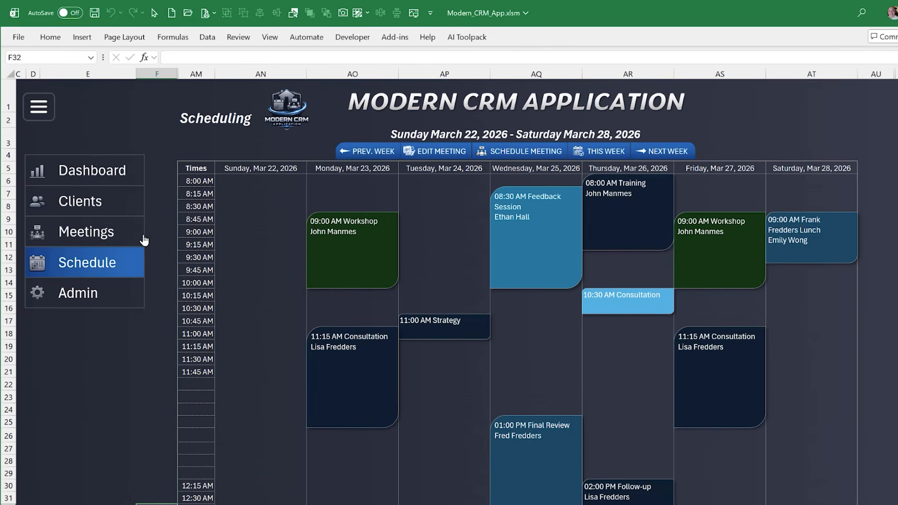
click(539, 150)
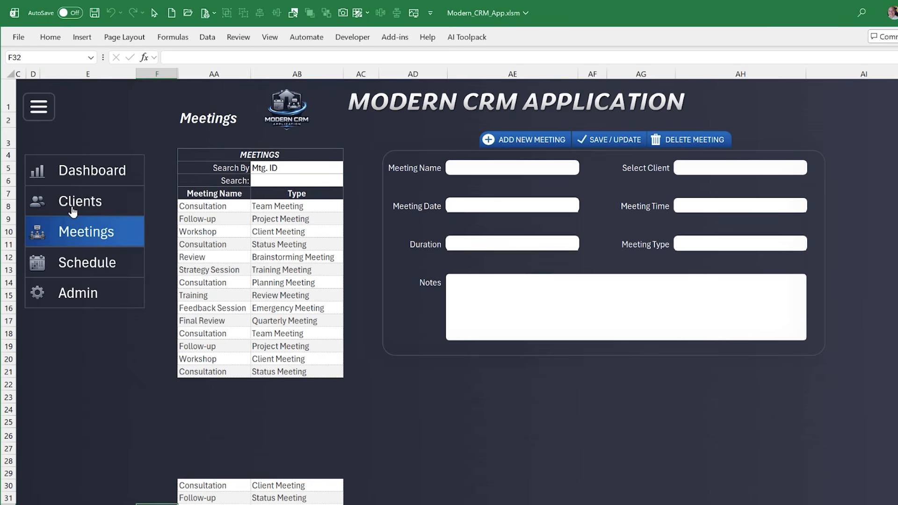
key(alt+F11)
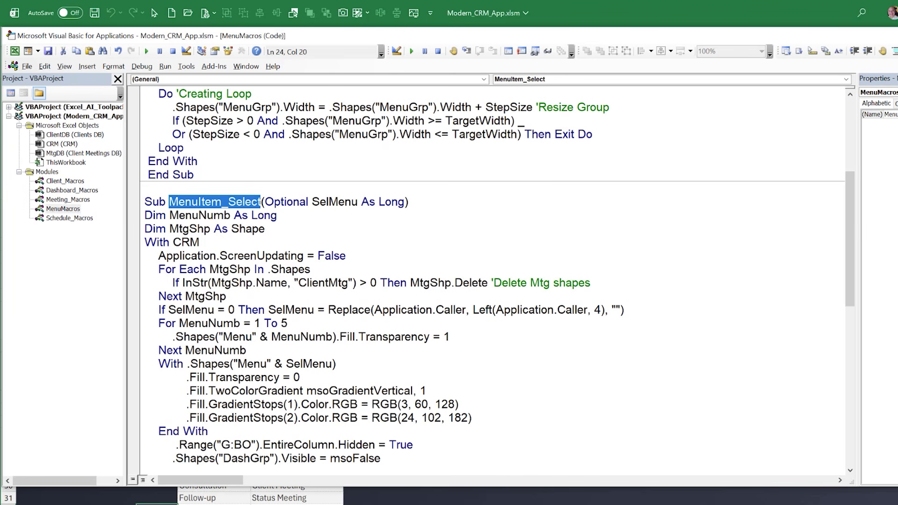
Inspect the shape names of the Dashboard menu item, its icon and the Clients menu item, and return to the MenuItem_Select code
click(220, 283)
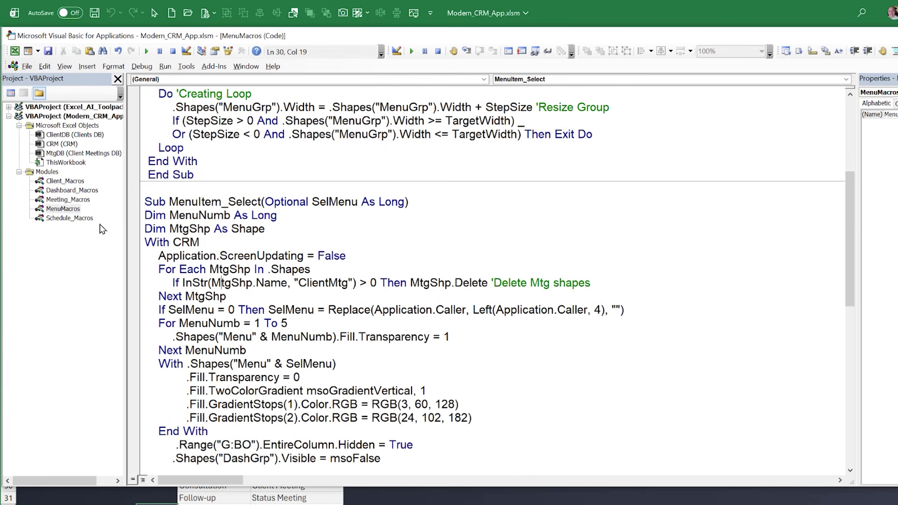
click(95, 500)
right_click(62, 166)
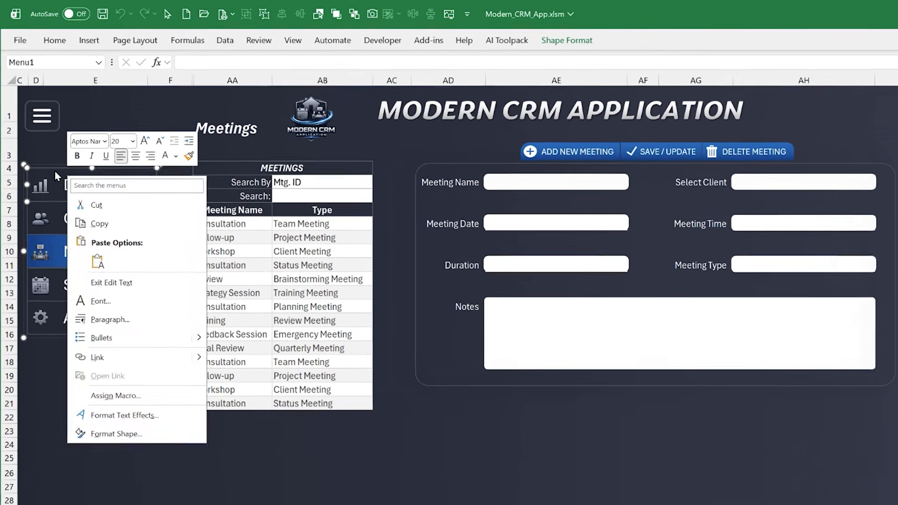
click(55, 172)
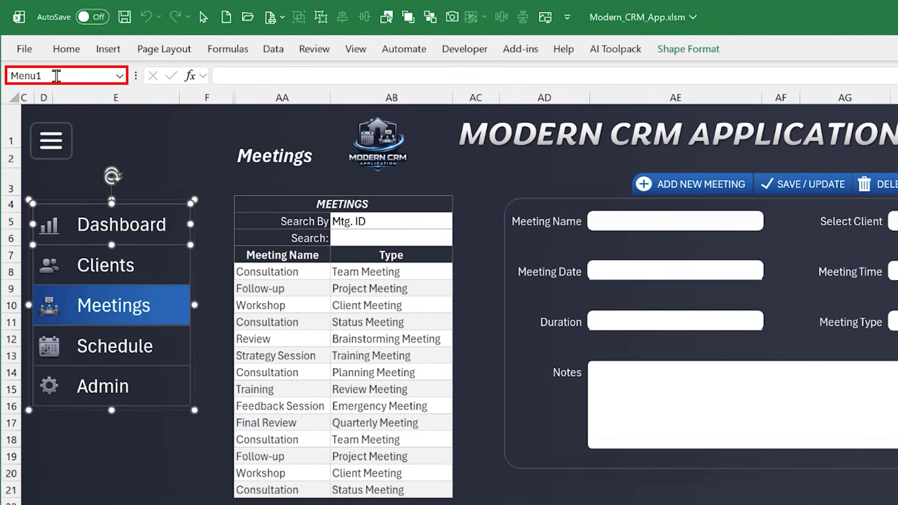
click(49, 234)
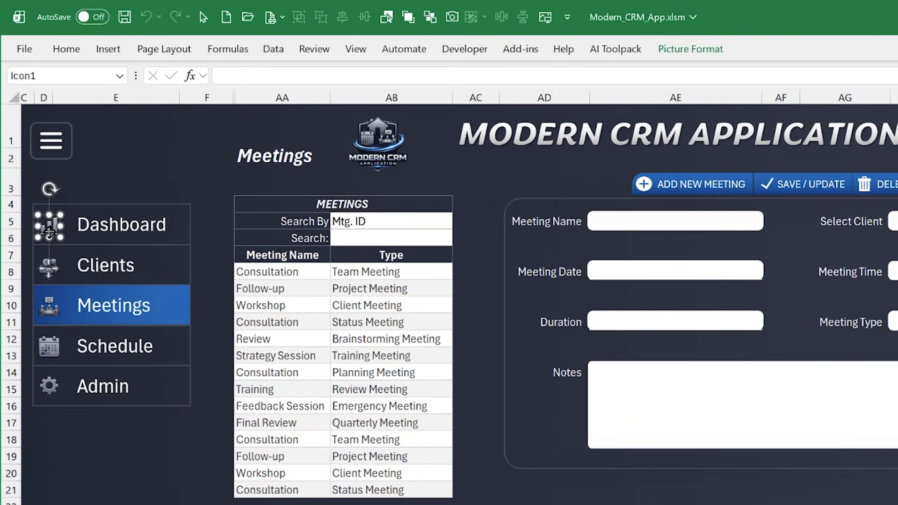
right_click(50, 234)
key(Escape)
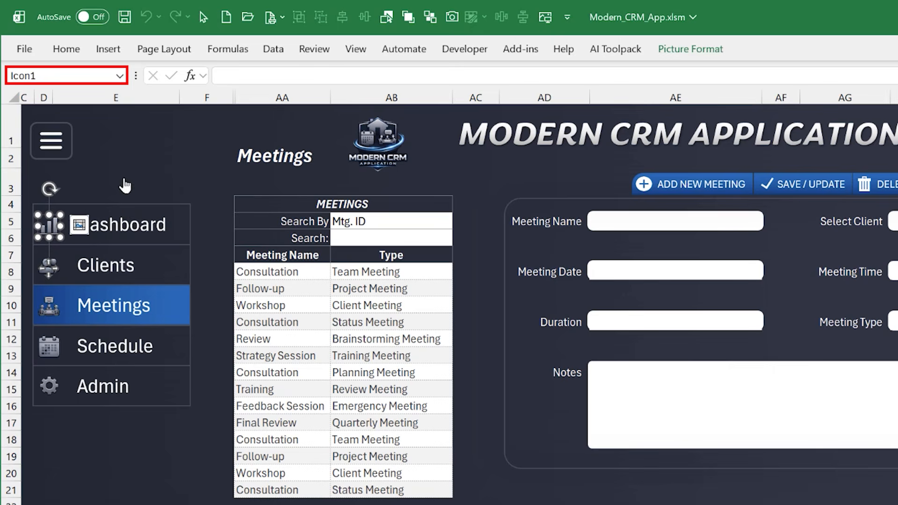
right_click(116, 287)
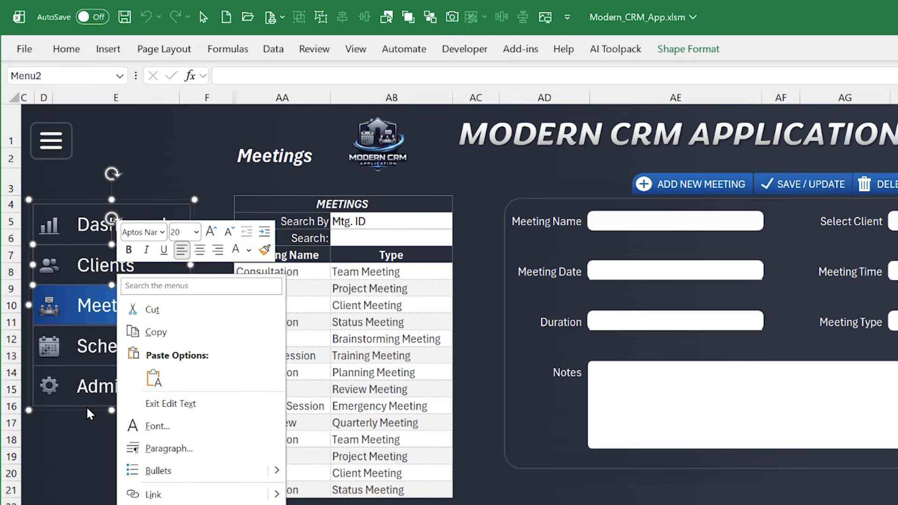
key(Escape)
click(81, 435)
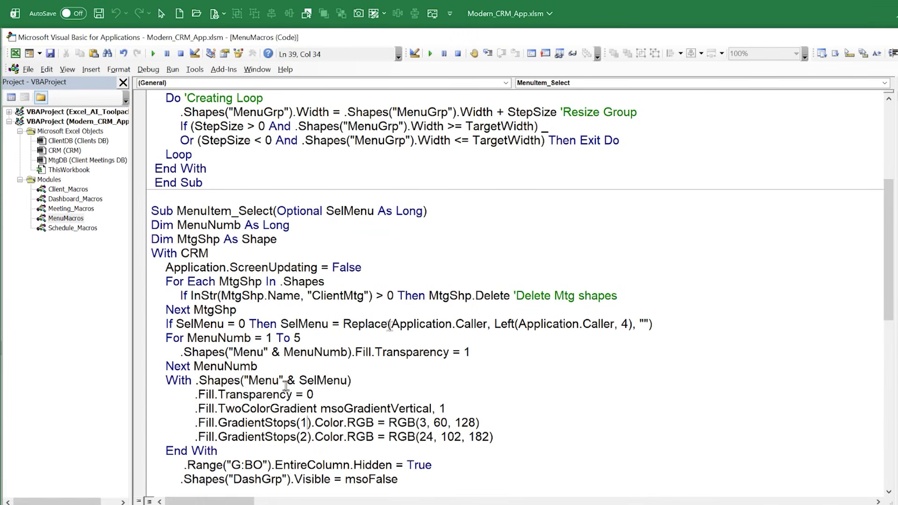
Highlight the parts of the MenuItem_Select line that derives SelMenu from Application.Caller with Replace and Left when SelMenu = 0
drag(391, 324, 647, 324)
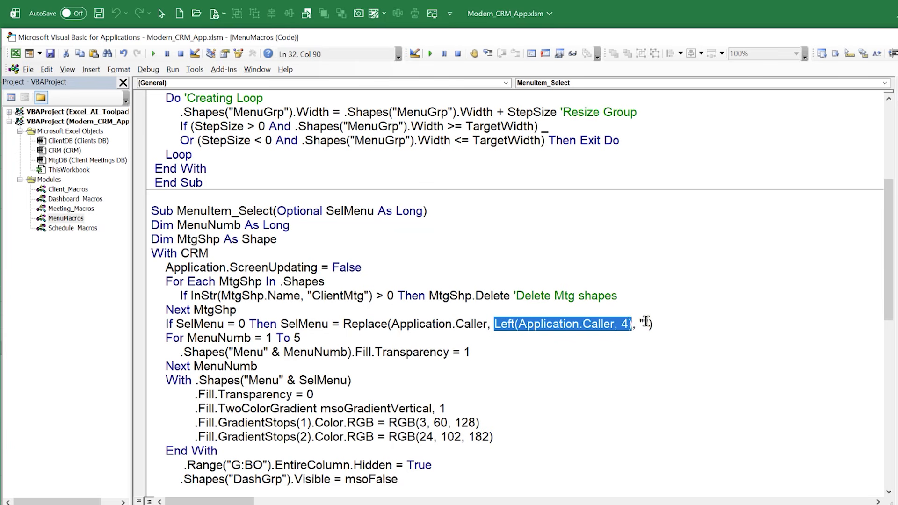
double_click(644, 323)
drag(346, 316, 635, 324)
click(381, 324)
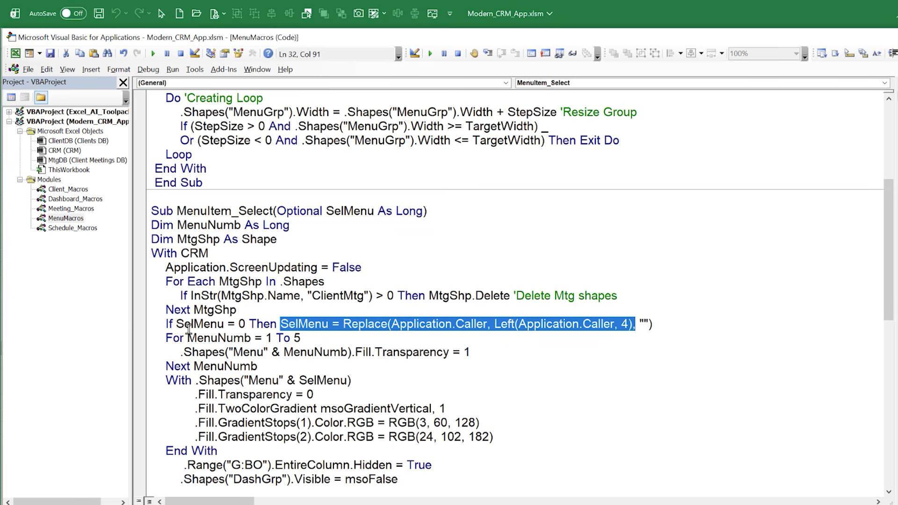
drag(179, 325, 320, 327)
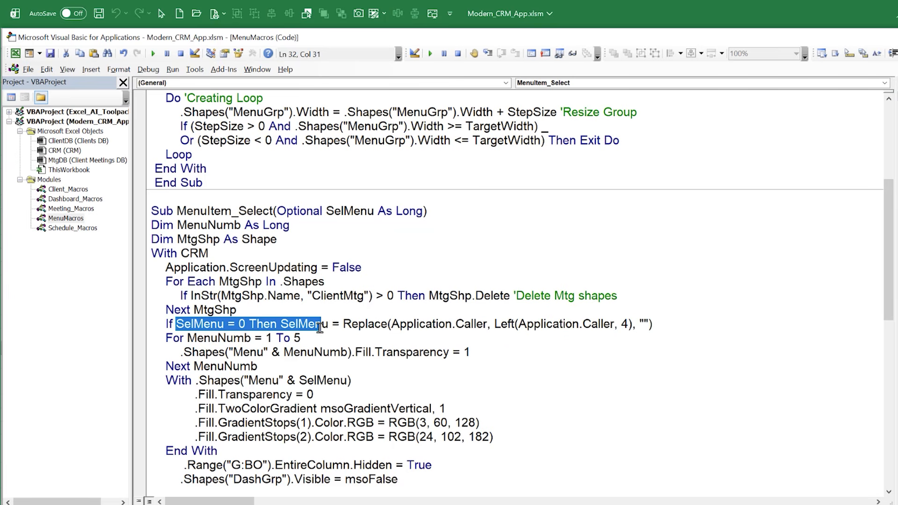
Highlight the For Each MtgShp loop that deletes meeting shapes, switching the CRM between the Dashboard and Schedule pages to demonstrate it
drag(251, 313, 89, 280)
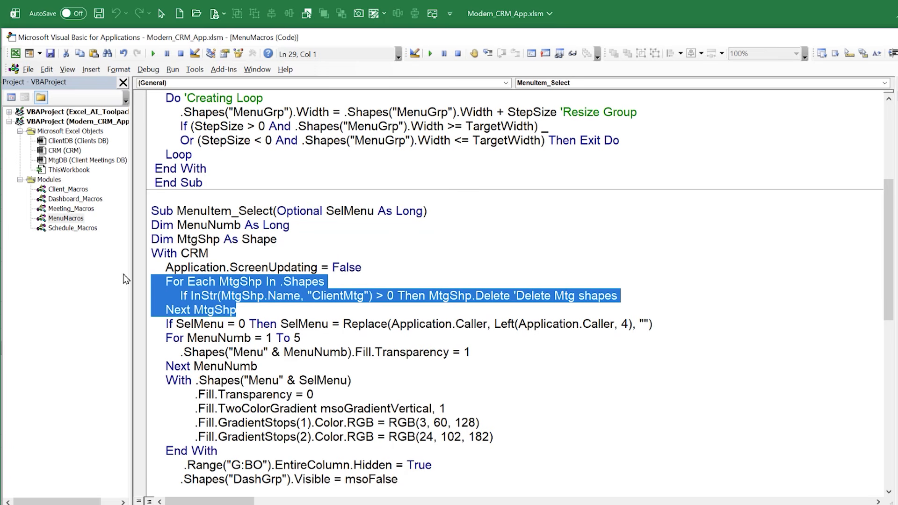
key(alt+F11)
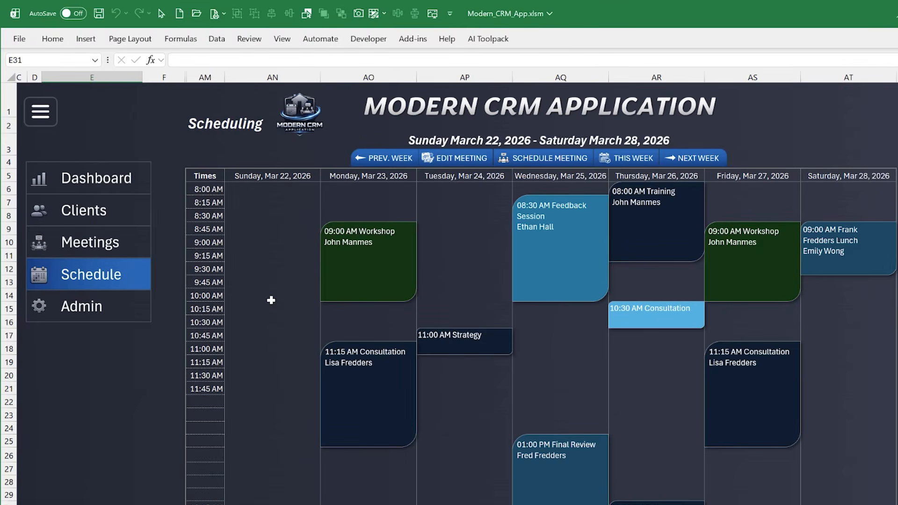
click(70, 183)
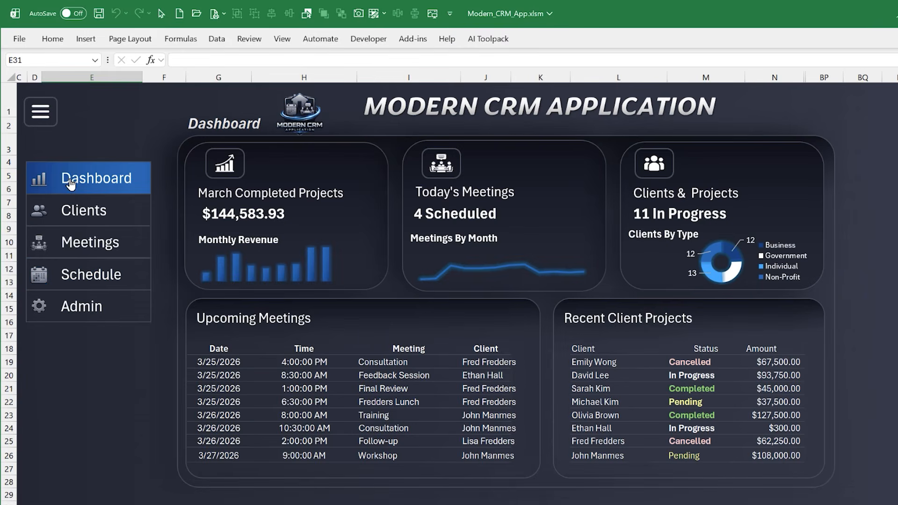
click(107, 273)
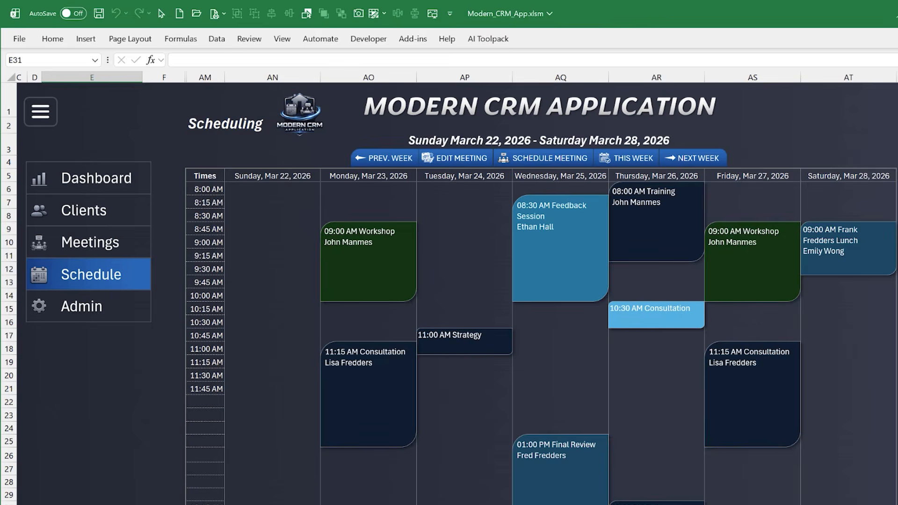
key(alt+F11)
click(275, 363)
click(254, 312)
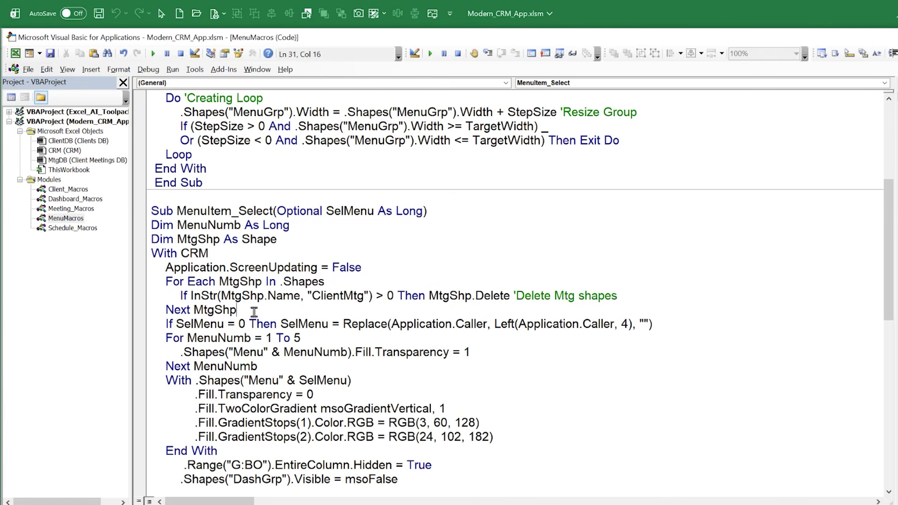
drag(254, 313, 111, 283)
click(306, 317)
Highlight "ClientMtg" in the deletion condition and compare it with the names of the Monday Workshop and Wednesday Feedback Session shapes on the schedule
drag(311, 296, 369, 296)
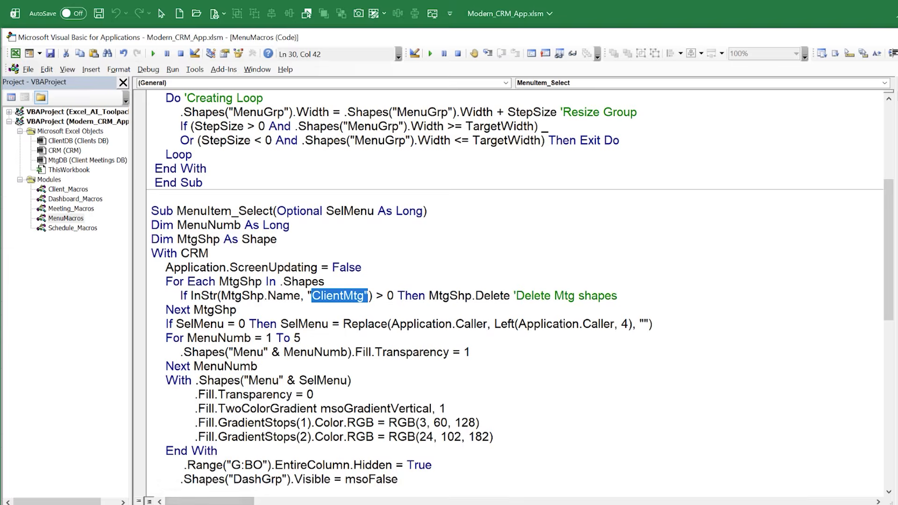
key(alt+F11)
click(348, 267)
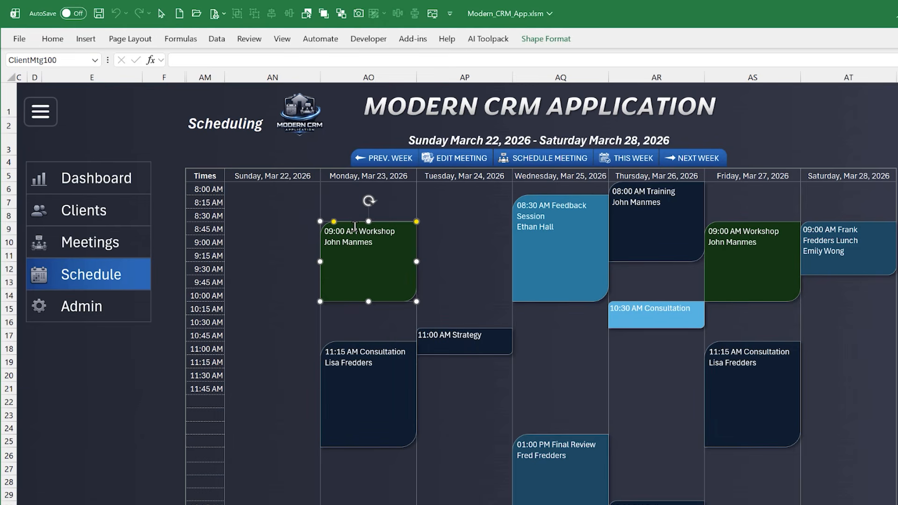
right_click(564, 227)
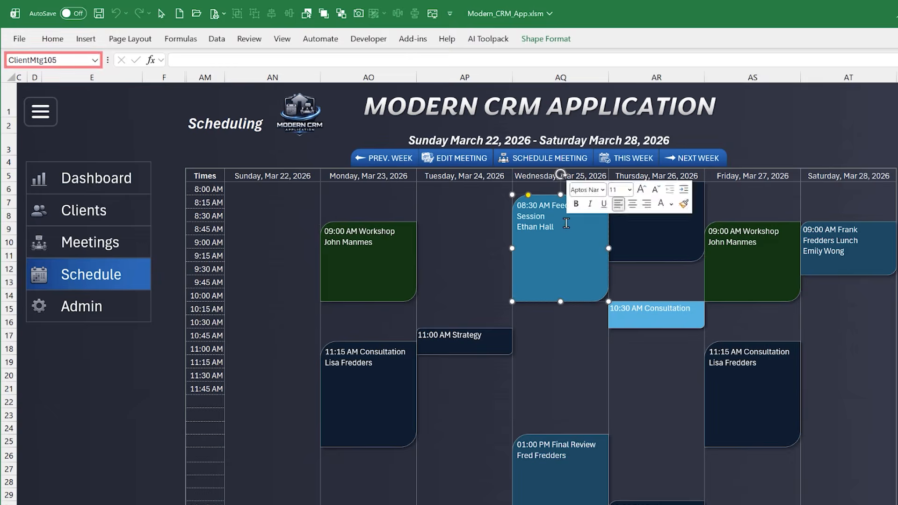
key(Escape)
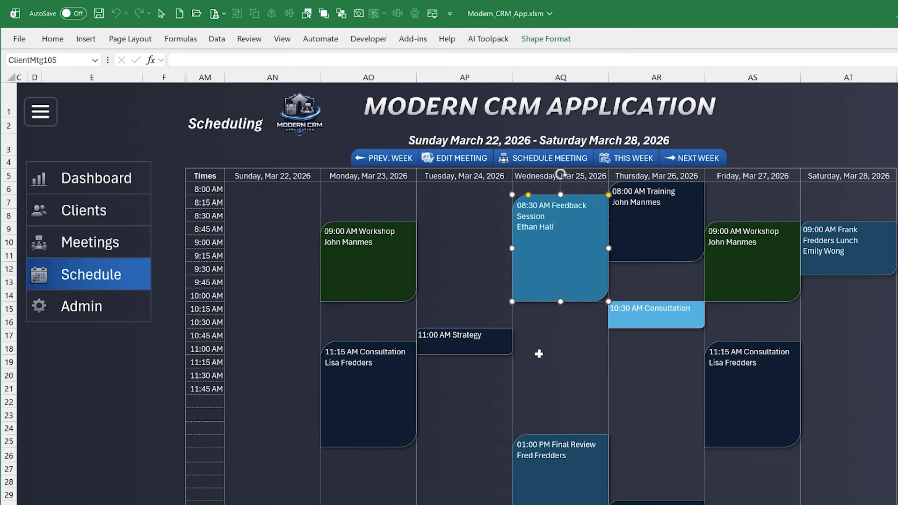
click(150, 357)
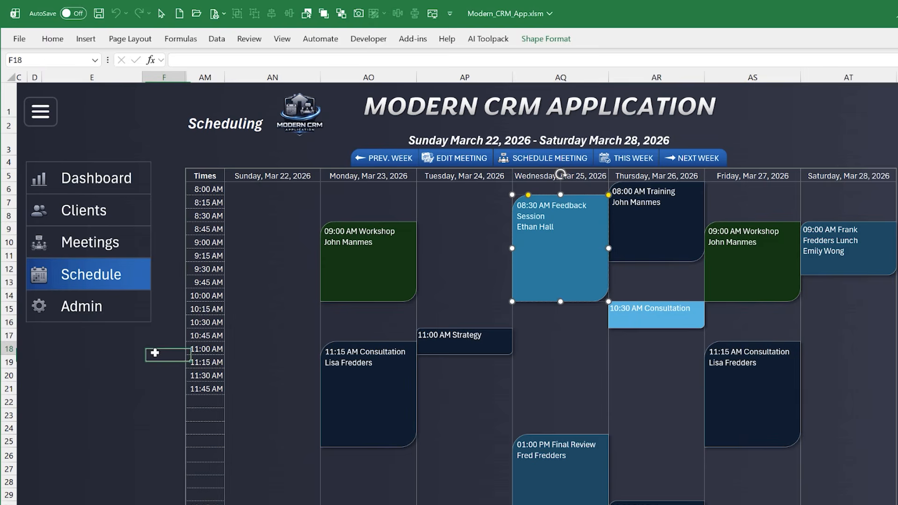
key(alt+F11)
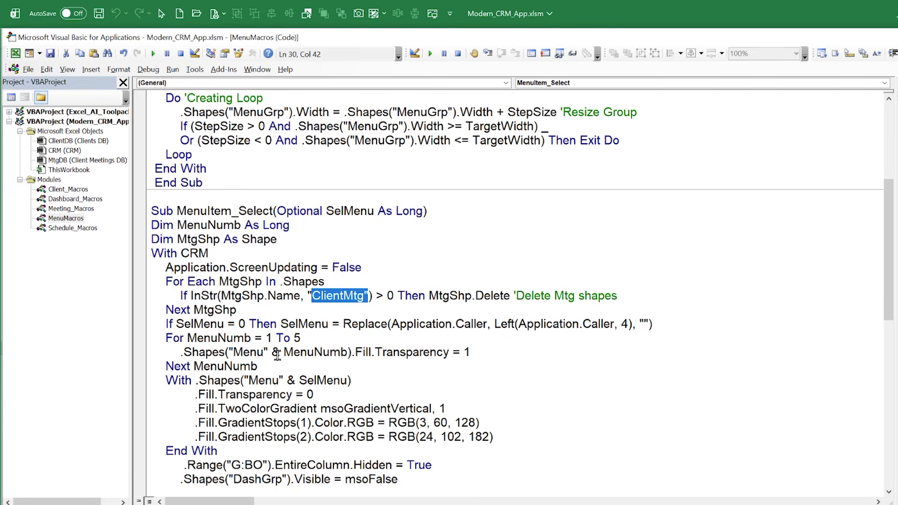
Highlight the MenuItem_Select code that formats the selected menu shape and hides the four page groups and columns G:BO
scroll(267, 365, down, 1)
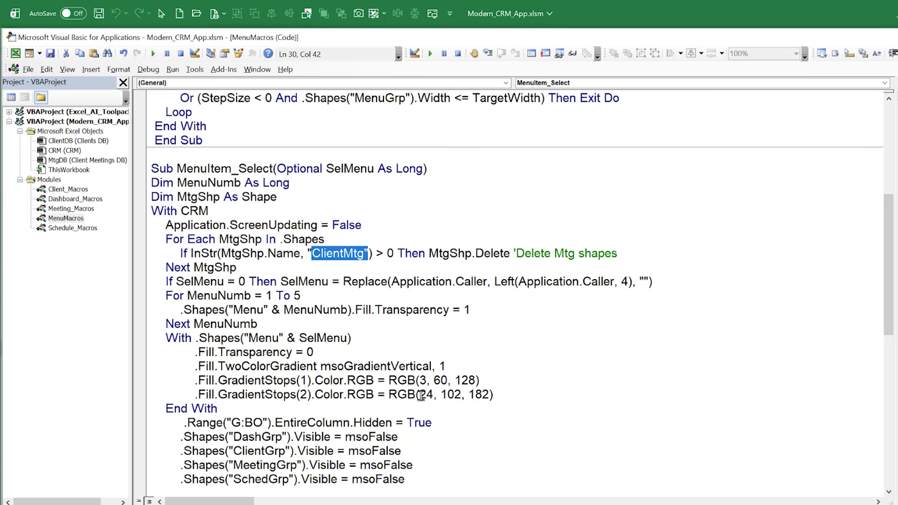
drag(516, 404, 2, 335)
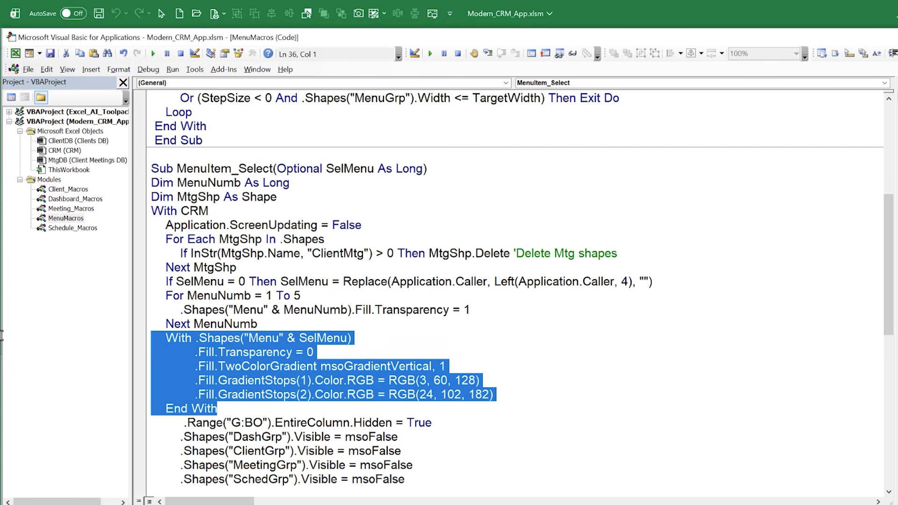
scroll(425, 386, down, 2)
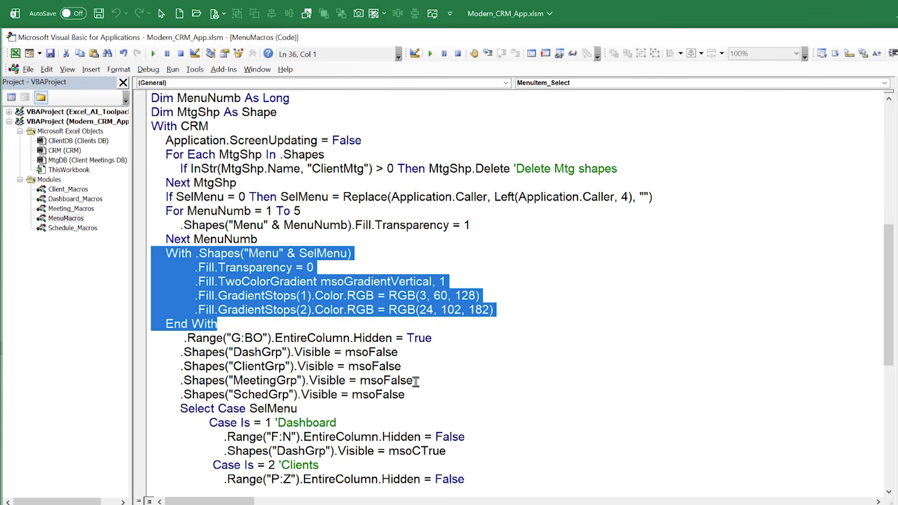
drag(431, 396, 90, 348)
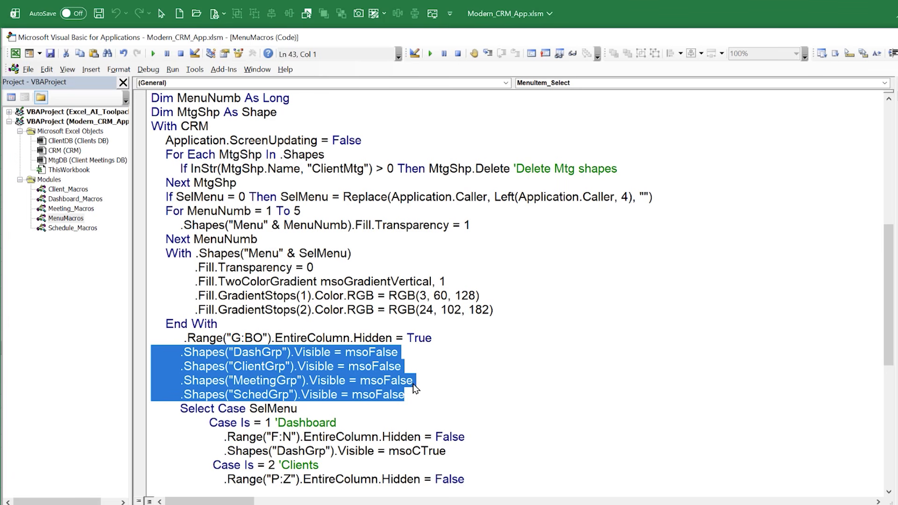
key(alt+F11)
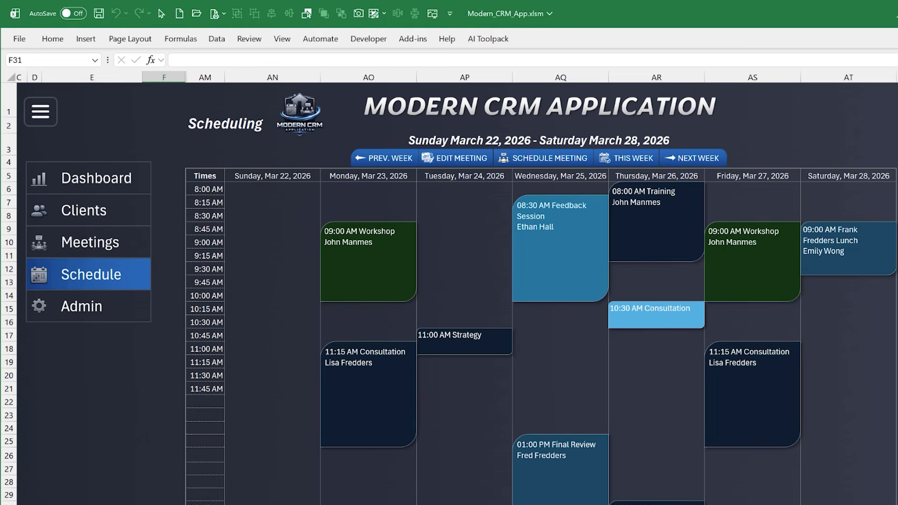
key(alt+F11)
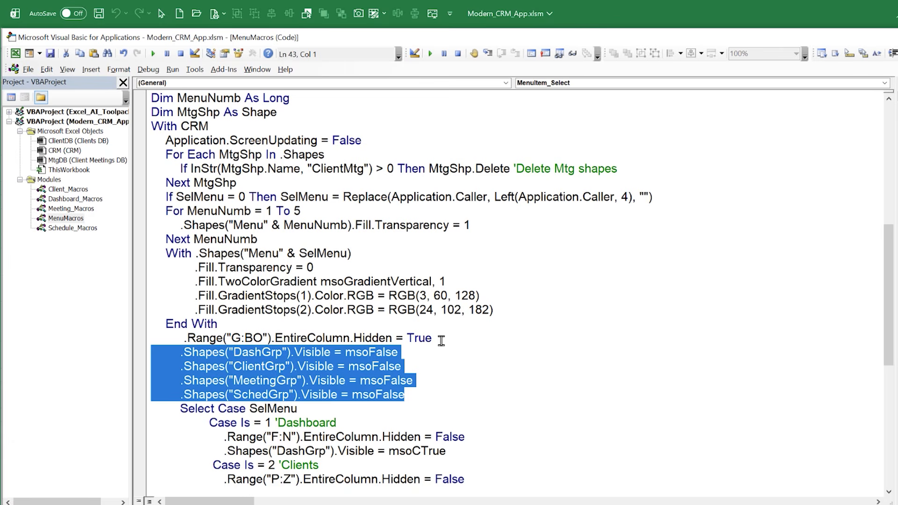
drag(441, 340, 185, 338)
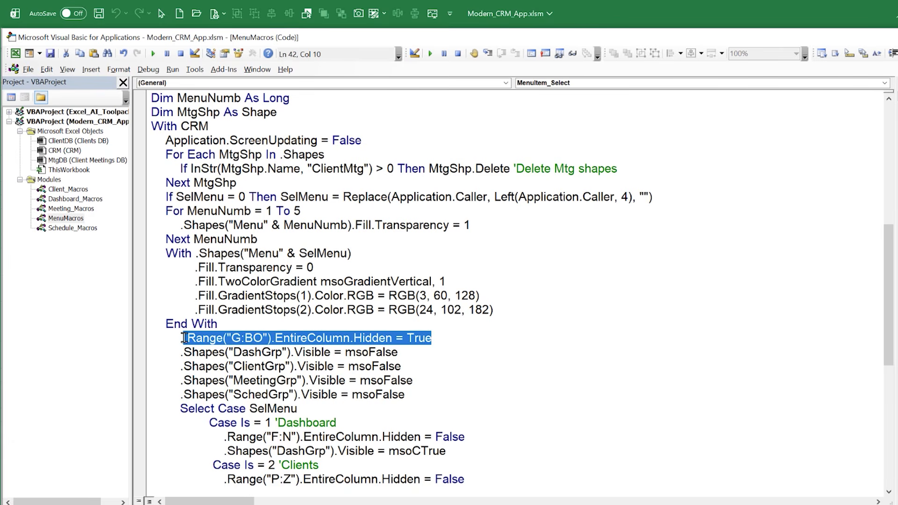
Highlight SelMenu in the Select Case statement and the Dashboard case line that makes DashGrp visible
scroll(330, 394, down, 1)
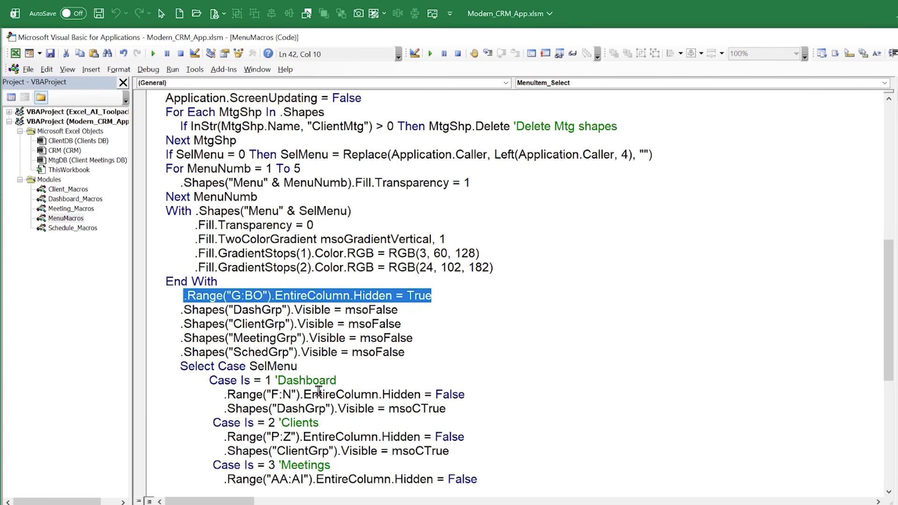
drag(250, 366, 284, 366)
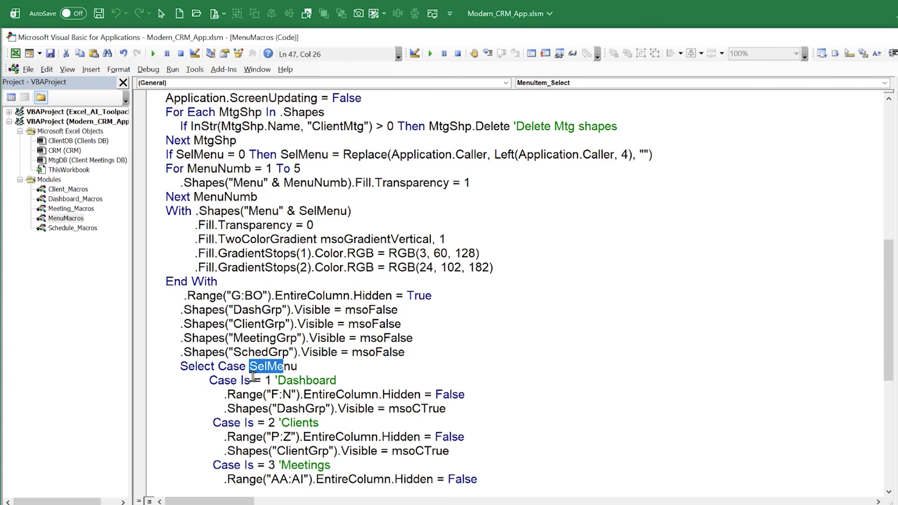
mouse_move(224, 395)
mouse_down()
mouse_move(475, 396)
mouse_move(412, 410)
mouse_move(160, 410)
mouse_move(216, 410)
mouse_up()
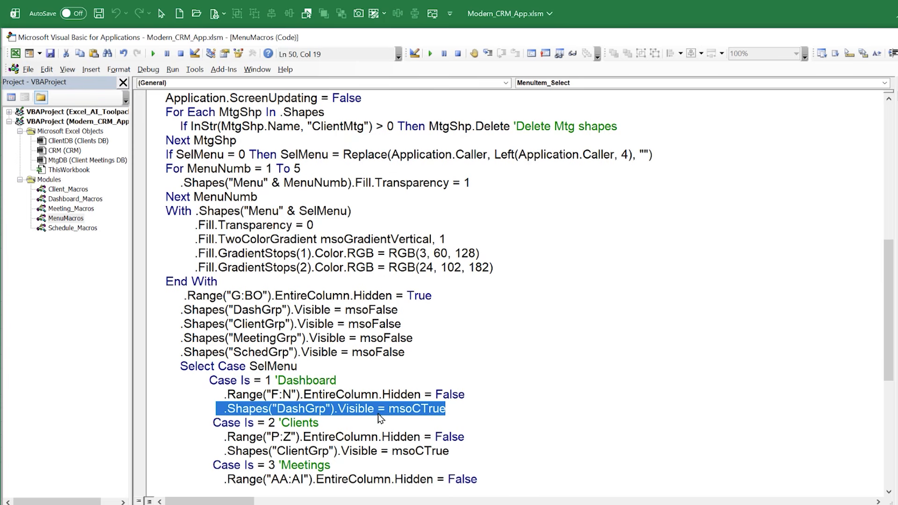
Add a Dashboard_Refresh call below the DashGrp visibility line in the Dashboard case
click(460, 409)
key(Return)
text(Dashboard_Refresh)
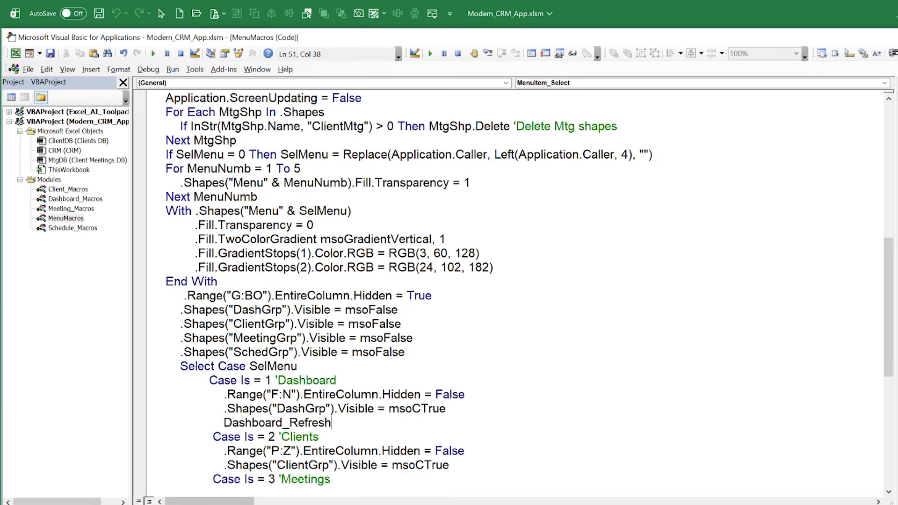
Show the CRM's Dashboard page and clear the dates and times in its Upcoming Meetings list (F19:H27)
key(alt+F11)
click(89, 182)
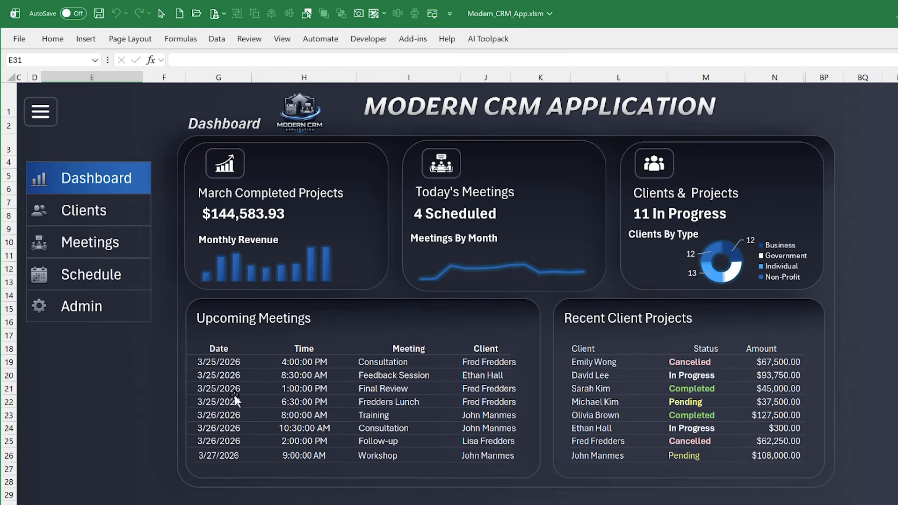
drag(136, 360, 849, 473)
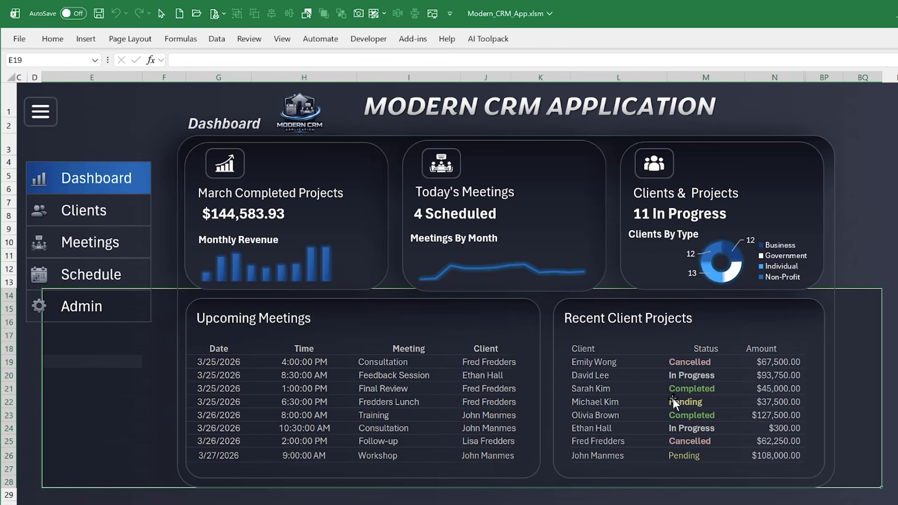
click(154, 363)
drag(154, 363, 300, 447)
key(Delete)
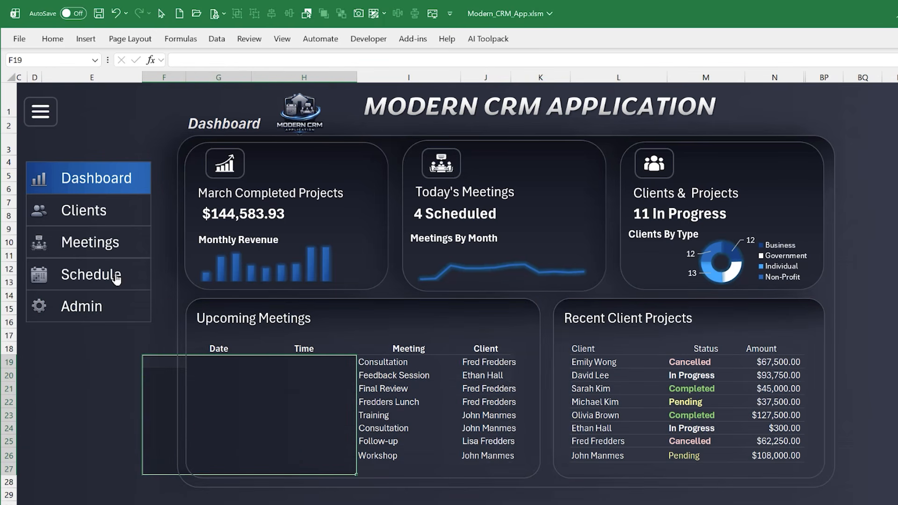
Switch to the Clients page and back to Dashboard to refresh the Upcoming Meetings list, and nudge the dashboard group slightly down and left
click(85, 211)
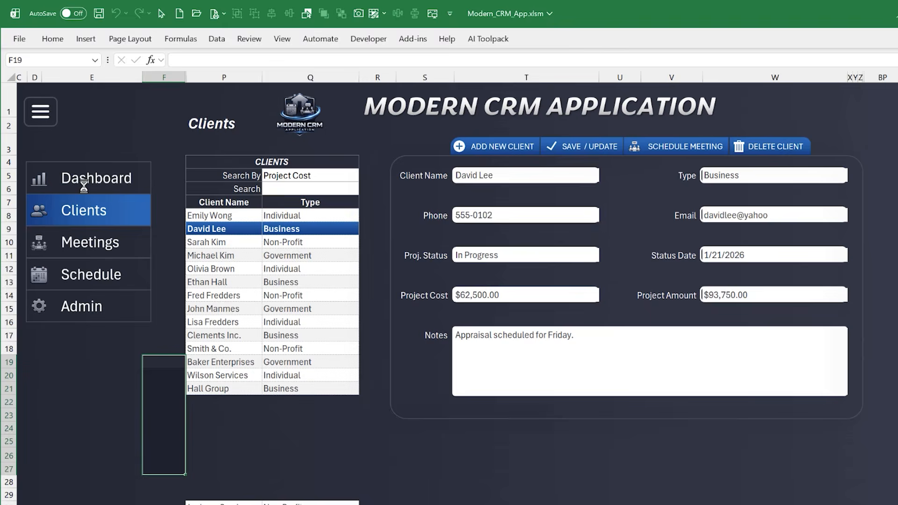
click(84, 182)
click(130, 403)
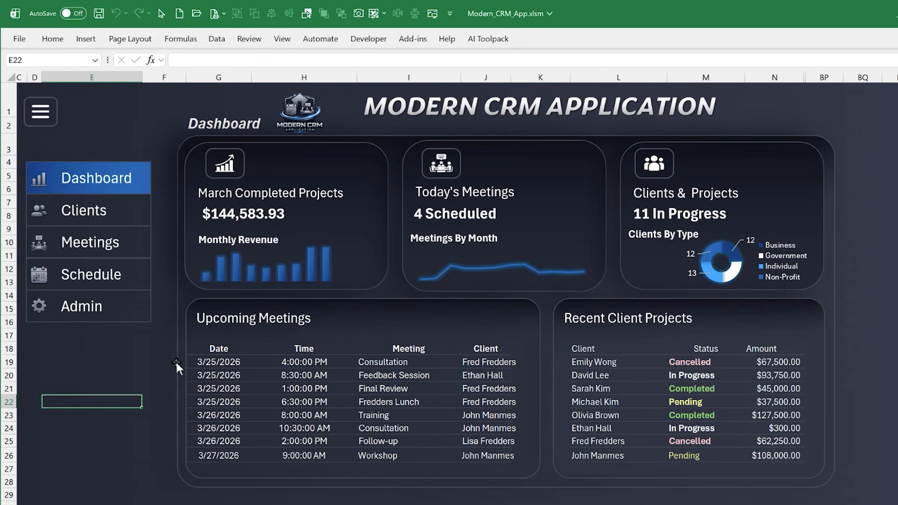
drag(165, 359, 140, 361)
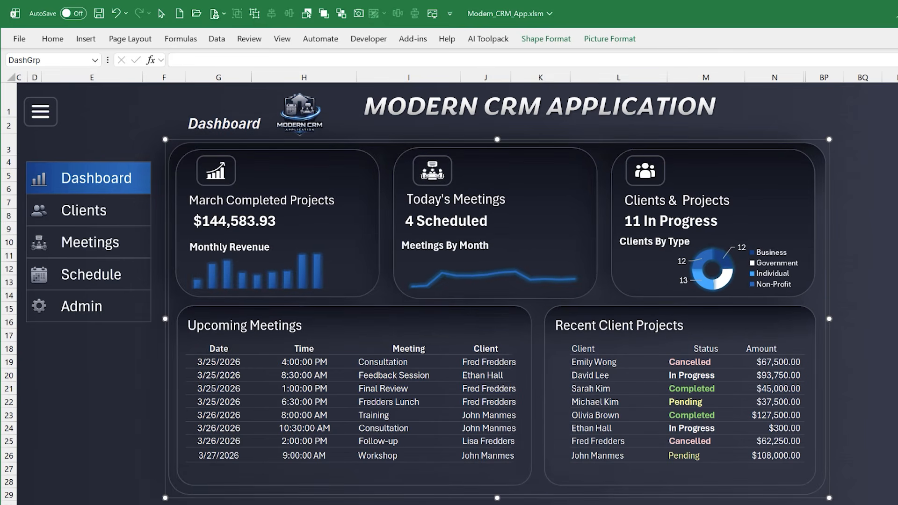
In the MenuItem_Select code, highlight the Dashboard case lines, the Clients case line unhiding columns P:Z and the line making ClientGrp visible
key(alt+F11)
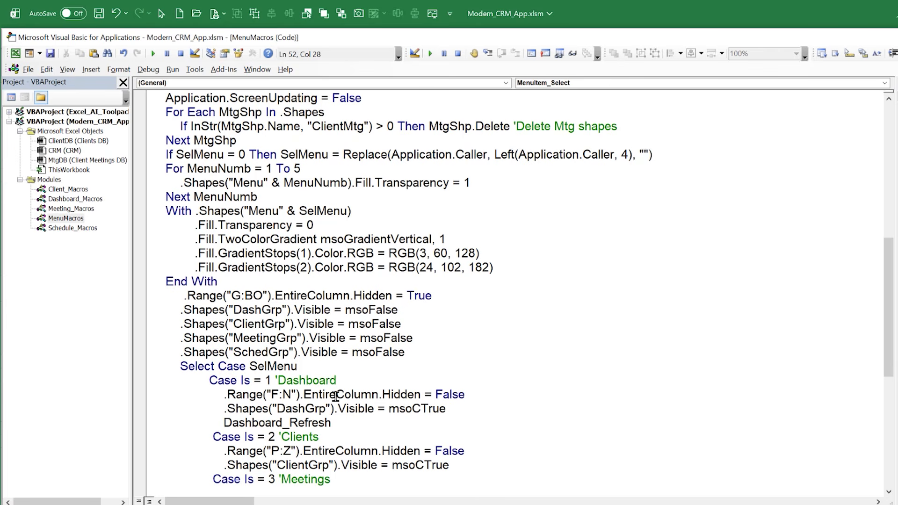
drag(336, 380, 291, 408)
scroll(288, 409, down, 2)
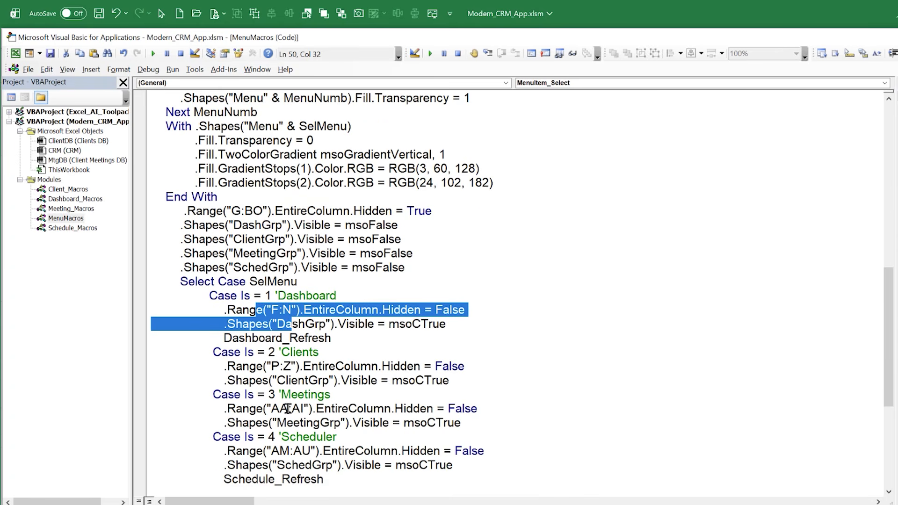
drag(479, 366, 214, 364)
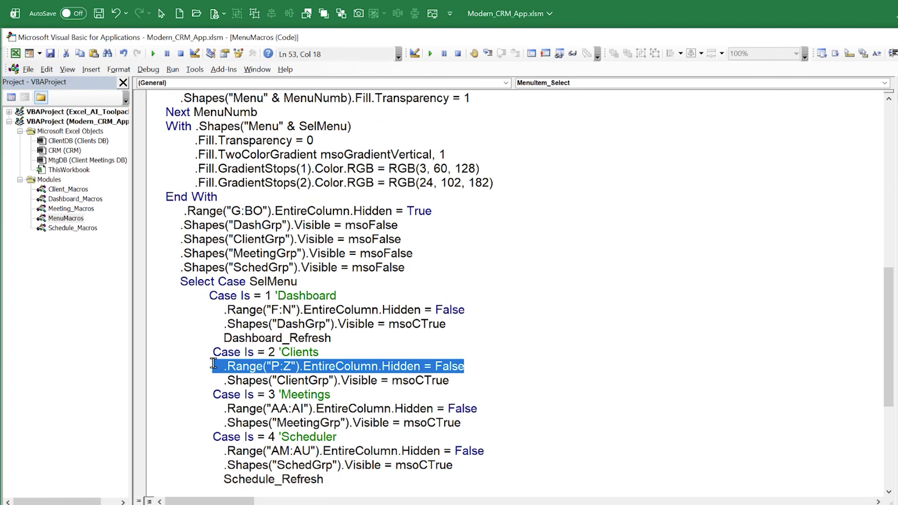
drag(401, 378, 458, 379)
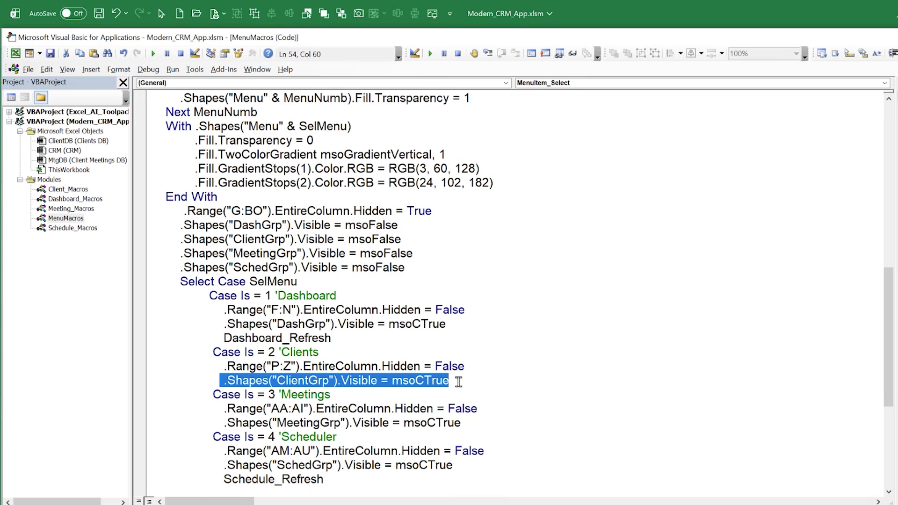
Show the CRM's Clients page and select the client form group to inspect its name, ClientGrp
key(alt+F11)
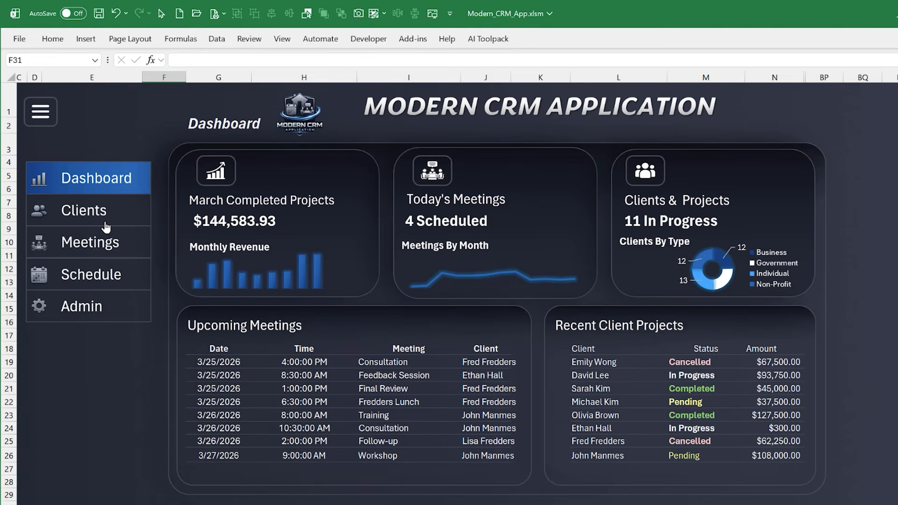
click(106, 228)
click(391, 202)
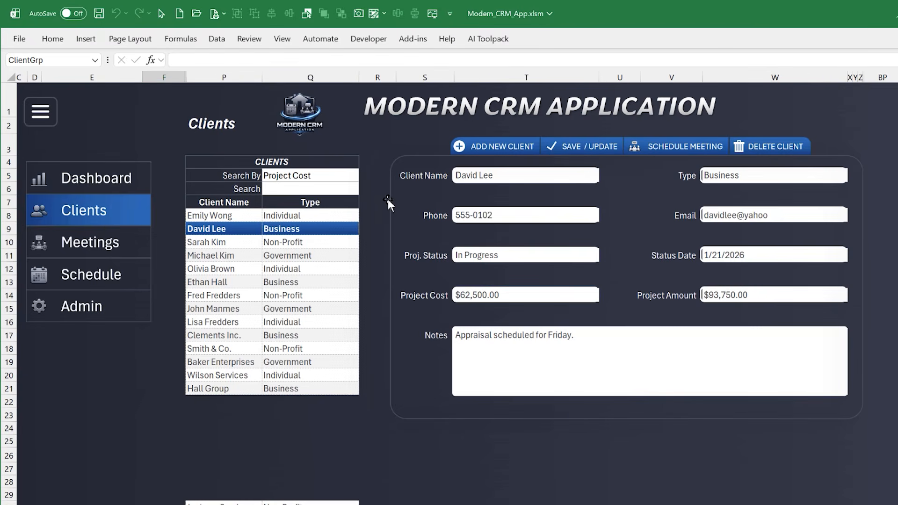
click(70, 61)
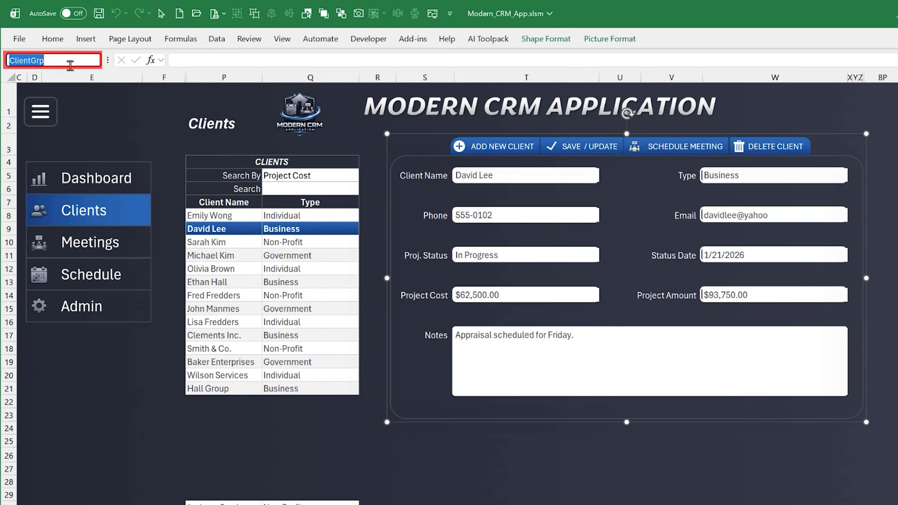
click(101, 374)
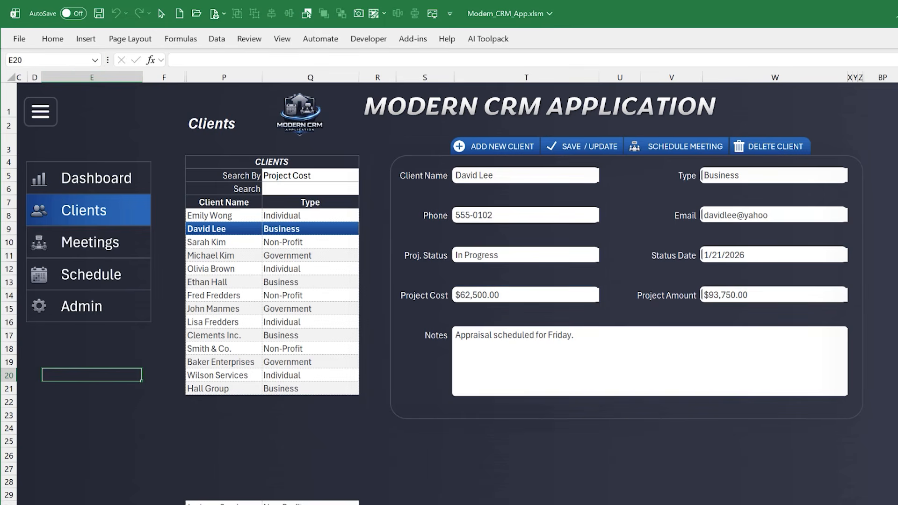
Highlight the Clients, Meetings and Scheduler case lines, the Schedule_Refresh call and the Admin line unhiding columns BB:BO
key(alt+F11)
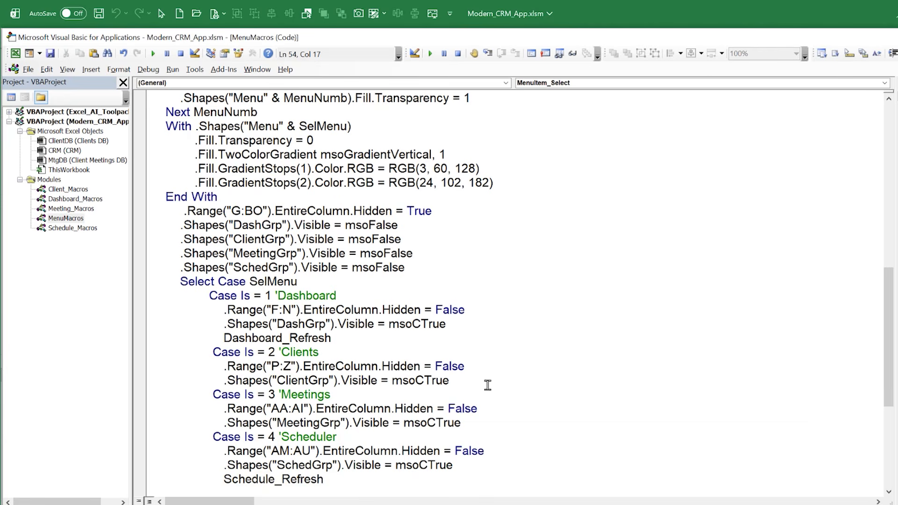
drag(489, 385, 159, 375)
drag(460, 423, 165, 408)
scroll(227, 365, down, 2)
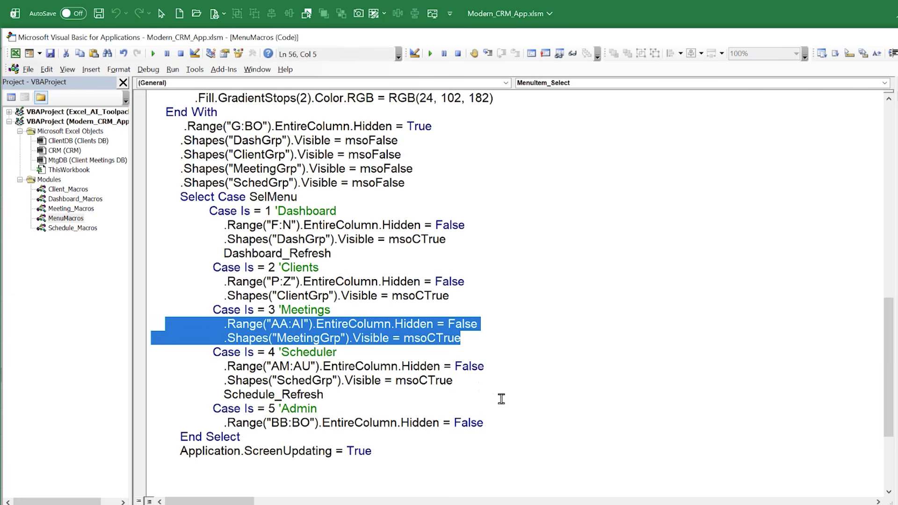
drag(468, 381, 212, 368)
click(321, 423)
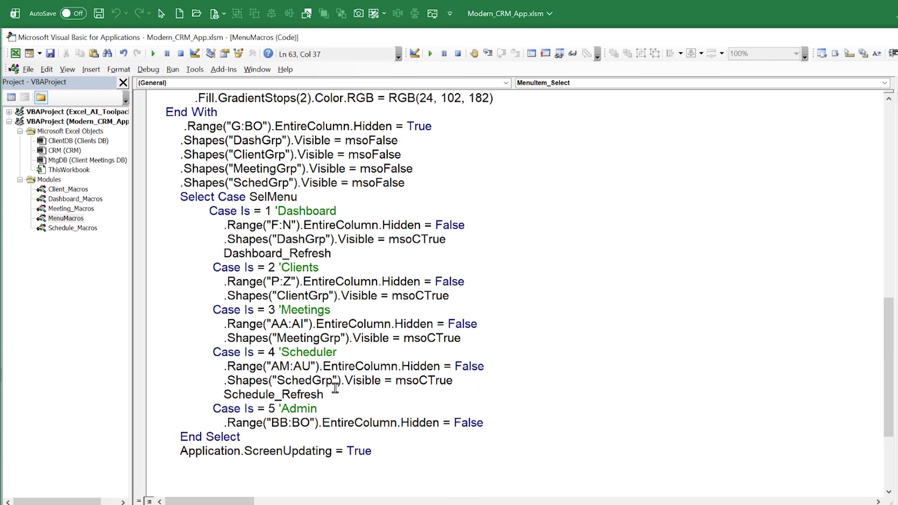
drag(324, 395, 227, 394)
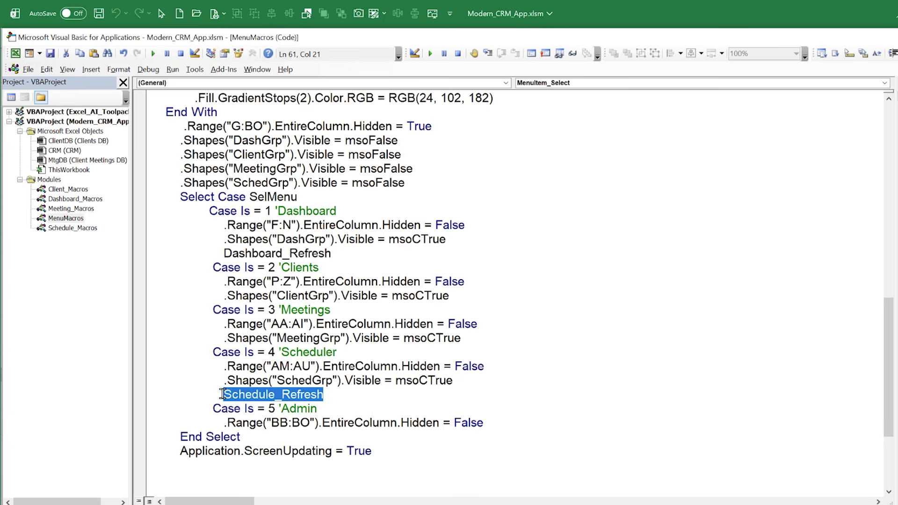
drag(490, 424, 212, 427)
Show the CRM's Admin page and examine the columns it displays from BB onward
key(alt+F11)
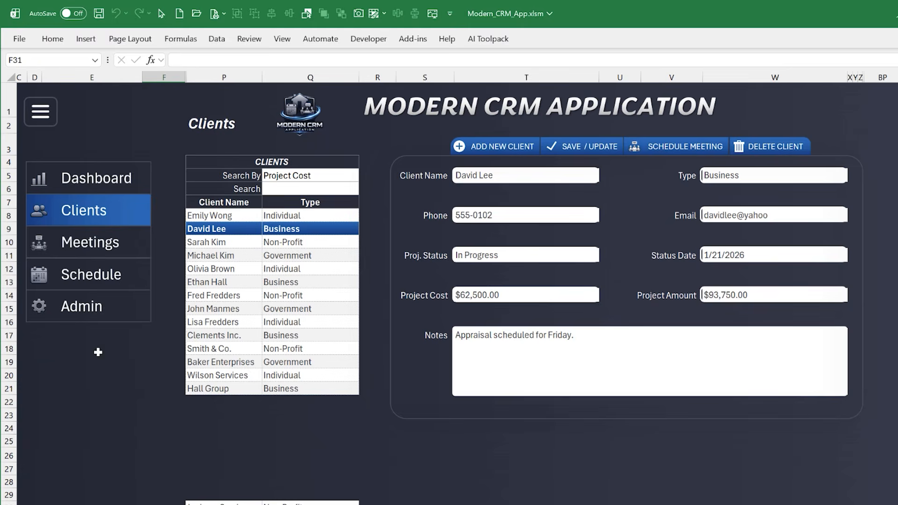
click(97, 312)
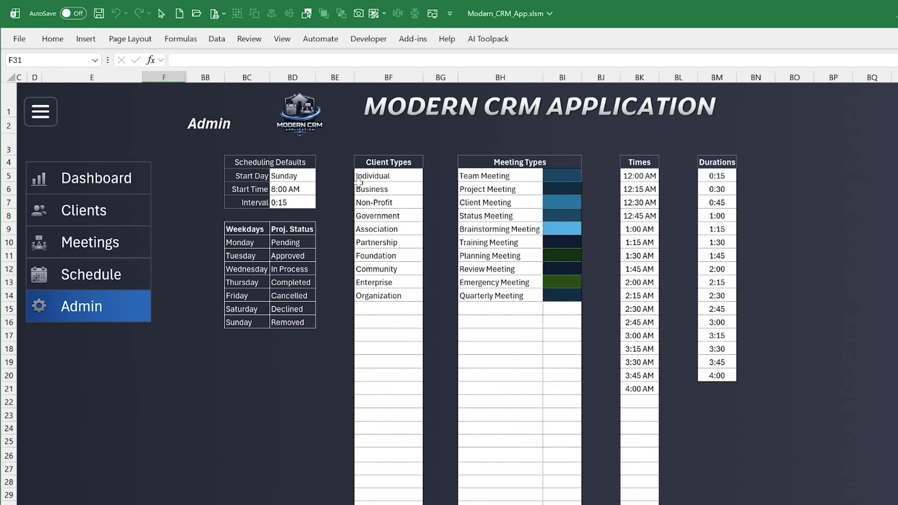
drag(202, 78, 720, 66)
click(205, 100)
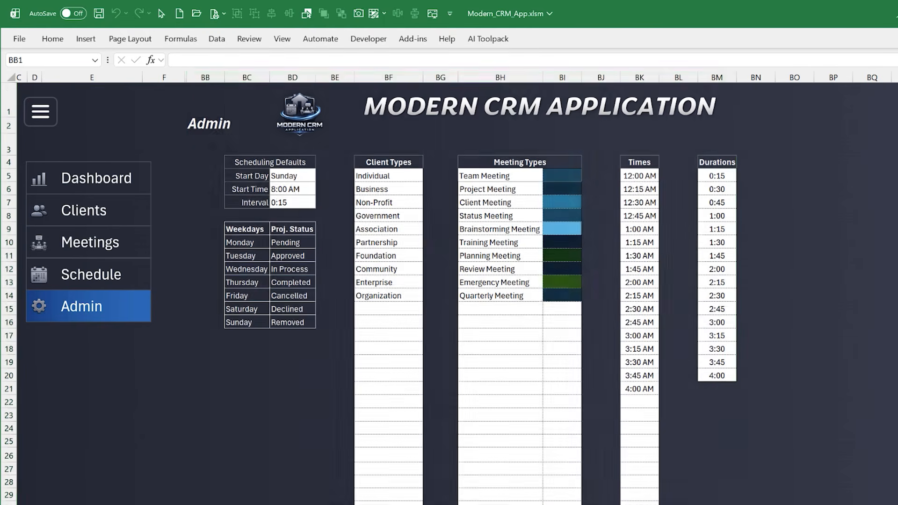
Return to the MenuItem_Select code and highlight the Admin case's BB:BO line and Application.ScreenUpdating = True
key(alt+F11)
click(284, 442)
drag(494, 420, 197, 420)
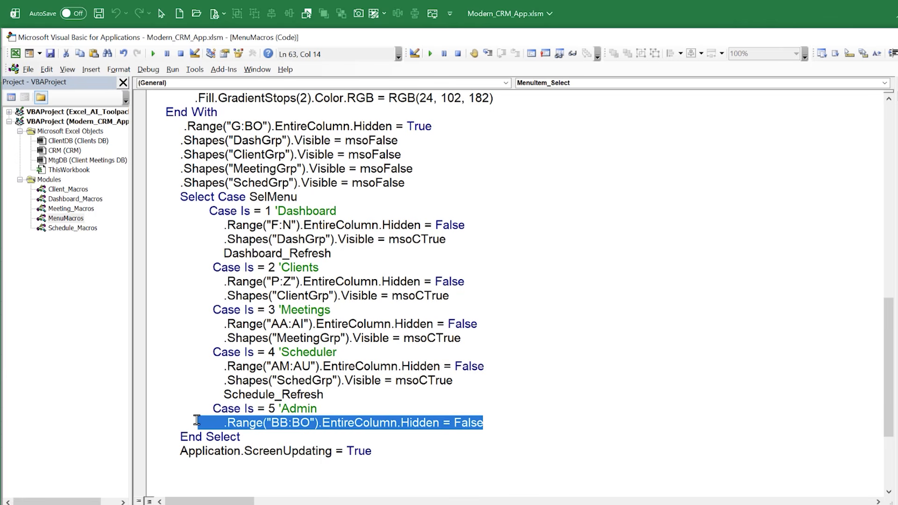
drag(371, 452, 168, 441)
Delete the blank lines between Application.ScreenUpdating = True and End With in MenuItem_Select
scroll(268, 421, down, 2)
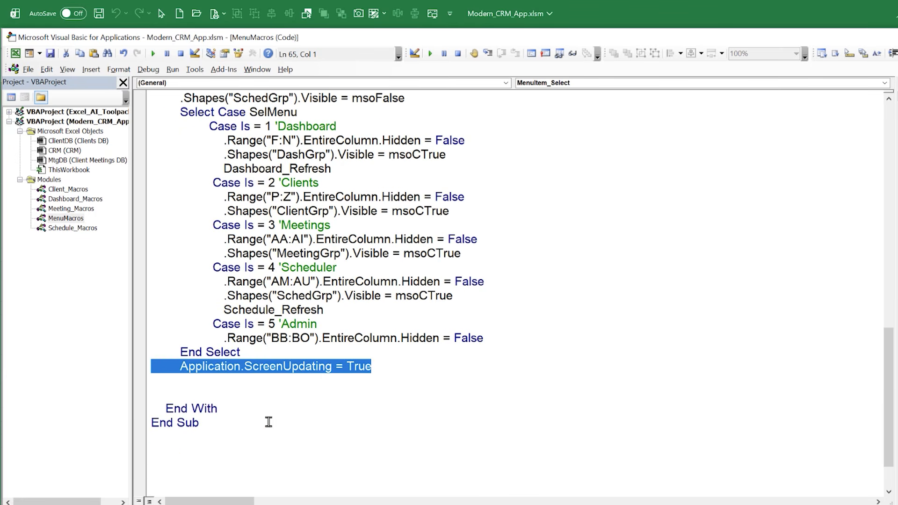
drag(270, 391, 76, 381)
key(BackSpace)
key(BackSpace)
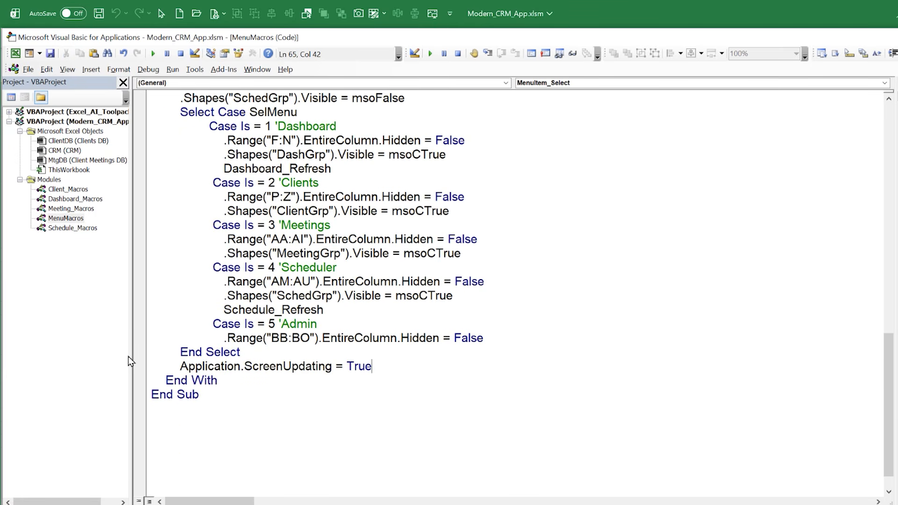
scroll(240, 277, up, 3)
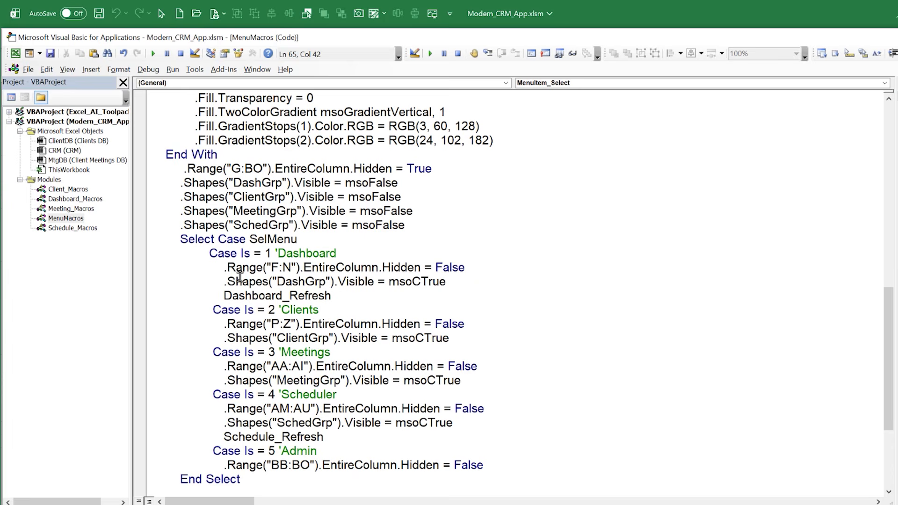
Open the Client_Macros module and highlight the whole Clients_LoadList procedure at its start
click(62, 201)
double_click(63, 190)
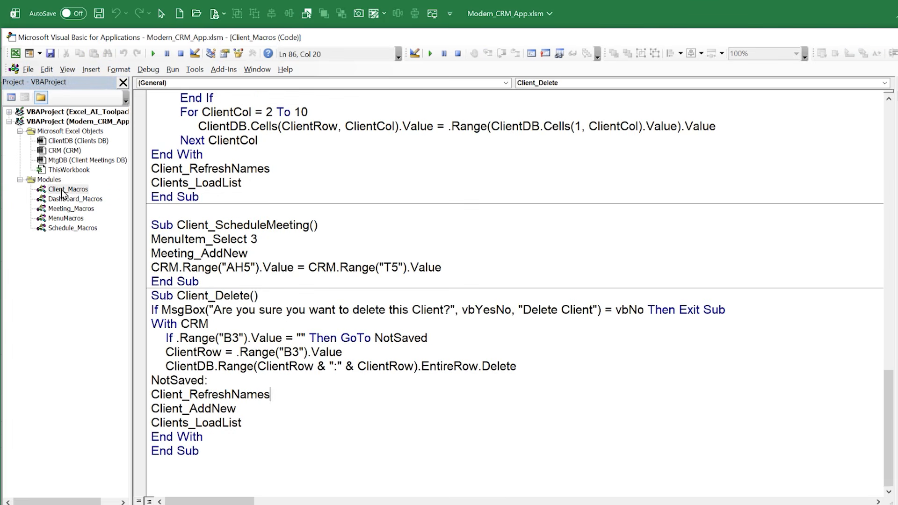
scroll(341, 395, up, 10)
scroll(341, 395, up, 12)
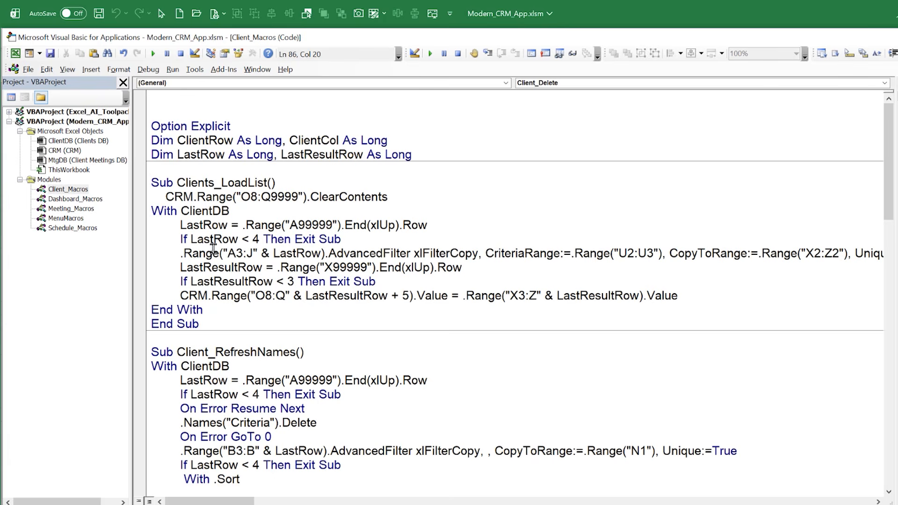
drag(220, 320, 106, 172)
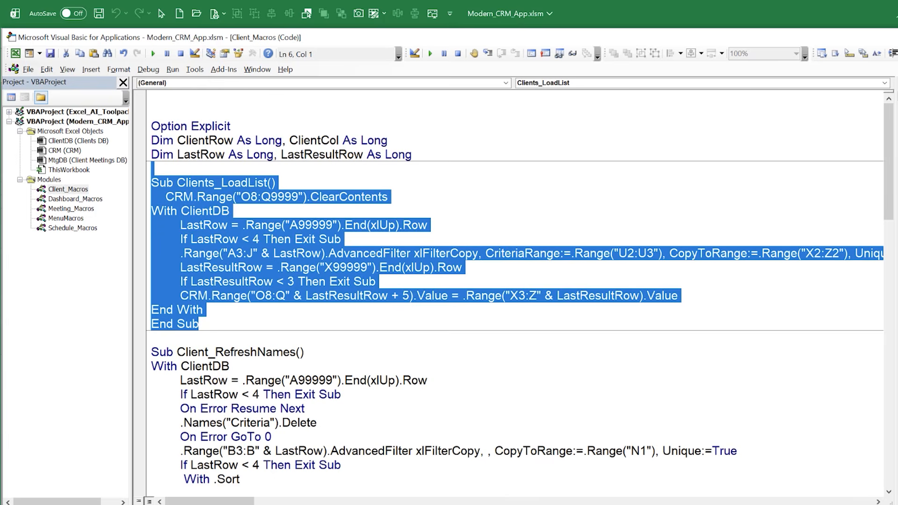
Show the CRM's Clients page and select the client list's Search field (Q6)
key(alt+F11)
click(94, 210)
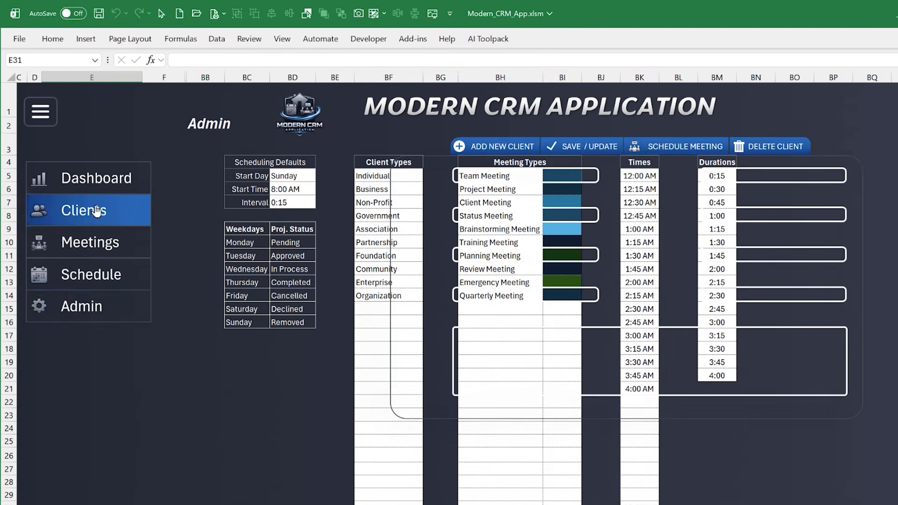
click(199, 227)
double_click(307, 186)
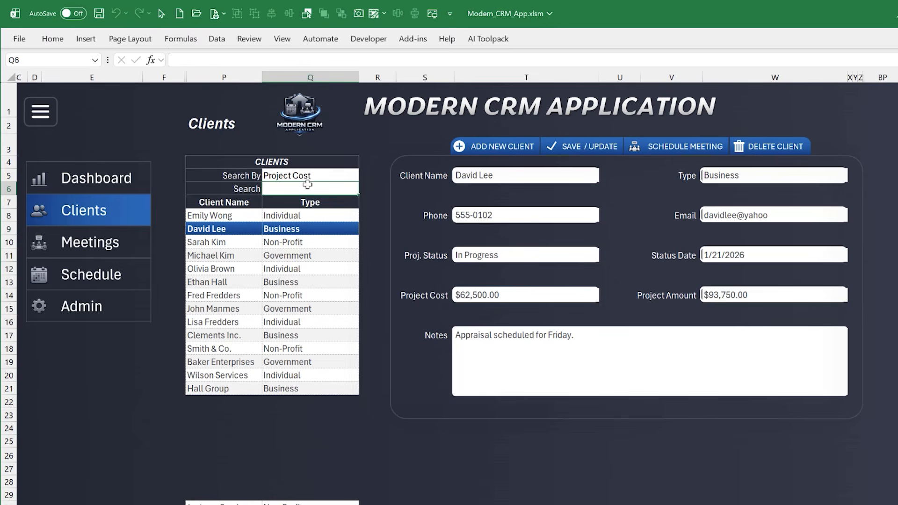
key(Tab)
click(308, 186)
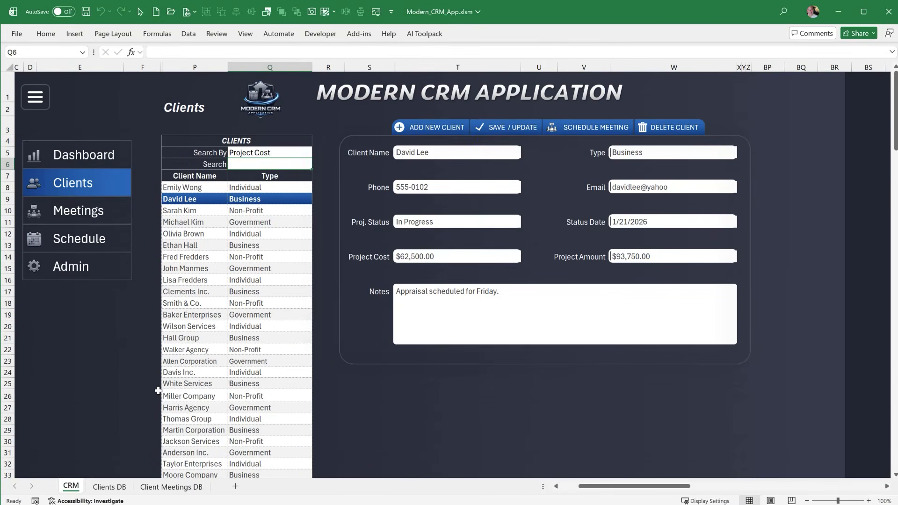
Load the Wilson Services client from row 20 of the client list and highlight the list rows P10:Q17
drag(158, 391, 334, 383)
click(237, 326)
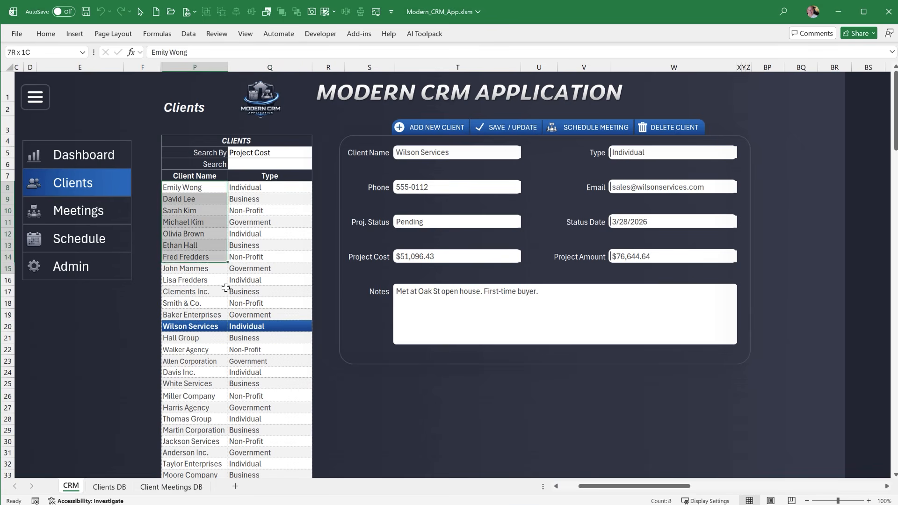
click(248, 165)
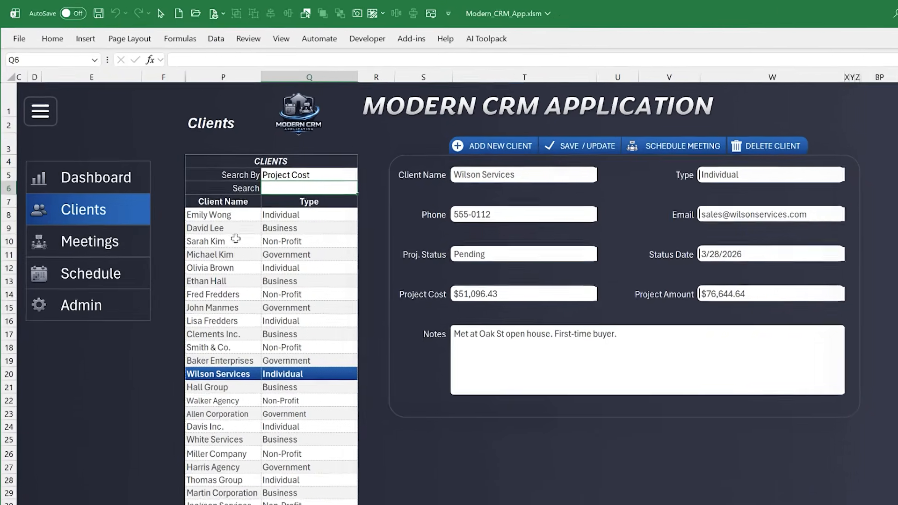
drag(206, 211, 252, 291)
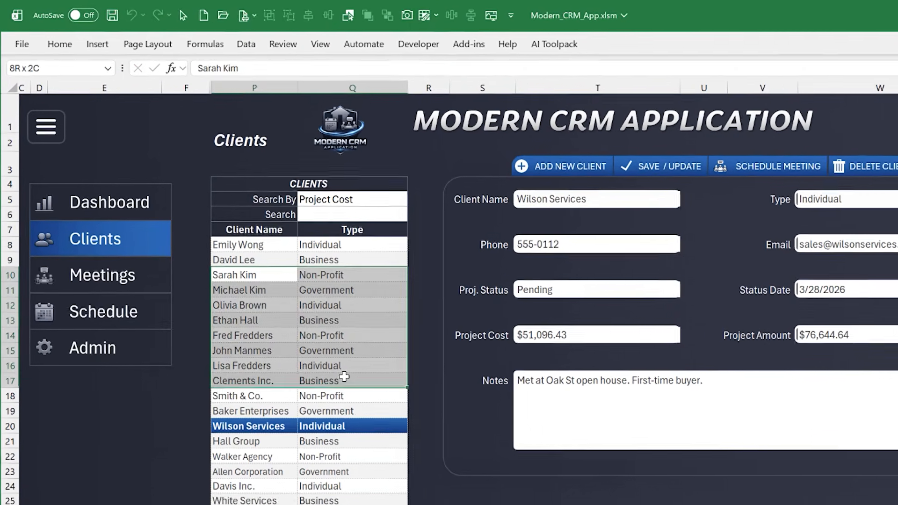
Rename the loaded client to Wilson Services Inc, save the record, and reselect it in the refreshed client list
click(595, 204)
click(402, 72)
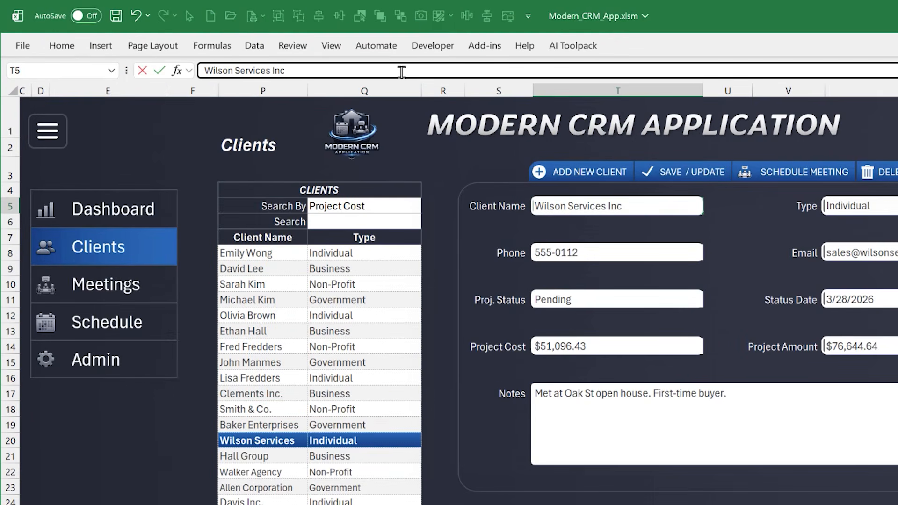
key(Return)
click(697, 171)
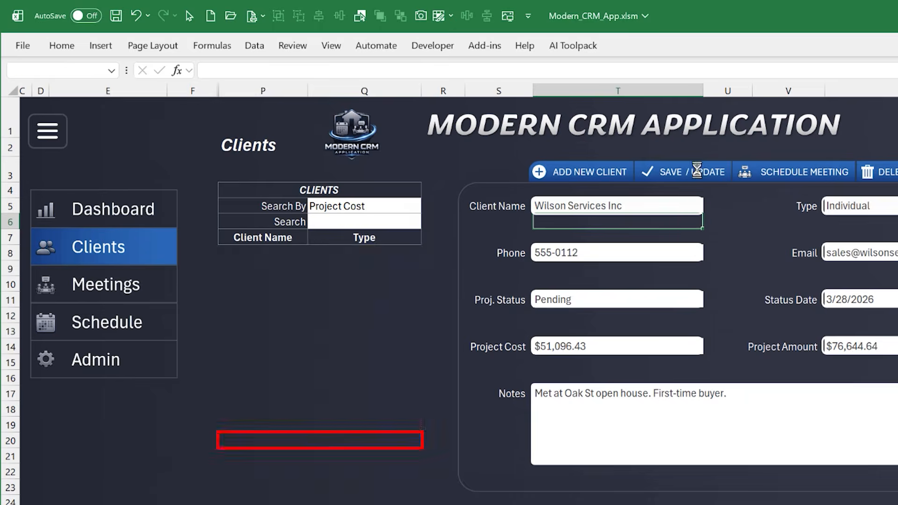
click(279, 440)
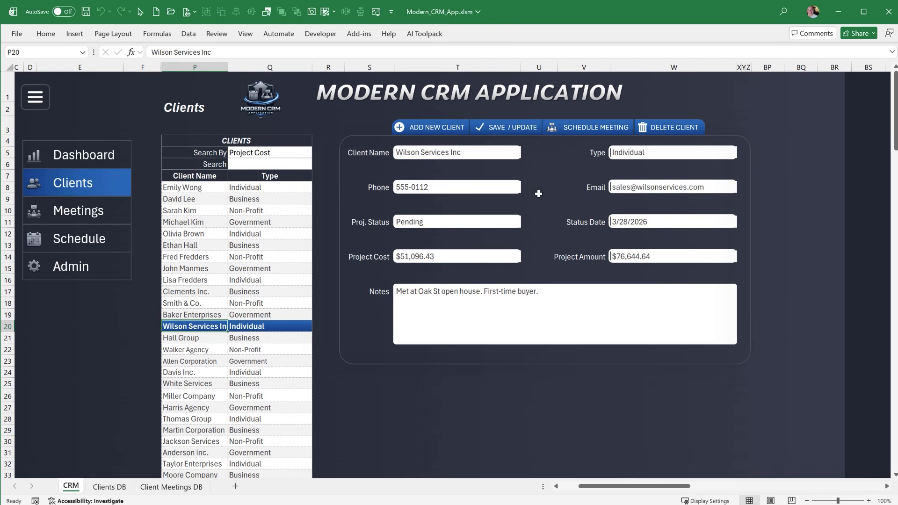
drag(188, 188, 253, 341)
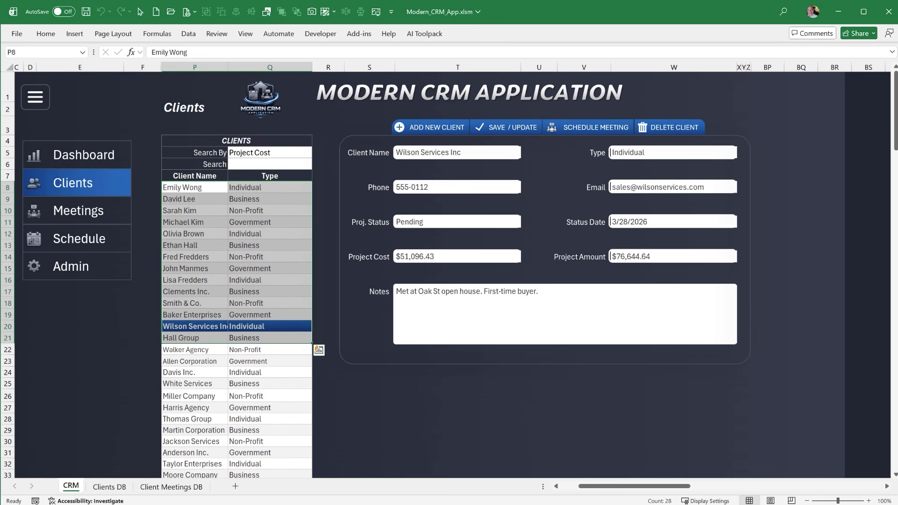
Show the Clients DB sheet and highlight the client search criteria cells from U2 down
click(109, 487)
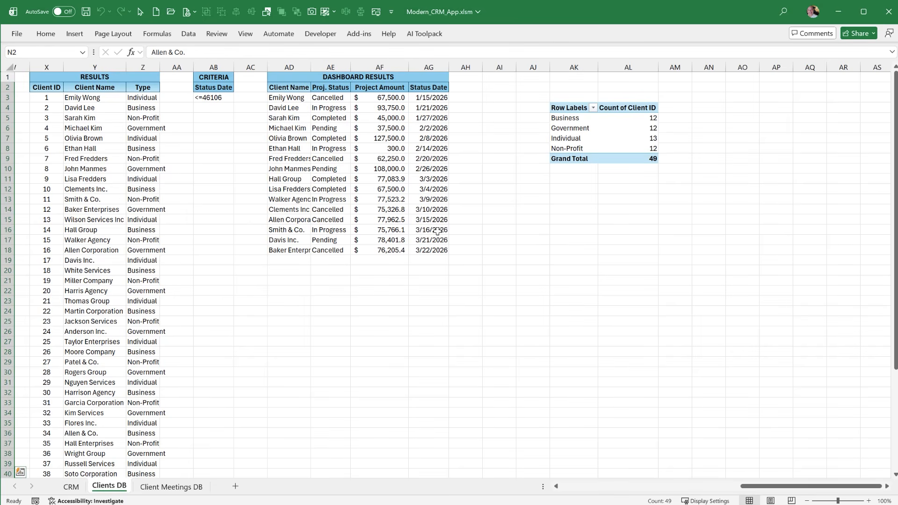
drag(752, 490, 659, 493)
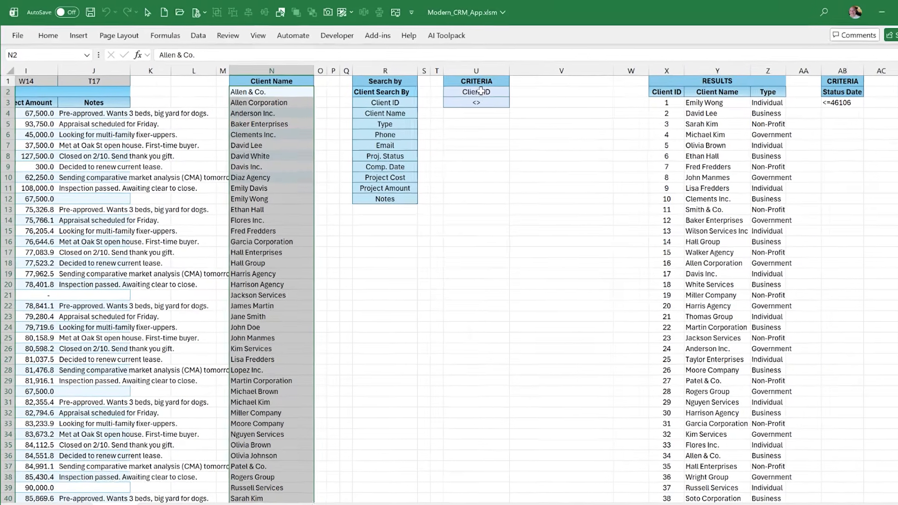
click(481, 91)
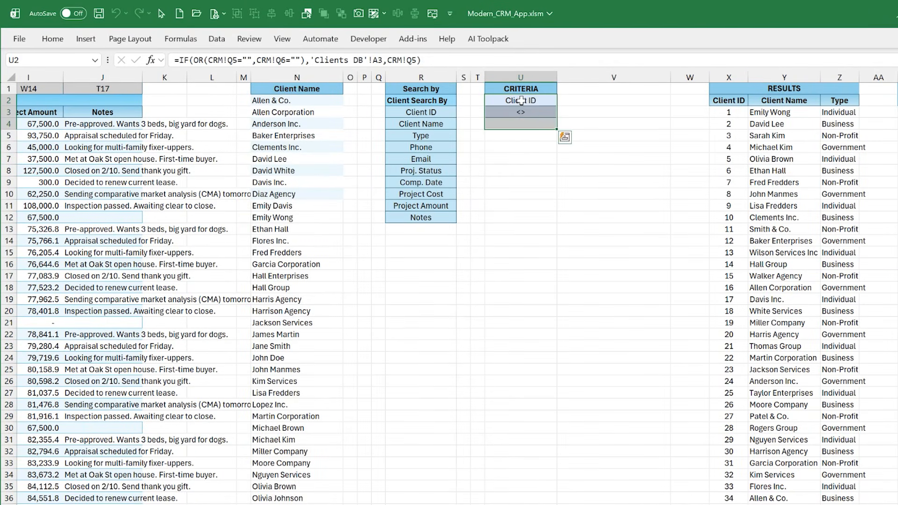
On the CRM's Clients page, set Search By to Client Name and search the list for a client's first name
click(70, 504)
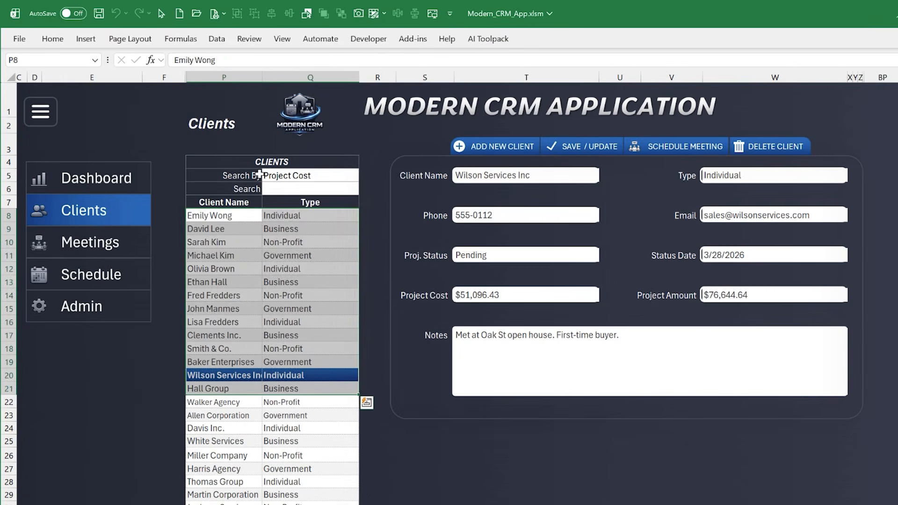
click(293, 175)
click(363, 177)
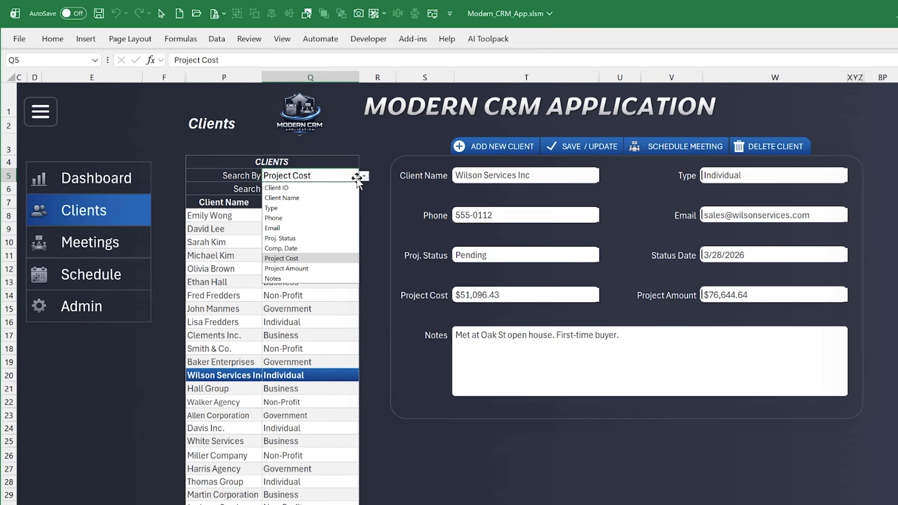
click(314, 199)
click(306, 189)
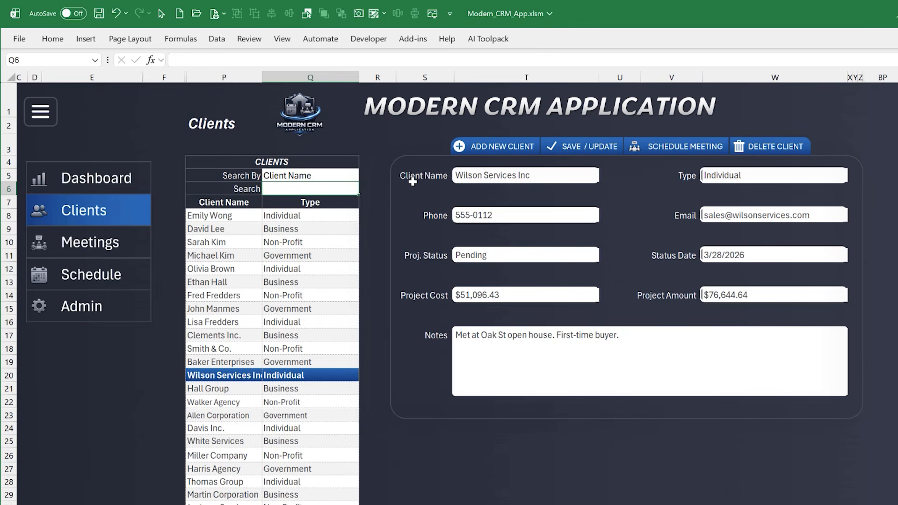
text(david)
key(Return)
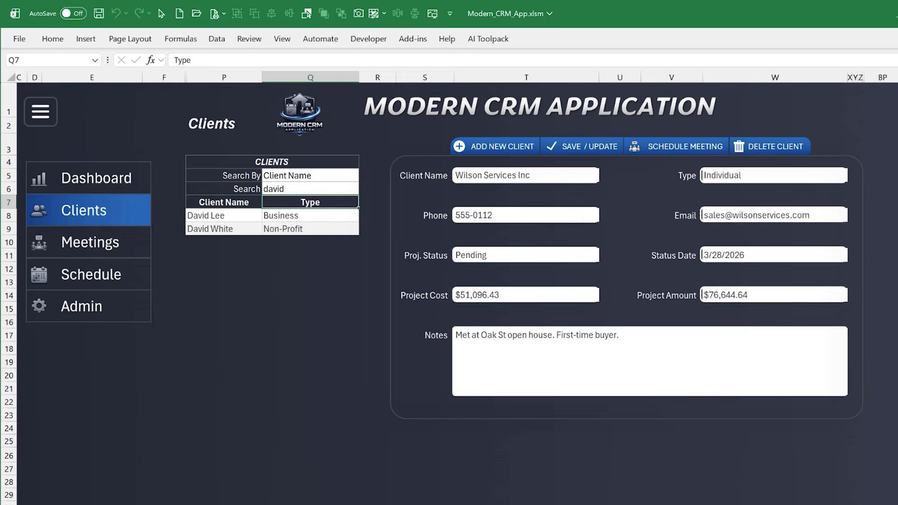
In the Clients DB sheet, highlight the criteria cells U2:U3 and the filtered results X2:Z4
click(117, 504)
drag(507, 99, 507, 111)
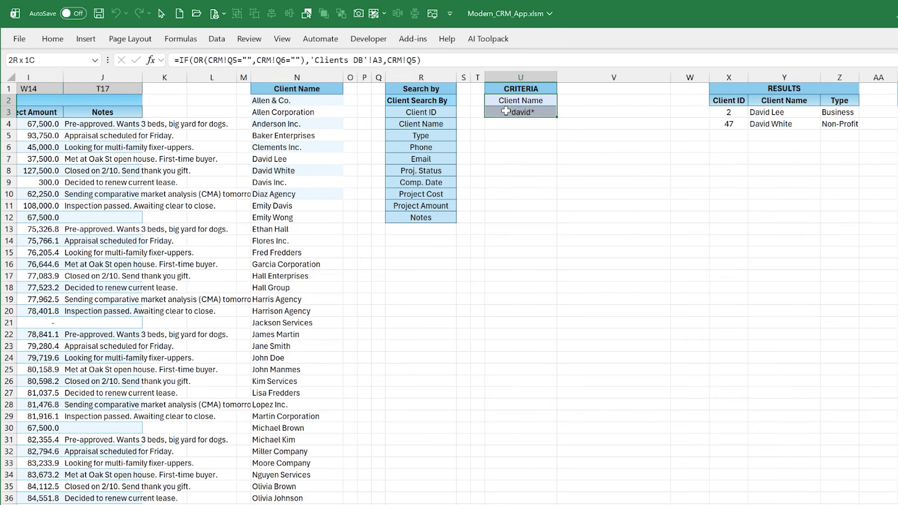
drag(720, 100, 842, 124)
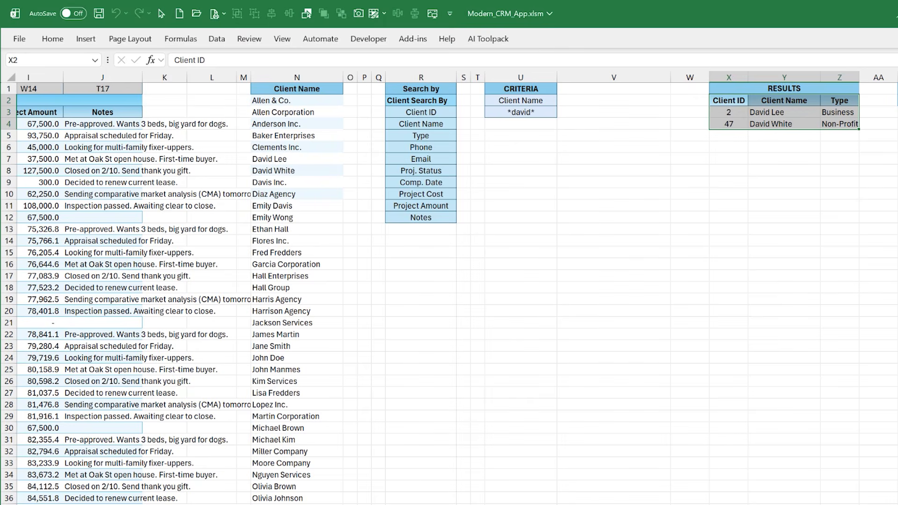
In the Client_Macros code, highlight the Clients_LoadList procedure and its U2:U3 criteria range argument
click(71, 504)
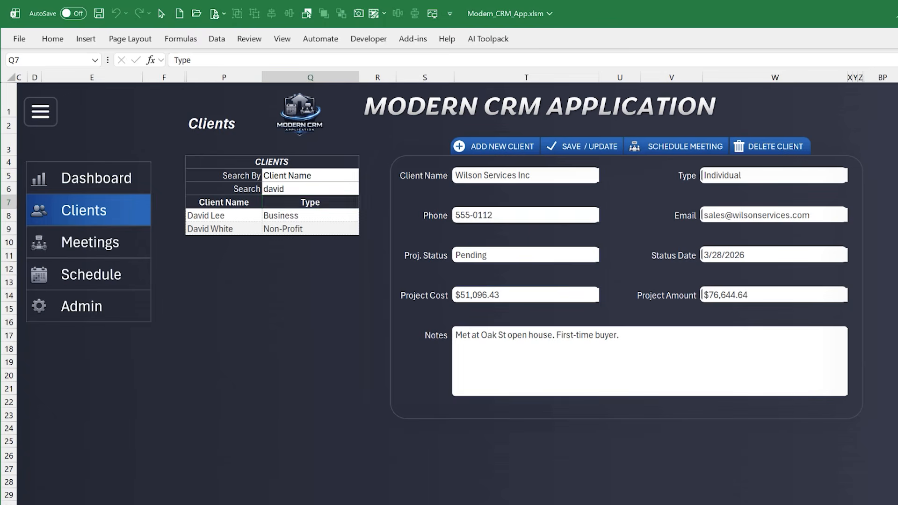
key(alt+F11)
click(255, 315)
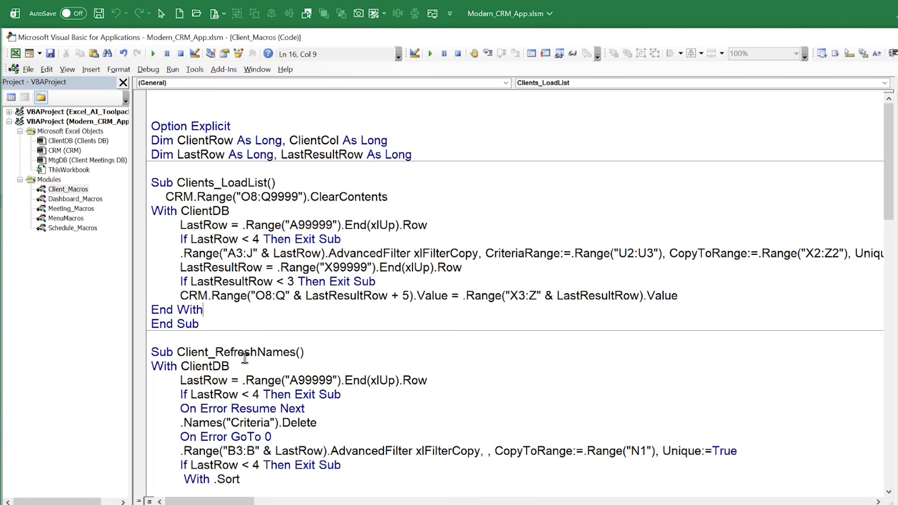
drag(220, 328, 102, 183)
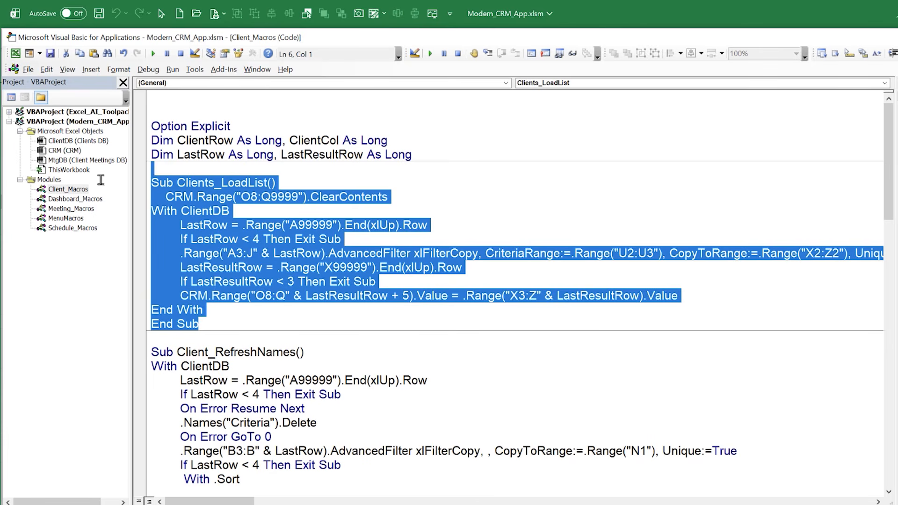
click(348, 326)
drag(684, 254, 577, 253)
Show the matching criteria range U2:U3 in the Clients DB sheet
key(alt+F11)
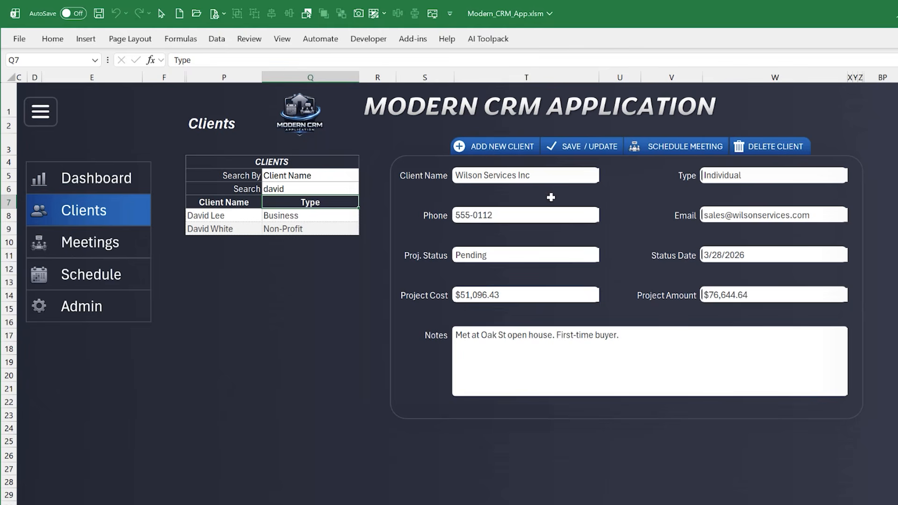
click(245, 504)
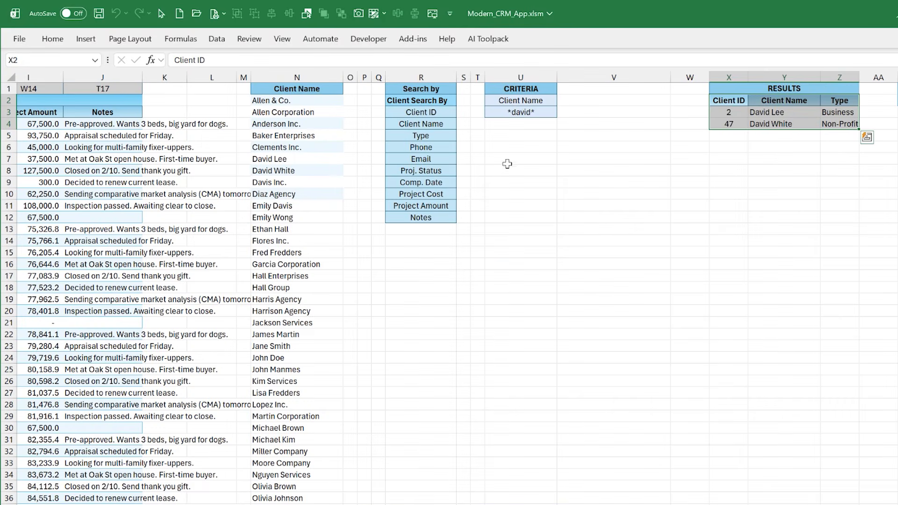
drag(518, 102, 524, 112)
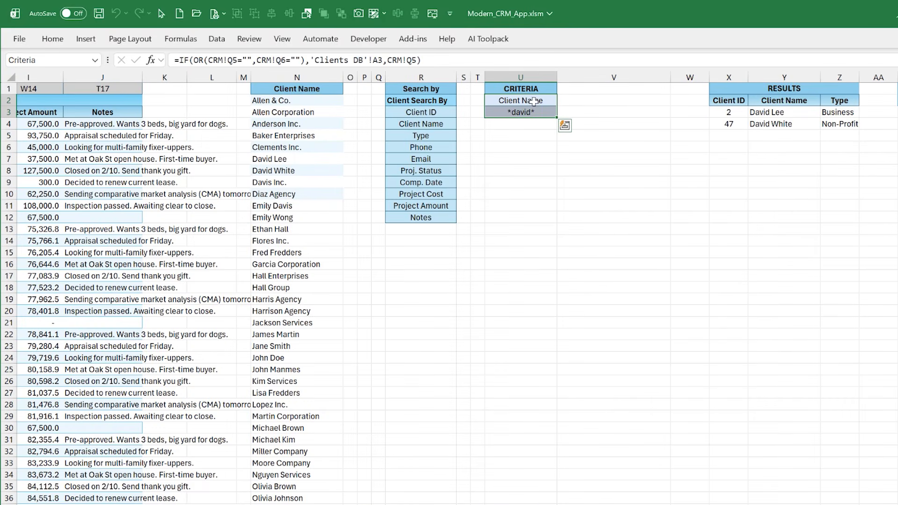
click(548, 278)
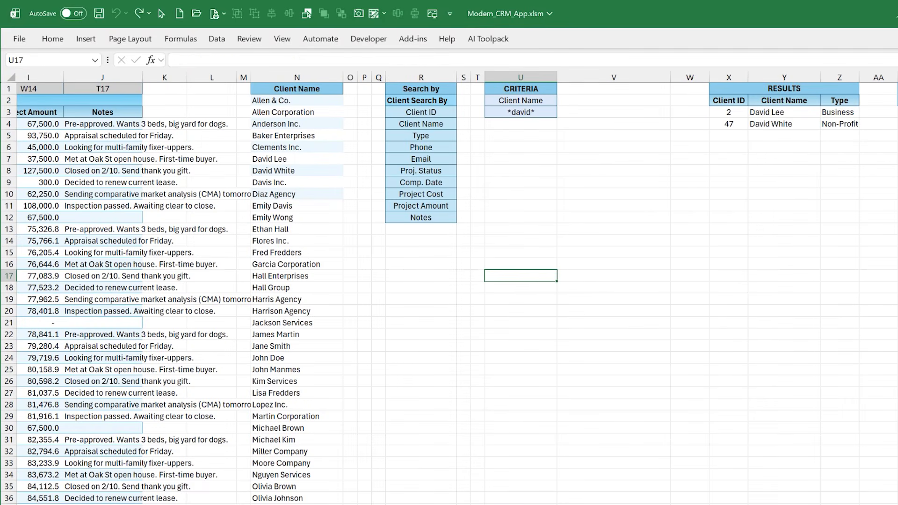
Highlight the Client_RefreshNames procedure and insert a blank line between it and Client_AddNew
key(alt+F11)
scroll(287, 383, down, 3)
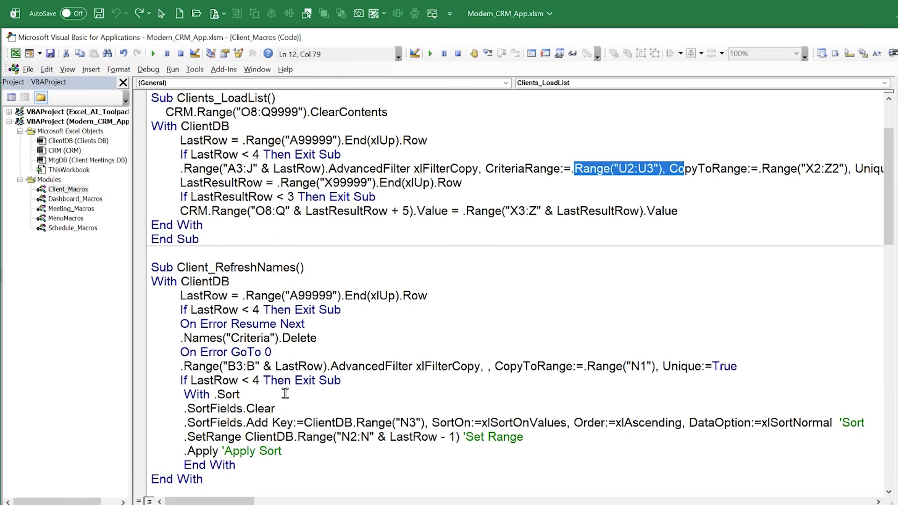
drag(247, 452, 88, 229)
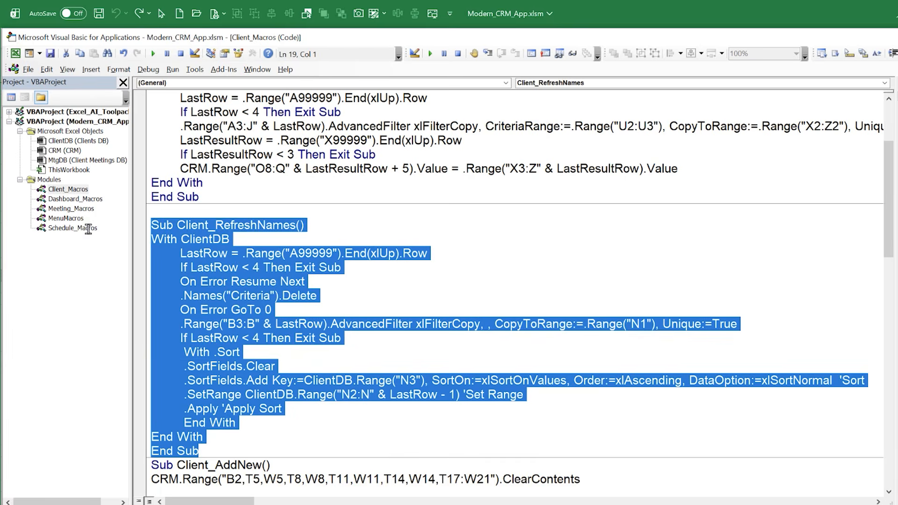
click(222, 449)
key(Return)
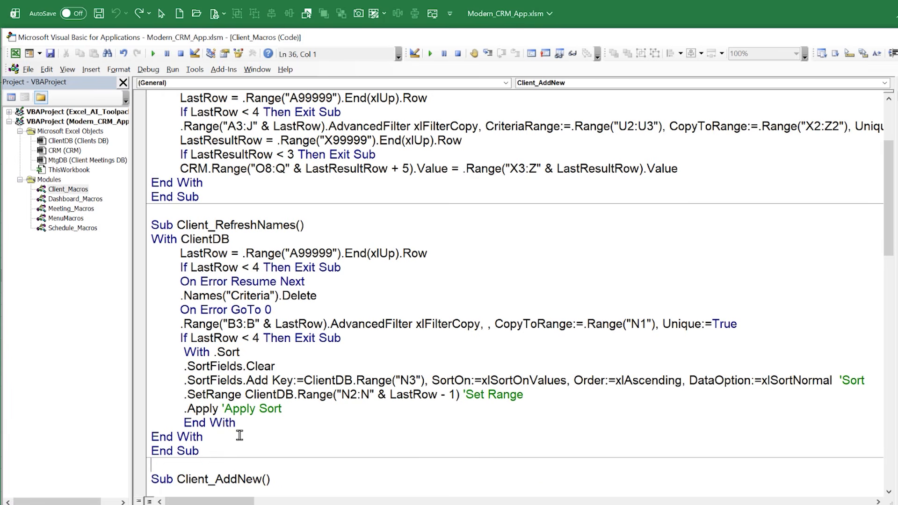
click(403, 360)
Highlight the sorted Client Name list in the Clients DB sheet from N2 to N33
key(alt+F11)
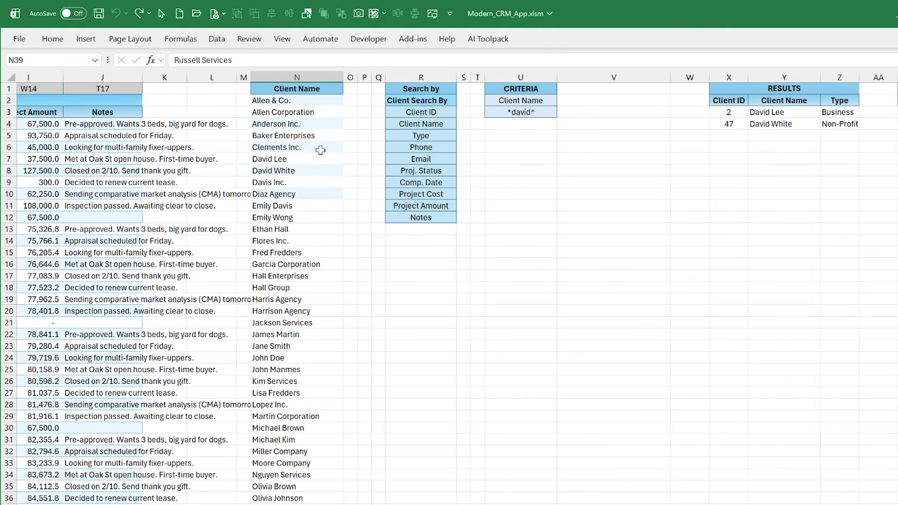
click(284, 88)
click(284, 100)
drag(285, 100, 255, 465)
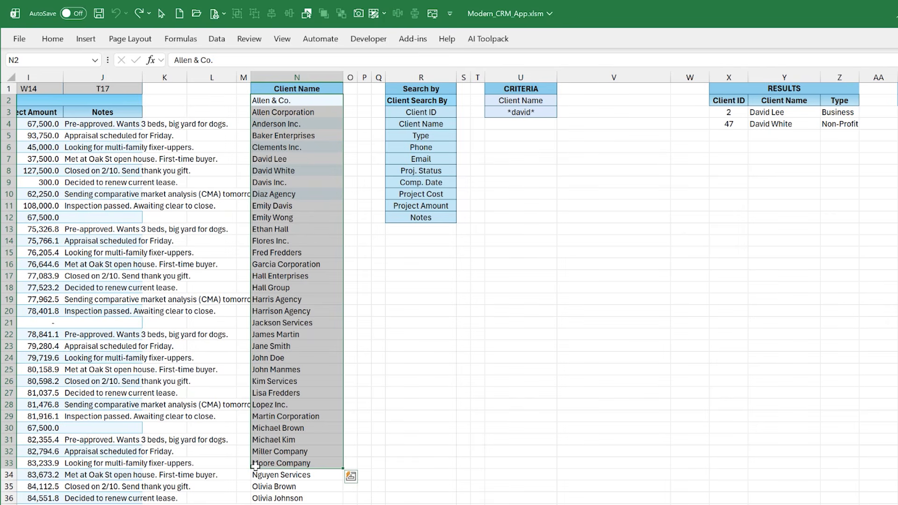
Show the CRM's Meetings page and browse the client names offered in the Select Client field (AH5)
key(ctrl+Page_Up)
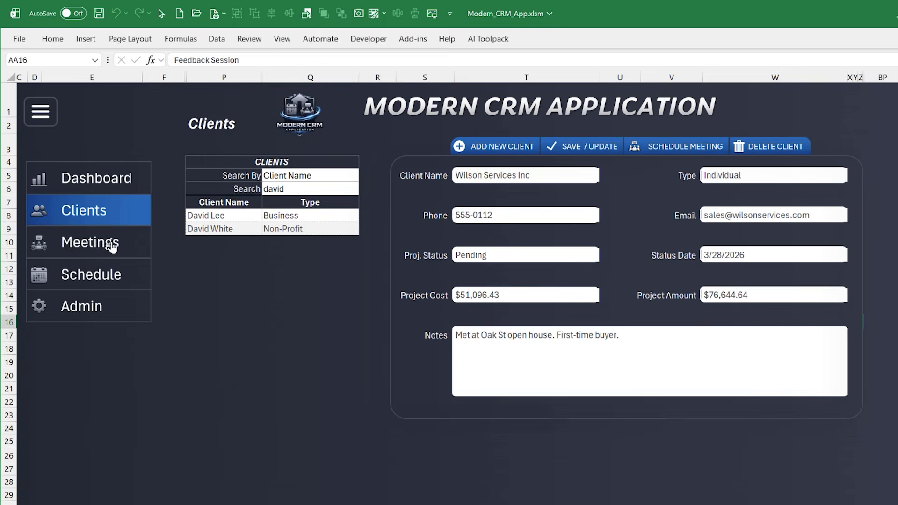
click(111, 245)
click(751, 176)
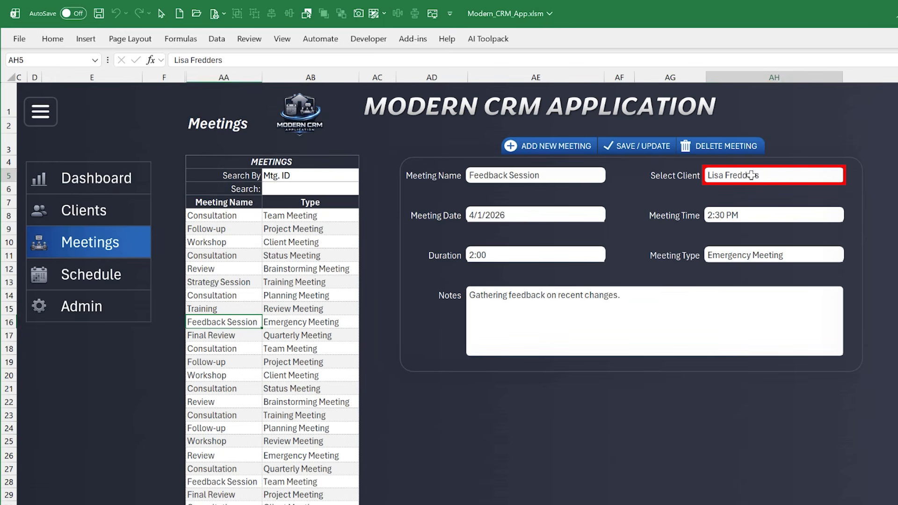
click(848, 176)
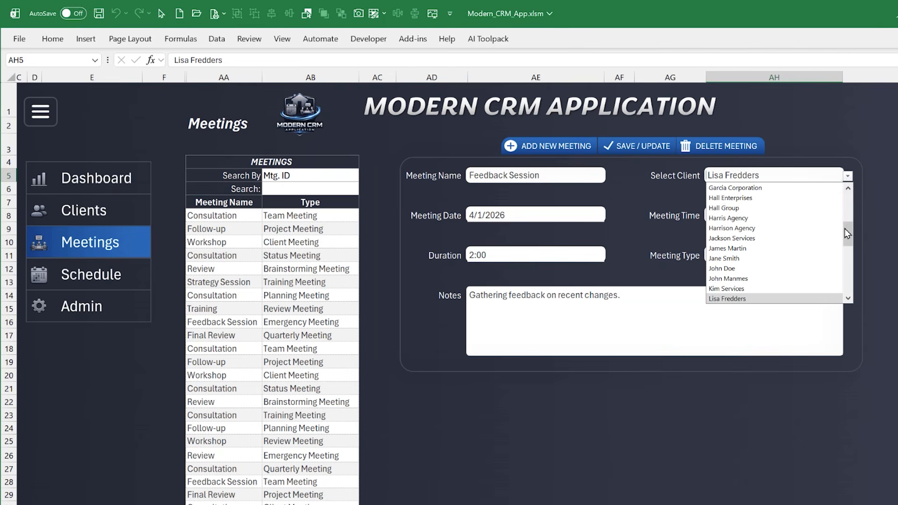
mouse_move(845, 229)
mouse_down()
mouse_move(852, 203)
mouse_move(850, 245)
mouse_move(849, 205)
mouse_move(850, 234)
mouse_up()
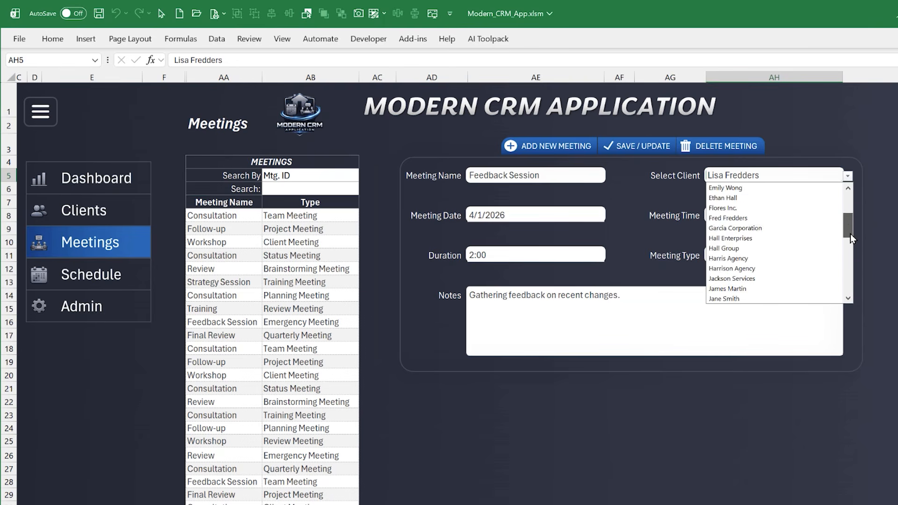
click(871, 202)
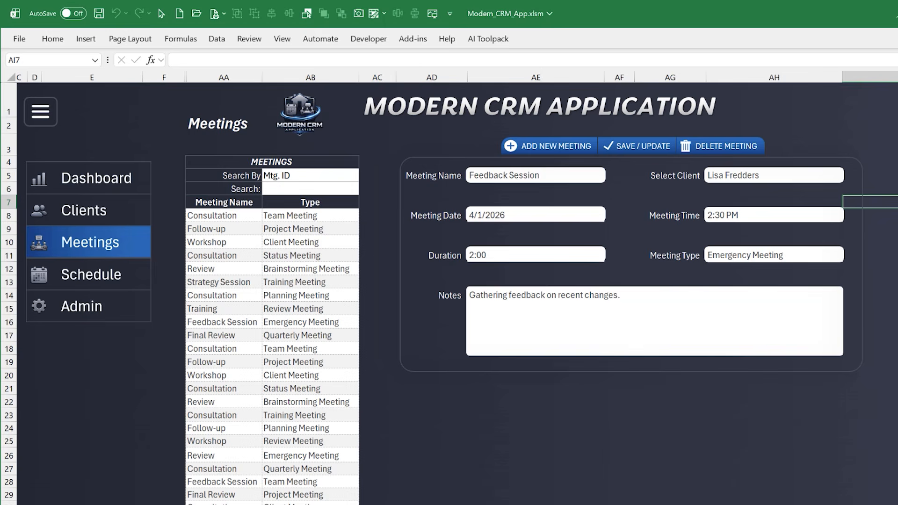
In the Client_Macros code, highlight the ClearContents line of Client_AddNew and the Client_Load procedure name
key(alt+F11)
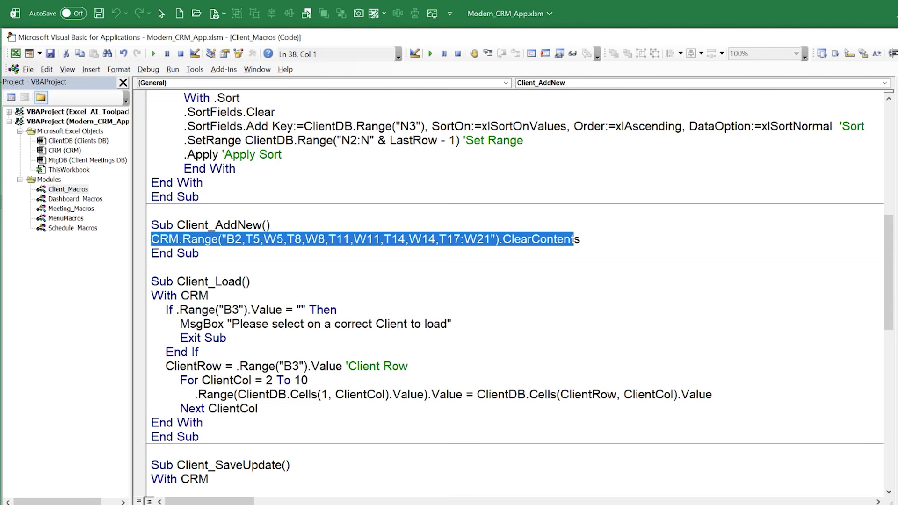
click(297, 399)
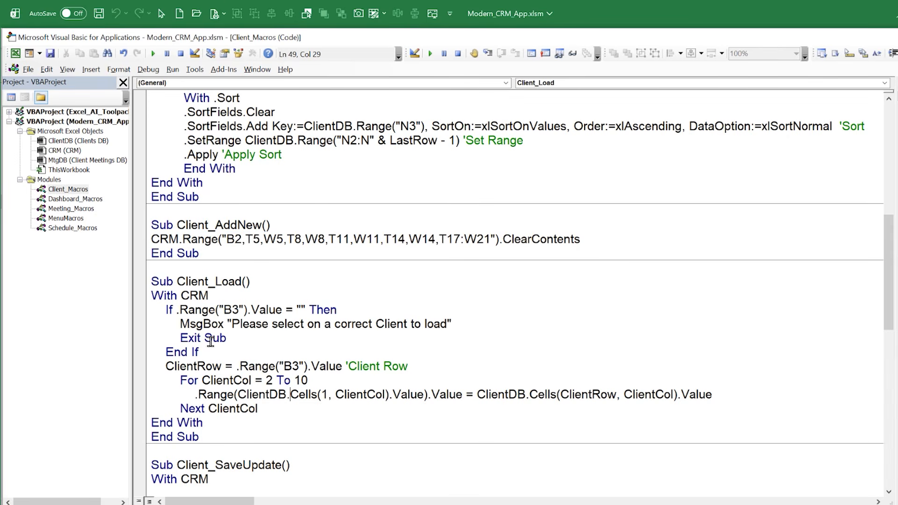
drag(580, 240, 115, 246)
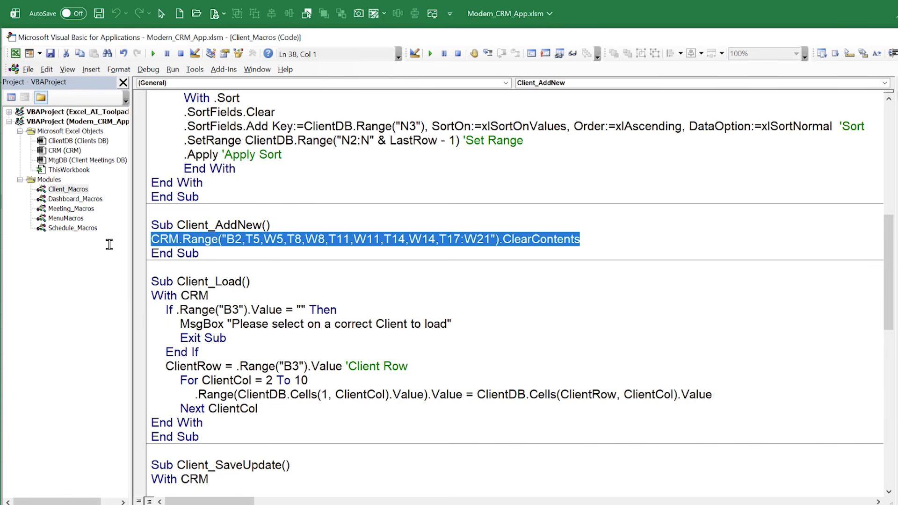
scroll(166, 348, down, 2)
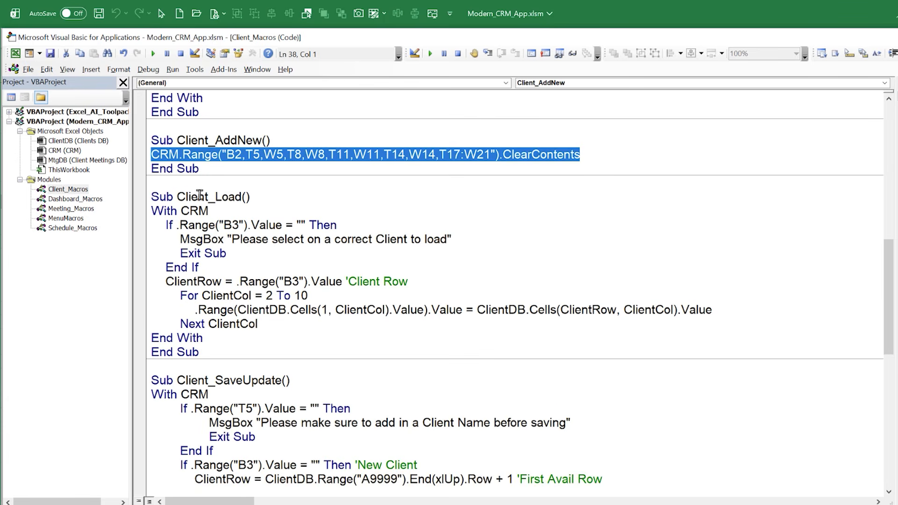
drag(178, 196, 240, 197)
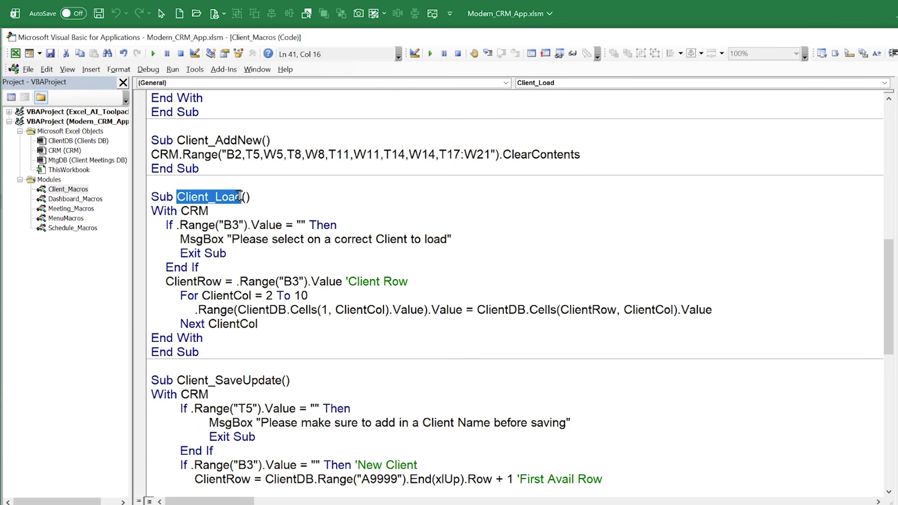
Return to the CRM's Clients page, load the filtered clients in rows 9 and 8, and select blank cell P11
click(122, 504)
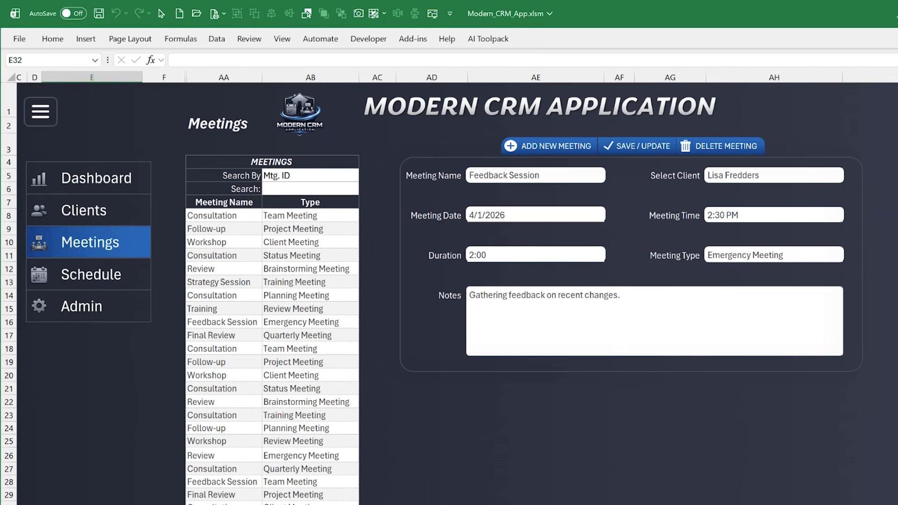
click(116, 207)
click(208, 215)
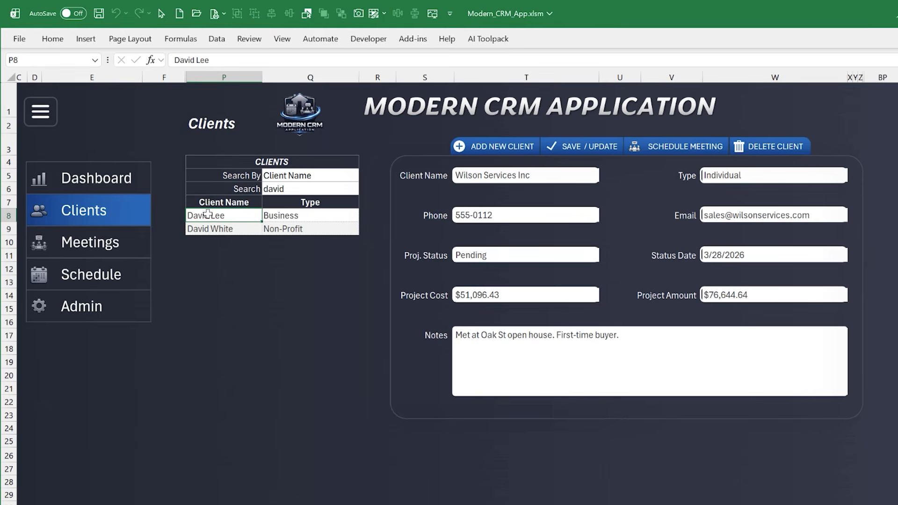
click(226, 228)
click(234, 218)
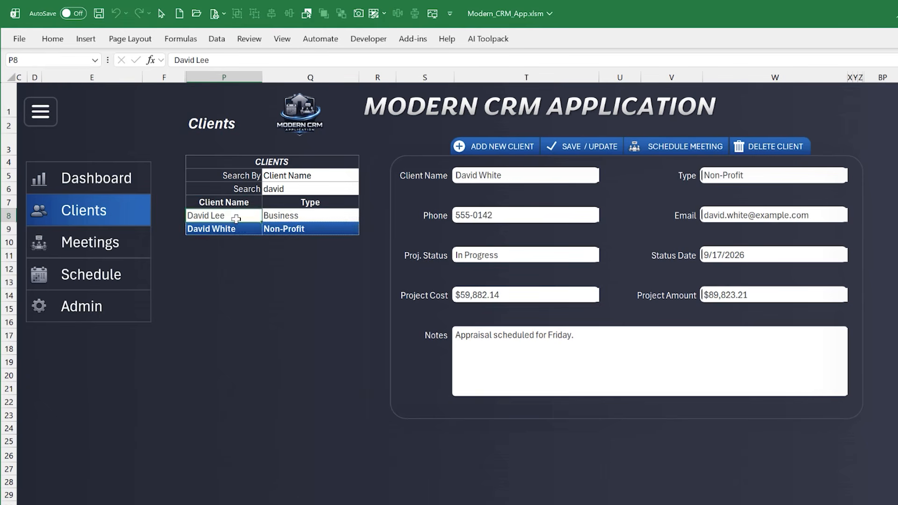
click(230, 268)
click(219, 335)
click(234, 257)
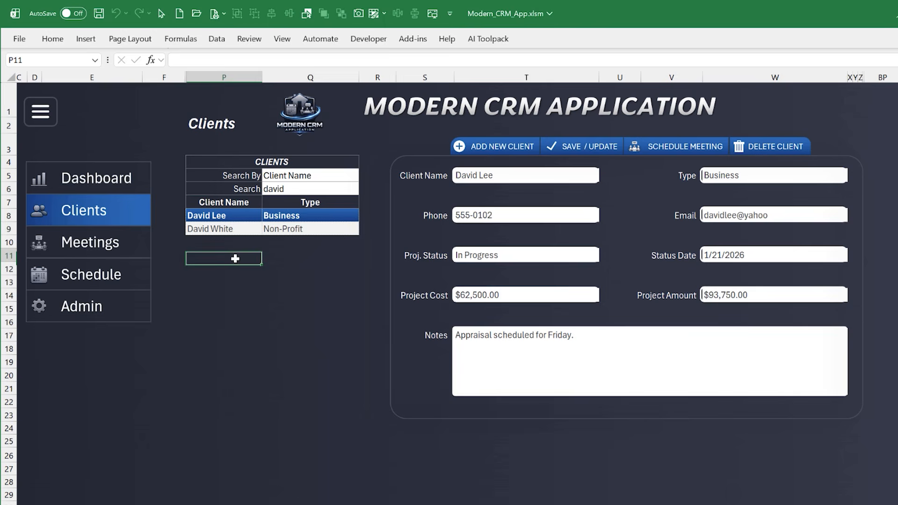
Clear the client search text in Q6 and load the client listed in row 14
click(276, 192)
key(Delete)
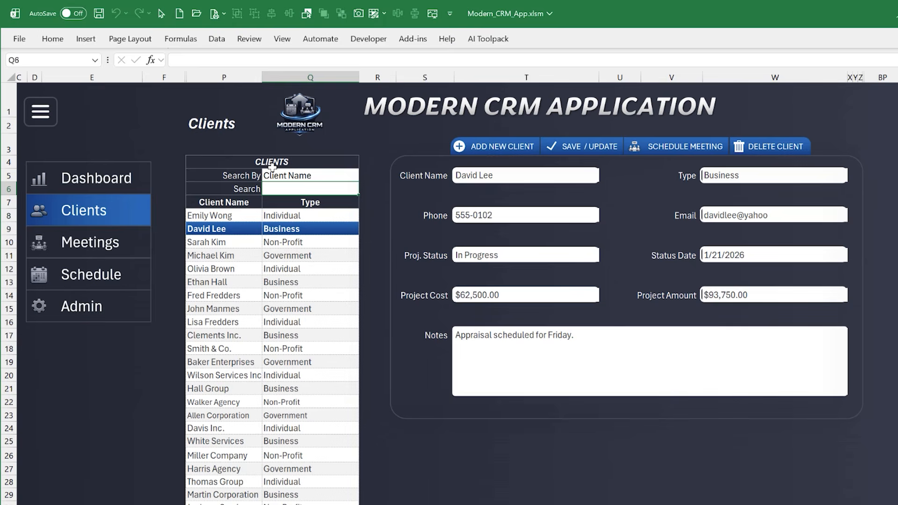
click(231, 295)
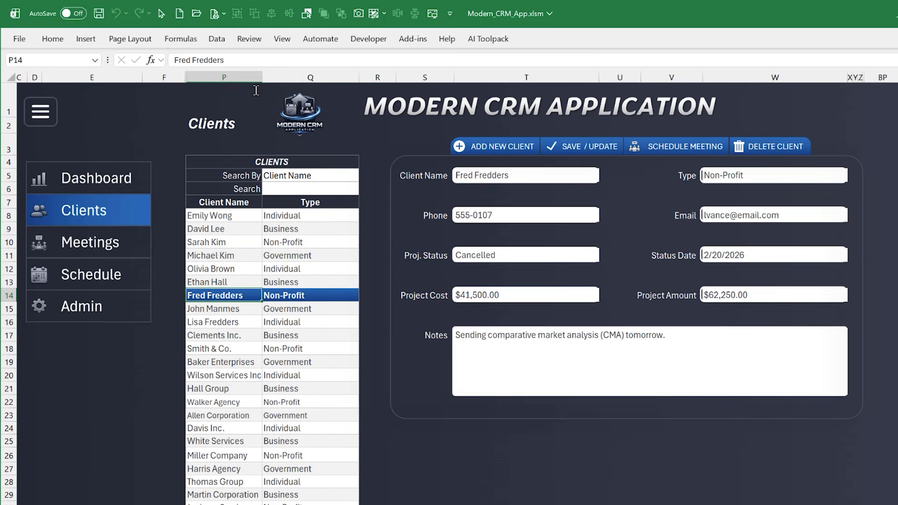
In the CRM sheet's code, highlight the SelectionChange event name, part of the P8:Q9999 range, and the On Client select comment
key(alt+F11)
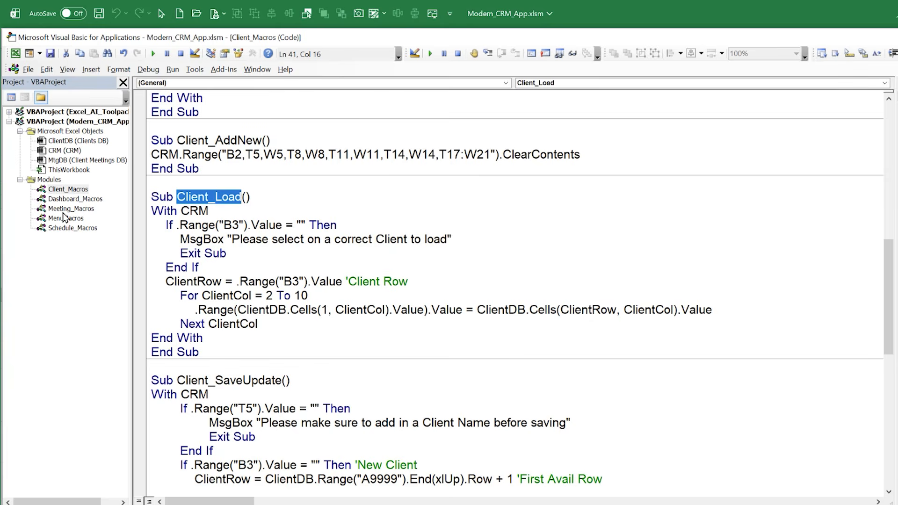
double_click(57, 151)
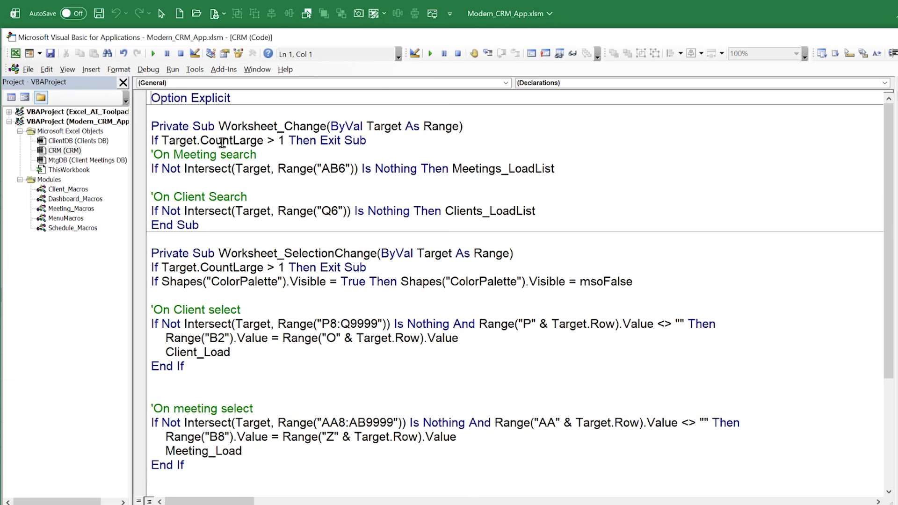
drag(287, 251, 377, 255)
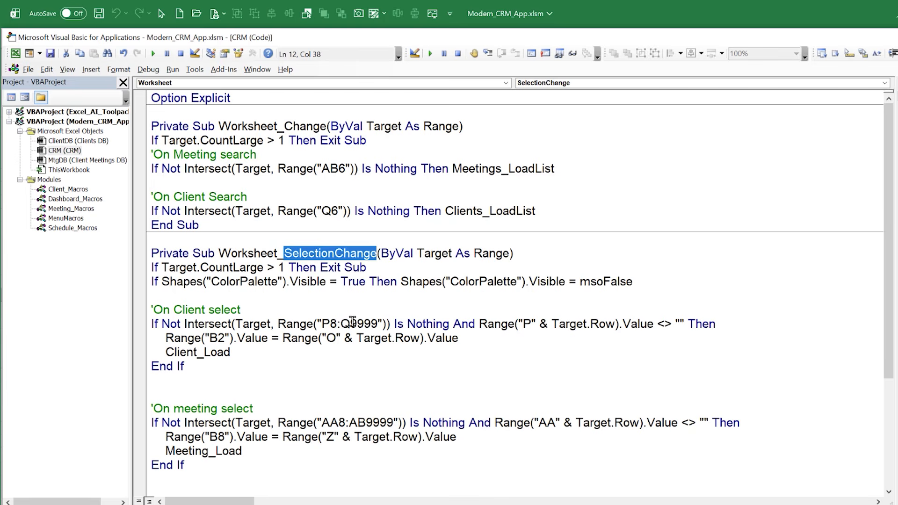
drag(350, 323, 329, 323)
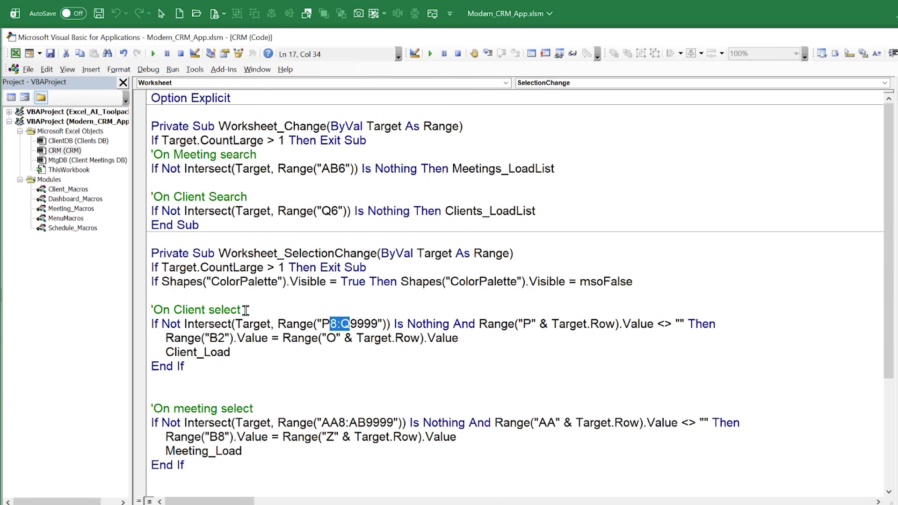
drag(245, 311, 141, 308)
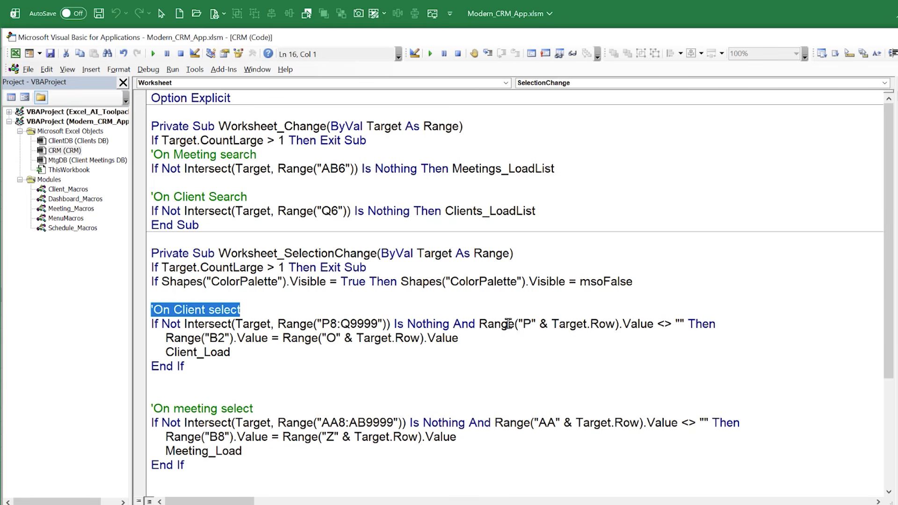
Highlight the column P non-blank condition and the column O value, and add a comment at the end of the Range("B2") assignment
drag(479, 323, 677, 324)
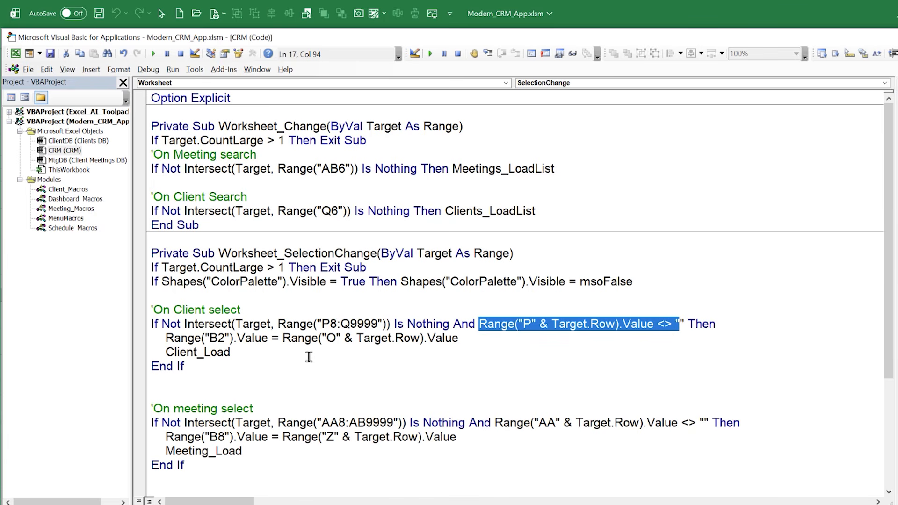
drag(283, 338, 461, 338)
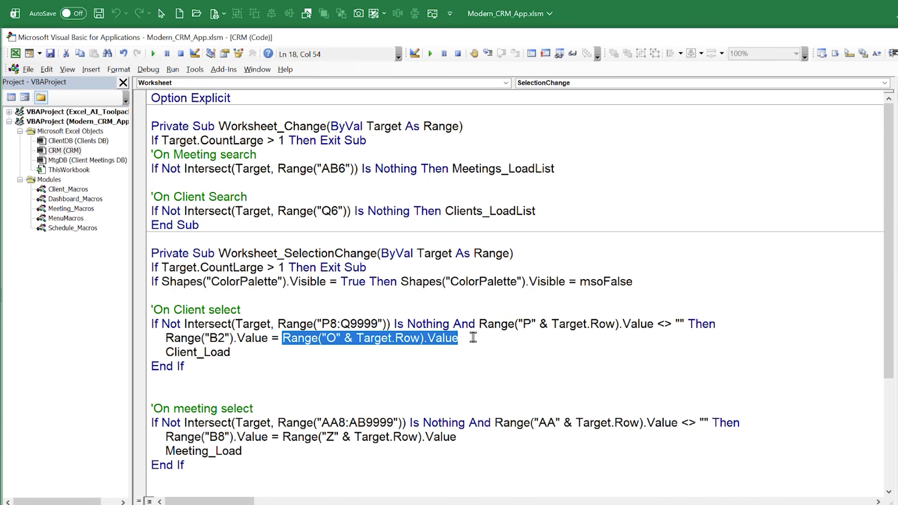
click(474, 338)
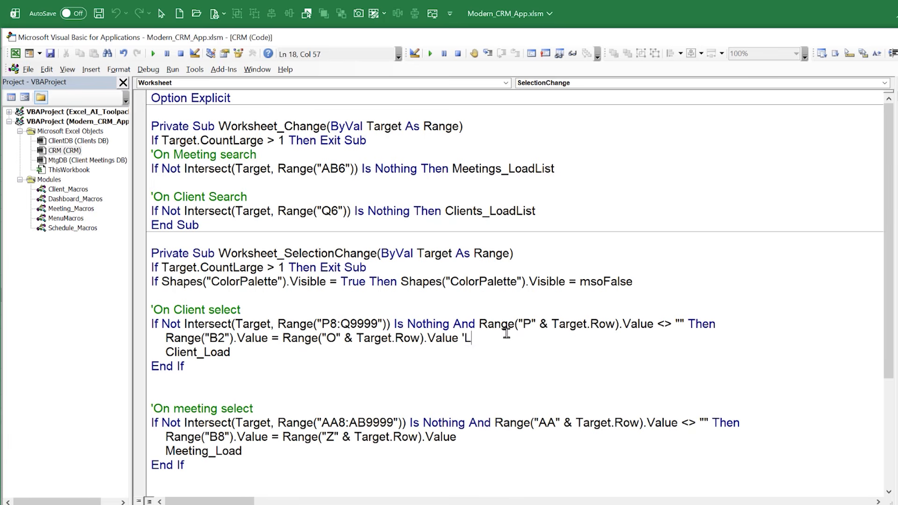
text('Client Id)
Return to the CRM worksheet, show helper columns A and B, and select the Client Row formula in B3
key(alt+F11)
scroll(449, 293, left, 3)
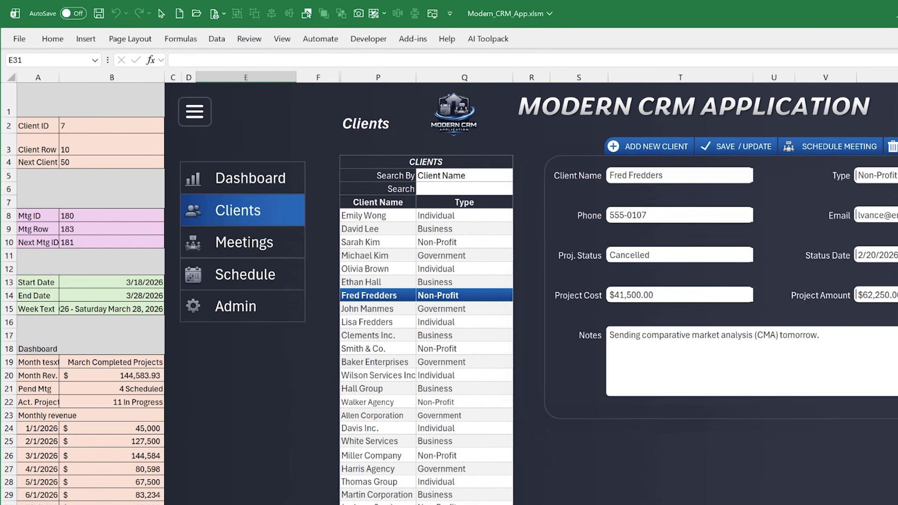
click(97, 138)
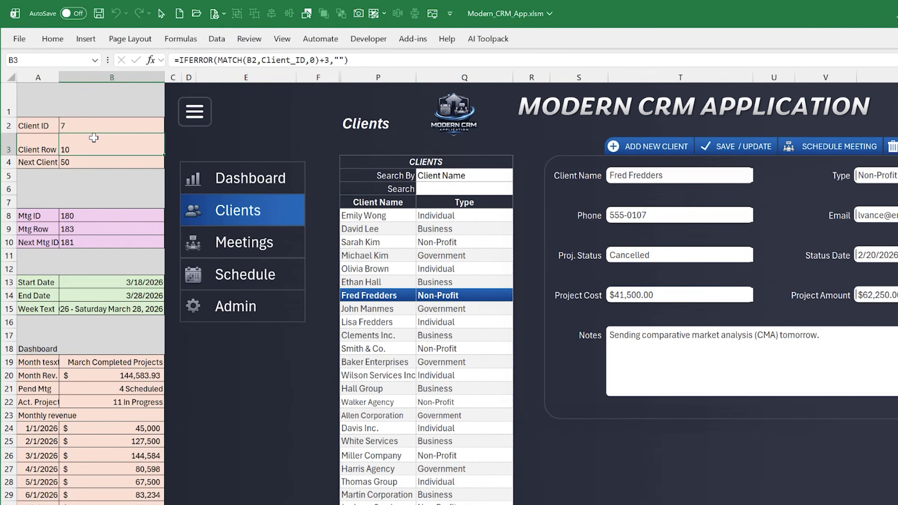
Load the client listed in row 10 and highlight the Client_Load call in the CRM sheet's SelectionChange code
click(412, 265)
click(409, 243)
key(alt+F11)
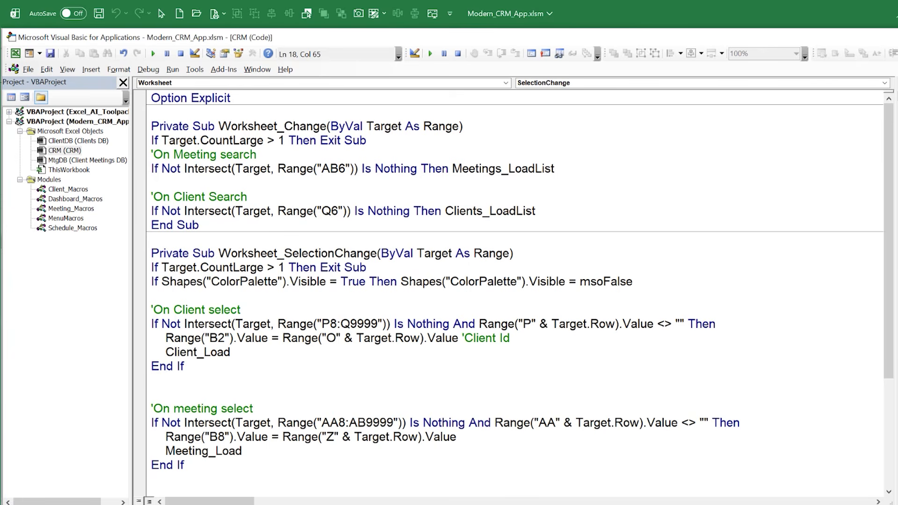
drag(237, 353, 169, 351)
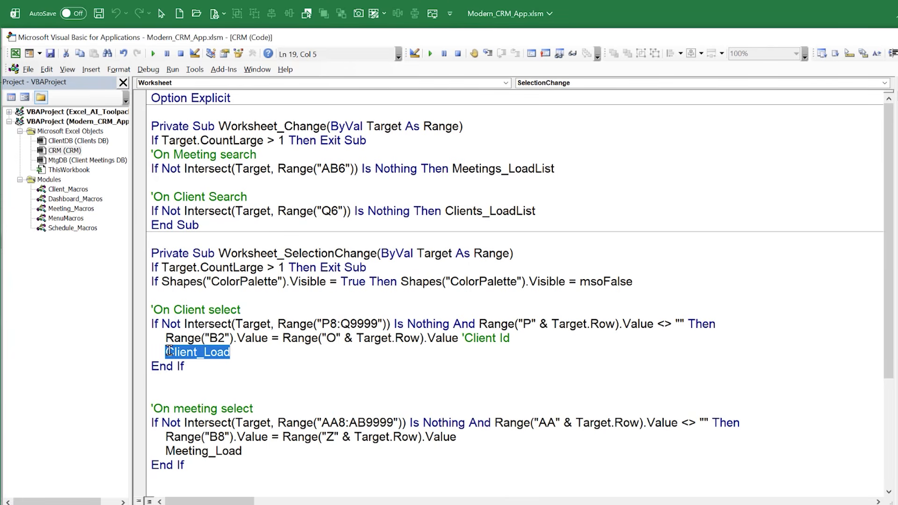
Highlight the If block under the On meeting select comment in the SelectionChange procedure
scroll(184, 367, down, 3)
drag(224, 421, 129, 378)
scroll(200, 347, down, 2)
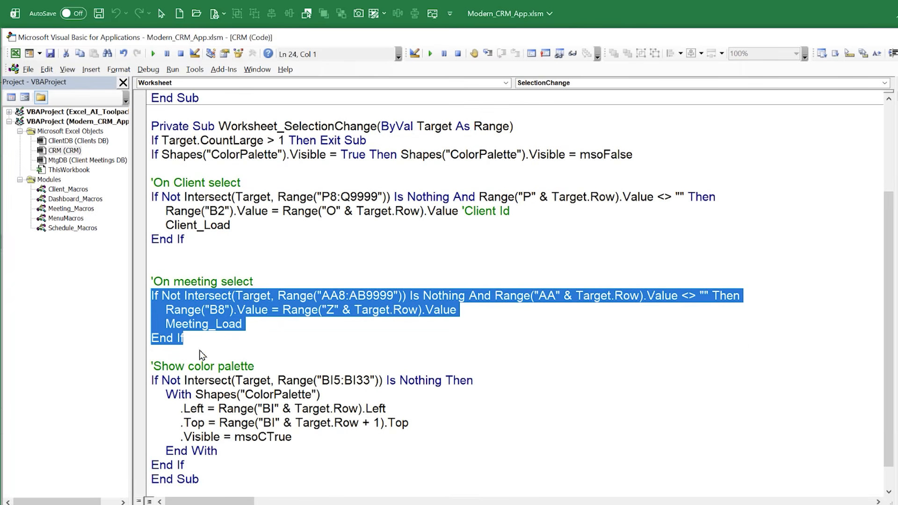
Open the Client_Macros module and highlight the blank B3 check and the ClientRow variable in Client_Load
double_click(68, 190)
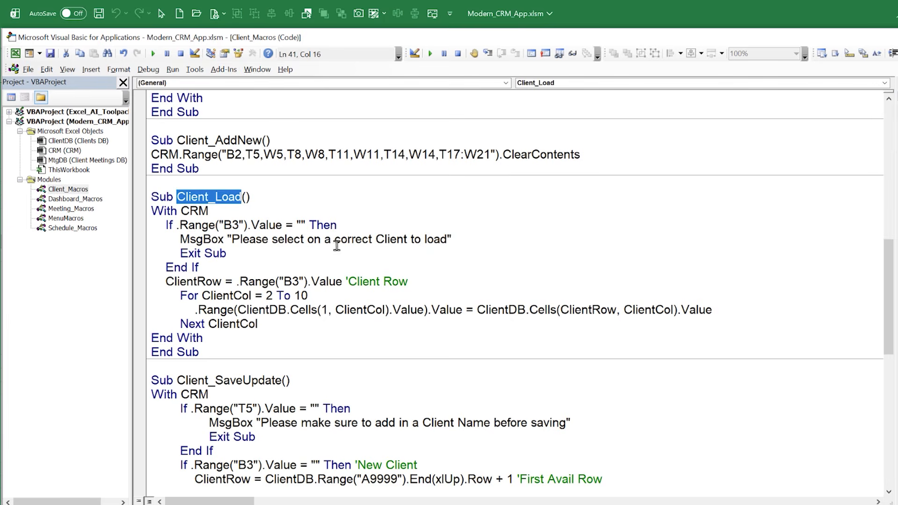
click(202, 229)
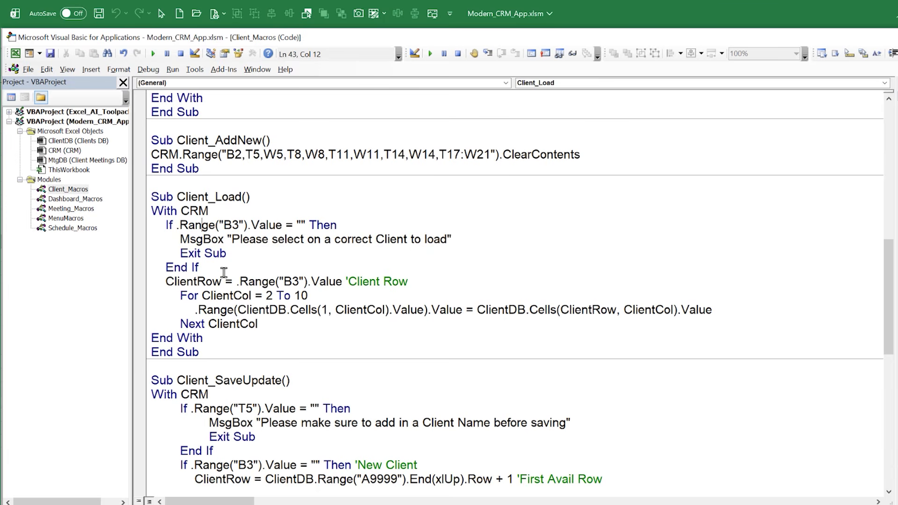
drag(217, 263, 121, 229)
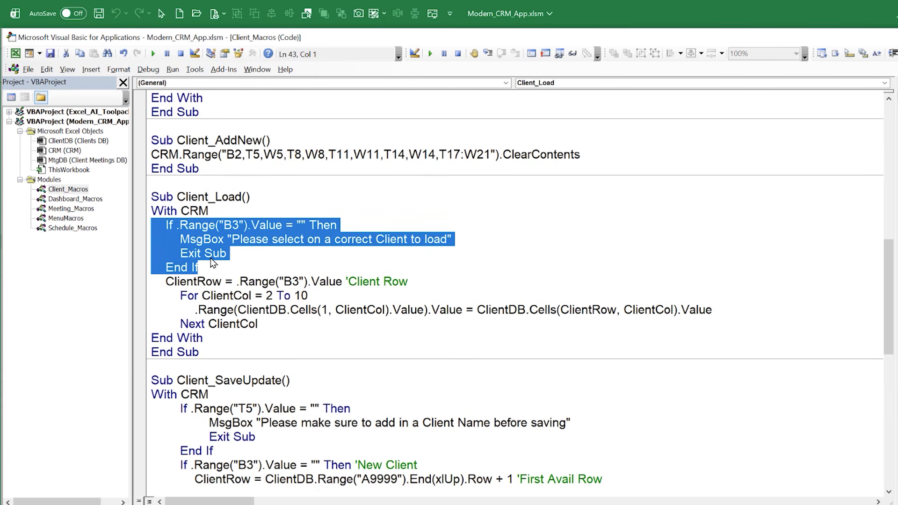
drag(222, 280, 164, 280)
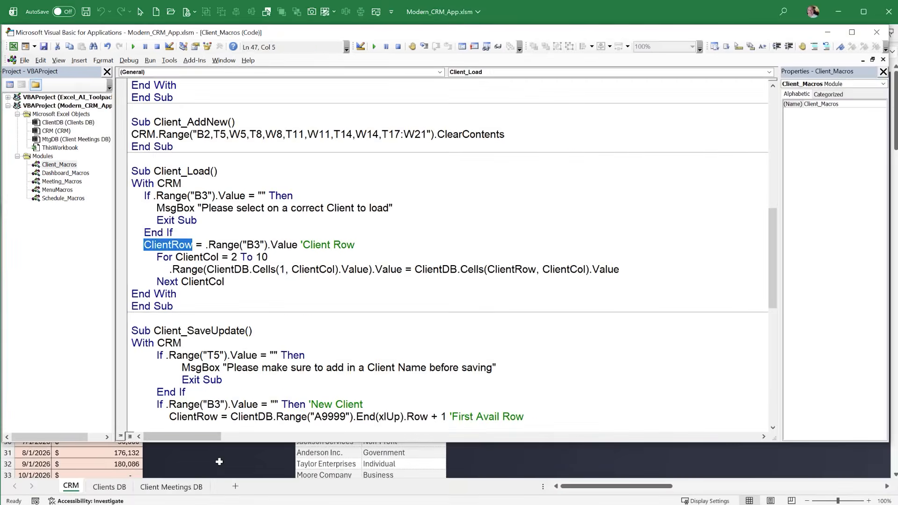
Return to the CRM worksheet, select the Client Name field in T5, and bring the whole client form into view
click(231, 488)
click(599, 152)
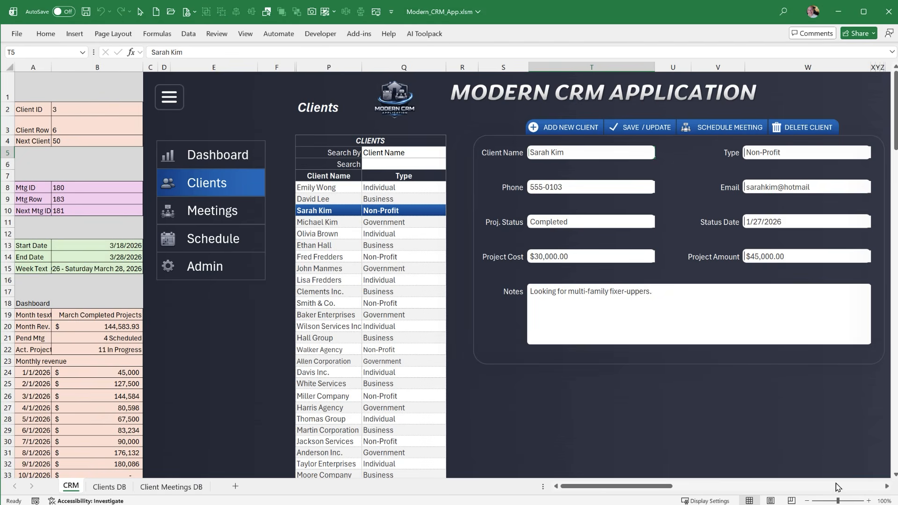
click(886, 487)
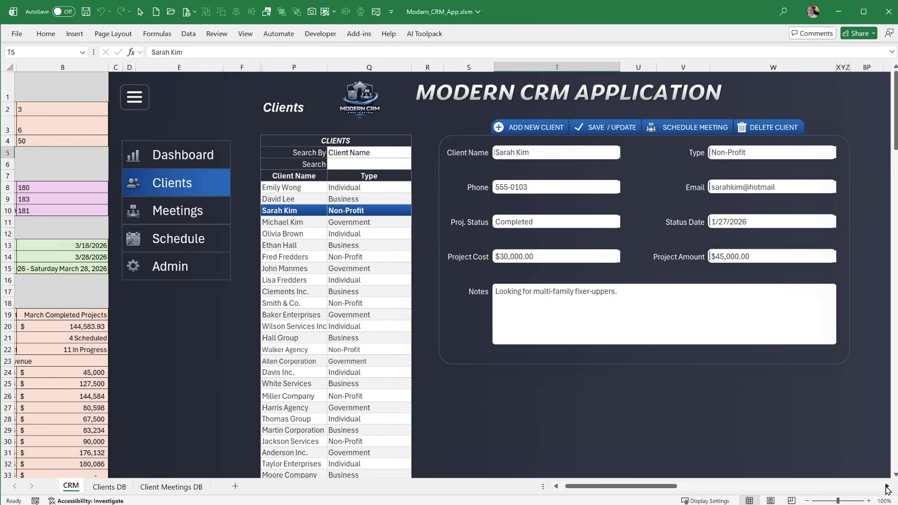
click(885, 487)
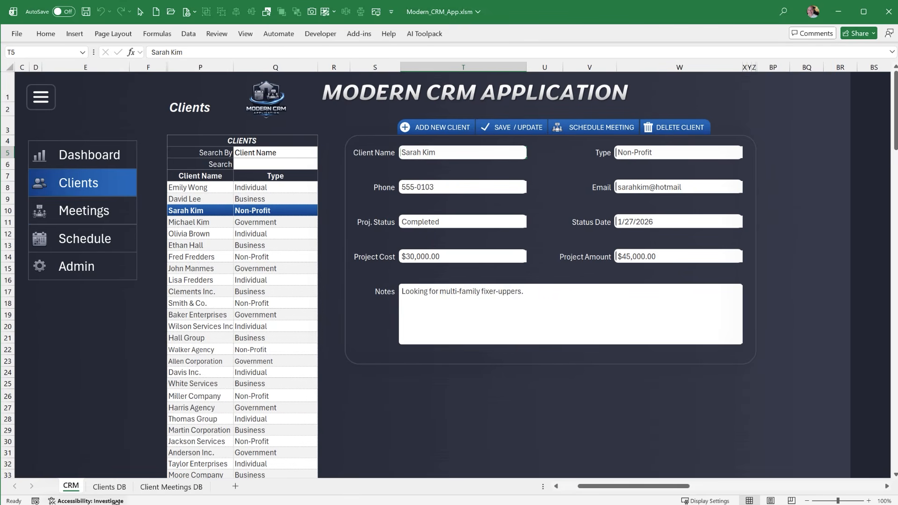
On the Clients DB sheet, select the cell mappings in B1, C1 and B1:J1, and select part of a client record
click(105, 488)
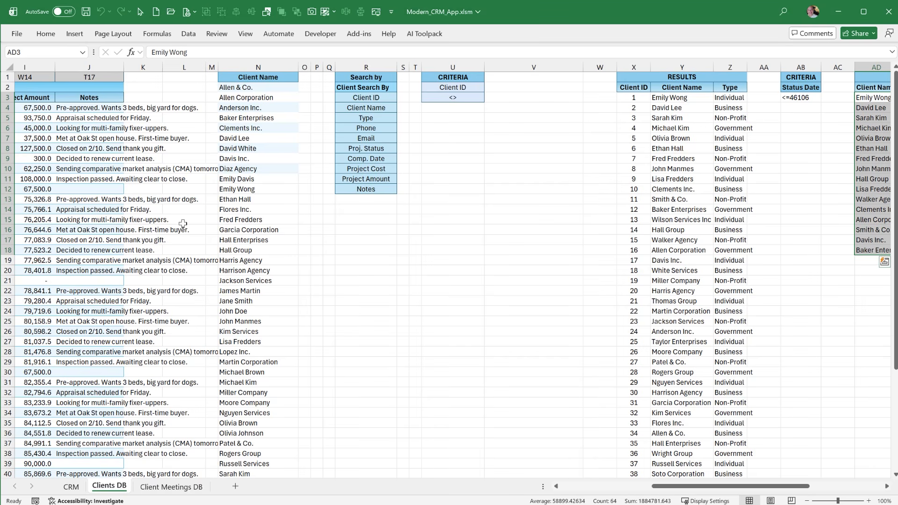
drag(658, 487, 518, 493)
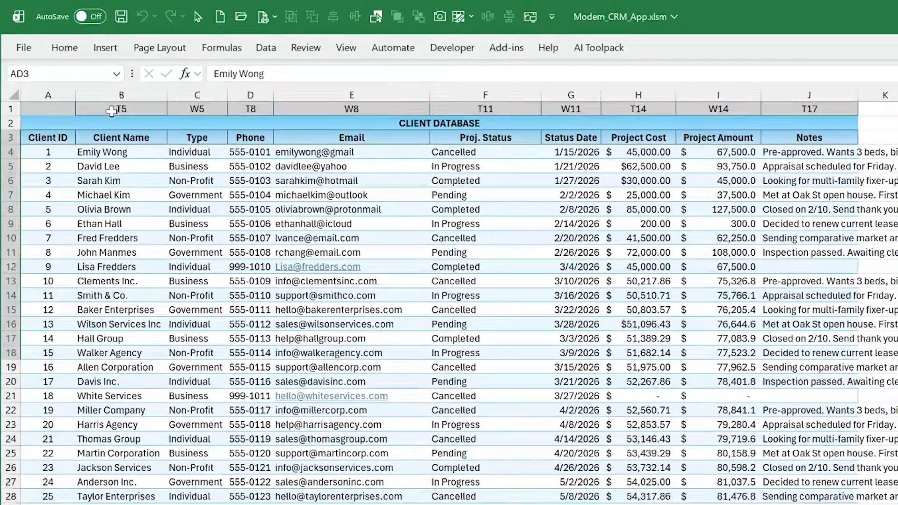
click(111, 111)
click(186, 110)
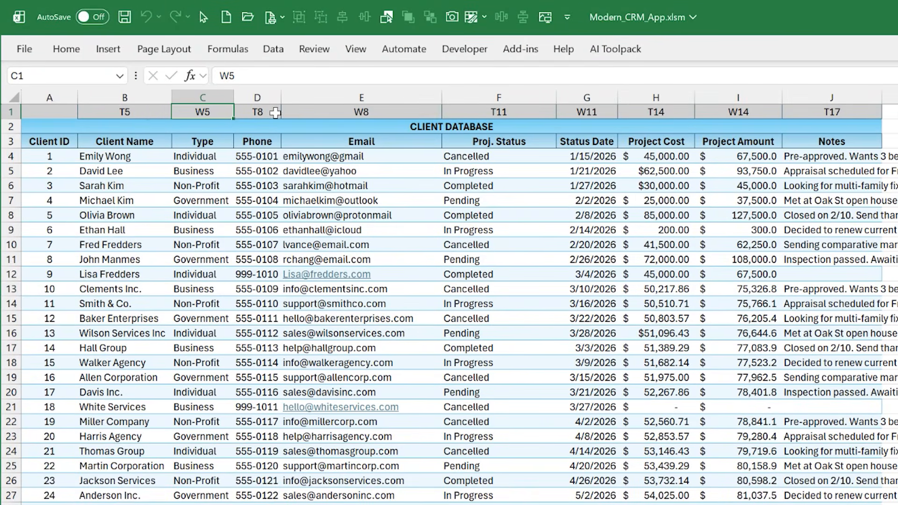
drag(145, 112, 830, 110)
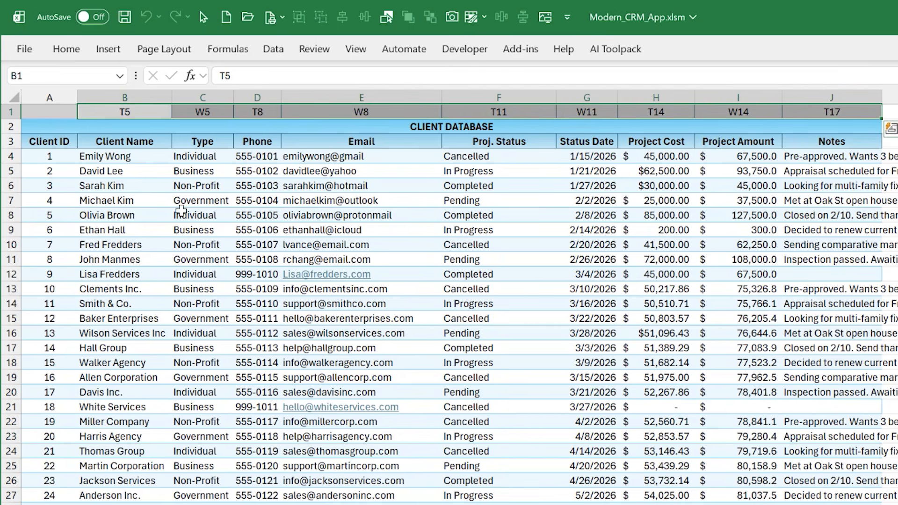
click(129, 277)
drag(141, 276, 664, 275)
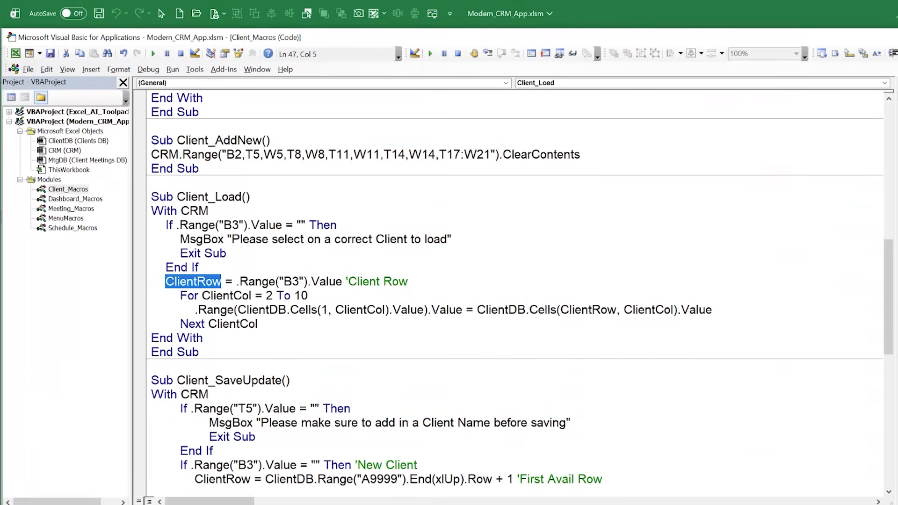
Highlight the For ClientCol = 2 To 10 loop in Client_Load and bring the Client_SaveUpdate macro into view
drag(260, 323, 182, 301)
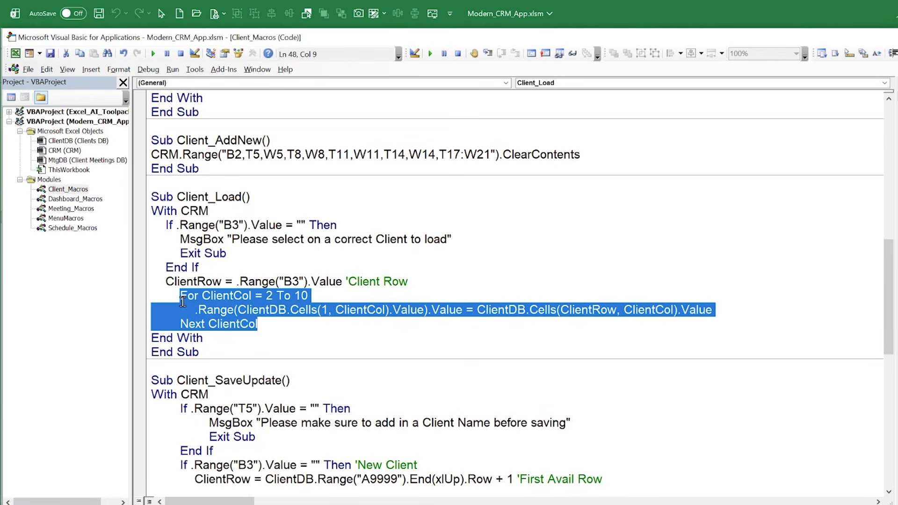
click(209, 353)
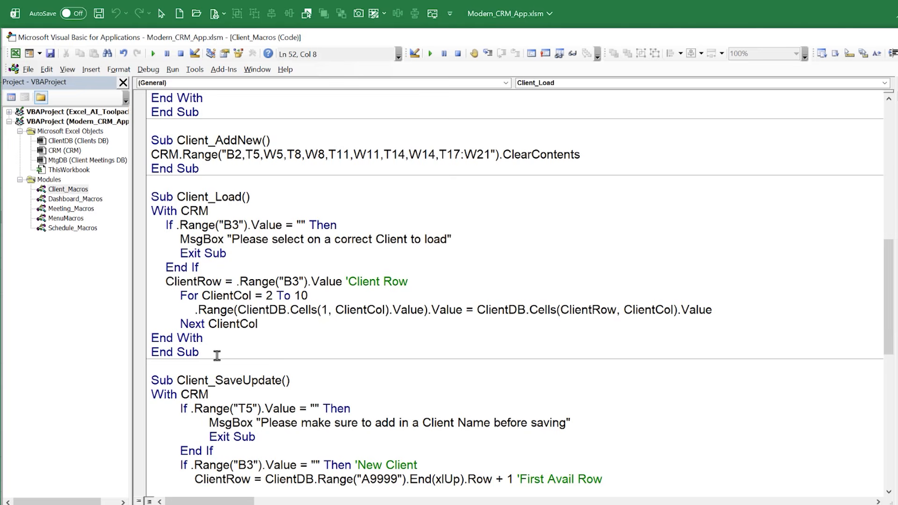
scroll(217, 358, down, 1)
scroll(218, 358, down, 1)
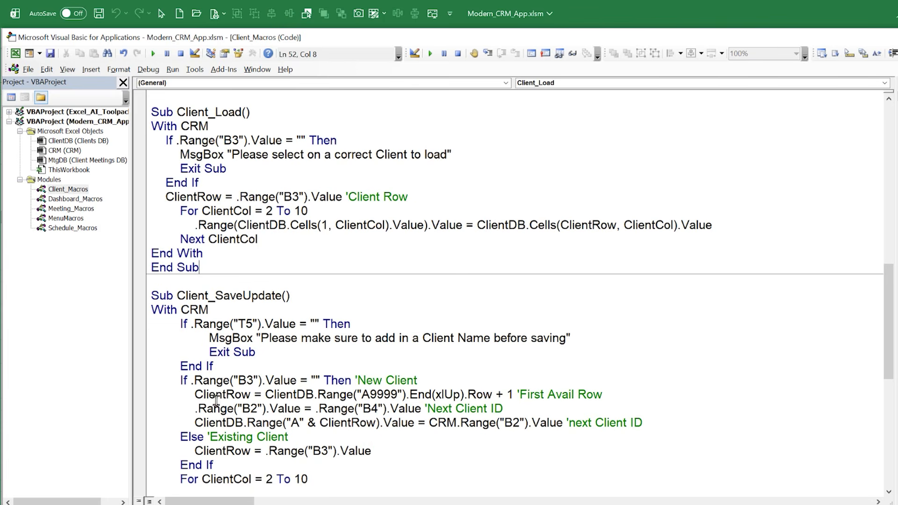
Check the client form on the CRM worksheet, and highlight part of the missing client name message in Client_SaveUpdate
key(alt+F11)
key(ctrl+Page_Up)
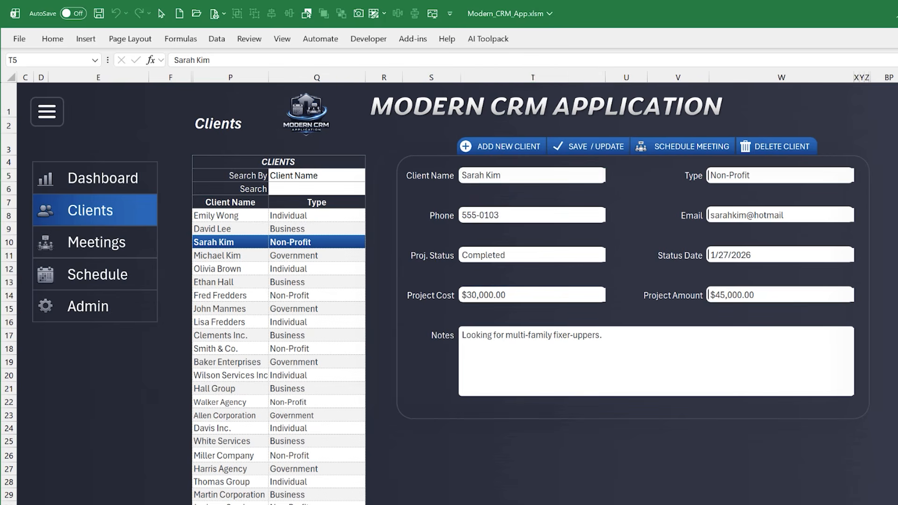
key(alt+F11)
drag(284, 338, 346, 339)
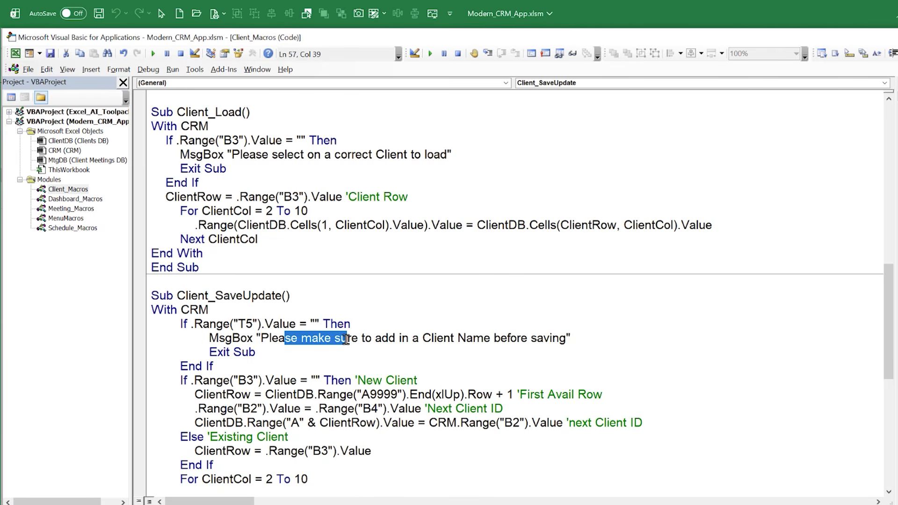
In Client_SaveUpdate, highlight the New Client condition on B3, the ClientRow variable, and the End(xlUp) last-row expression
scroll(346, 332, down, 2)
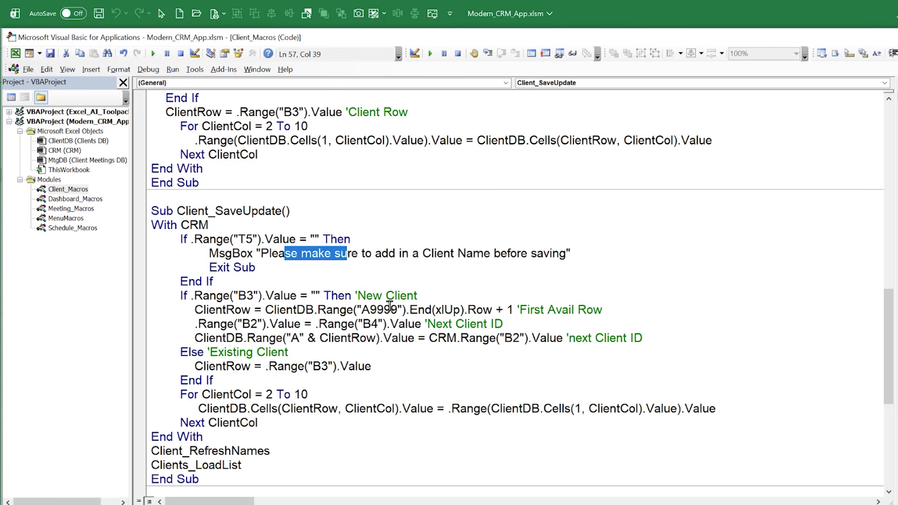
drag(419, 296, 194, 299)
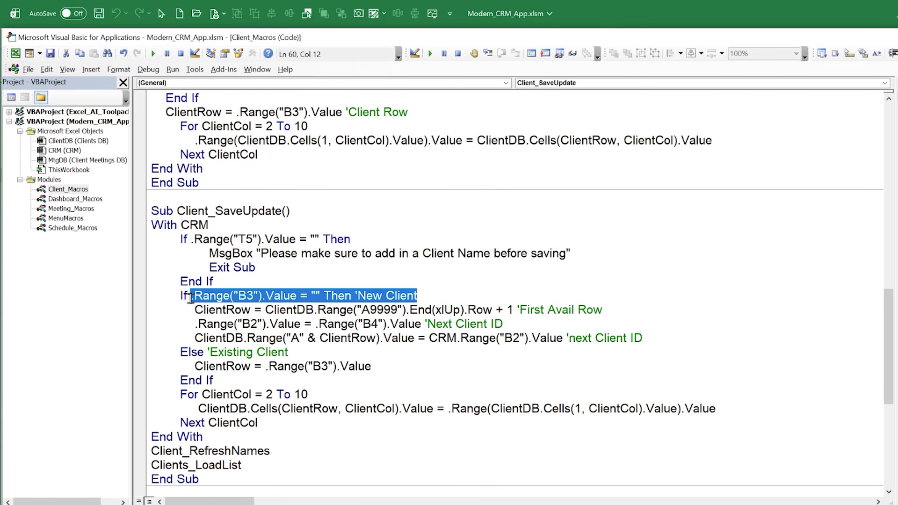
drag(195, 310, 250, 310)
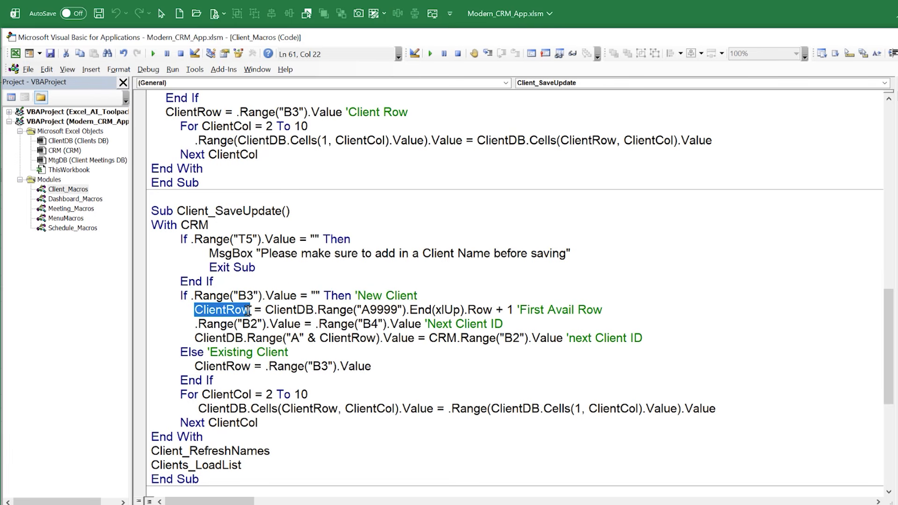
drag(496, 310, 265, 309)
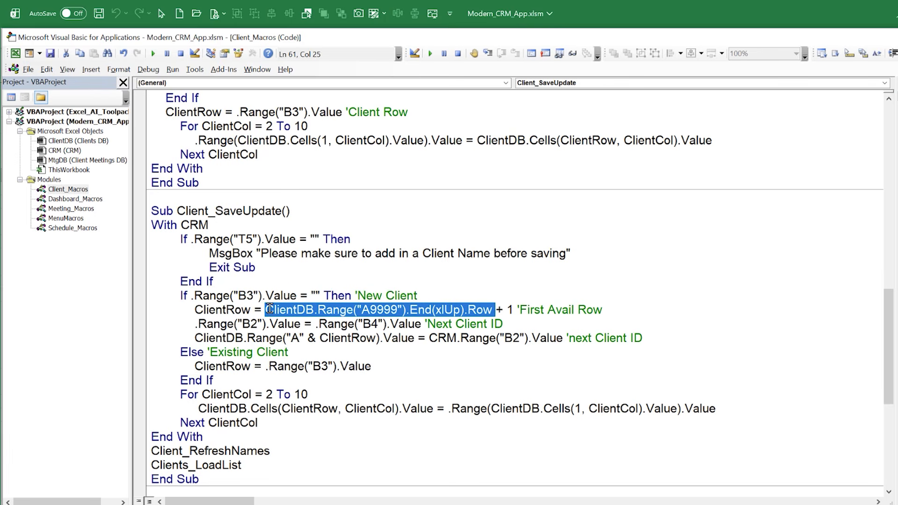
Change the new client's ClientRow assignment to ClientDB.ListObjects("Clients").ListRows.Count + 4
drag(495, 310, 318, 310)
key(BackSpace)
key(BackSpace)
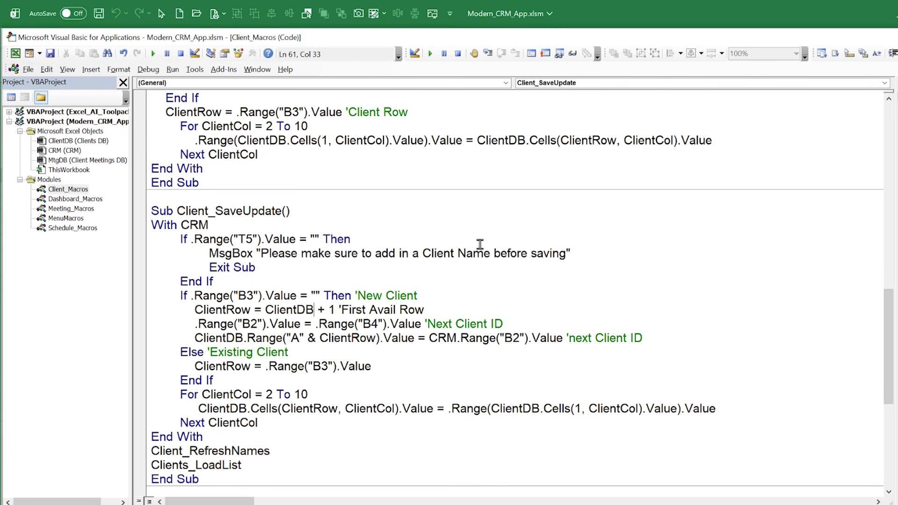
text(.ListObjects()
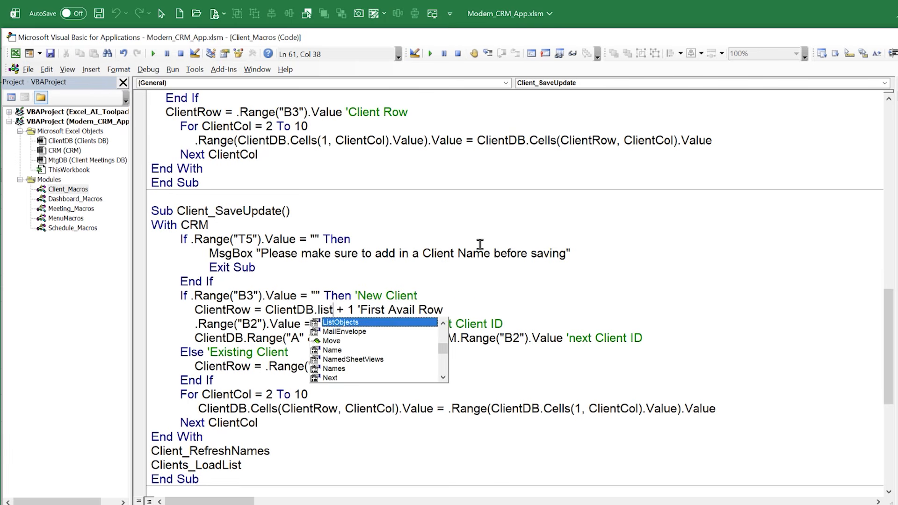
text(")
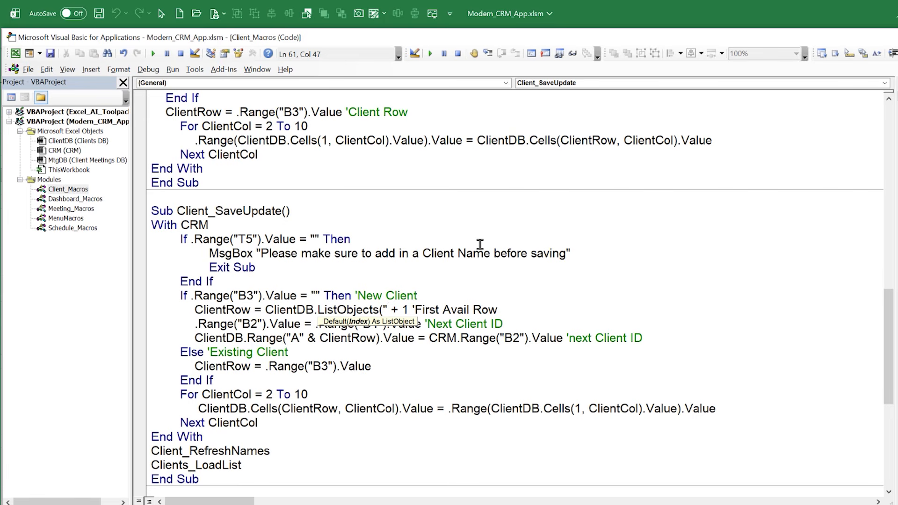
text(Clients"))
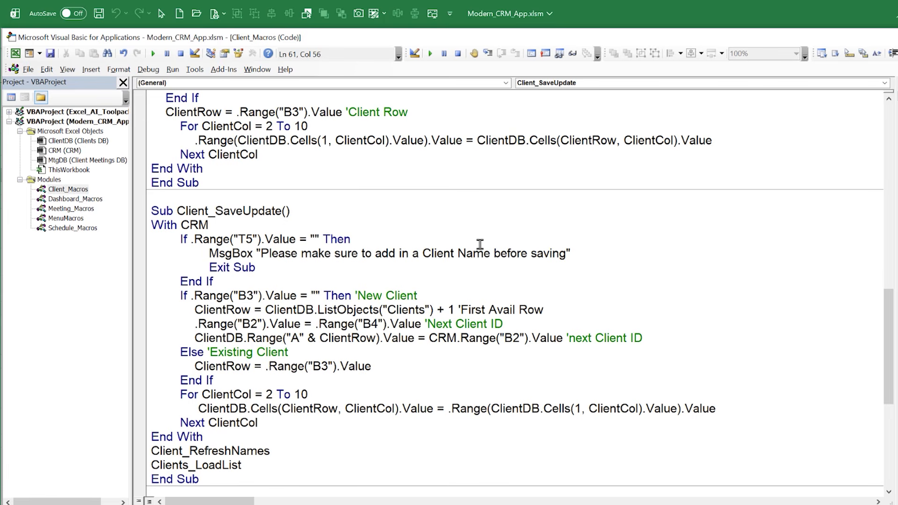
text(.)
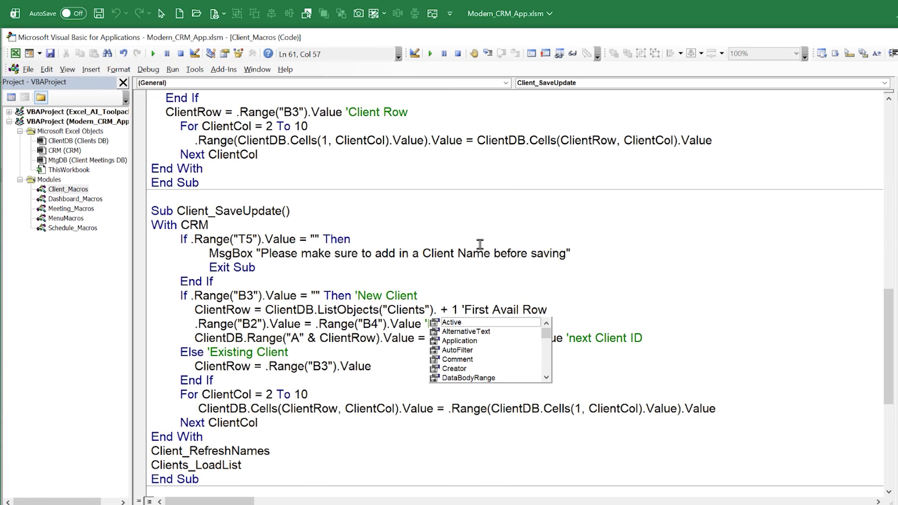
text(ListRows)
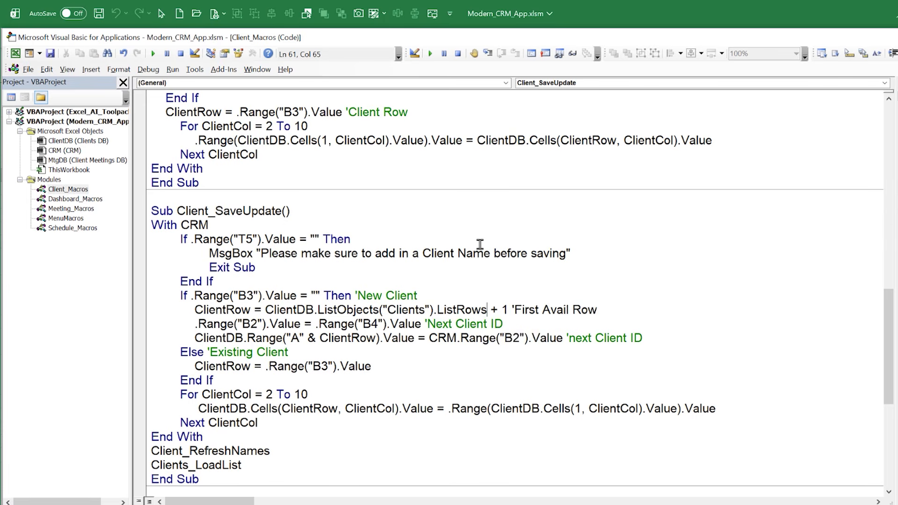
text(.count)
key(Tab)
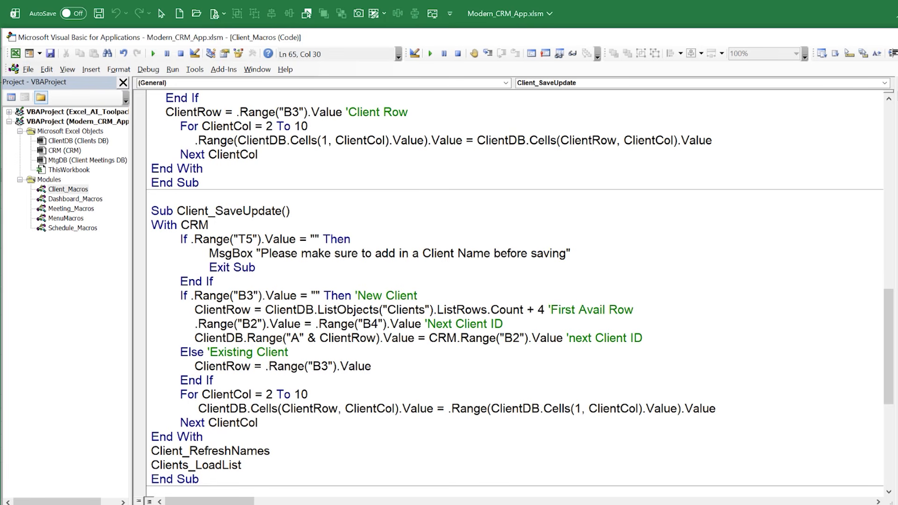
On the Clients DB sheet, select the first client name in B4 and header range A1:J3, and return to the macro code
key(alt+F11)
key(ctrl+Page_Down)
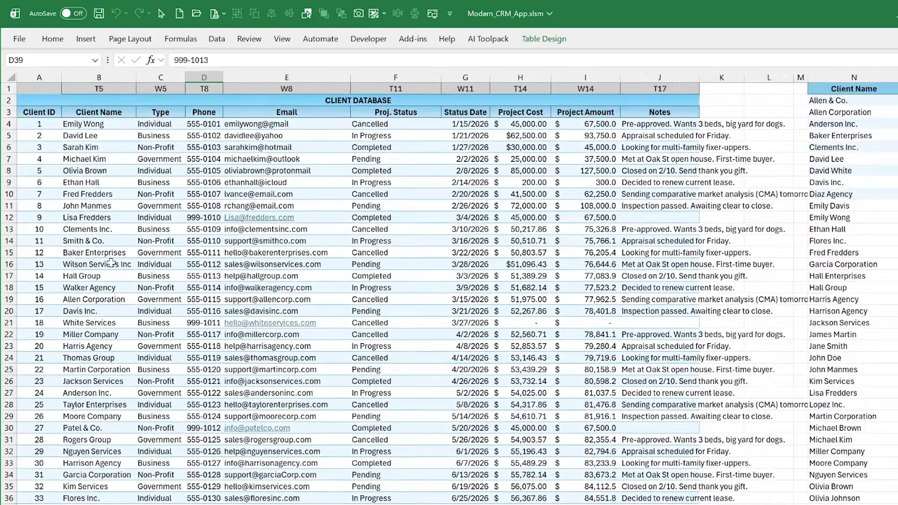
click(80, 123)
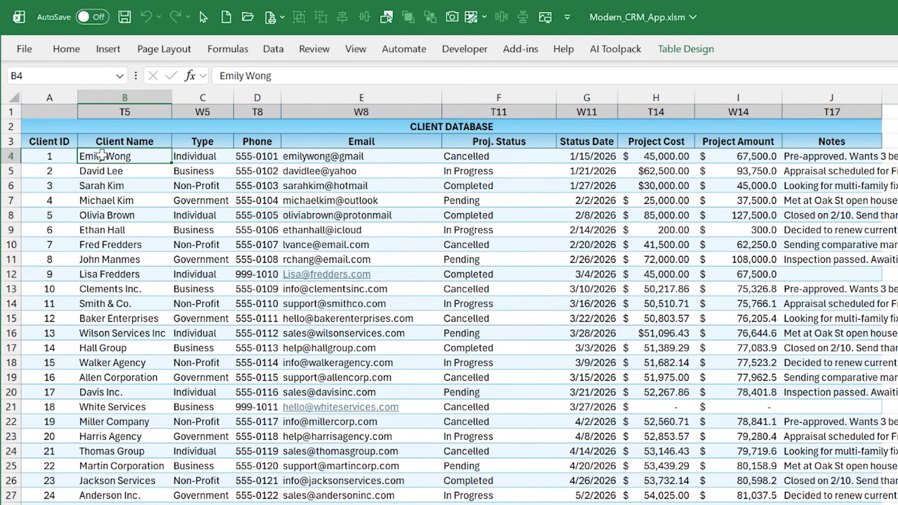
drag(78, 111, 76, 138)
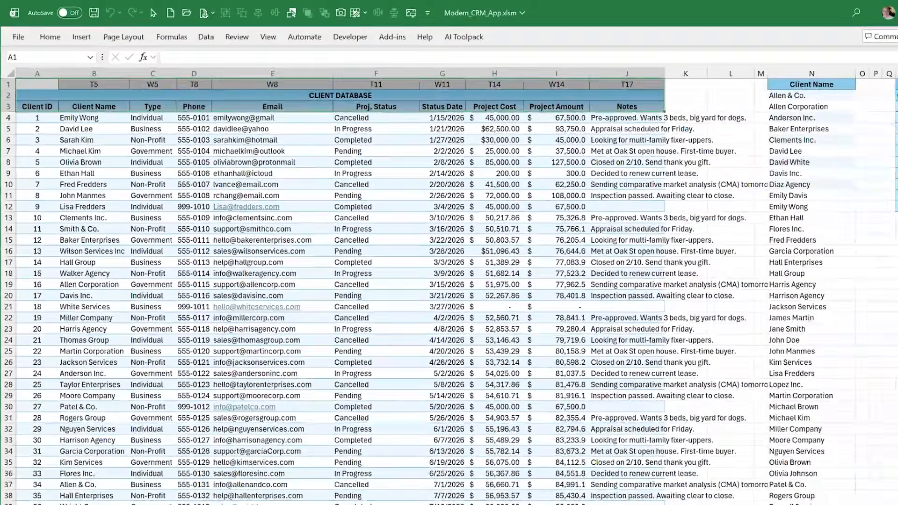
key(alt+F11)
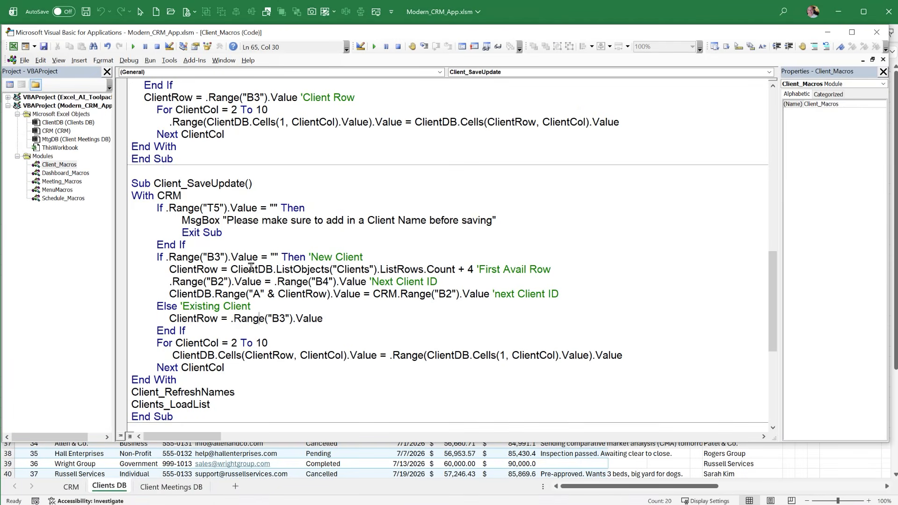
Copy the ListRows.Count + 4 expression from Client_SaveUpdate over the new meeting's MtgRow expression in the Meeting_SaveUpdate macro
drag(234, 266, 476, 266)
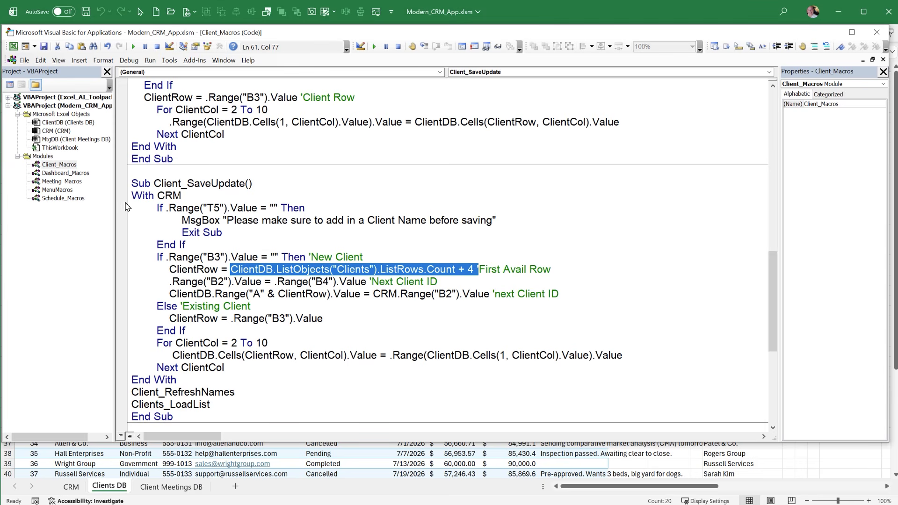
double_click(68, 182)
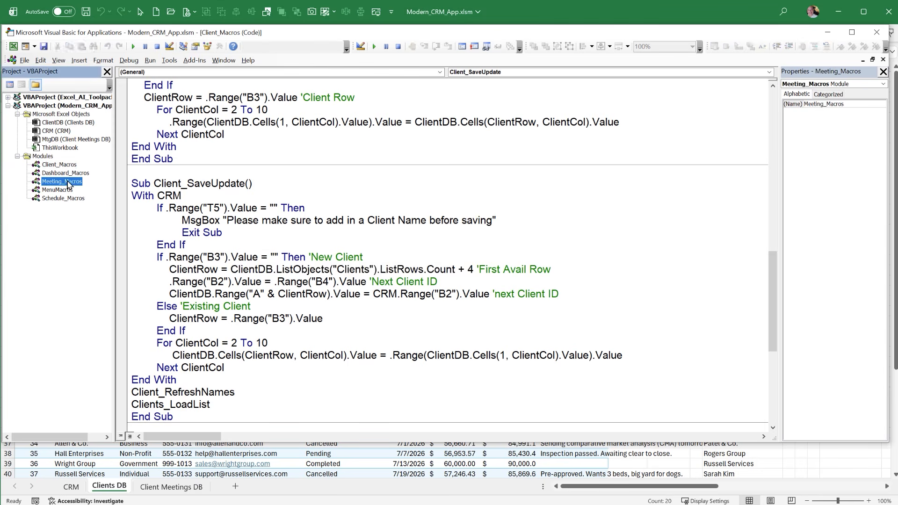
scroll(329, 356, down, 3)
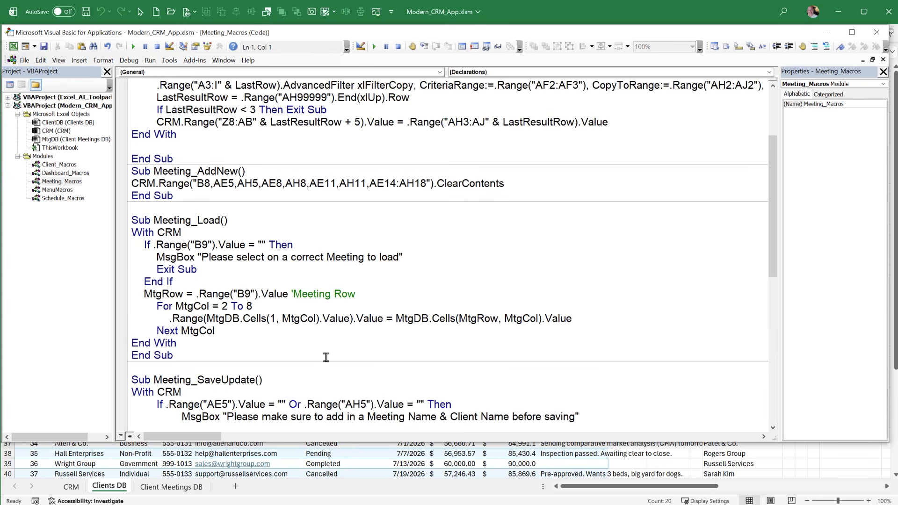
scroll(328, 354, up, 1)
scroll(325, 353, down, 6)
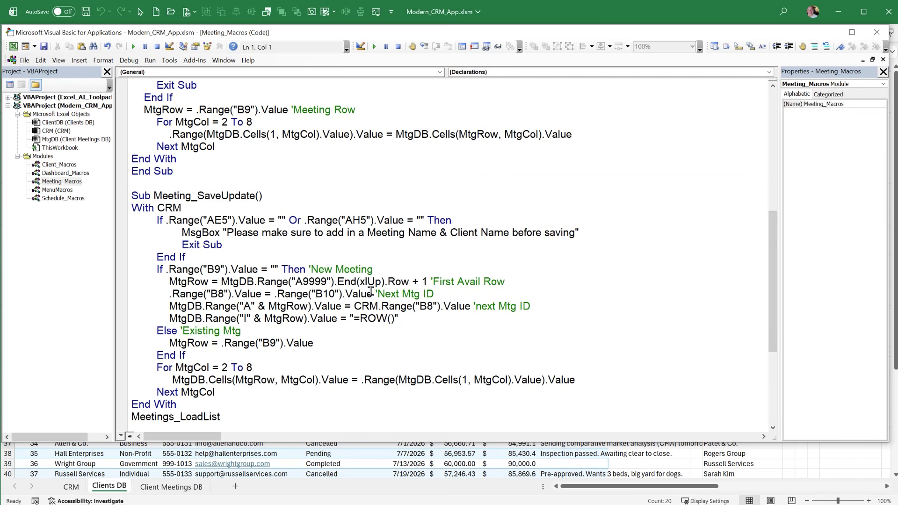
drag(411, 281, 246, 281)
drag(429, 281, 223, 279)
text(ClientDB.ListObjects("Clients").ListRows.Count + 4 ')
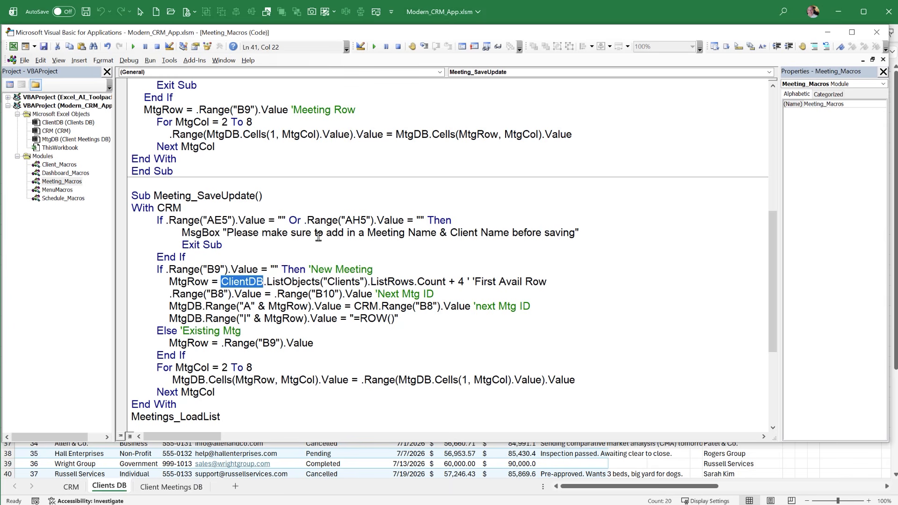
Adapt the pasted MtgRow expression to Mtgdb.ListObjects("Meetings")
text(Mtgdb.)
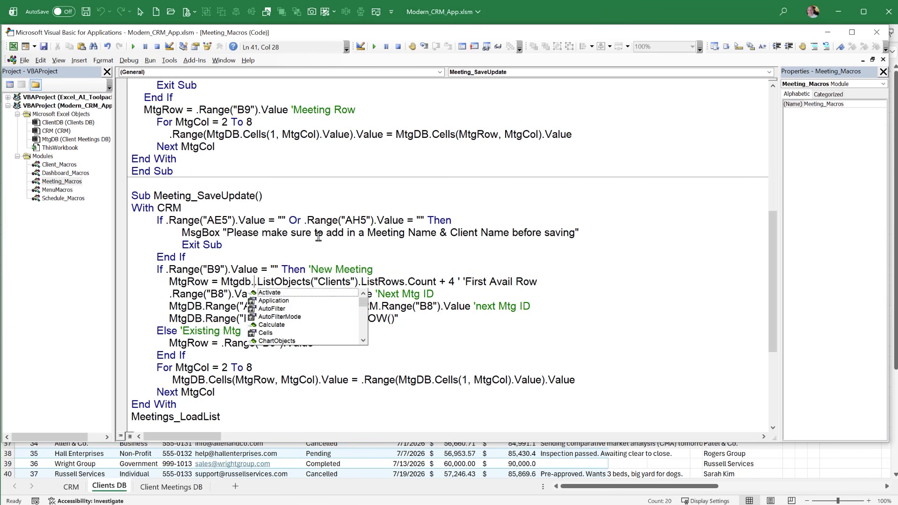
key(BackSpace)
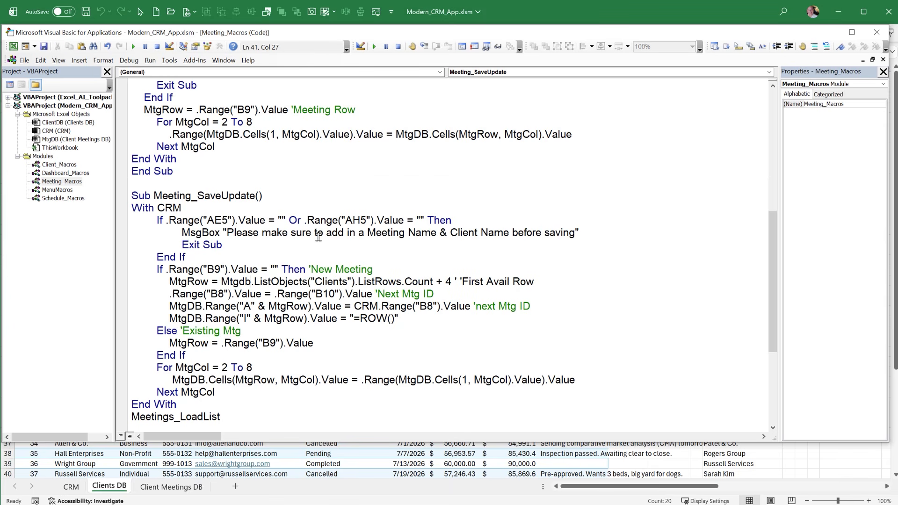
double_click(348, 280)
text(Mee)
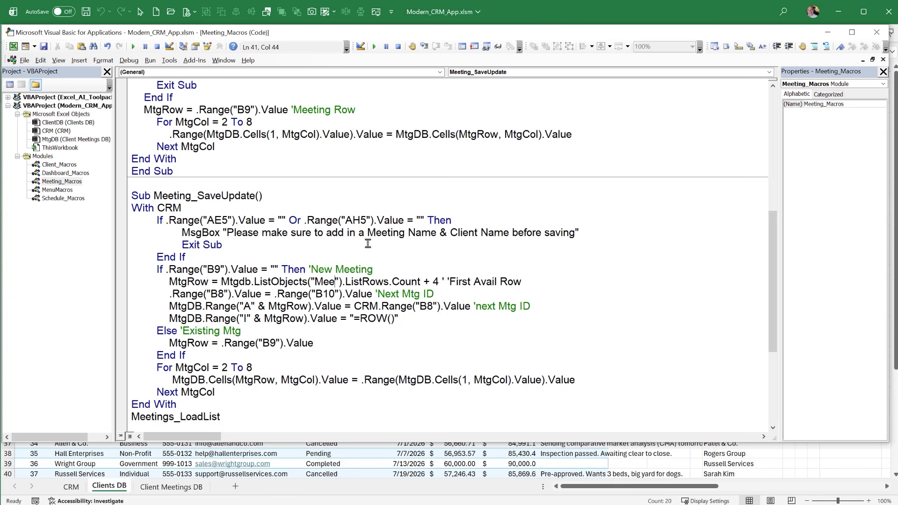
text(tings)
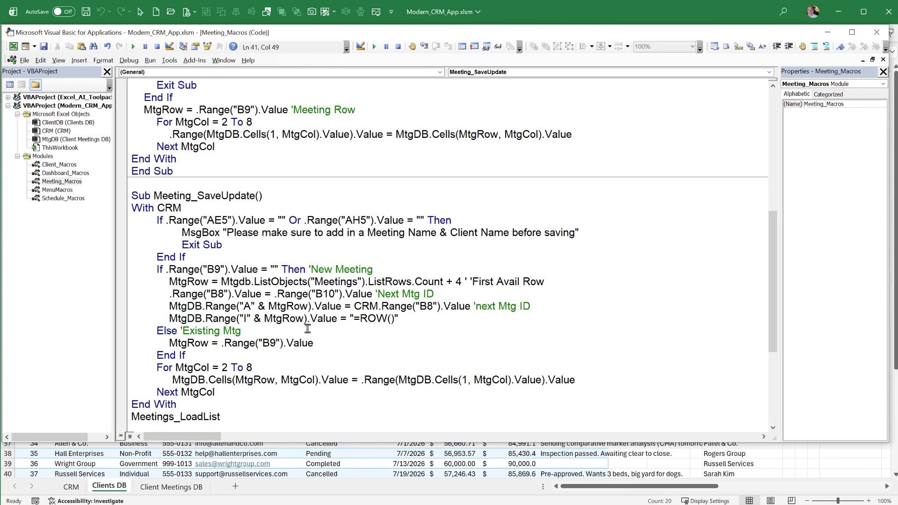
Check the table name of the client database on the Clients DB sheet
click(120, 464)
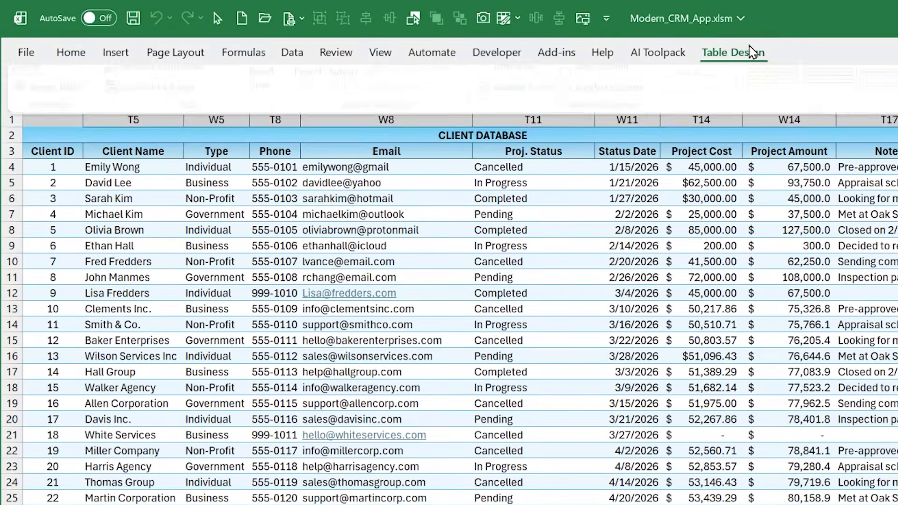
click(755, 52)
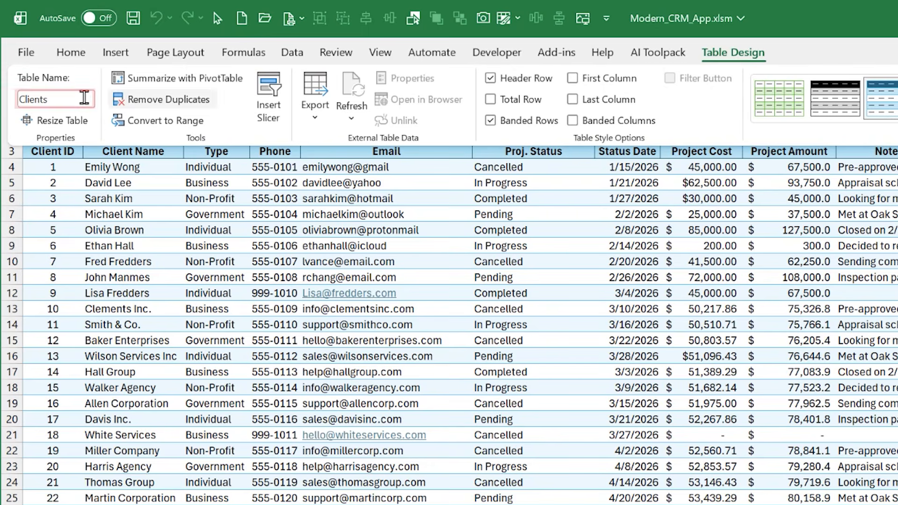
click(262, 255)
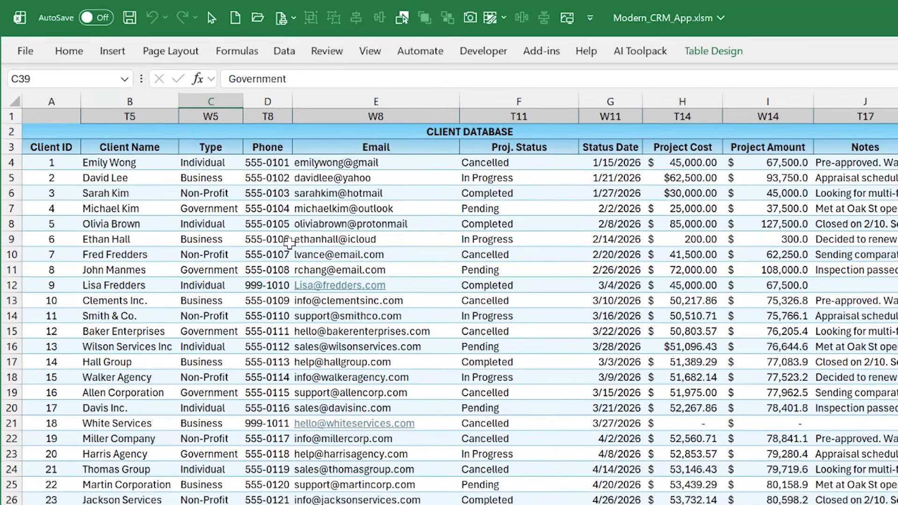
click(296, 249)
On the Client Meetings DB sheet, select a cell in the meeting database and check the table's name
key(ctrl+Page_Down)
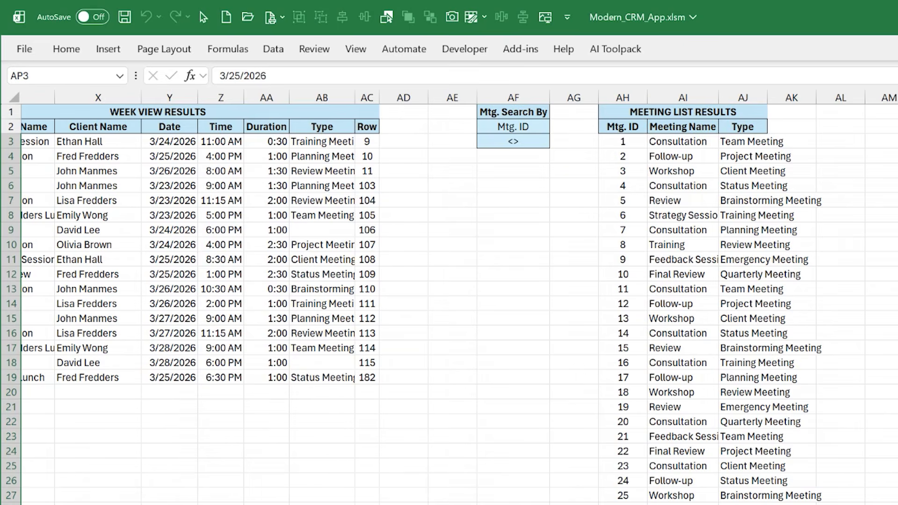
click(215, 198)
scroll(434, 298, left, 10)
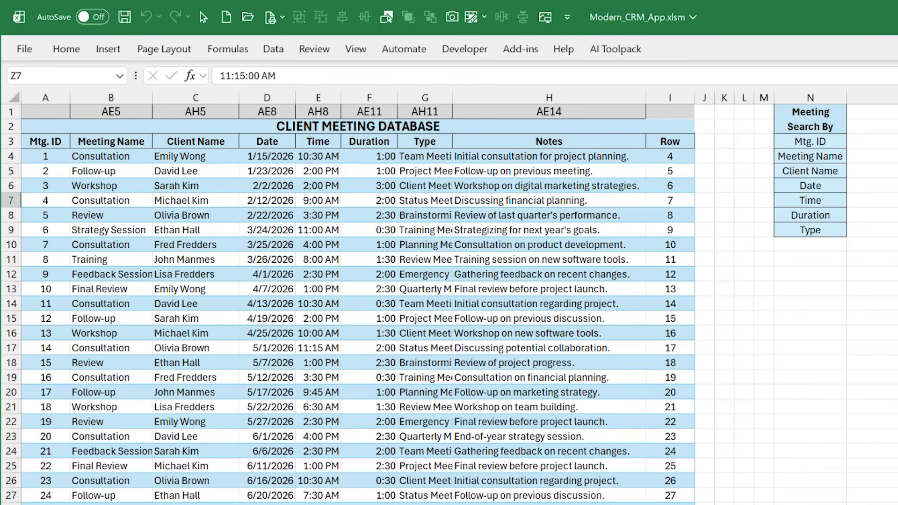
click(346, 365)
click(684, 51)
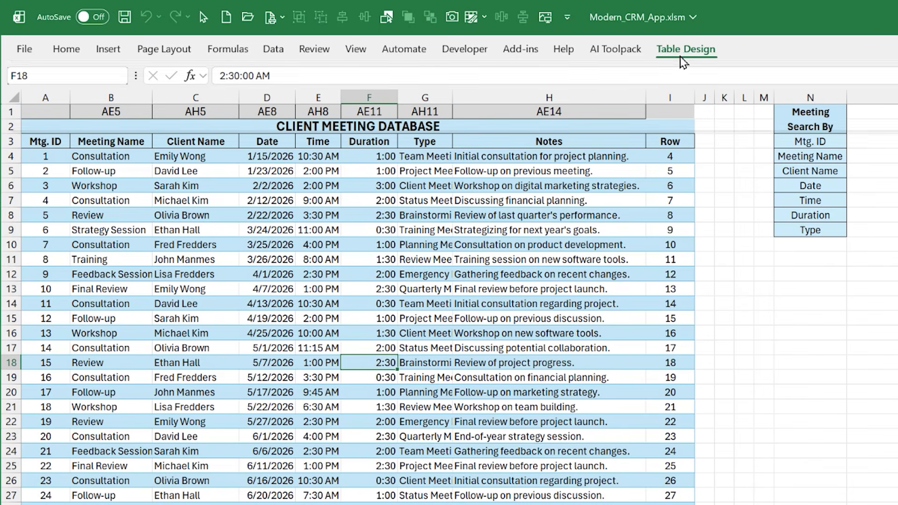
double_click(686, 50)
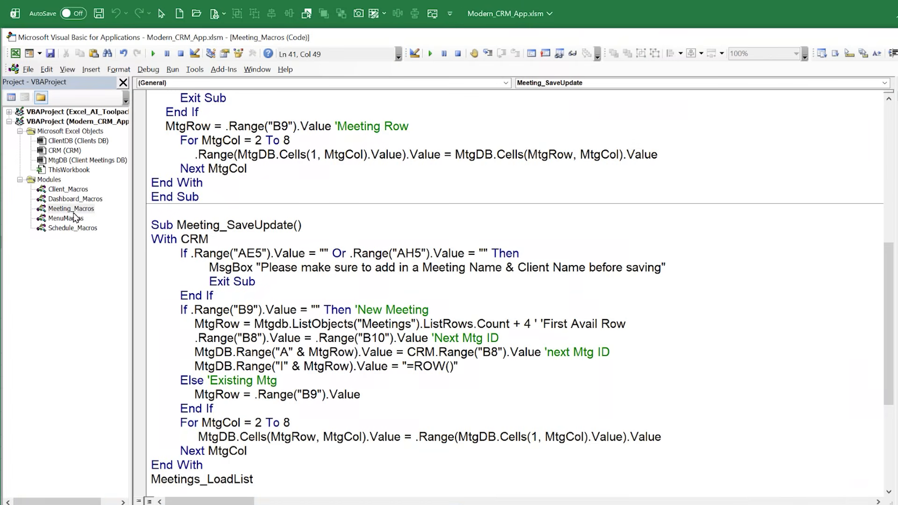
Return to Client_SaveUpdate in Client_Macros and highlight the next client ID lines and the existing client's ClientRow assignment
double_click(69, 189)
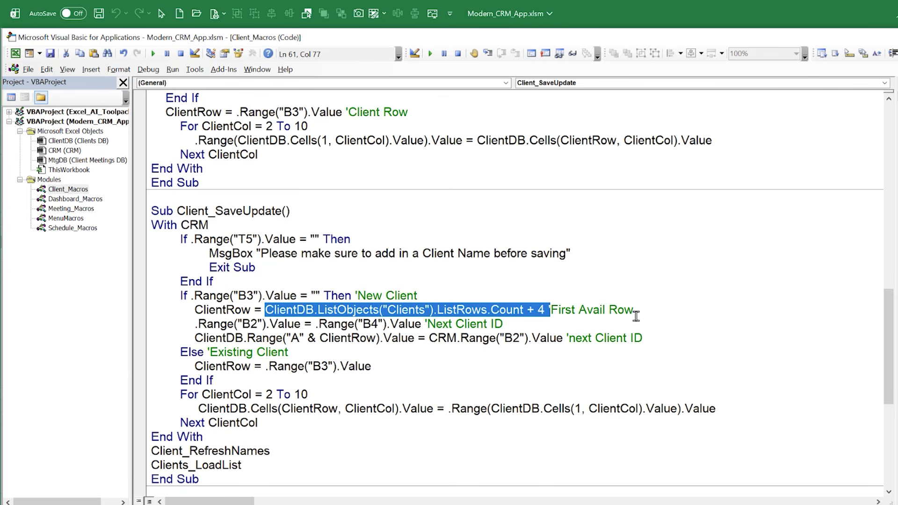
drag(503, 324, 189, 326)
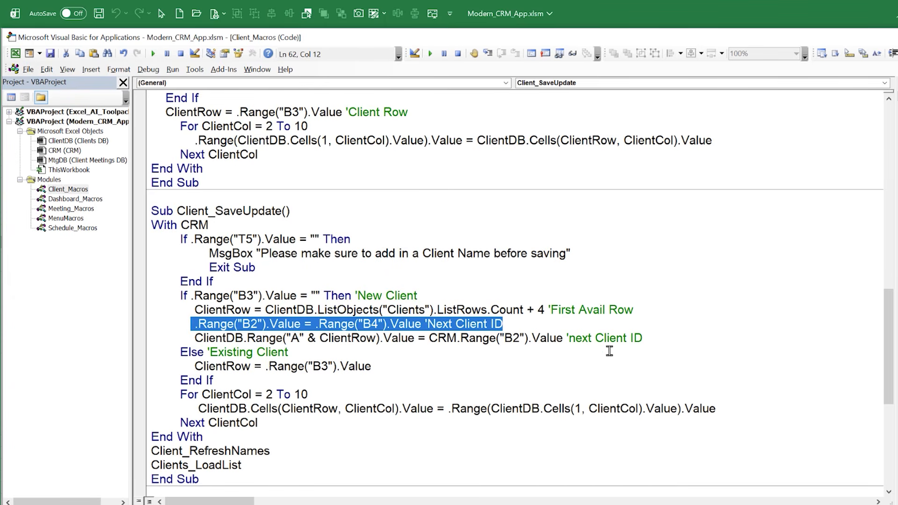
drag(647, 338, 189, 360)
click(354, 341)
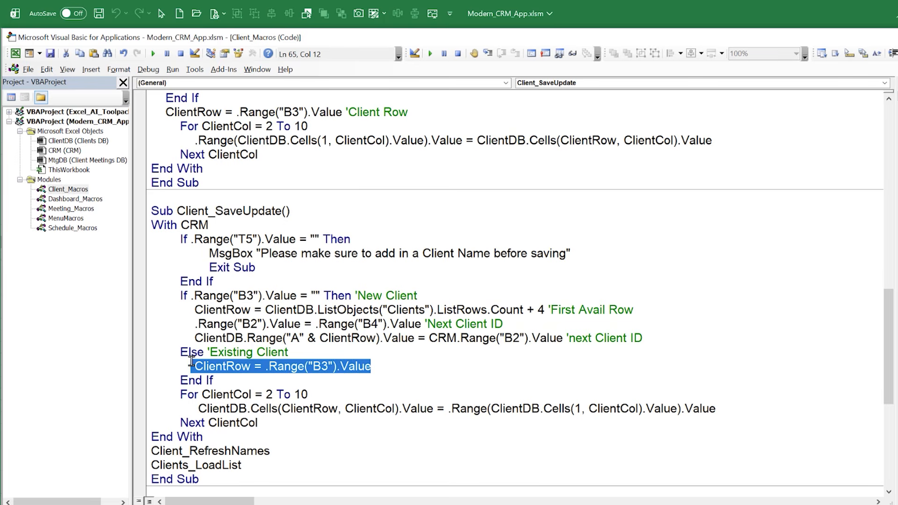
Highlight the ClientCol loop in Client_SaveUpdate, including its CRM source range and its ClientDB.Cells target
drag(283, 423, 177, 399)
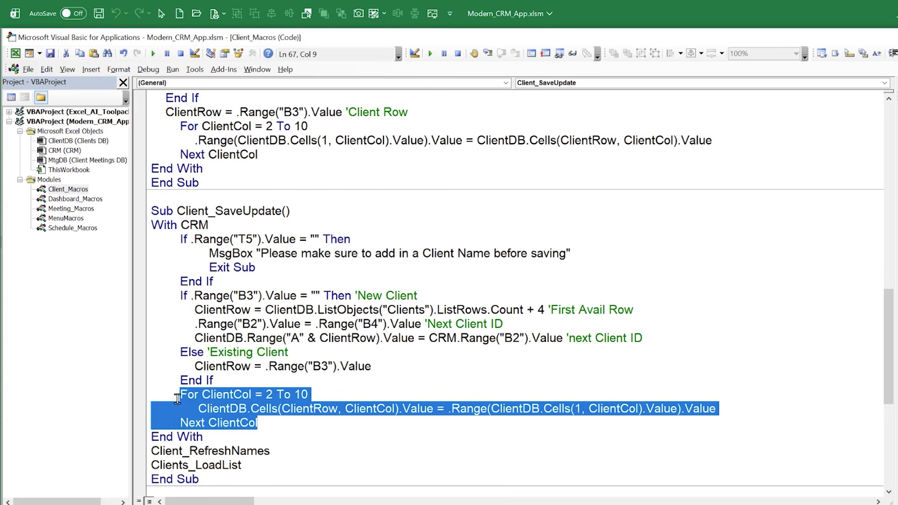
scroll(192, 399, down, 1)
click(256, 398)
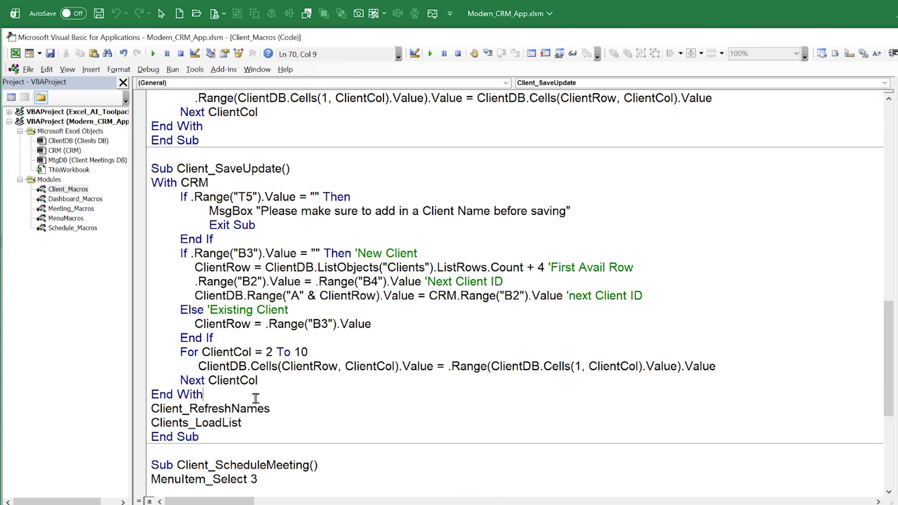
drag(448, 366, 722, 367)
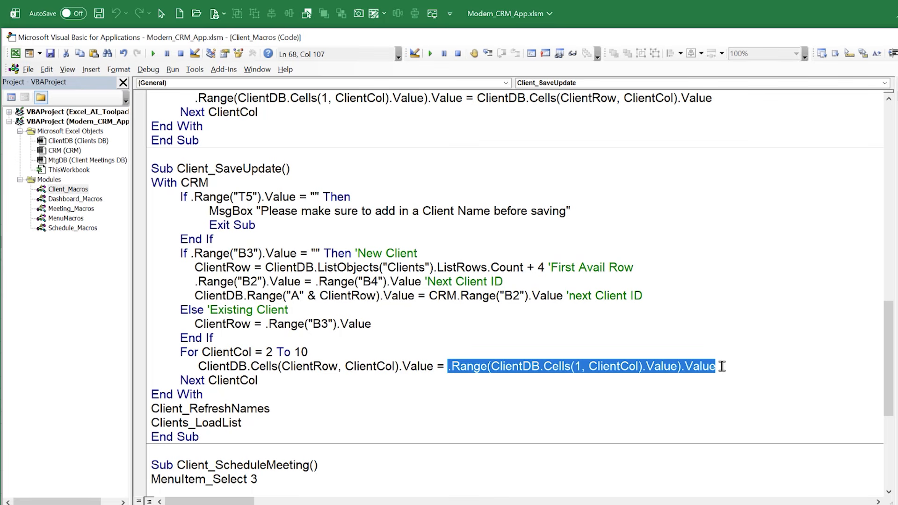
drag(438, 366, 159, 367)
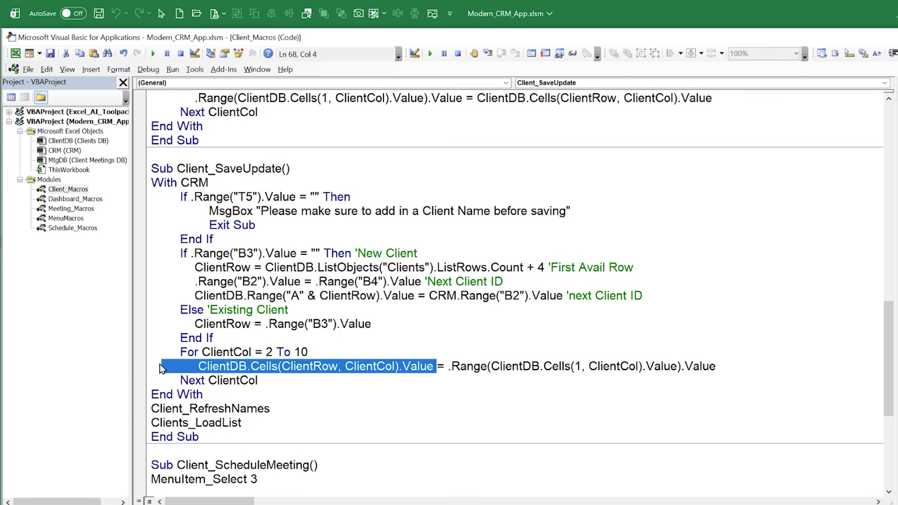
Highlight the MenuItem_Select call in Client_ScheduleMeeting, and the Optional SelMenu As Long argument of its definition in MenuMacros
scroll(280, 370, down, 4)
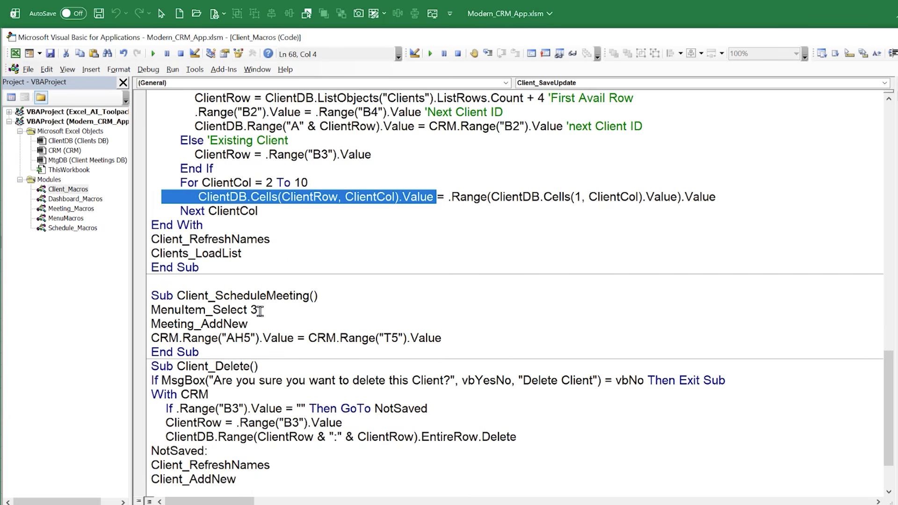
drag(247, 311, 161, 313)
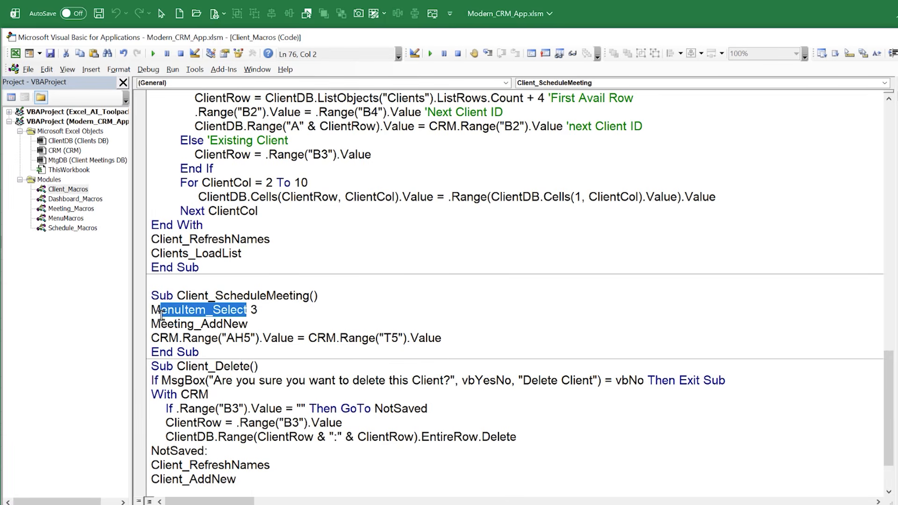
double_click(66, 218)
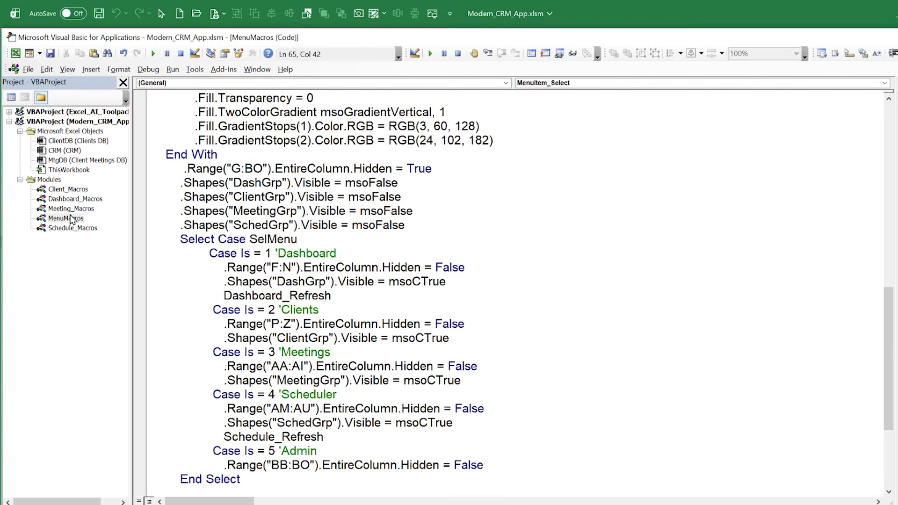
scroll(240, 281, up, 9)
drag(177, 295, 187, 295)
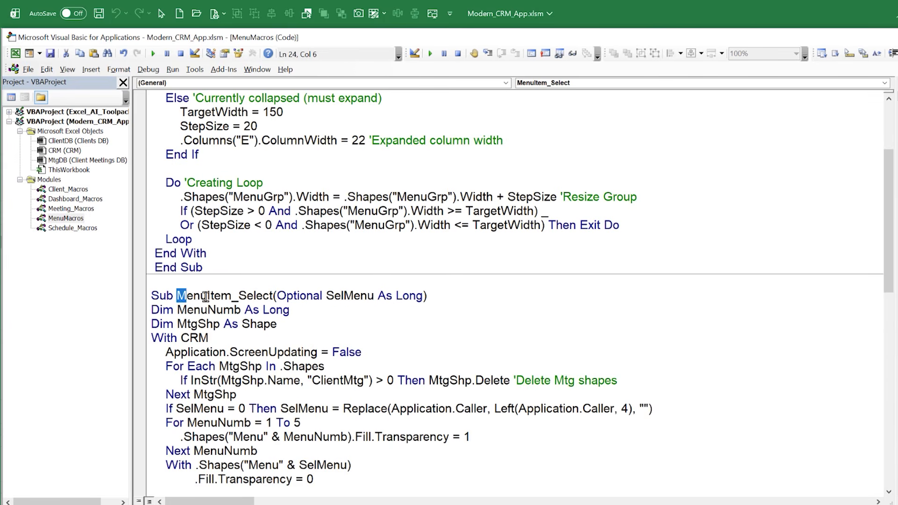
drag(278, 295, 419, 295)
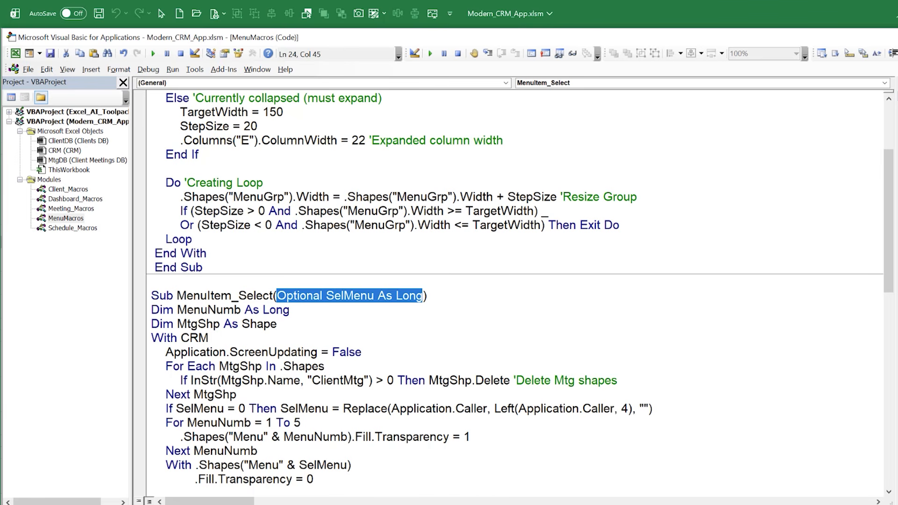
On the CRM worksheet, go through the application's Dashboard, Meetings and Schedule views
key(alt+F11)
click(72, 487)
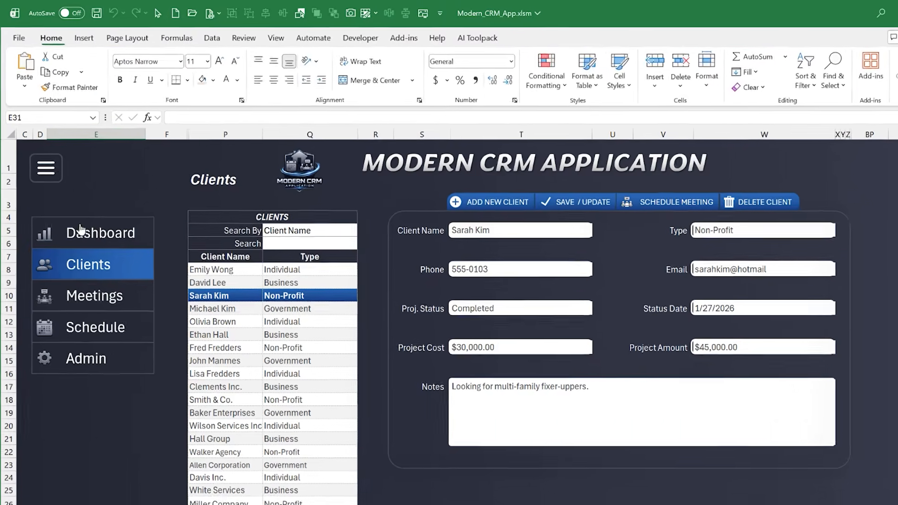
click(71, 206)
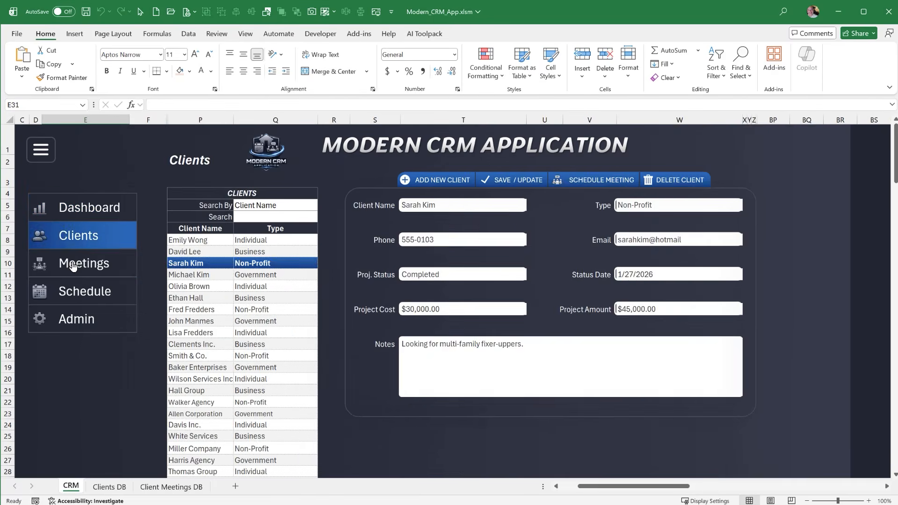
click(73, 262)
click(75, 292)
Select the Dashboard menu shape, highlight the number in its name Menu1, and return to the MenuItem_Select code
right_click(95, 244)
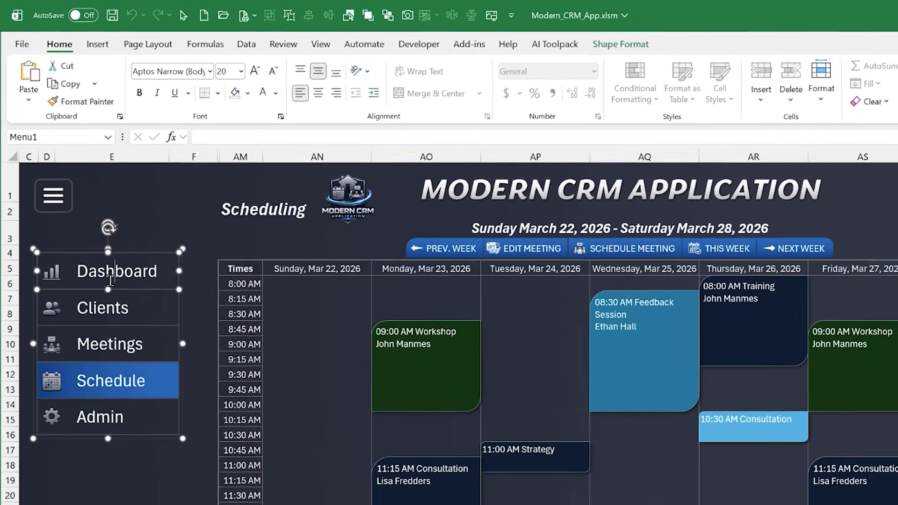
click(27, 122)
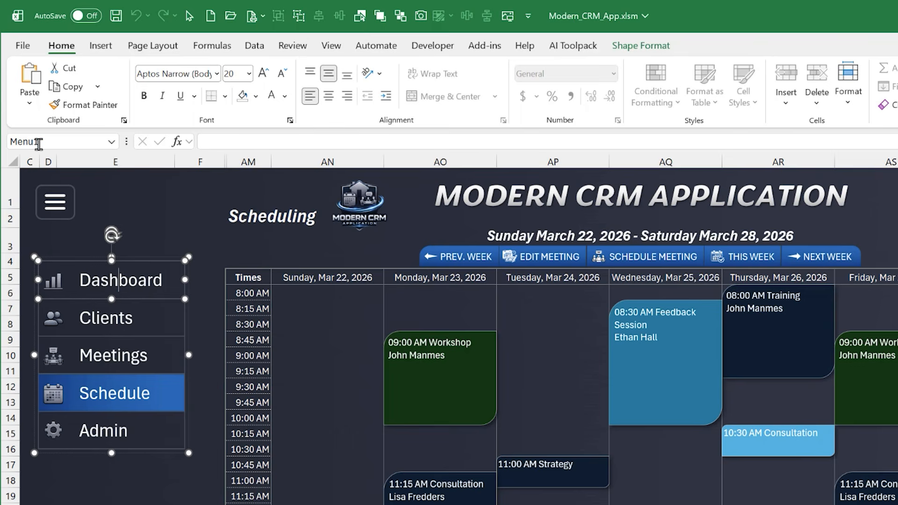
click(39, 143)
drag(35, 142, 42, 143)
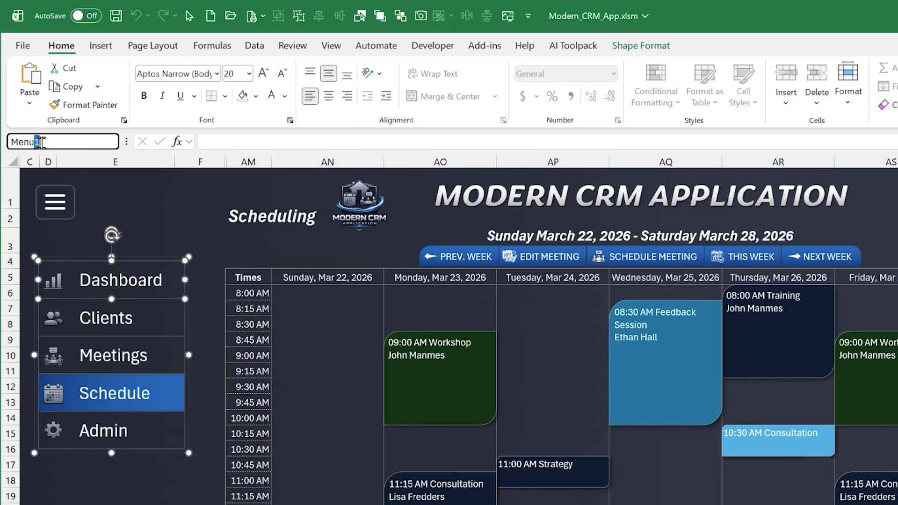
double_click(35, 142)
click(108, 195)
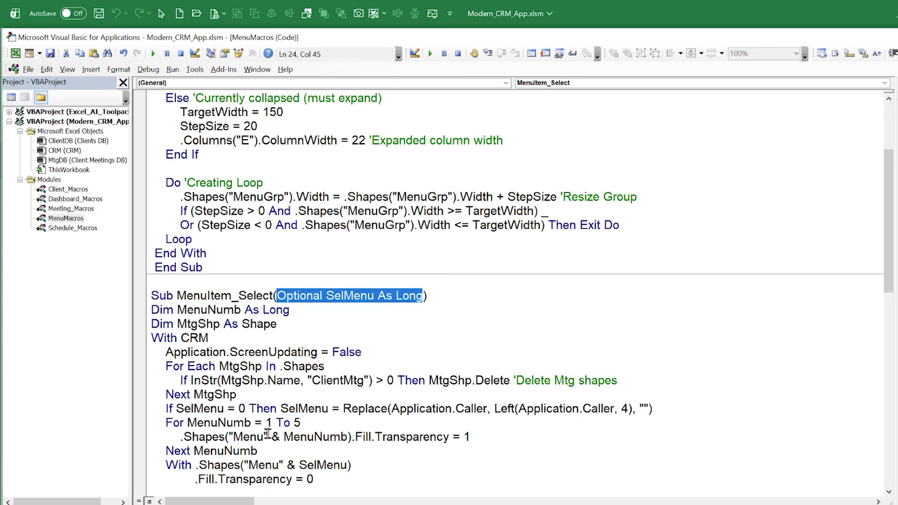
click(212, 309)
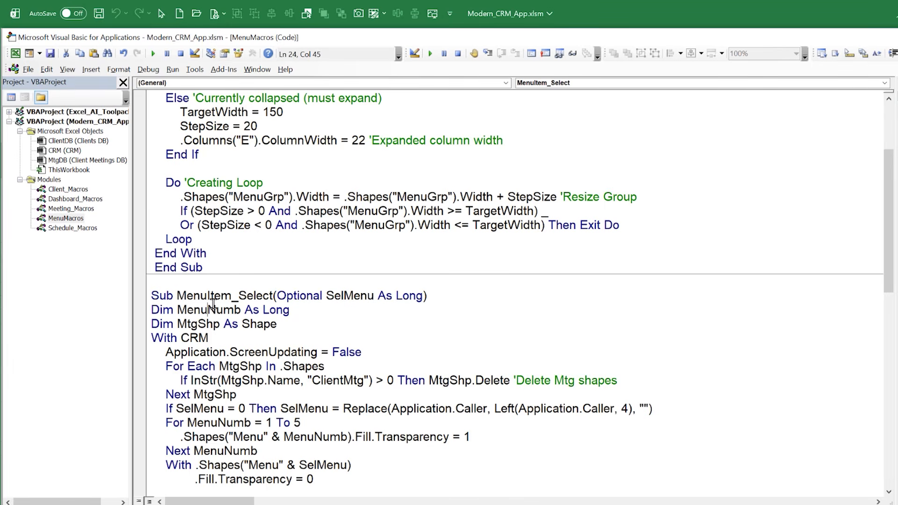
Highlight the MenuItem_Select macro name in MenuMacros, then the Client_ScheduleMeeting macro name in Client_Macros
drag(186, 296, 254, 295)
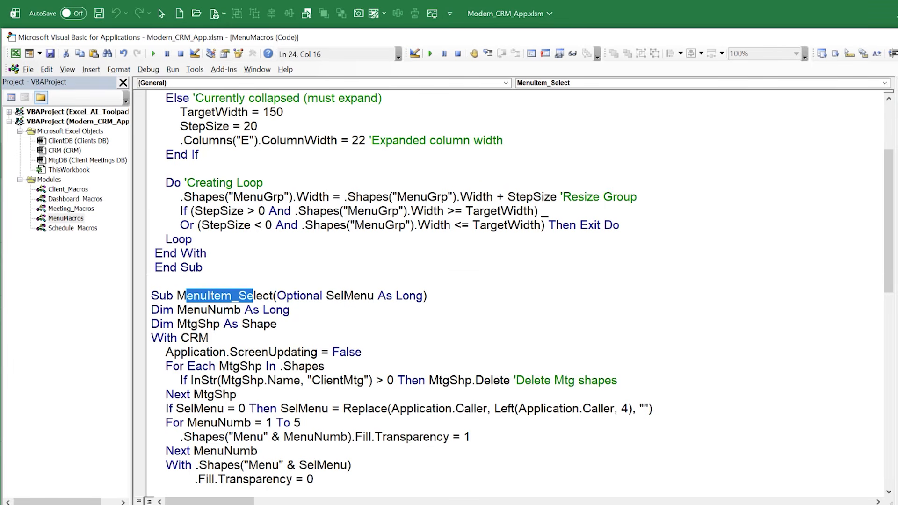
key(ctrl+Tab)
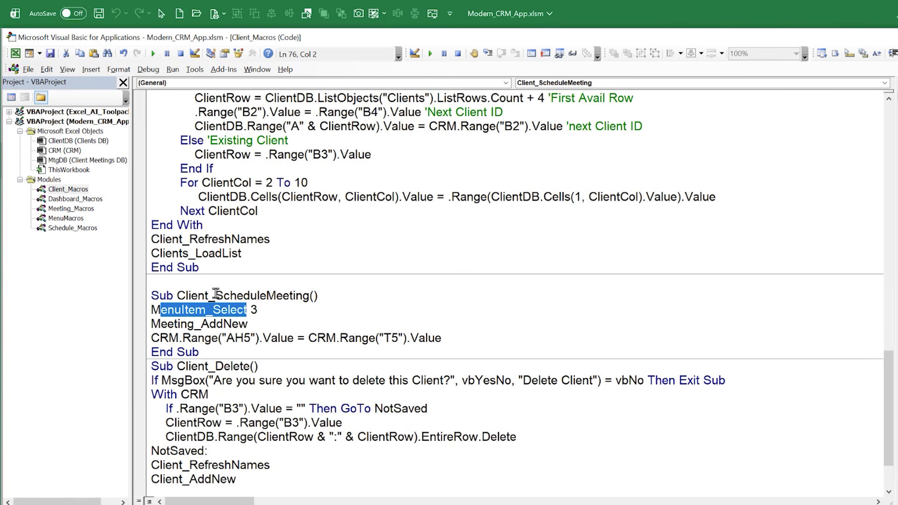
drag(177, 295, 304, 295)
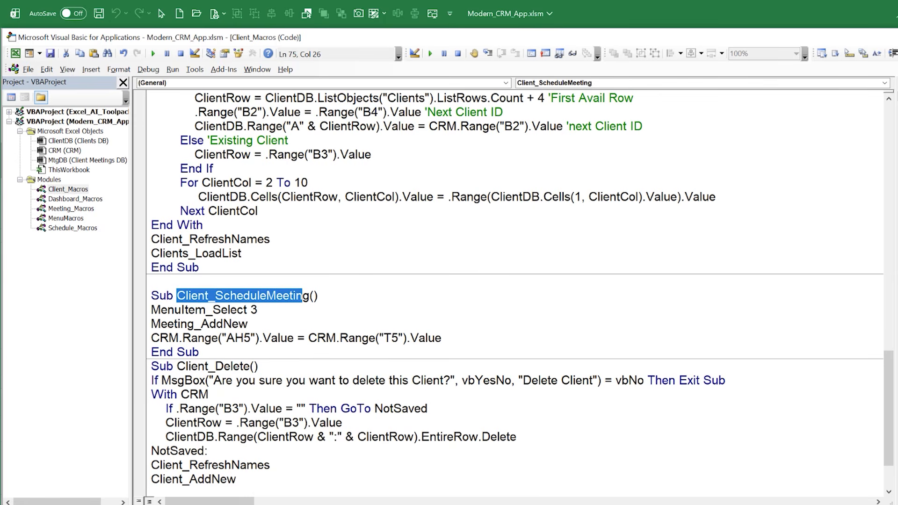
On the CRM worksheet, open the Clients view and schedule a meeting for the loaded client, then return to the code
key(alt+F11)
click(132, 277)
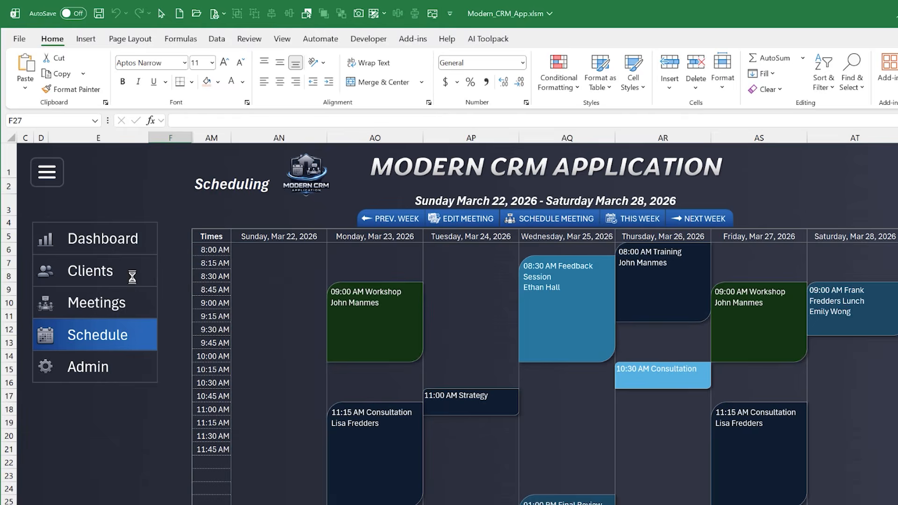
click(708, 206)
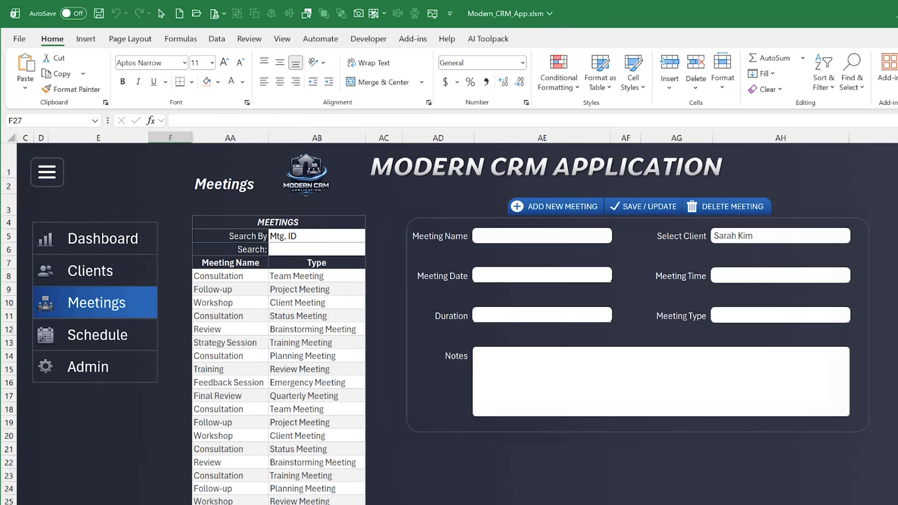
key(alt+F11)
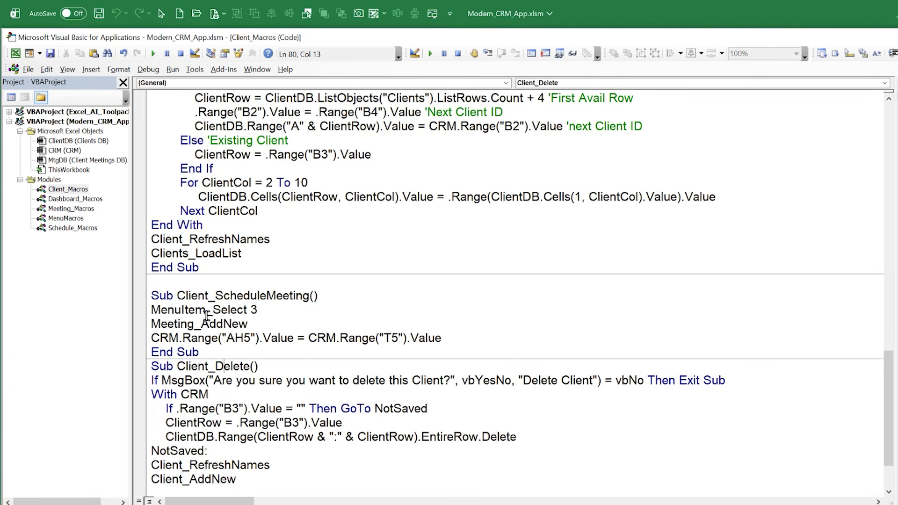
Highlight the MenuItem_Select 3 call and its argument 3 in Client_ScheduleMeeting, and compare it with the Meetings menu item on the CRM worksheet
drag(246, 309, 147, 302)
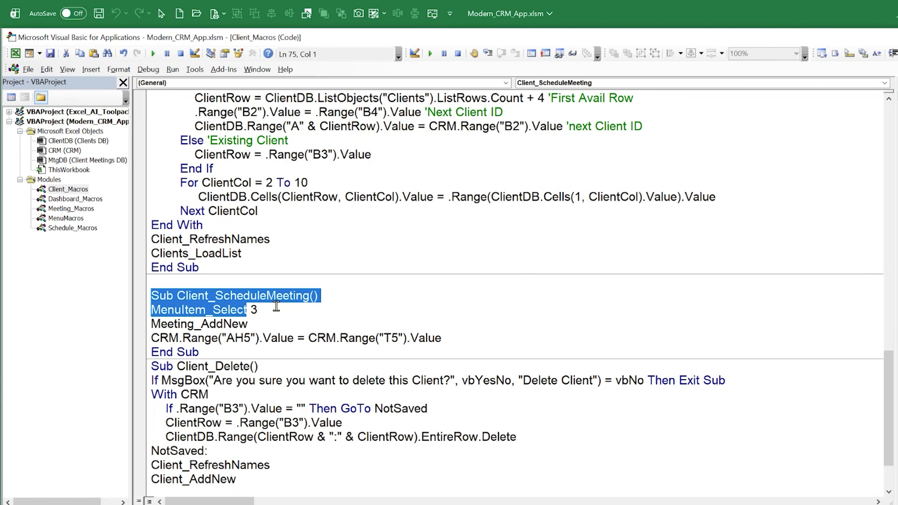
double_click(256, 310)
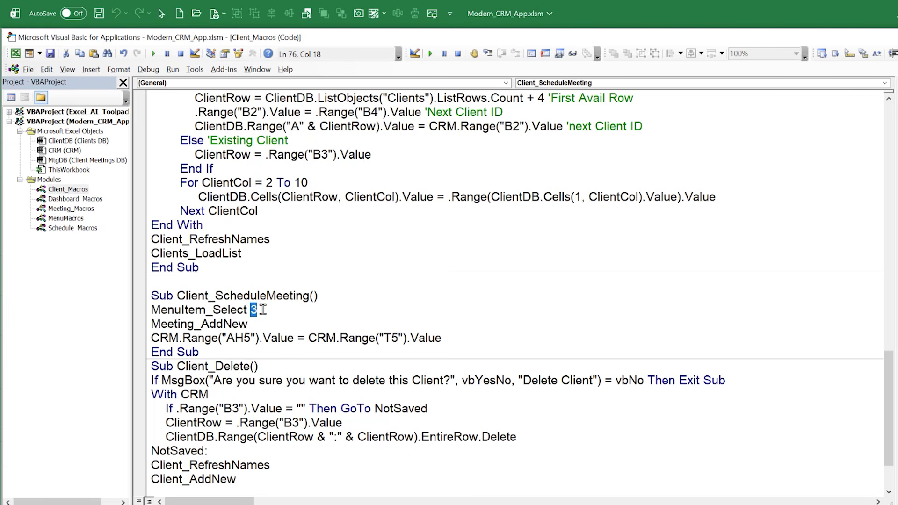
click(263, 312)
key(shift+Home)
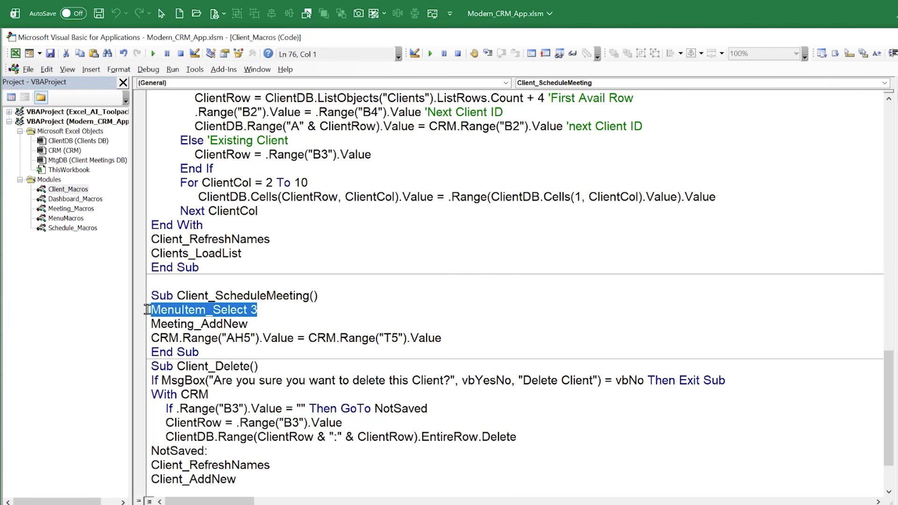
drag(259, 310, 253, 311)
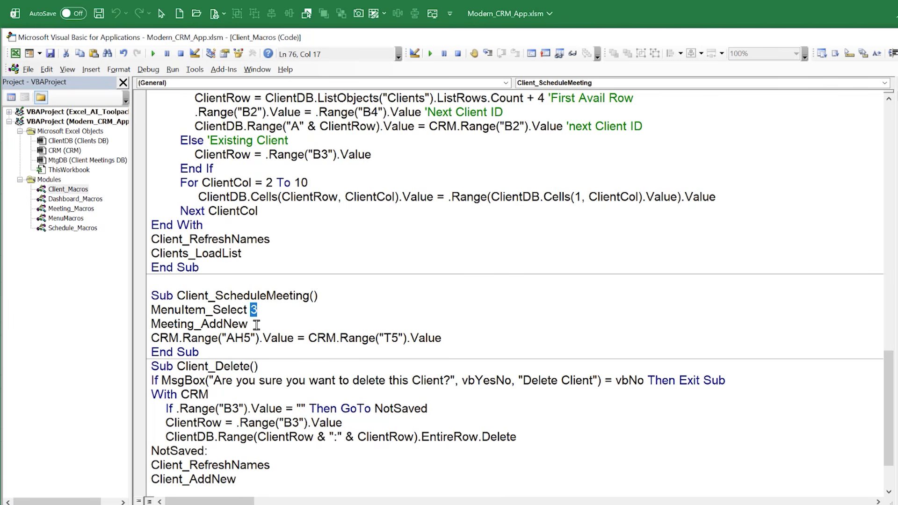
key(alt+F11)
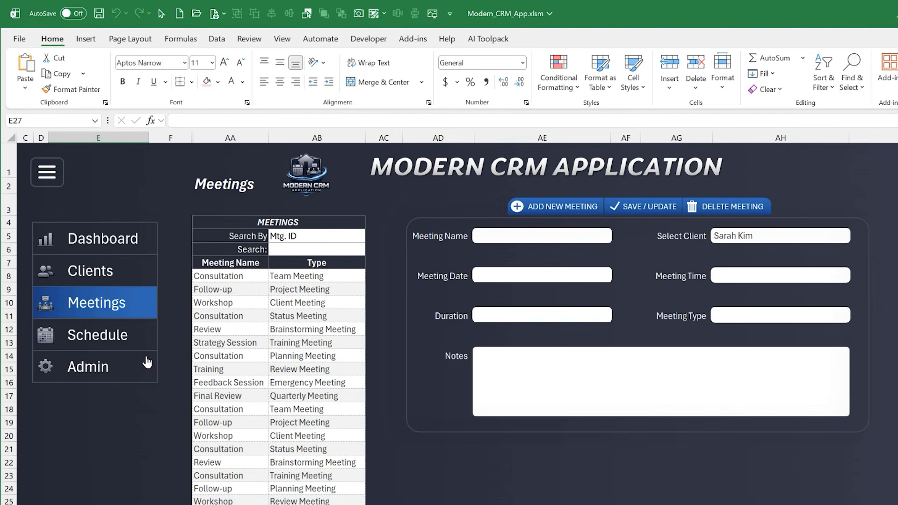
click(140, 307)
key(alt+F11)
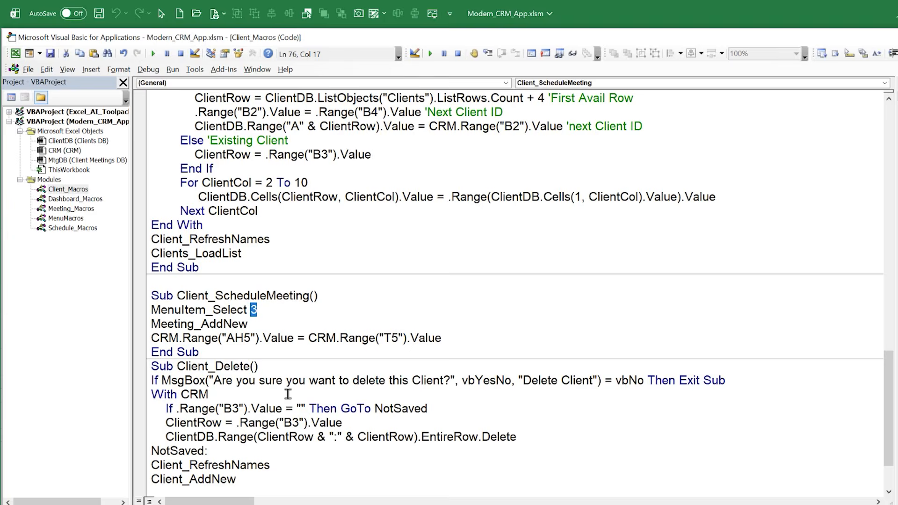
Highlight the Meeting_AddNew call and the line assigning CRM range T5 to AH5 in Client_ScheduleMeeting
drag(248, 324, 150, 324)
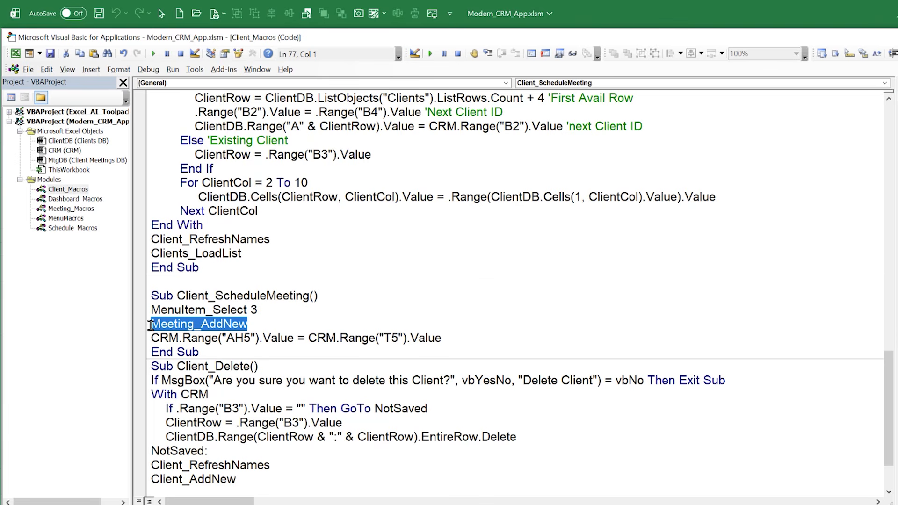
drag(442, 338, 235, 340)
click(236, 381)
From the Clients view, schedule a meeting for the loaded client and select the Select Client cell AH5, then return to the code
key(alt+F11)
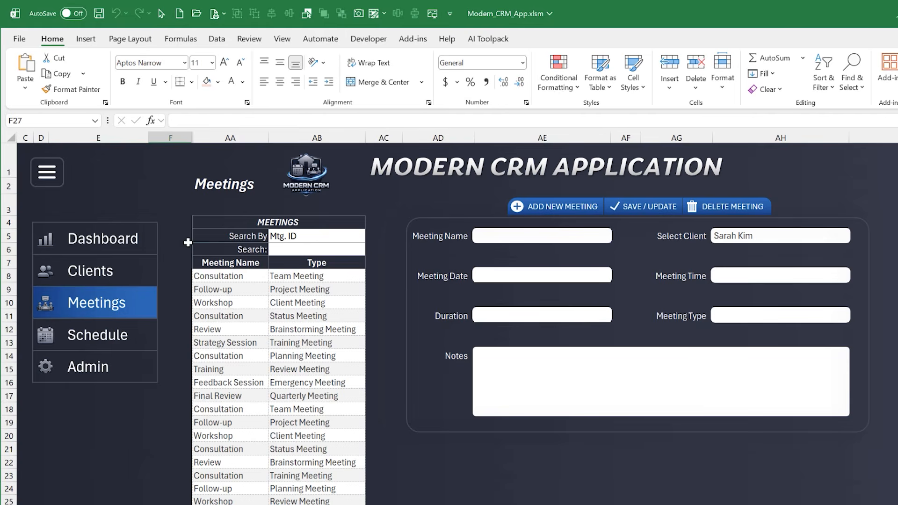
click(145, 269)
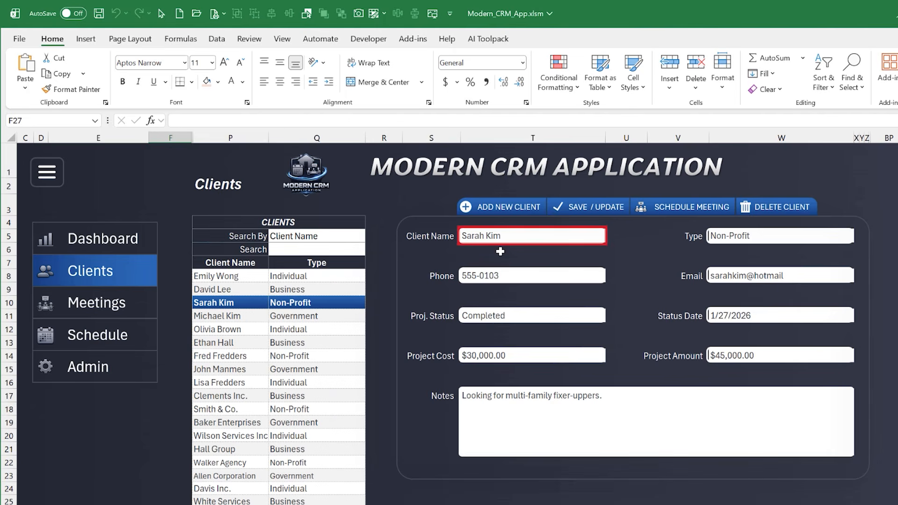
click(688, 211)
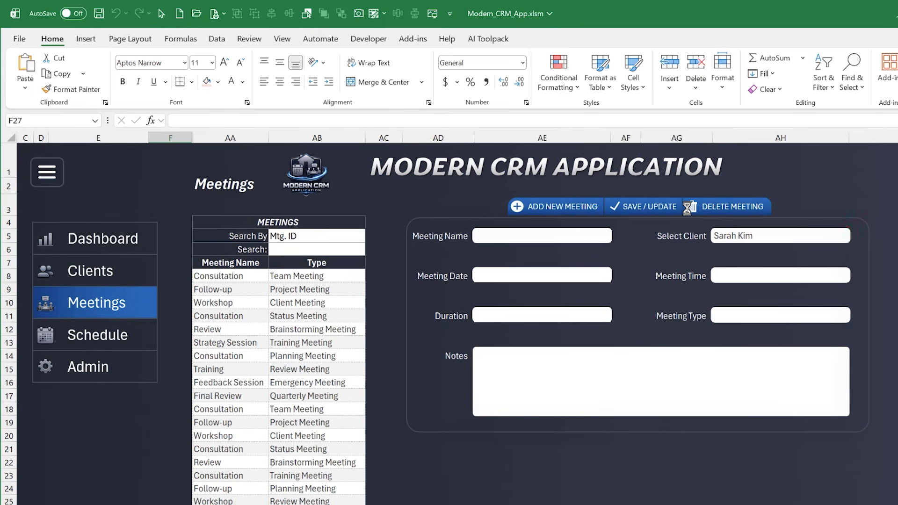
click(769, 236)
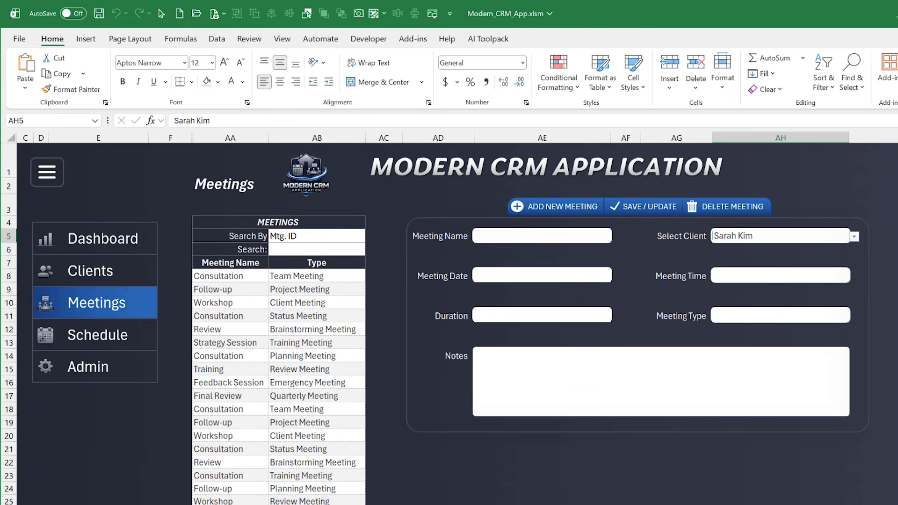
key(alt+F11)
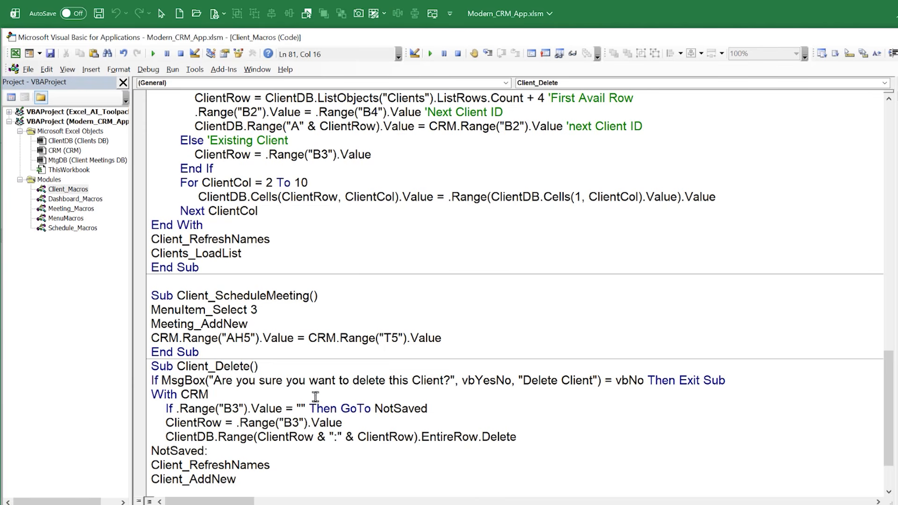
Add the comment 'Client to the AH5 assignment line in Client_ScheduleMeeting, and insert a blank line before Client_Delete
drag(442, 338, 141, 341)
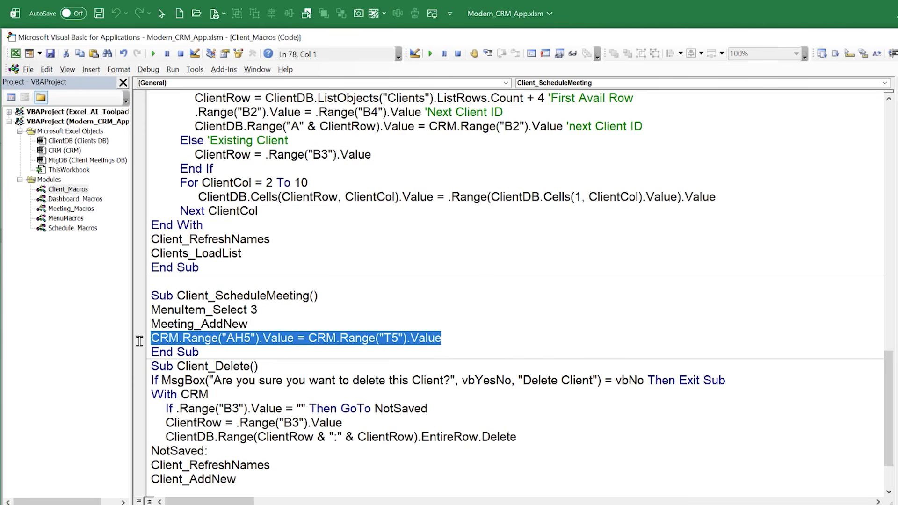
key(End)
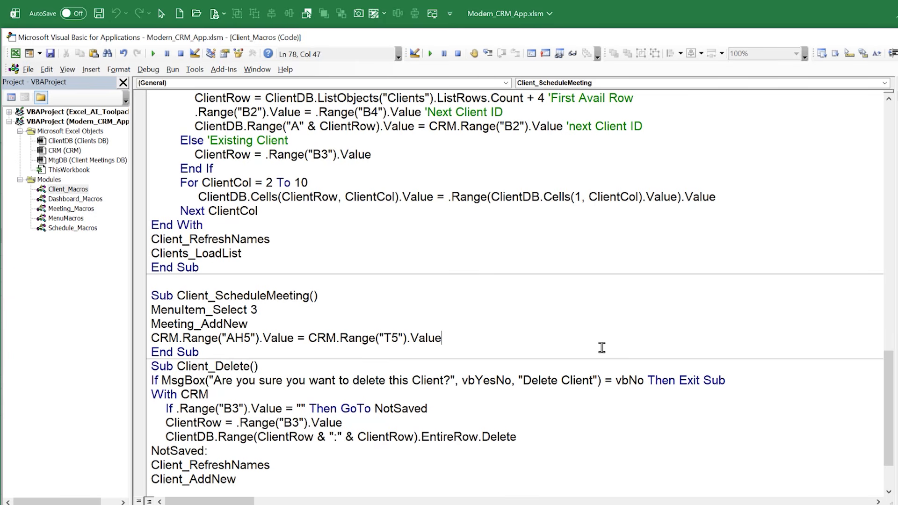
text('Client)
click(239, 352)
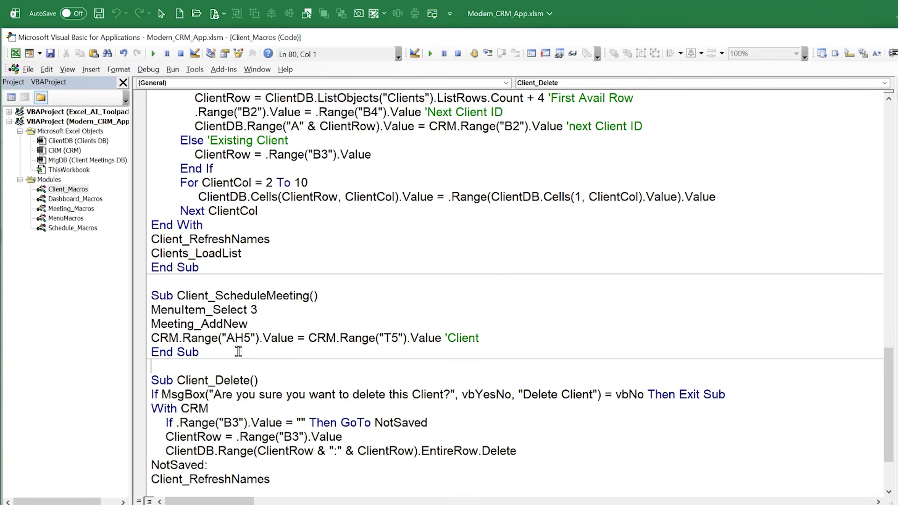
key(Return)
Highlight the EntireRow.Delete line in Client_Delete and the Client_RefreshNames, Client_AddNew and Clients_LoadList calls below it
scroll(238, 374, down, 2)
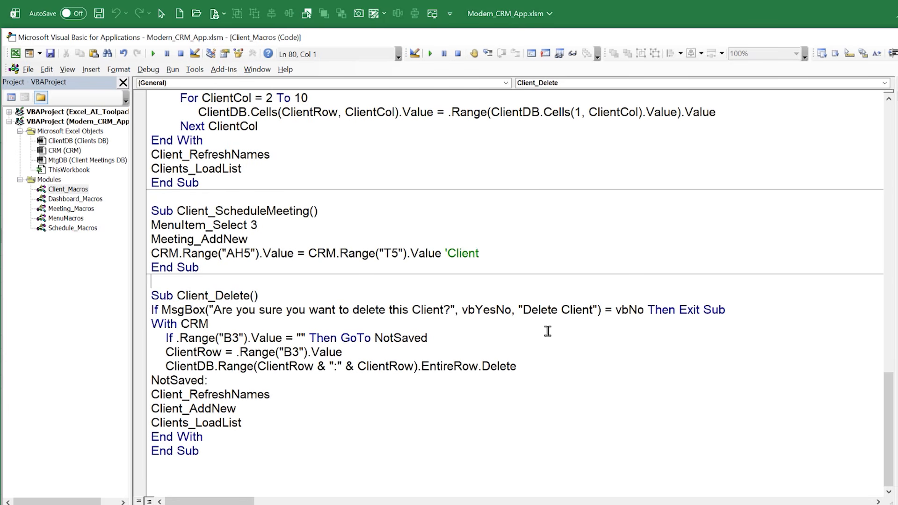
drag(534, 367, 162, 370)
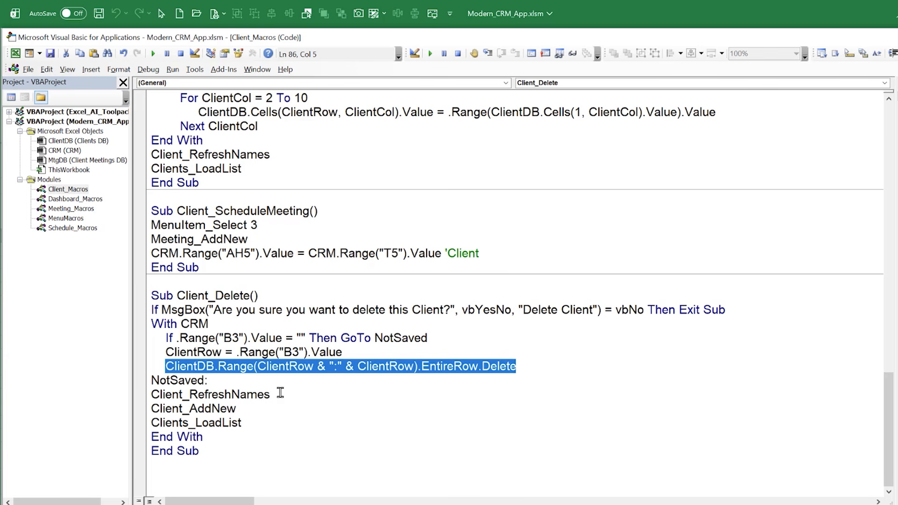
drag(271, 394, 143, 396)
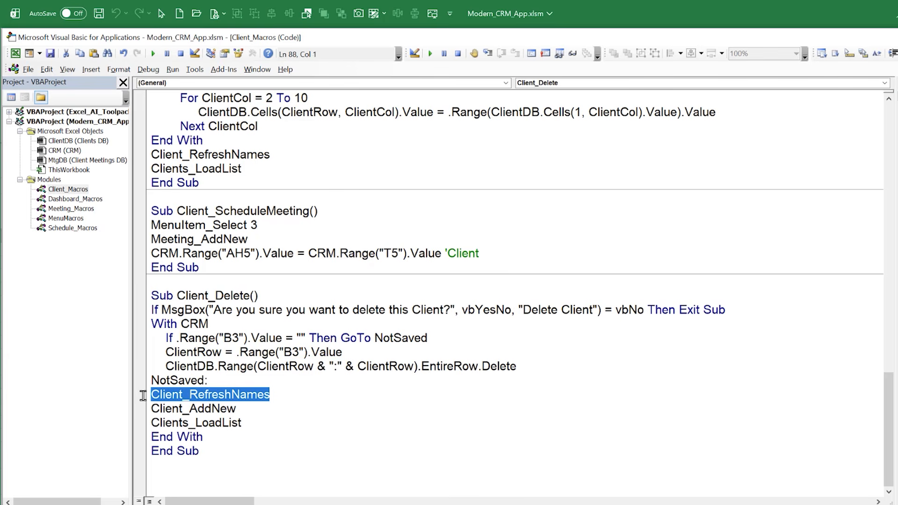
drag(236, 413, 138, 410)
click(240, 424)
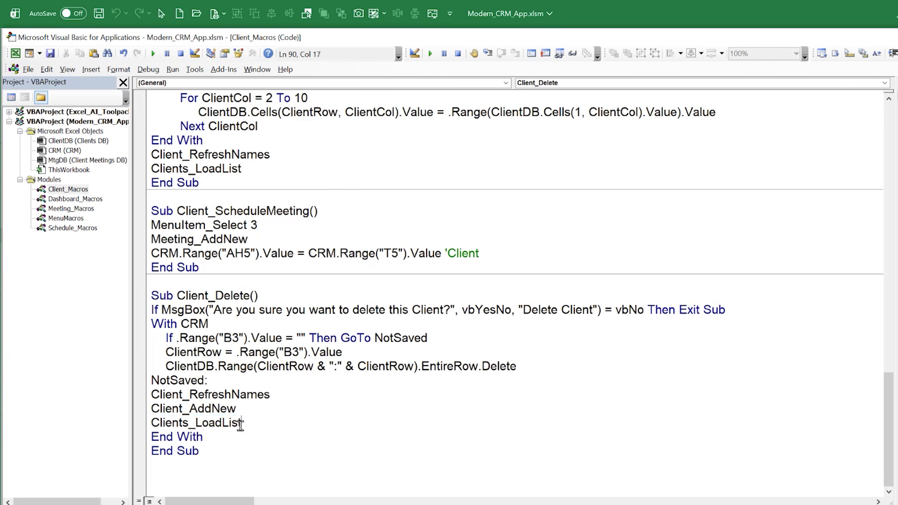
drag(240, 423, 159, 423)
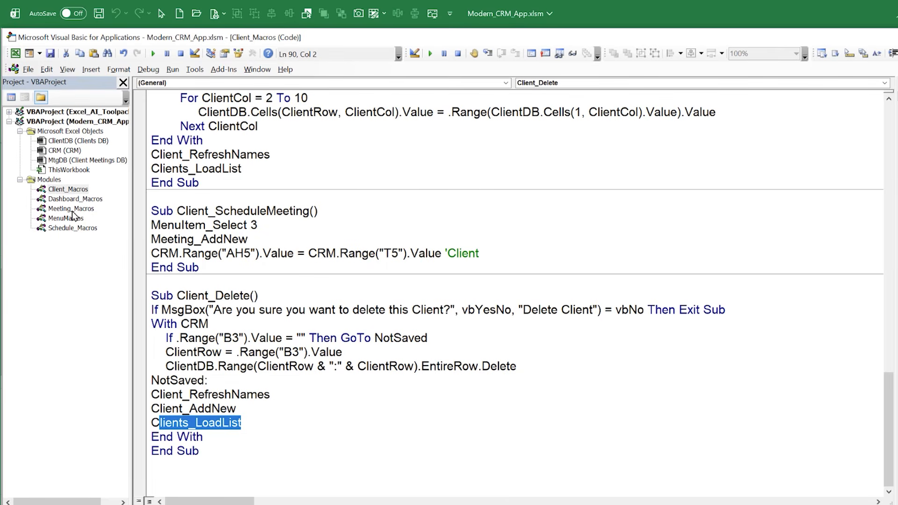
In the Meeting_Macros module, remove the blank line before End Sub in Meetings_LoadList and insert one above Meeting_AddNew
click(71, 208)
double_click(71, 208)
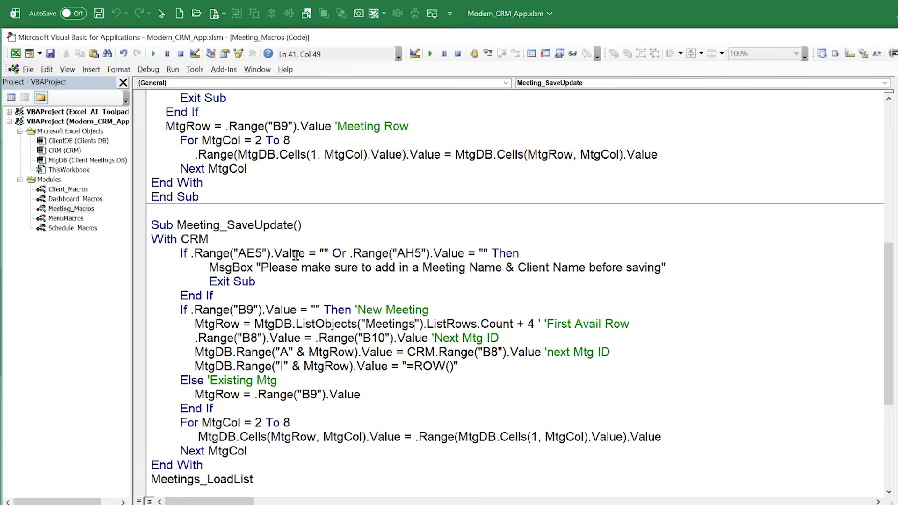
scroll(295, 255, up, 8)
click(225, 296)
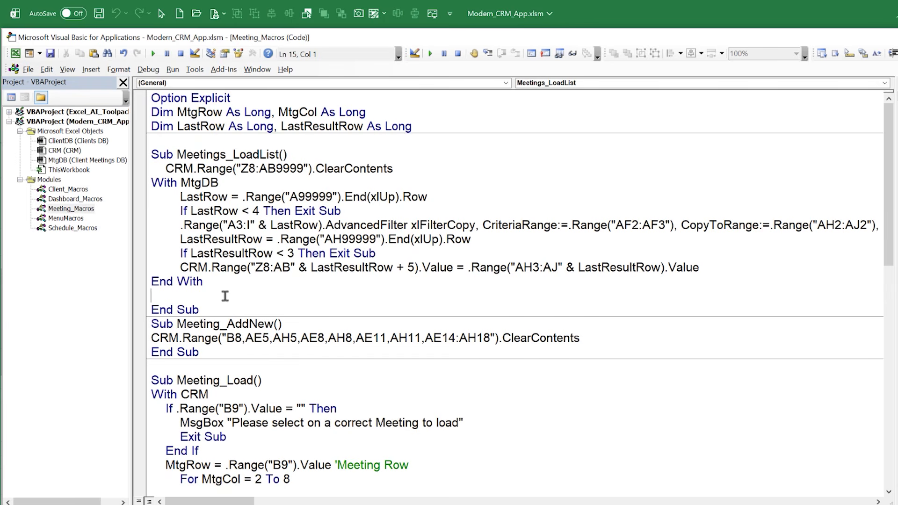
key(BackSpace)
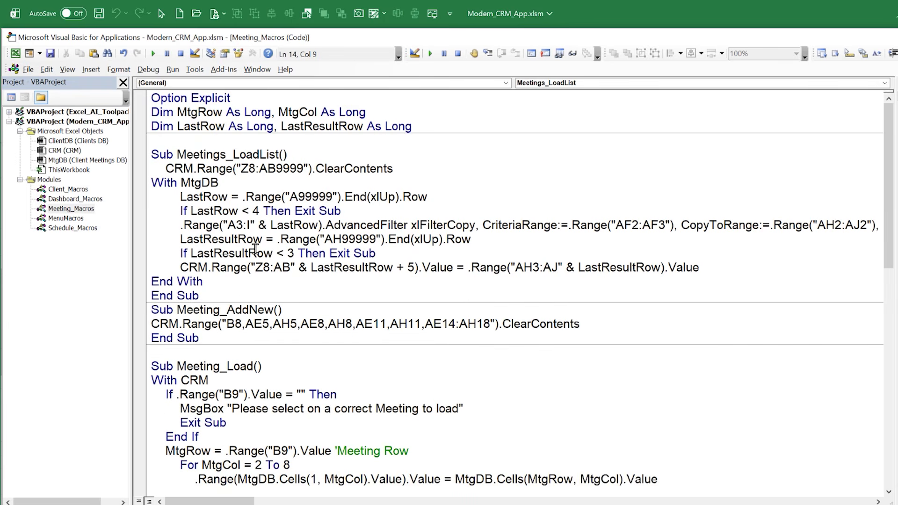
key(Return)
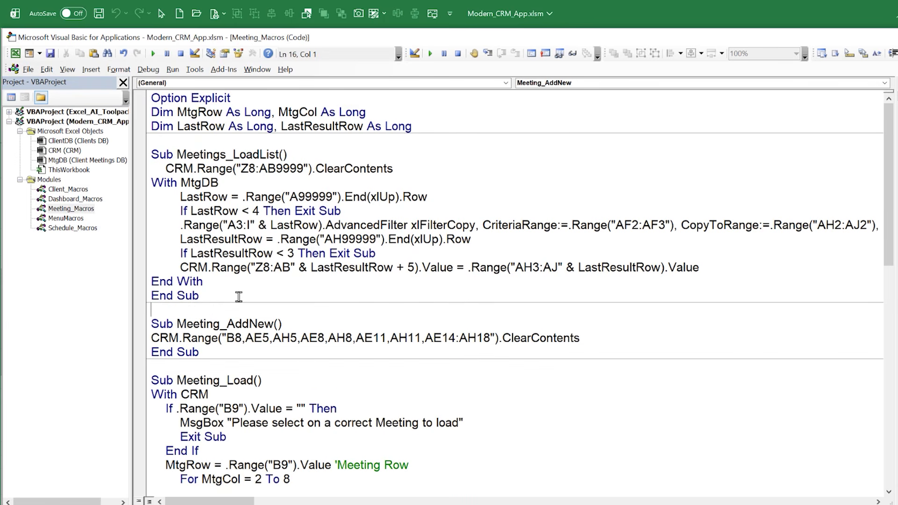
Open the Meetings view on the CRM worksheet and highlight the meeting list in AA8:AB18, then return to the code
click(141, 479)
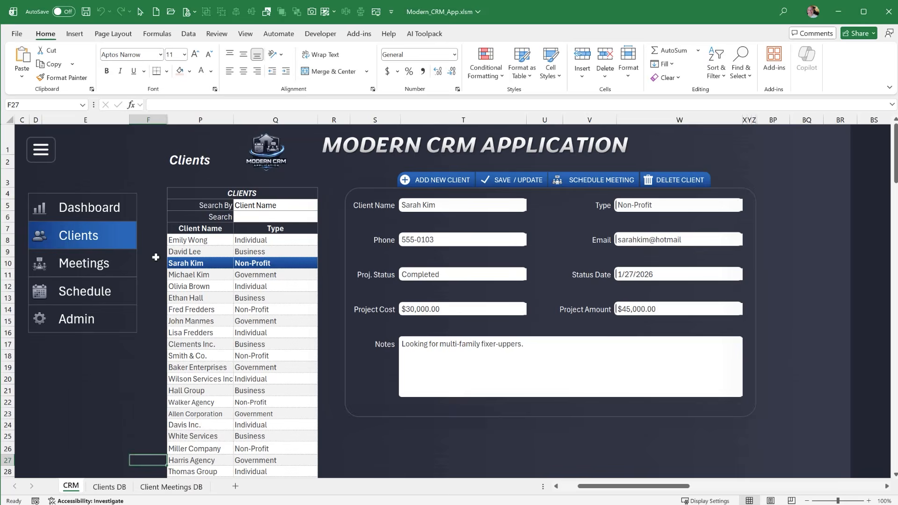
click(126, 263)
drag(186, 237, 292, 357)
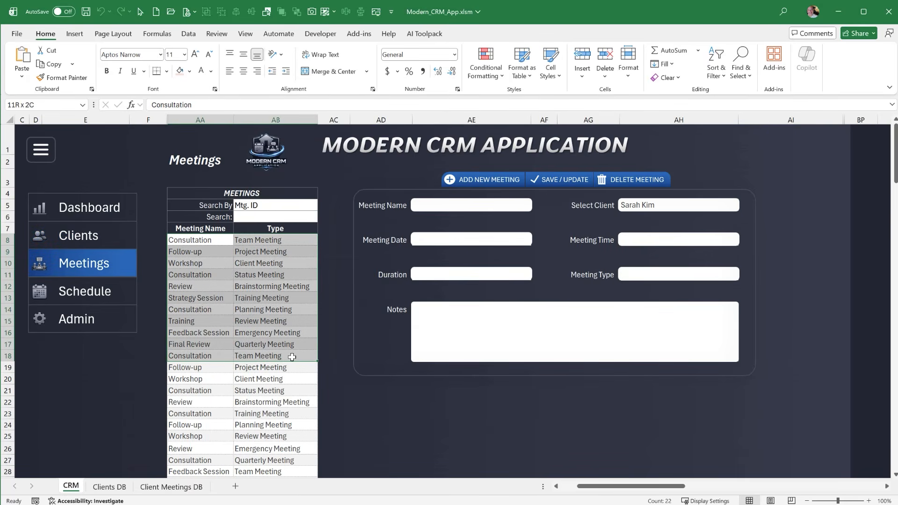
key(alt+F11)
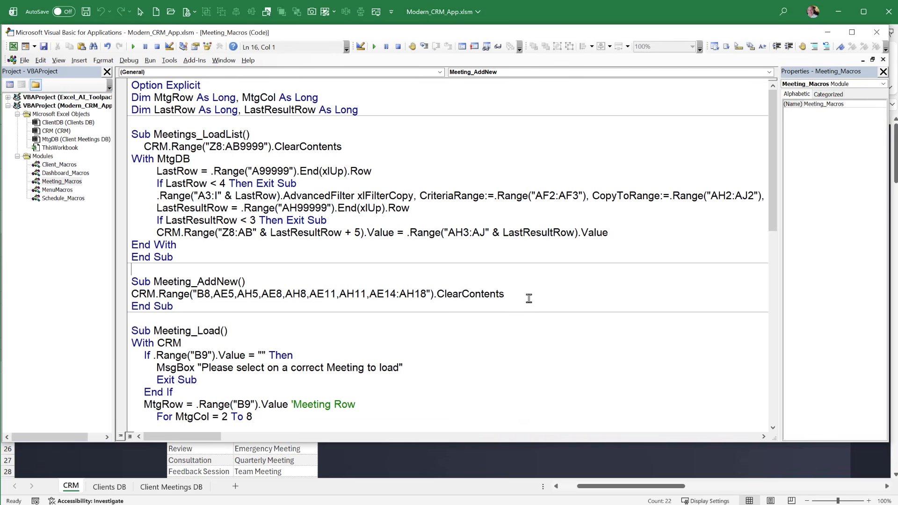
Highlight the ClearContents line in Meeting_AddNew, then the whole Meeting_Load macro
drag(530, 299, 106, 296)
scroll(194, 284, down, 4)
drag(192, 317, 118, 189)
Highlight the upper limit 8 of the MtgCol loop in Meeting_Load and open the Client Meetings DB sheet
click(258, 282)
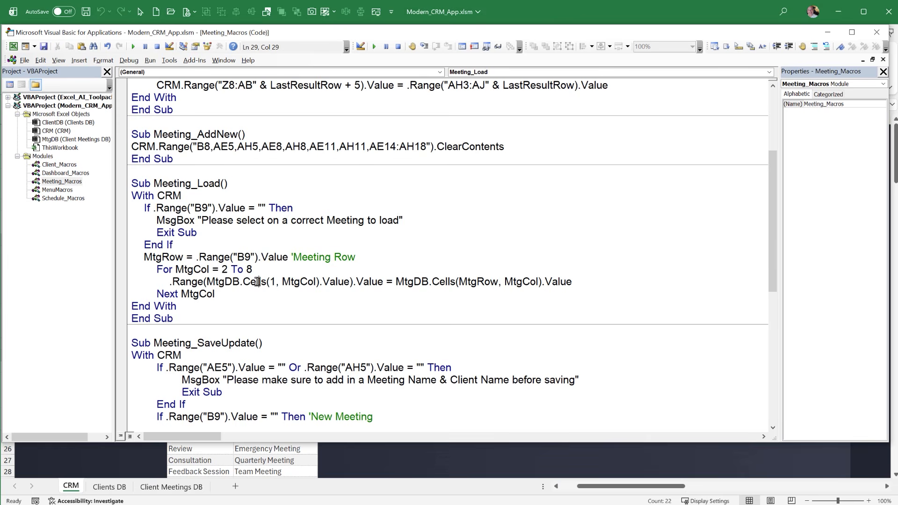
drag(256, 270, 247, 269)
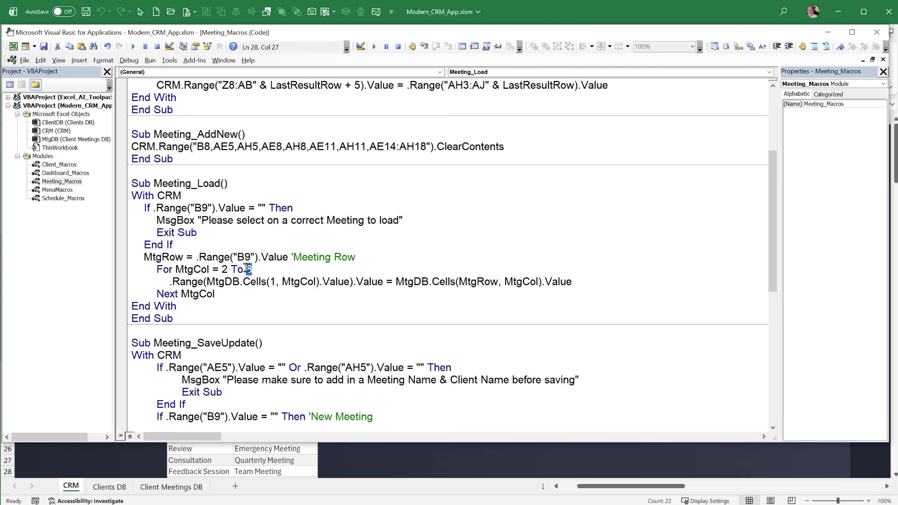
click(148, 492)
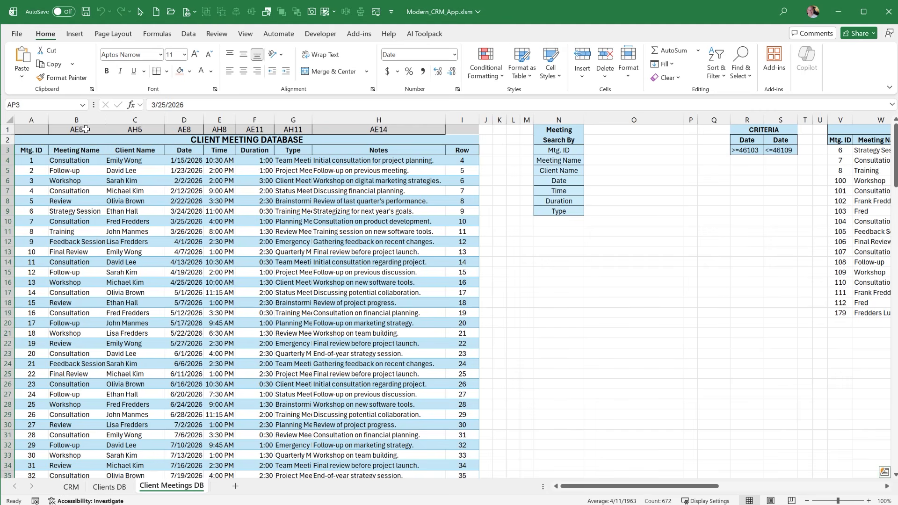
Highlight the mapped cell addresses in B1:H1 of Client Meetings DB, then load the Review brainstorming meeting in row 12 of the CRM Meetings view
drag(86, 129, 313, 140)
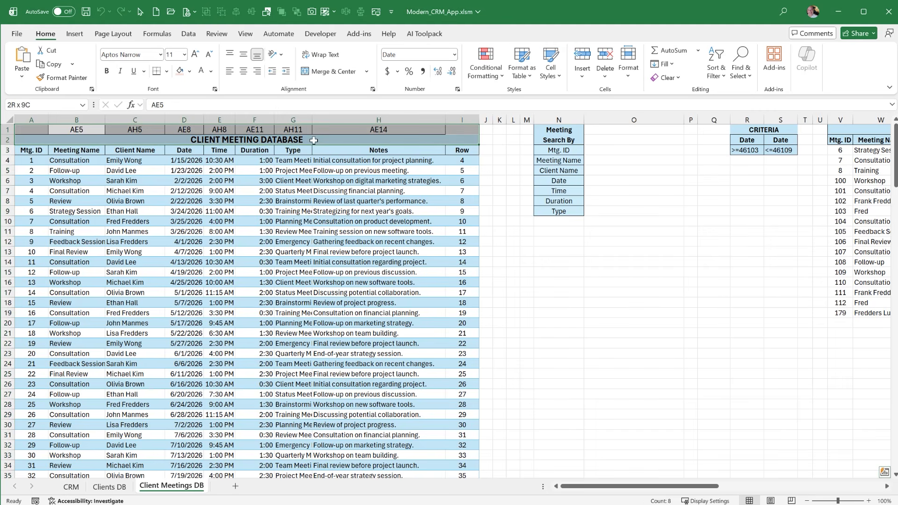
click(70, 487)
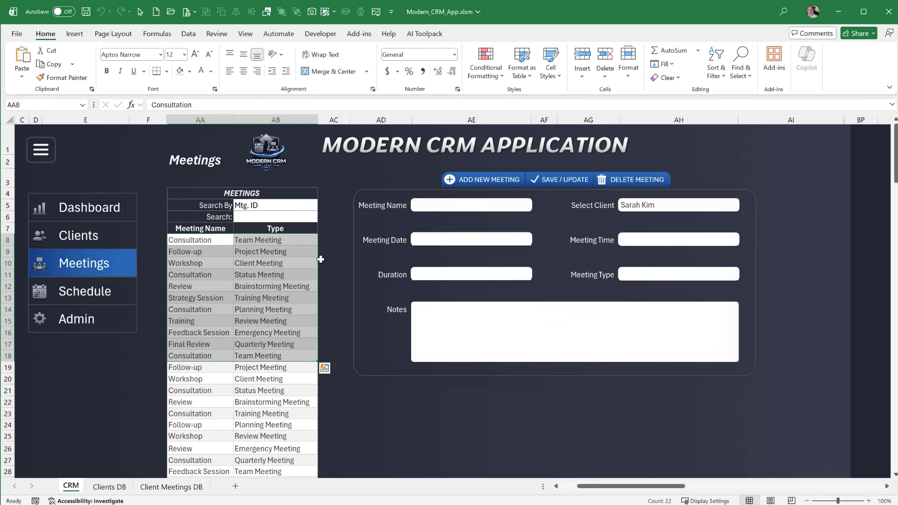
click(270, 288)
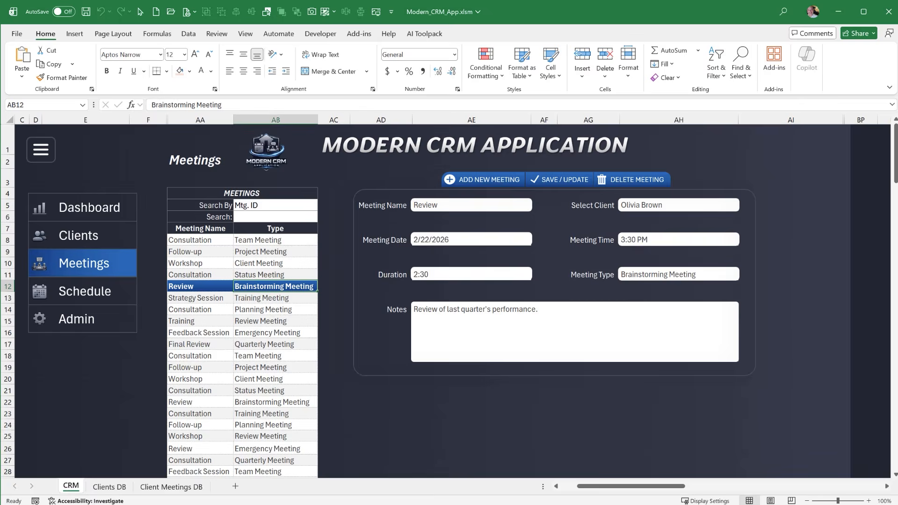
Select the client field AH5 on the CRM sheet, then highlight the required-fields message and Exit Sub in Meeting_SaveUpdate
key(alt+F11)
scroll(214, 316, down, 5)
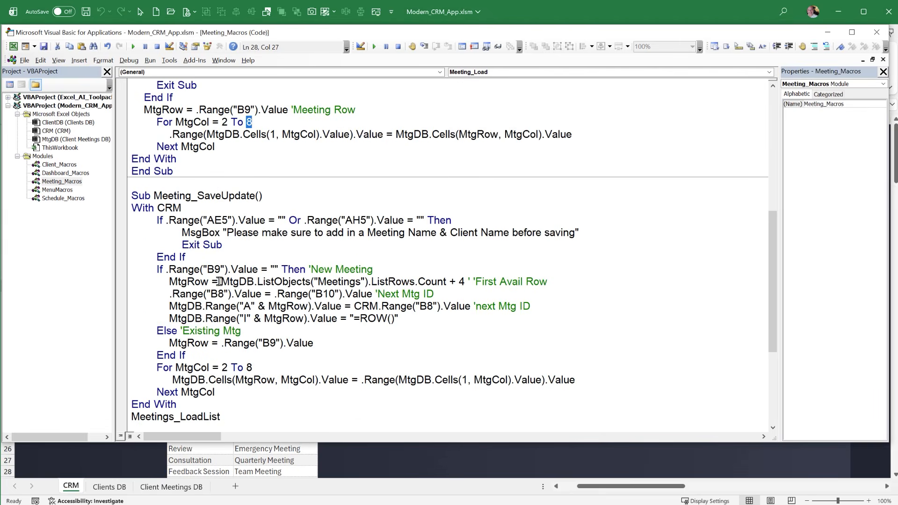
click(103, 460)
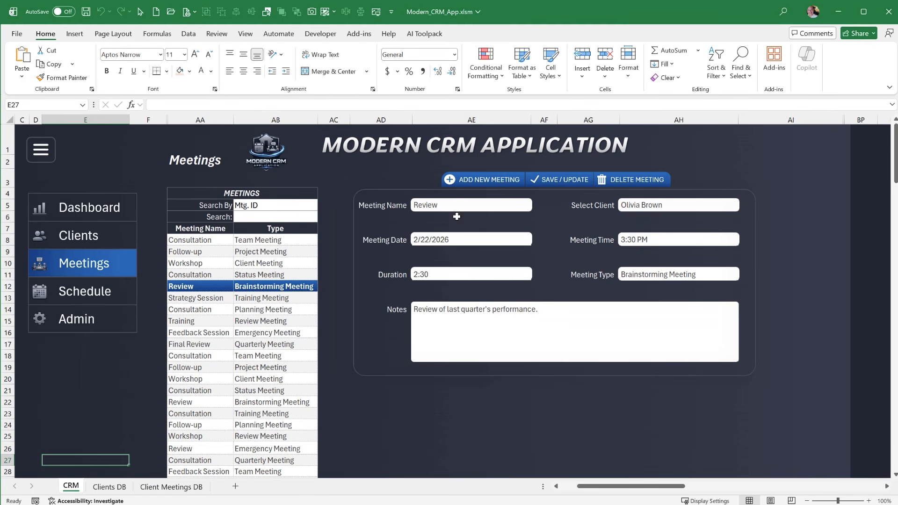
click(632, 206)
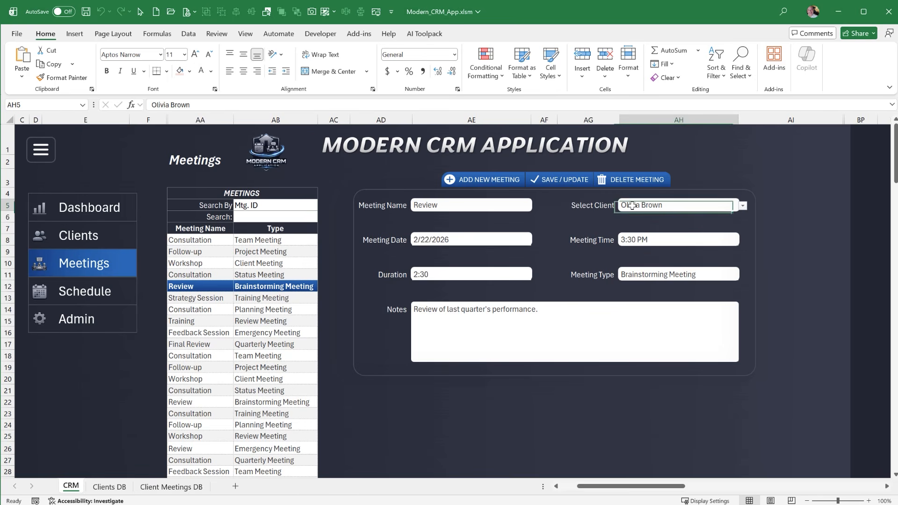
key(alt+F11)
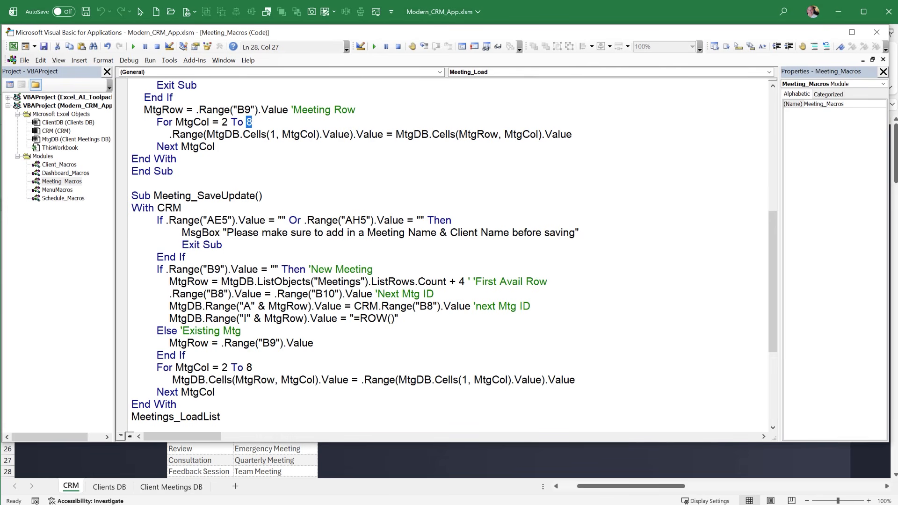
drag(366, 233, 558, 240)
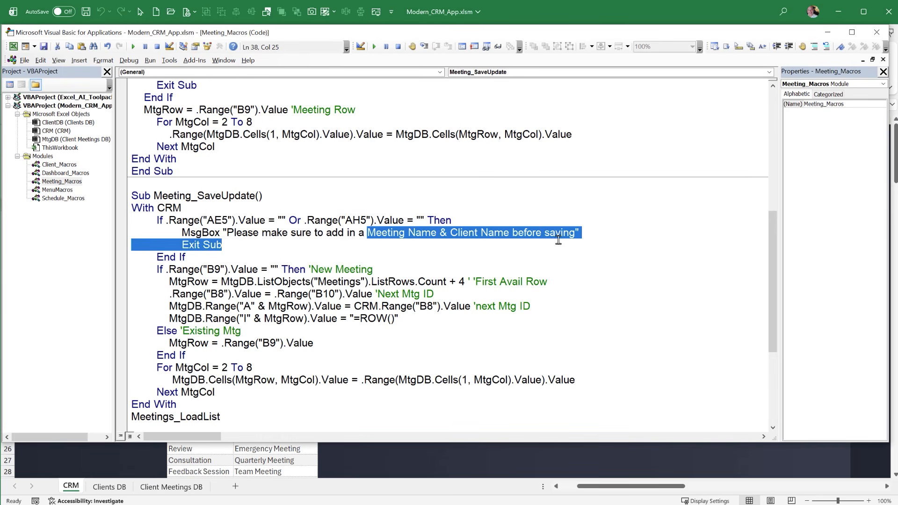
Highlight the new-meeting lines in Meeting_SaveUpdate, then the MtgCol loop that writes the fields to the meeting database
click(442, 294)
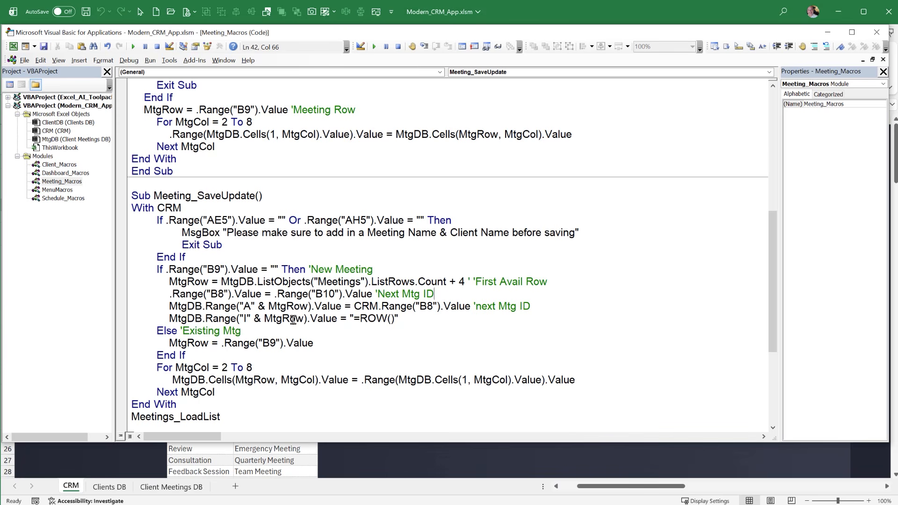
drag(399, 318, 46, 281)
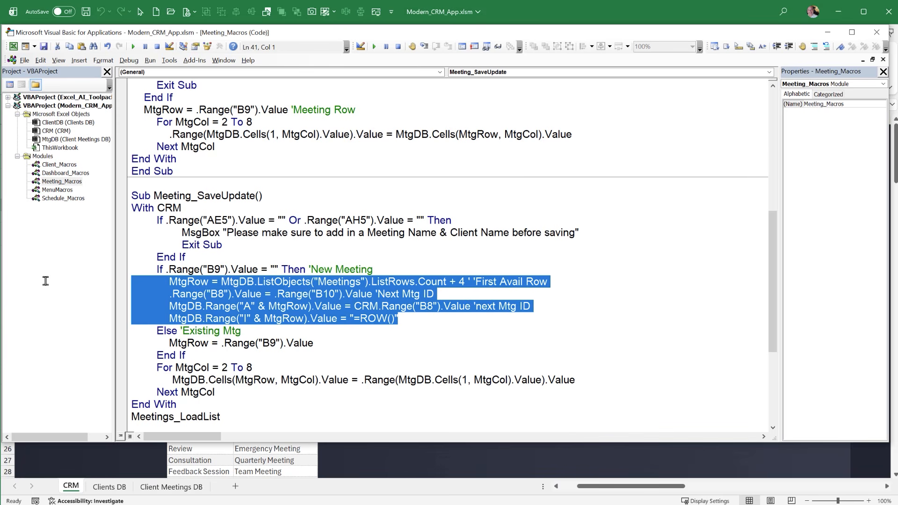
click(225, 318)
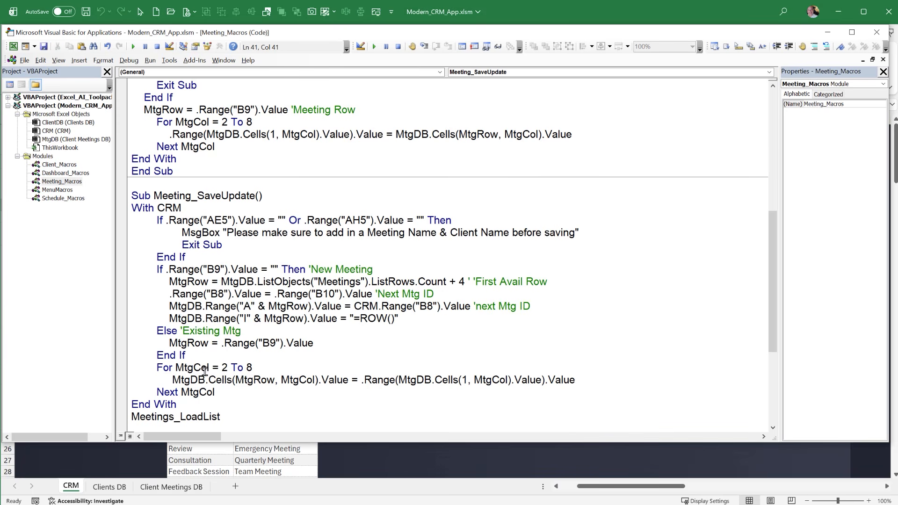
scroll(207, 383, down, 2)
drag(217, 319, 108, 295)
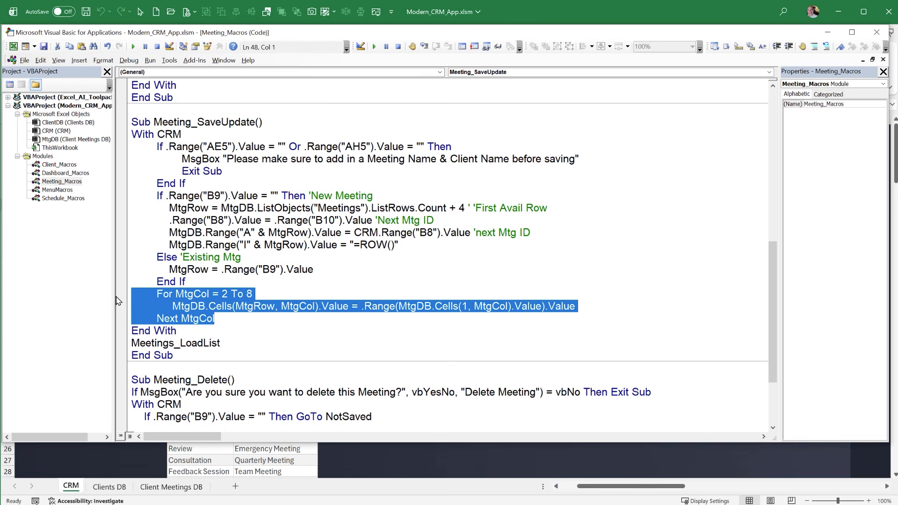
click(321, 323)
drag(584, 305, 172, 306)
scroll(176, 281, down, 3)
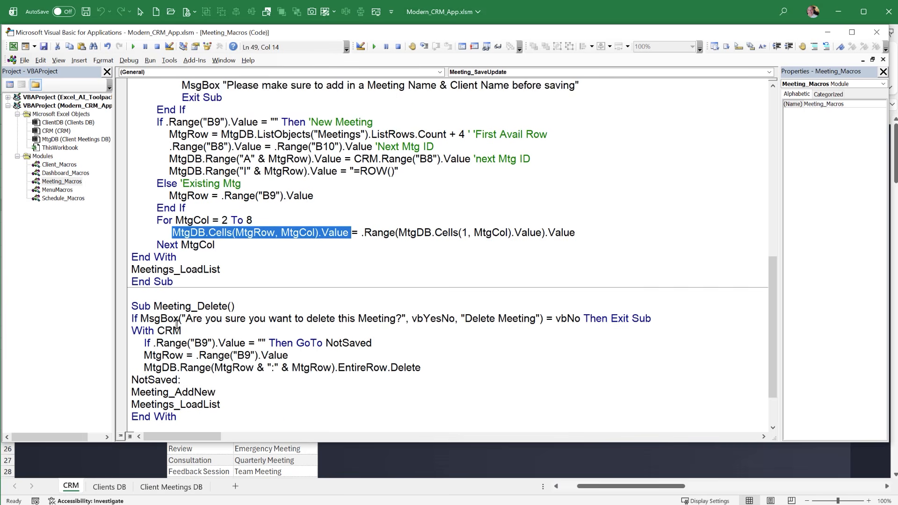
Open the Schedule_Macros module and review the Schedule_Refresh macro from its declarations through the ResultRow loop
double_click(74, 199)
scroll(261, 307, up, 6)
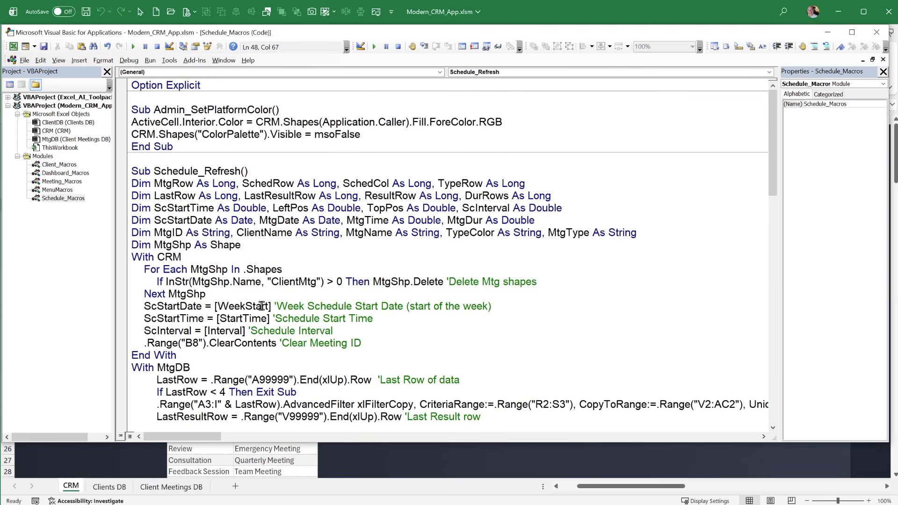
scroll(261, 307, down, 4)
scroll(235, 305, up, 3)
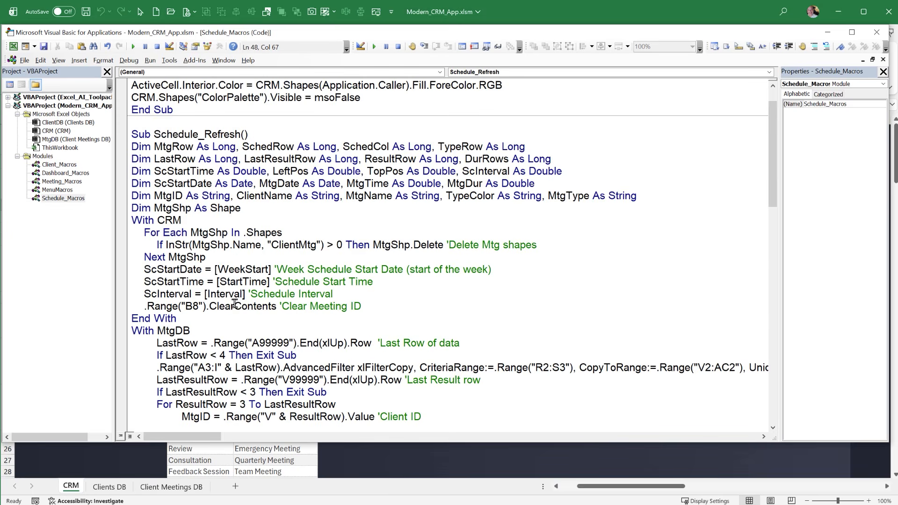
scroll(230, 306, down, 3)
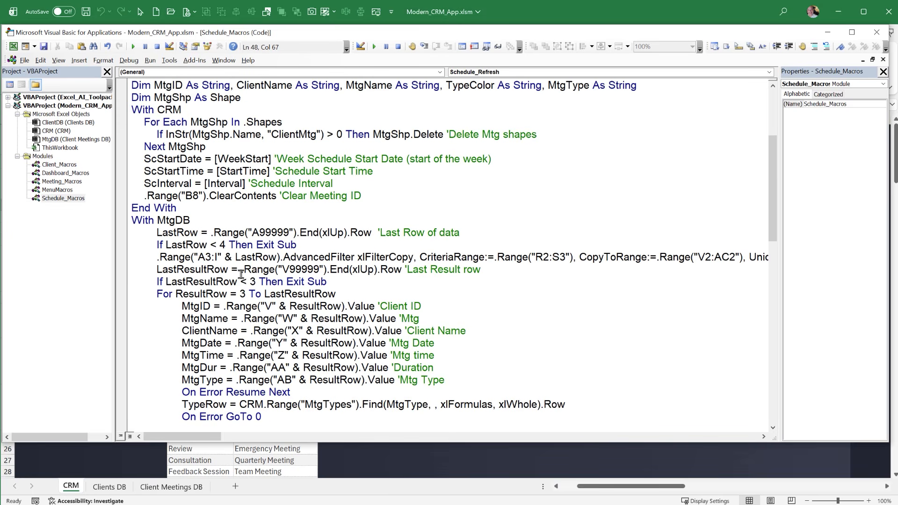
On Client Meetings DB, highlight the date criteria in R2:S3, the week view results from V3 and their meeting names
click(168, 460)
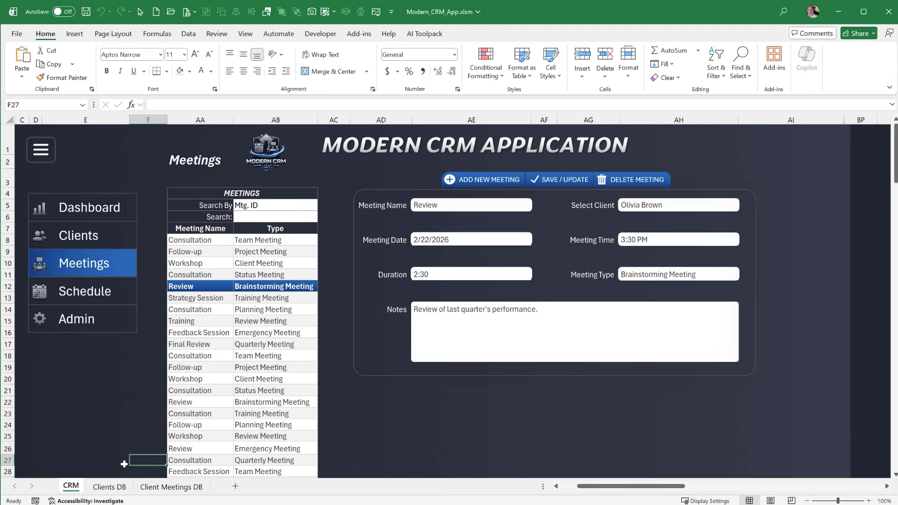
click(154, 488)
drag(746, 141, 776, 150)
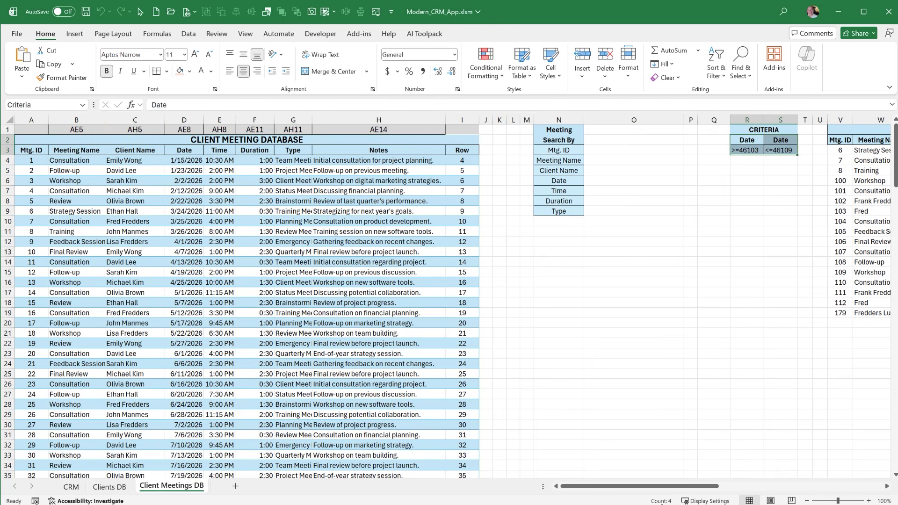
drag(664, 487, 737, 487)
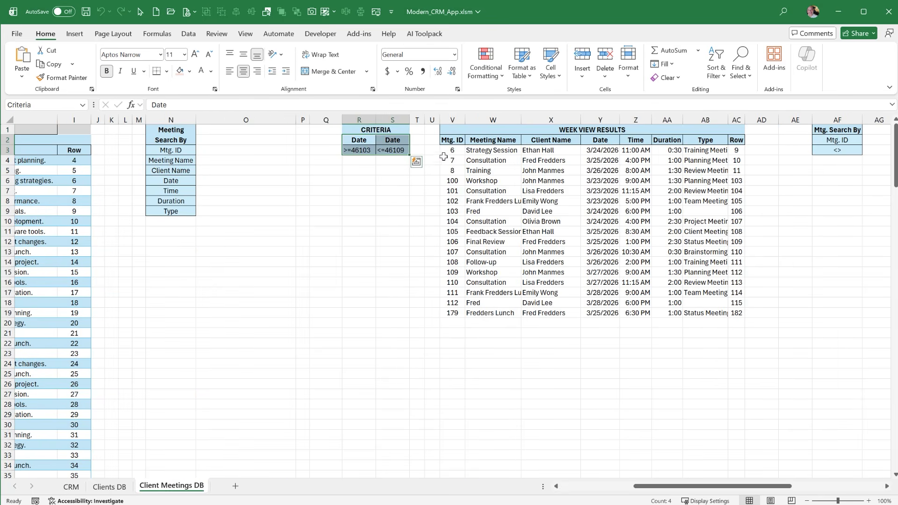
drag(452, 149, 697, 313)
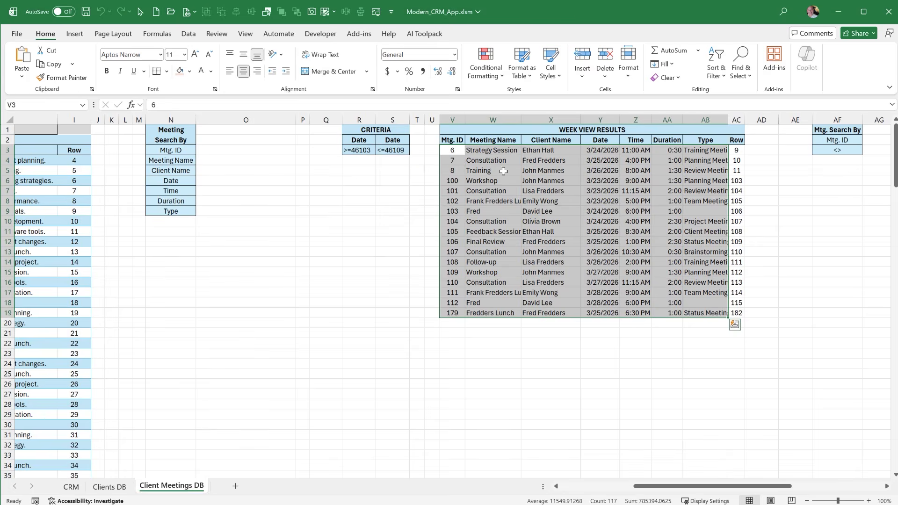
drag(491, 150, 496, 304)
On the CRM sheet, select the SampleMtg shape below the navigation menu to show its name, then deselect it
click(58, 486)
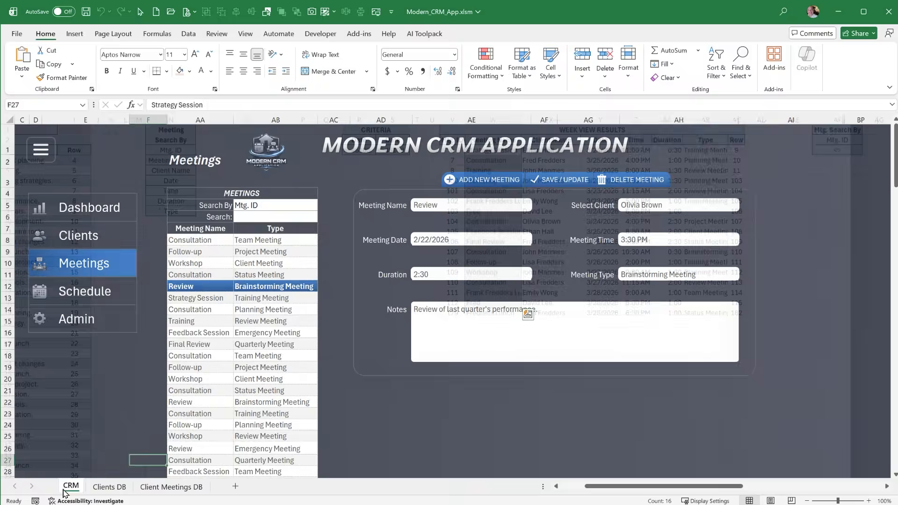
scroll(150, 407, down, 14)
scroll(137, 438, up, 3)
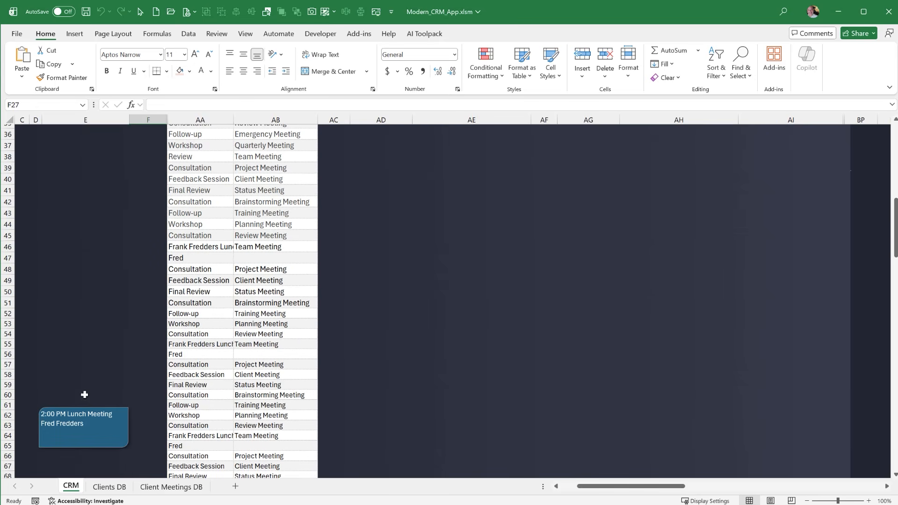
click(52, 412)
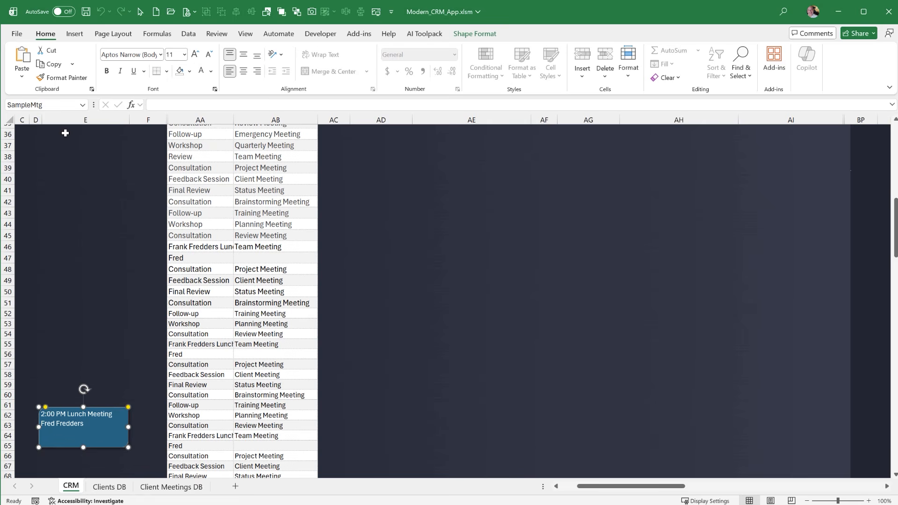
click(121, 213)
scroll(347, 351, up, 12)
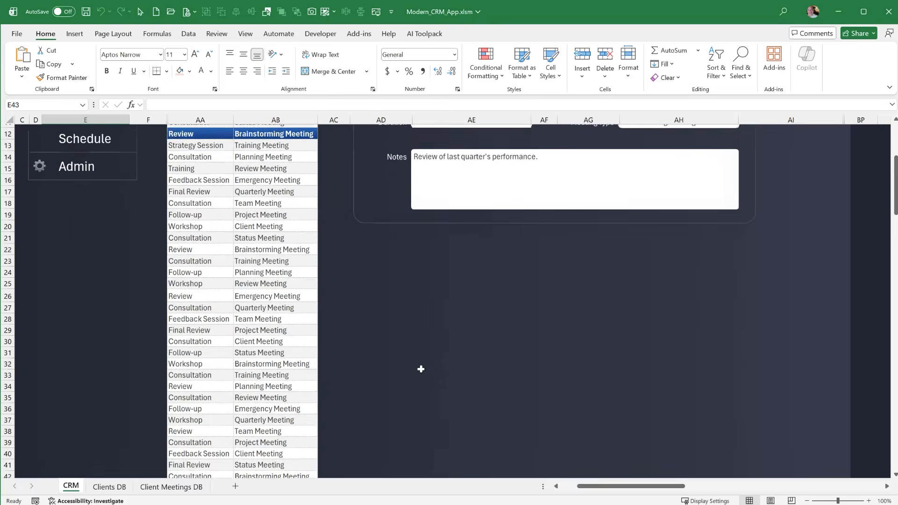
Open the Schedule view and fill the interval formula from AM21 down through AM30 to complete the Times column
click(84, 293)
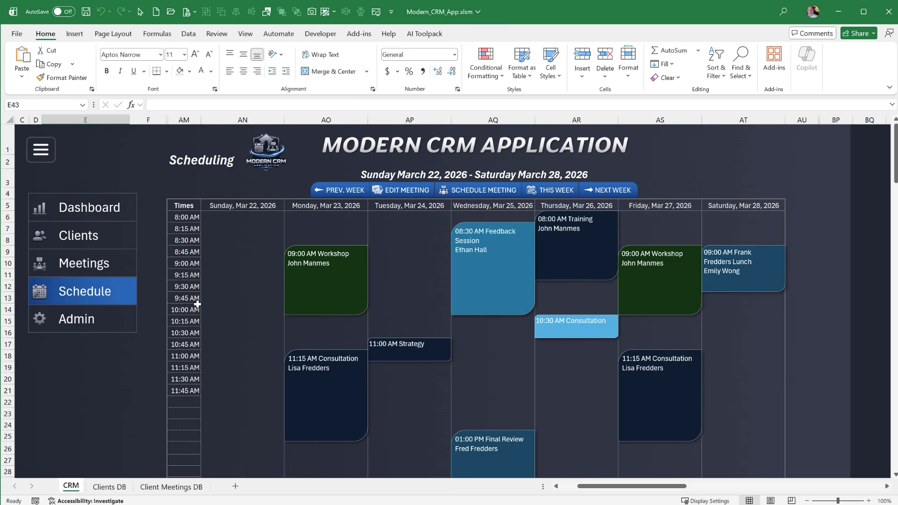
click(189, 392)
scroll(202, 333, down, 3)
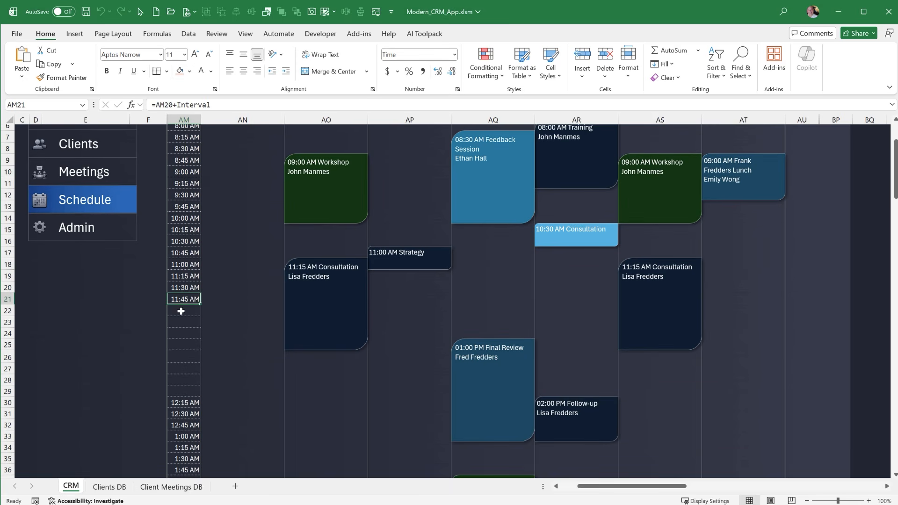
drag(202, 304, 202, 407)
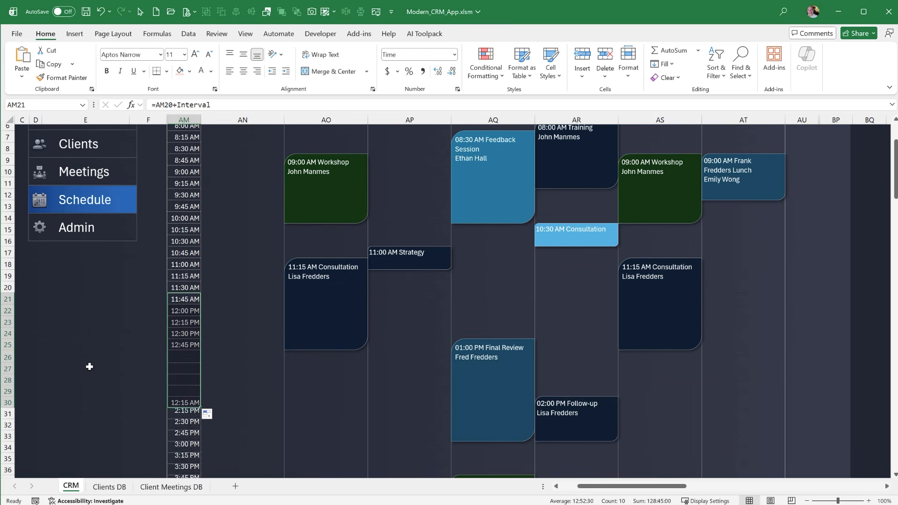
scroll(89, 365, down, 4)
scroll(88, 363, up, 7)
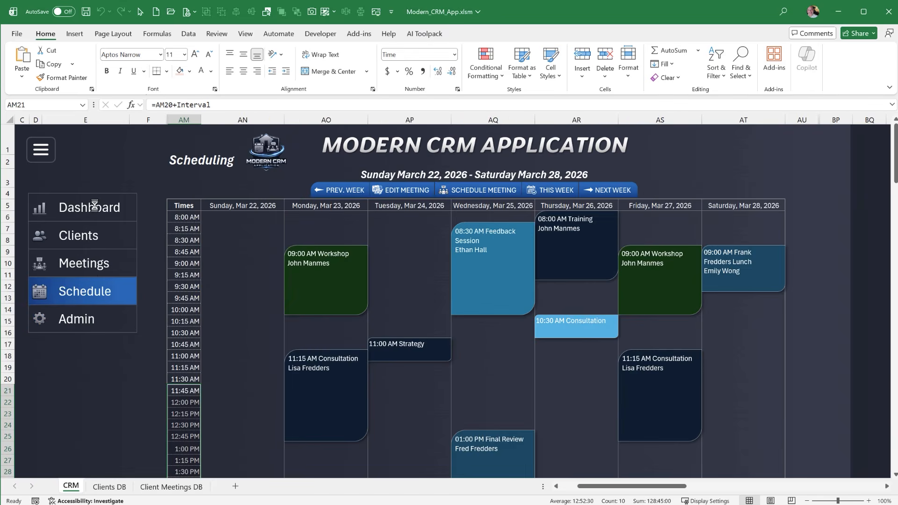
Tour the Dashboard, Schedule, Meetings and Clients views of the CRM application, finishing on Meetings with cell D20 selected
click(65, 207)
drag(120, 361, 741, 430)
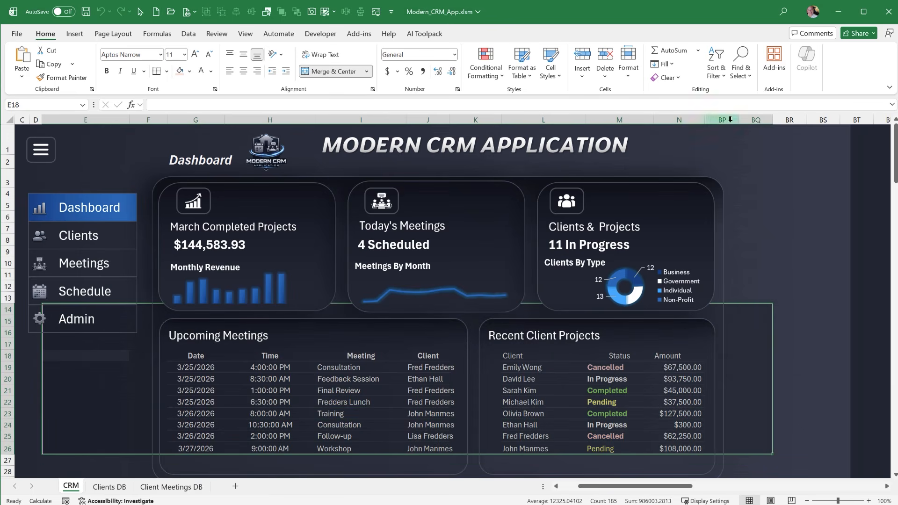
click(104, 290)
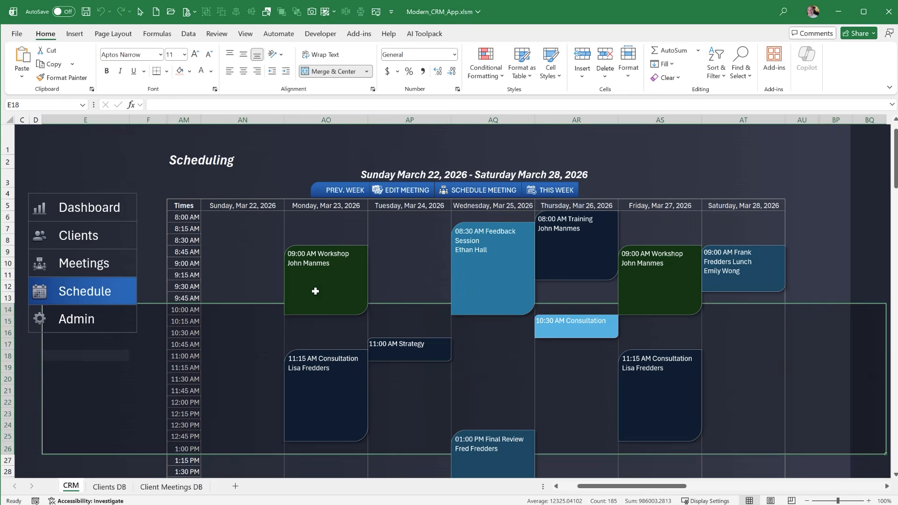
click(92, 263)
click(79, 235)
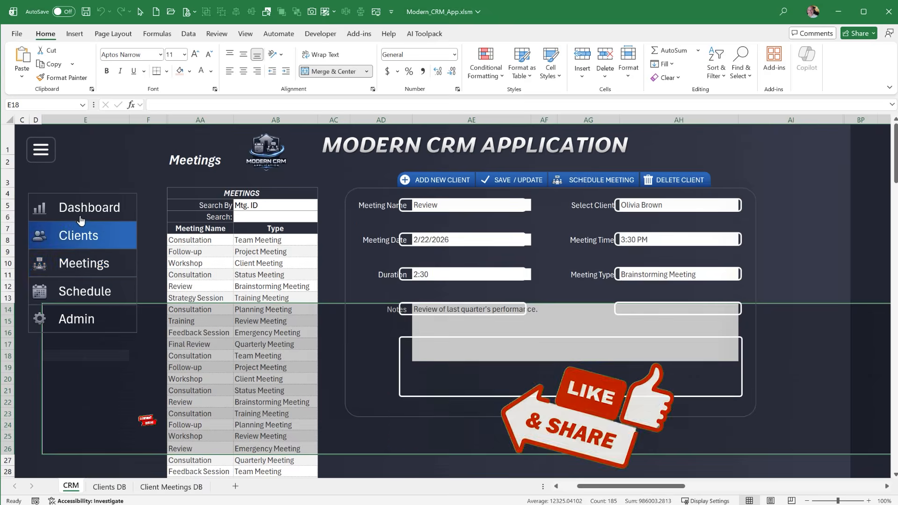
click(80, 216)
click(80, 236)
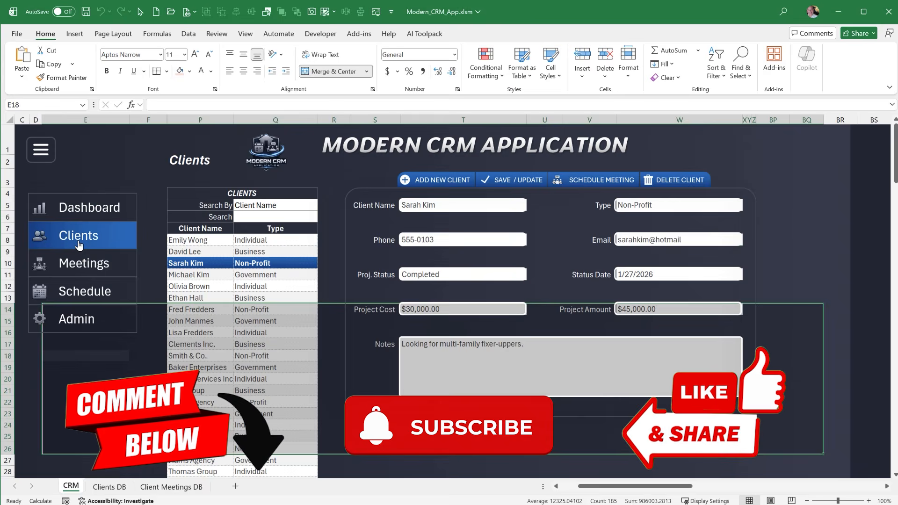
click(75, 262)
click(36, 379)
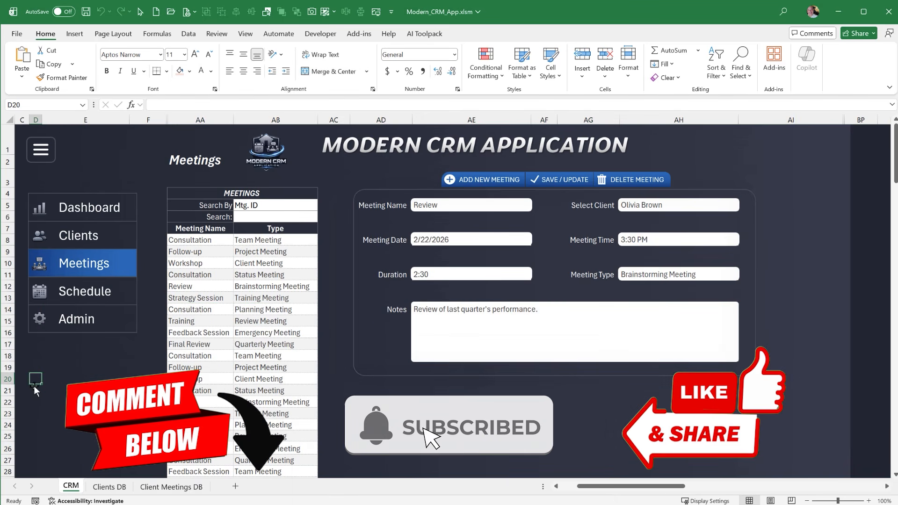
Collapse the ribbon and display the AI Toolpack commands
double_click(47, 35)
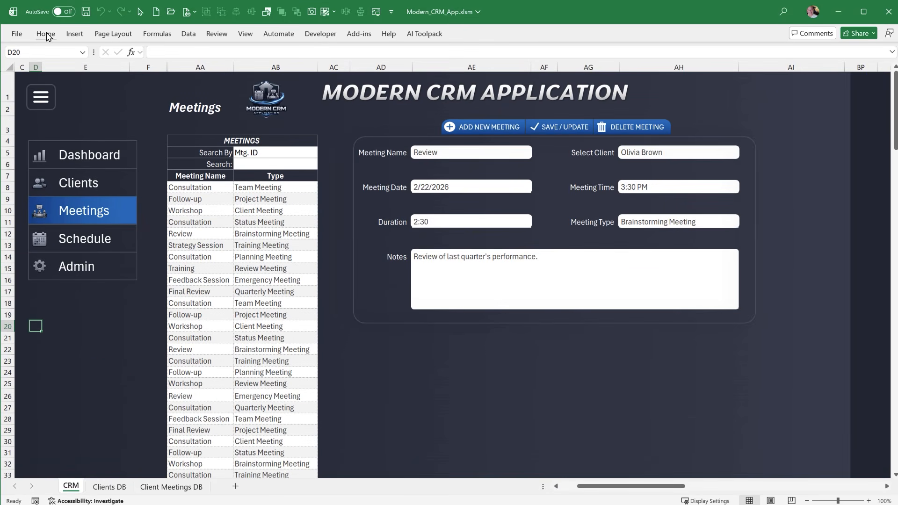
click(426, 33)
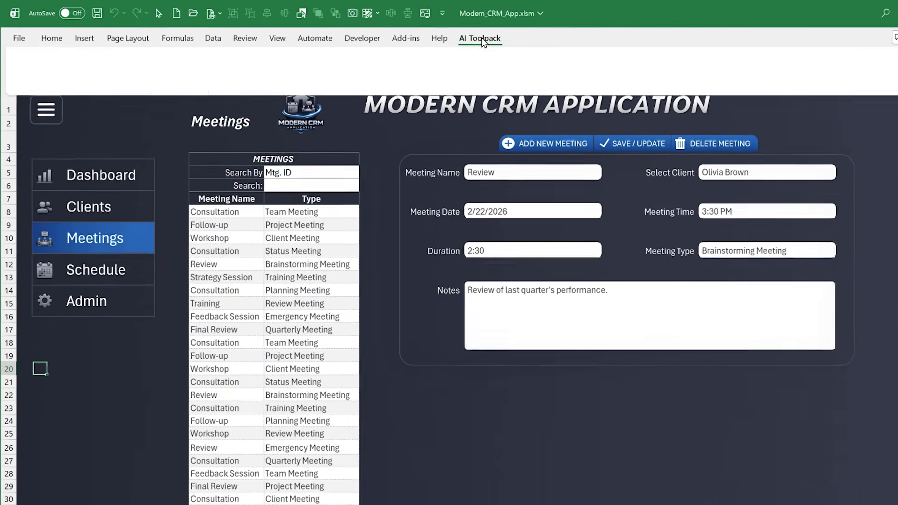